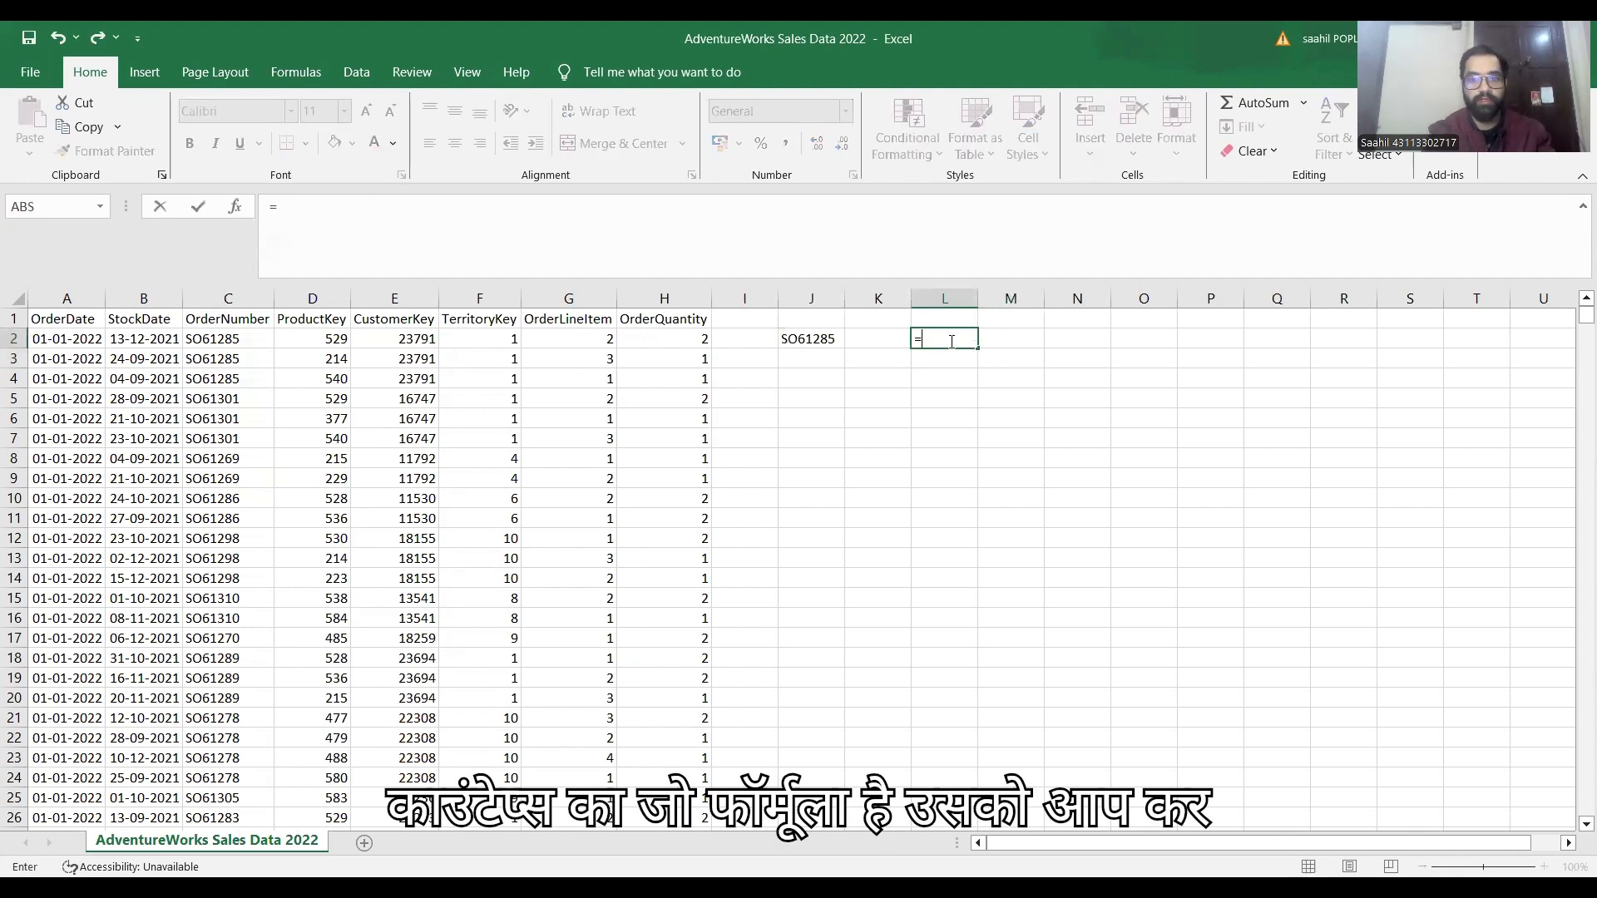
Step: Delete column J holding the copied order number and clear the incomplete count formula beside it
{"action": "type", "text": "count"}
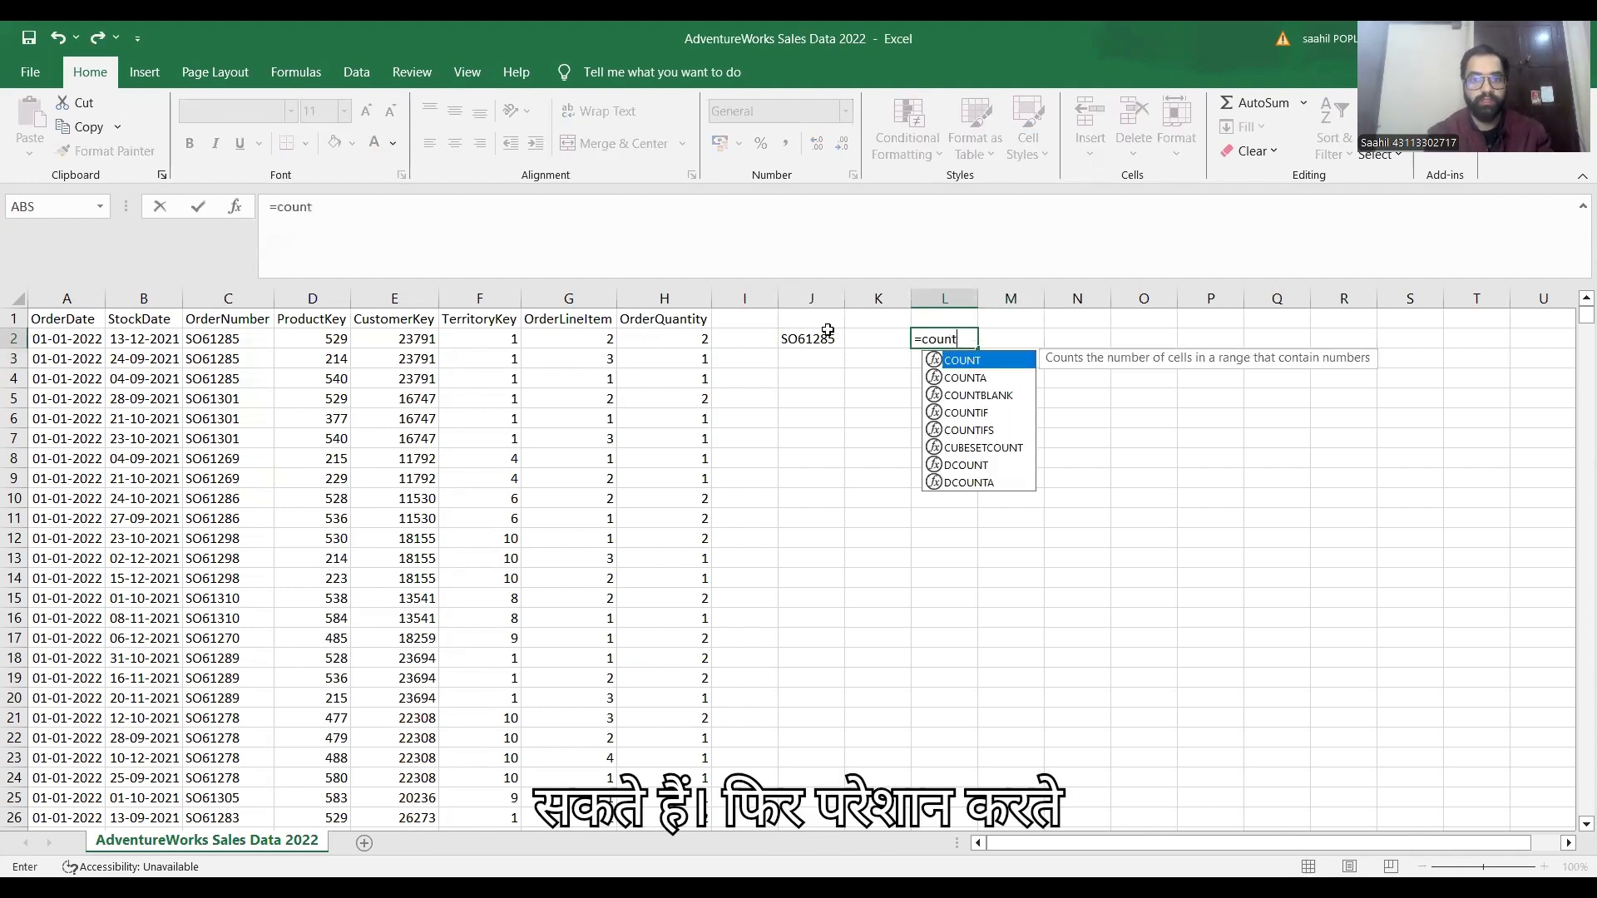
{"action": "left_click", "coordinate": [811, 298]}
{"action": "key", "text": "ctrl+minus"}
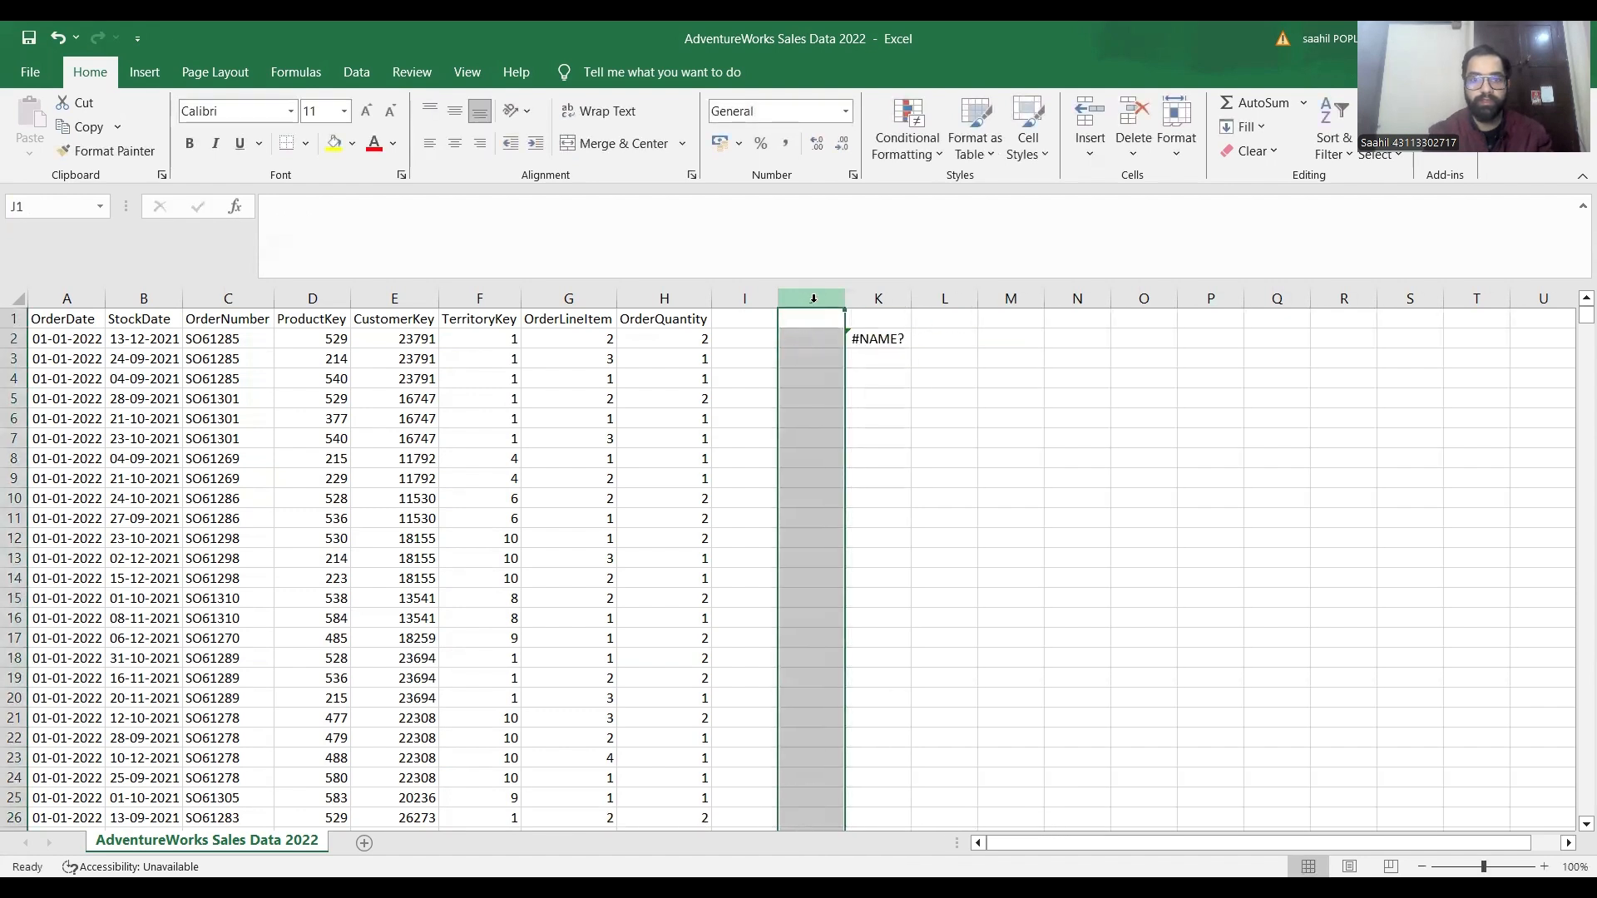
{"action": "left_click", "coordinate": [859, 338]}
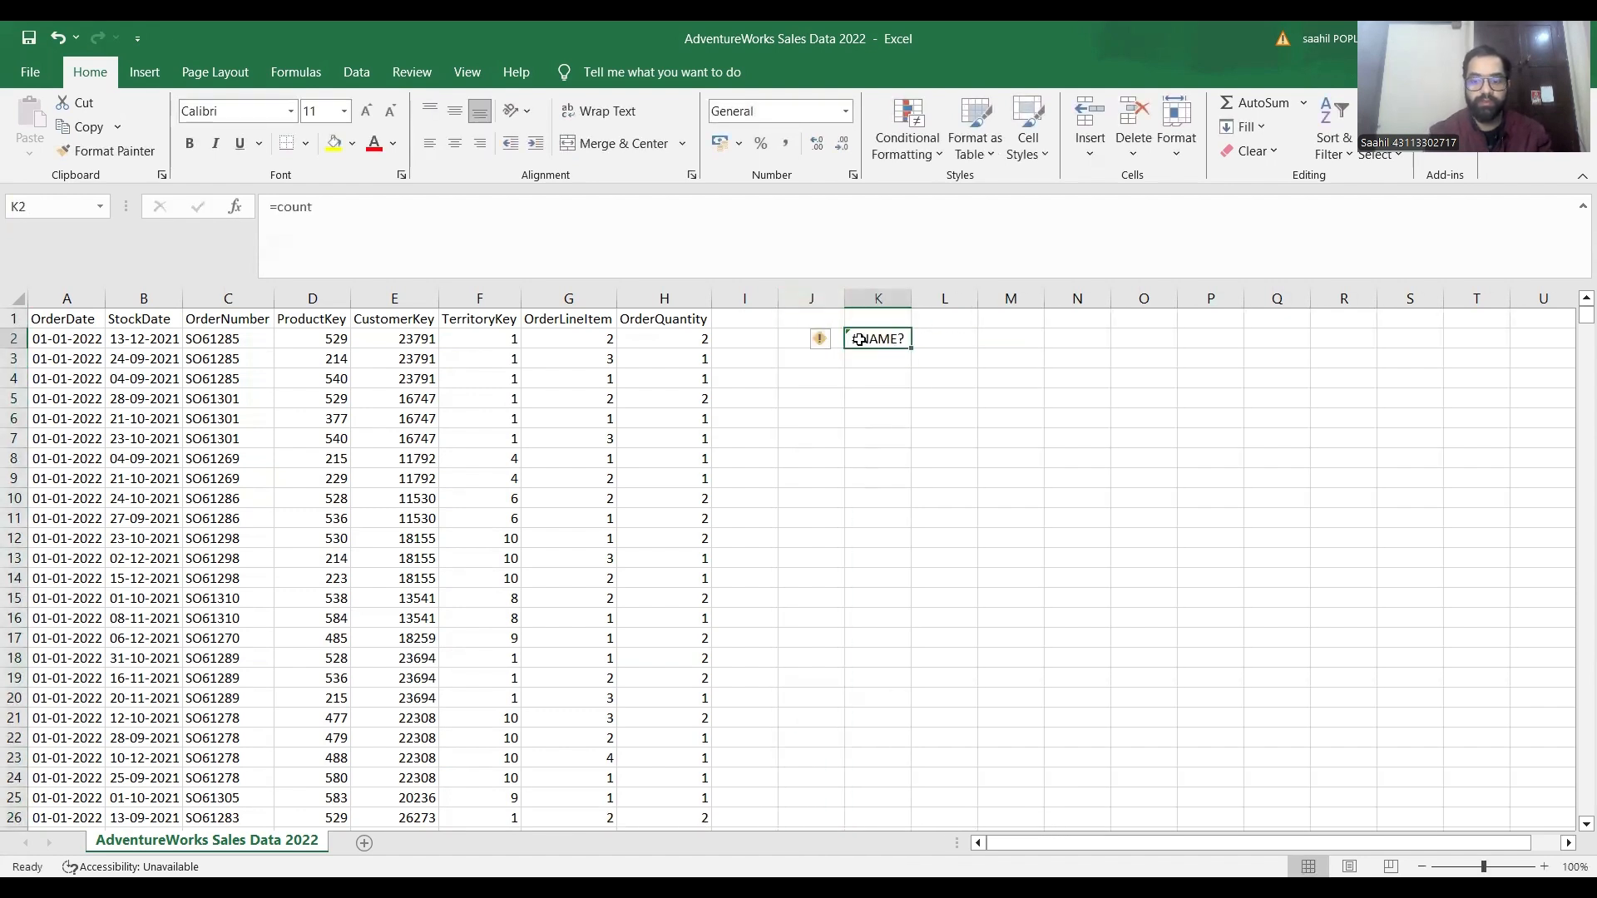
{"action": "key", "text": "Delete"}
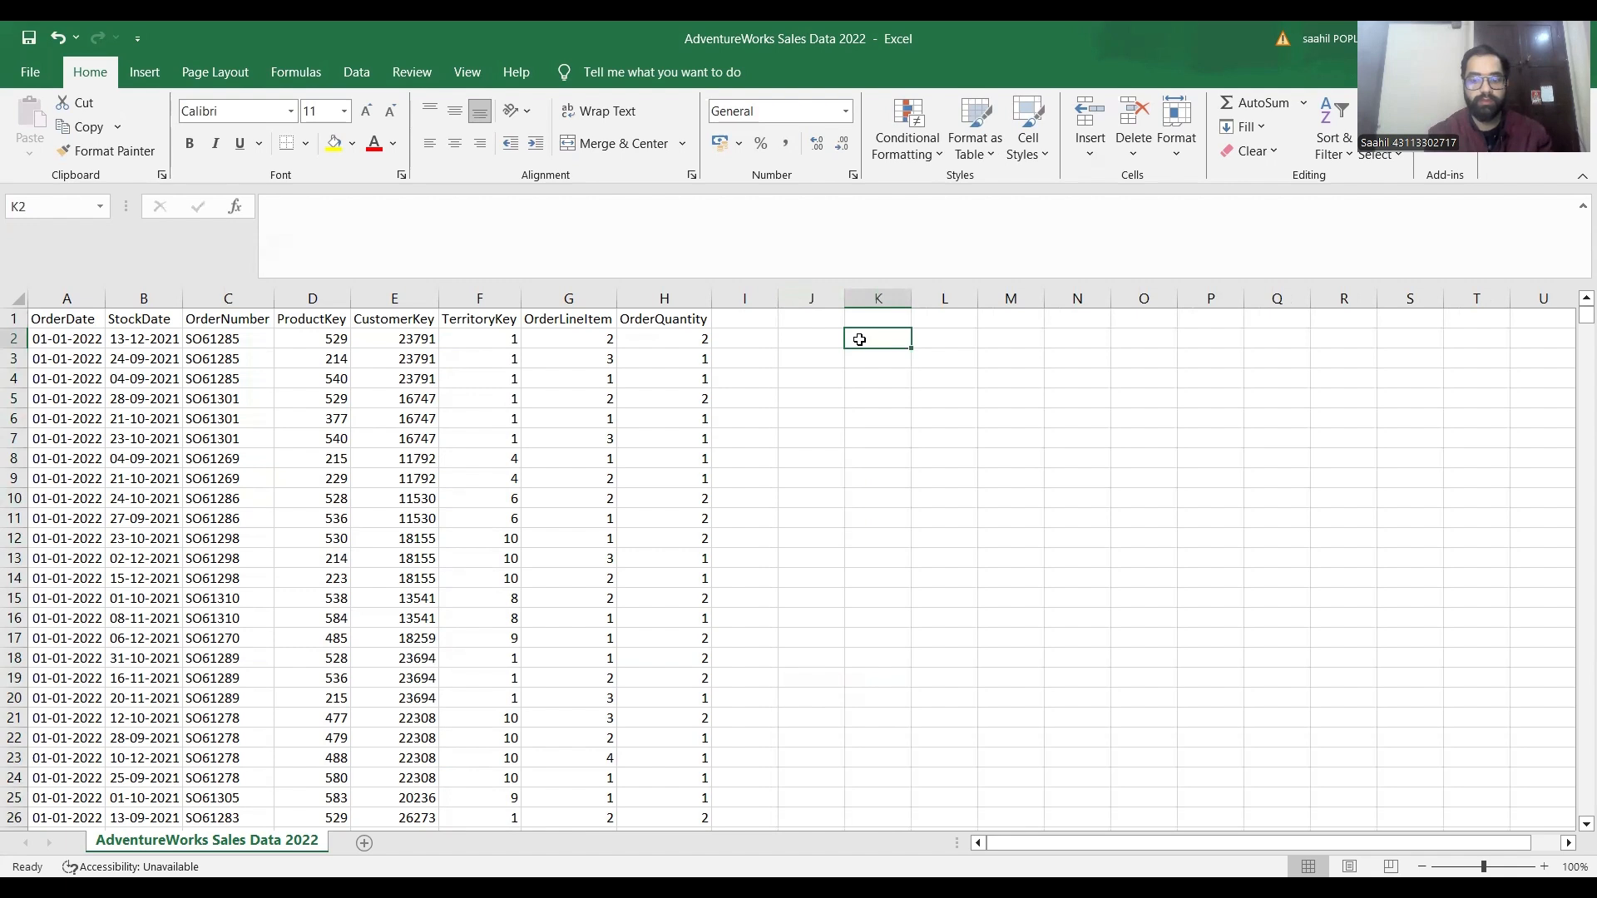
{"action": "key", "text": "Left"}
{"action": "key", "text": "Left"}
{"action": "key", "text": "Left"}
{"action": "key", "text": "Right"}
{"action": "key", "text": "Right"}
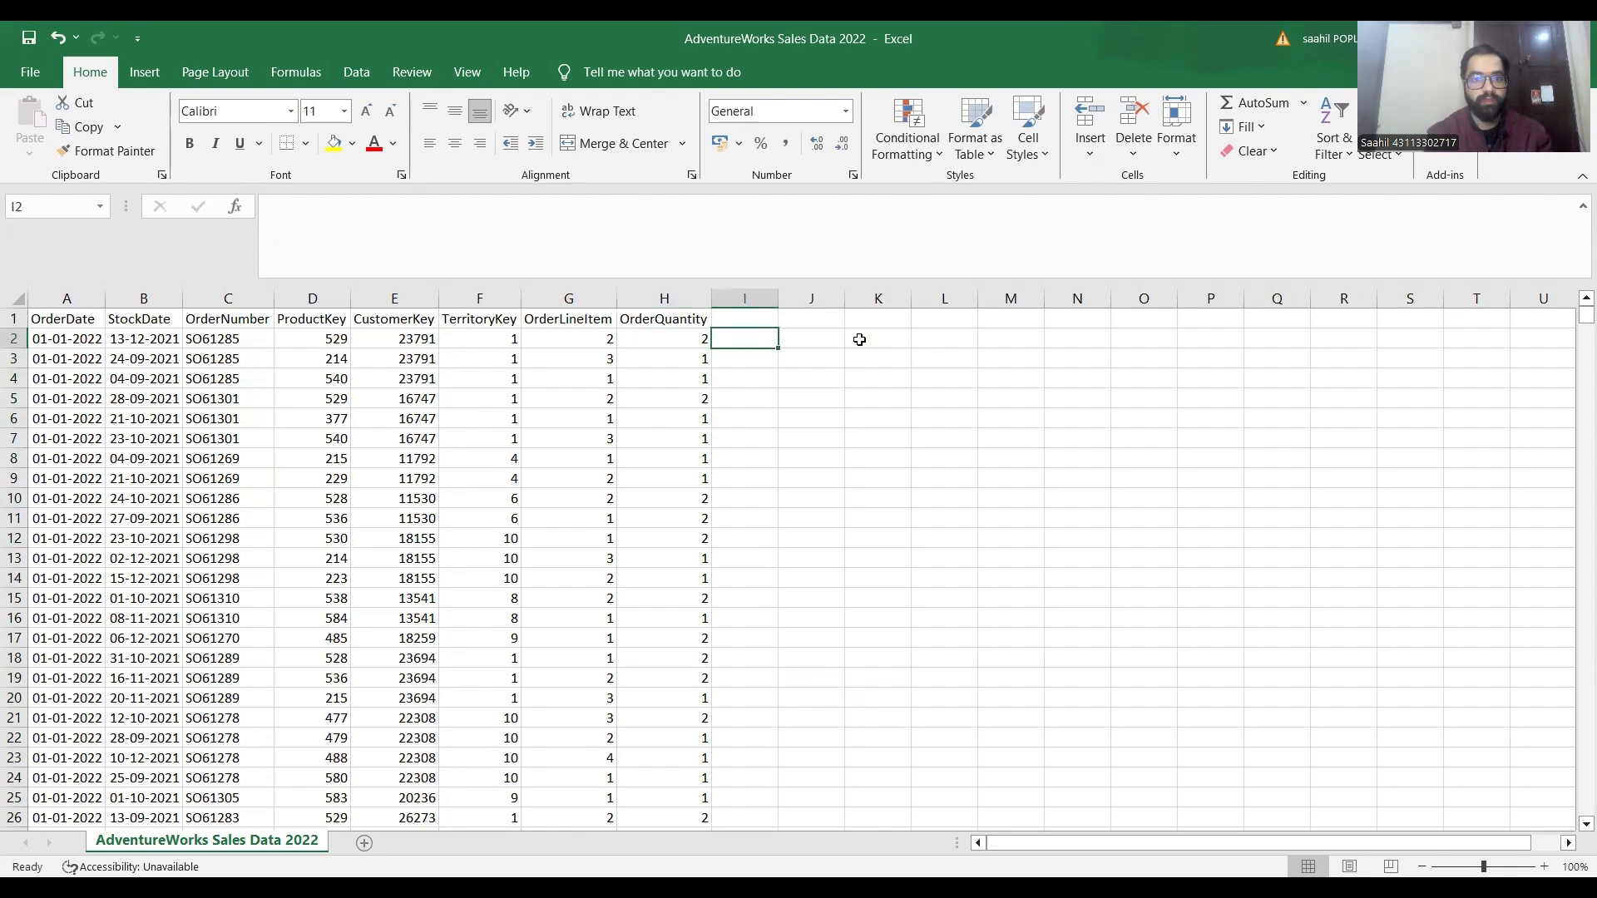
{"action": "key", "text": "Left"}
{"action": "key", "text": "Left"}
{"action": "key", "text": "Left"}
{"action": "key", "text": "Left"}
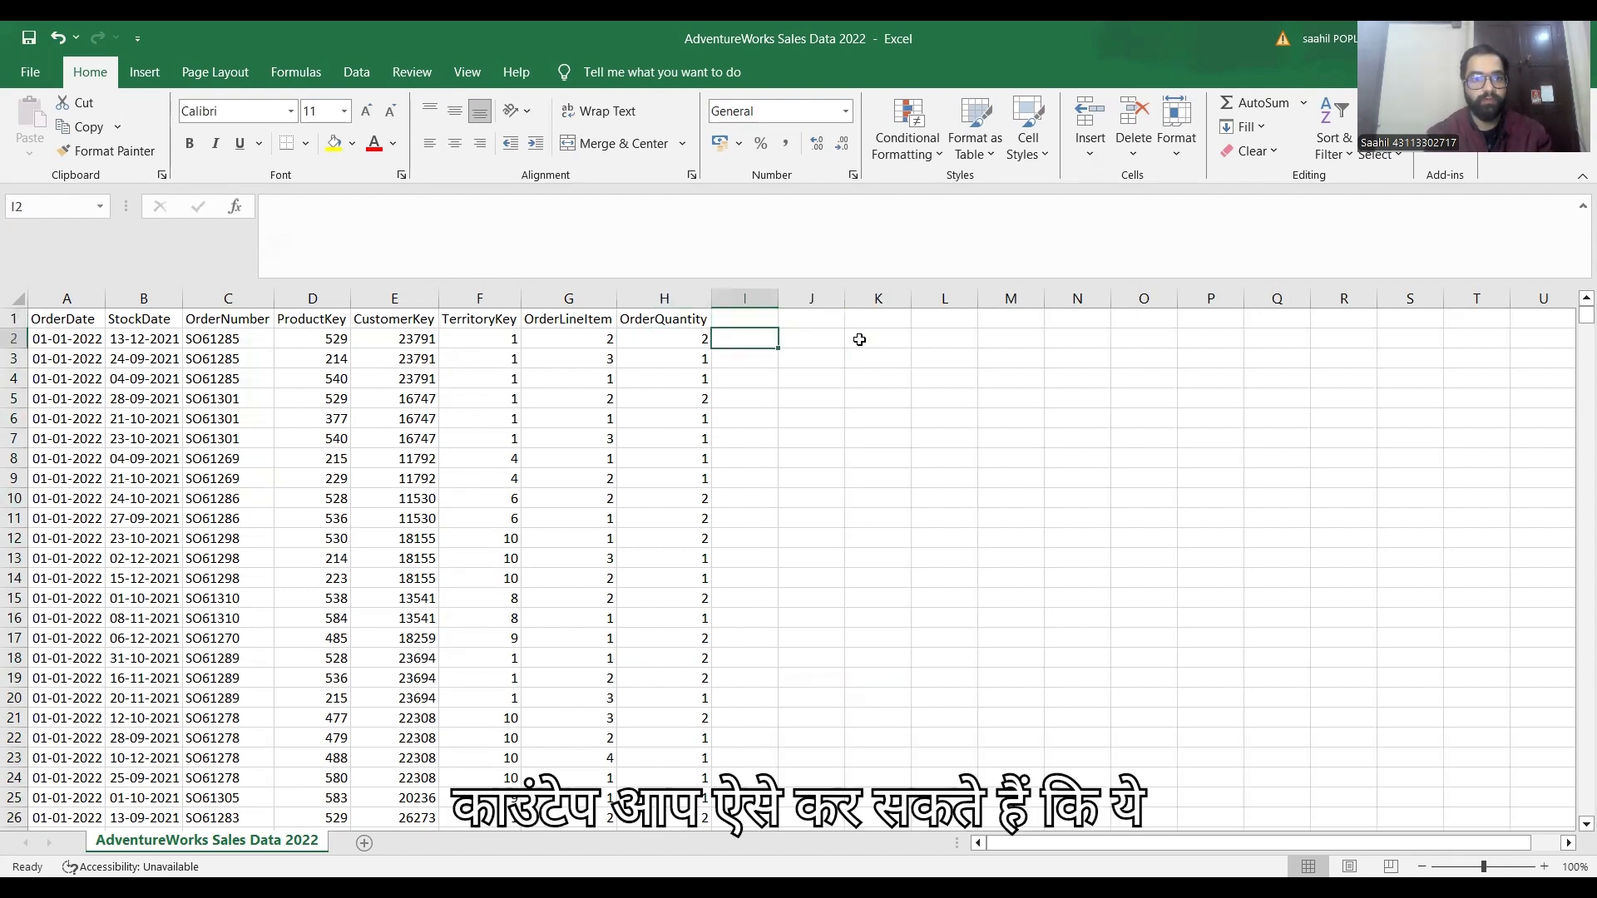
{"action": "key", "text": "Left"}
{"action": "key", "text": "Left"}
Step: Enter =COUNTIF(D:D,D2) in cell J2 to count how often the first product key occurs in the ProductKey column
{"action": "key", "text": "Right"}
{"action": "key", "text": "Right"}
{"action": "key", "text": "Right"}
{"action": "key", "text": "Right"}
{"action": "key", "text": "Right"}
{"action": "key", "text": "Right"}
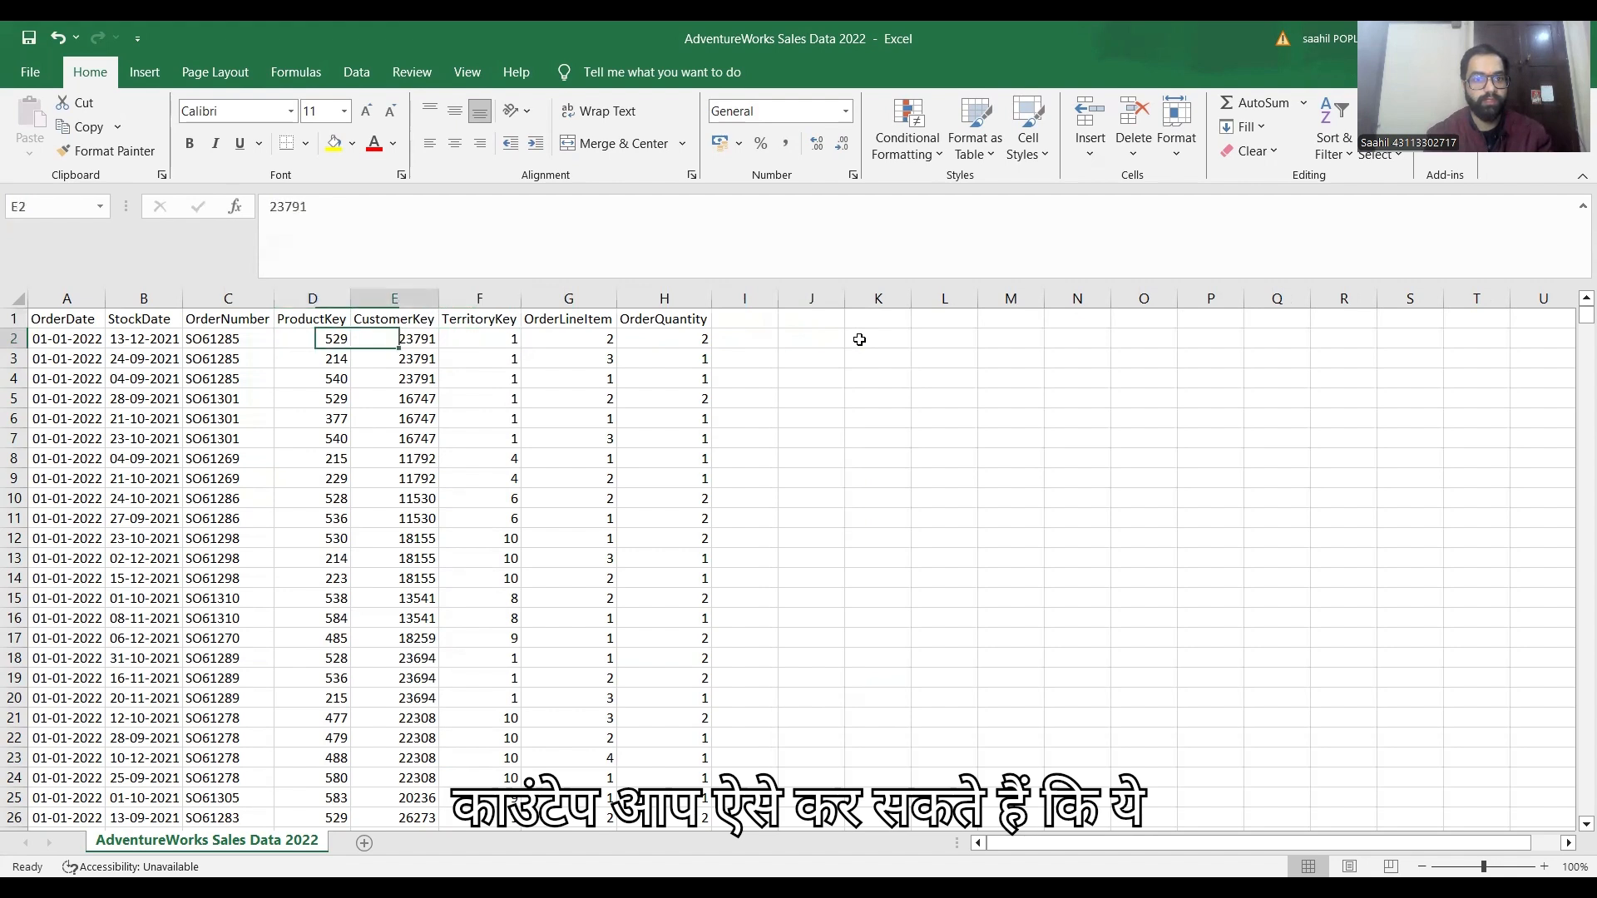
{"action": "type", "text": "="}
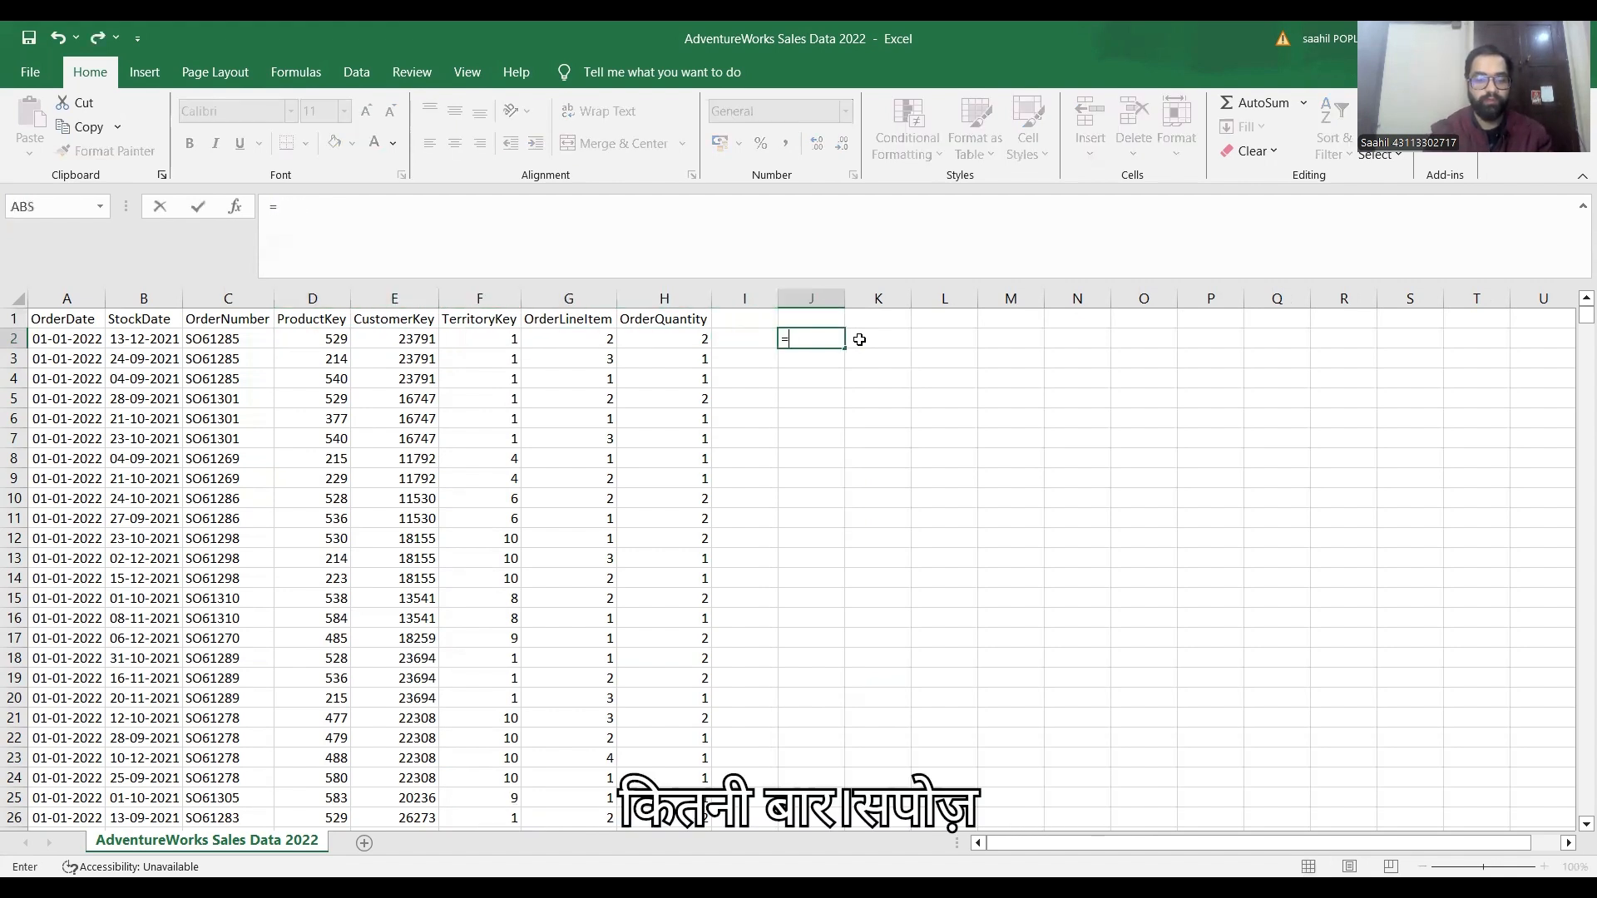
{"action": "type", "text": "count"}
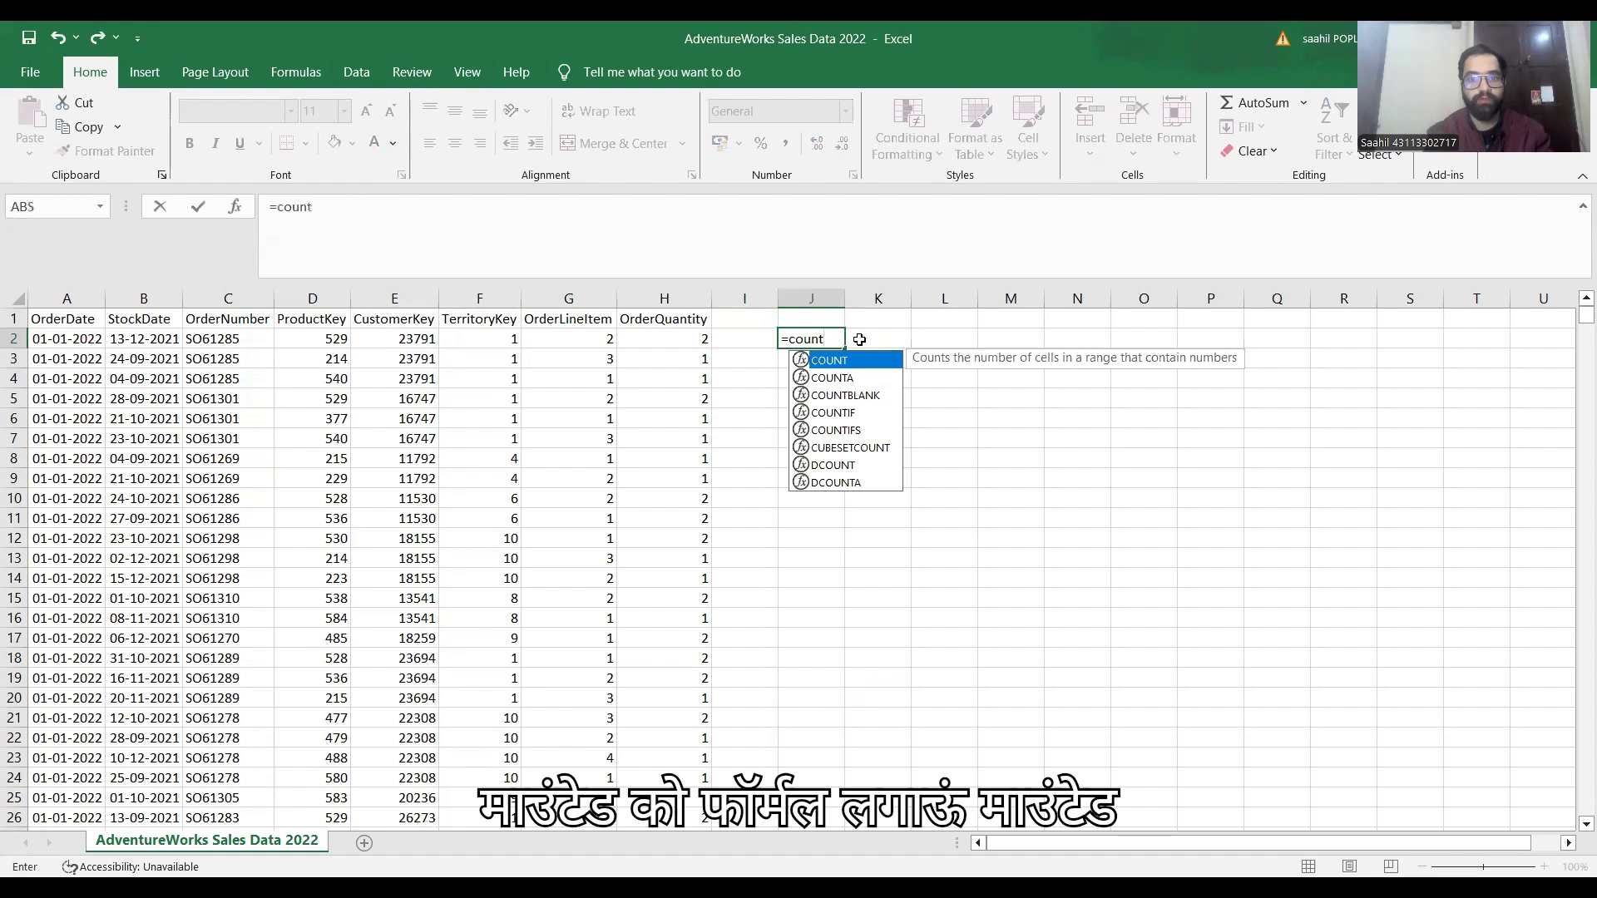
{"action": "double_click", "coordinate": [833, 411]}
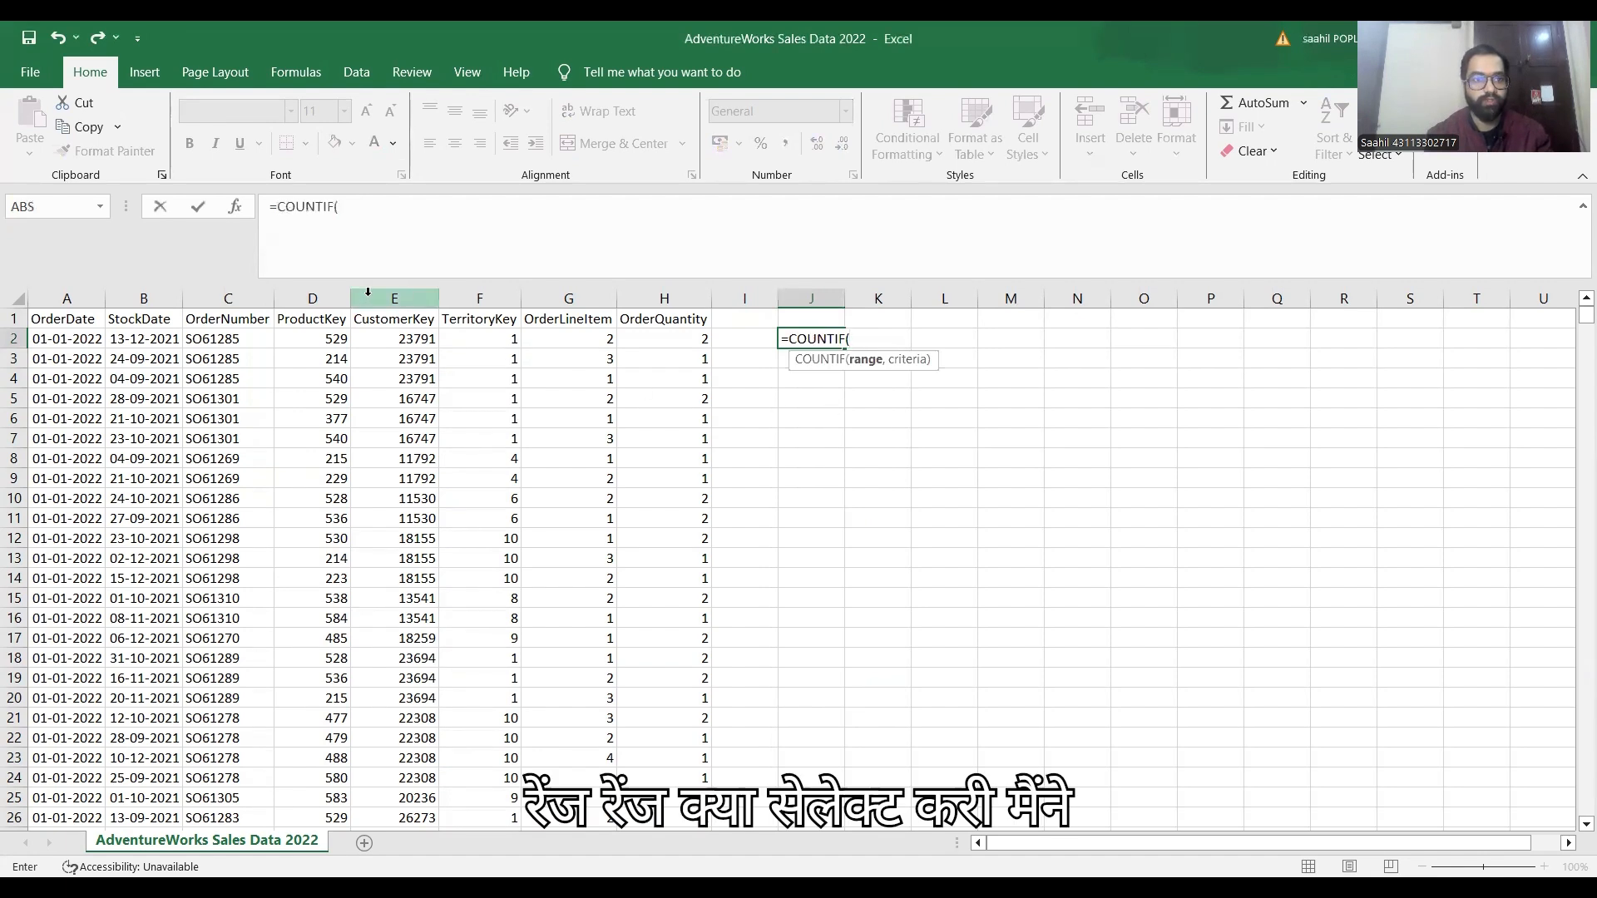
{"action": "left_click", "coordinate": [312, 298]}
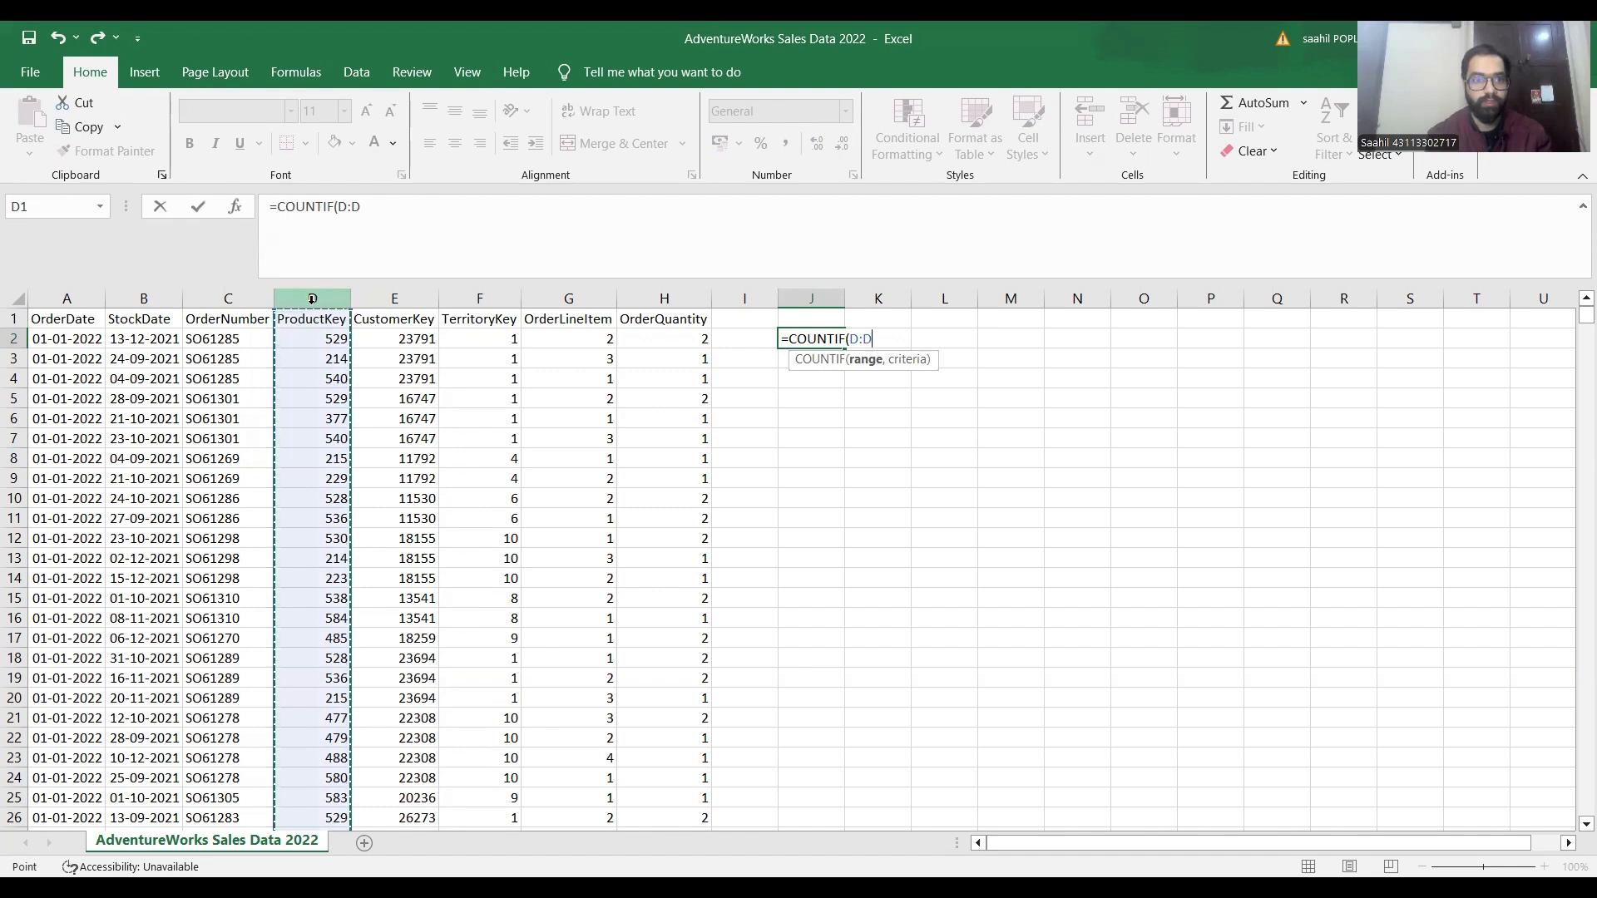
{"action": "type", "text": ","}
{"action": "left_click", "coordinate": [312, 341]}
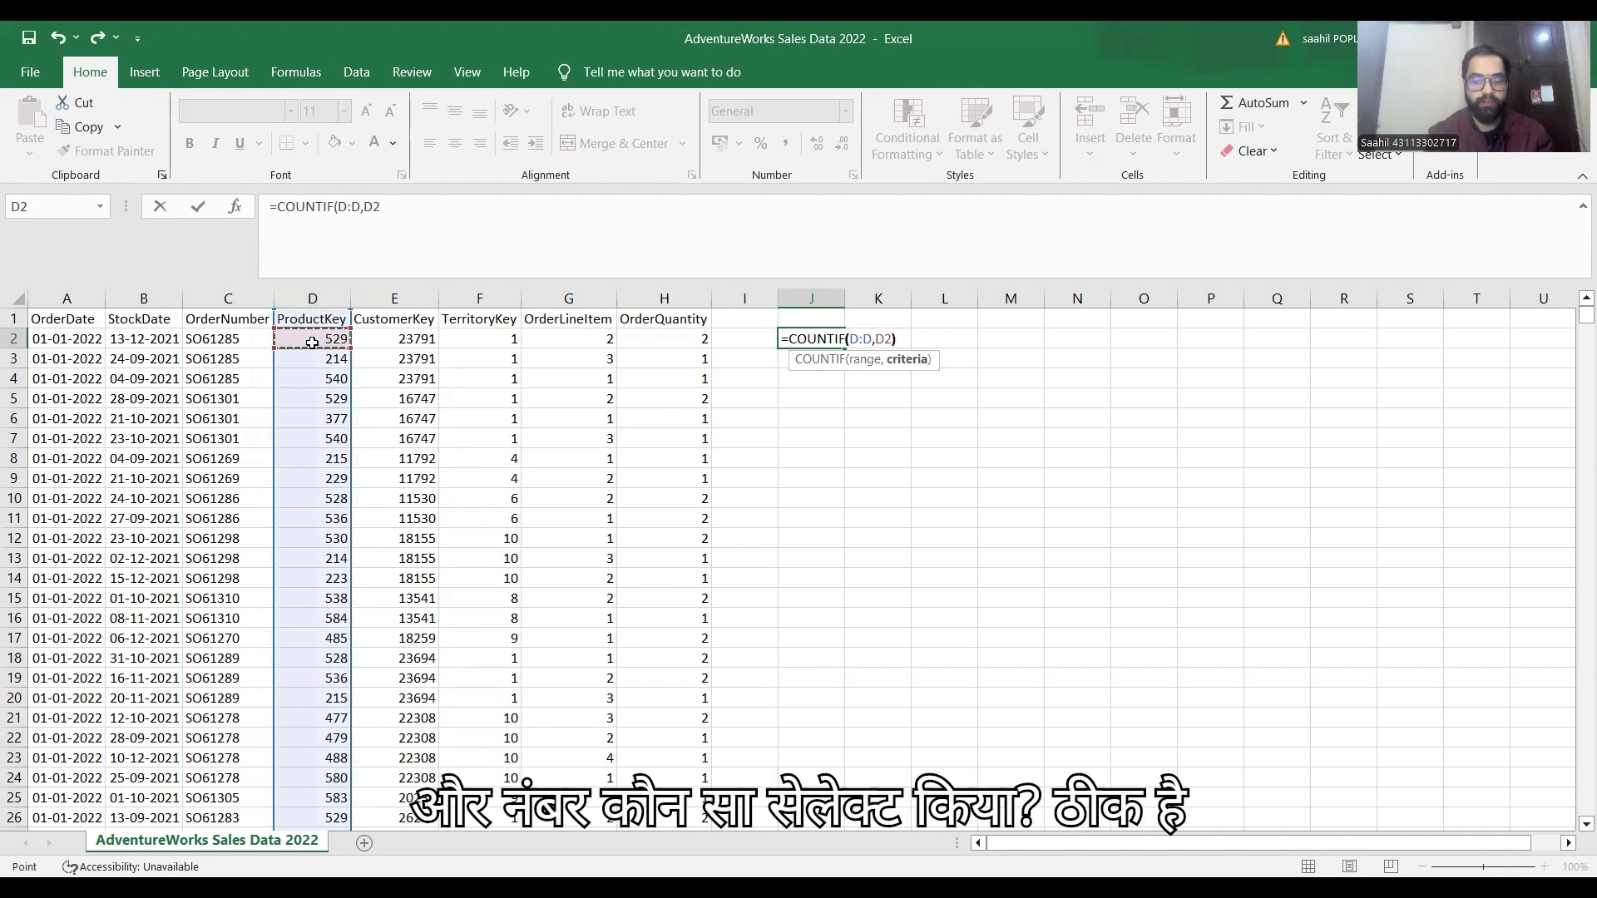
{"action": "key", "text": "ctrl+Return"}
Step: Turn on header filters for the sales data and filter the ProductKey column to 529
{"action": "key", "text": "Left"}
{"action": "key", "text": "Left"}
{"action": "key", "text": "Left"}
{"action": "key", "text": "Left"}
{"action": "key", "text": "Left"}
{"action": "key", "text": "Left"}
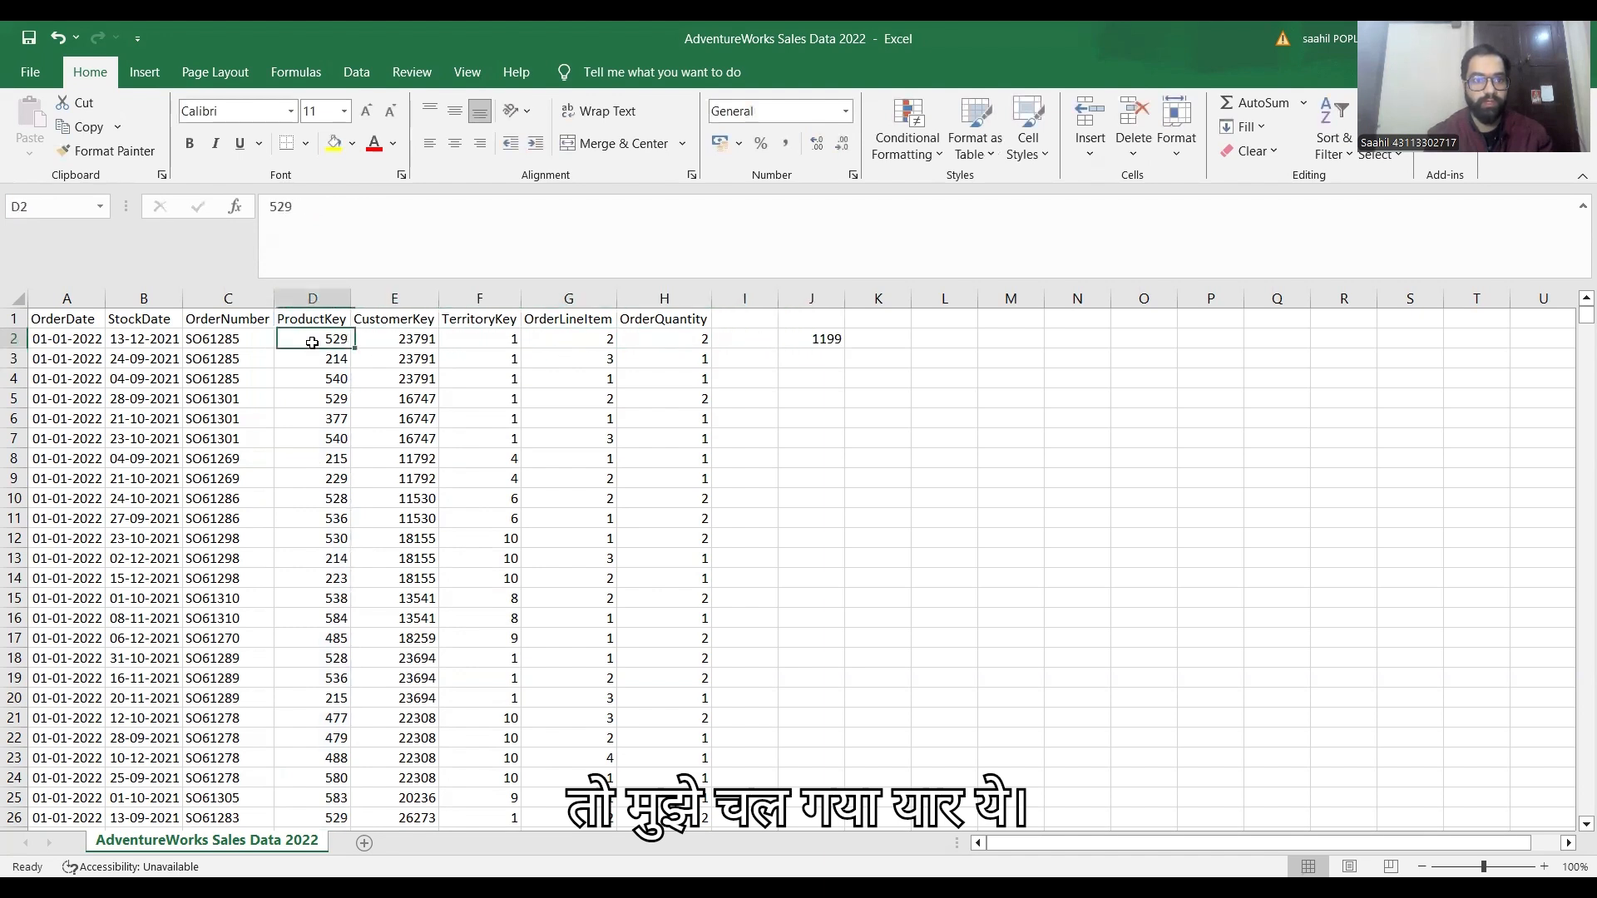
{"action": "key", "text": "Up"}
{"action": "key", "text": "ctrl+shift+l"}
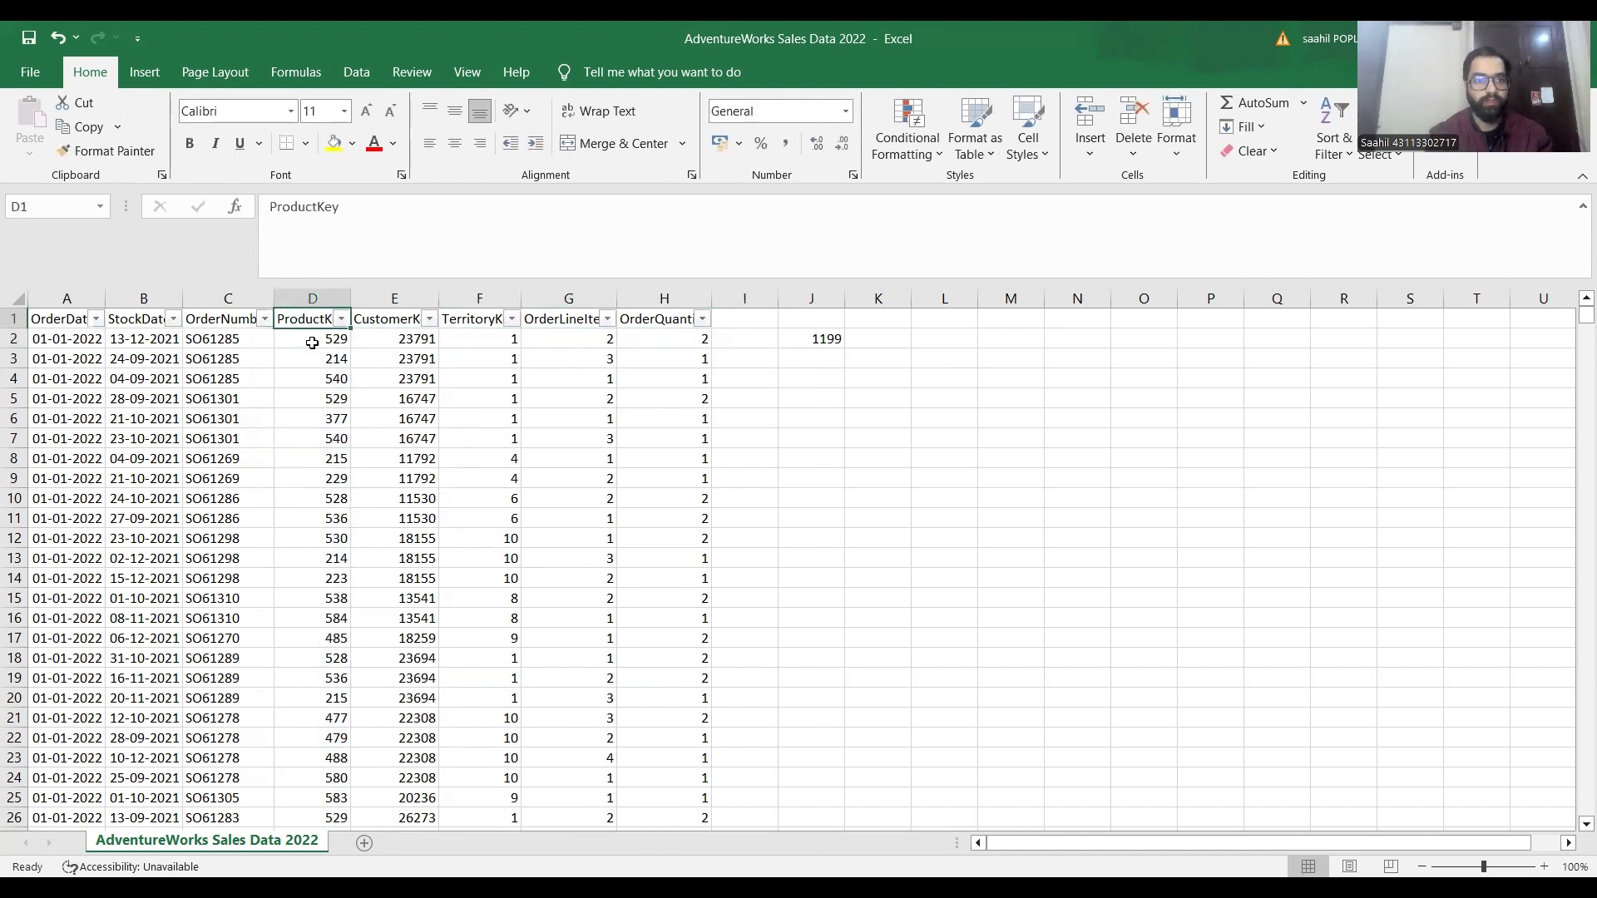
{"action": "left_click", "coordinate": [341, 319]}
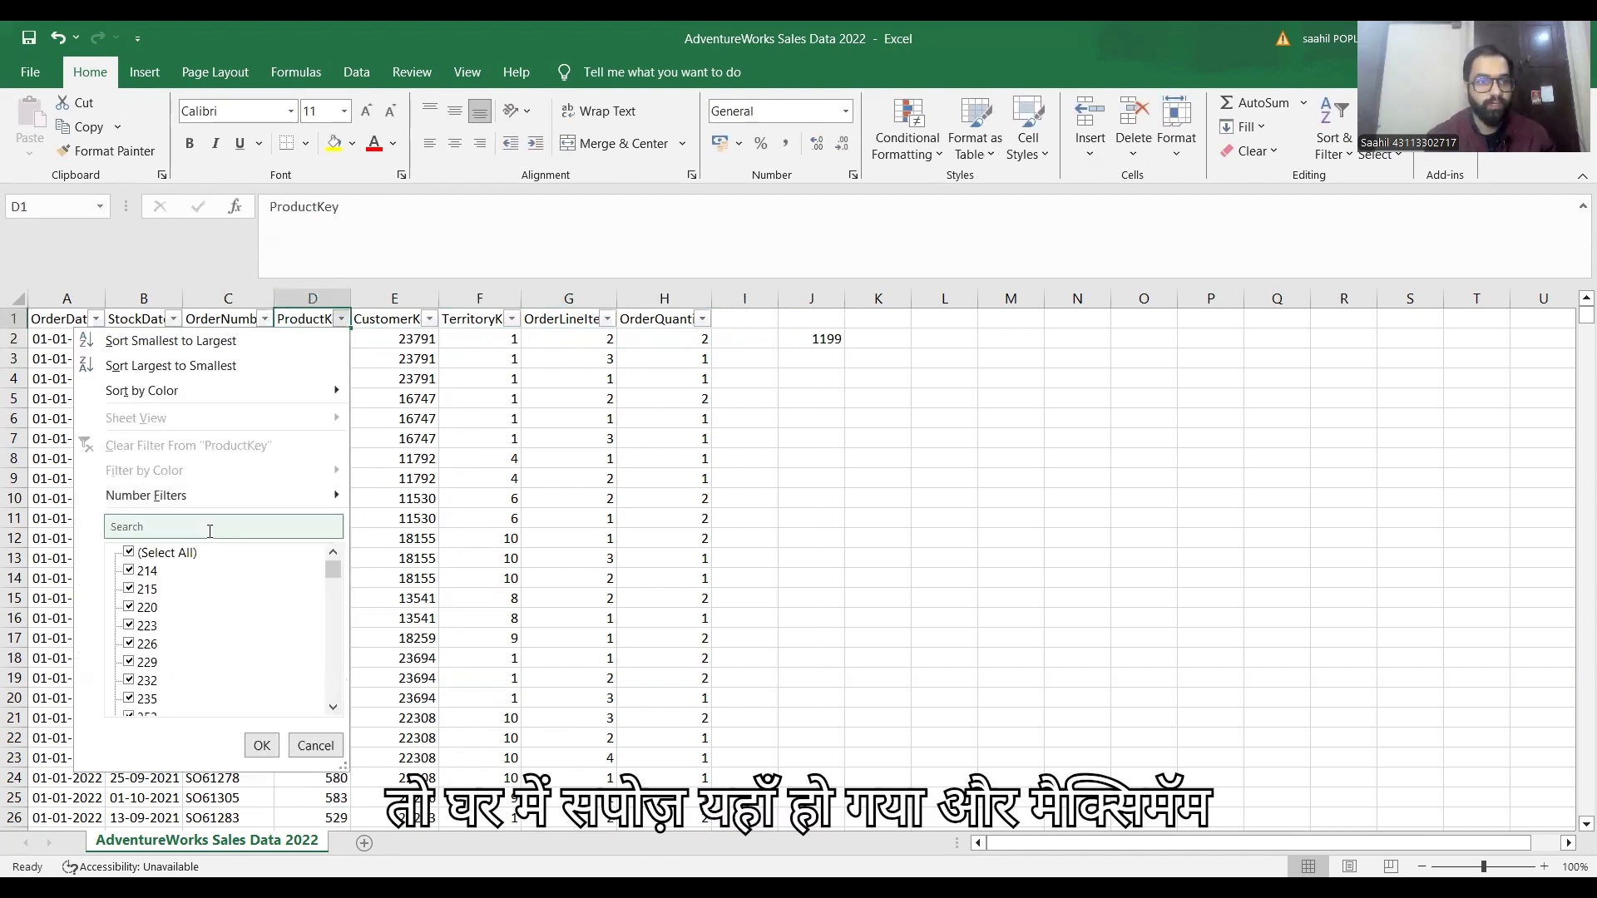
{"action": "left_click", "coordinate": [205, 527]}
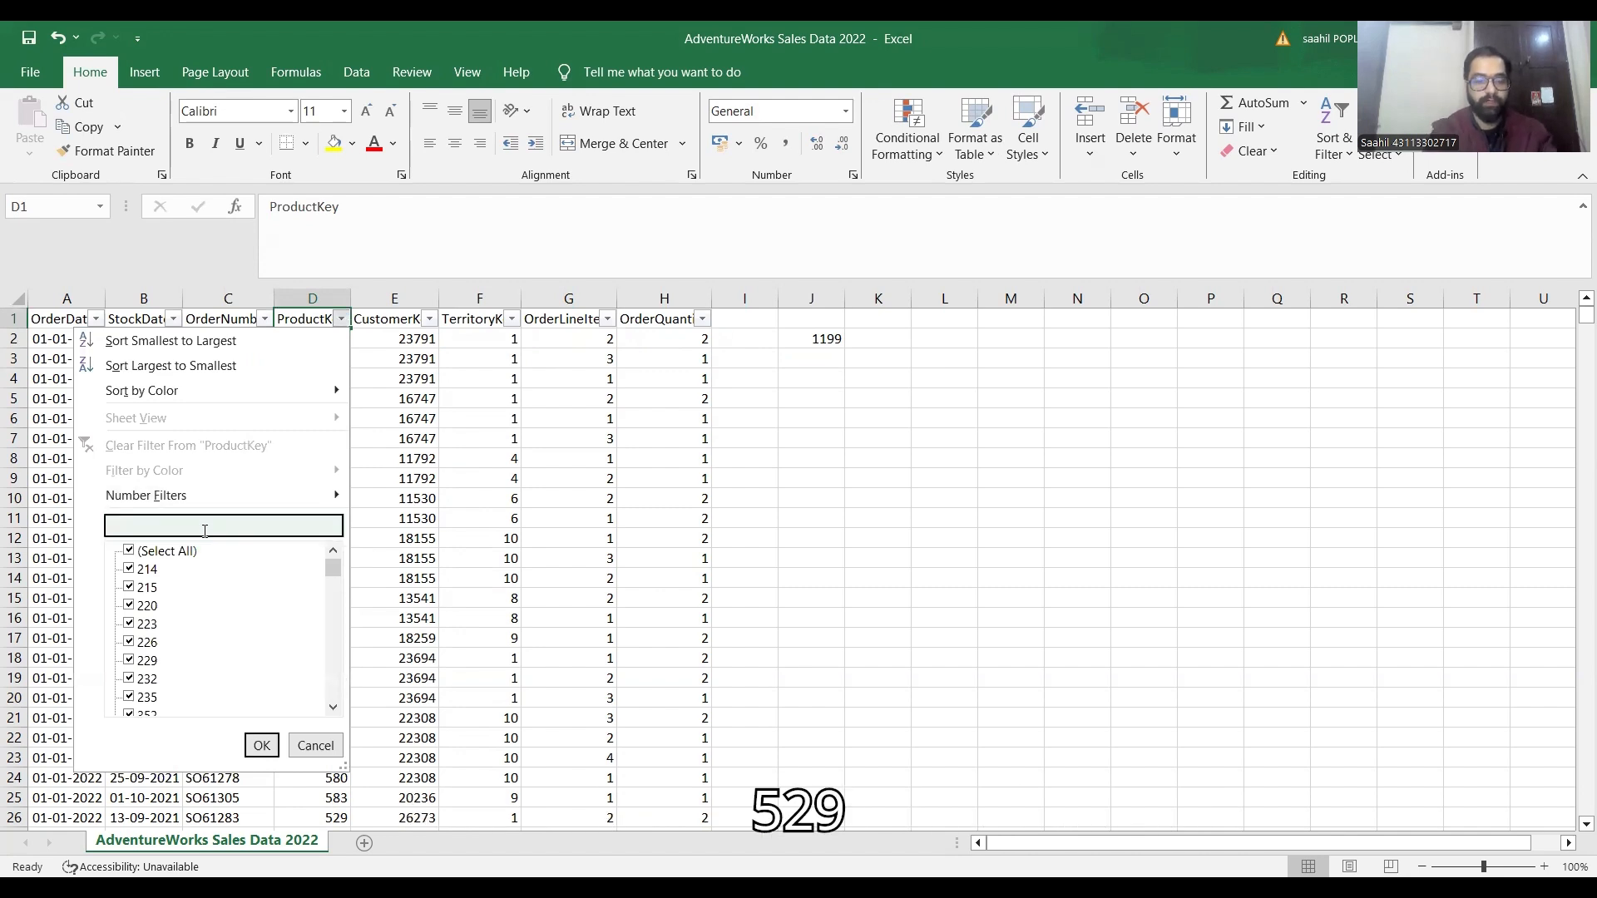
{"action": "type", "text": "529"}
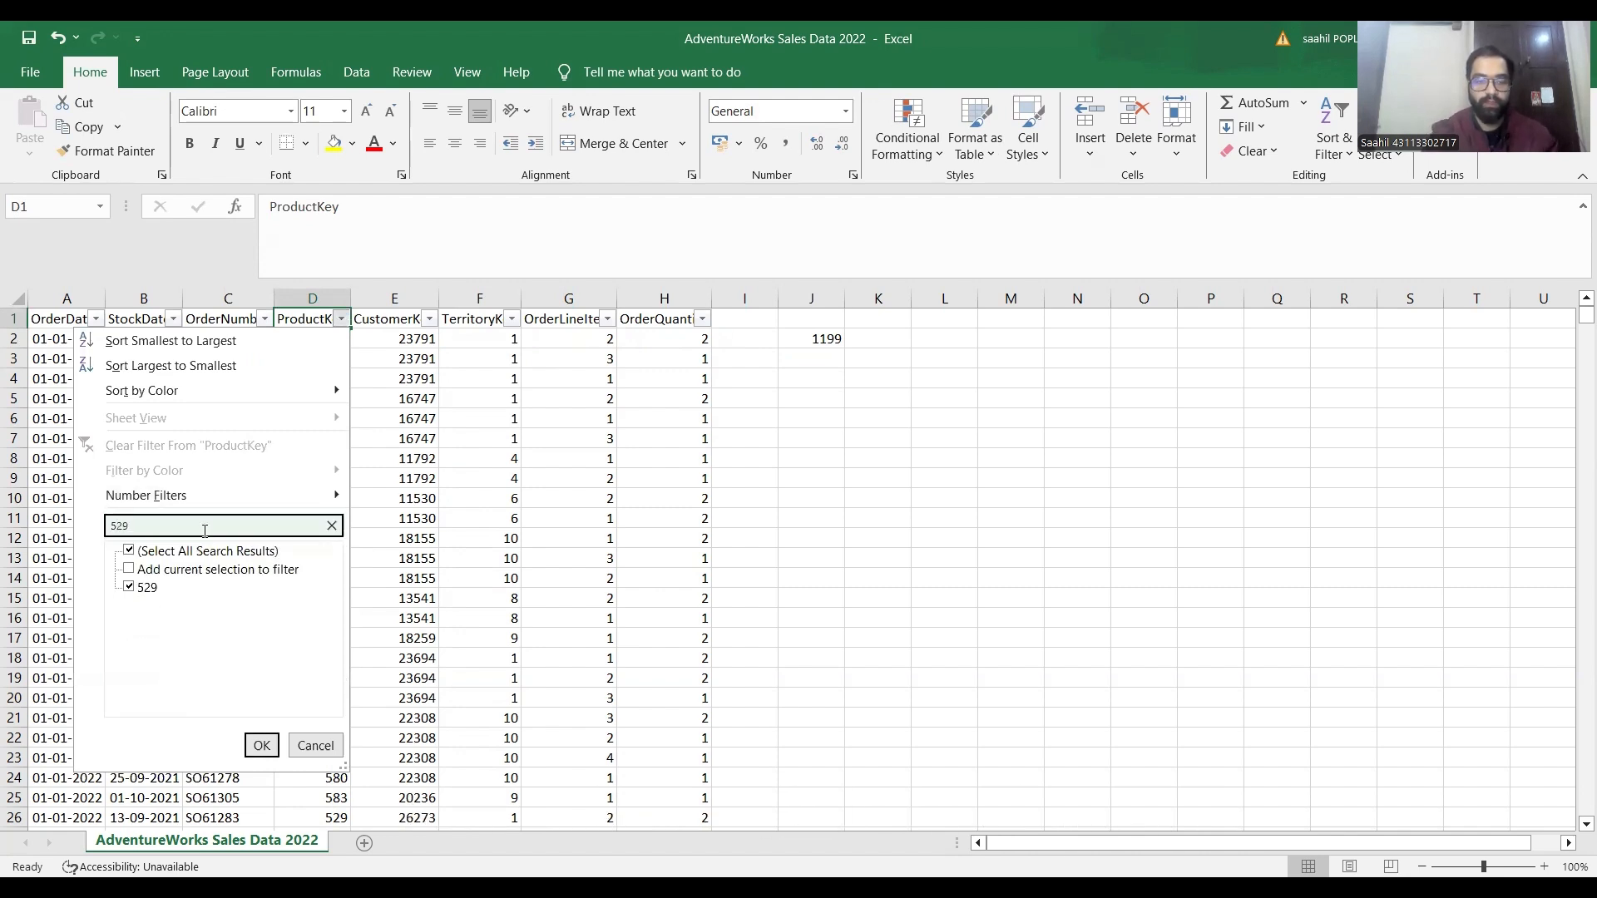
{"action": "key", "text": "Return"}
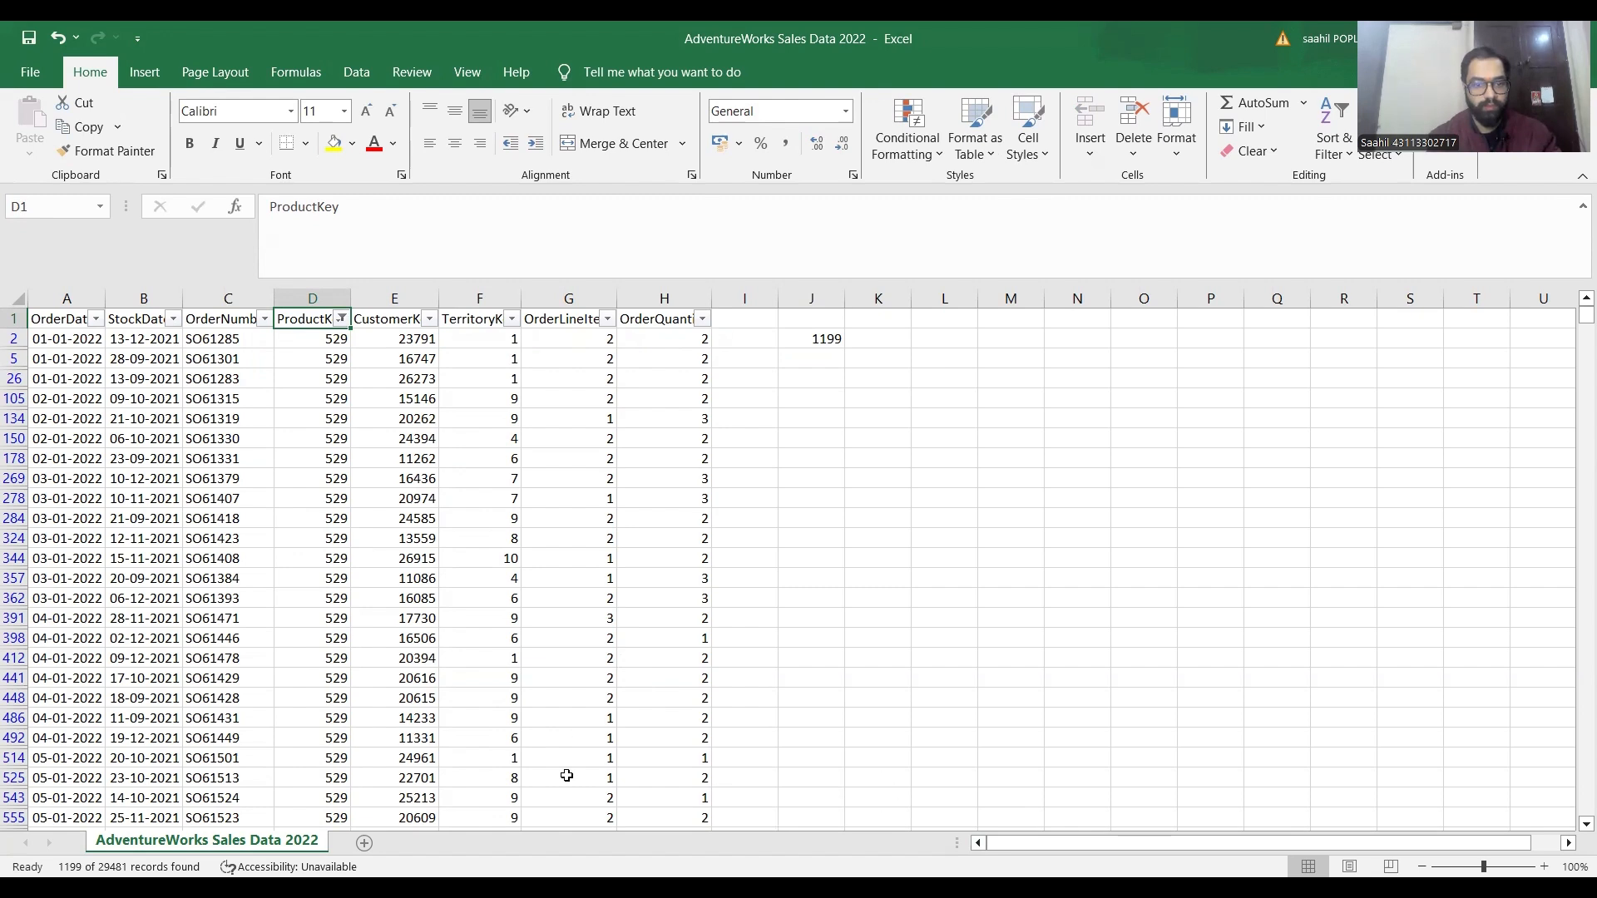
Step: Select all filtered ProductKey values to check their count against the COUNTIF formula in J2
{"action": "key", "text": "alt+Tab"}
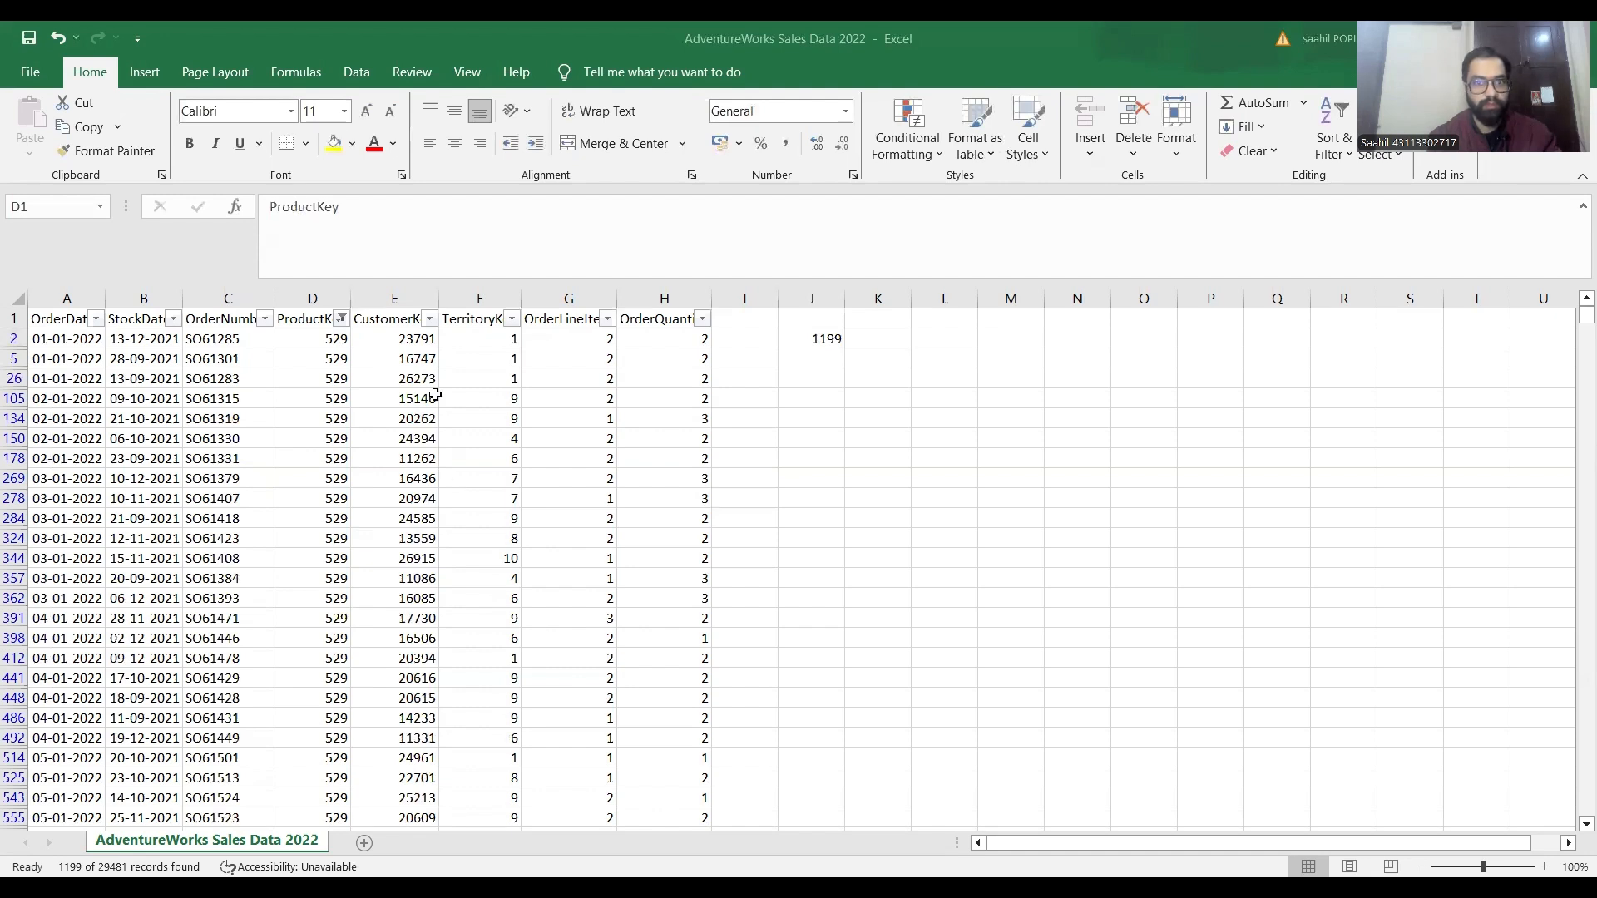
{"action": "key", "text": "alt+Tab"}
{"action": "left_click", "coordinate": [344, 336]}
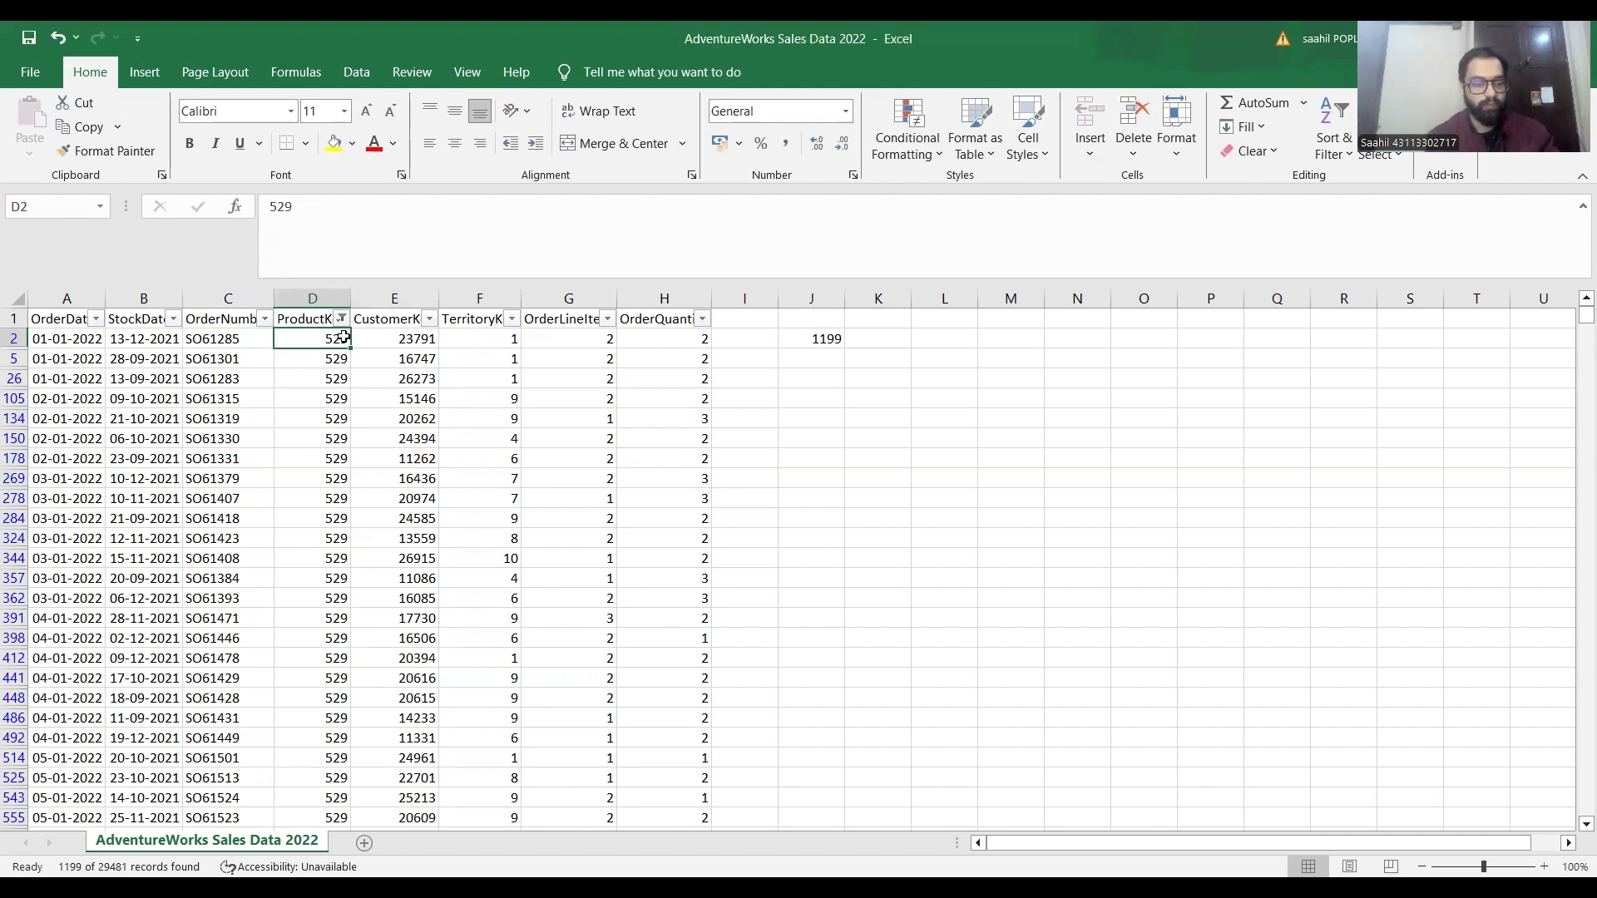
{"action": "key", "text": "ctrl+shift+Down"}
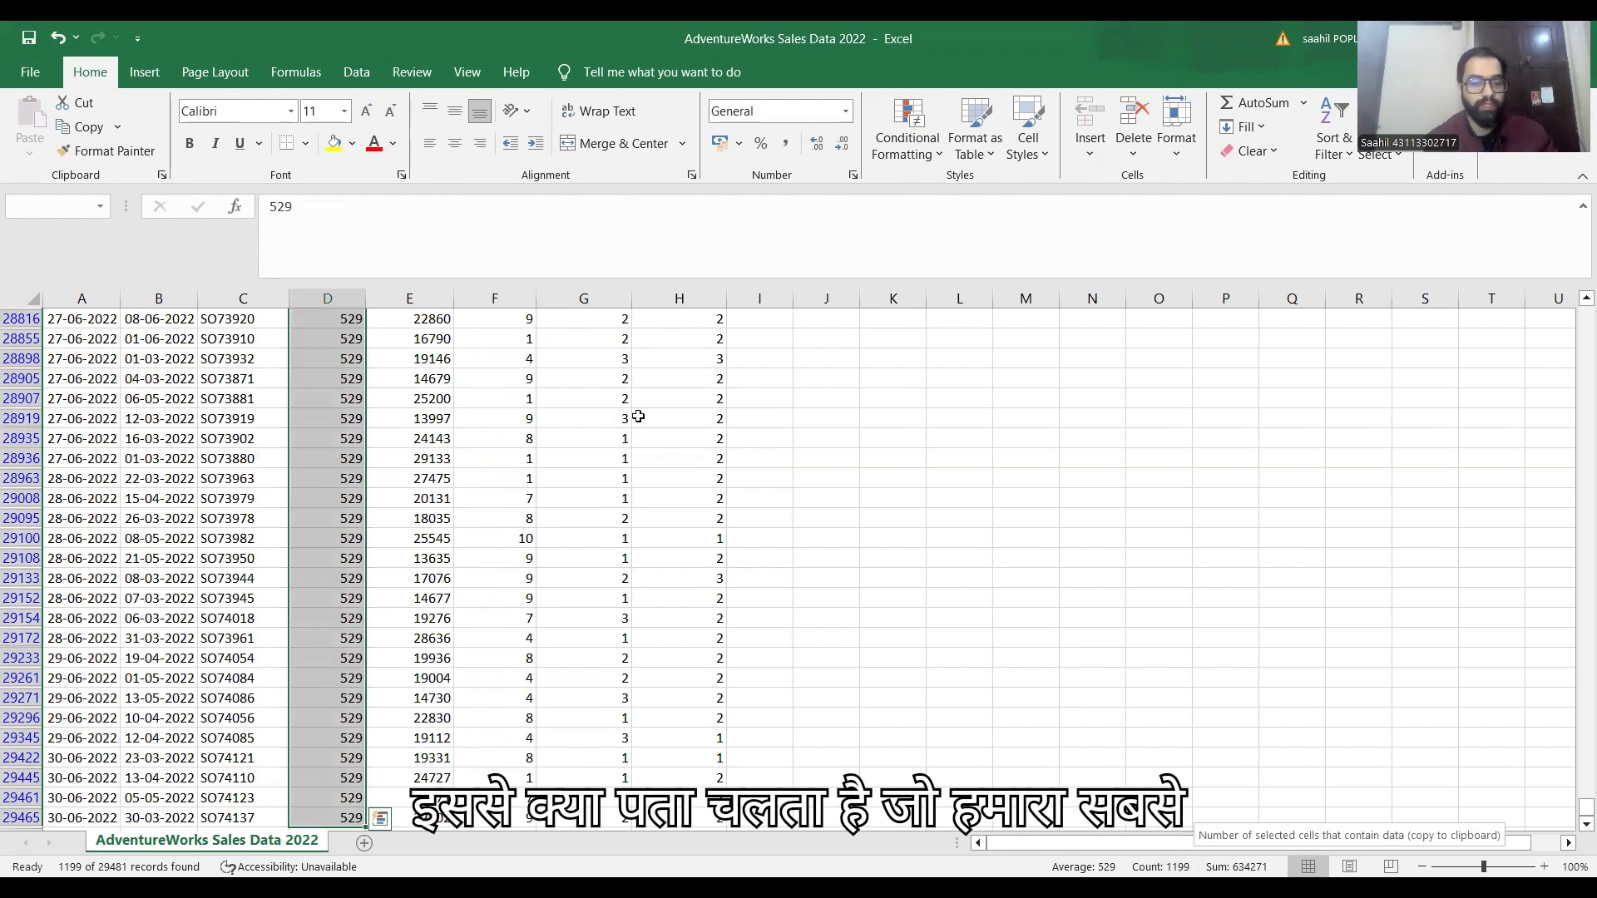
{"action": "key", "text": "ctrl+Up"}
{"action": "key", "text": "Down"}
{"action": "key", "text": "Right"}
{"action": "key", "text": "Right"}
{"action": "key", "text": "Right"}
{"action": "key", "text": "Right"}
{"action": "key", "text": "Right"}
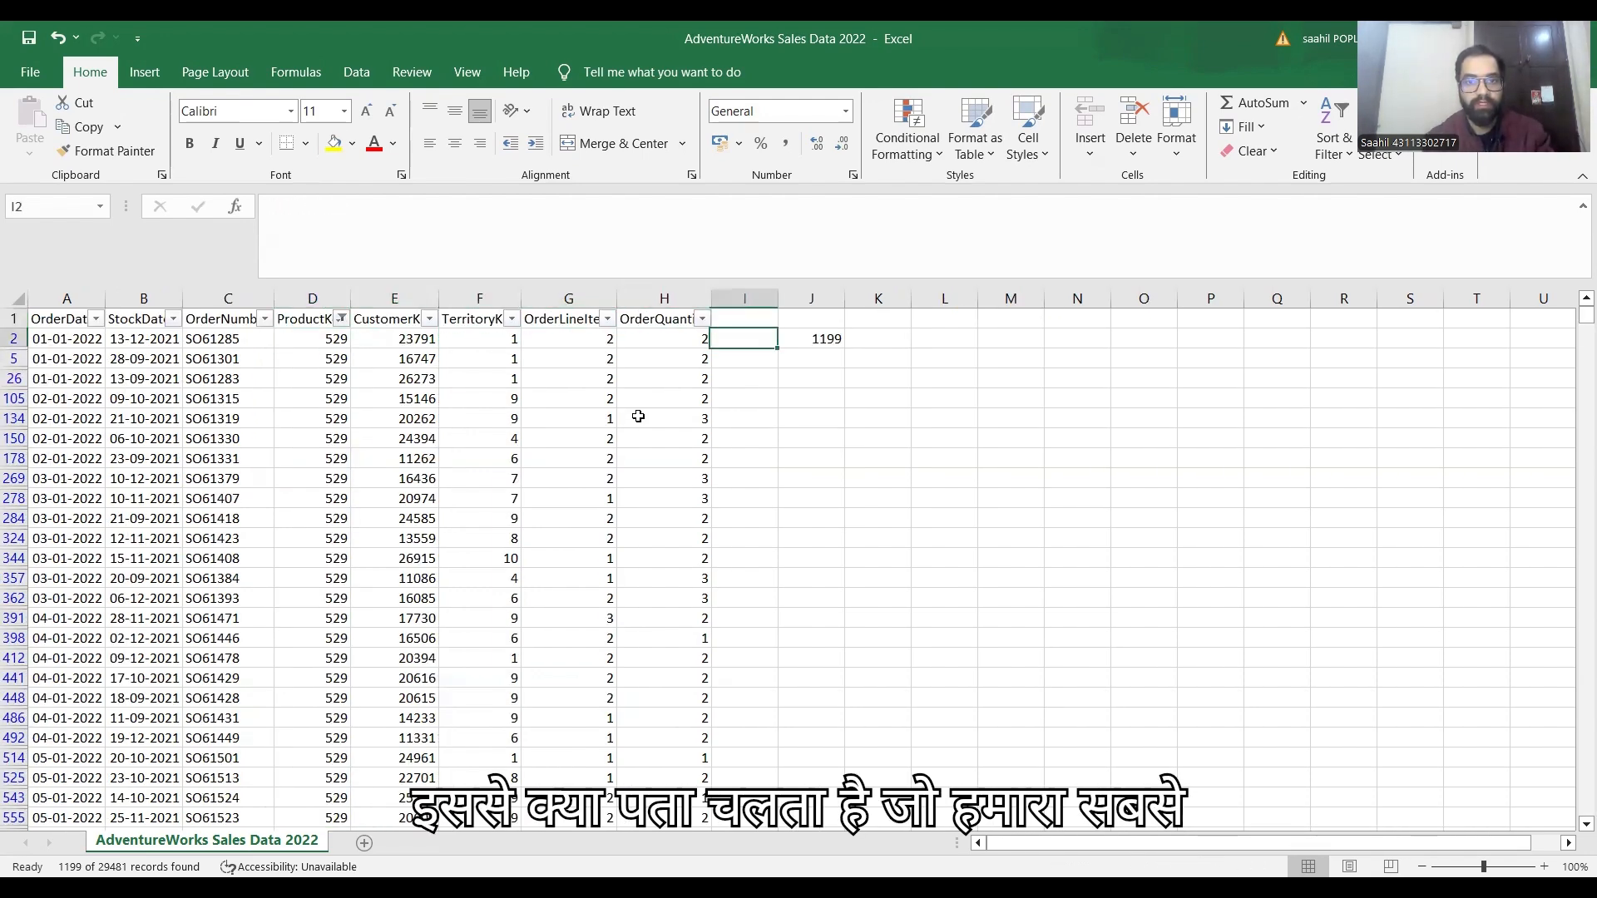
{"action": "key", "text": "Right"}
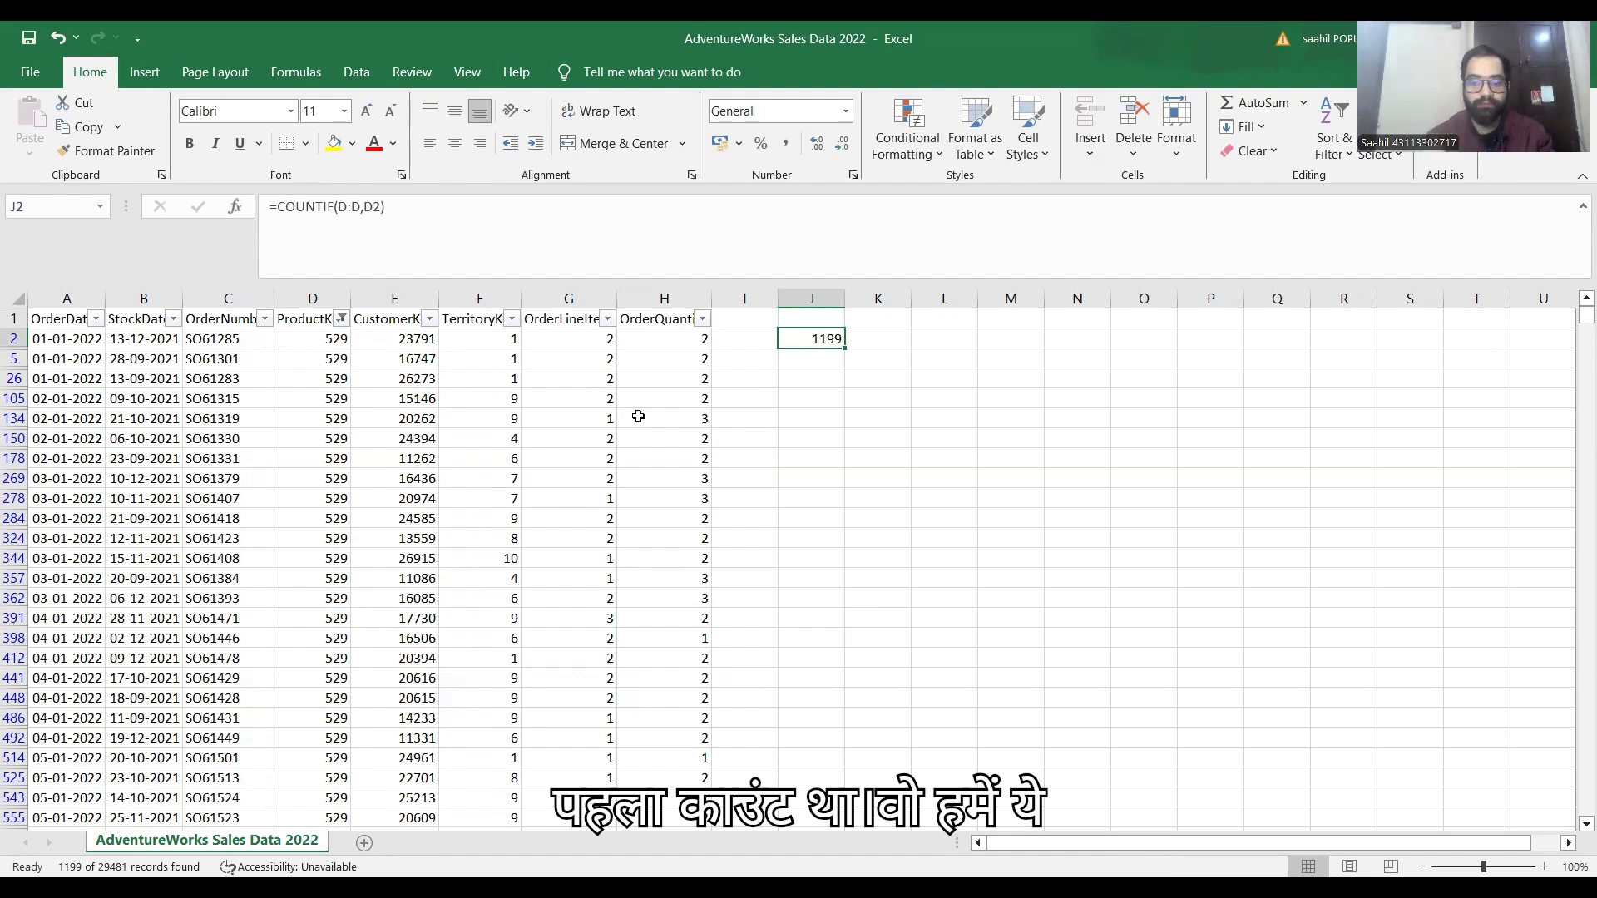
Step: Return to the first product key in D2 and remove the filters from the sales data
{"action": "key", "text": "Left"}
{"action": "key", "text": "Left"}
{"action": "key", "text": "Left"}
{"action": "key", "text": "Left"}
{"action": "key", "text": "Left"}
{"action": "key", "text": "Left"}
{"action": "key", "text": "Left"}
{"action": "key", "text": "Left"}
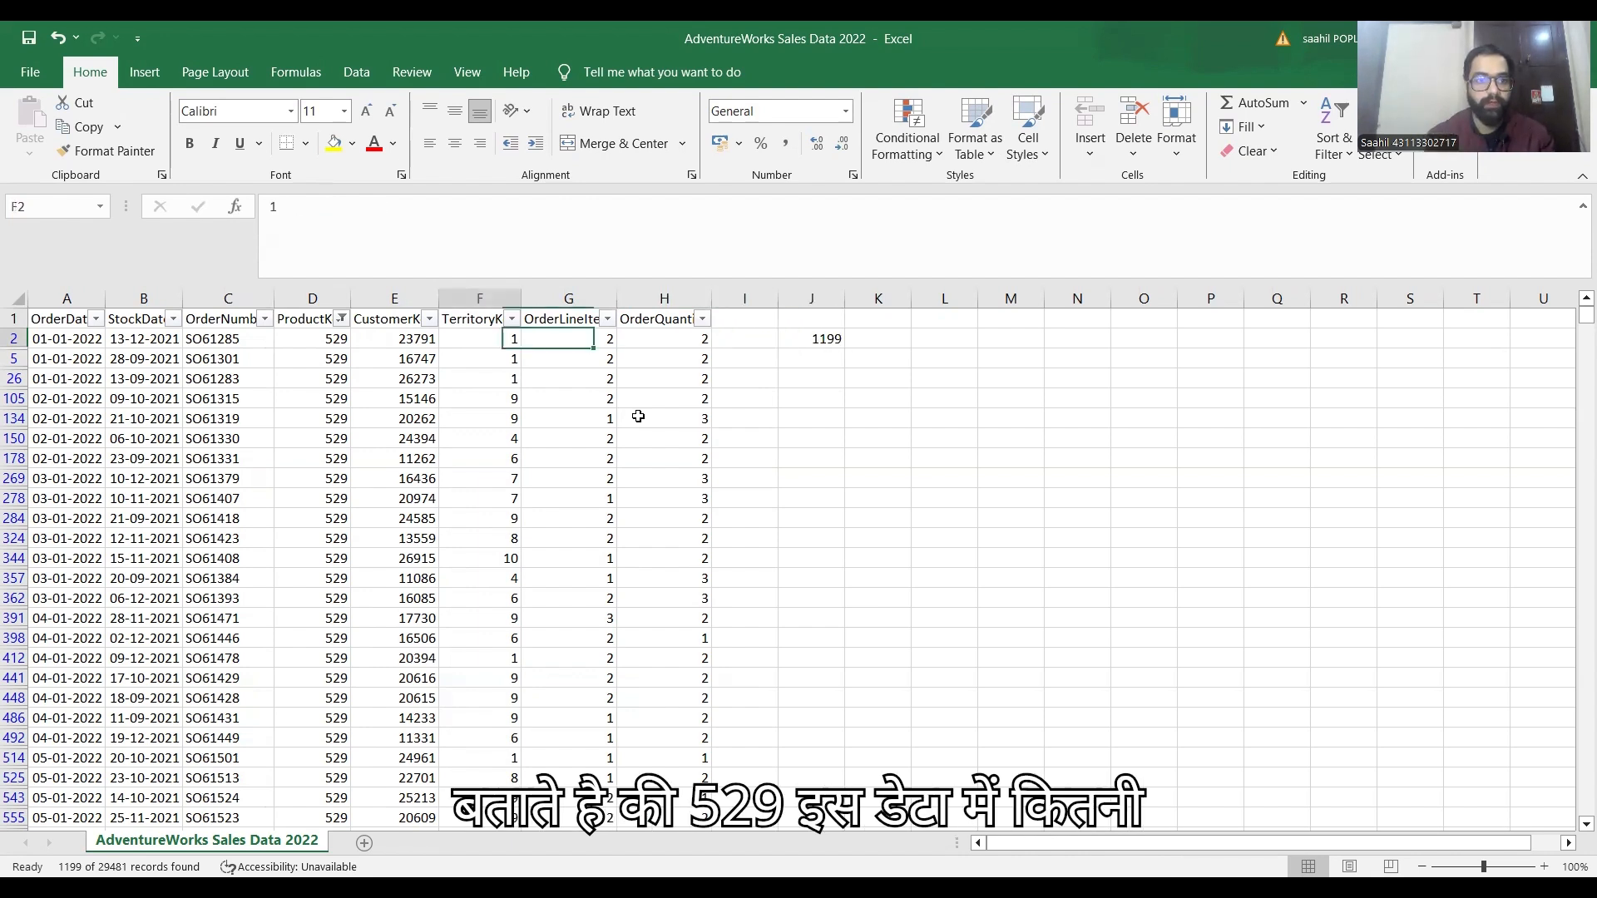
{"action": "key", "text": "Right"}
{"action": "key", "text": "Right"}
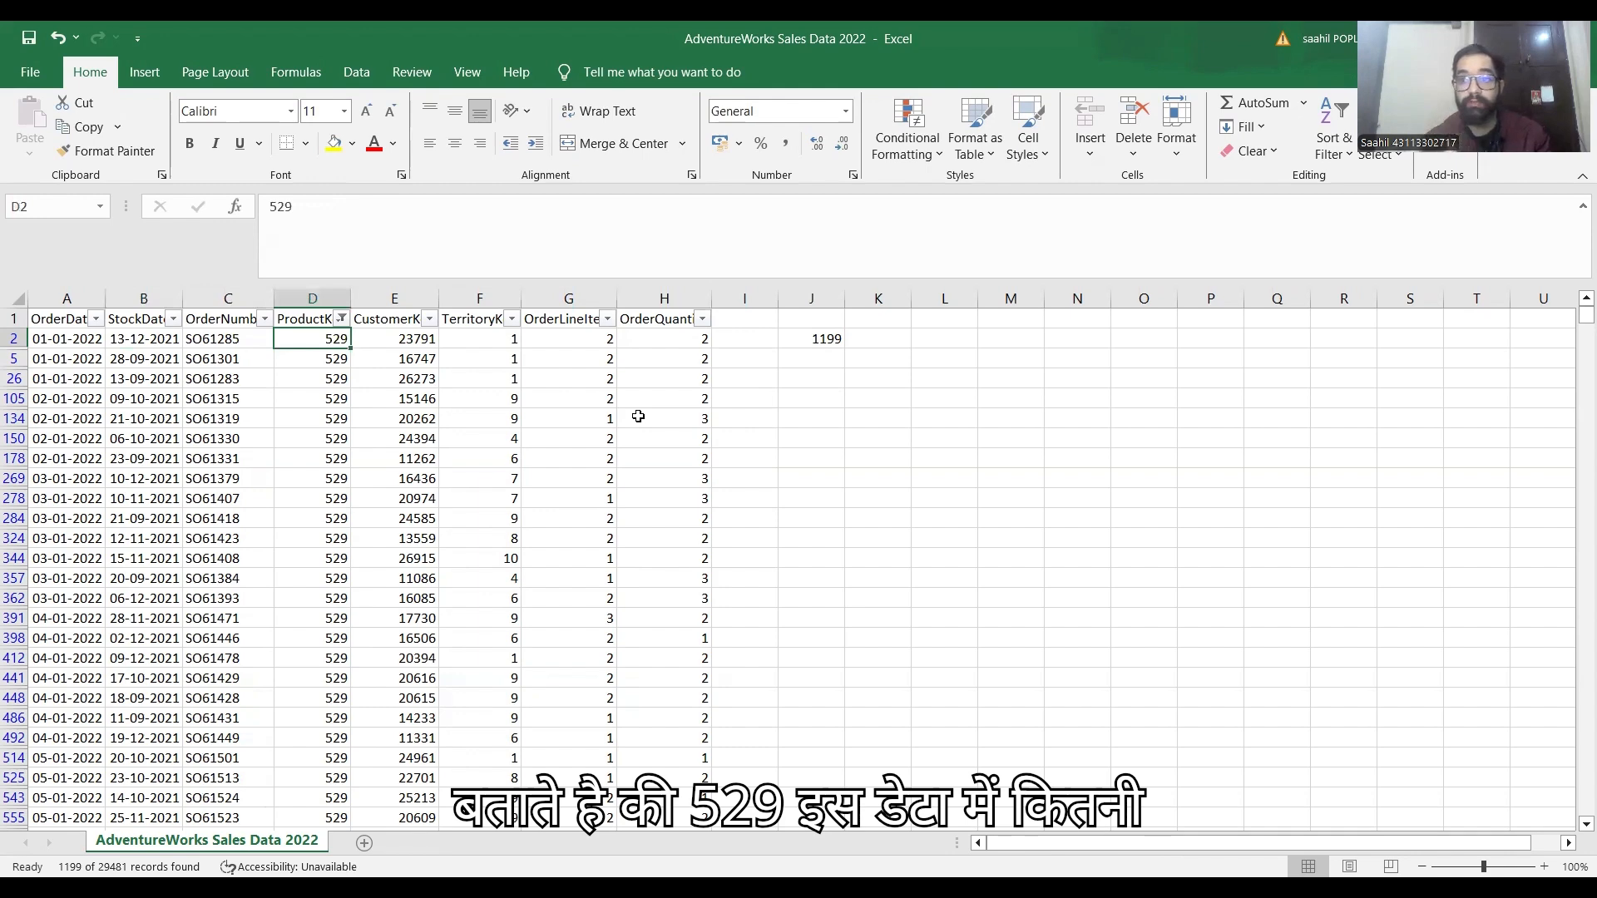
{"action": "key", "text": "ctrl+shift+l"}
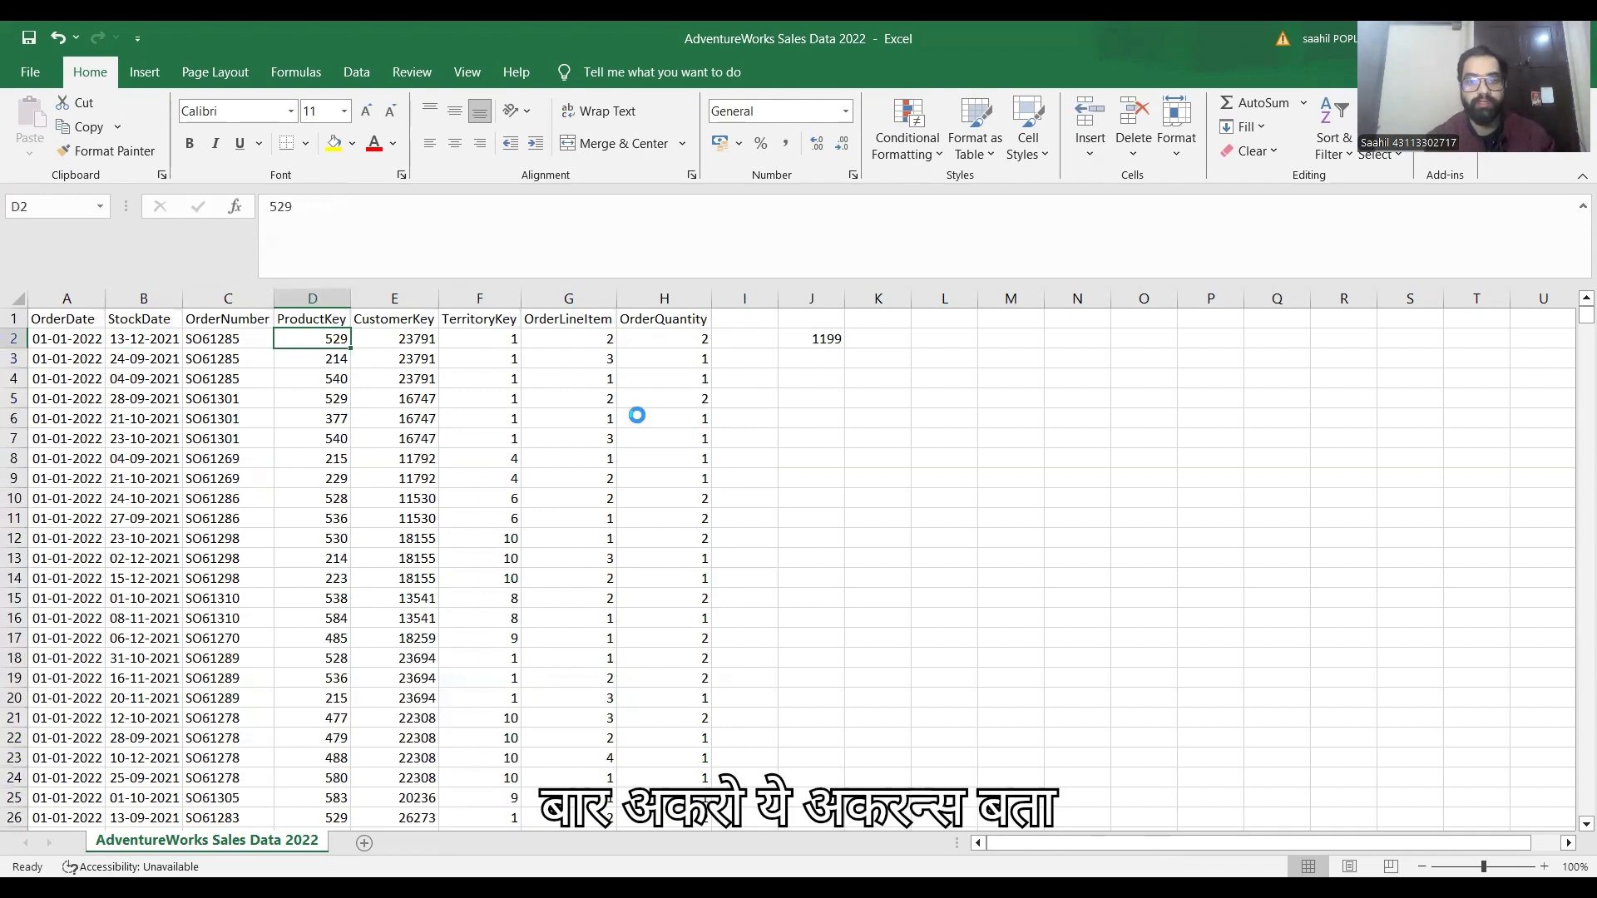
Step: Enter =COUNTIF(E:E,E2) in cell J3 to count how often the first customer key occurs in the CustomerKey column
{"action": "left_click", "coordinate": [817, 339]}
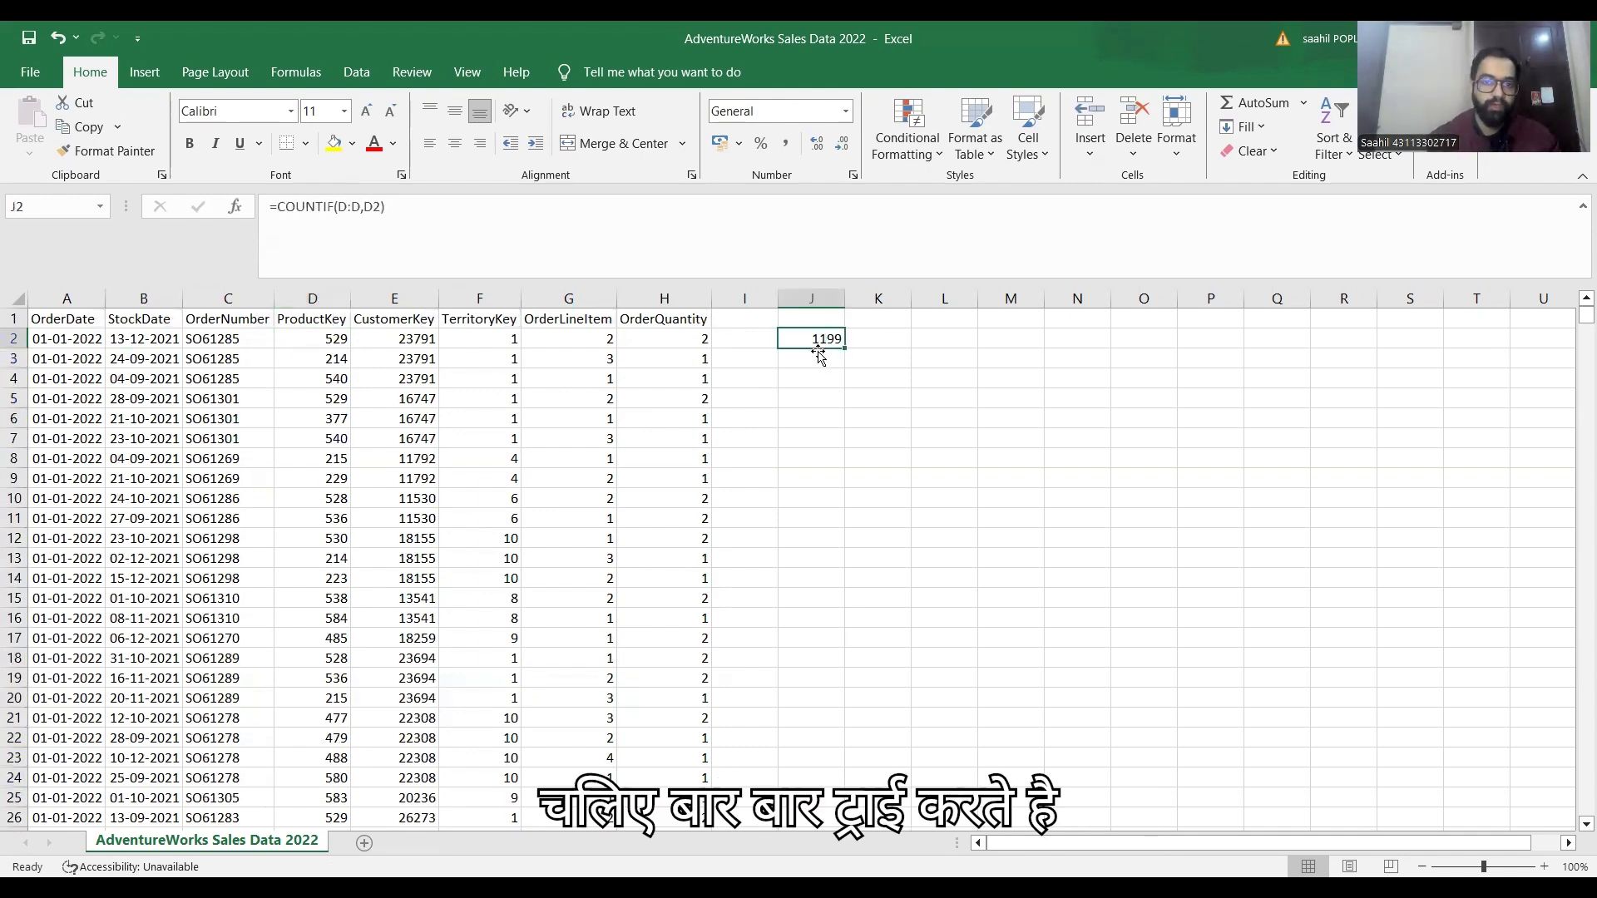
{"action": "left_click", "coordinate": [819, 360]}
{"action": "type", "text": "="}
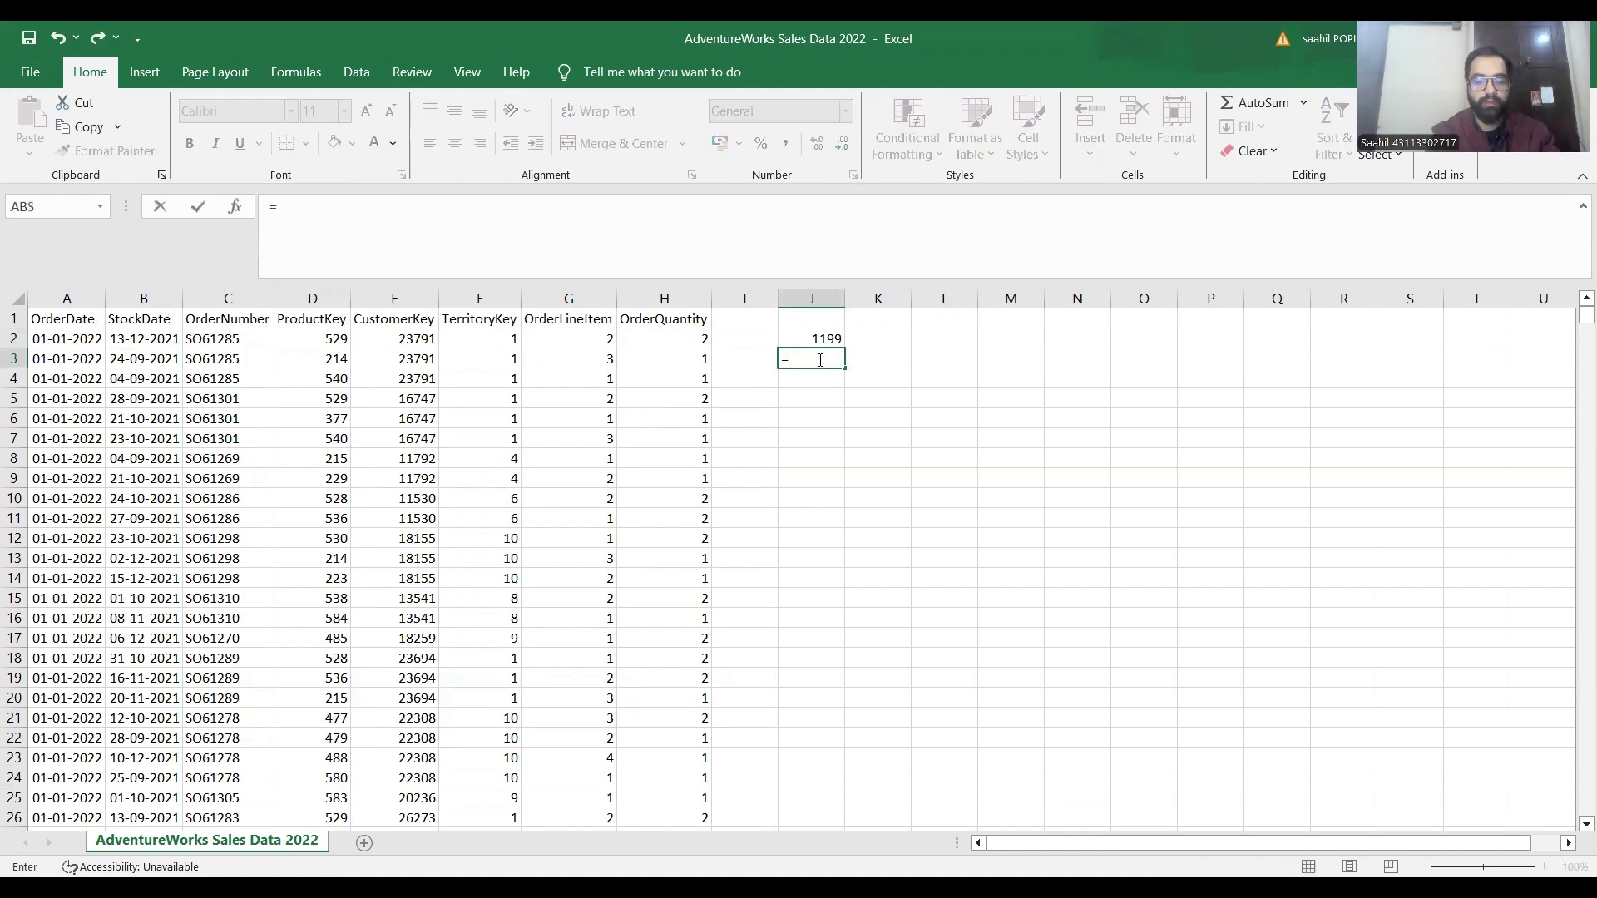
{"action": "type", "text": "count"}
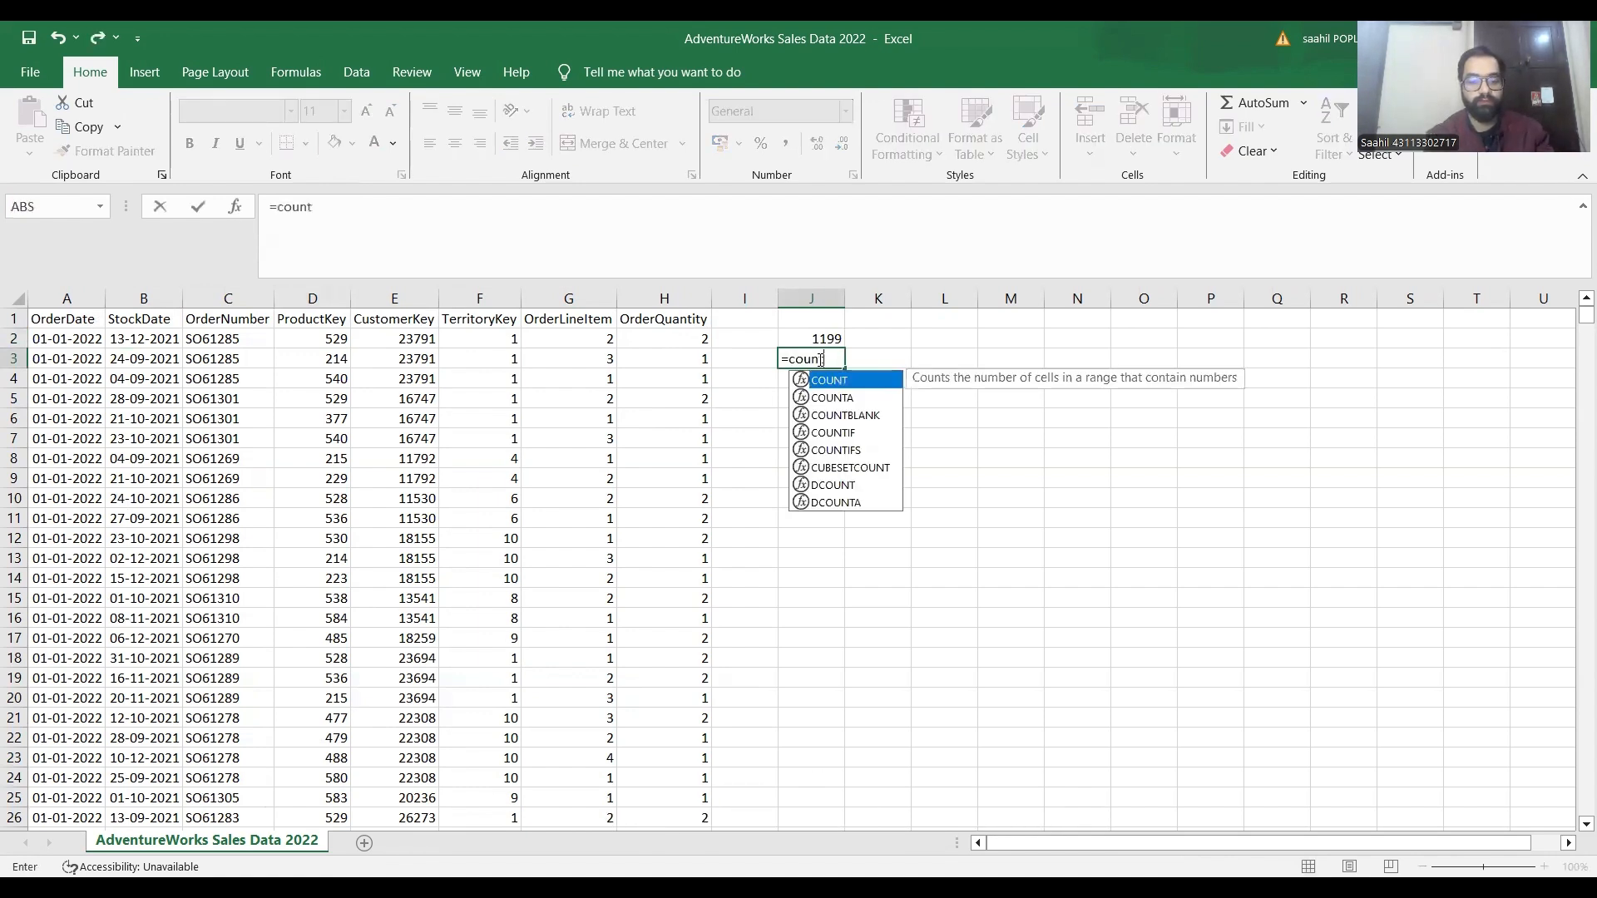
{"action": "type", "text": "i"}
{"action": "key", "text": "Tab"}
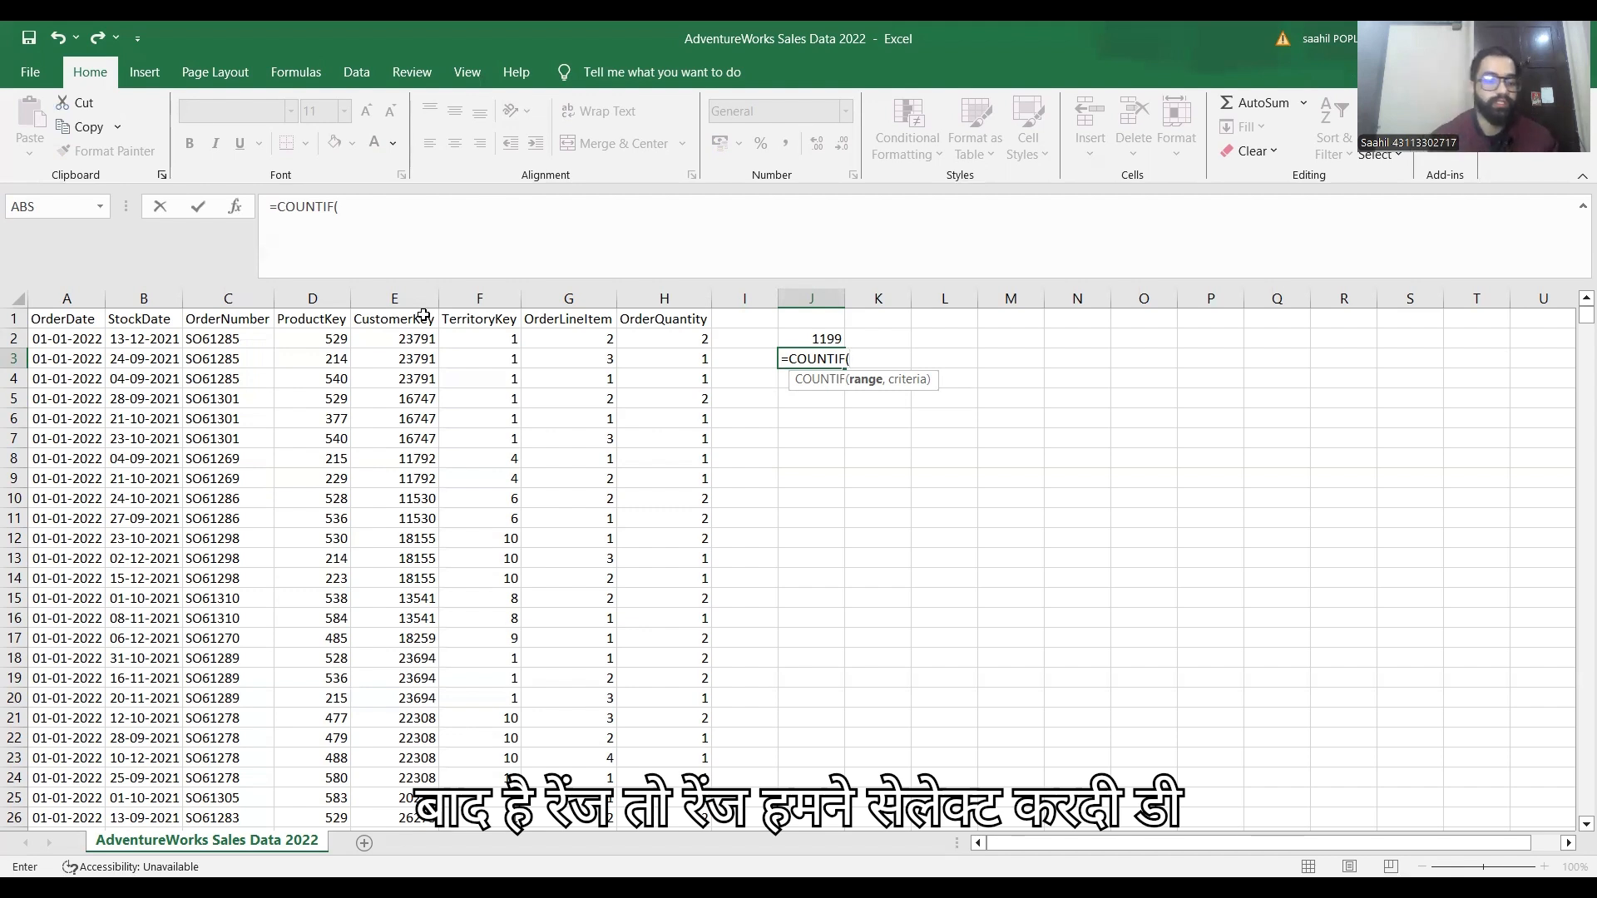
{"action": "left_click", "coordinate": [378, 297]}
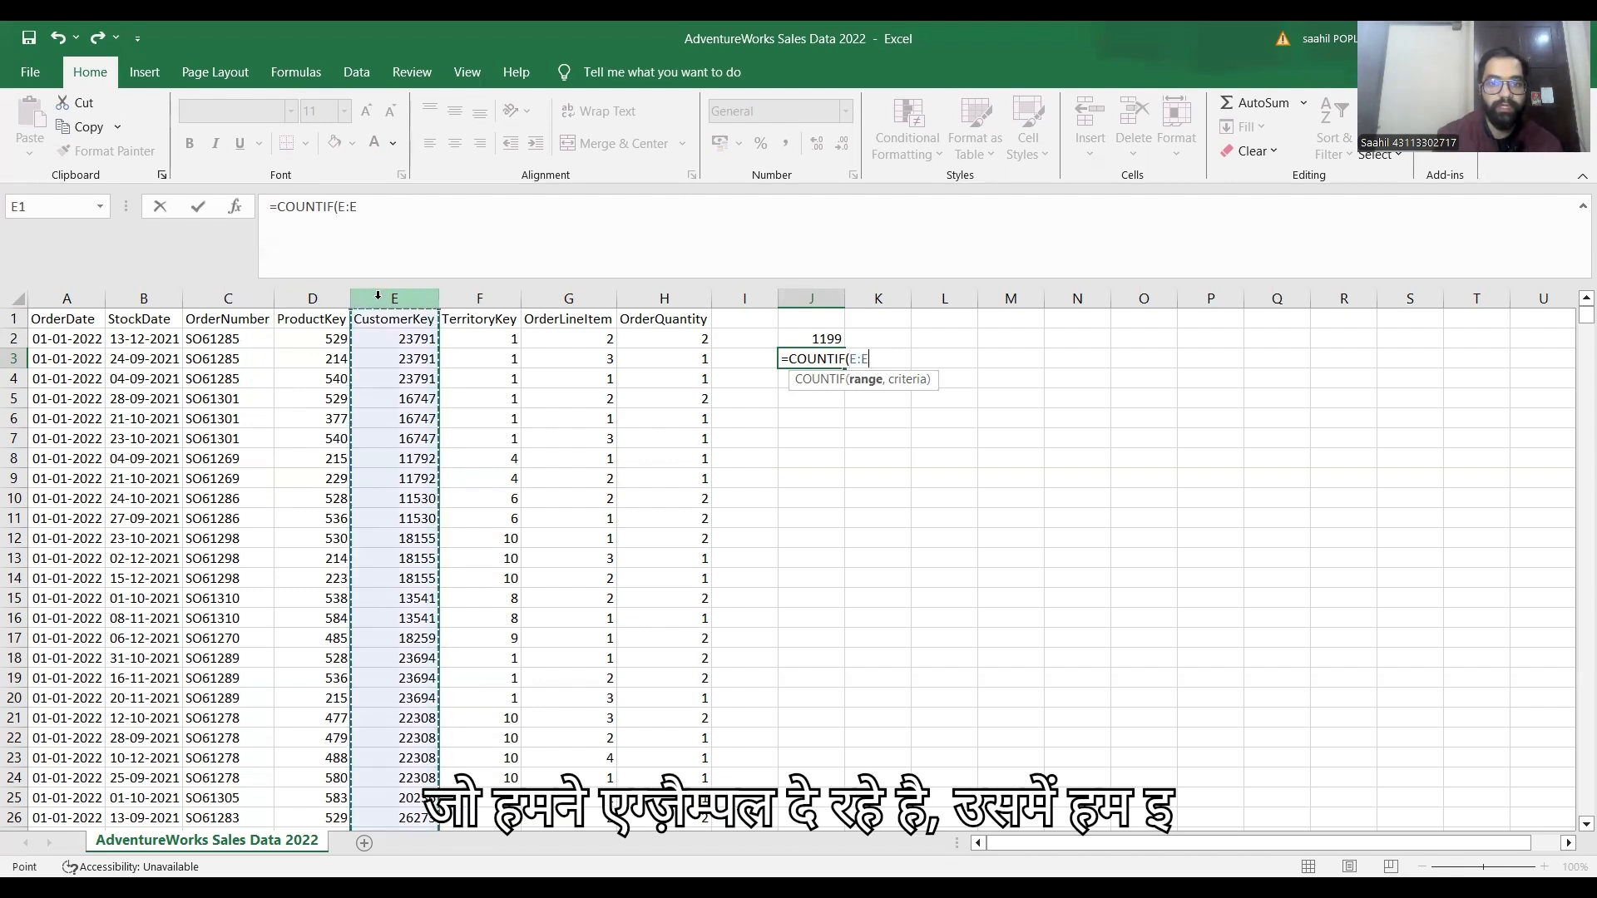
{"action": "type", "text": ","}
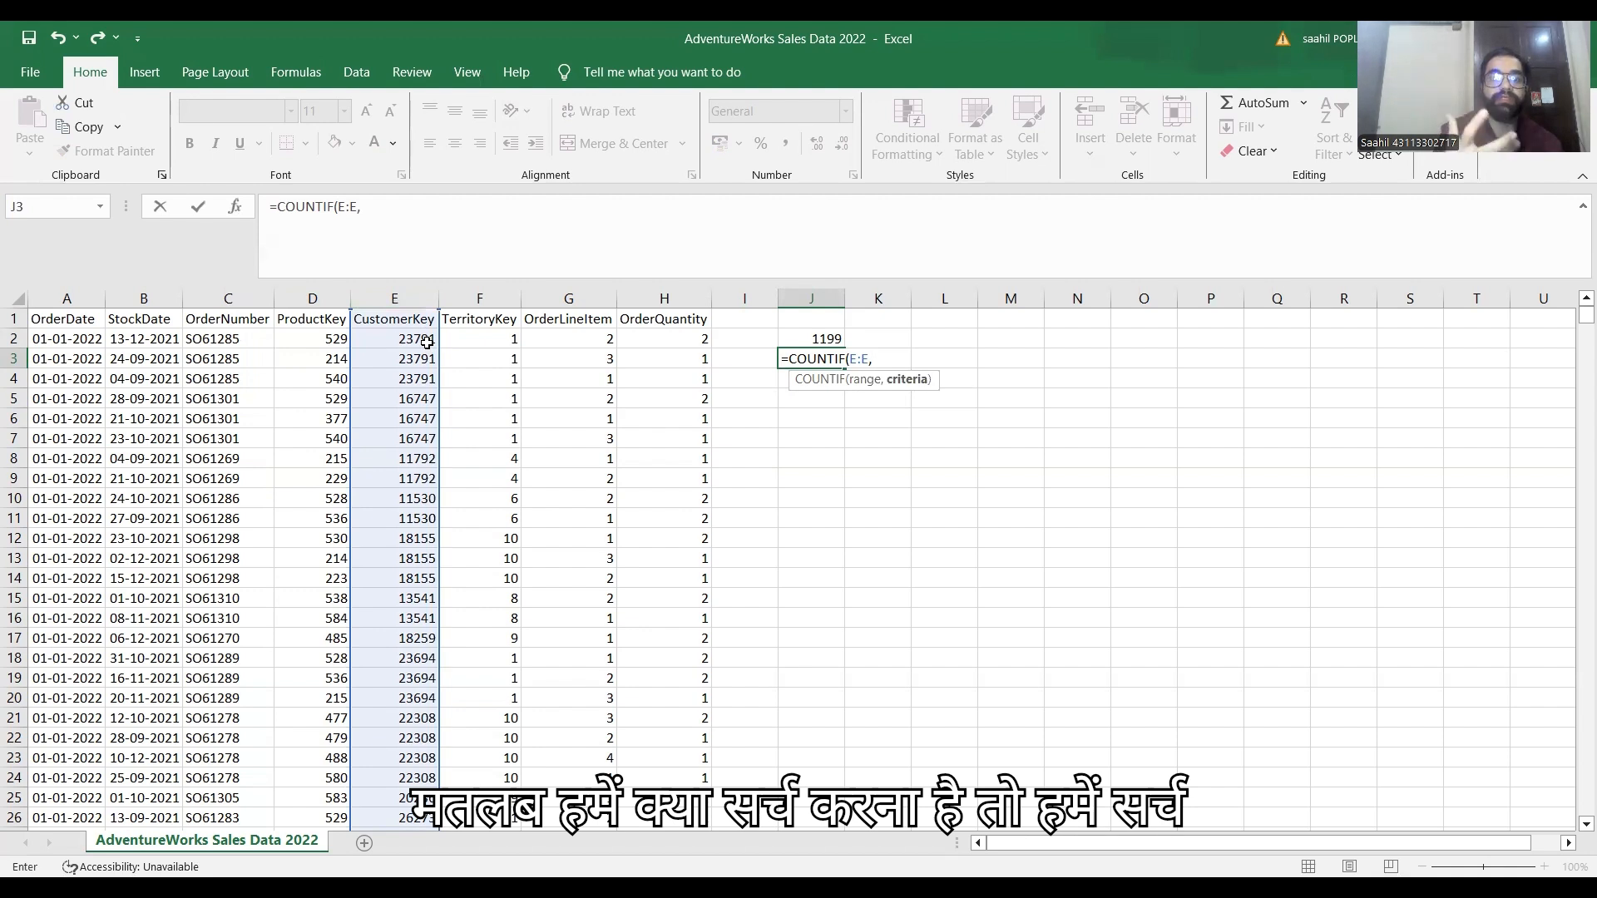
{"action": "left_click", "coordinate": [427, 341]}
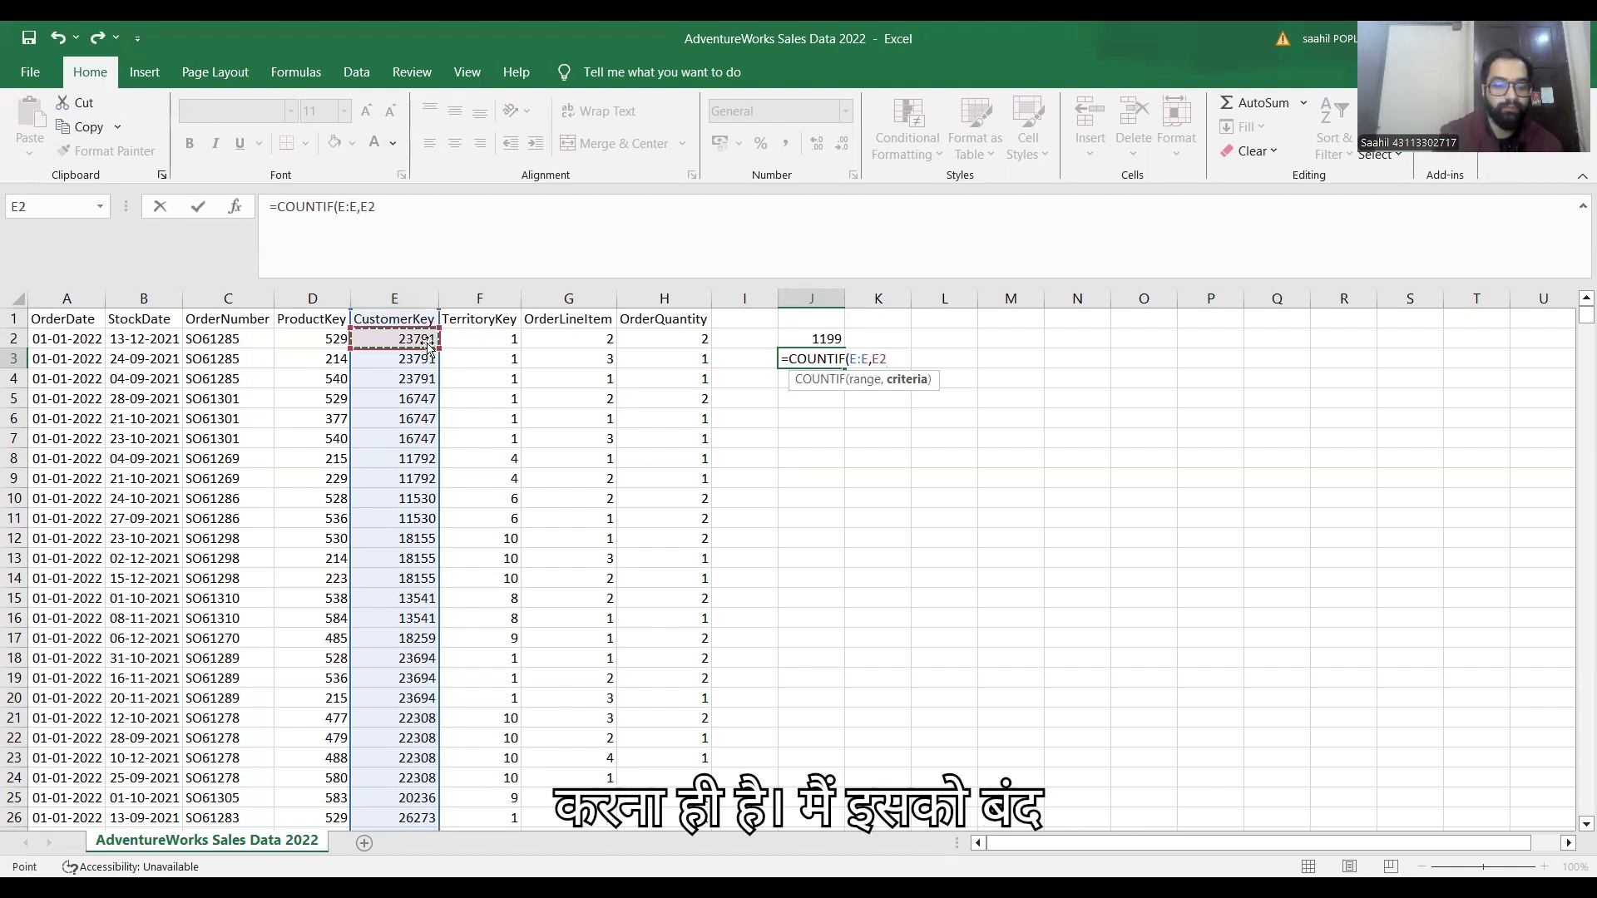
{"action": "type", "text": ")"}
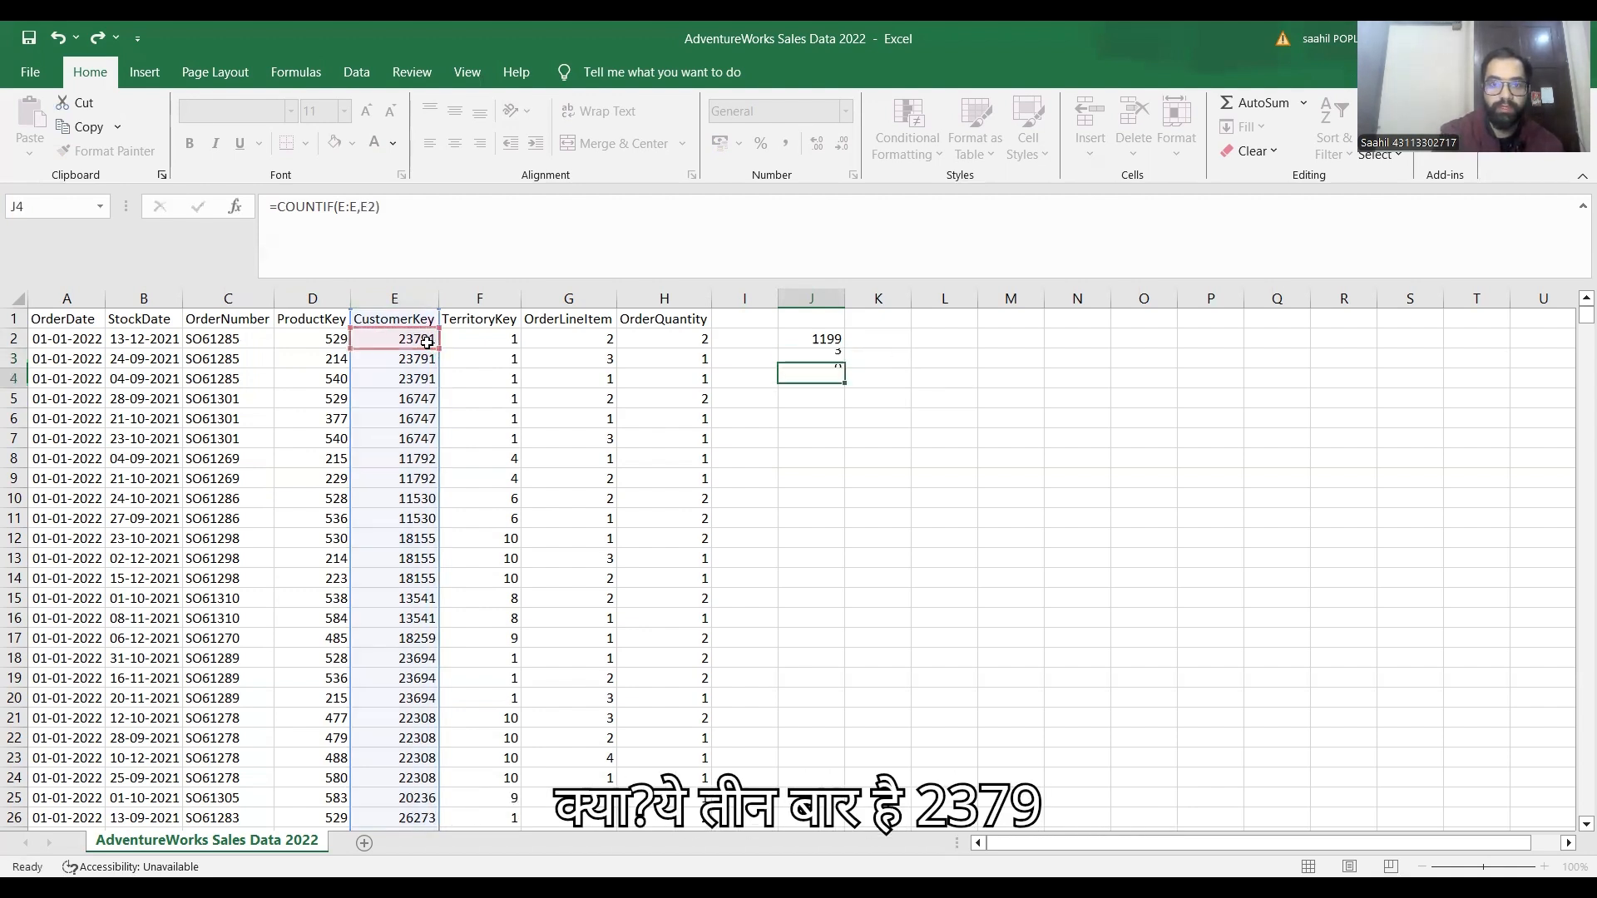
{"action": "key", "text": "Return"}
Step: Go to the CustomerKey header in E1 and turn on header filters for the sales data
{"action": "key", "text": "Up"}
{"action": "key", "text": "Left"}
{"action": "key", "text": "Left"}
{"action": "key", "text": "Left"}
{"action": "key", "text": "Left"}
{"action": "key", "text": "Left"}
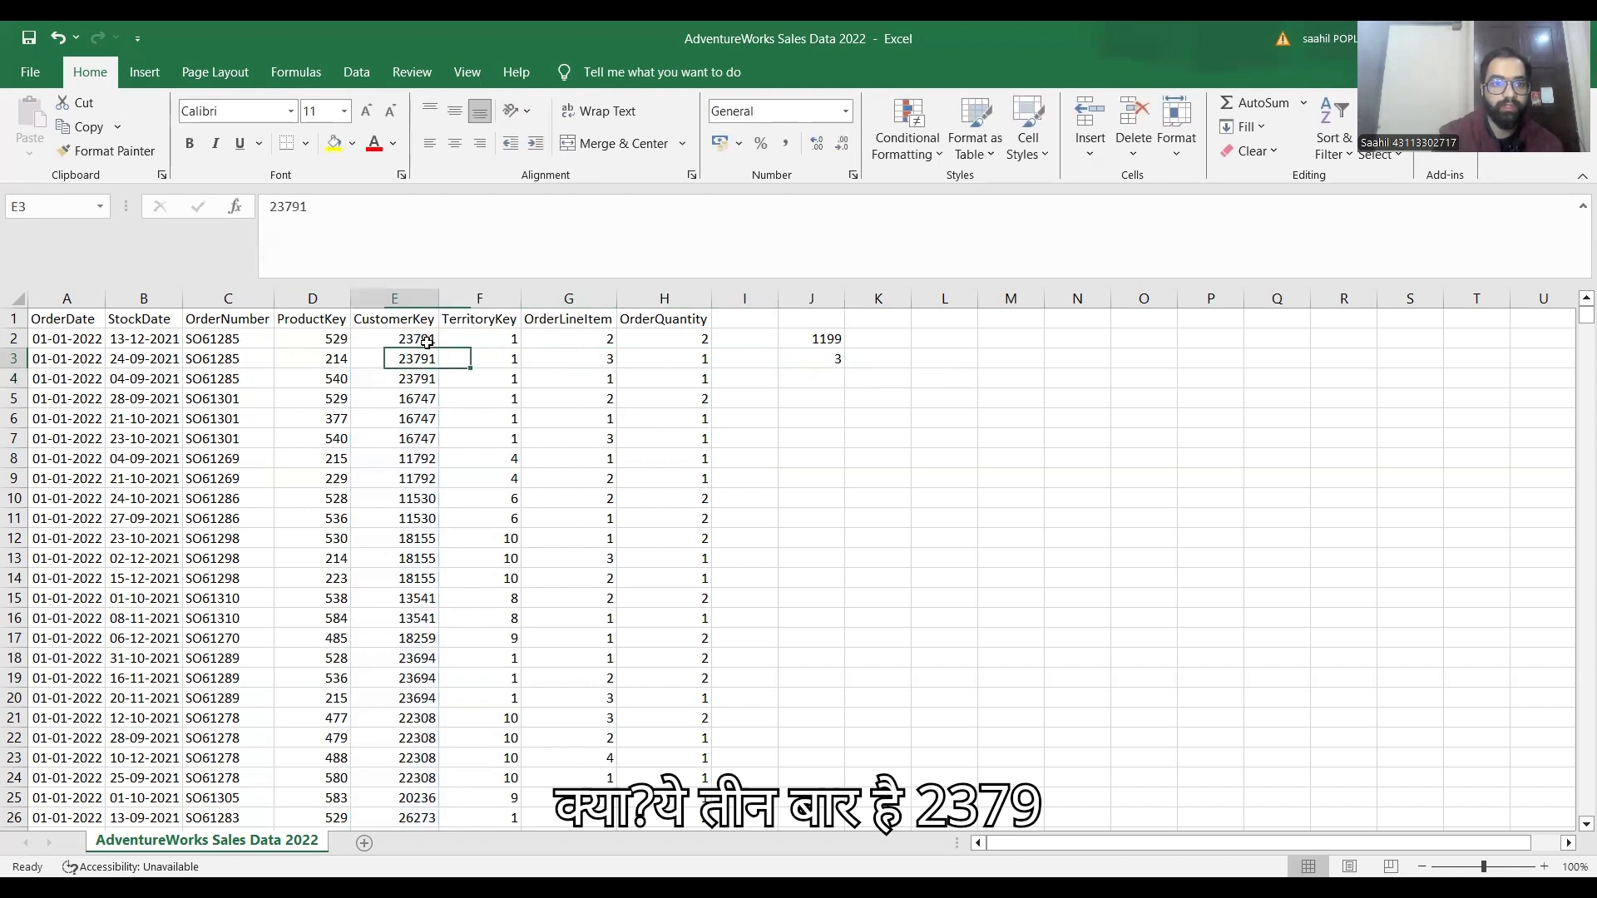
{"action": "key", "text": "Up"}
{"action": "key", "text": "Up"}
{"action": "key", "text": "ctrl+shift+l"}
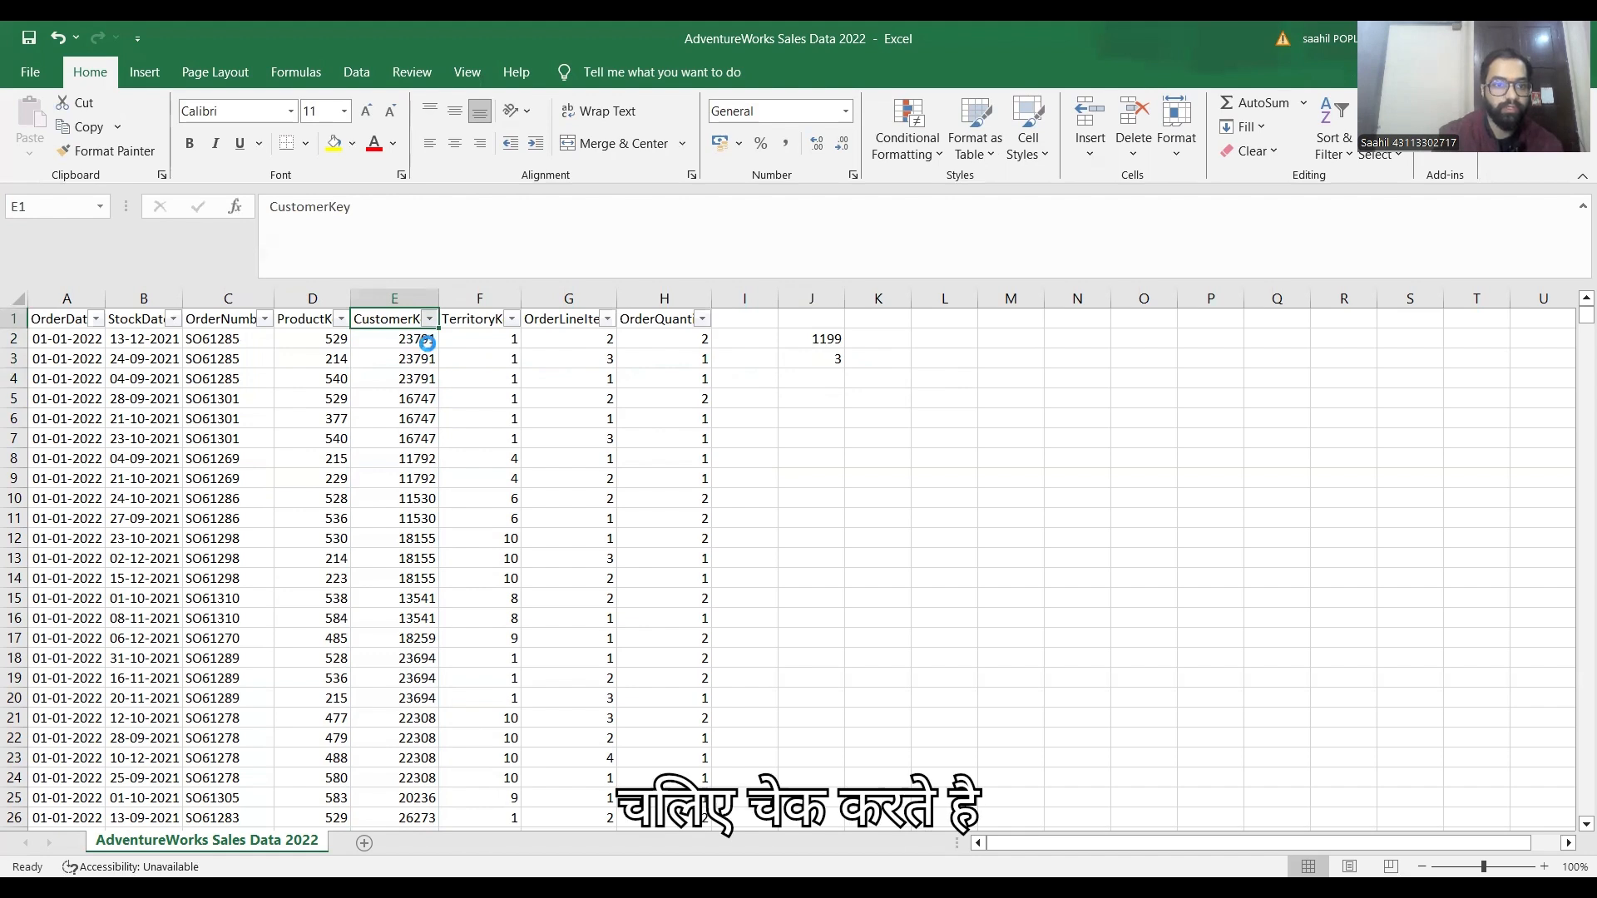
Step: Filter the CustomerKey column to the first customer's key to check the J3 count, and remove the filters
{"action": "left_click", "coordinate": [429, 319]}
{"action": "type", "text": "2"}
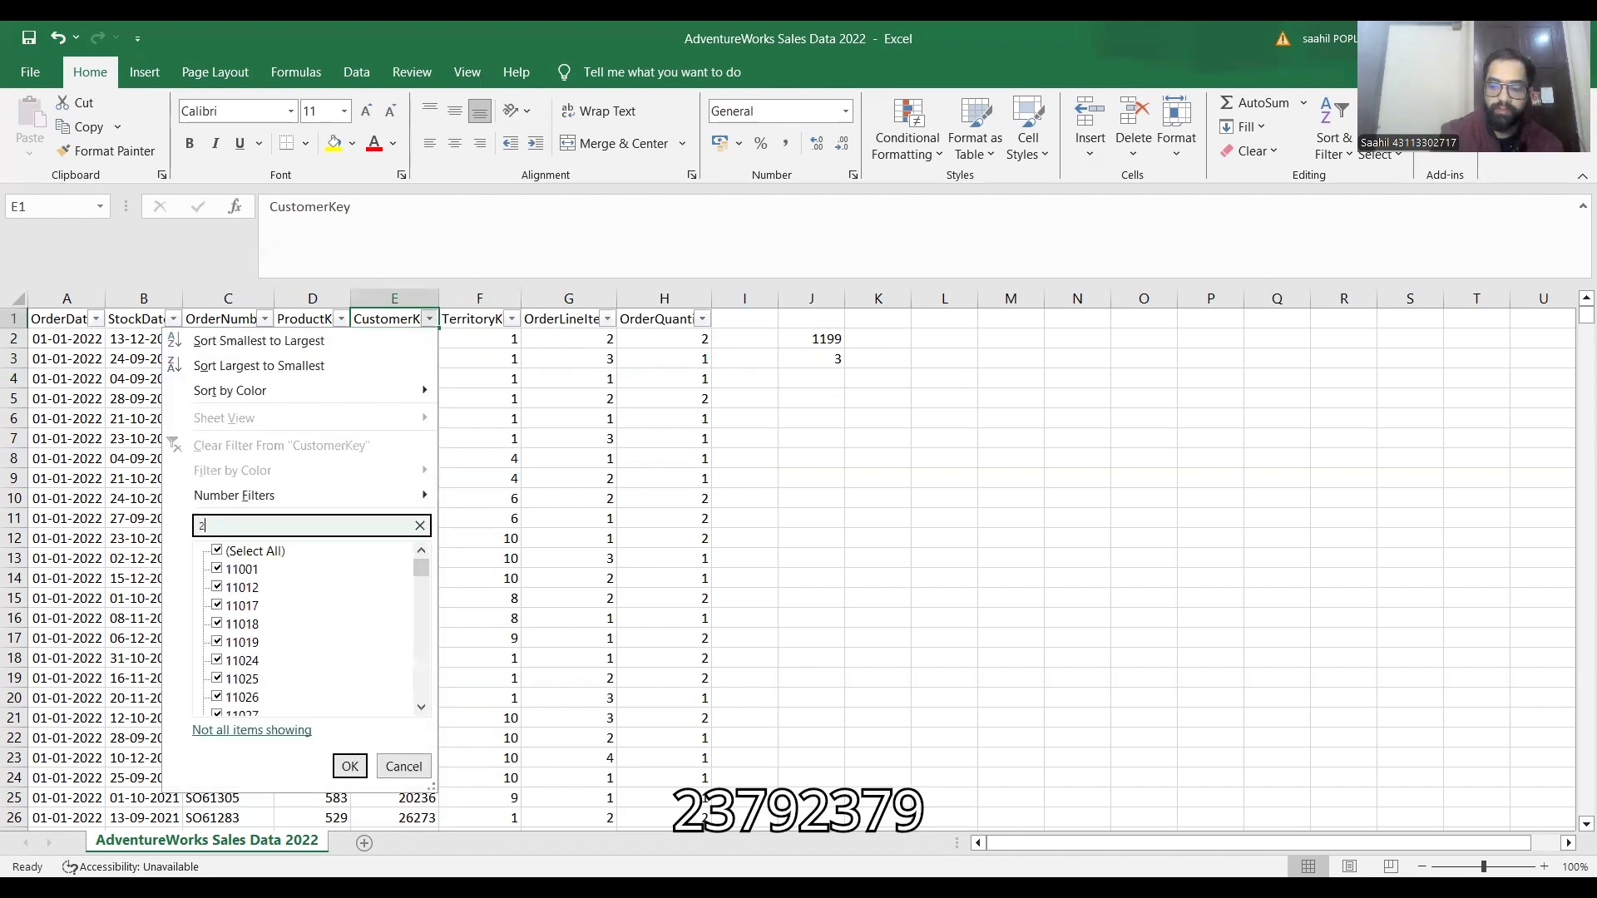
{"action": "type", "text": "3791"}
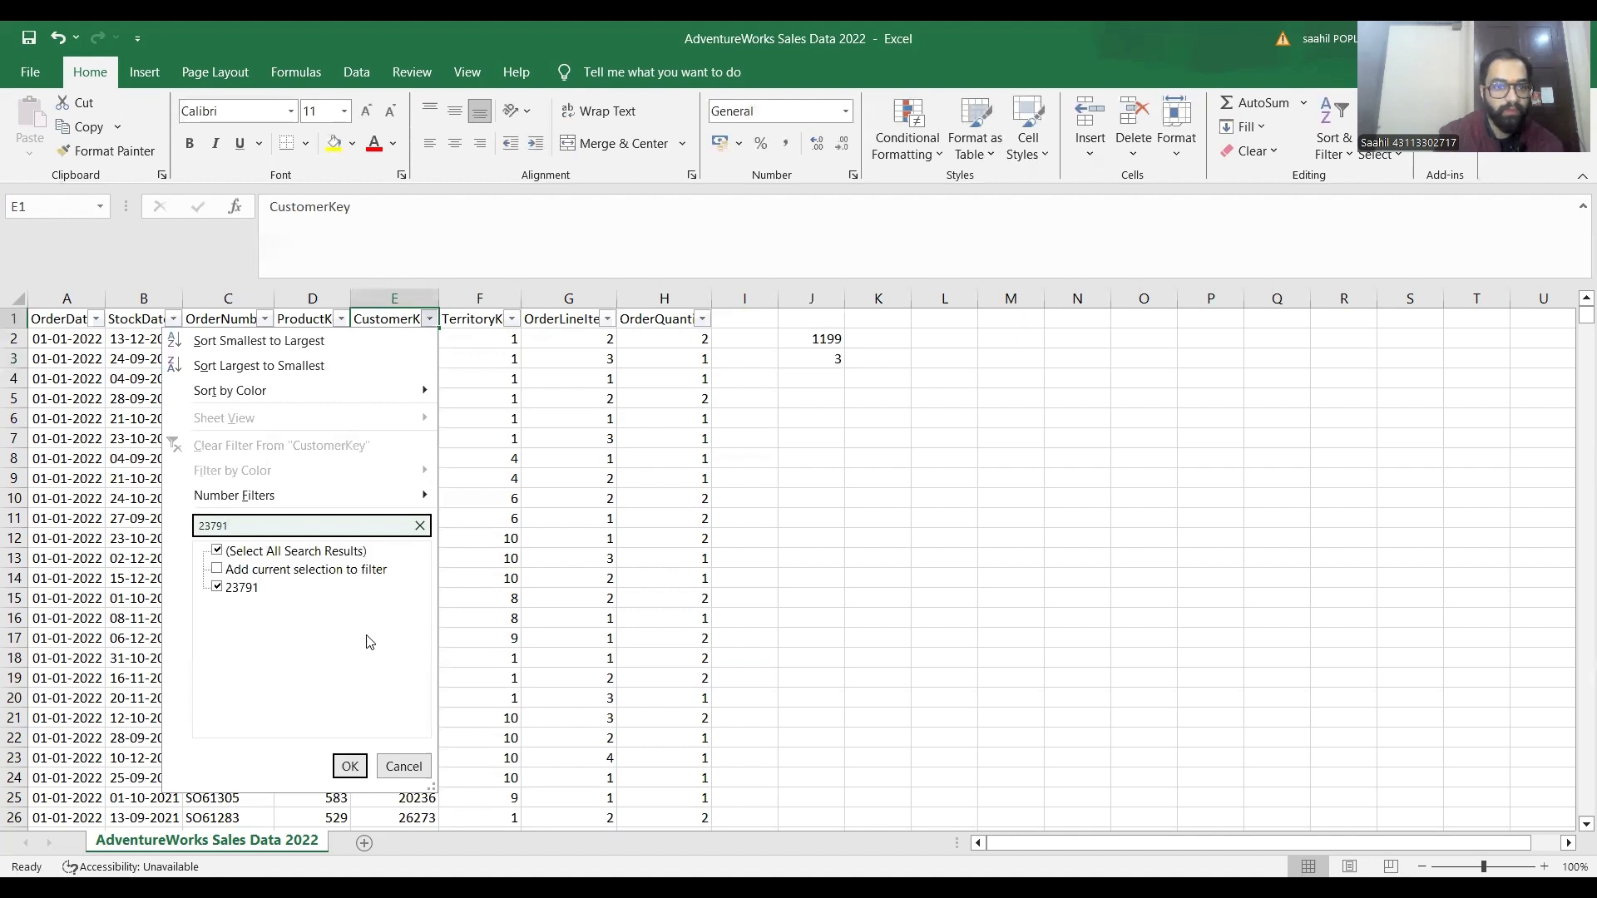
{"action": "left_click", "coordinate": [355, 765]}
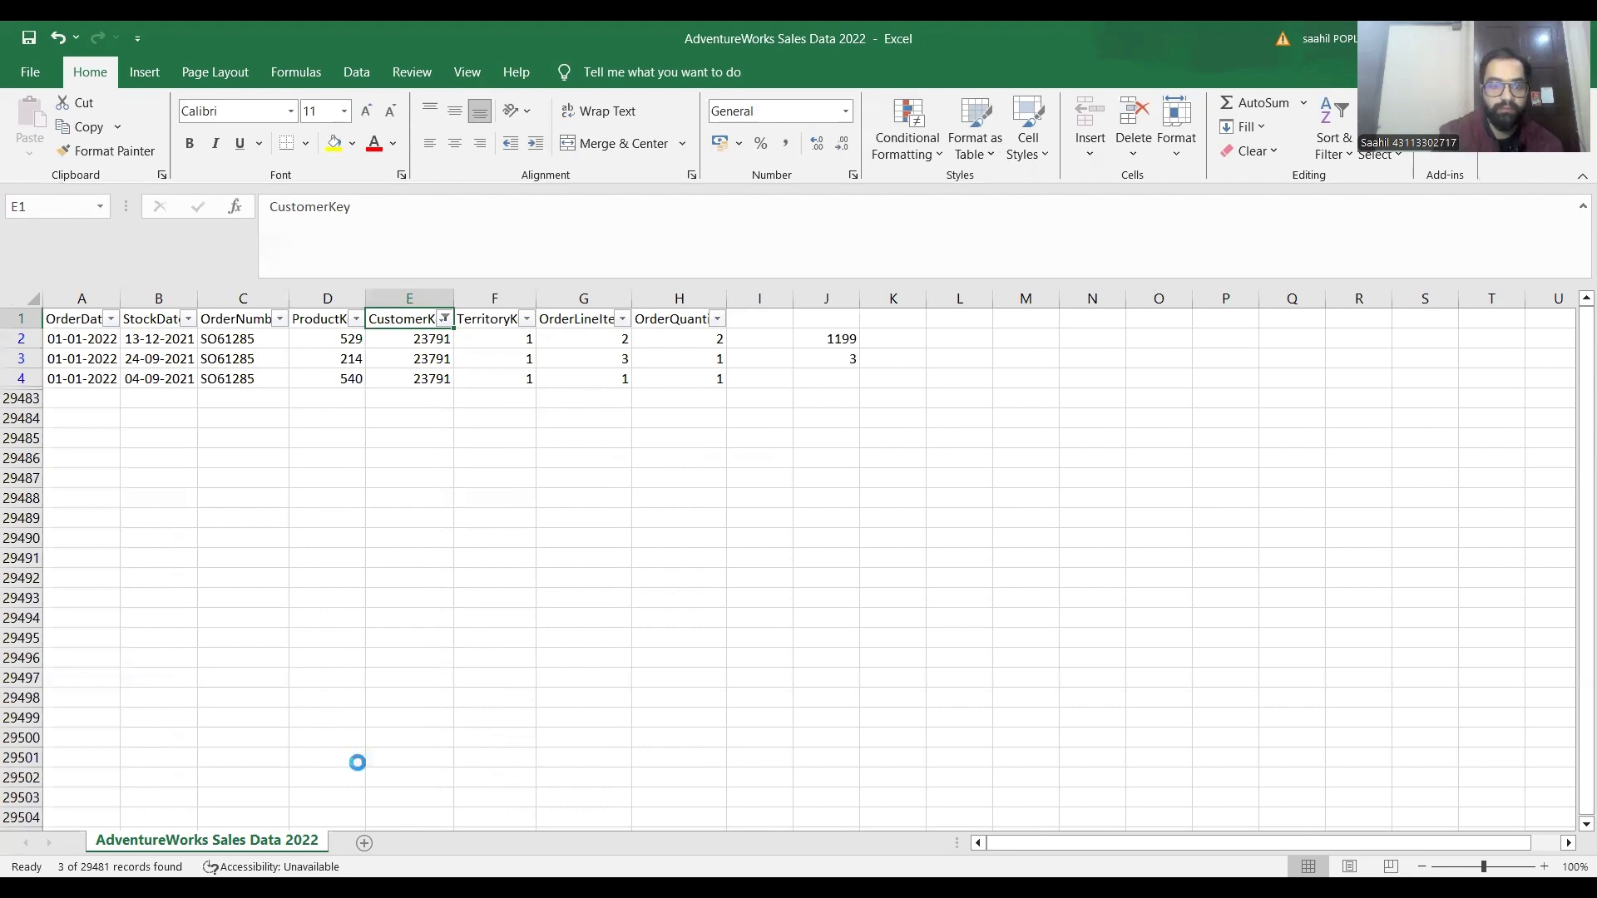
{"action": "key", "text": "ctrl+shift+l"}
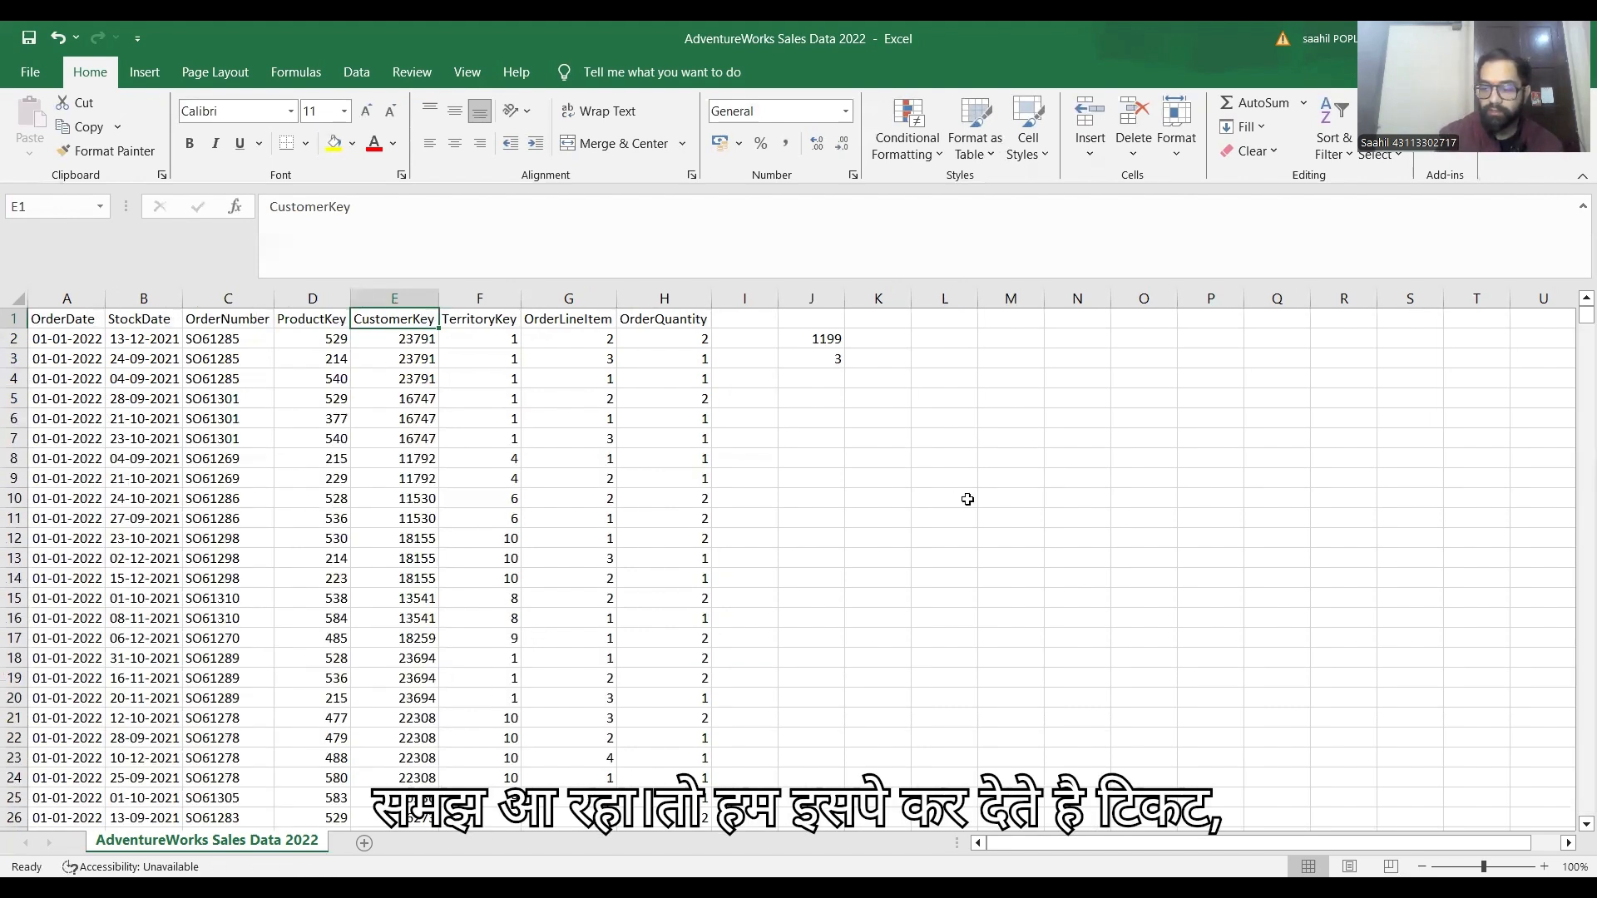
Step: Enter =MIN(5,6,8,1) in cell J5 to return the smallest of the four numbers
{"action": "left_click", "coordinate": [829, 394]}
{"action": "type", "text": "="}
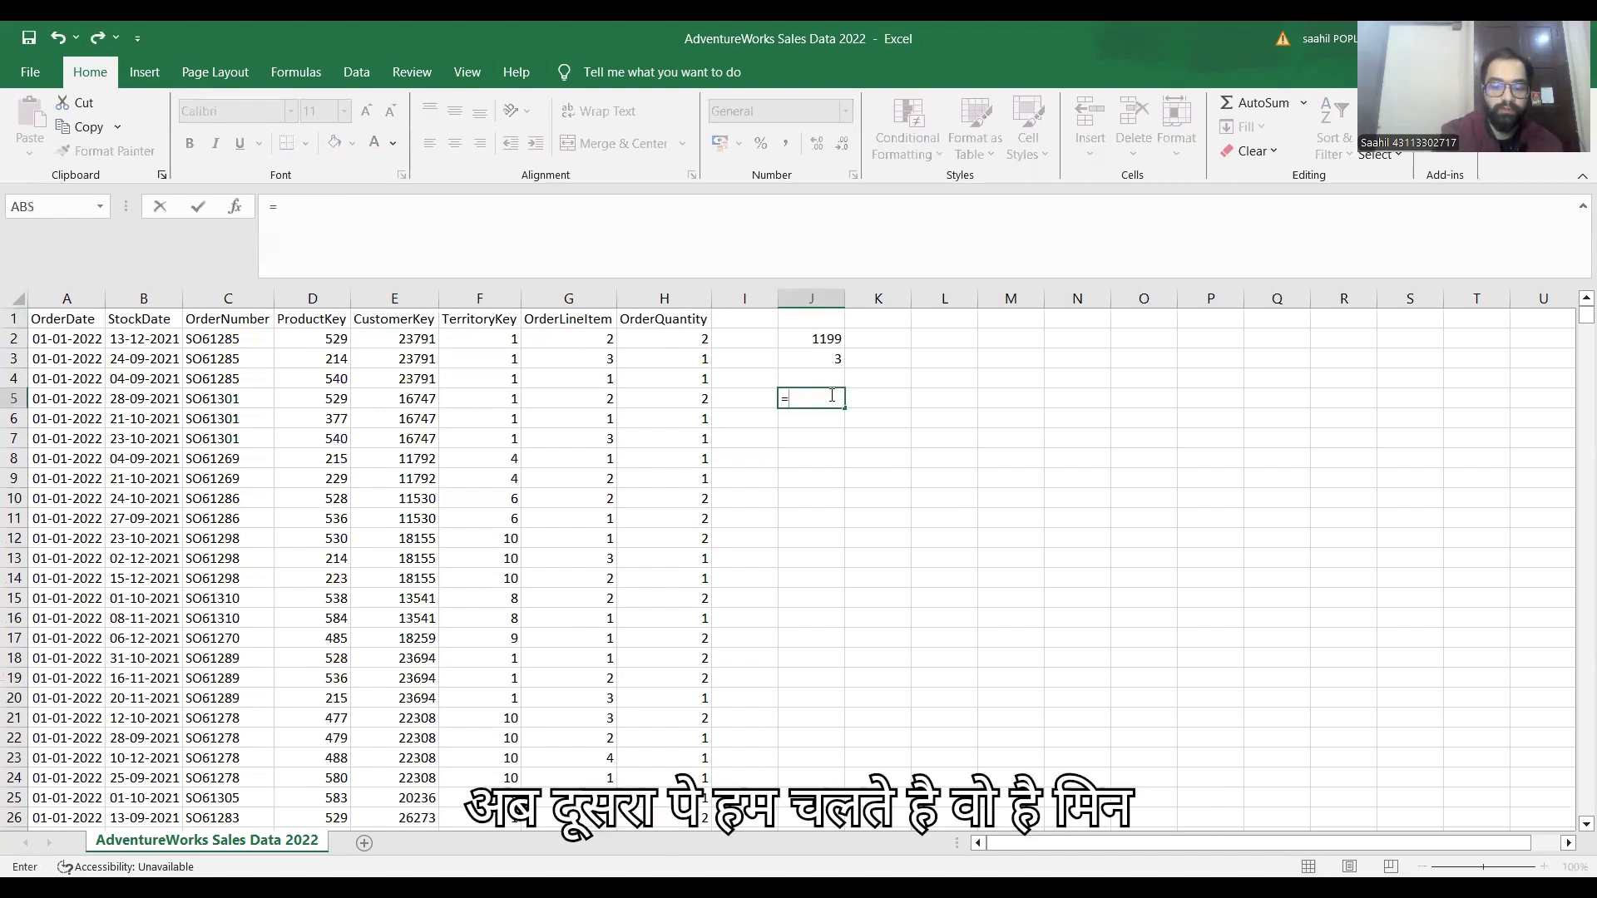
{"action": "type", "text": "min"}
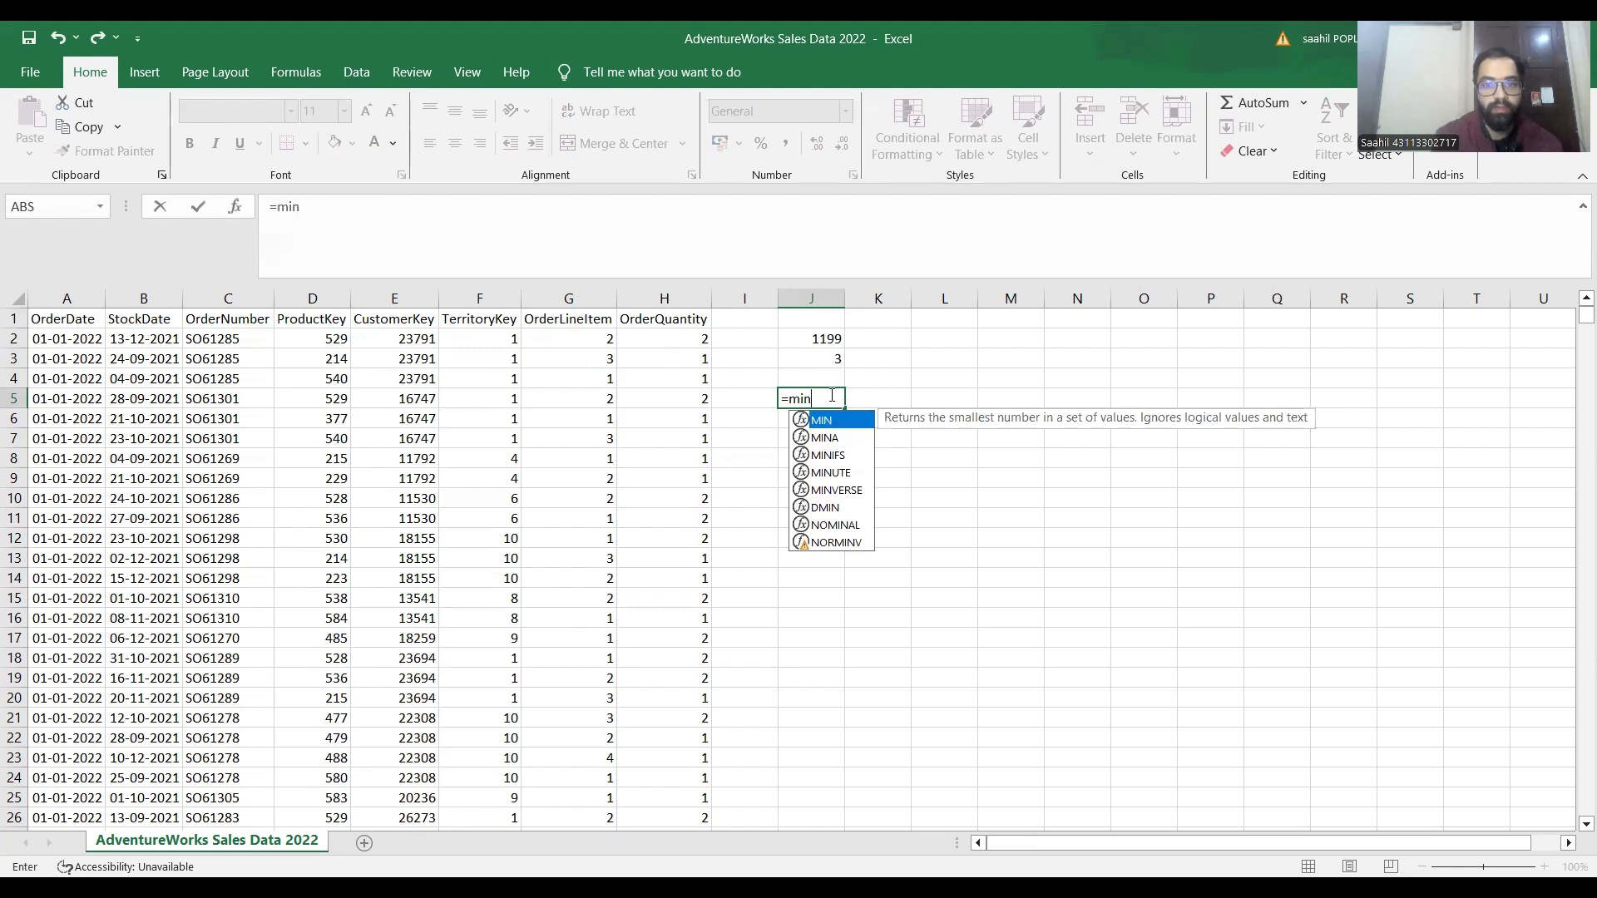
{"action": "key", "text": "Tab"}
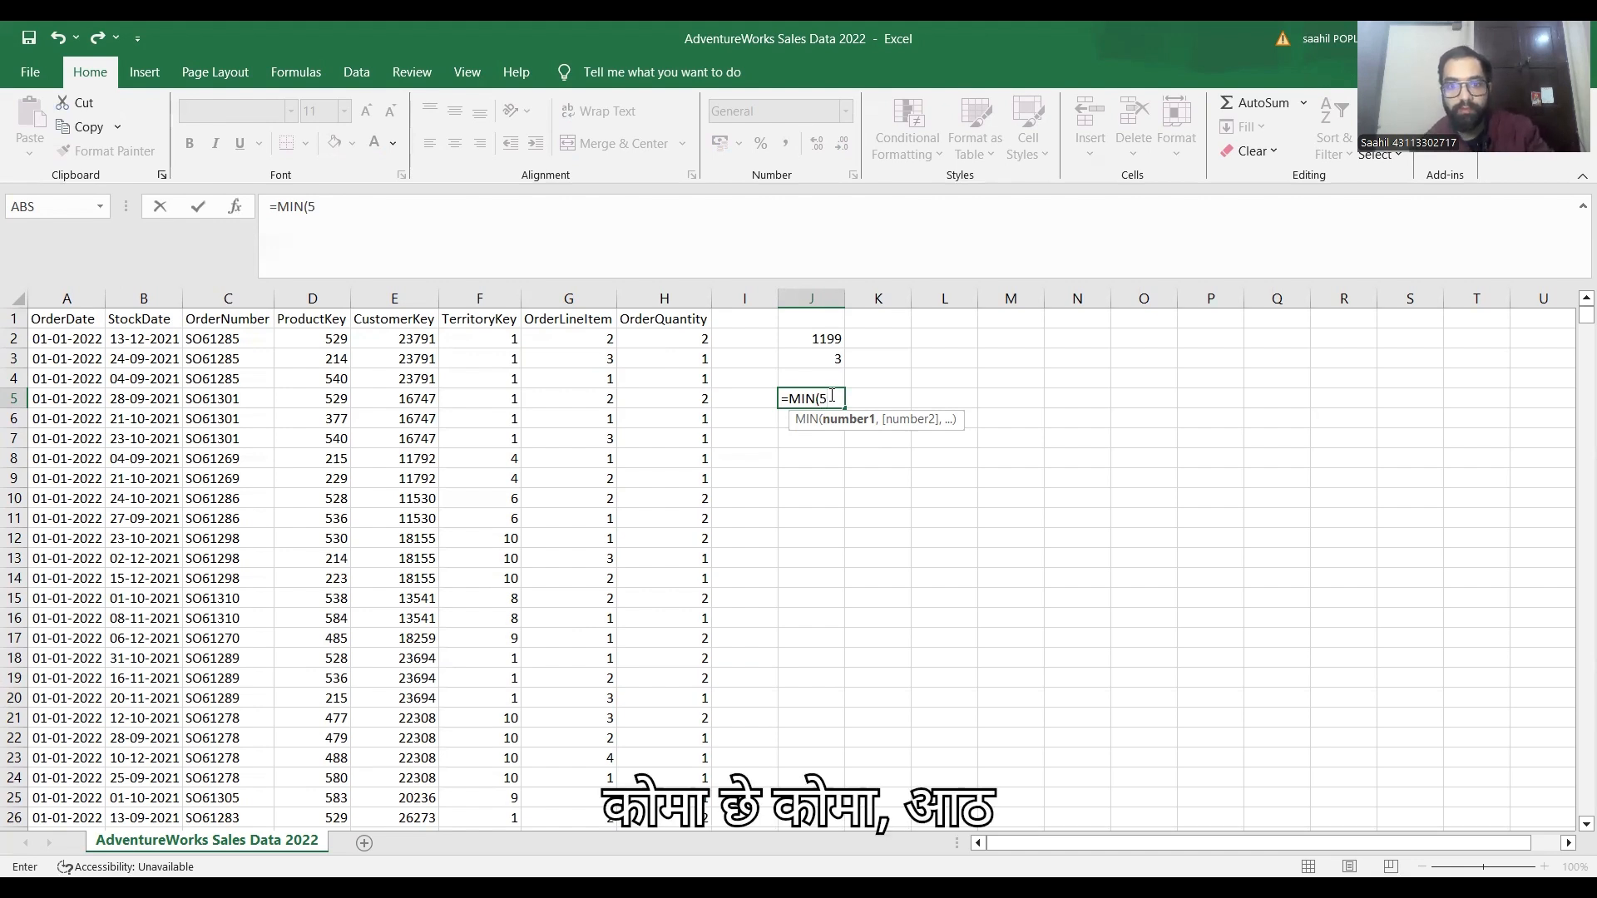
{"action": "type", "text": ",6,8,1"}
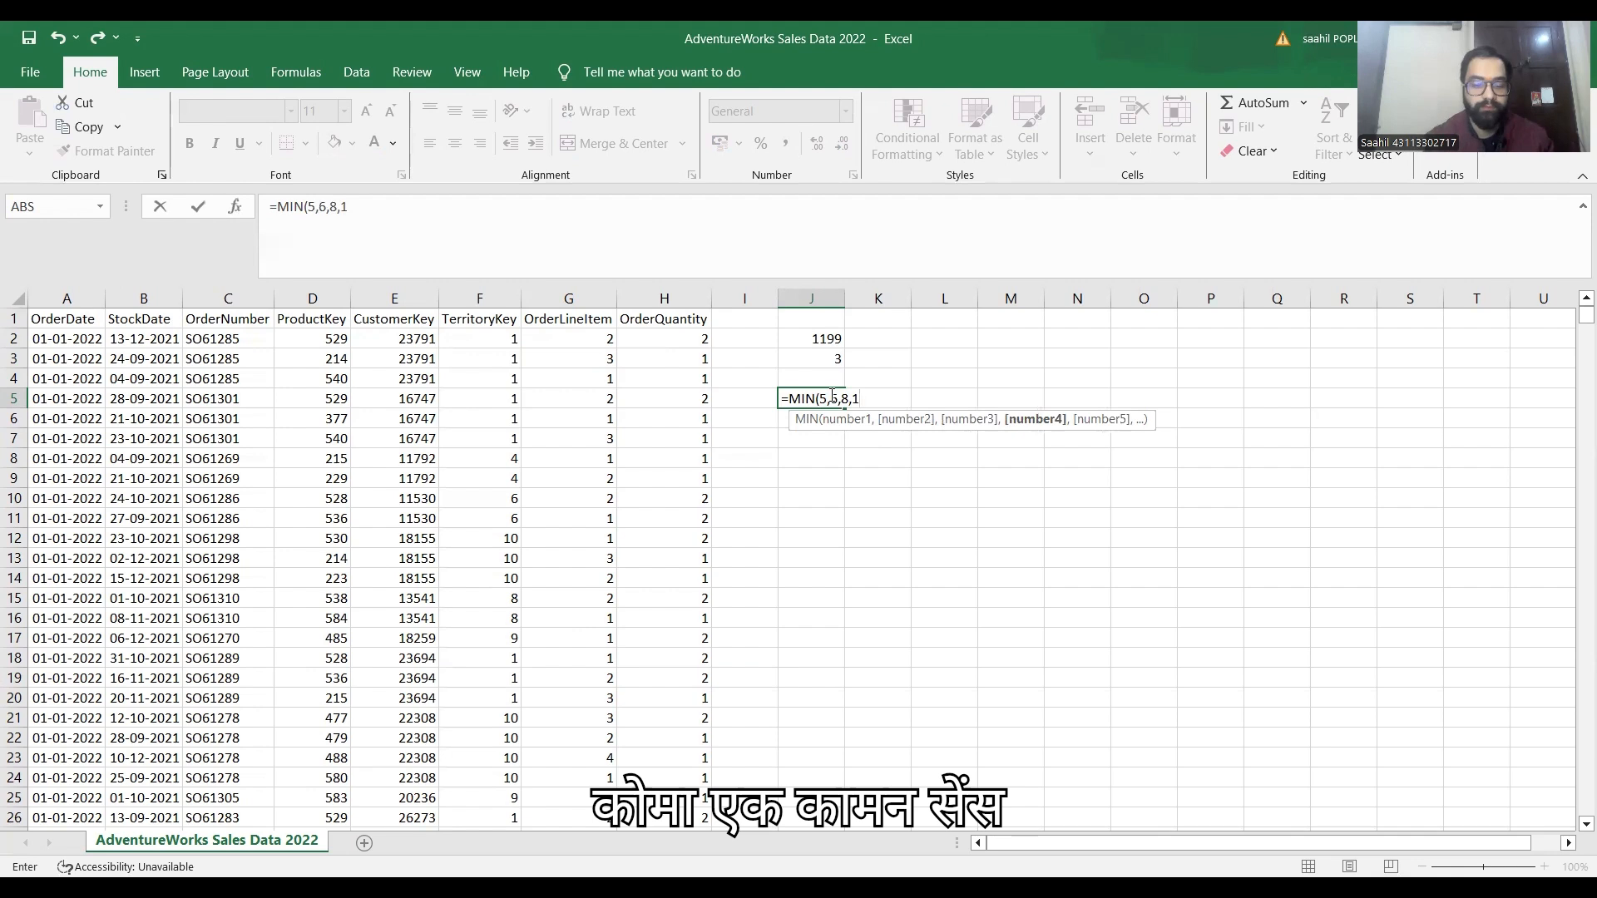
{"action": "key", "text": "Return"}
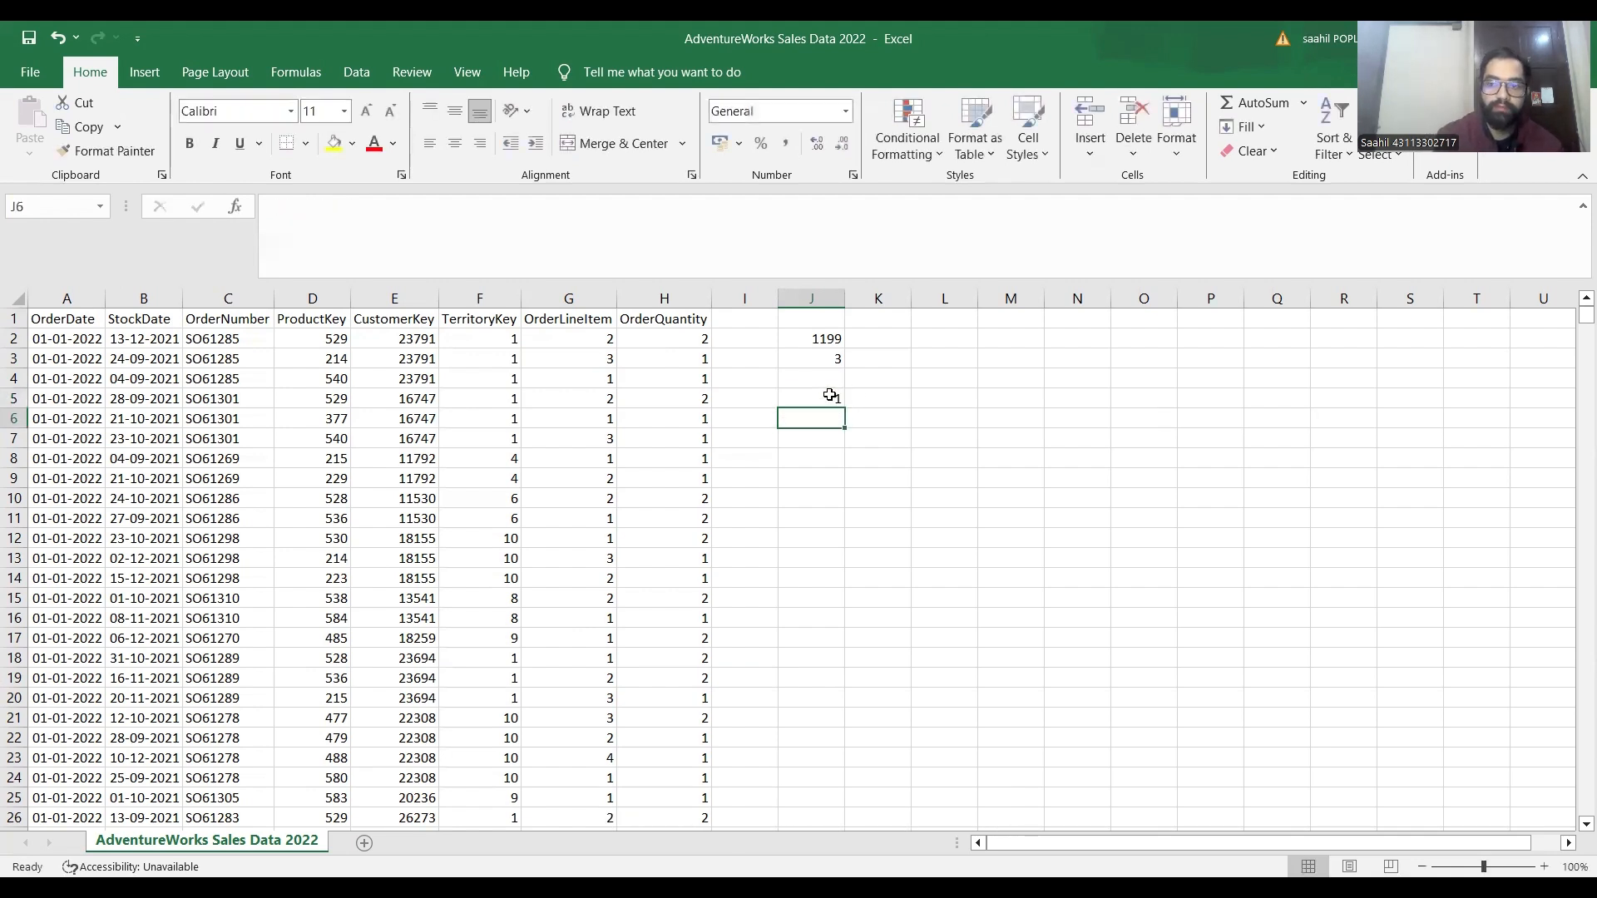
Step: Replace the formula in J5 with =MIN(E:E) to find the smallest customer key
{"action": "left_click", "coordinate": [830, 395]}
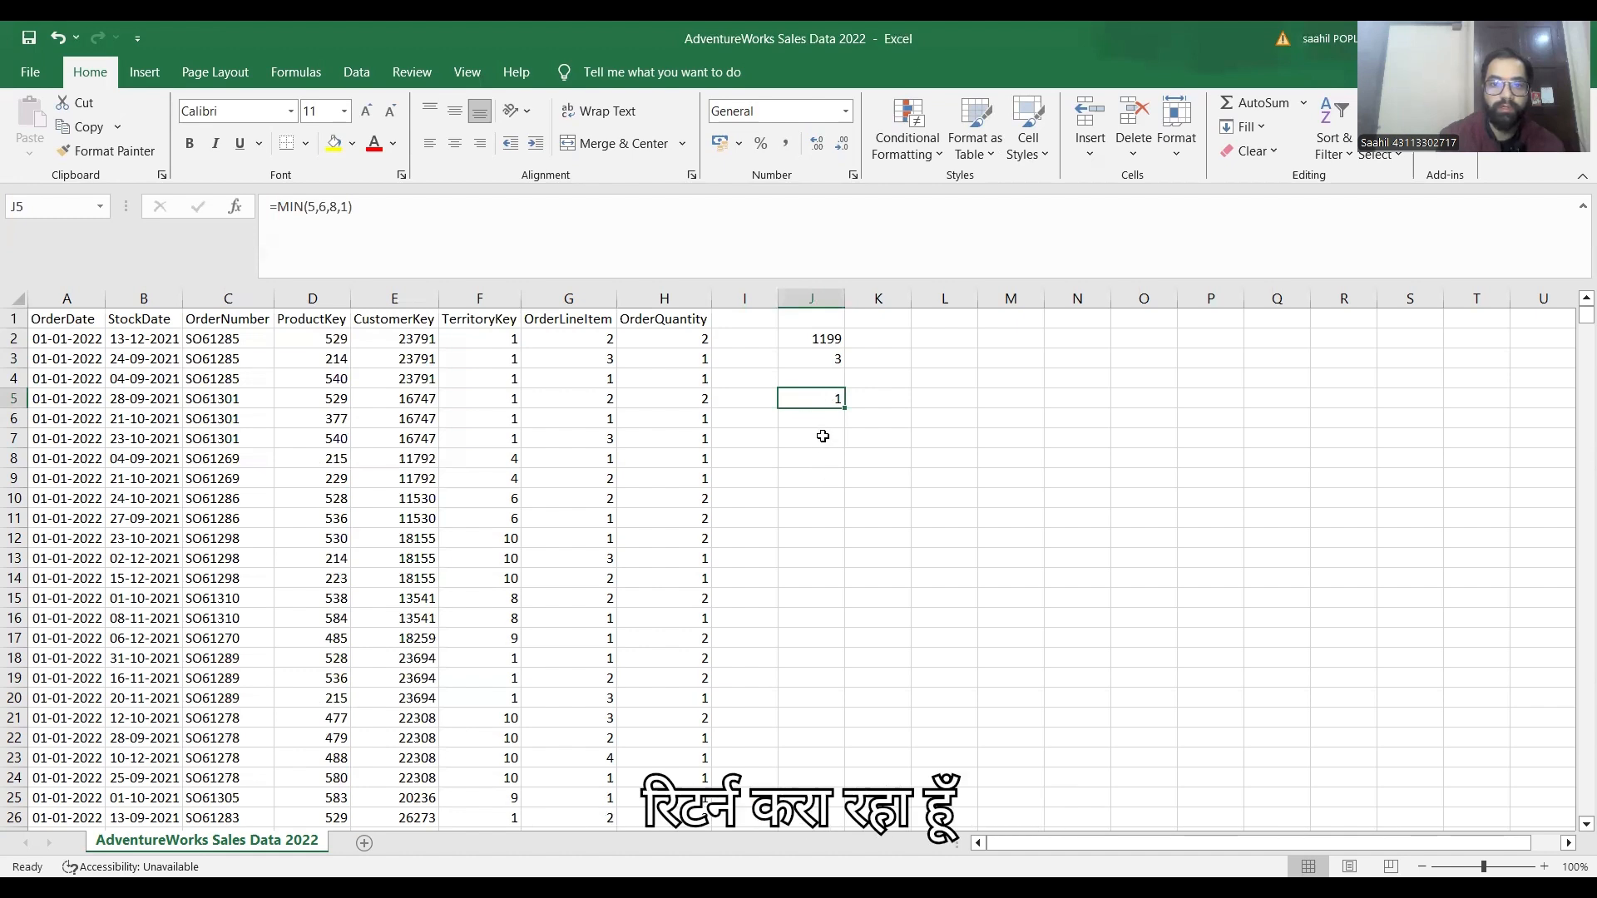
{"action": "type", "text": "="}
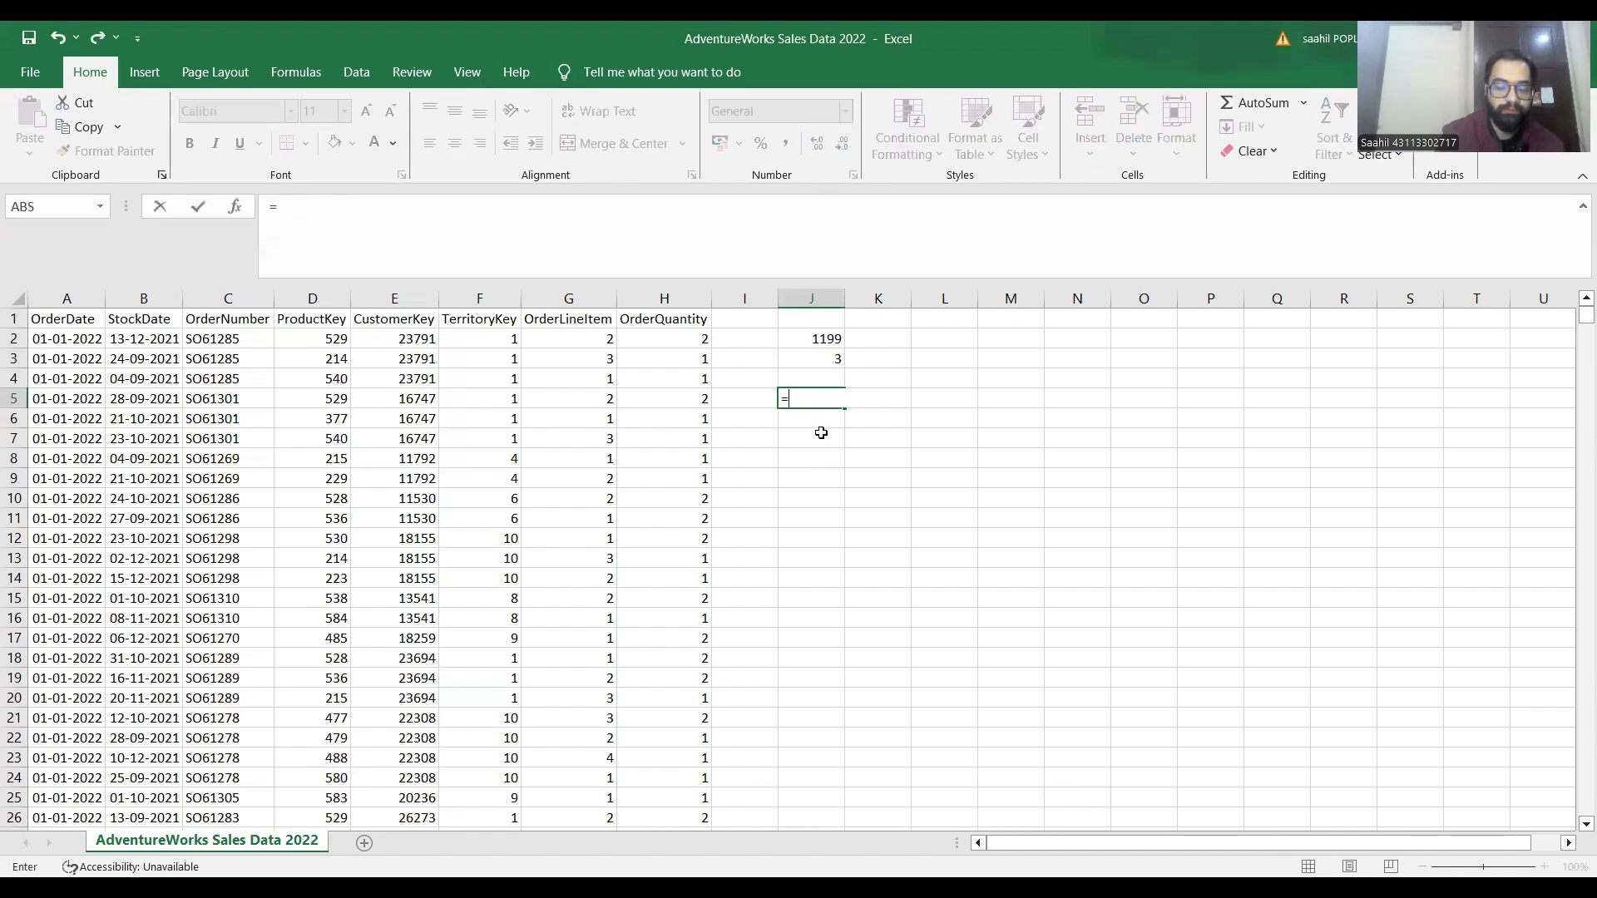
{"action": "type", "text": "min"}
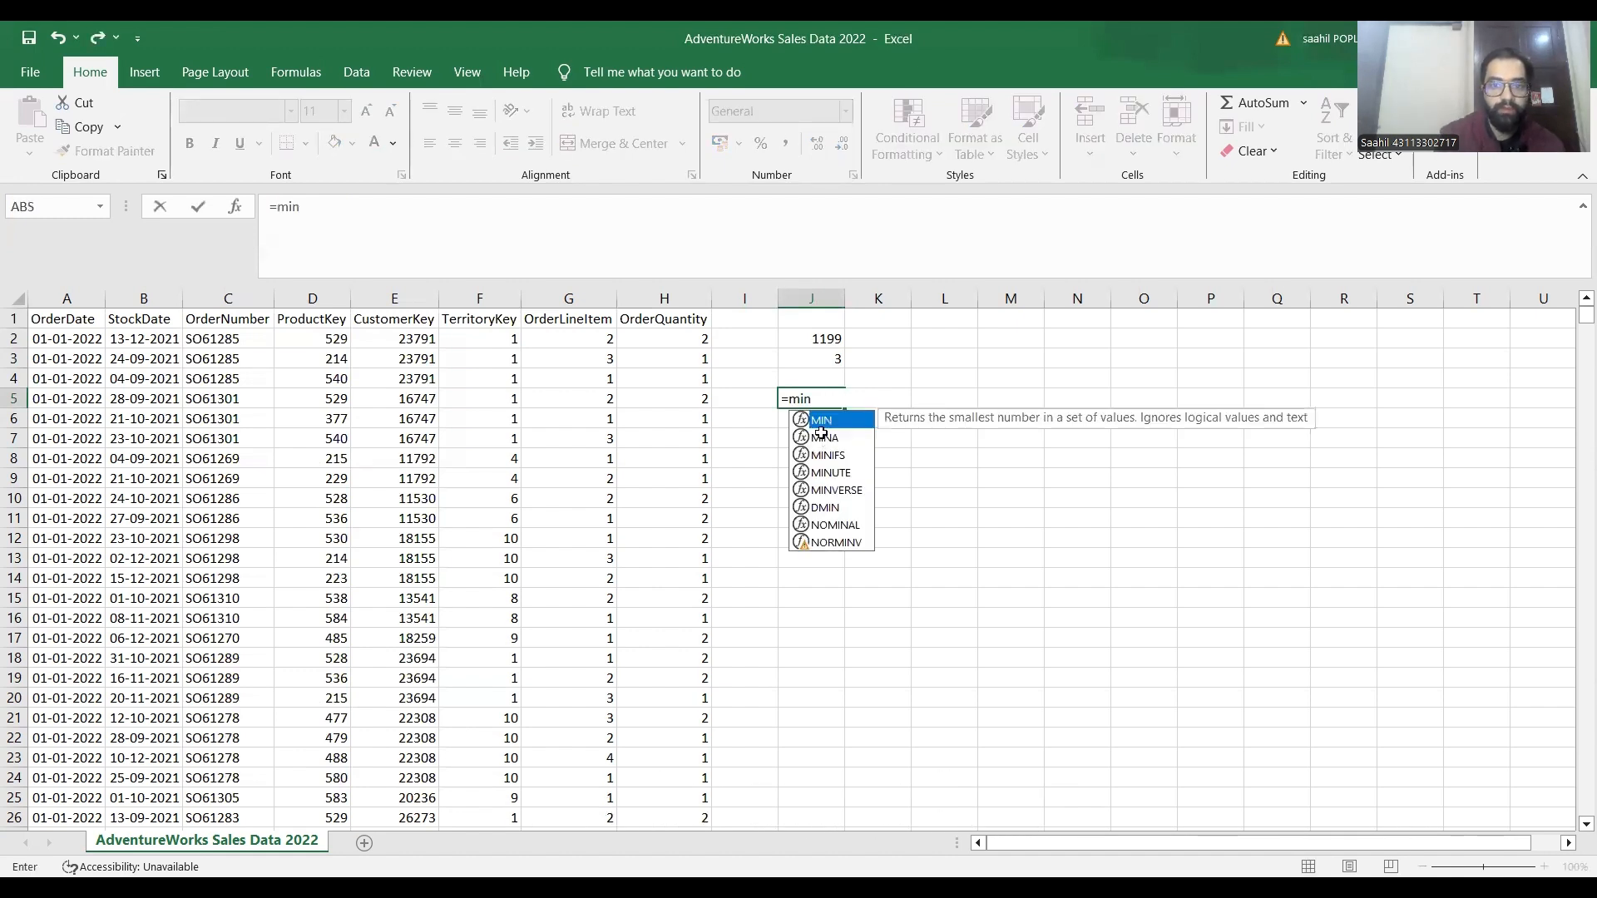
{"action": "key", "text": "Tab"}
{"action": "left_click", "coordinate": [406, 297]}
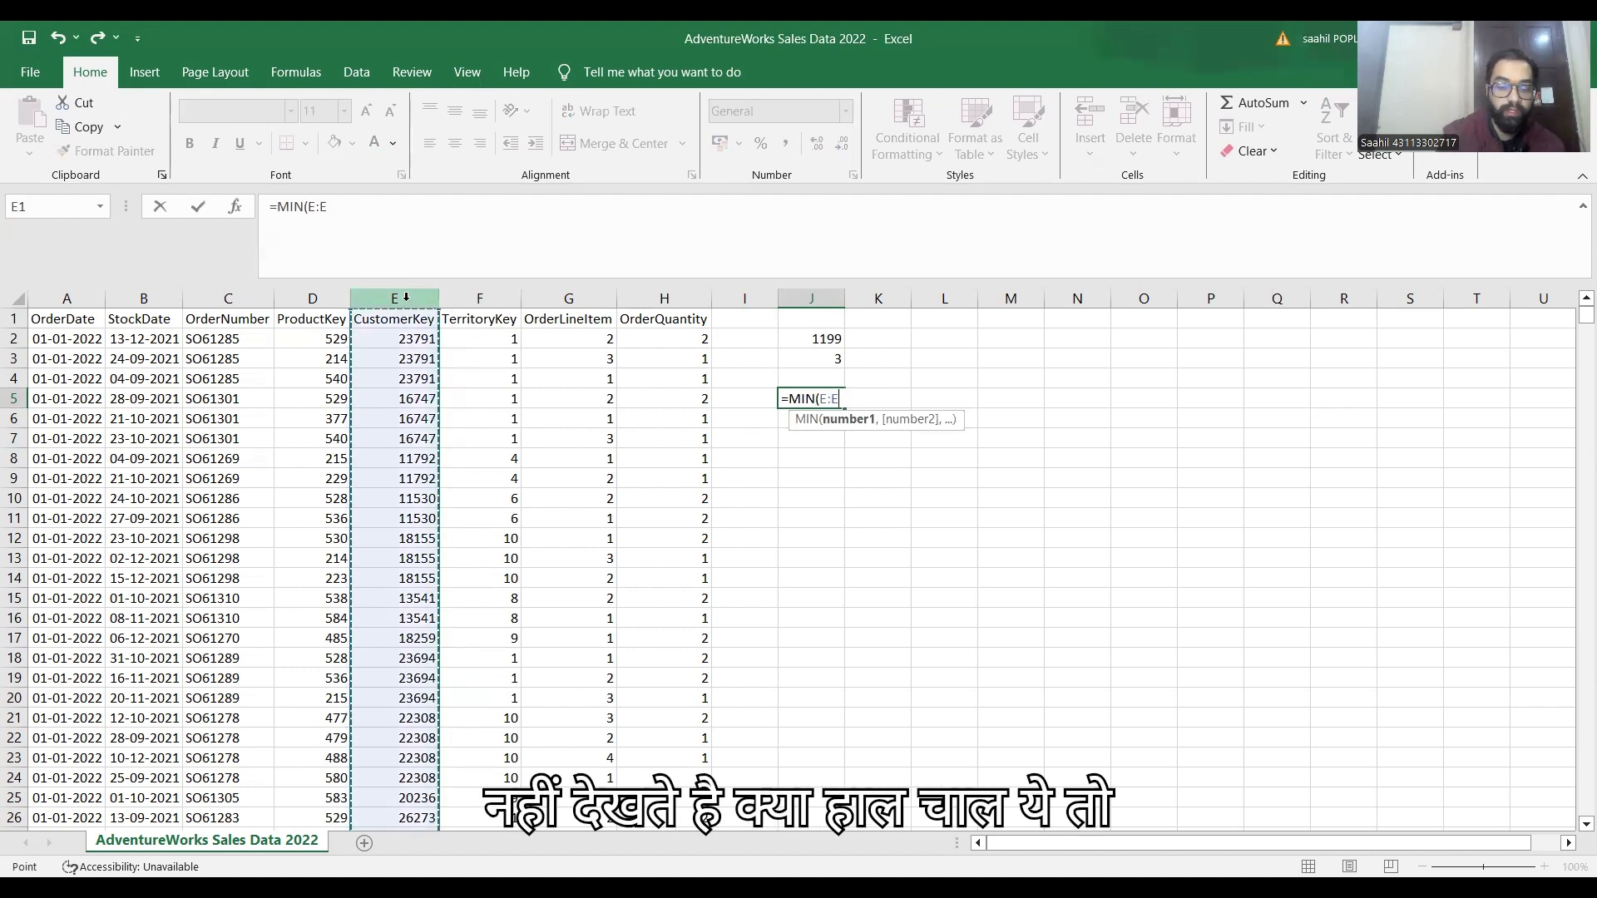
{"action": "type", "text": ")"}
{"action": "key", "text": "ctrl+Return"}
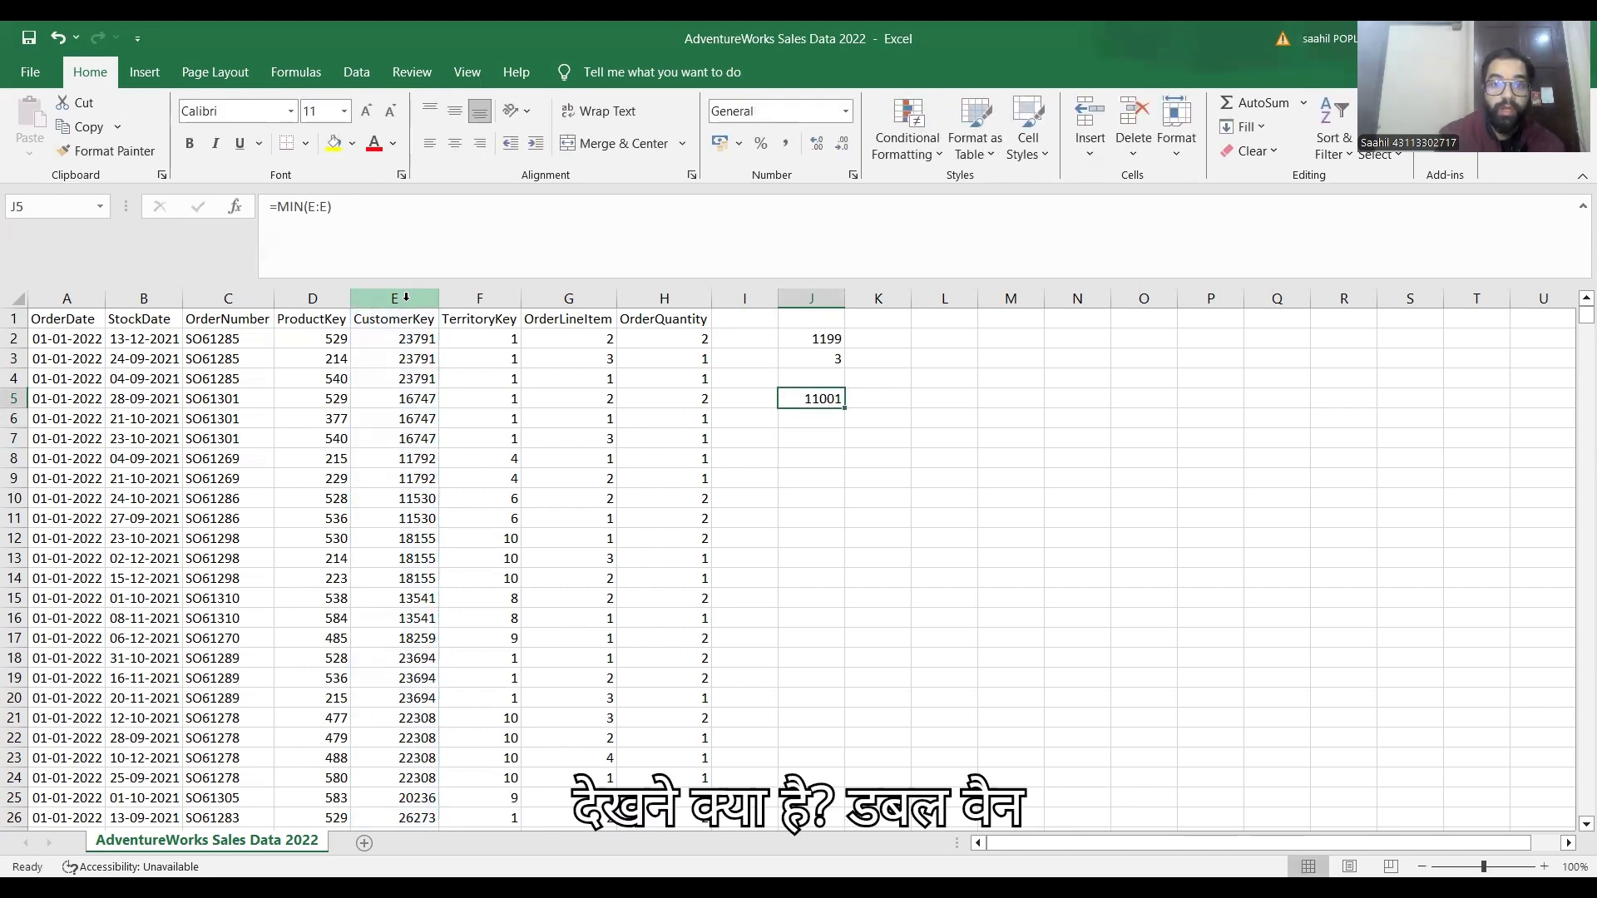
Step: Return to the CustomerKey header in E1 and turn the header filters back on
{"action": "key", "text": "Left"}
{"action": "key", "text": "Left"}
{"action": "key", "text": "Left"}
{"action": "key", "text": "Left"}
{"action": "key", "text": "Left"}
{"action": "key", "text": "Up"}
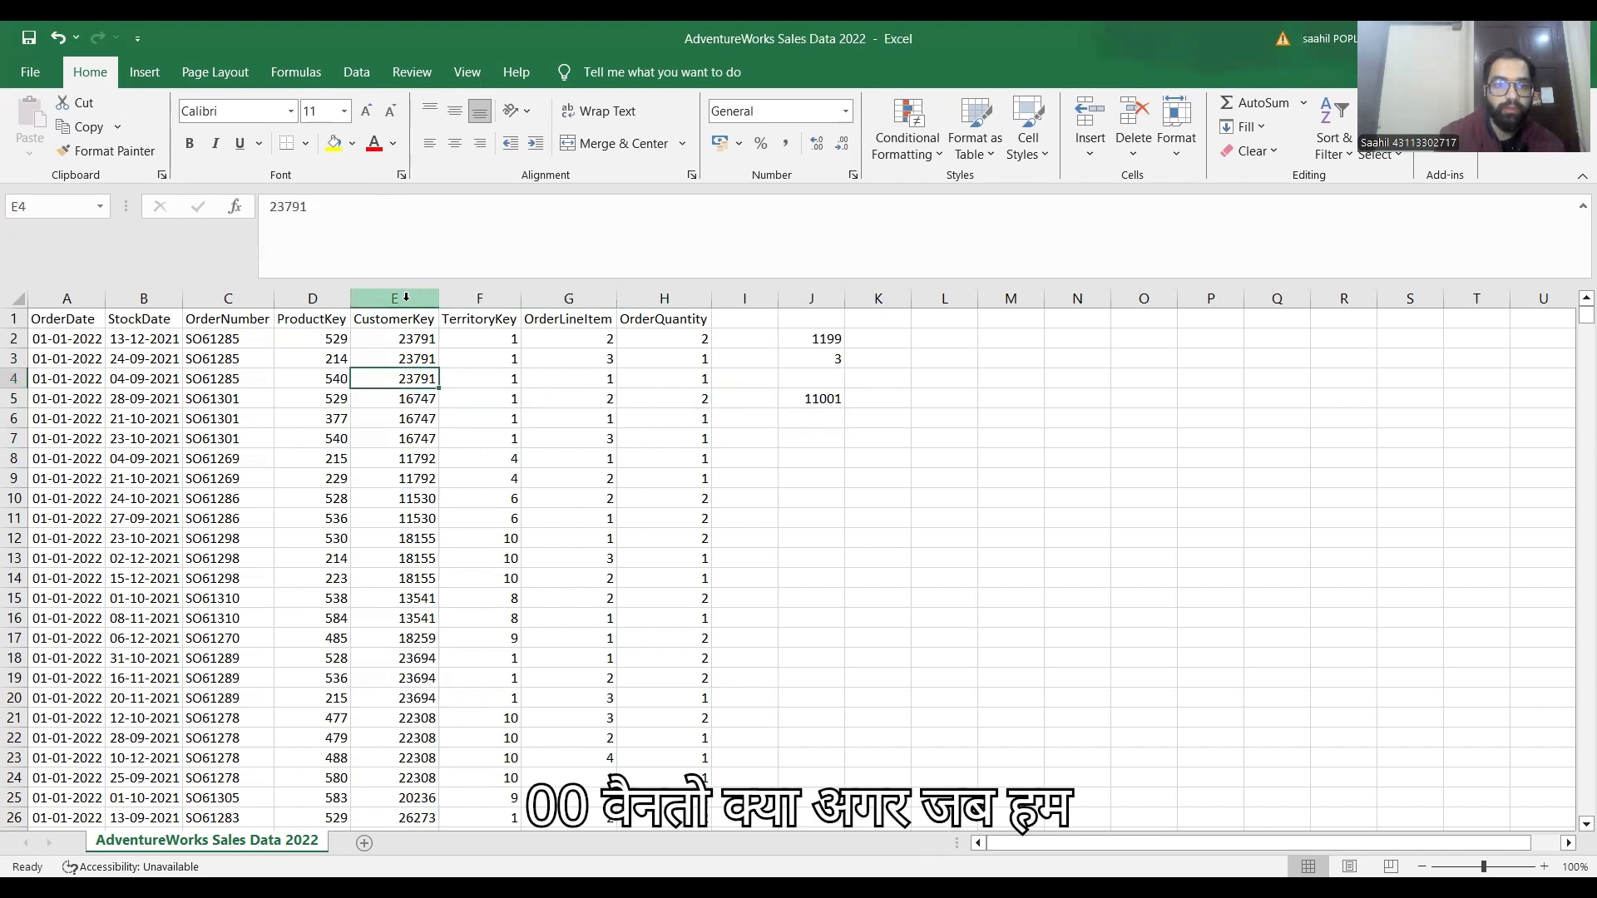
{"action": "key", "text": "Up"}
{"action": "key", "text": "Up"}
{"action": "key", "text": "Up"}
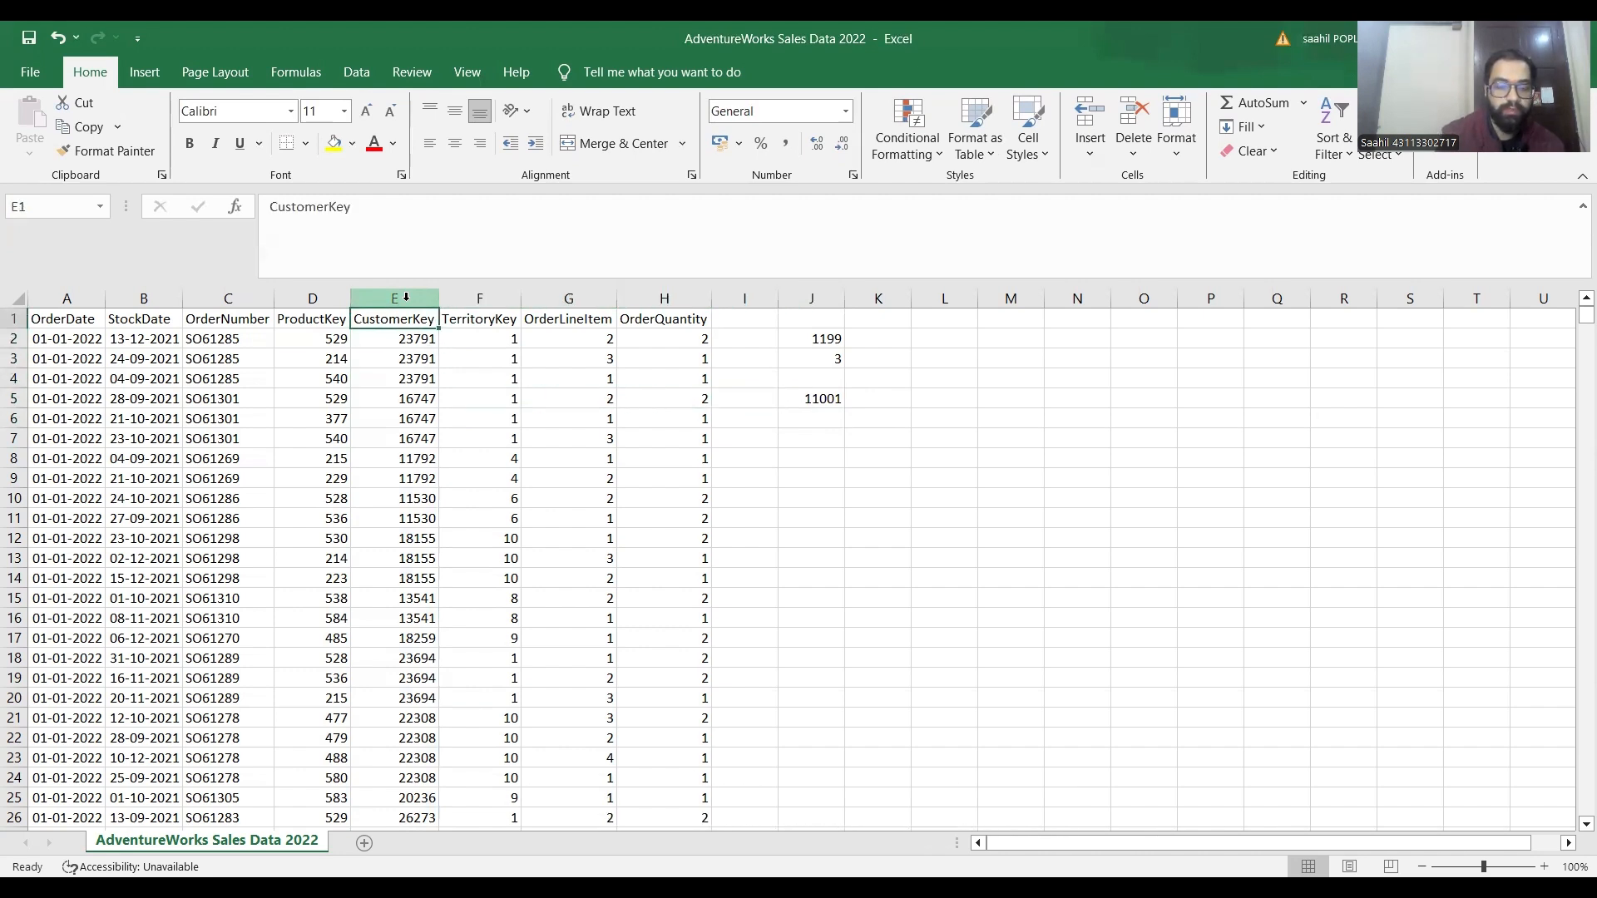
{"action": "key", "text": "ctrl+shift+l"}
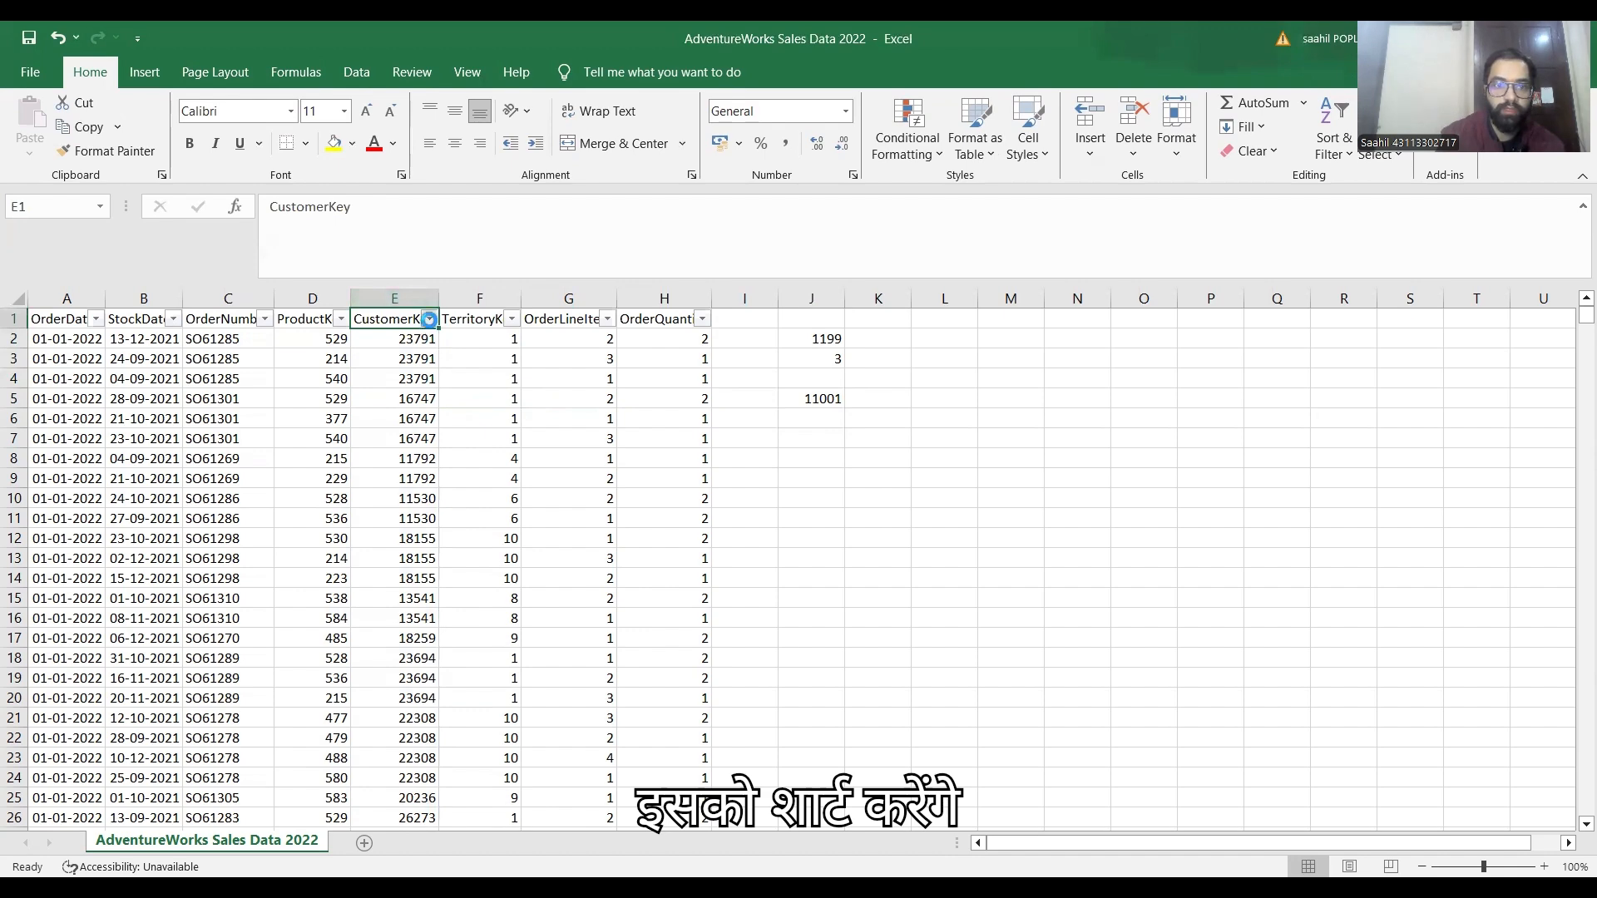
Step: Sort the CustomerKey column from smallest to largest and check its first key in E2 against the MIN formula
{"action": "left_click", "coordinate": [429, 320]}
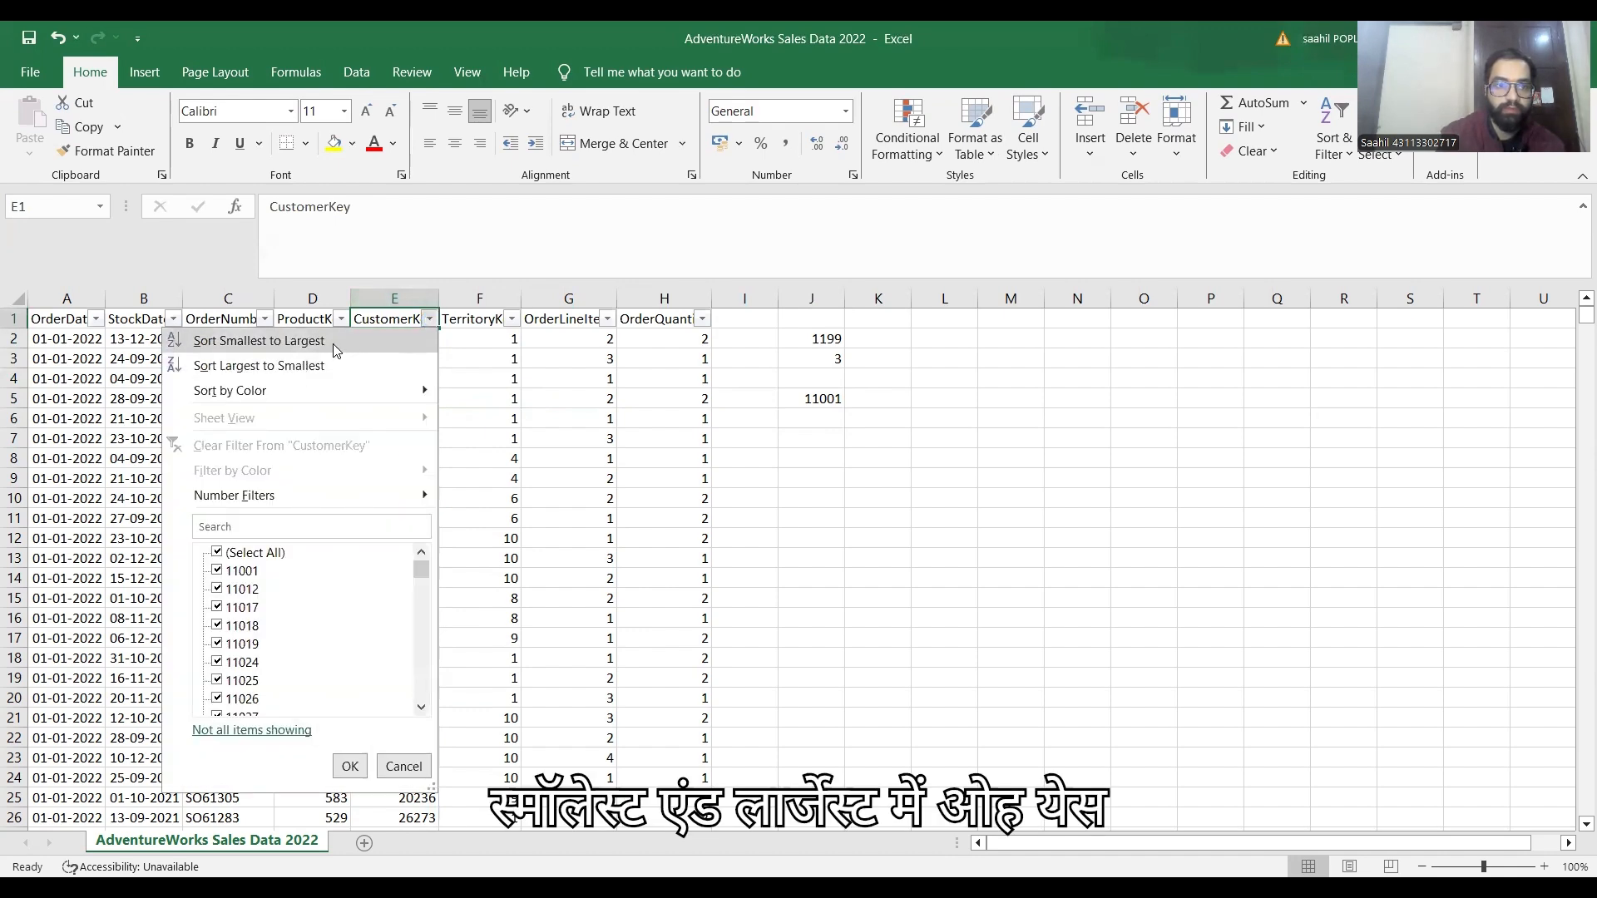
{"action": "left_click", "coordinate": [333, 343]}
{"action": "left_click", "coordinate": [405, 337]}
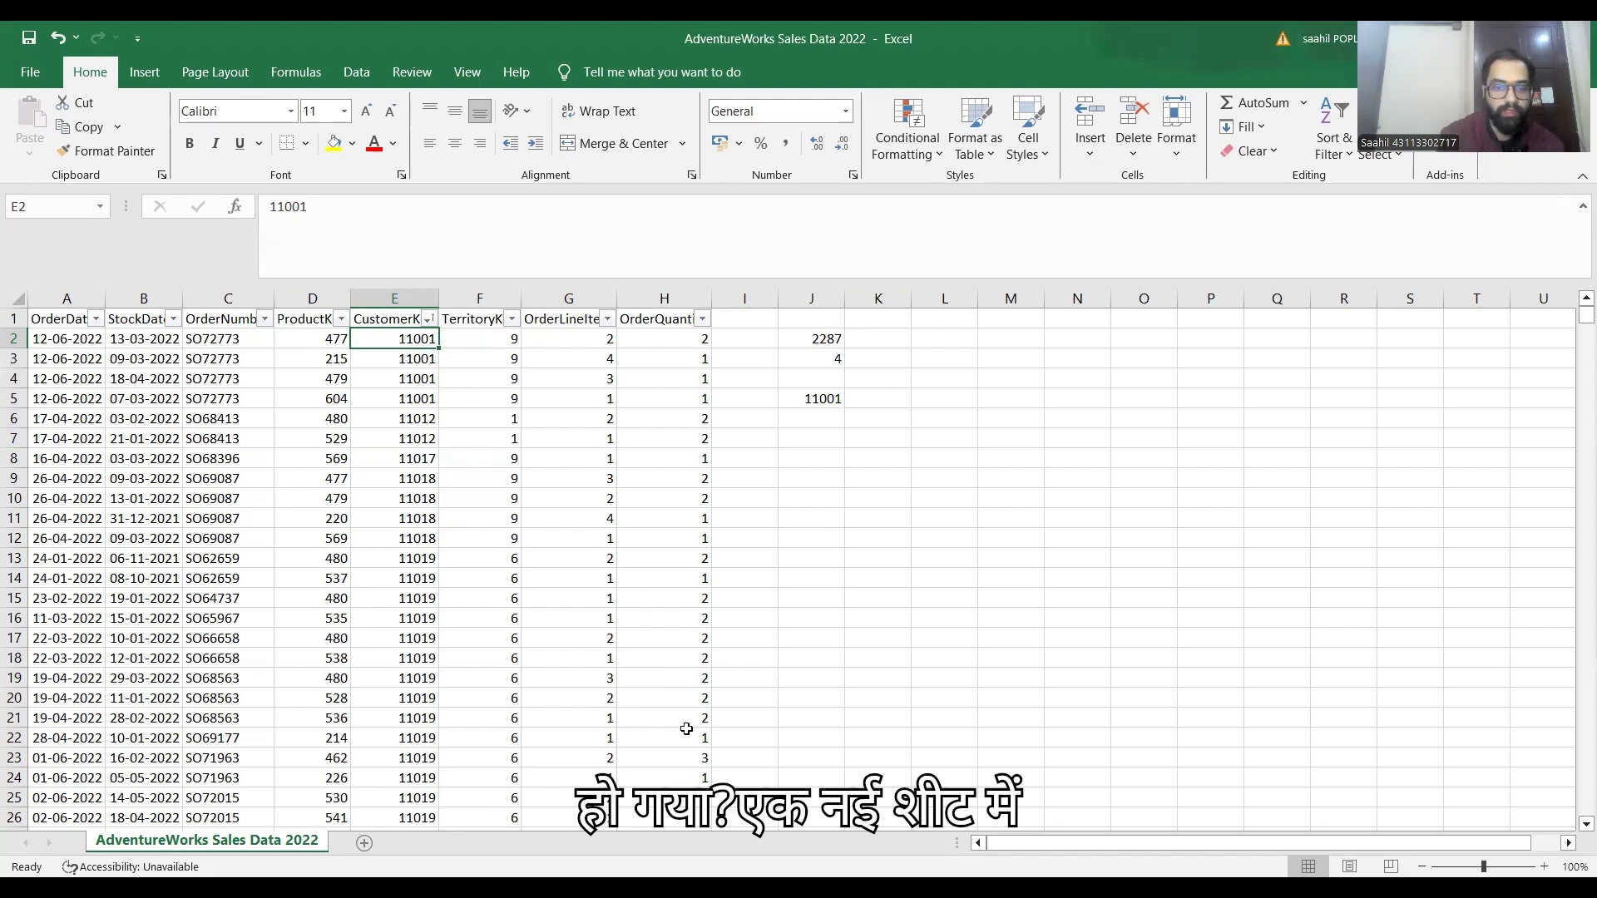
{"action": "left_click", "coordinate": [589, 726]}
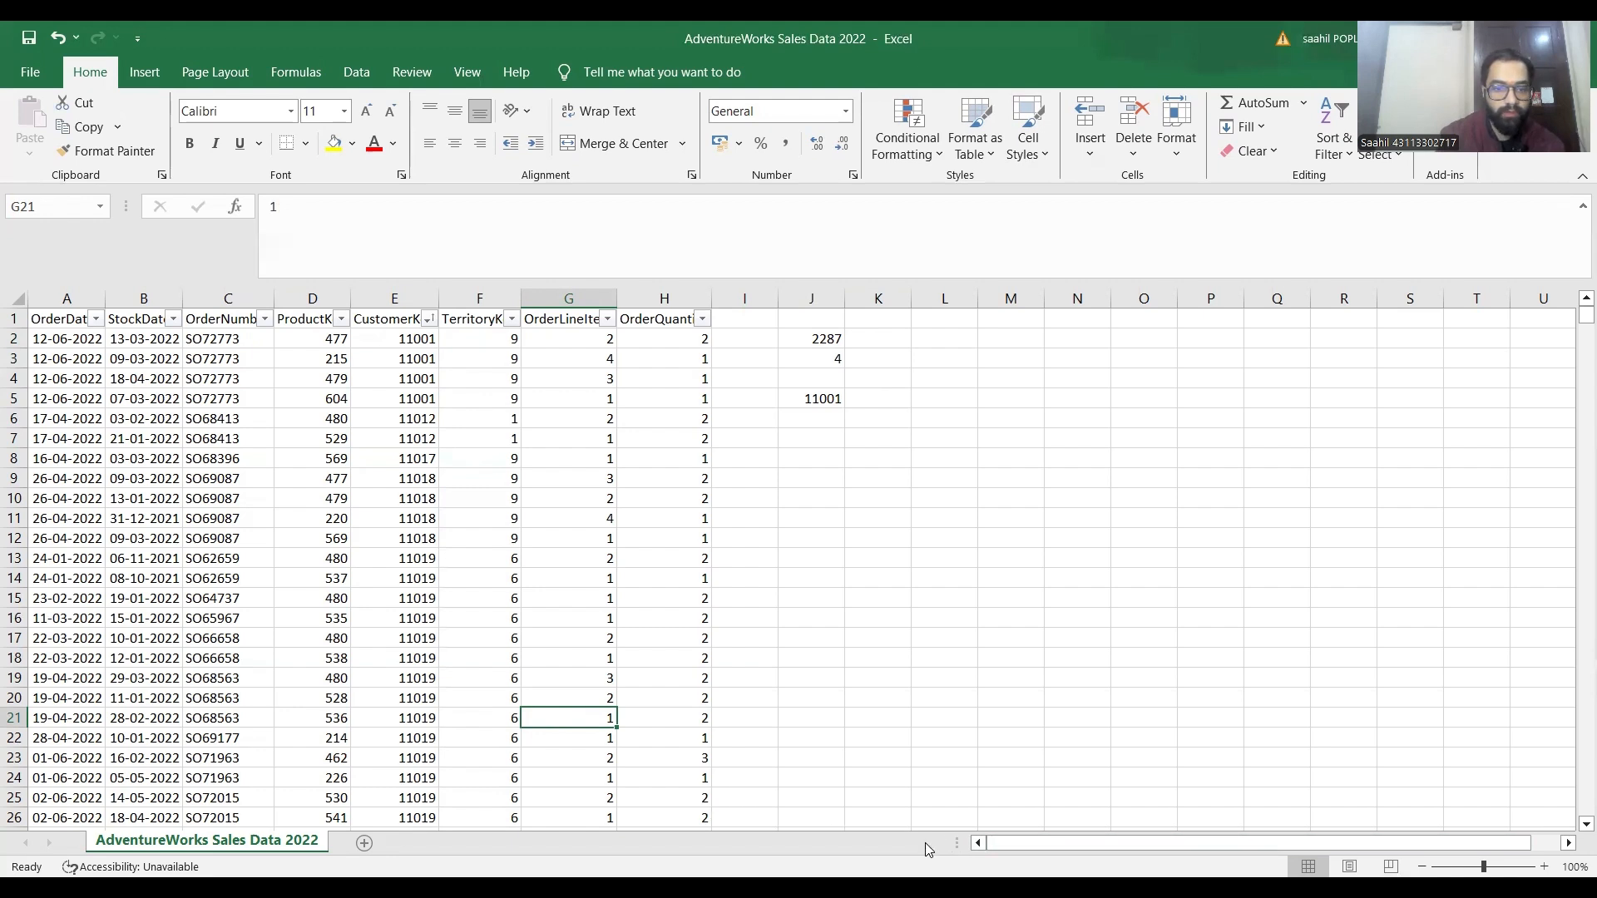
Step: Add a new sheet and start a function list with 1 in A1 and Countif in B1
{"action": "left_click", "coordinate": [364, 843]}
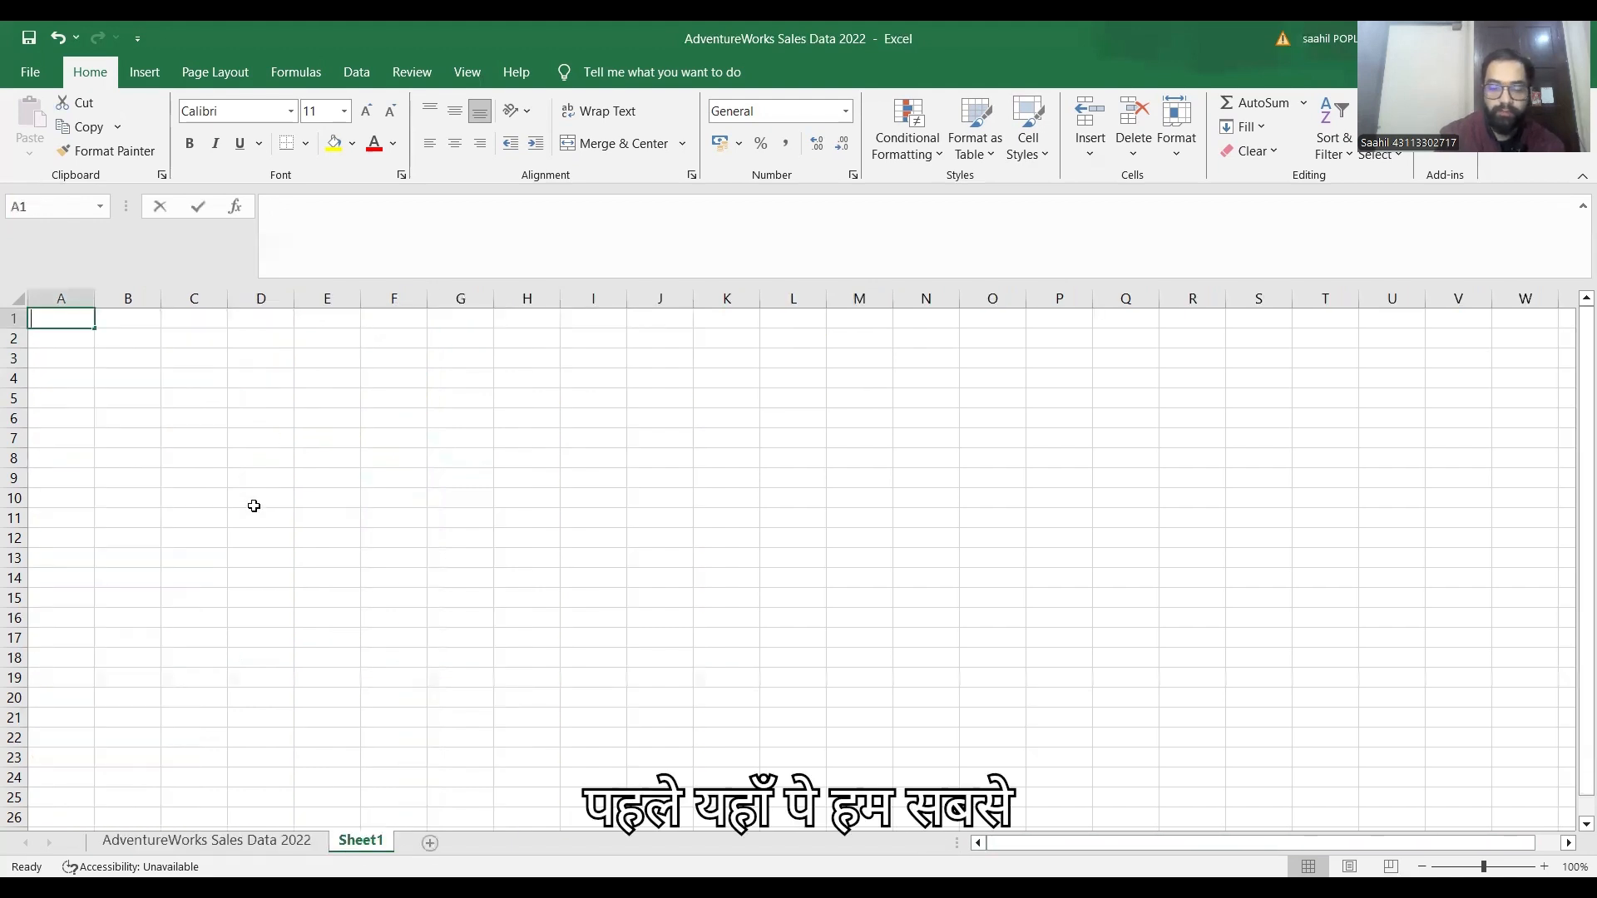
{"action": "type", "text": "1"}
{"action": "key", "text": "Tab"}
{"action": "type", "text": "CO"}
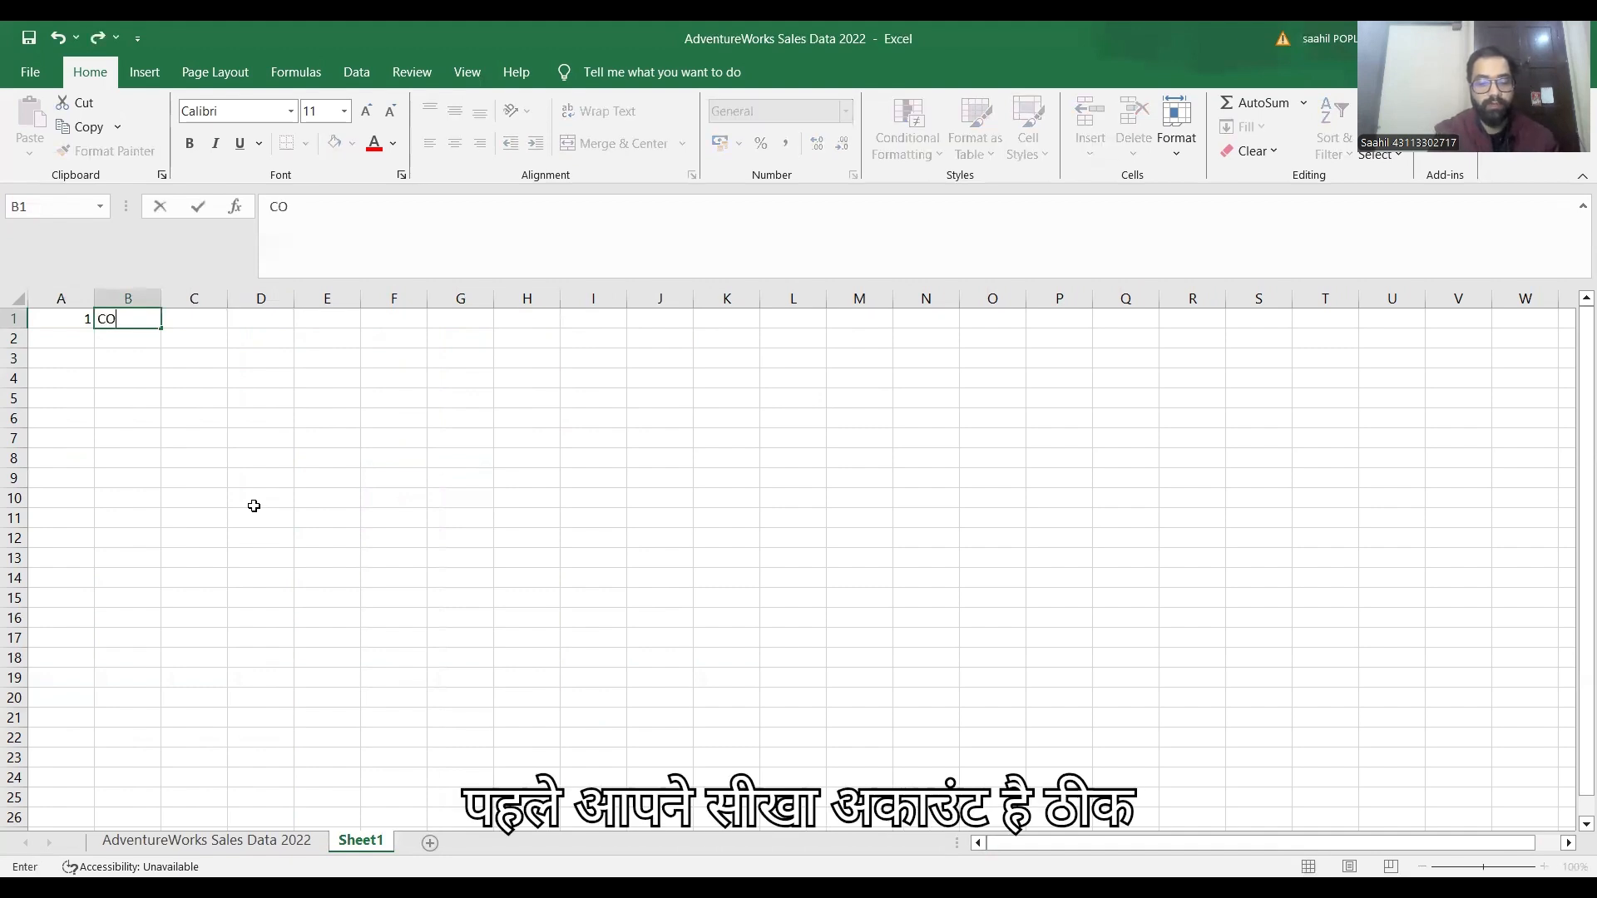
{"action": "type", "text": "unt"}
{"action": "key", "text": "BackSpace"}
{"action": "key", "text": "BackSpace"}
{"action": "key", "text": "BackSpace"}
{"action": "key", "text": "BackSpace"}
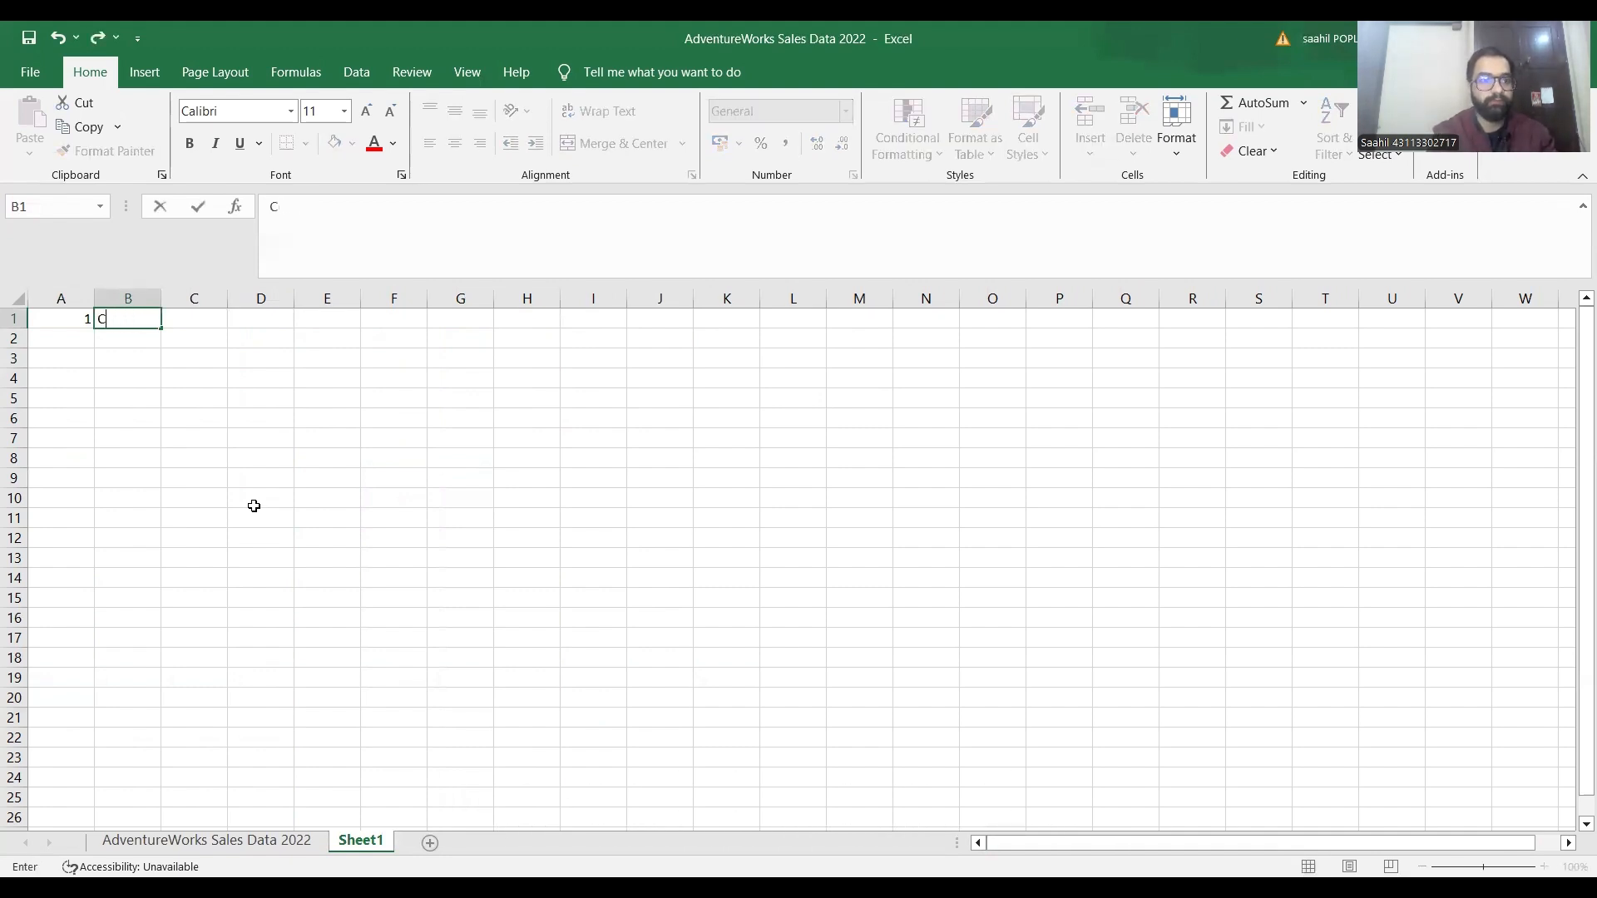
{"action": "type", "text": "ountif"}
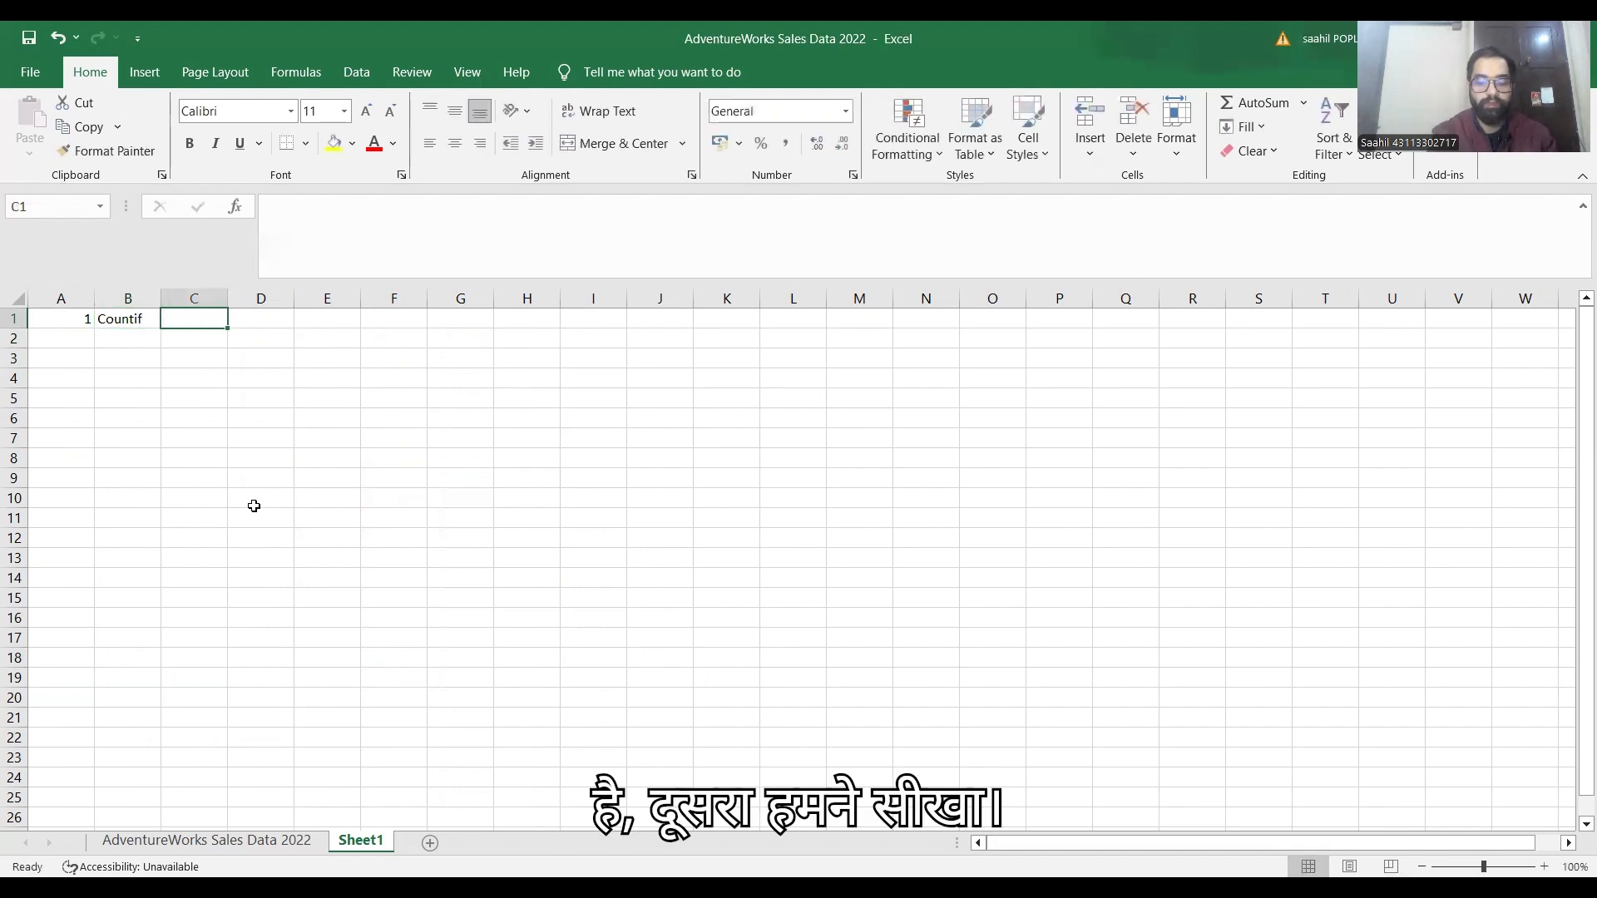
Step: Add Min to the function list in cell B2, below Countif
{"action": "key", "text": "Down"}
{"action": "key", "text": "Left"}
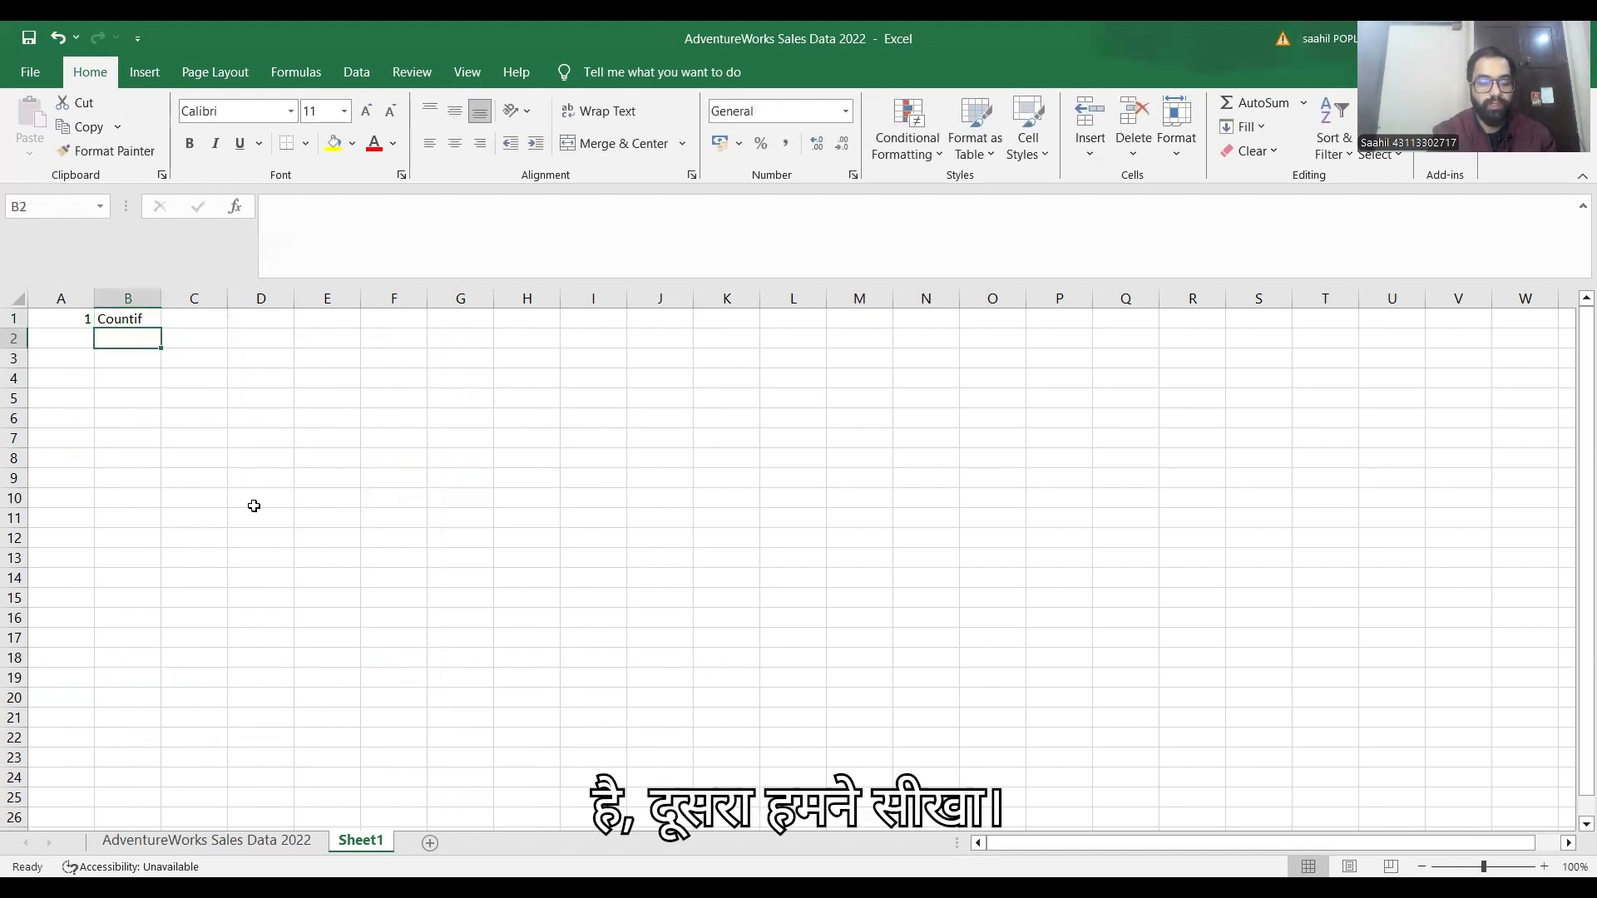
{"action": "type", "text": "Min"}
{"action": "key", "text": "Return"}
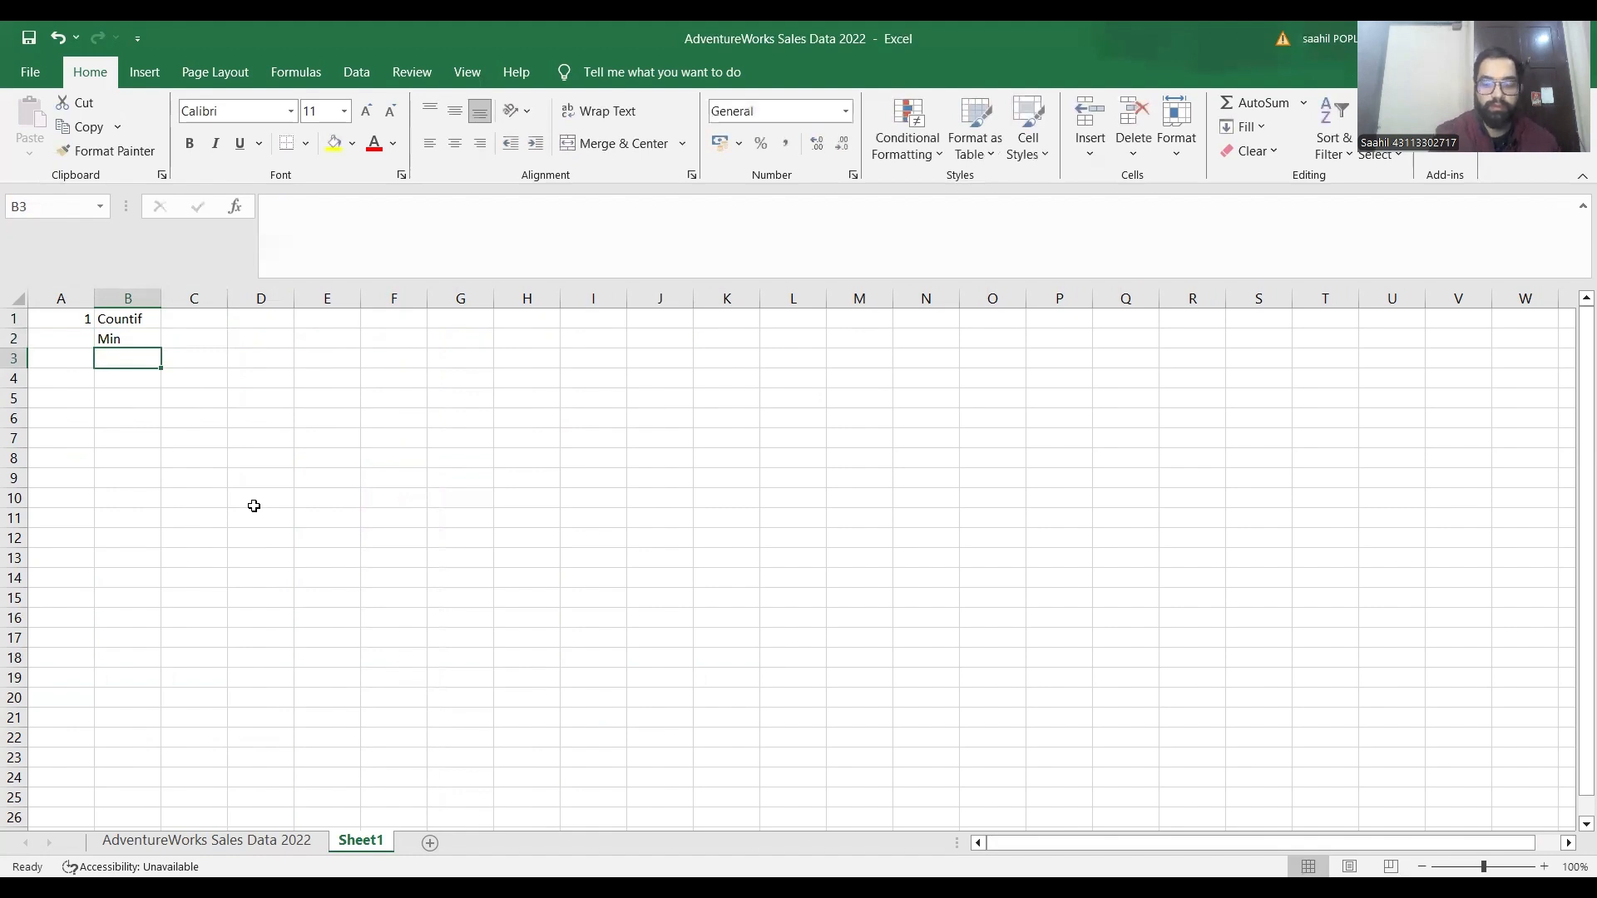
Step: Switch back to the AdventureWorks Sales Data 2022 sheet and enter =MAX(E:E) in J7 to find the largest customer key
{"action": "key", "text": "ctrl+Page_Up"}
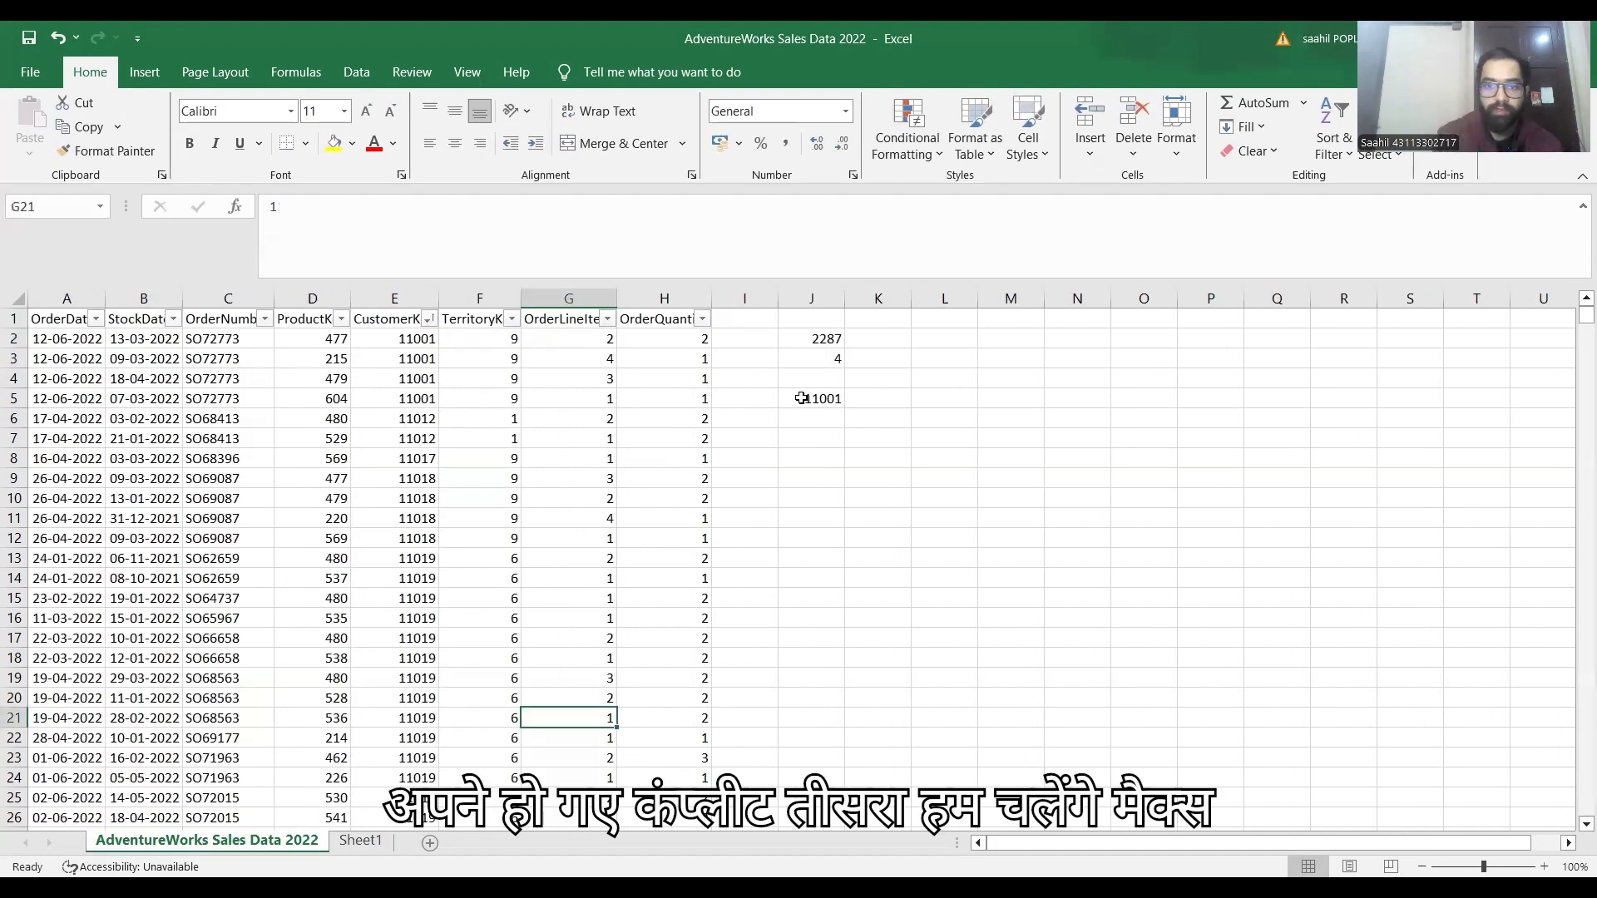
{"action": "left_click", "coordinate": [821, 441]}
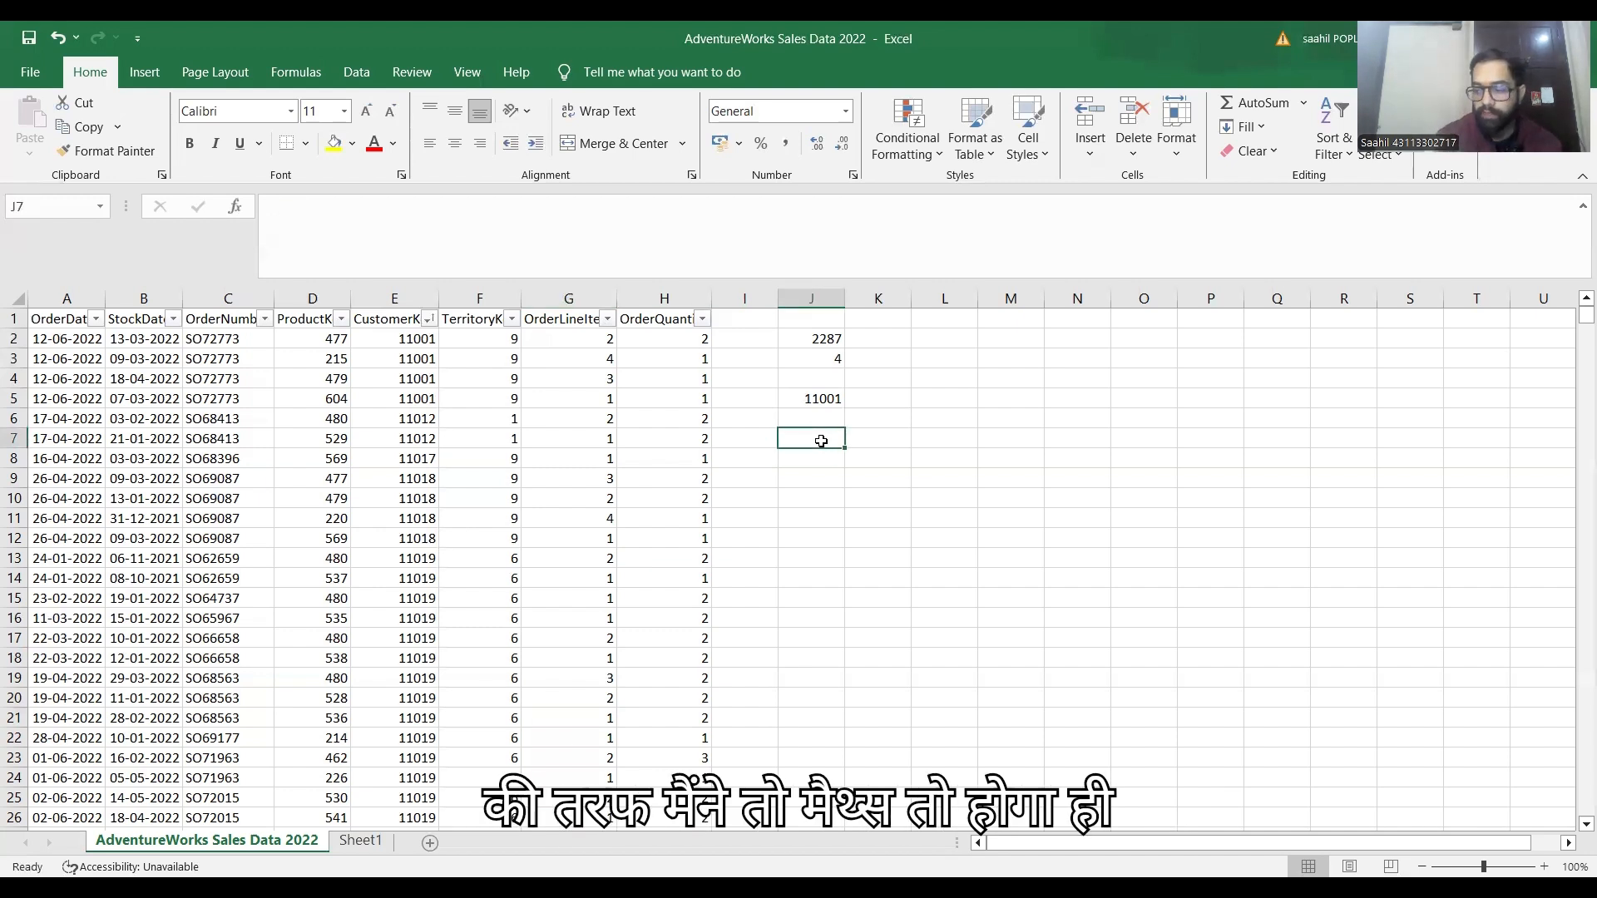
{"action": "type", "text": "="}
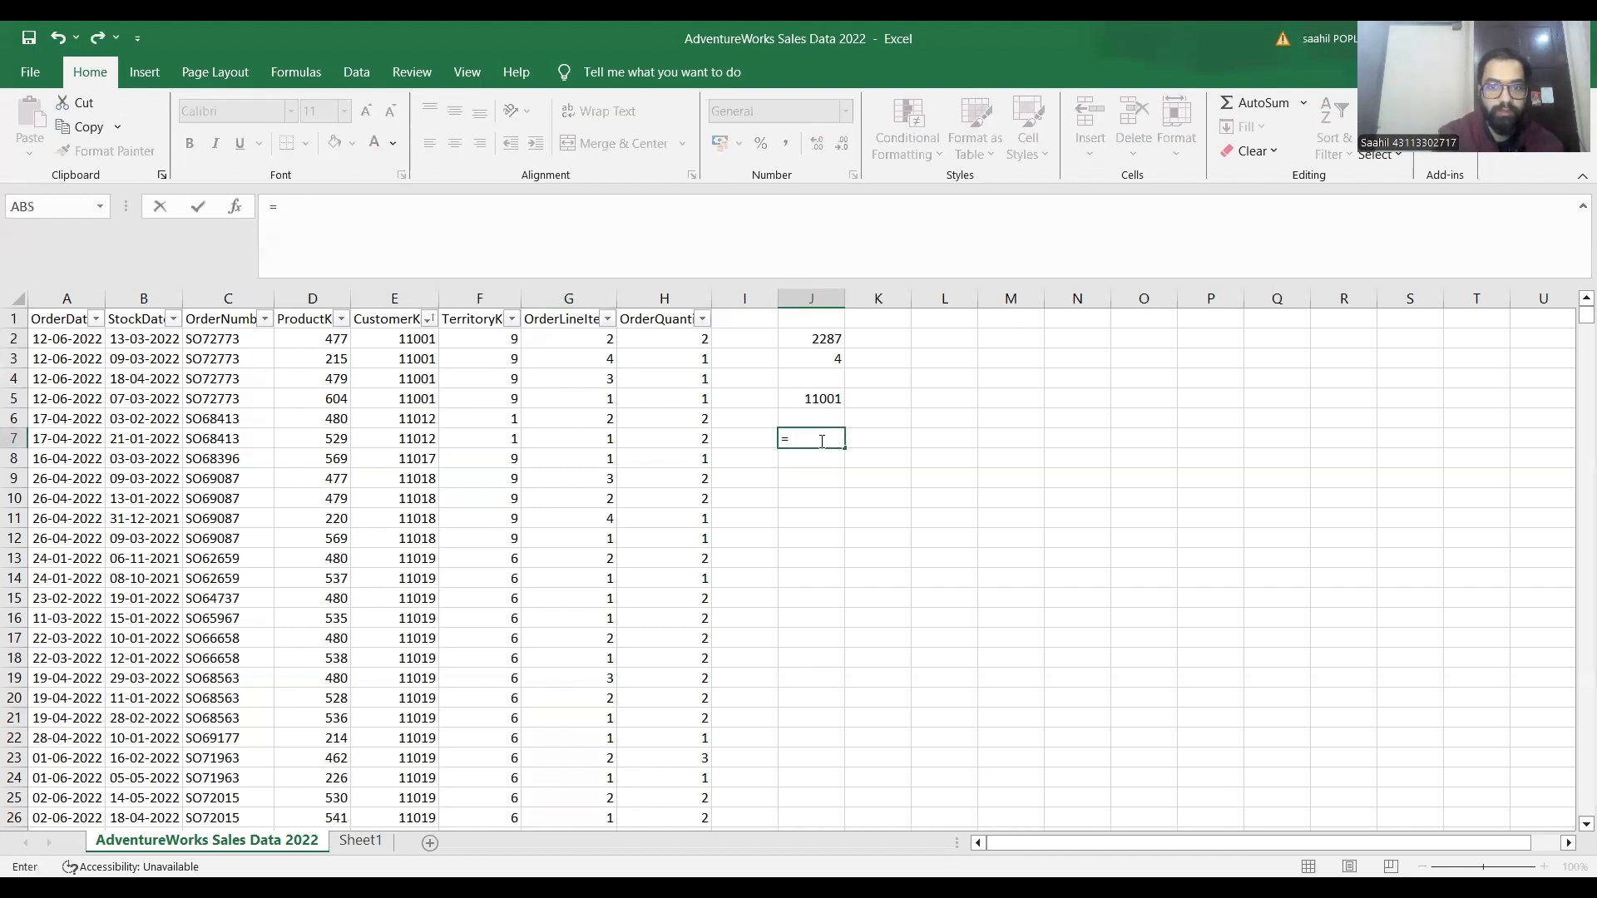
{"action": "type", "text": "MAX("}
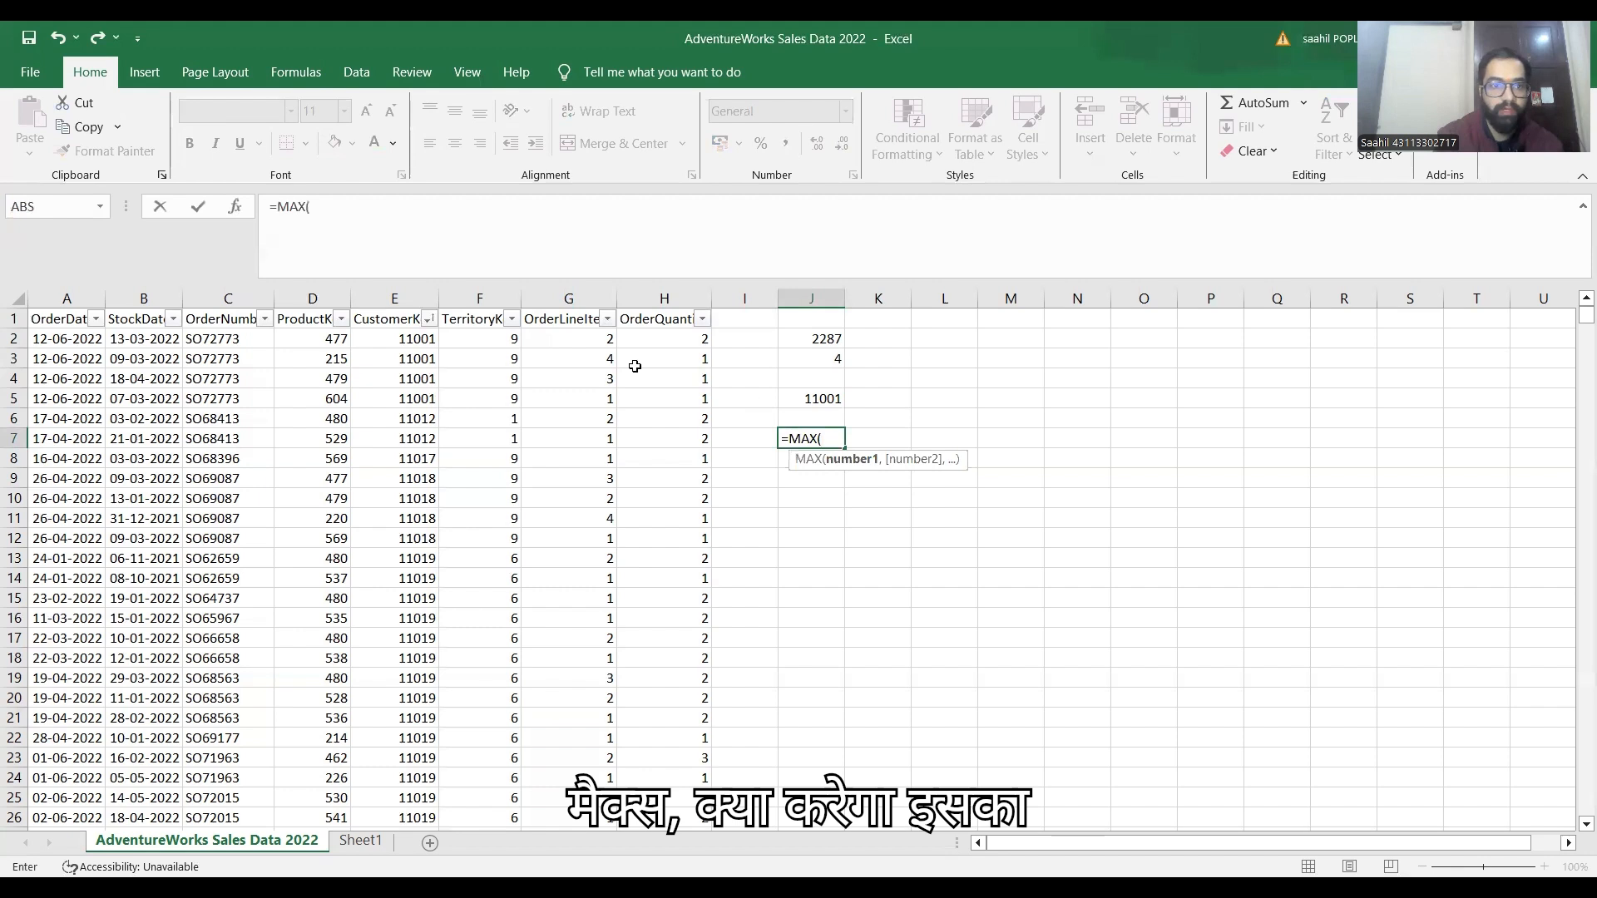
{"action": "left_click", "coordinate": [390, 285]}
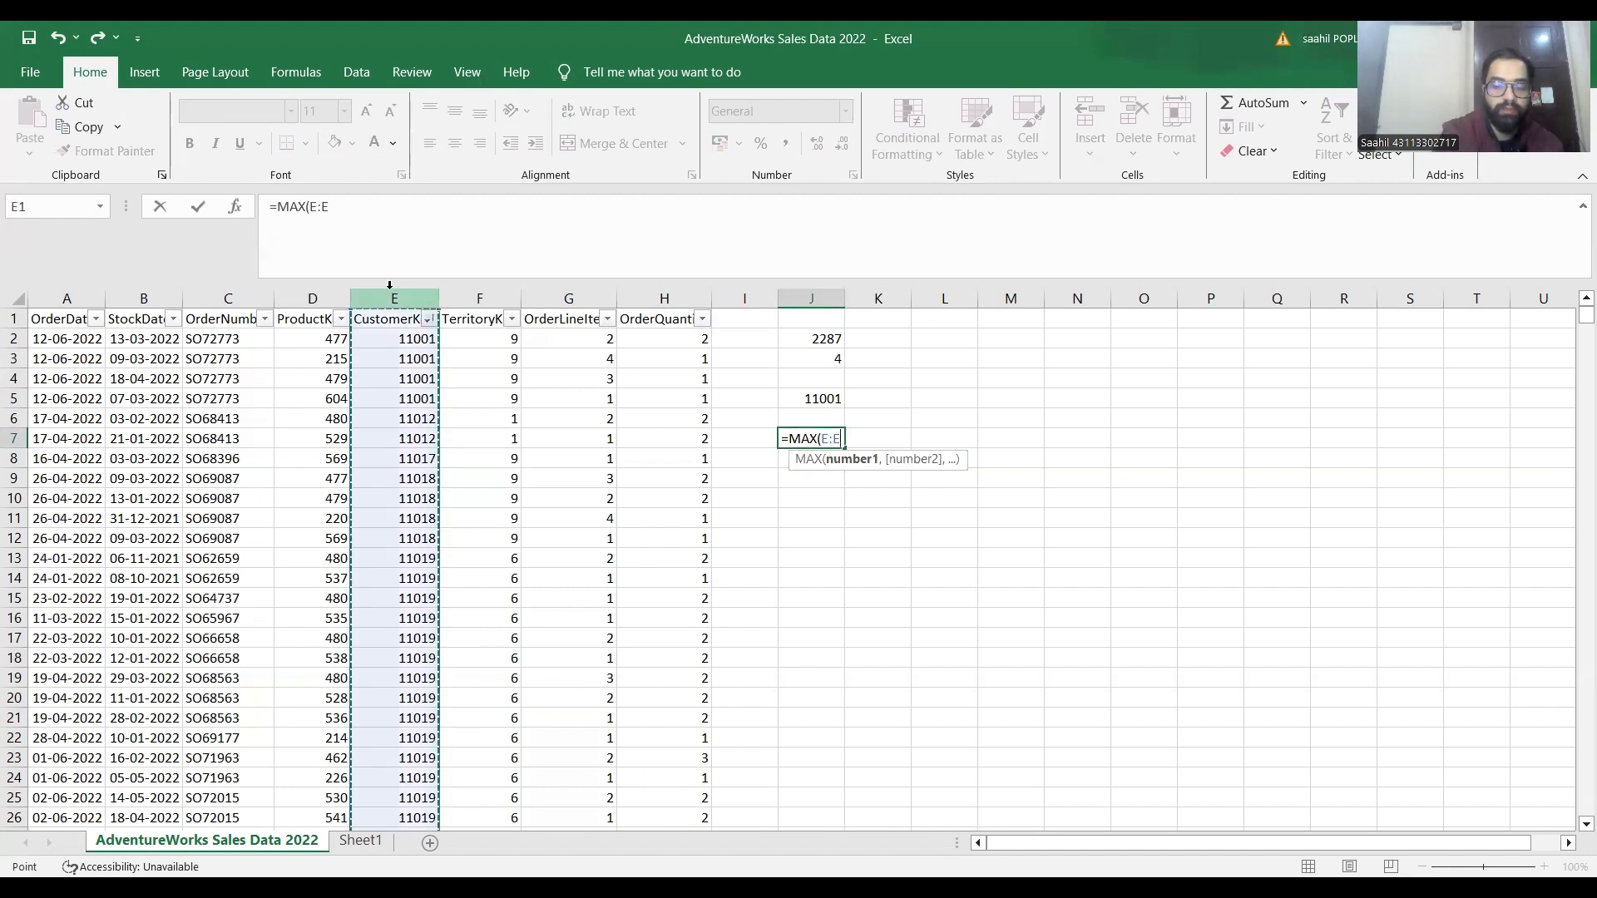
{"action": "type", "text": ")"}
{"action": "key", "text": "Return"}
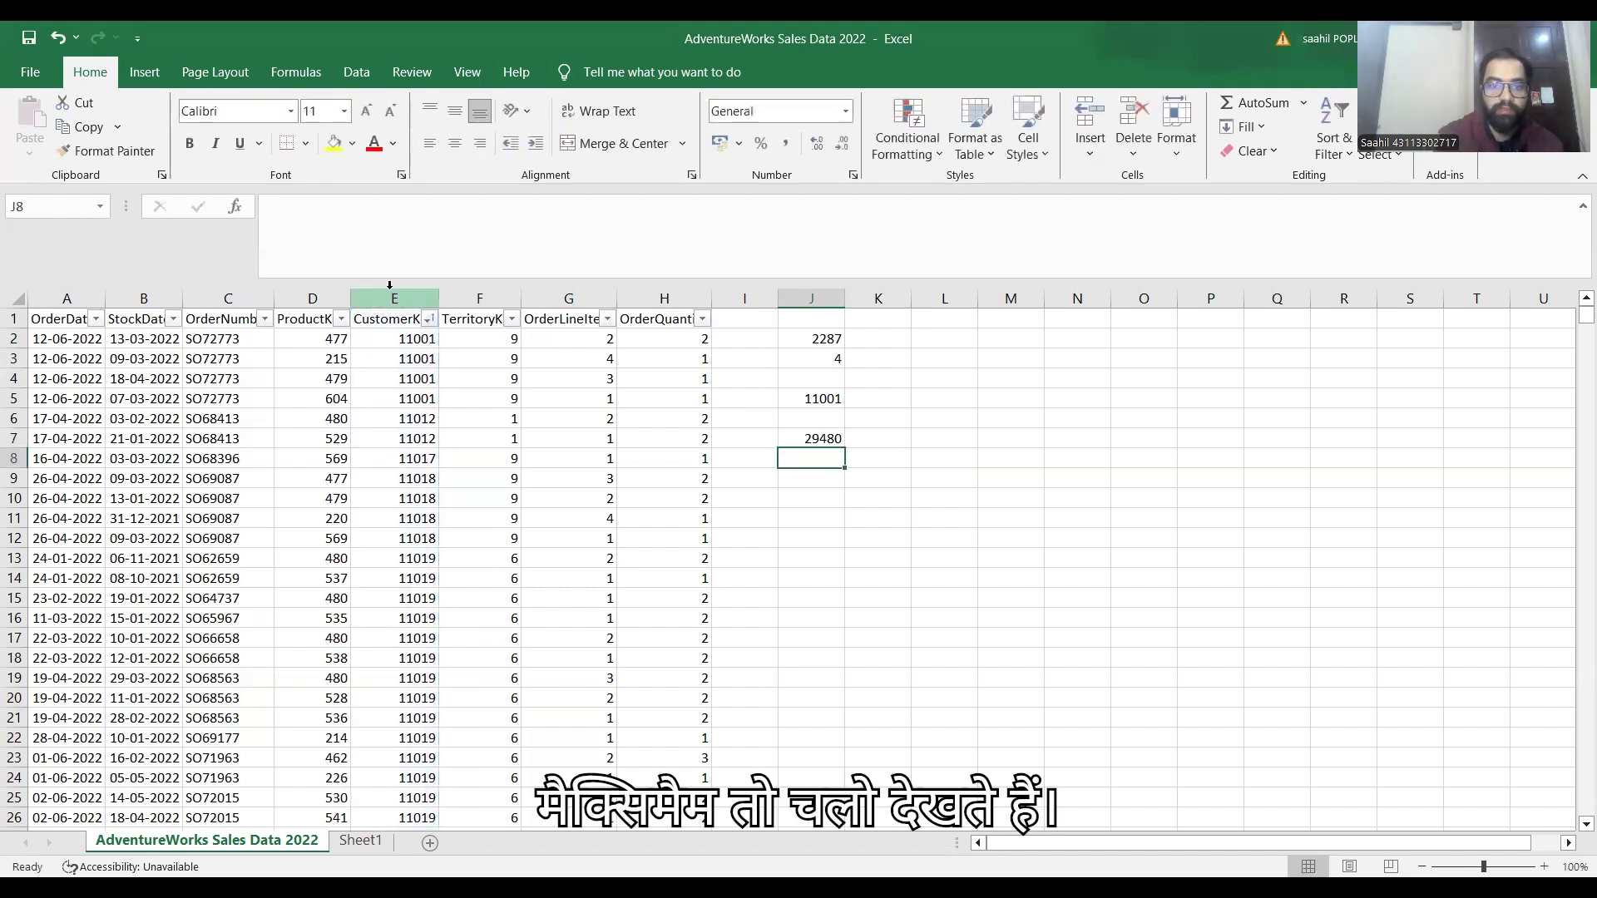
Step: Sort the CustomerKey column from largest to smallest and check its first key in E2 against the MAX formula
{"action": "key", "text": "Up"}
{"action": "key", "text": "Left"}
{"action": "key", "text": "Left"}
{"action": "key", "text": "Left"}
{"action": "key", "text": "Left"}
{"action": "key", "text": "Left"}
{"action": "key", "text": "ctrl+Up"}
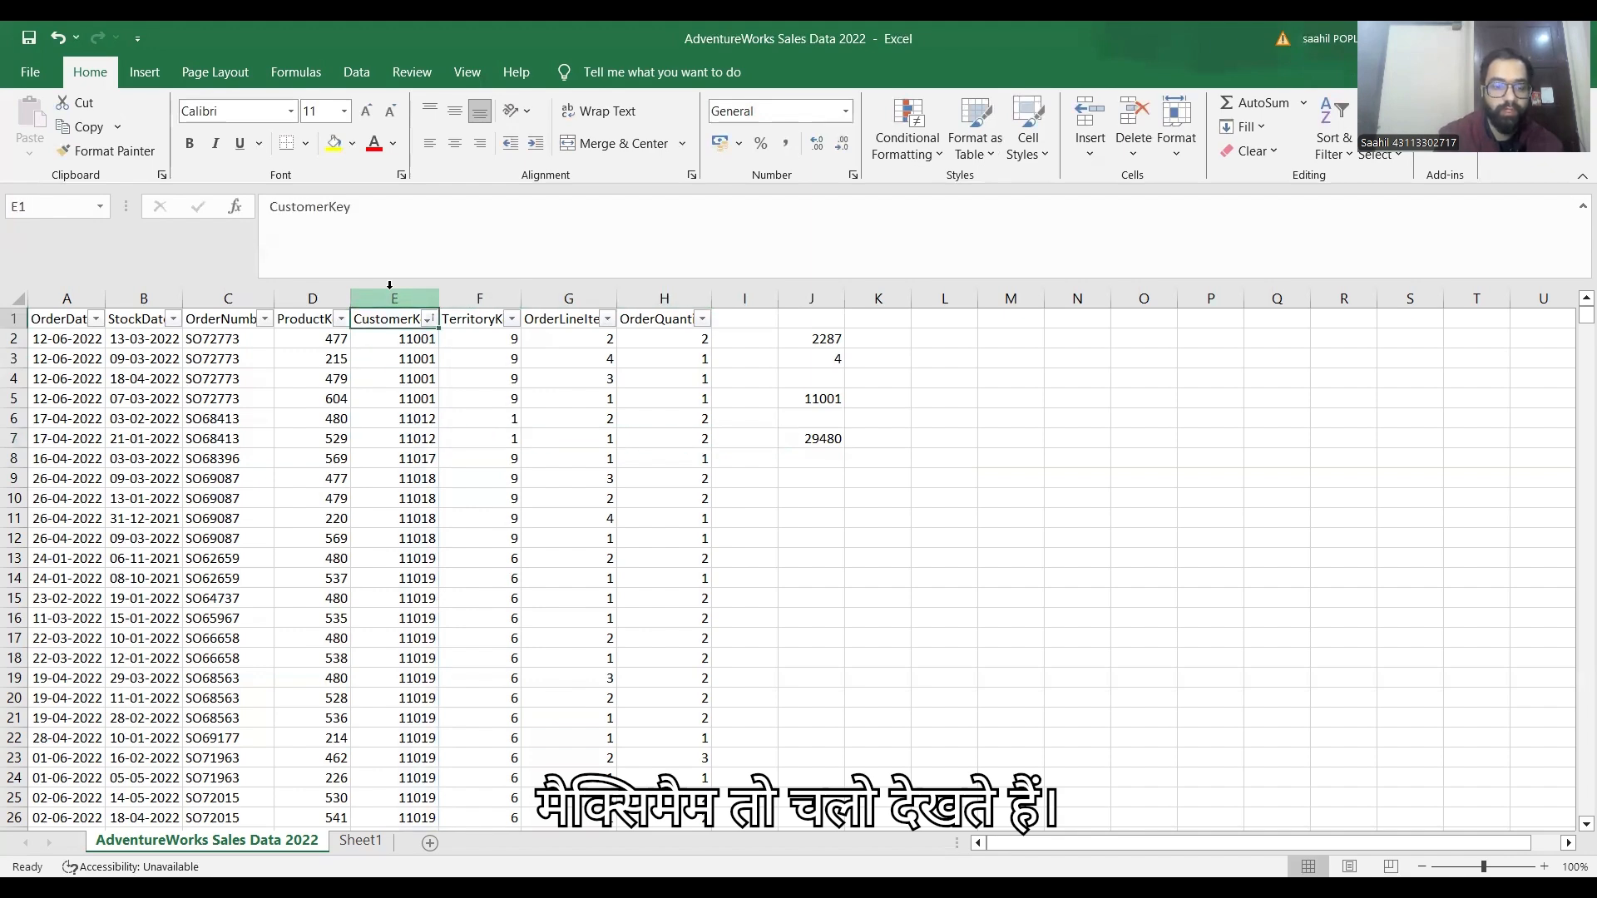
{"action": "key", "text": "alt+Down"}
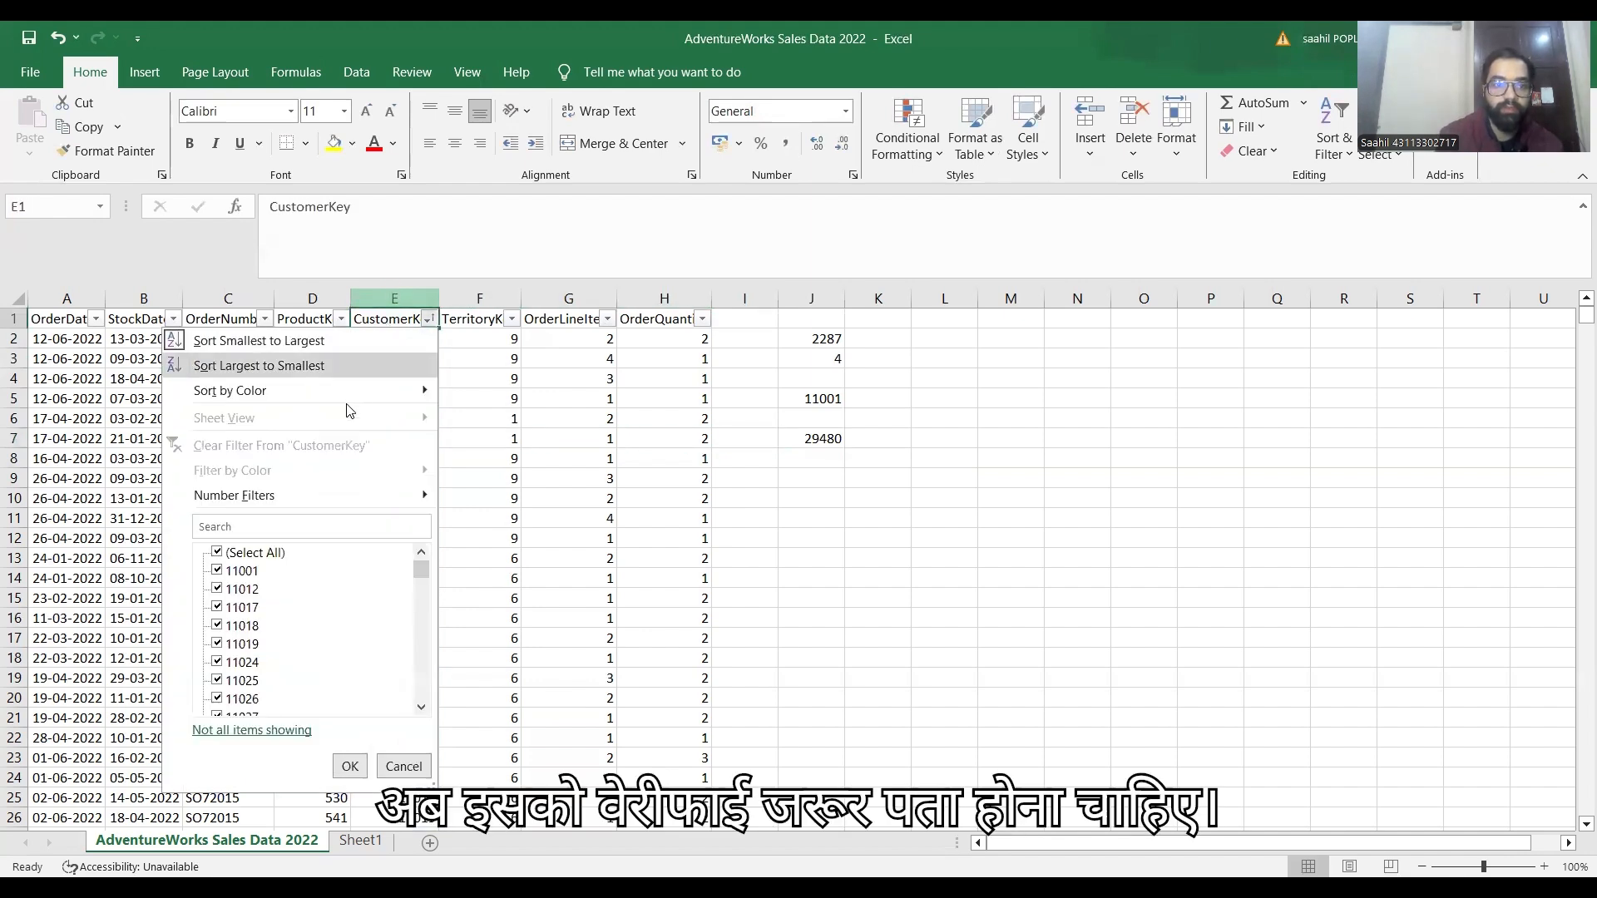
{"action": "left_click", "coordinate": [301, 372]}
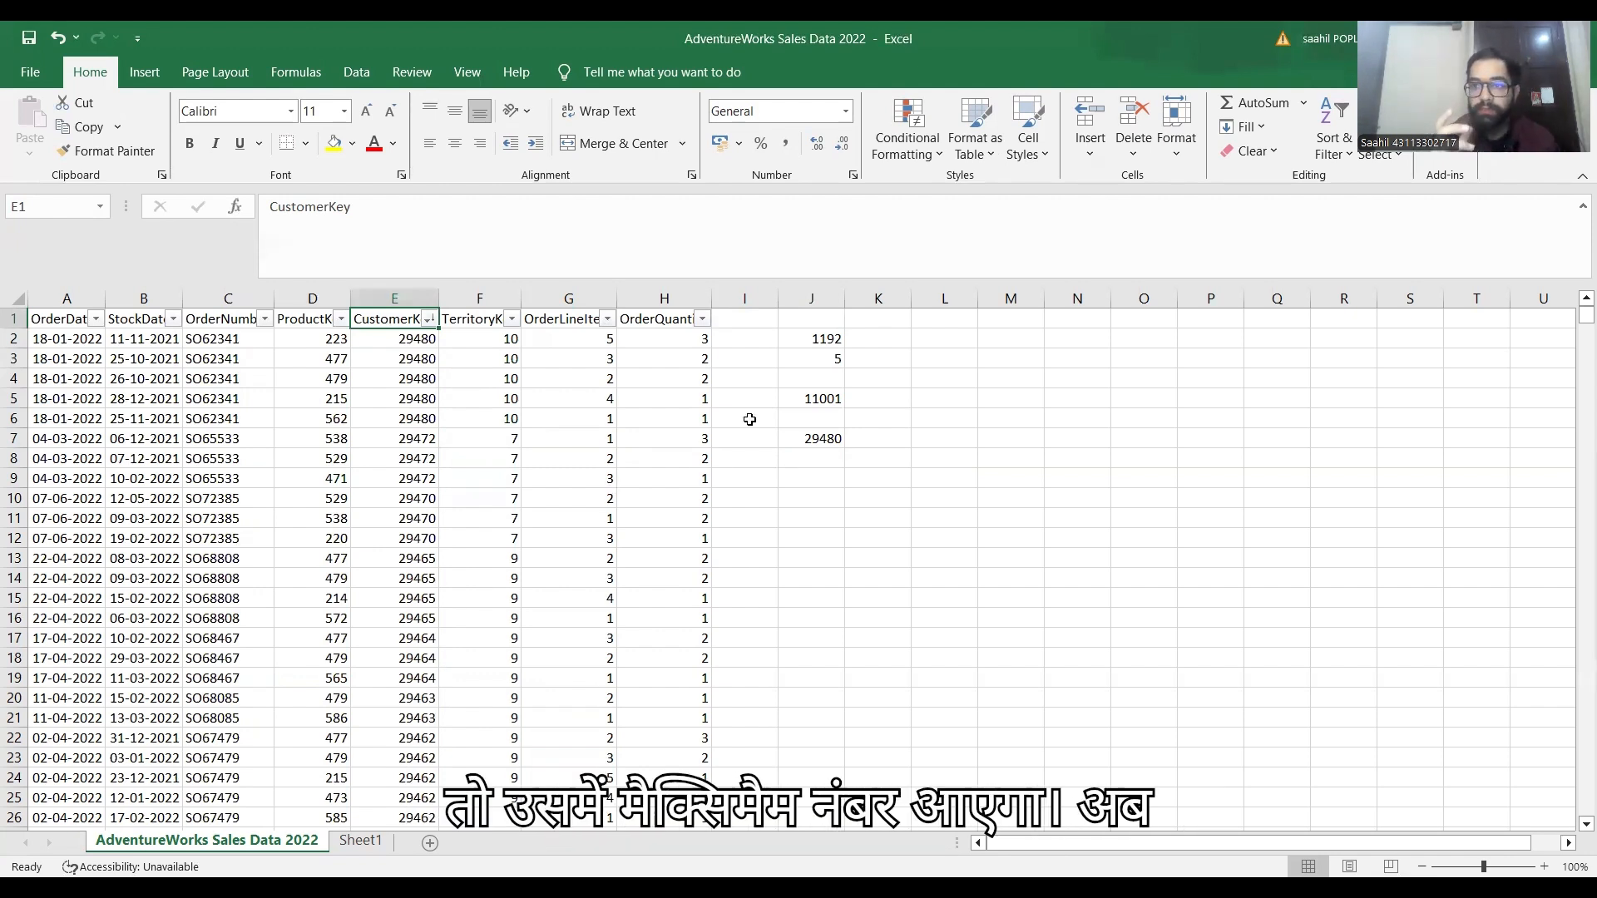
{"action": "left_click", "coordinate": [402, 343]}
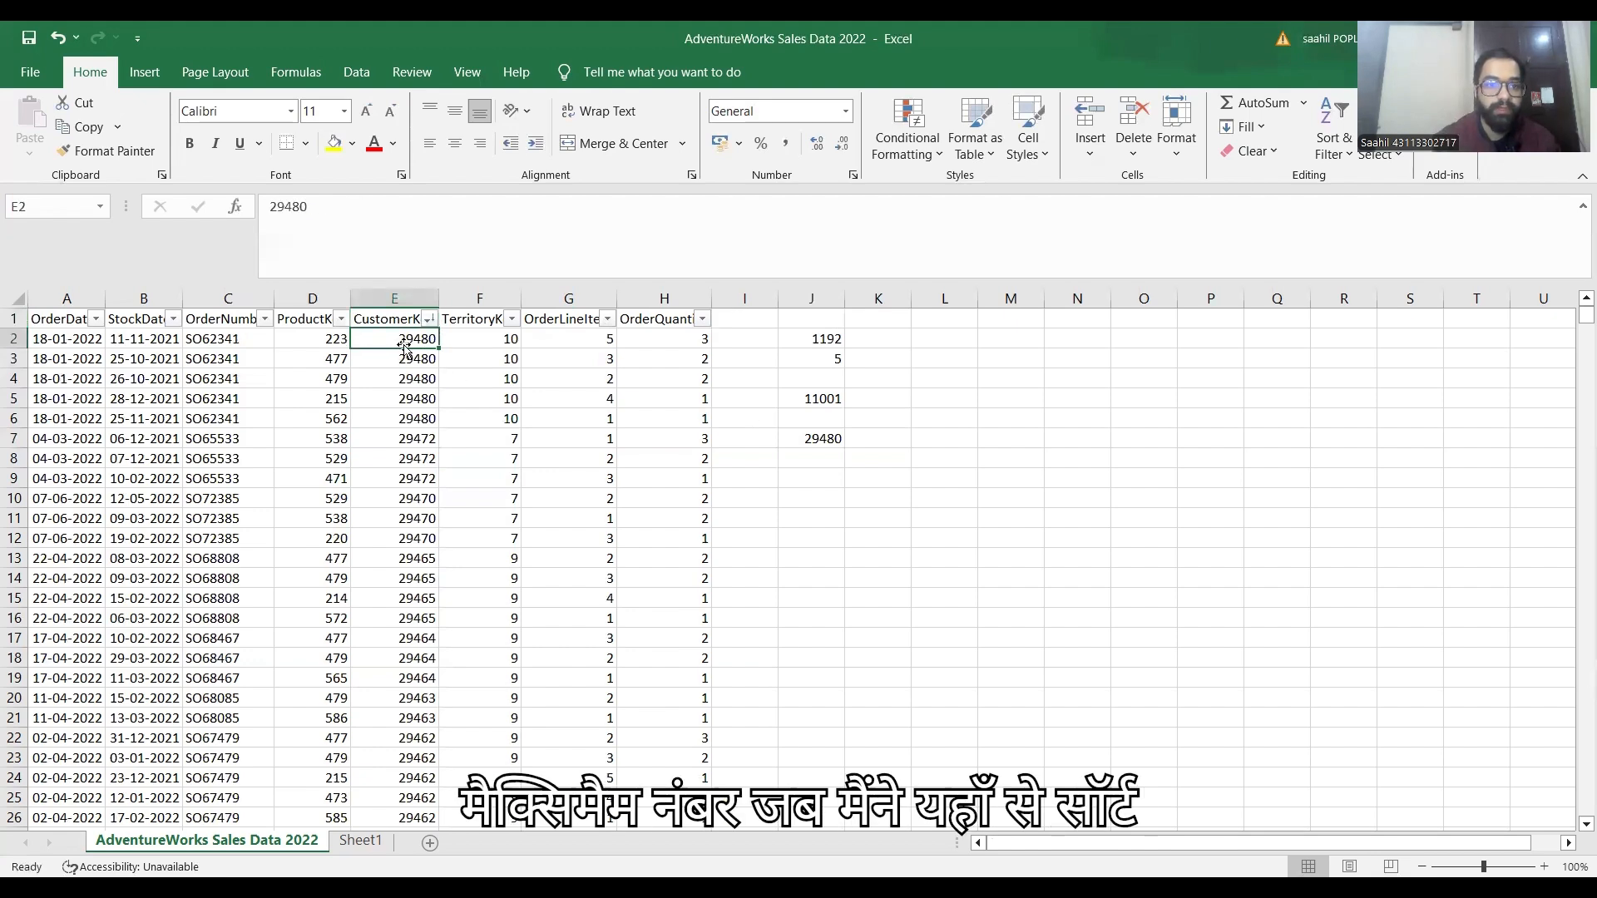
{"action": "left_click", "coordinate": [428, 321]}
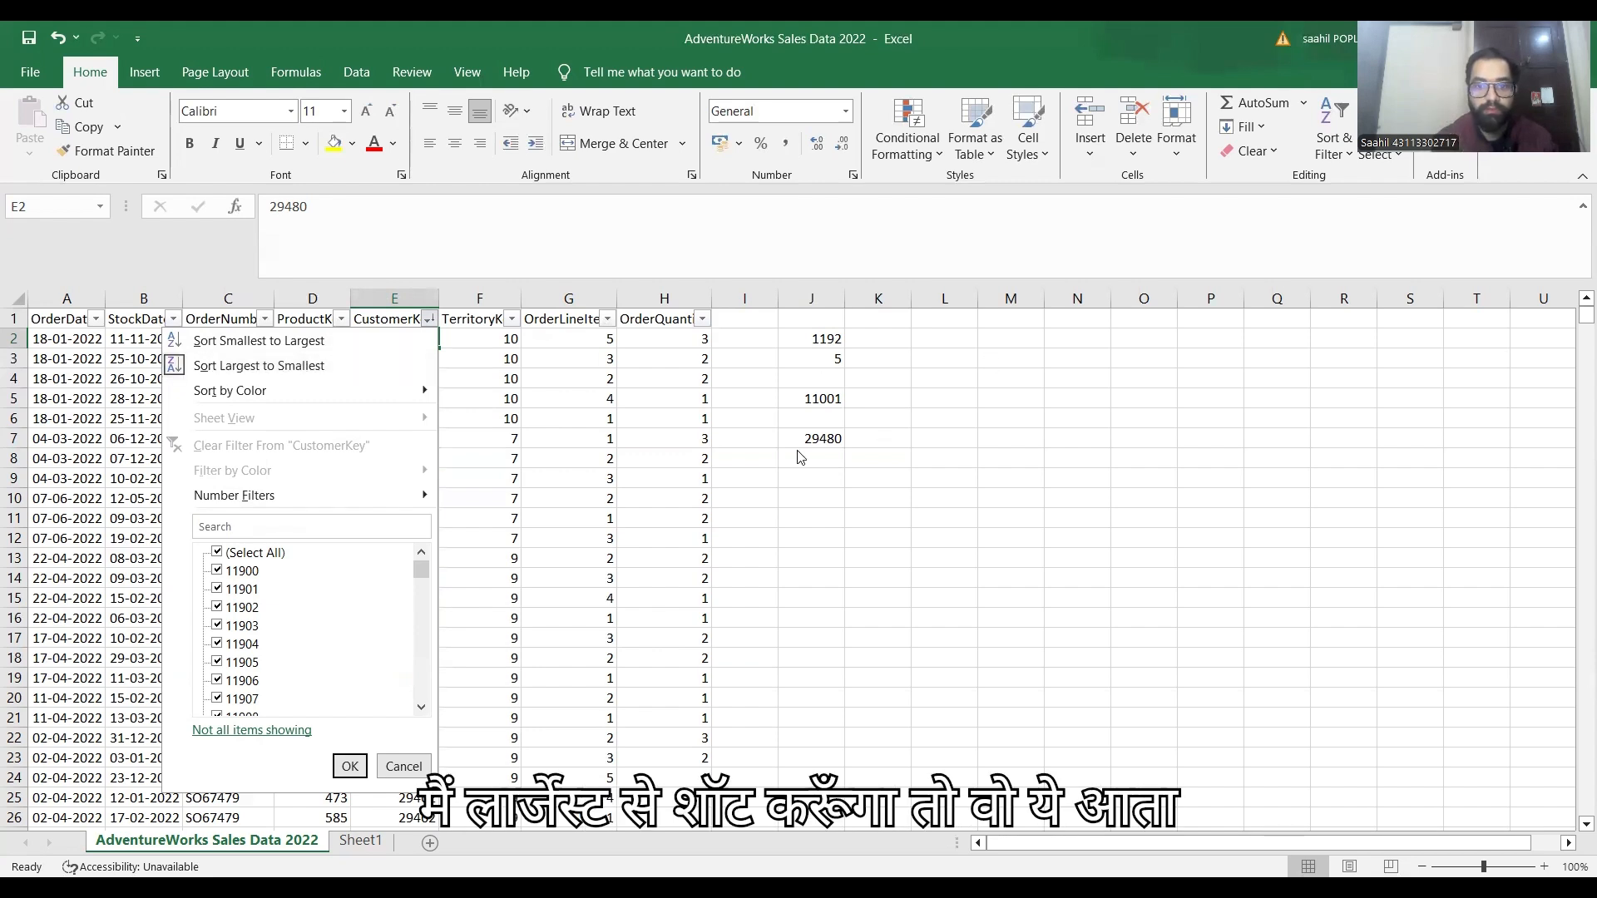
{"action": "left_click", "coordinate": [826, 425]}
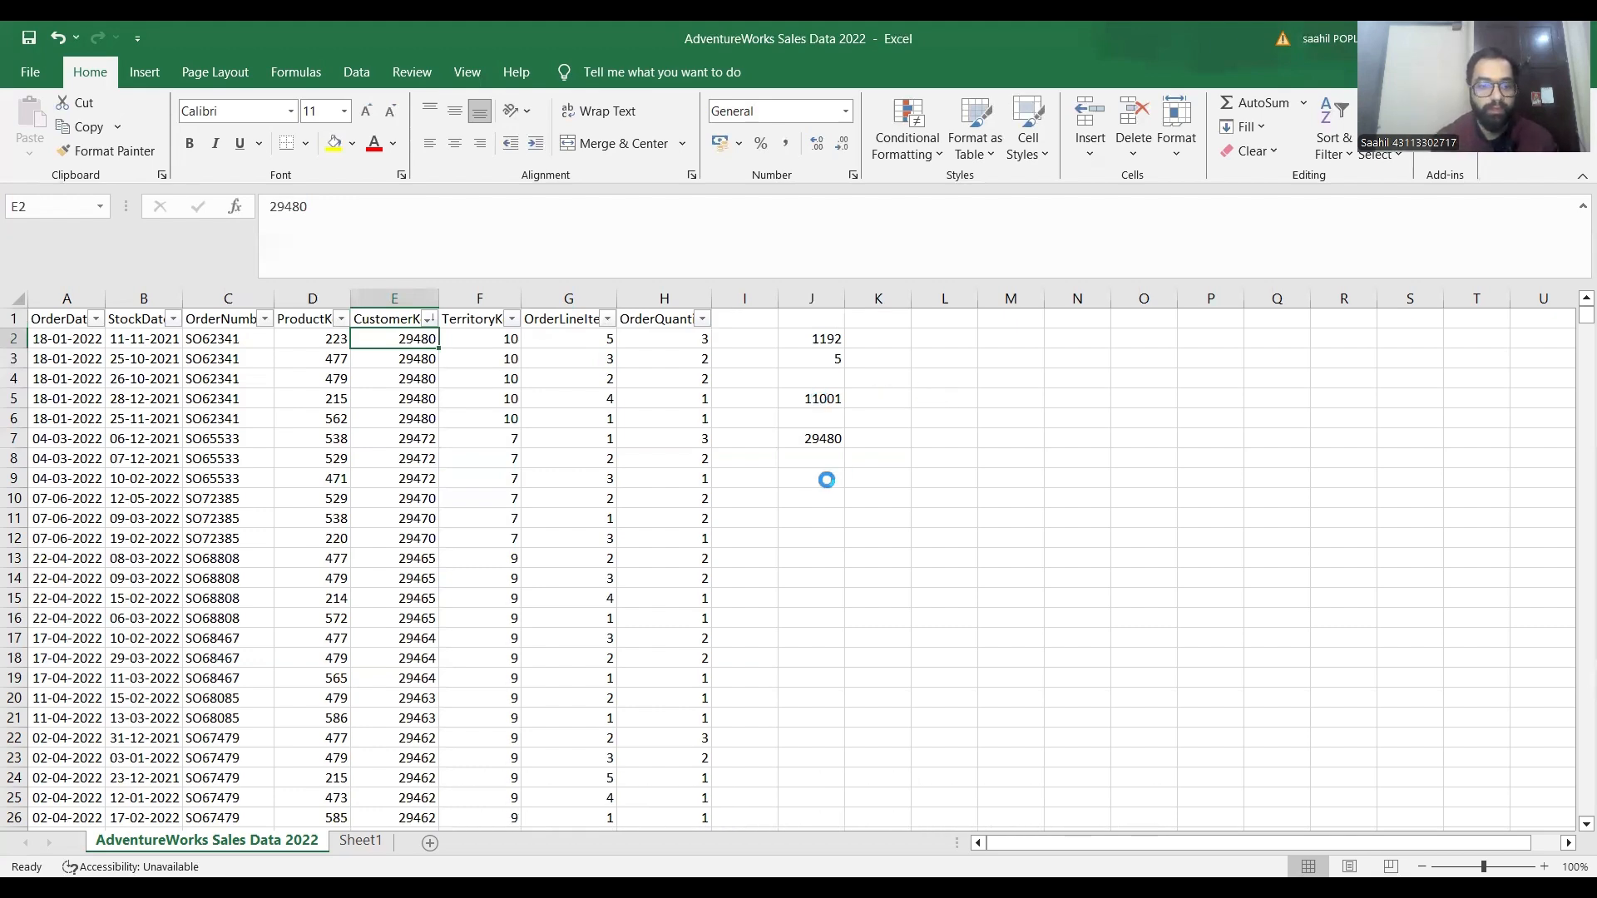
Step: Add Max to the function list in cell B3 of Sheet1 and return to the AdventureWorks Sales Data 2022 sheet
{"action": "left_click", "coordinate": [361, 842]}
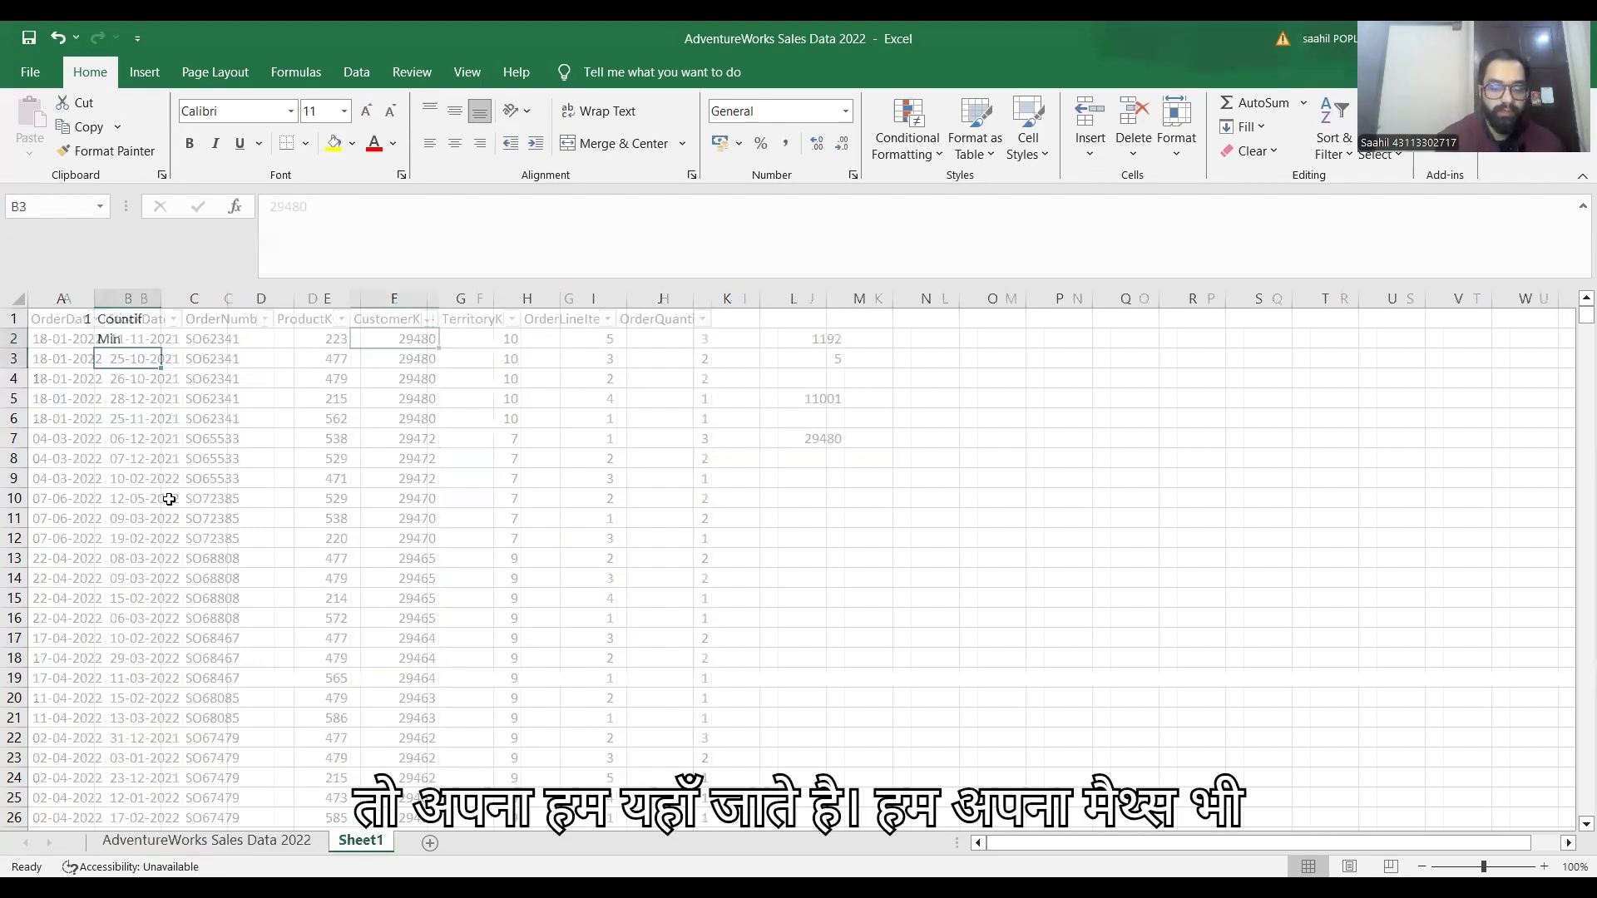
{"action": "type", "text": "Max"}
{"action": "key", "text": "Return"}
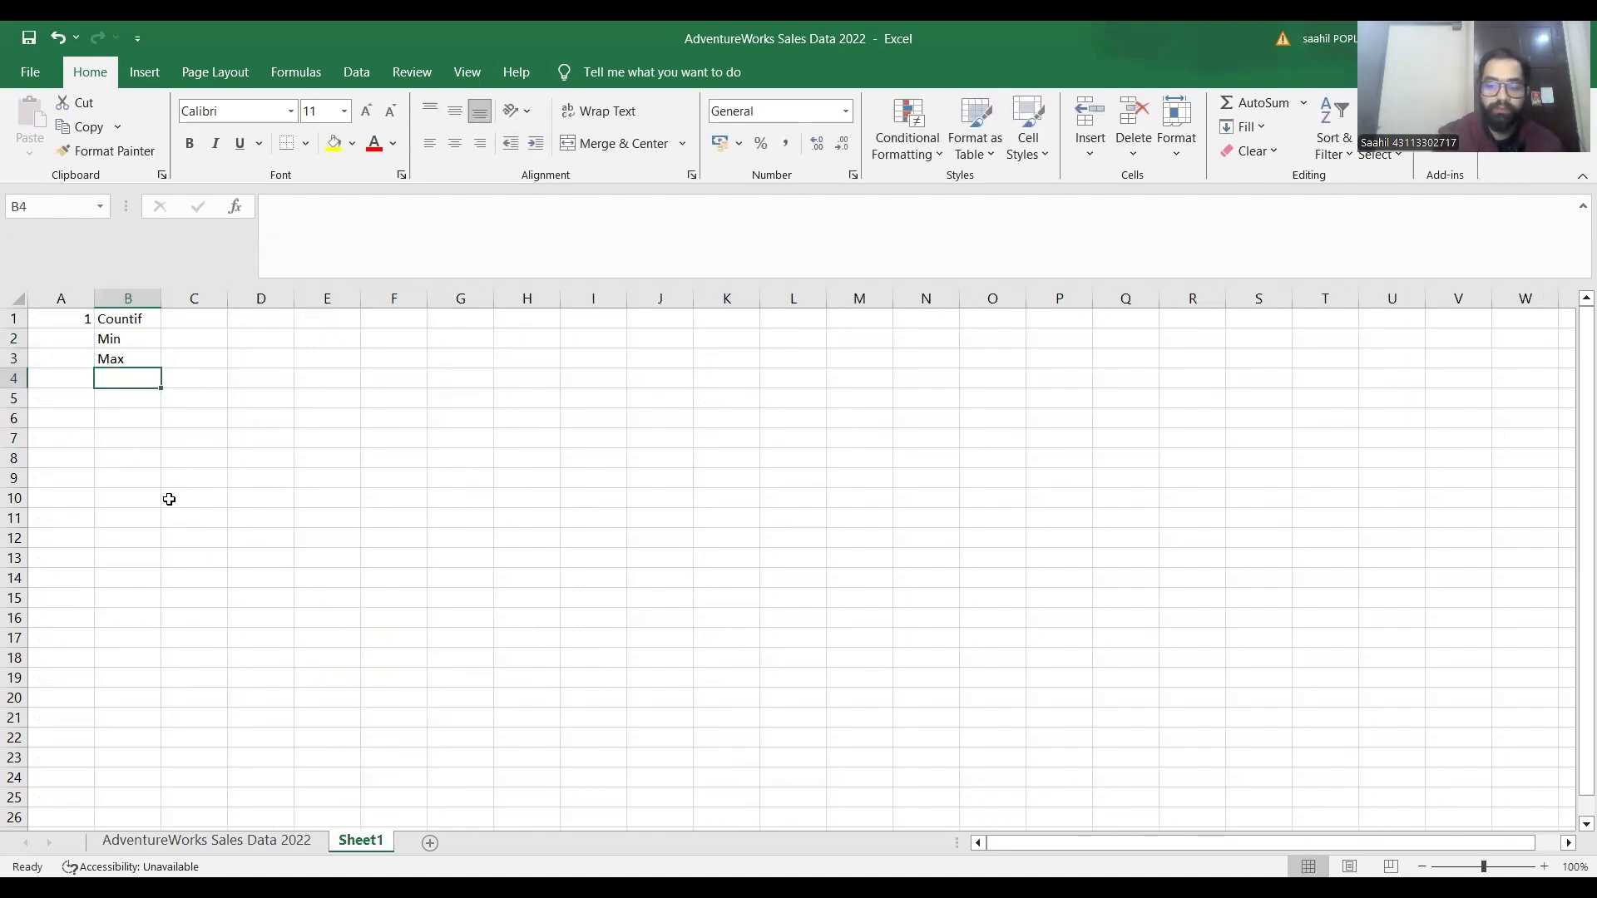
{"action": "key", "text": "ctrl+Page_Up"}
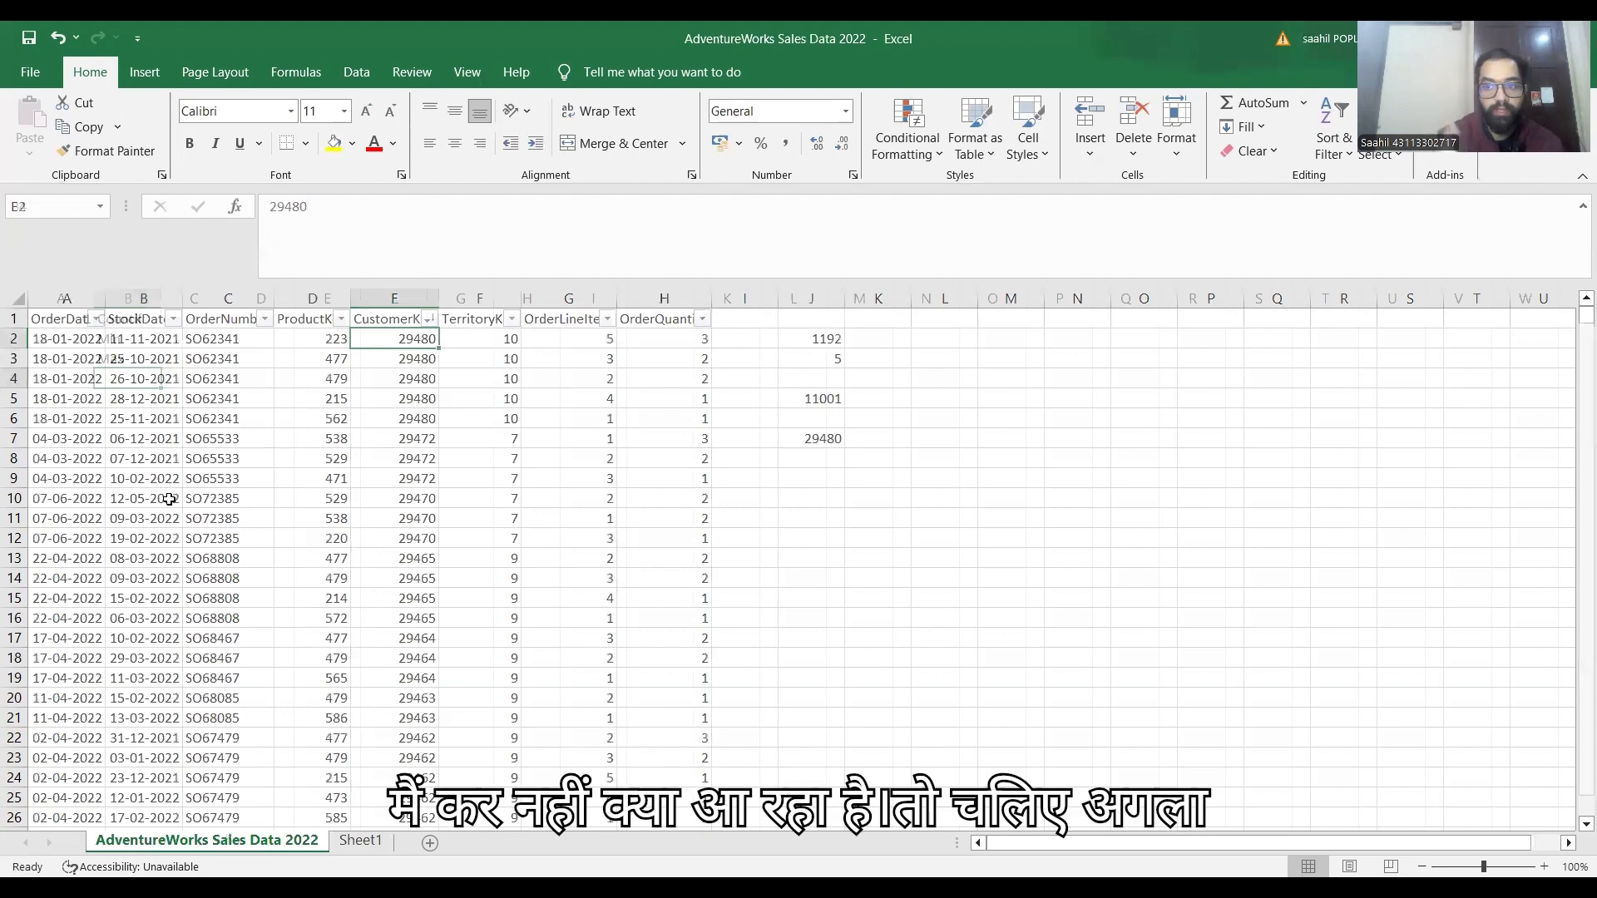
{"action": "key", "text": "Right"}
{"action": "key", "text": "Right"}
{"action": "key", "text": "Right"}
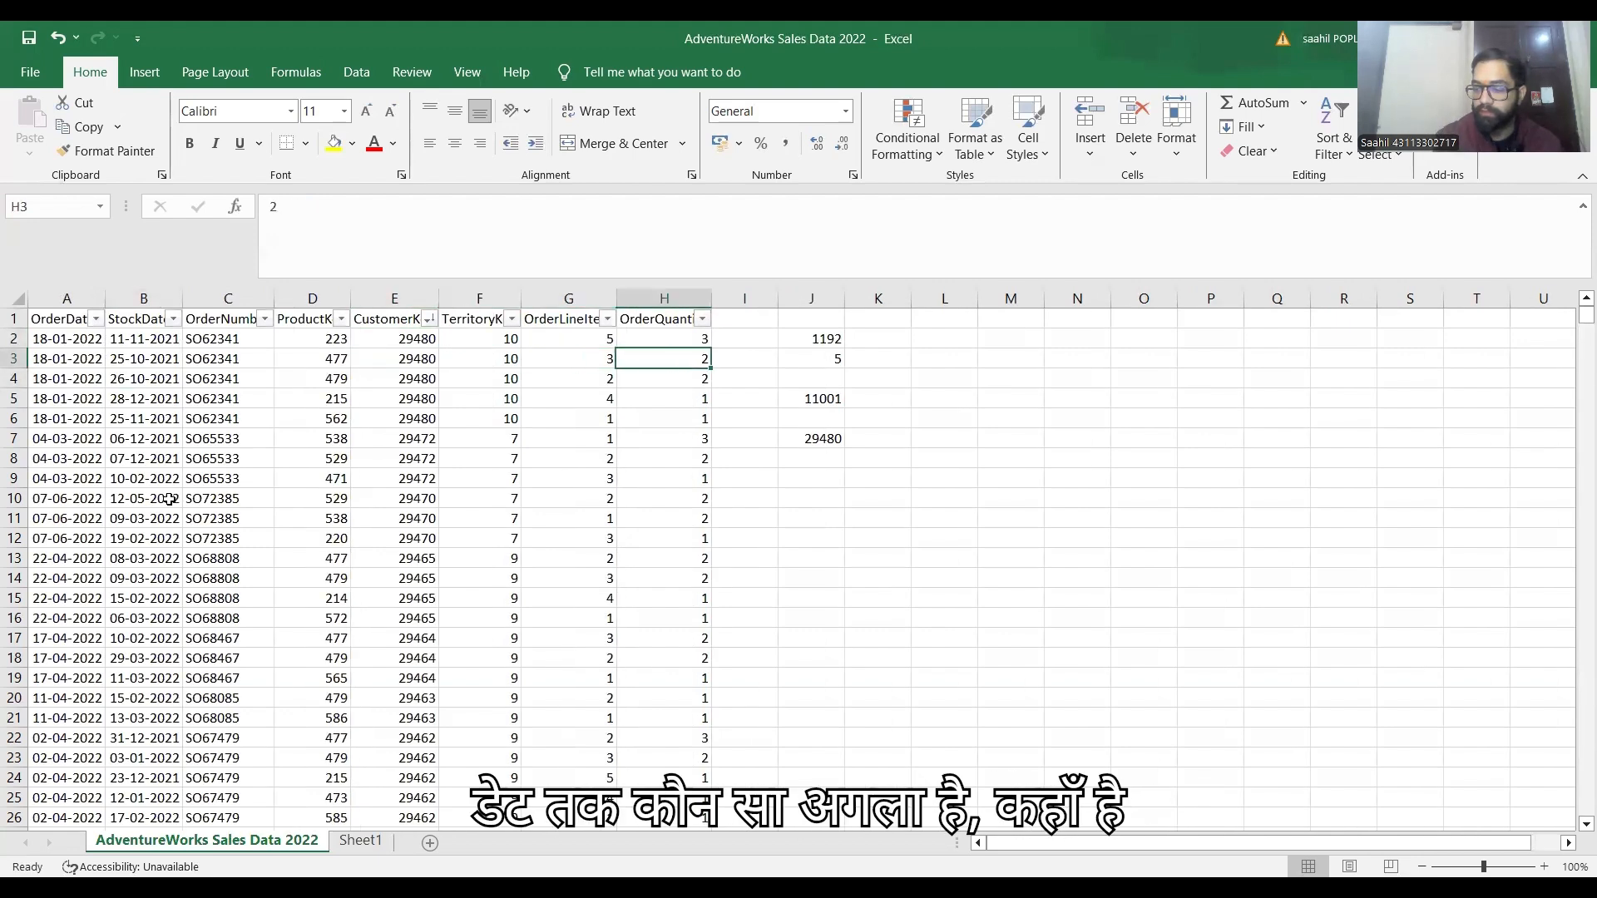
{"action": "key", "text": "Down"}
{"action": "key", "text": "Down"}
{"action": "key", "text": "Down"}
{"action": "key", "text": "Down"}
{"action": "key", "text": "Down"}
{"action": "key", "text": "Down"}
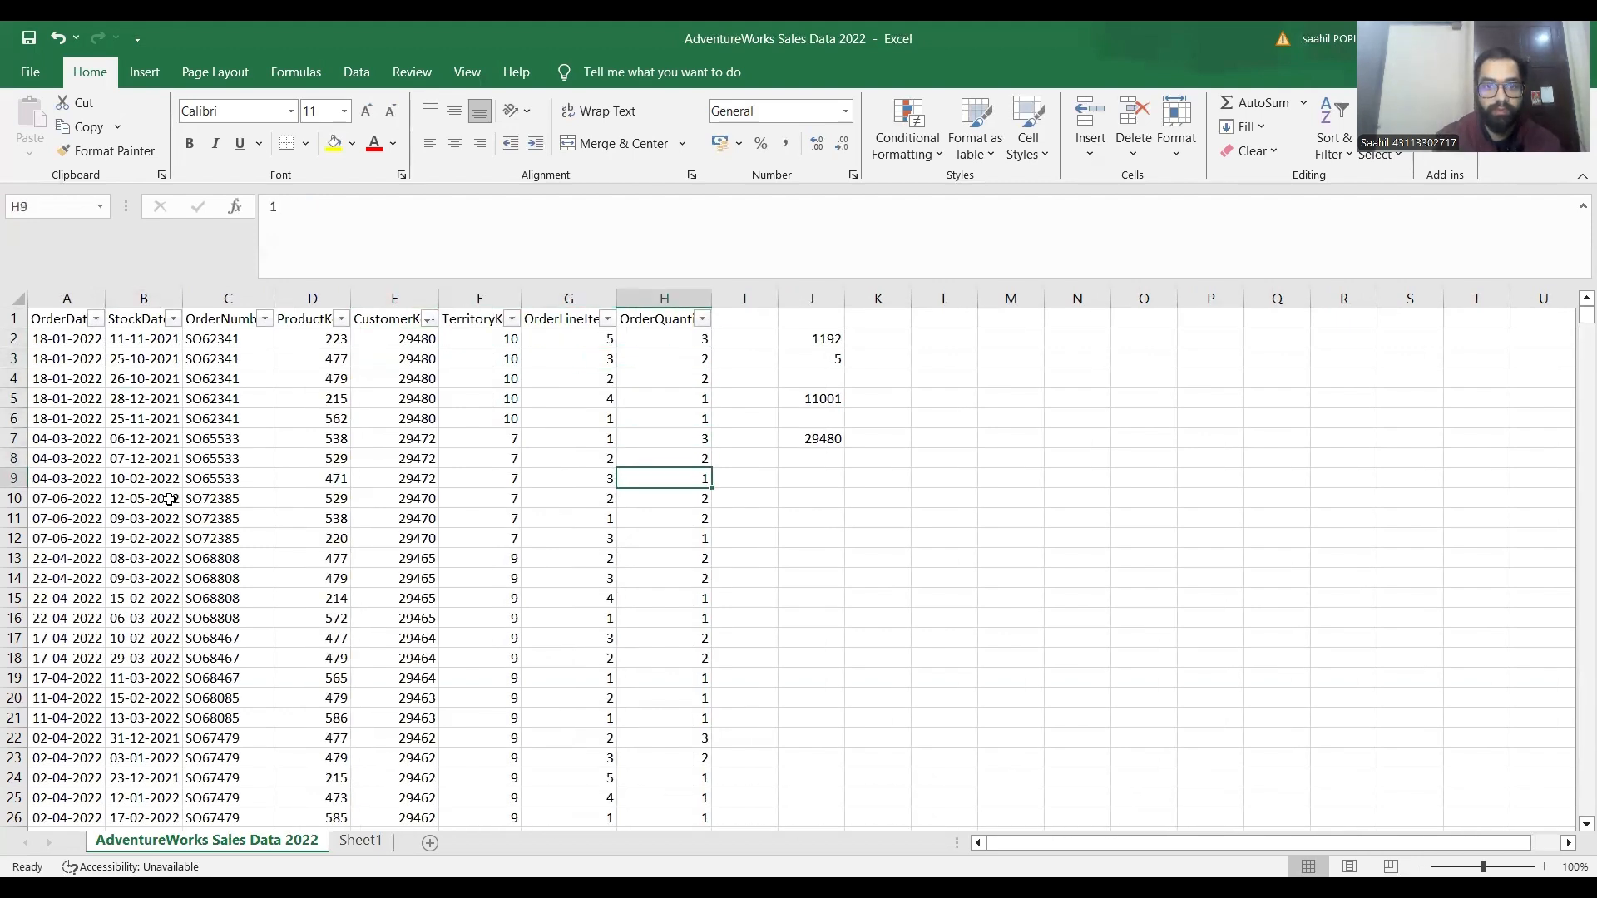
{"action": "key", "text": "Right"}
{"action": "key", "text": "Right"}
{"action": "type", "text": "="}
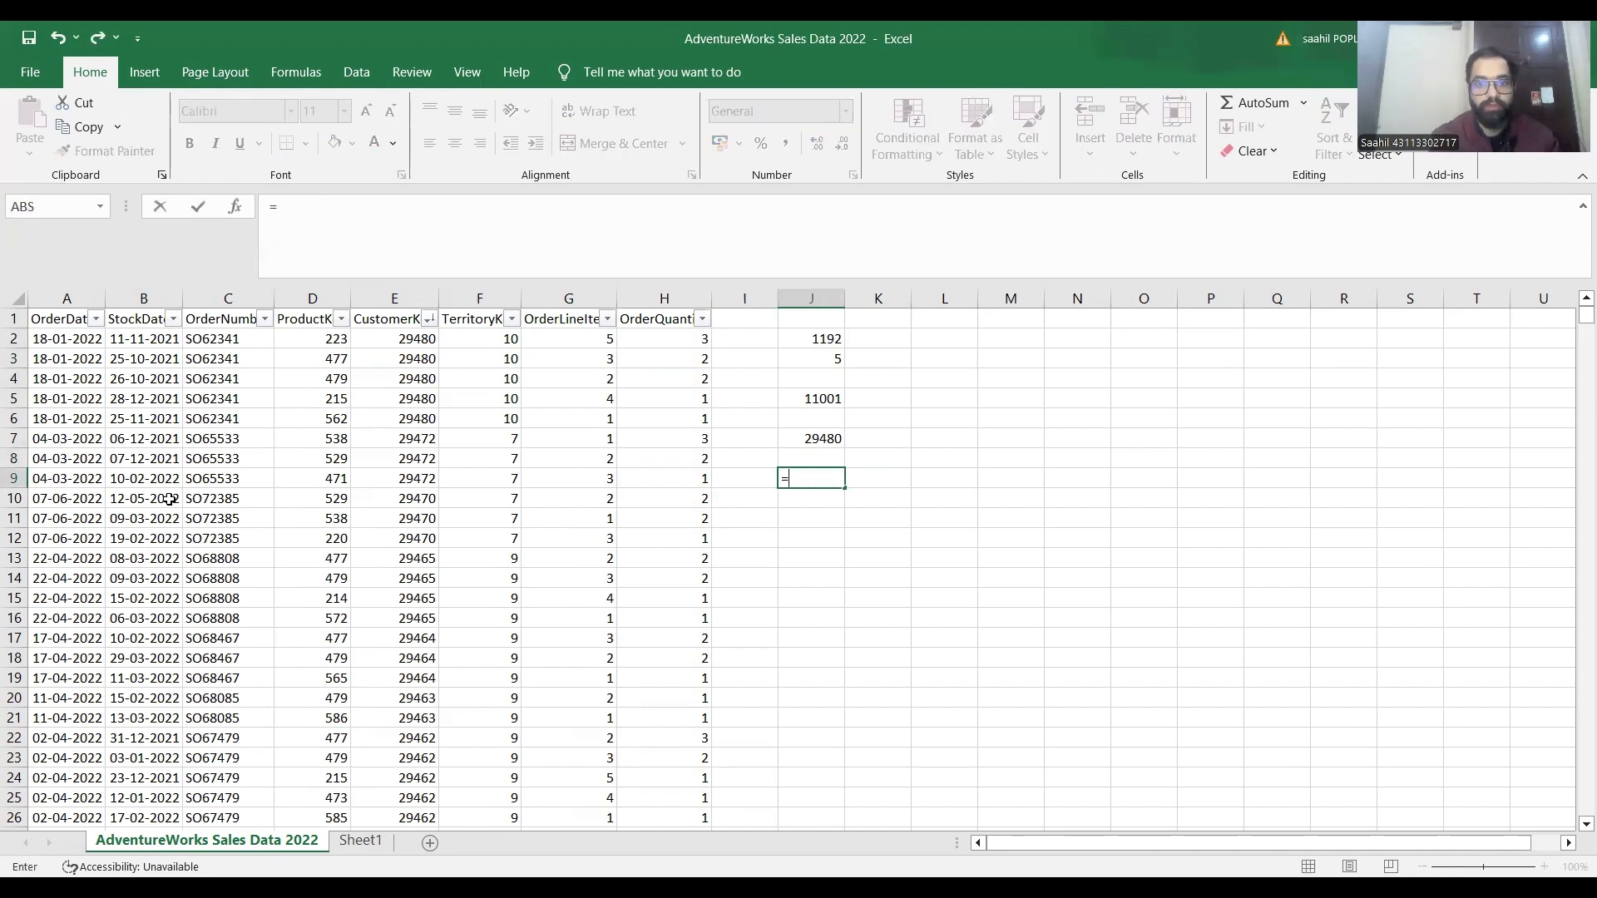
{"action": "type", "text": "Rou"}
{"action": "key", "text": "Tab"}
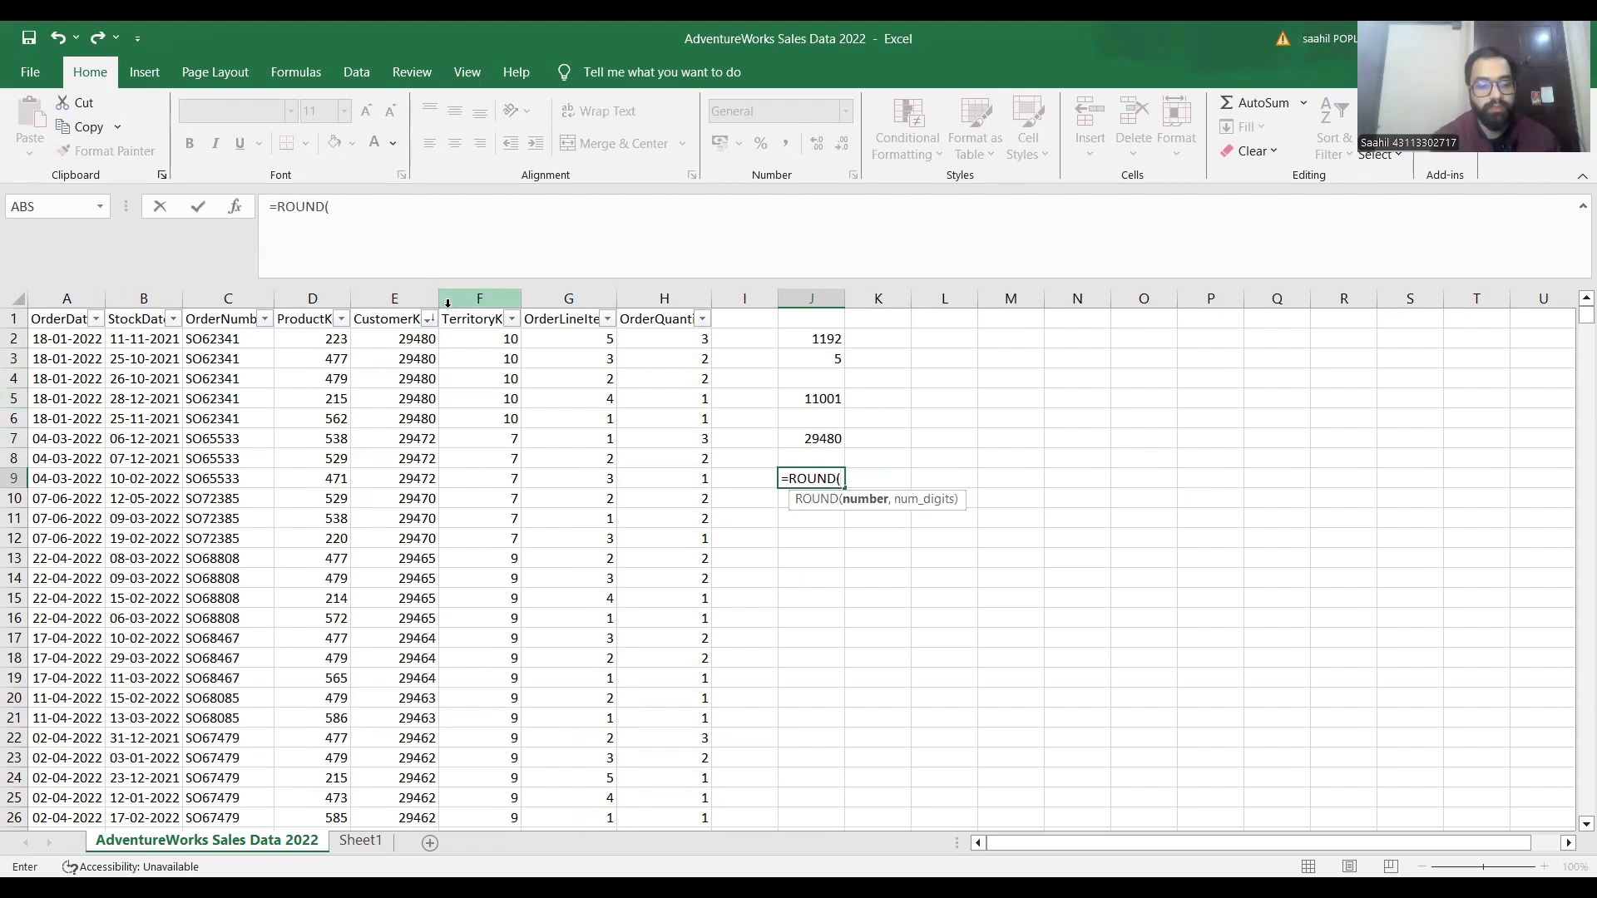
{"action": "key", "text": "Escape"}
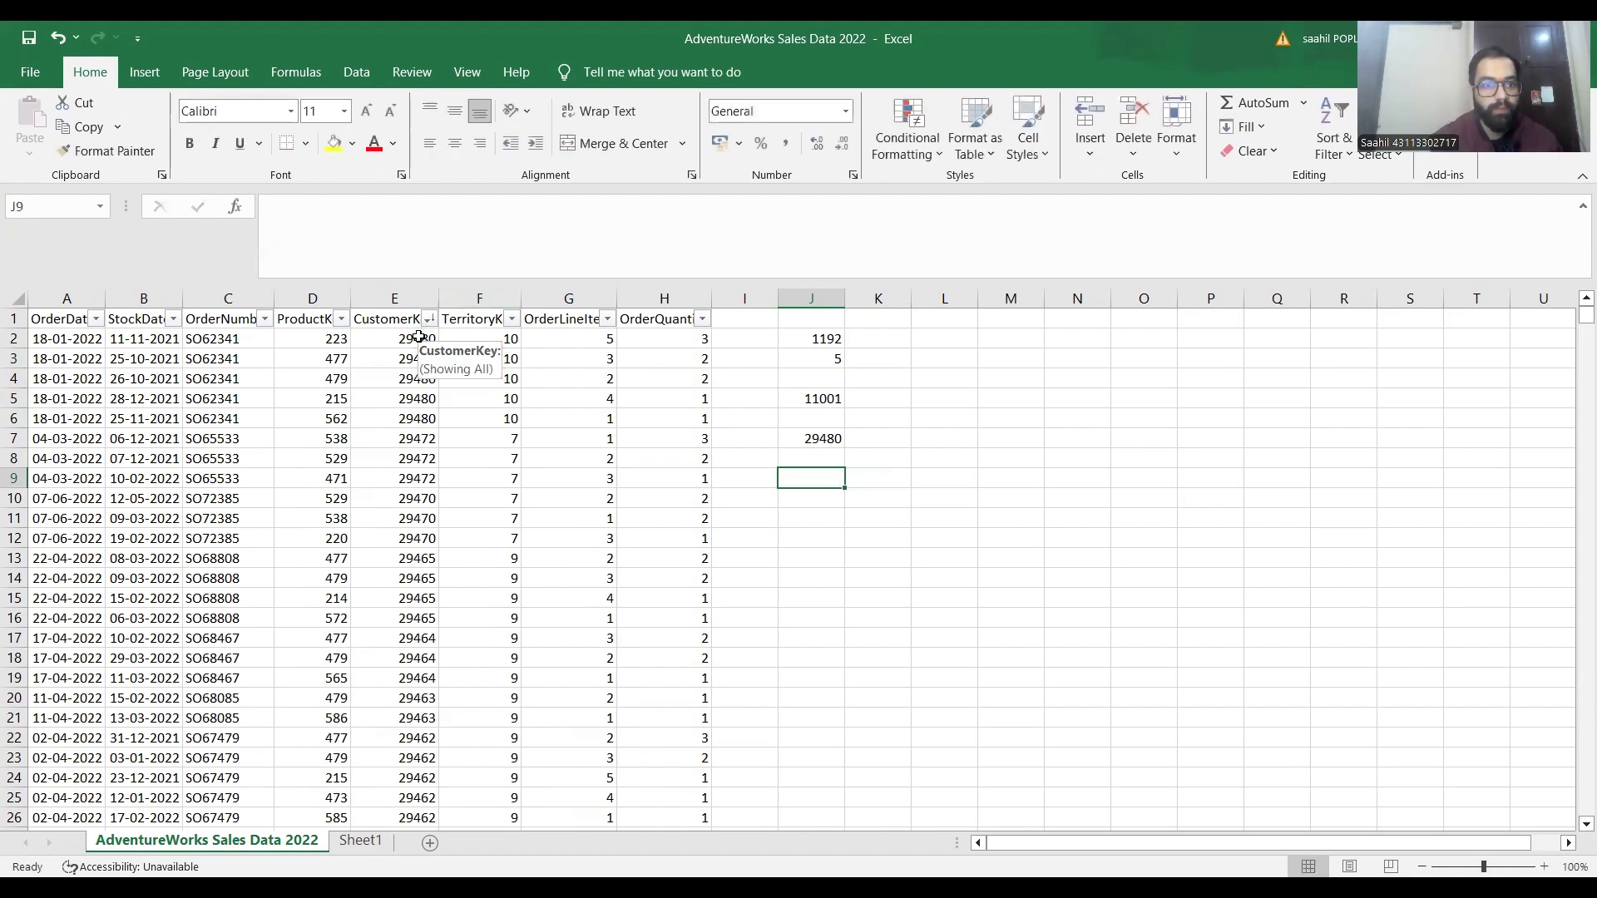
Step: Append the decimals .11 to the customer key in E2 and .233 to the one in E3
{"action": "left_click", "coordinate": [419, 337]}
{"action": "left_click", "coordinate": [370, 208]}
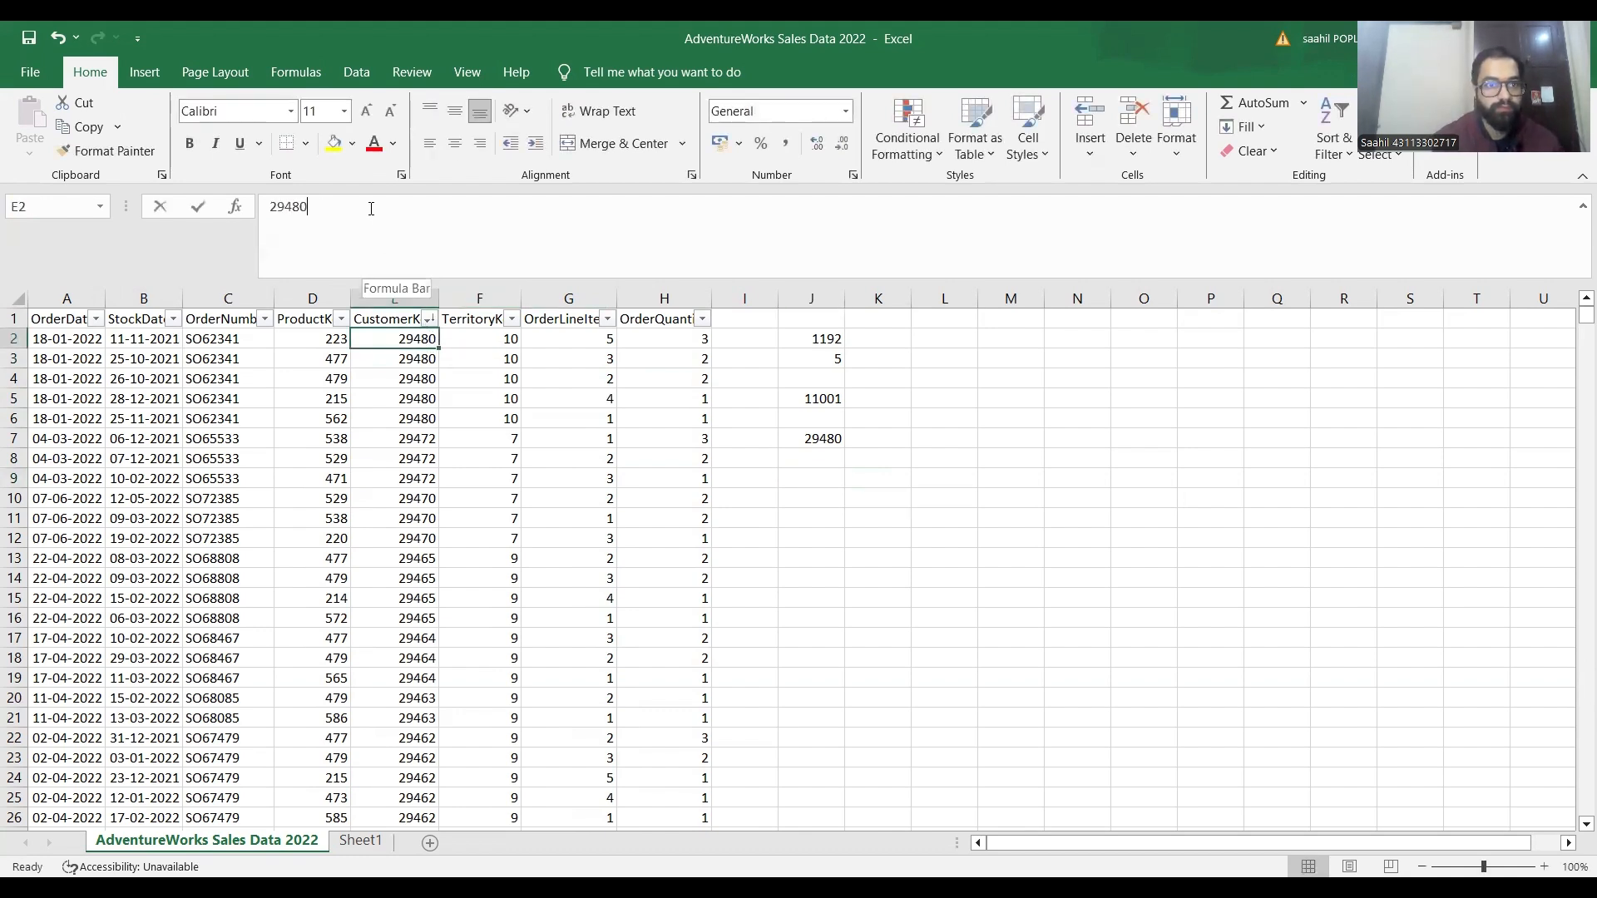
{"action": "type", "text": ".11"}
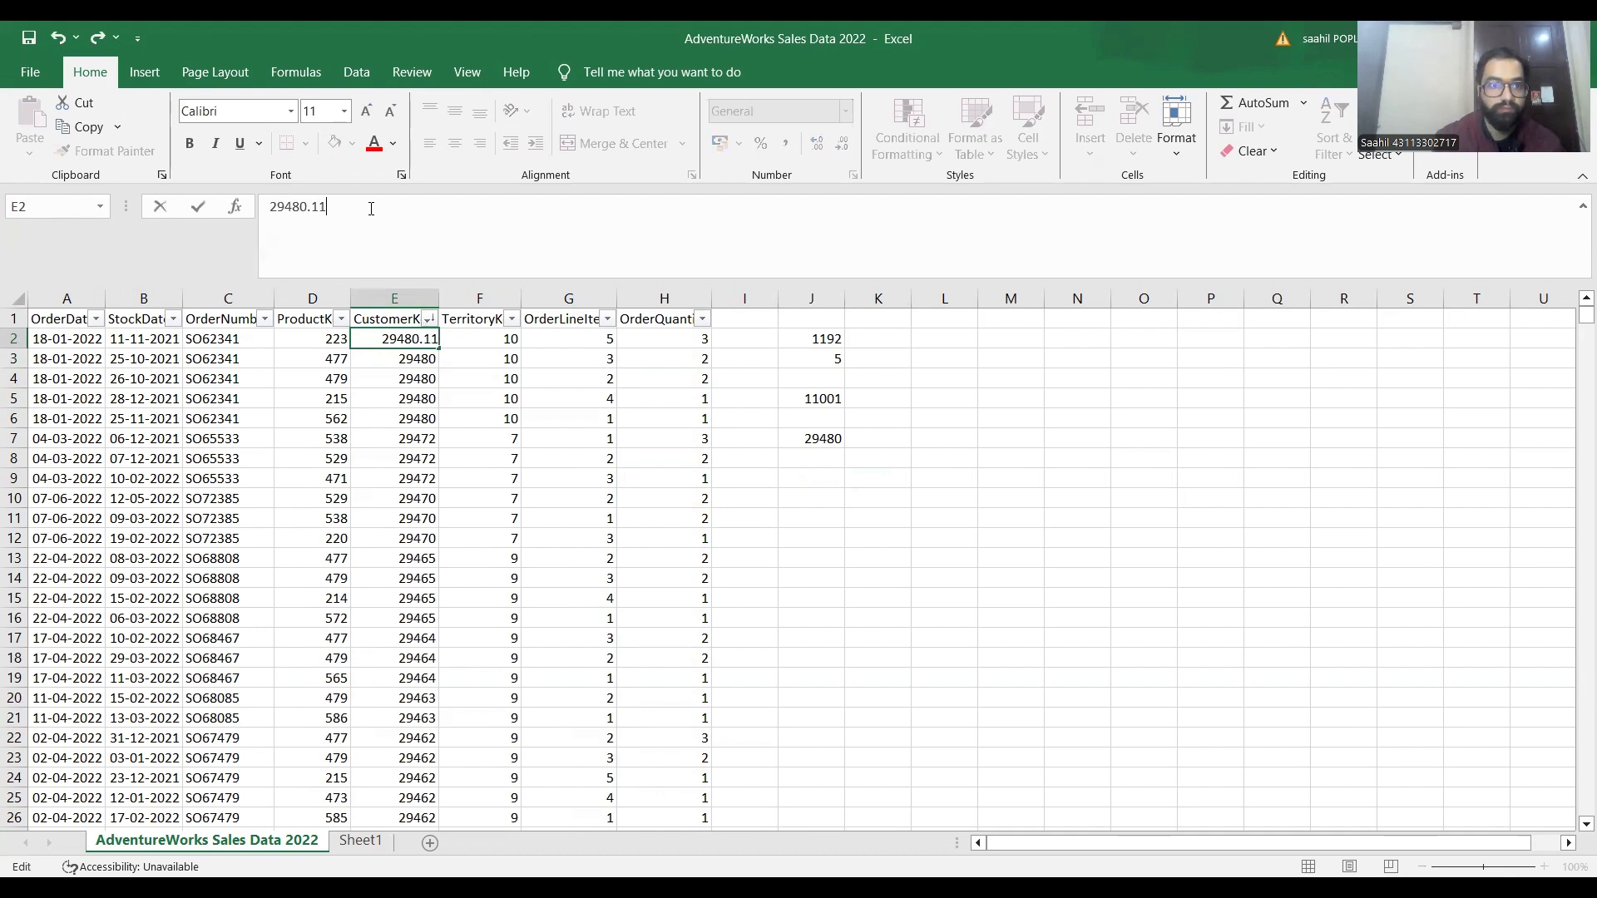
{"action": "key", "text": "Return"}
{"action": "key", "text": "Up"}
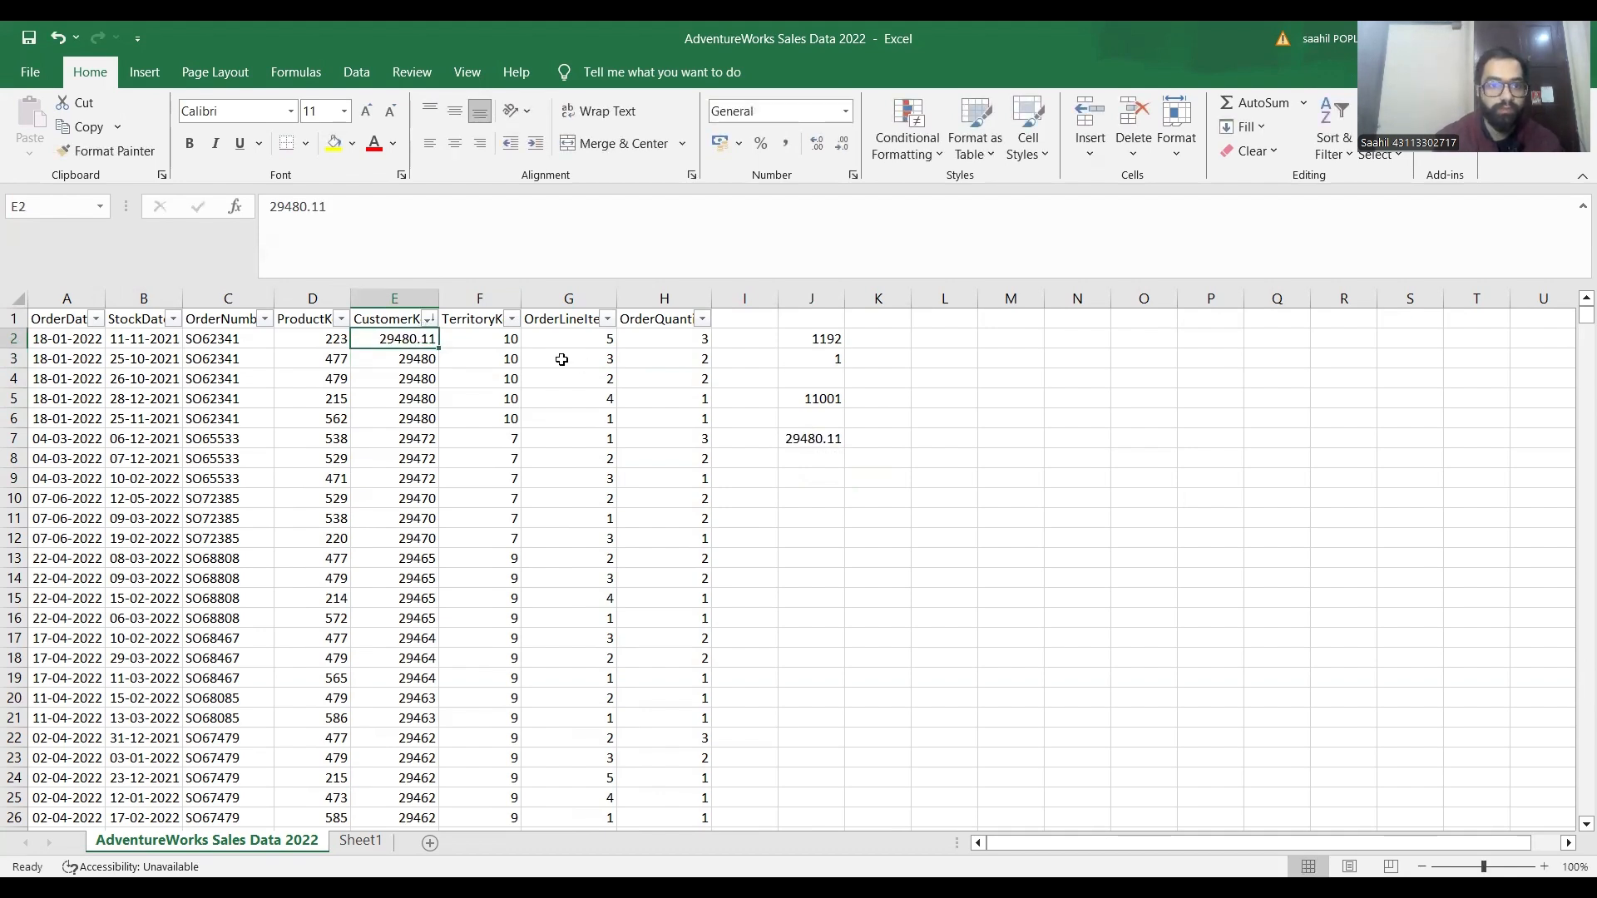
{"action": "key", "text": "Down"}
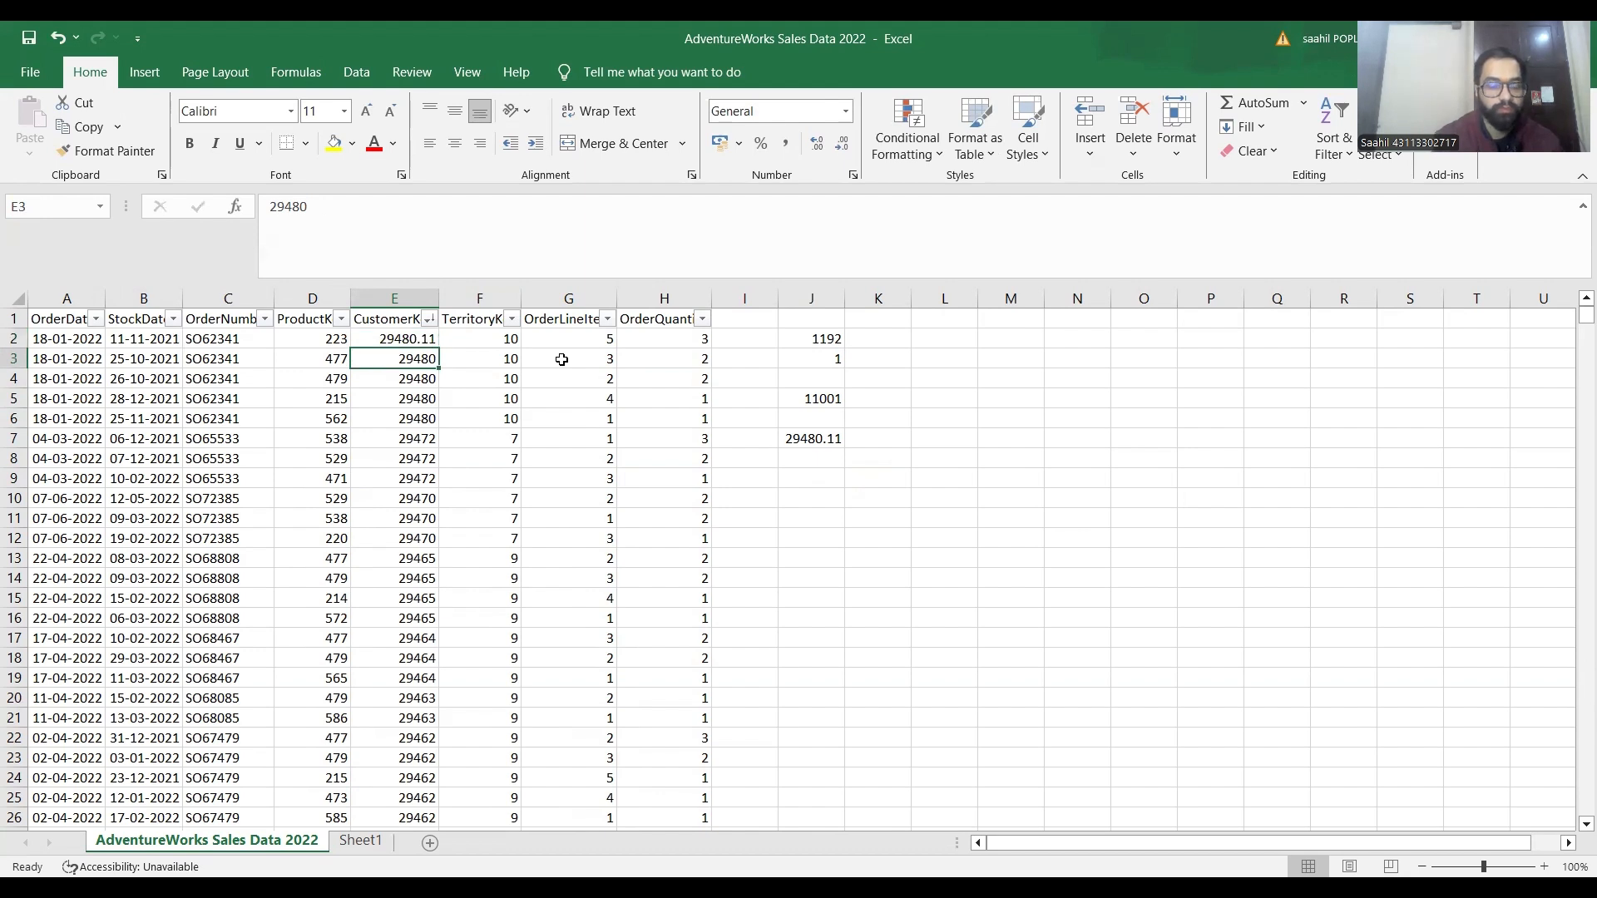
{"action": "left_click", "coordinate": [504, 215]}
{"action": "type", "text": "."}
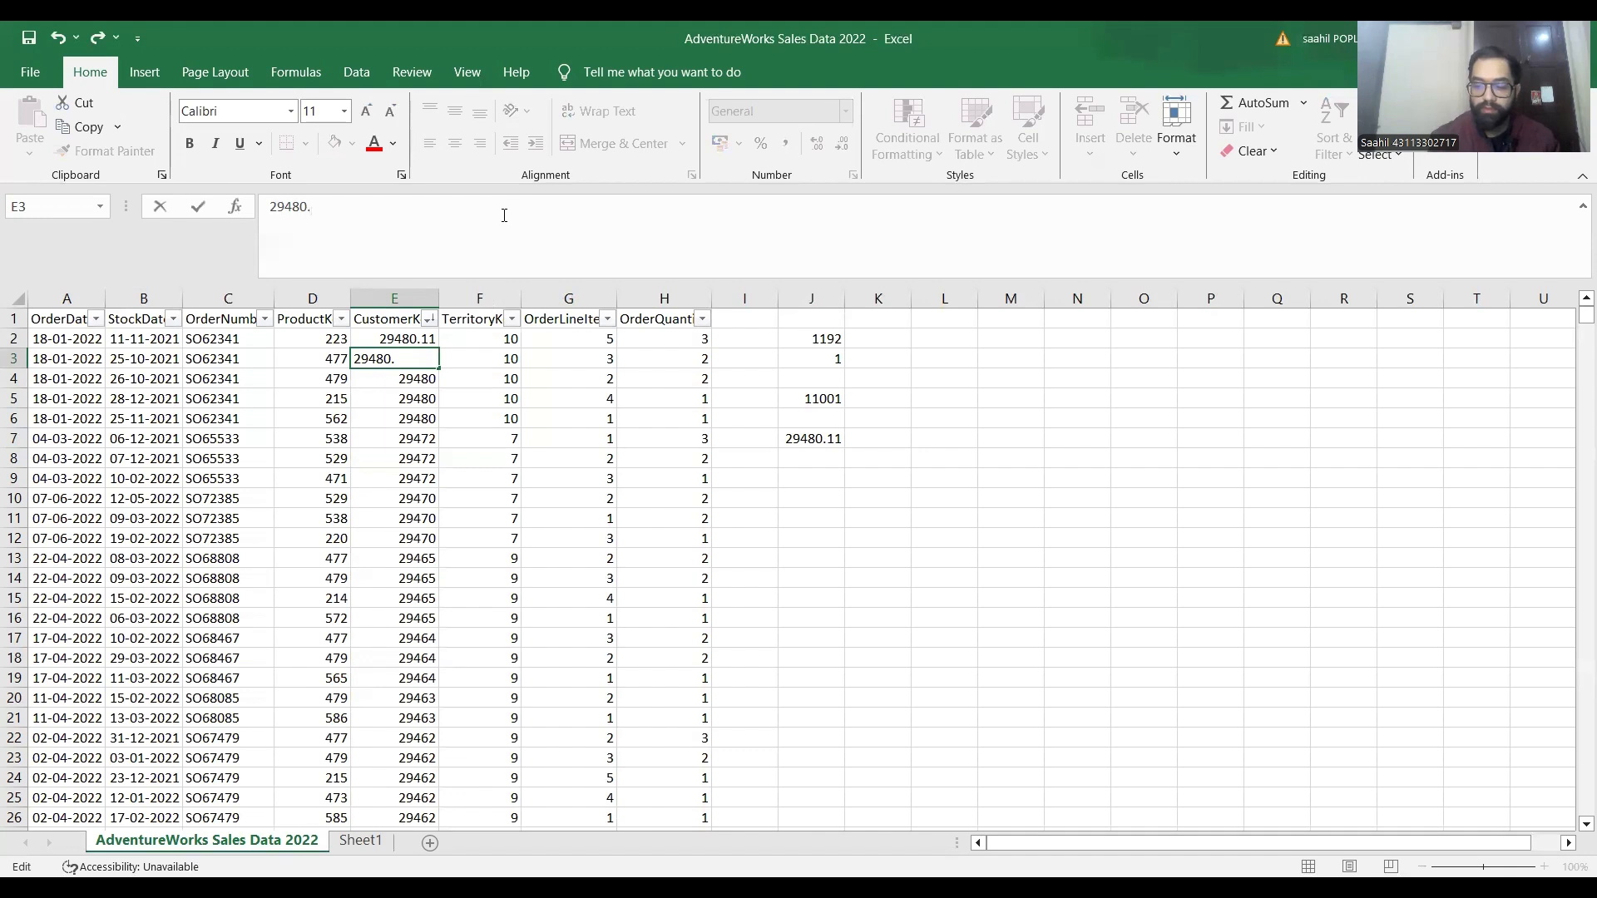
{"action": "type", "text": "233"}
{"action": "key", "text": "Return"}
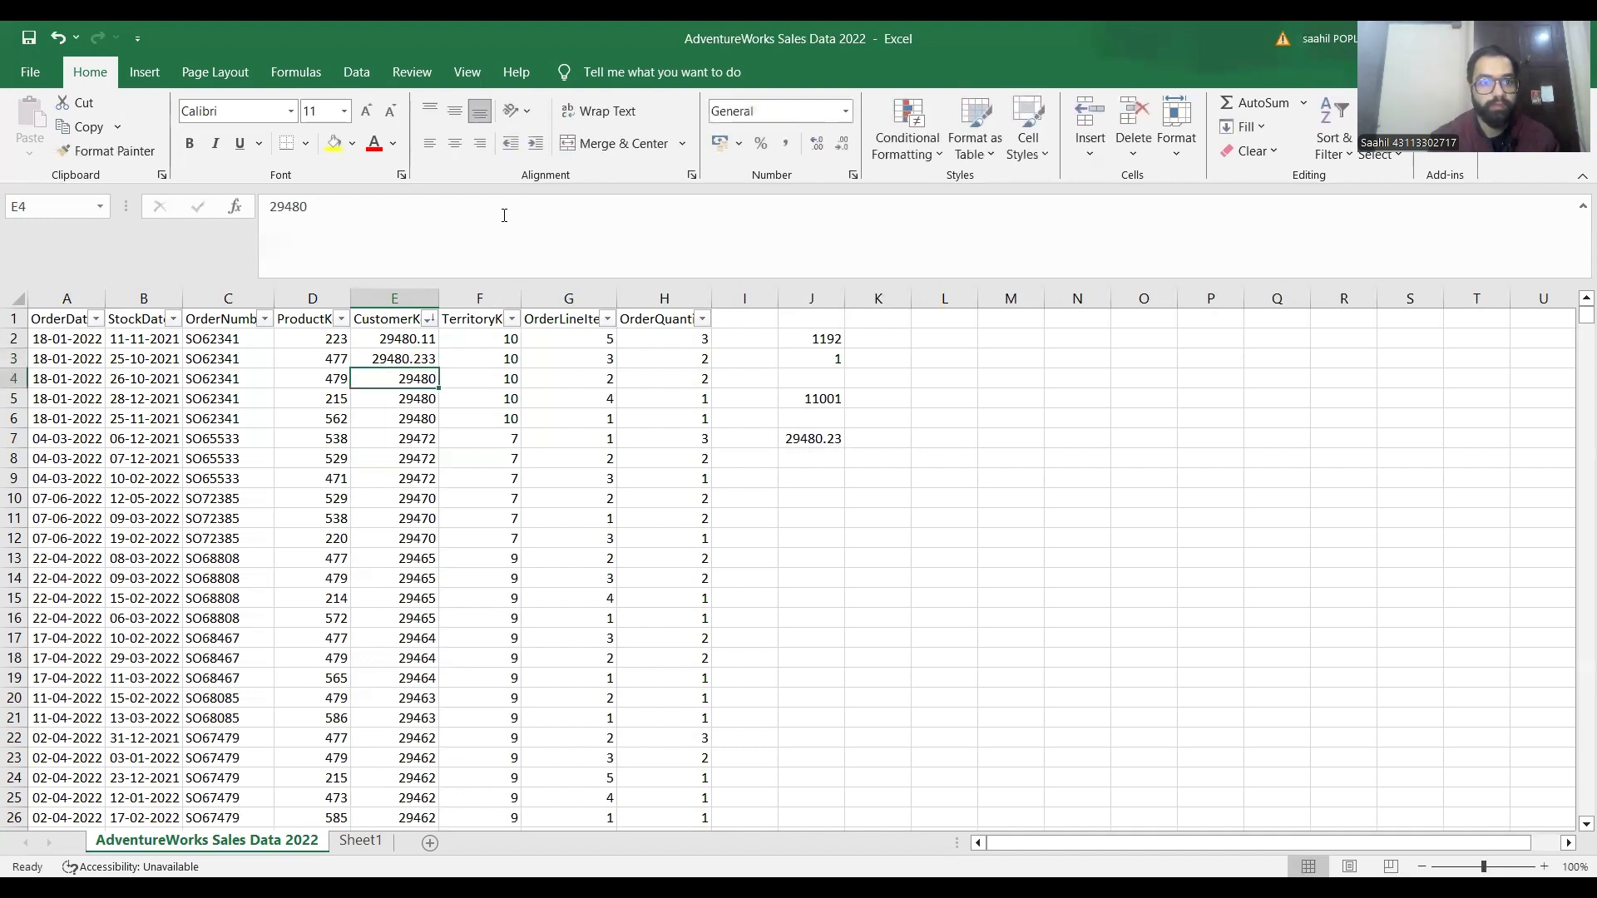
Step: Append the decimal .1 to the customer key in E4 and .5 to the one in E5
{"action": "left_click", "coordinate": [504, 215]}
{"action": "type", "text": ".10000"}
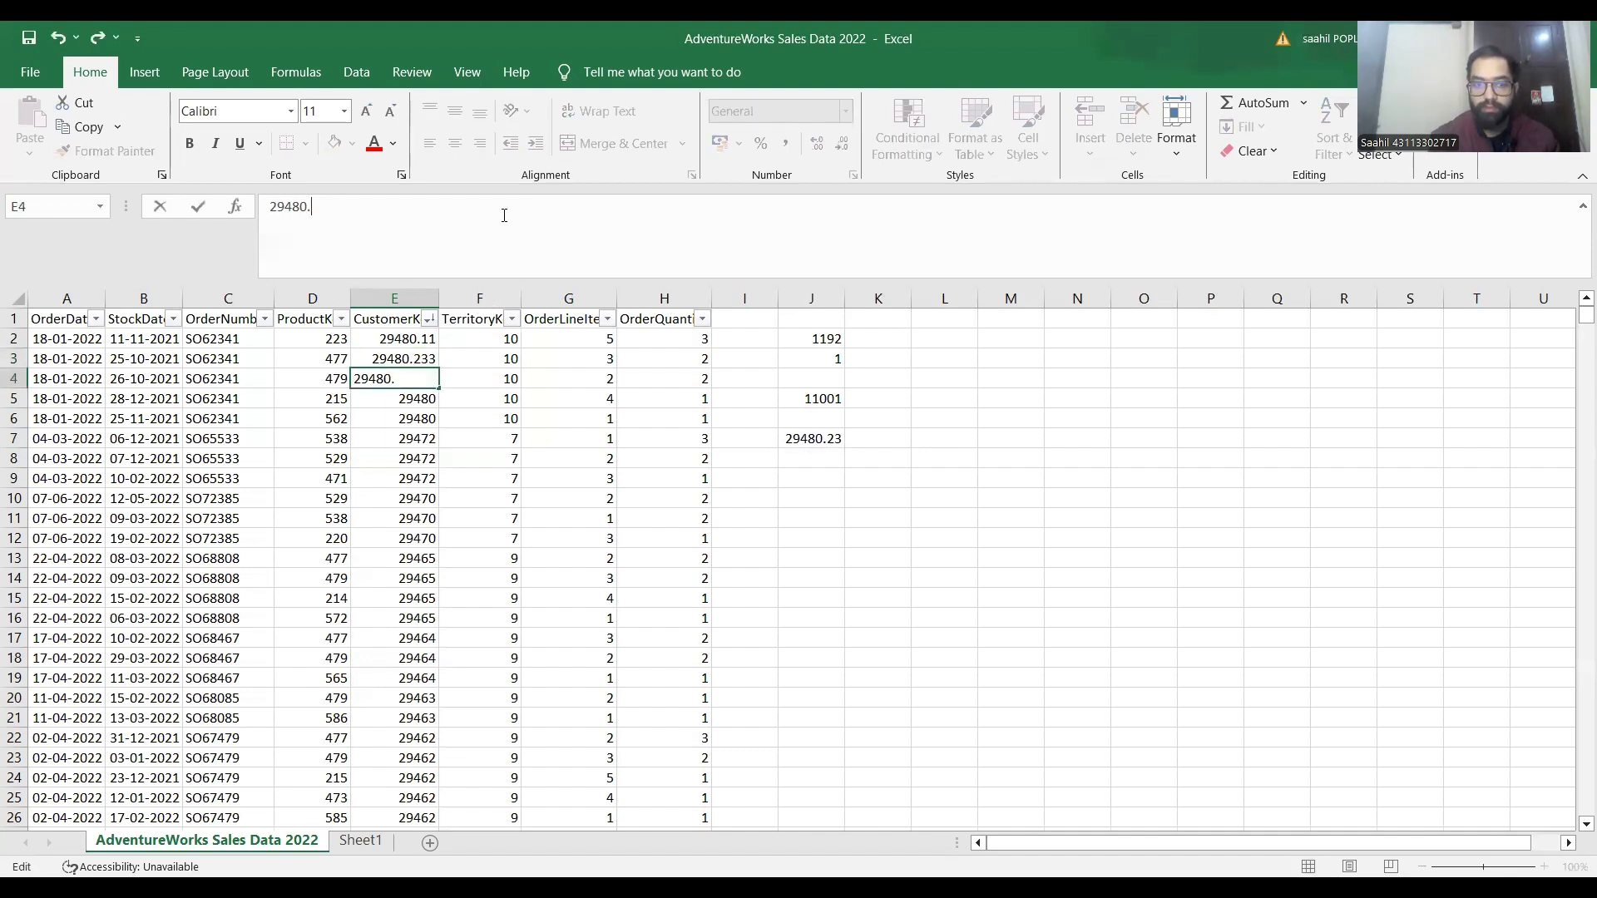
{"action": "key", "text": "ctrl+Return"}
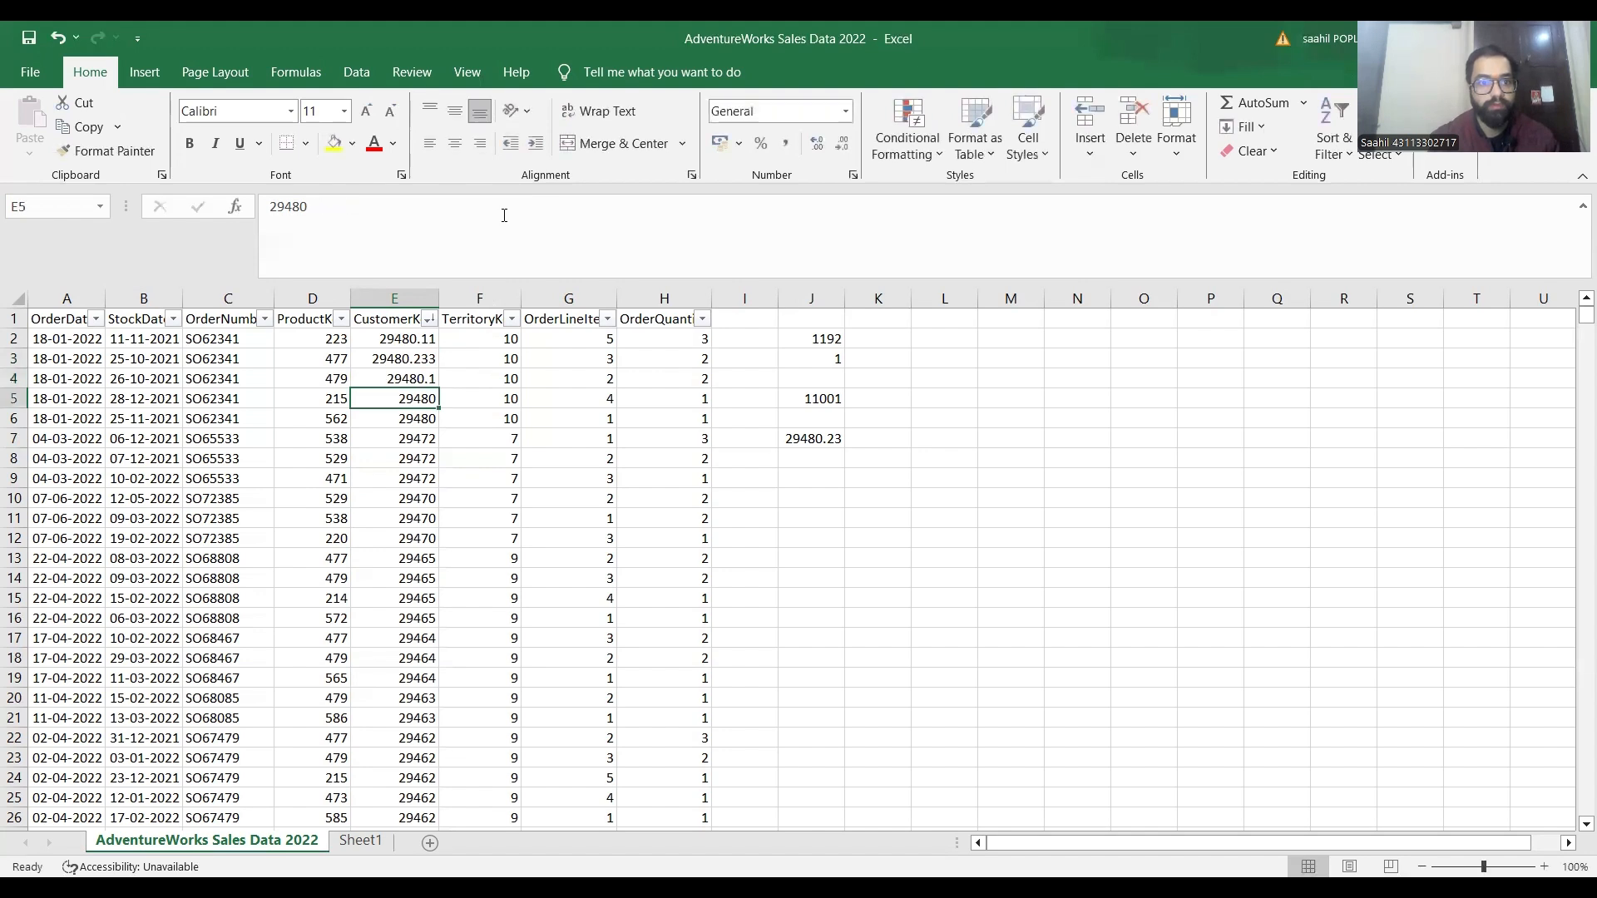
{"action": "left_click", "coordinate": [504, 216]}
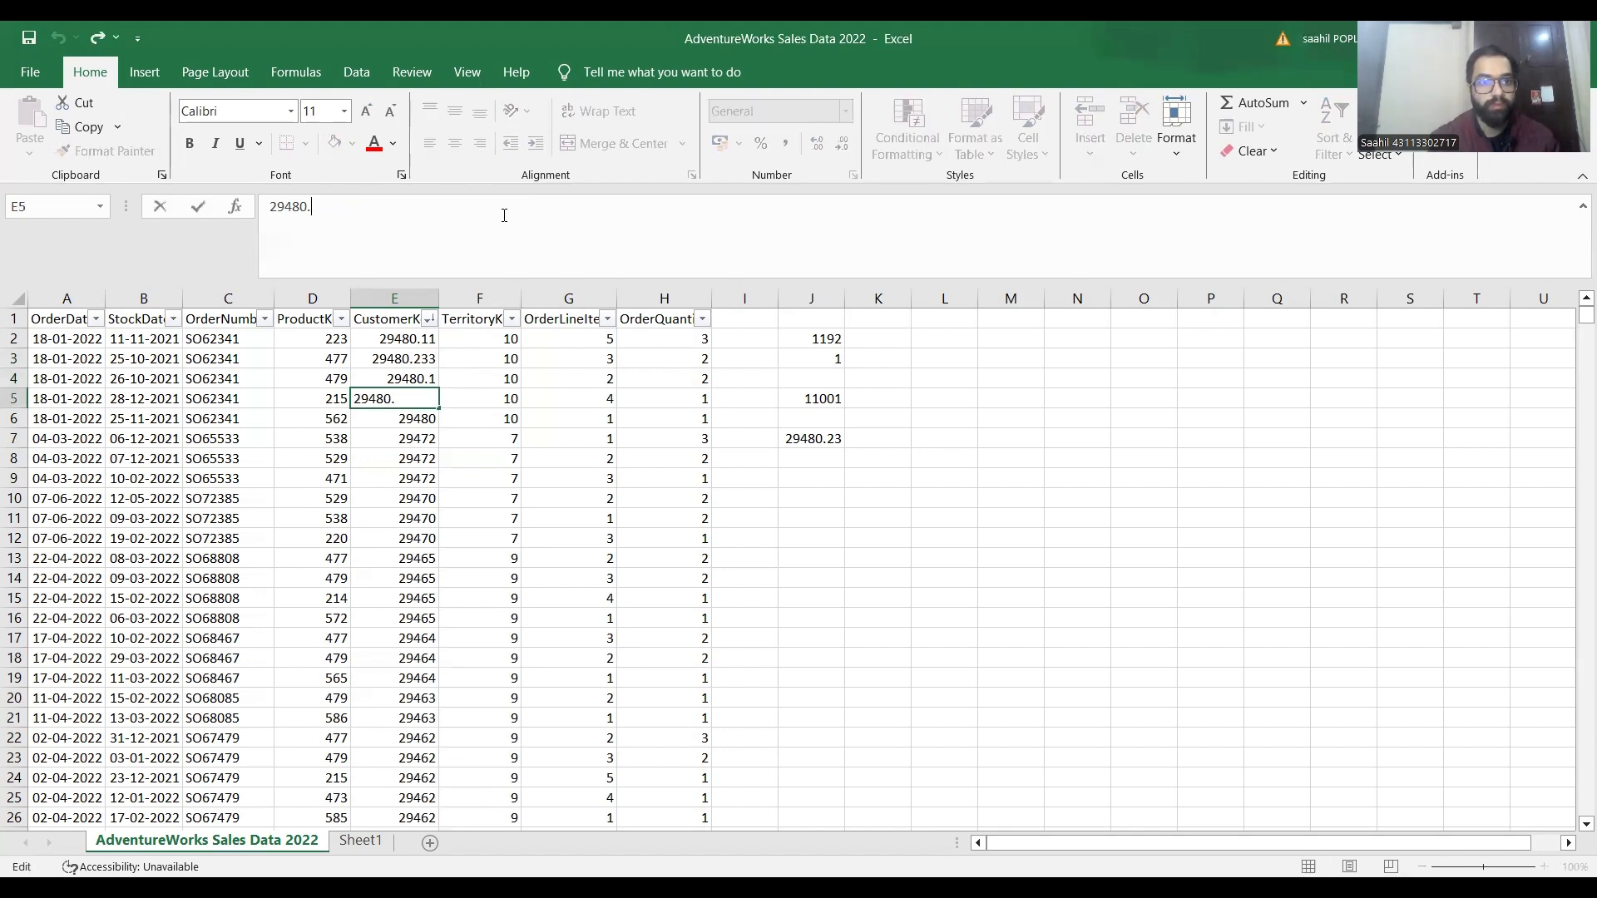
{"action": "type", "text": "."}
{"action": "key", "text": "Return"}
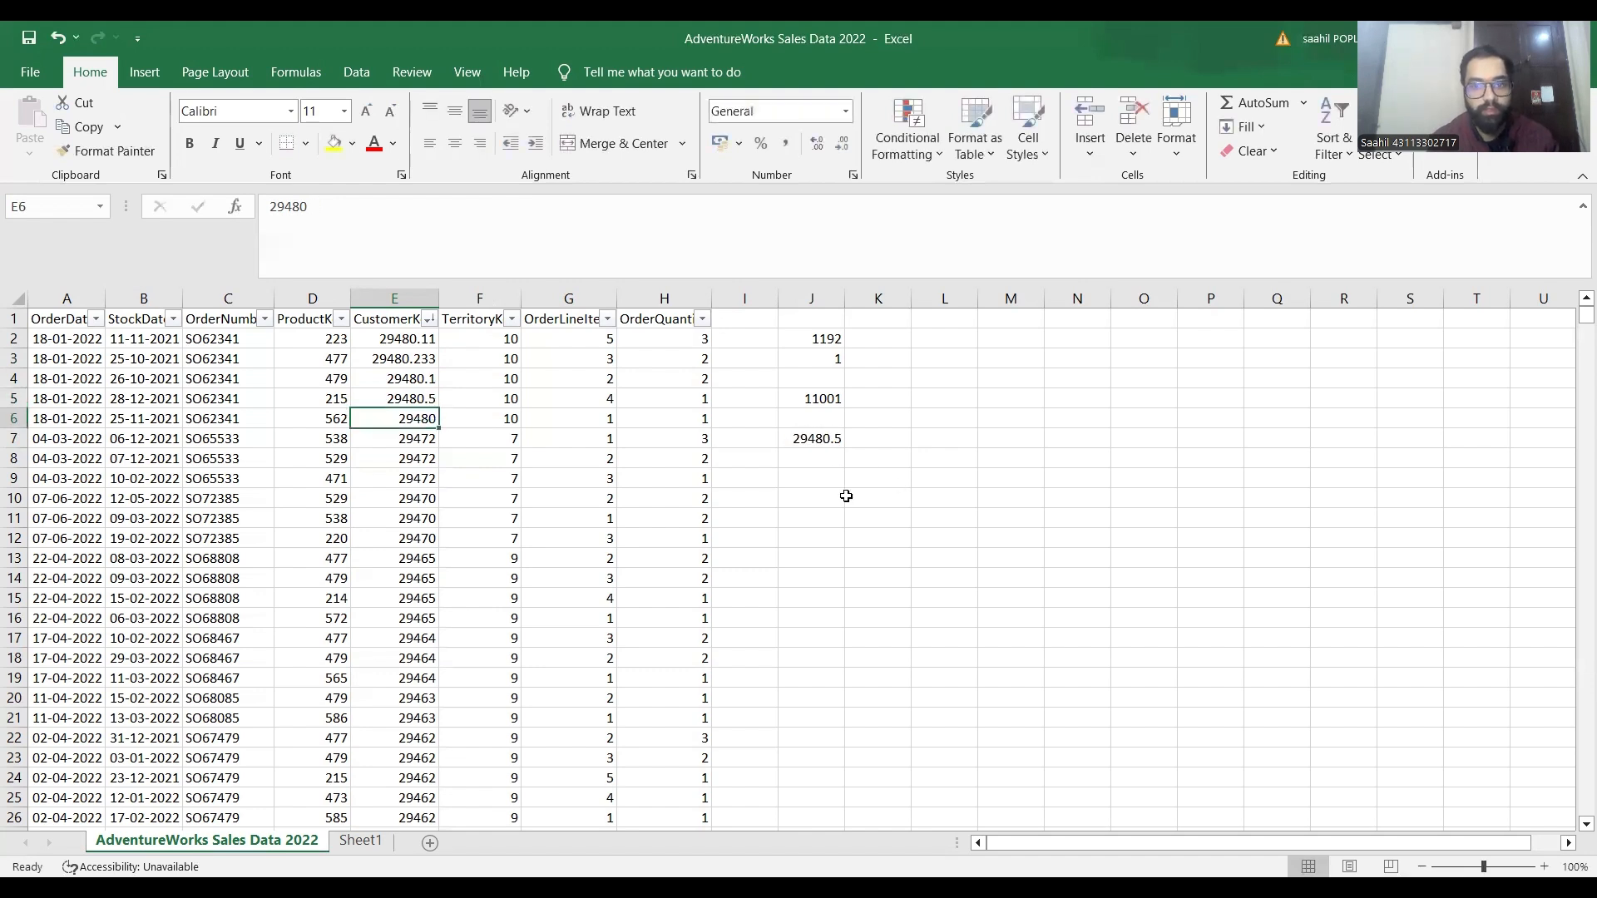
Step: Enter =ROUND(E2,0) in cell J10 to round the first customer key to a whole number
{"action": "left_click", "coordinate": [816, 494]}
{"action": "type", "text": "="}
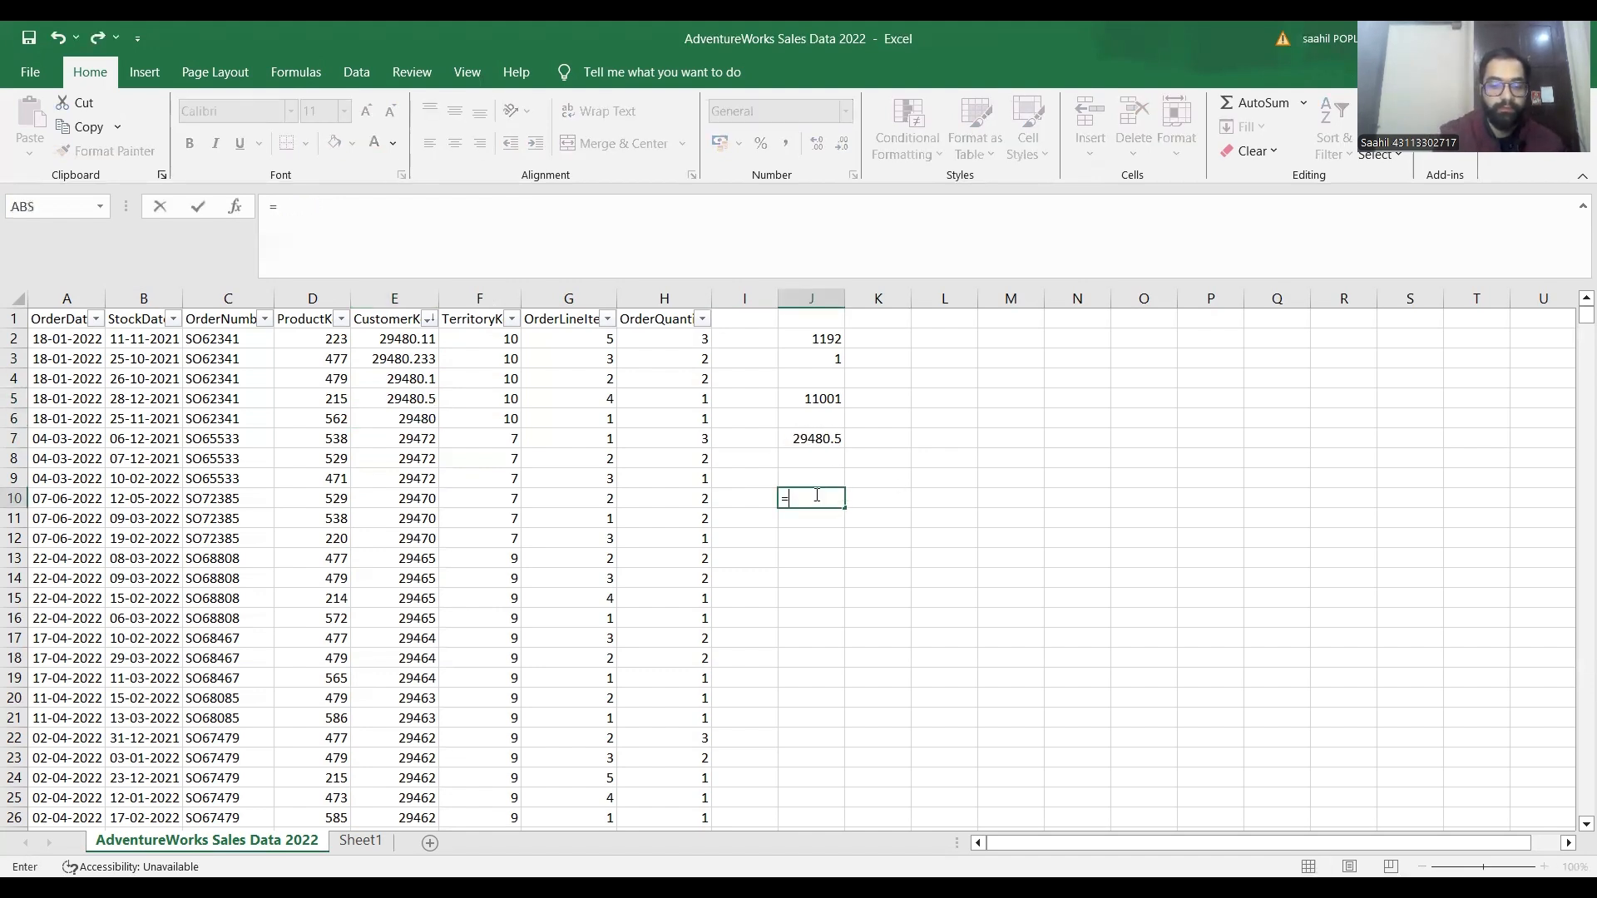
{"action": "type", "text": "ro"}
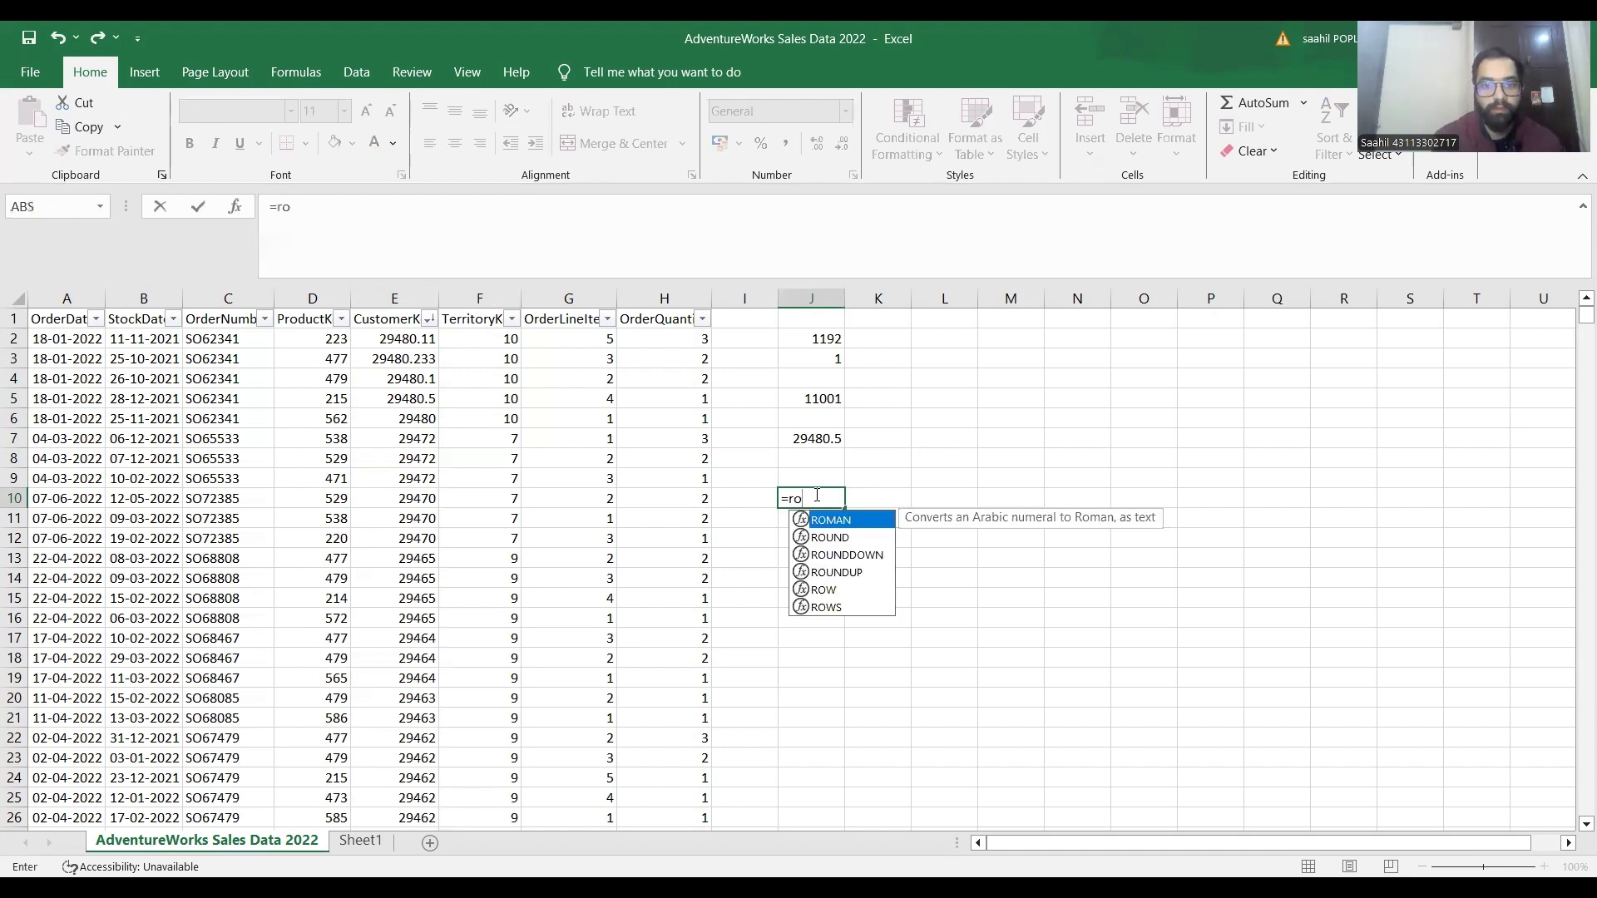
{"action": "key", "text": "Down"}
{"action": "key", "text": "Tab"}
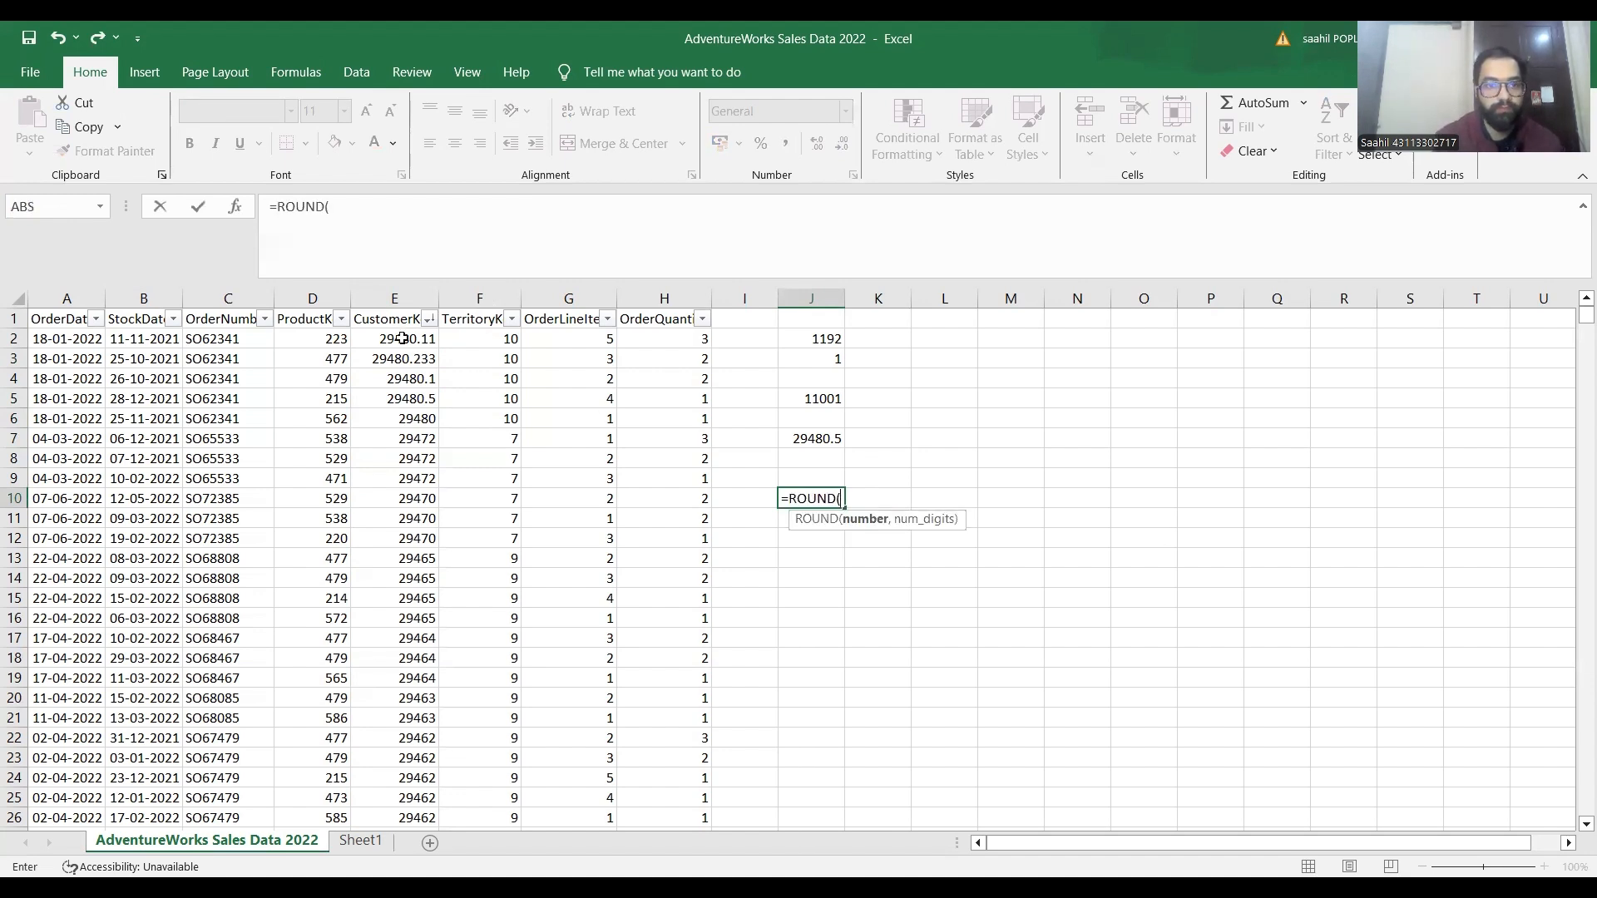
{"action": "left_click", "coordinate": [403, 339]}
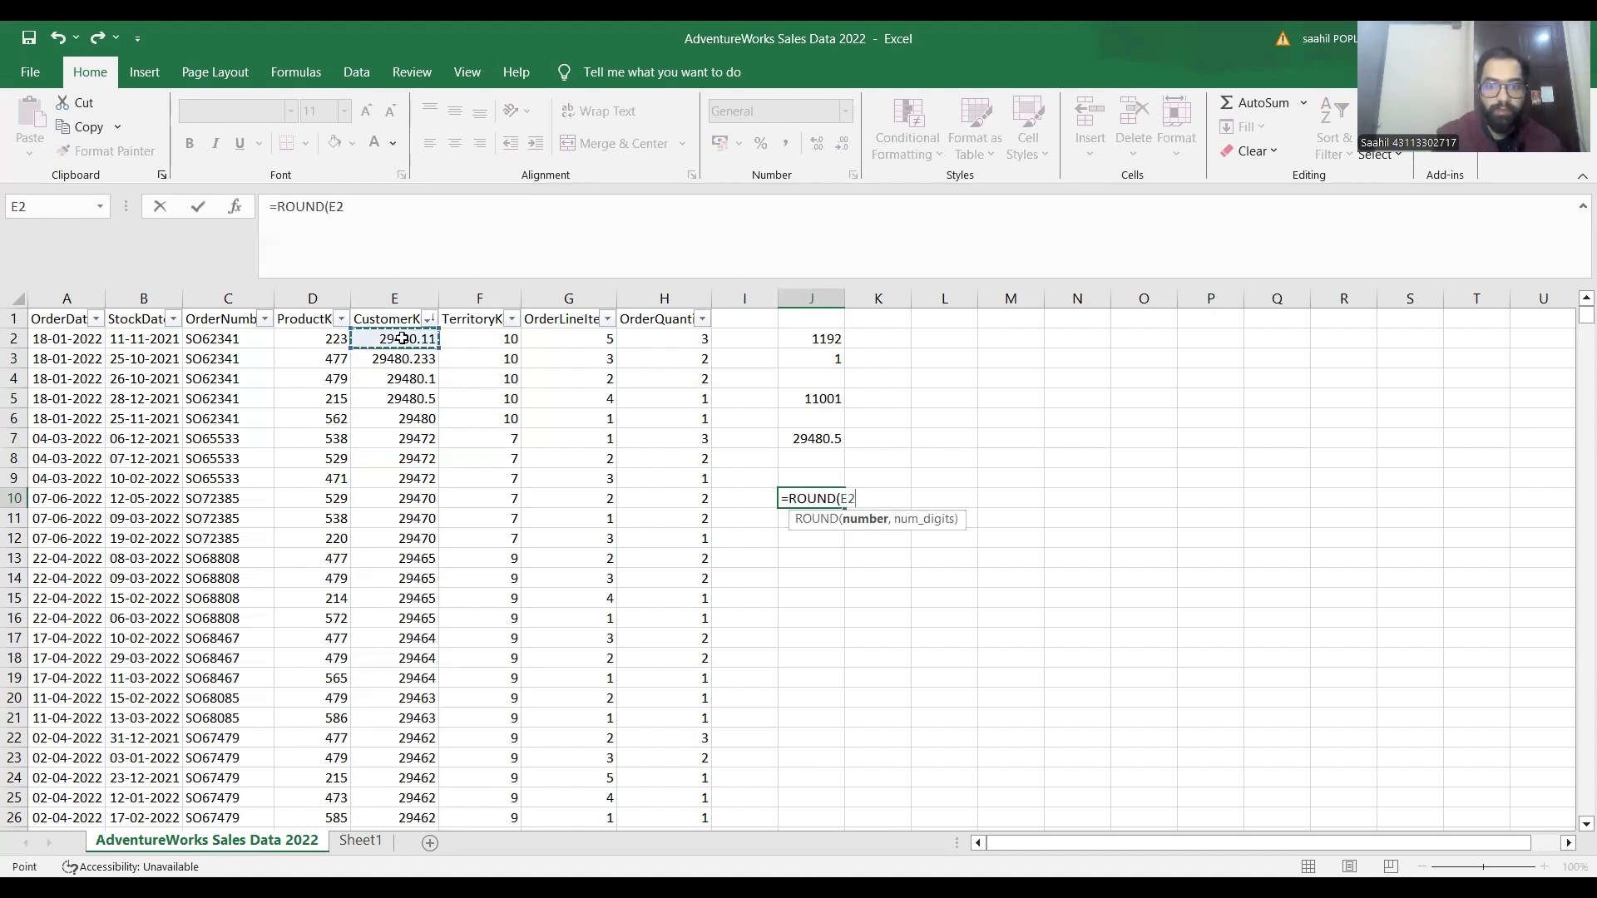
{"action": "type", "text": ",1"}
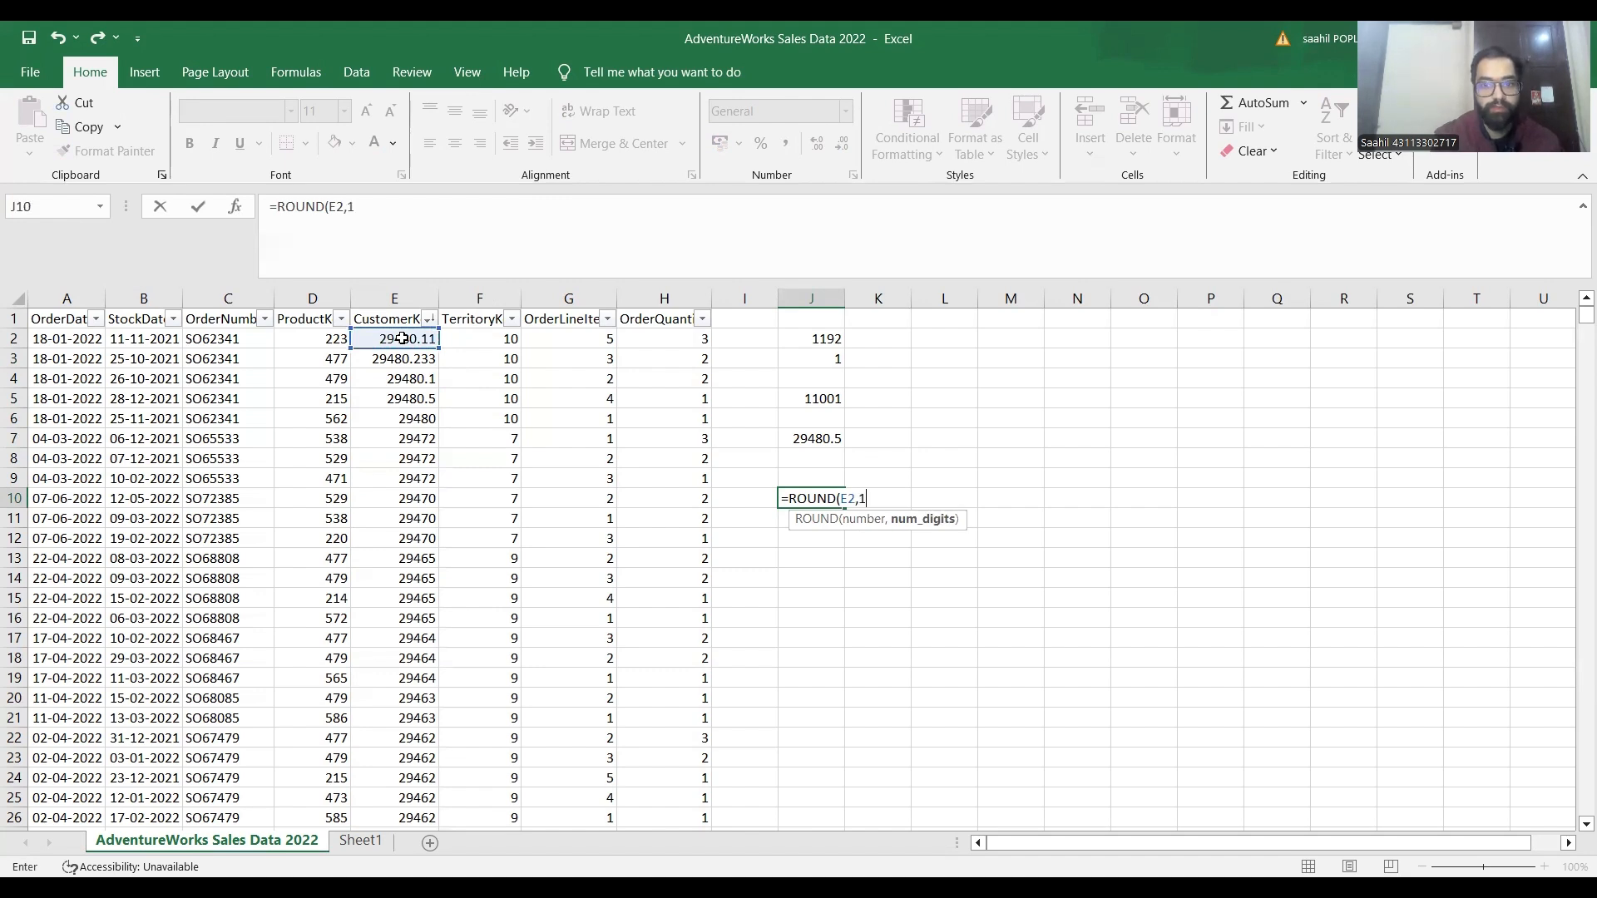
{"action": "key", "text": "BackSpace"}
{"action": "type", "text": "0"}
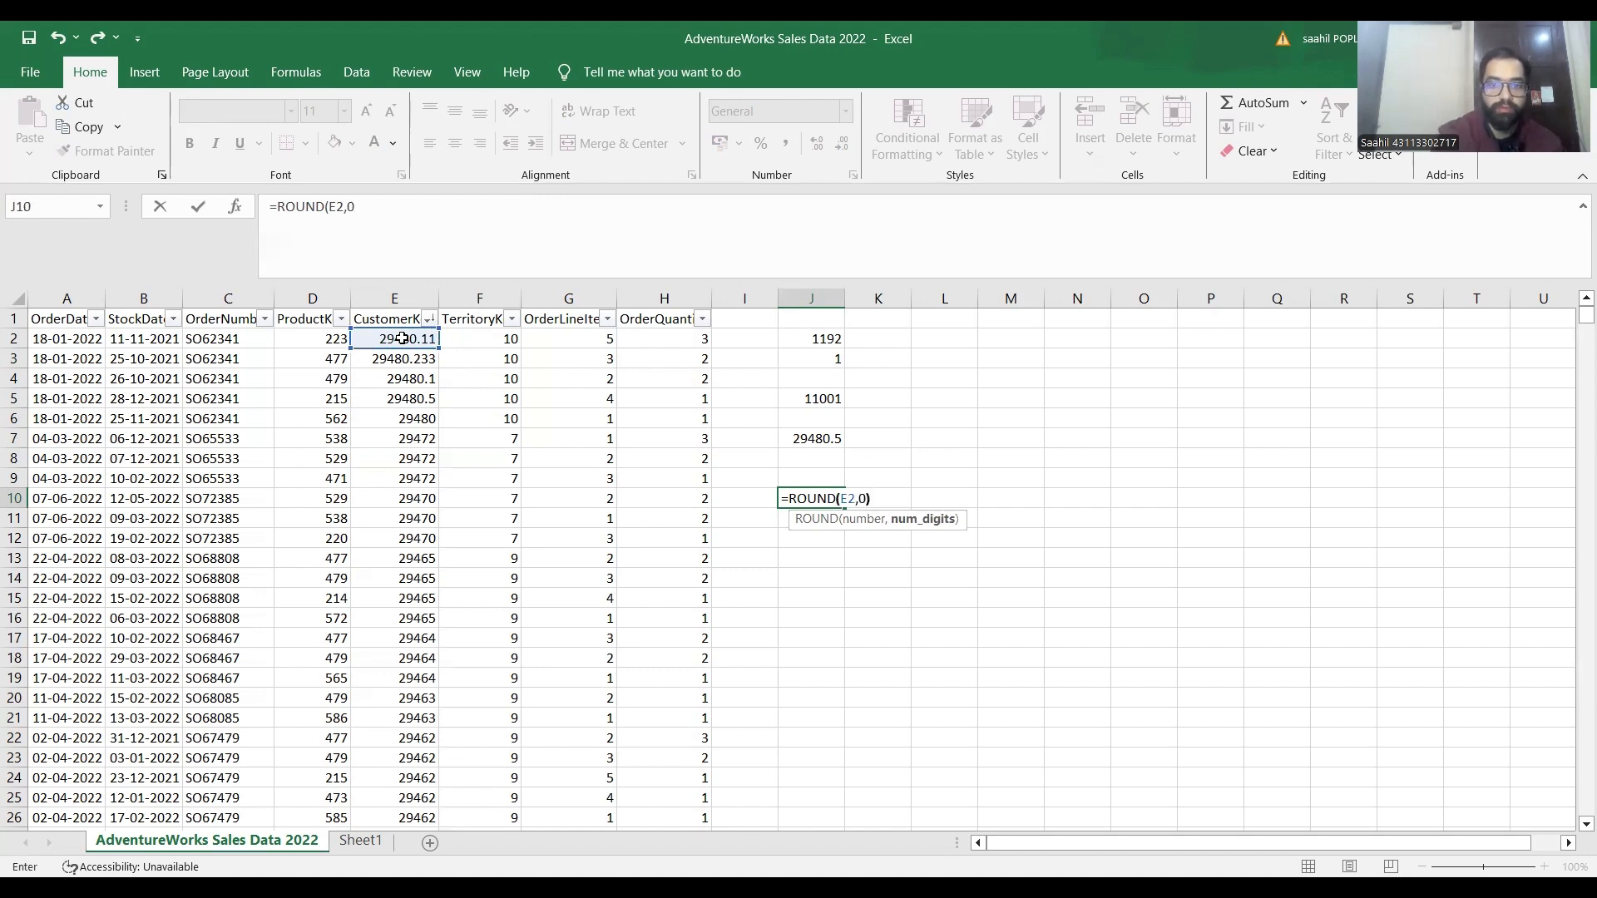
{"action": "type", "text": ")"}
{"action": "key", "text": "Return"}
{"action": "key", "text": "Up"}
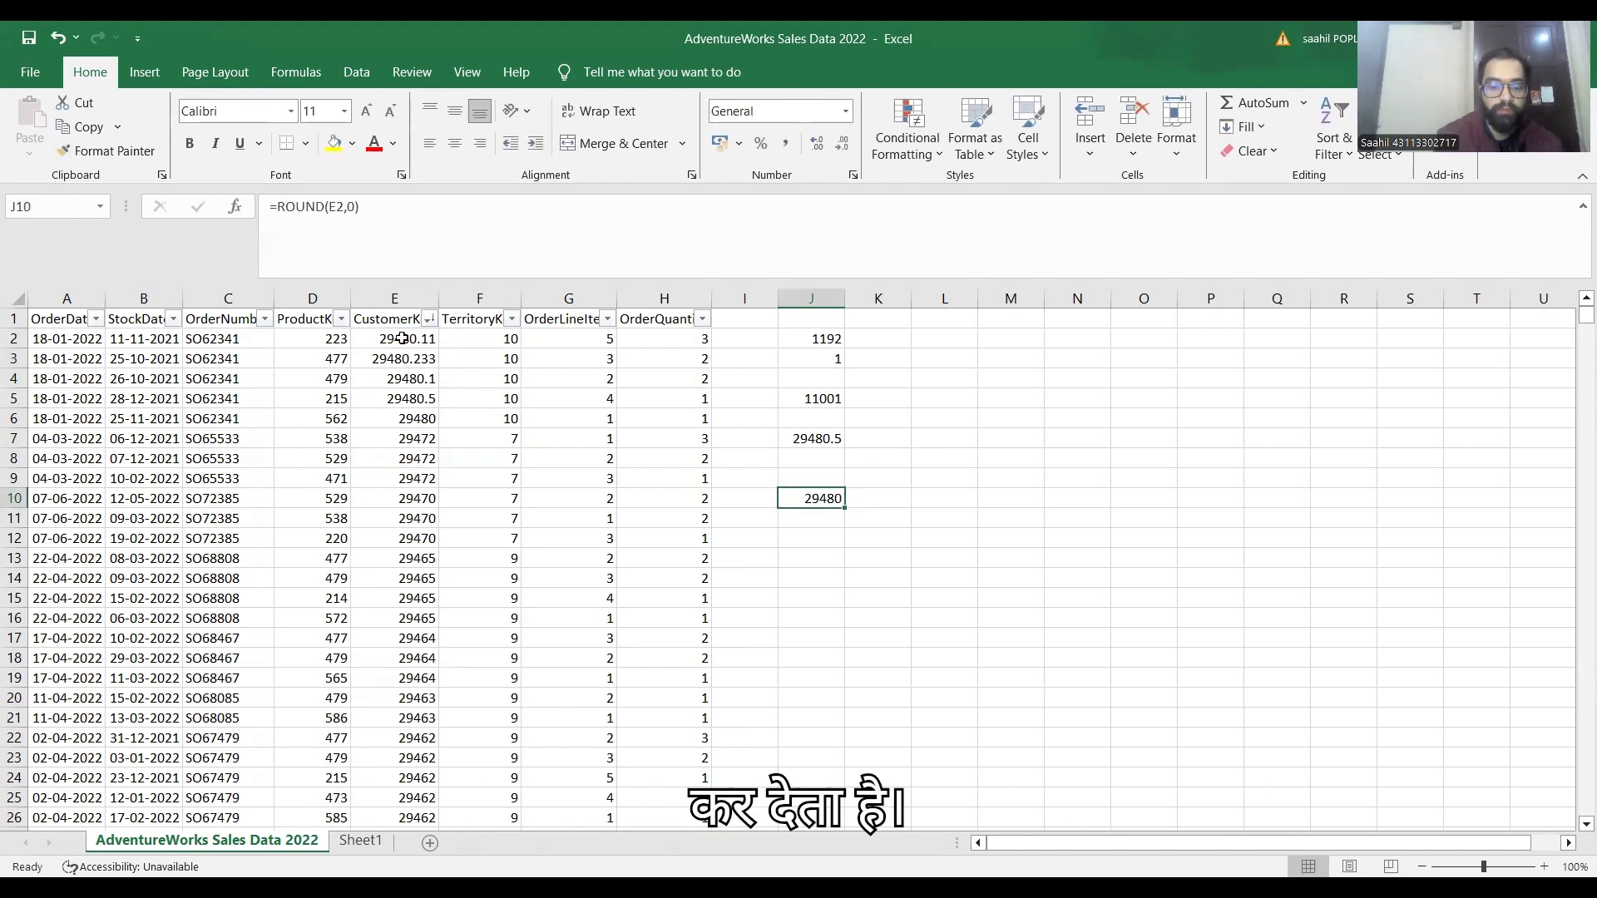
Step: Copy the ROUND formula from J10 into J11 so that it rounds the key in E3
{"action": "key", "text": "ctrl+c"}
{"action": "key", "text": "Down"}
{"action": "key", "text": "ctrl+v"}
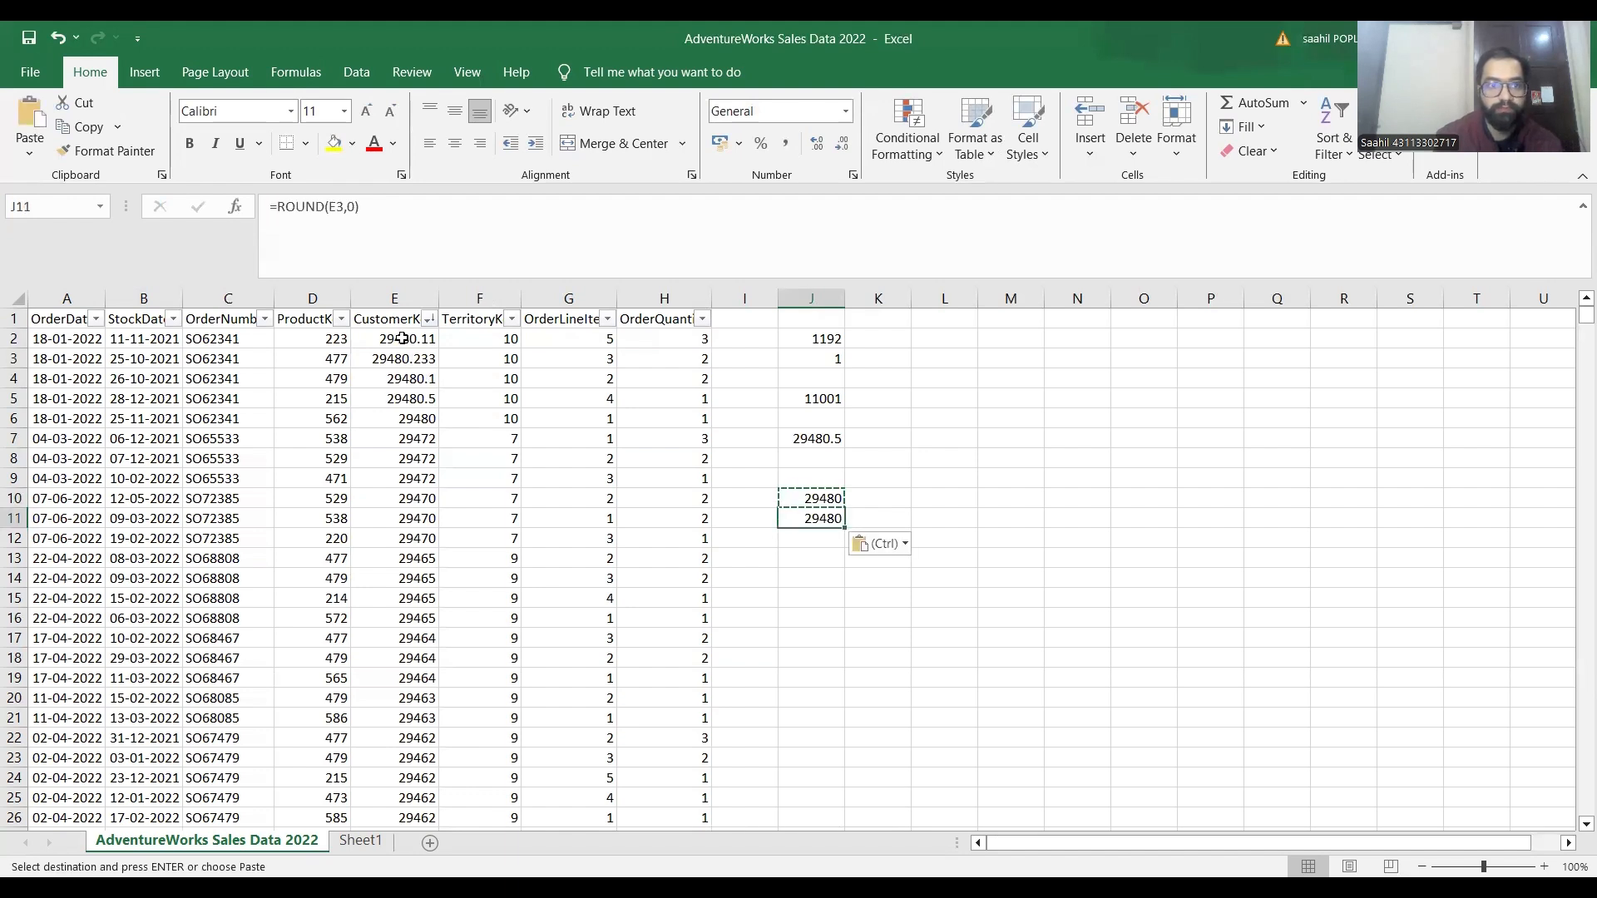
{"action": "key", "text": "XF86AudioLowerVolume"}
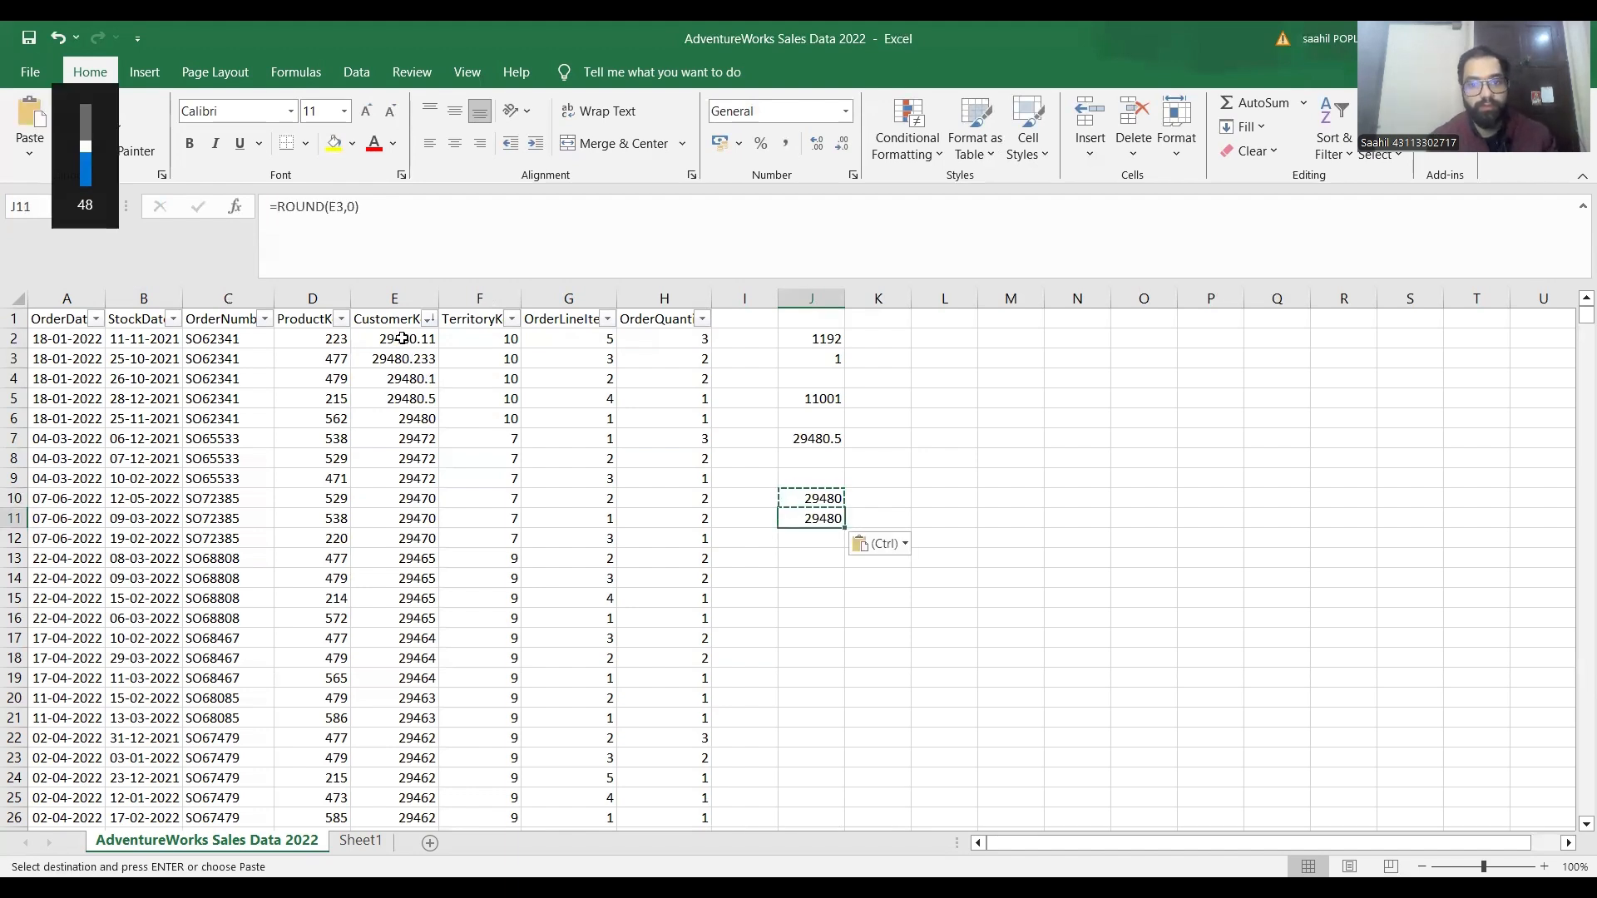
Step: Change the ROUND formula in J11 to round the customer key in E3 to 1 decimal place
{"action": "double_click", "coordinate": [822, 518]}
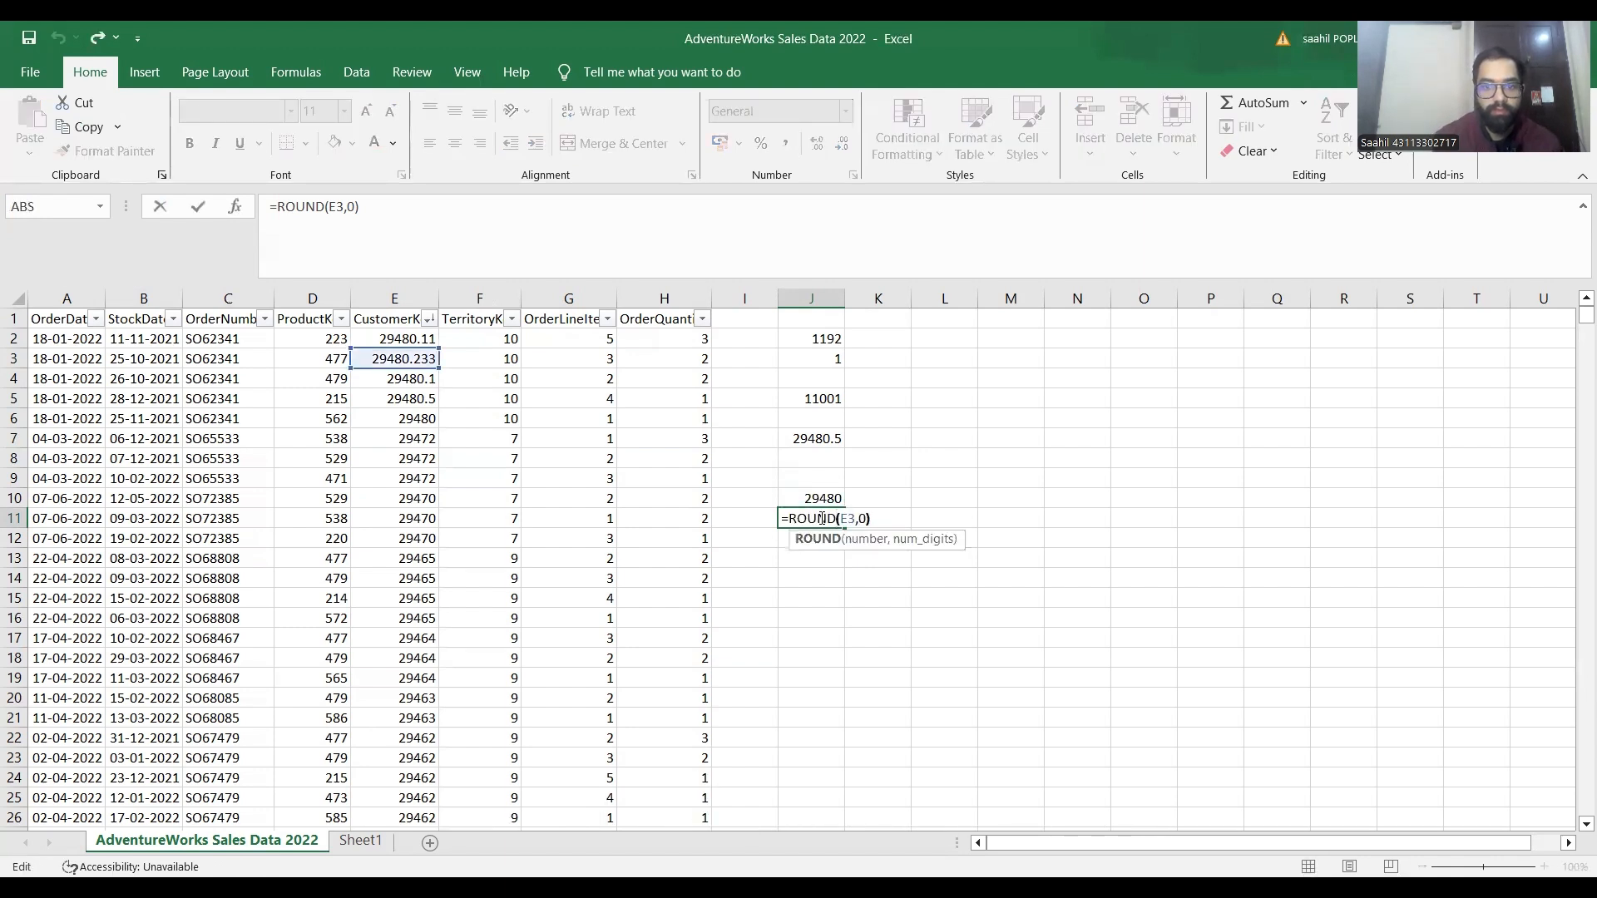
{"action": "key", "text": "Left"}
{"action": "key", "text": "BackSpace"}
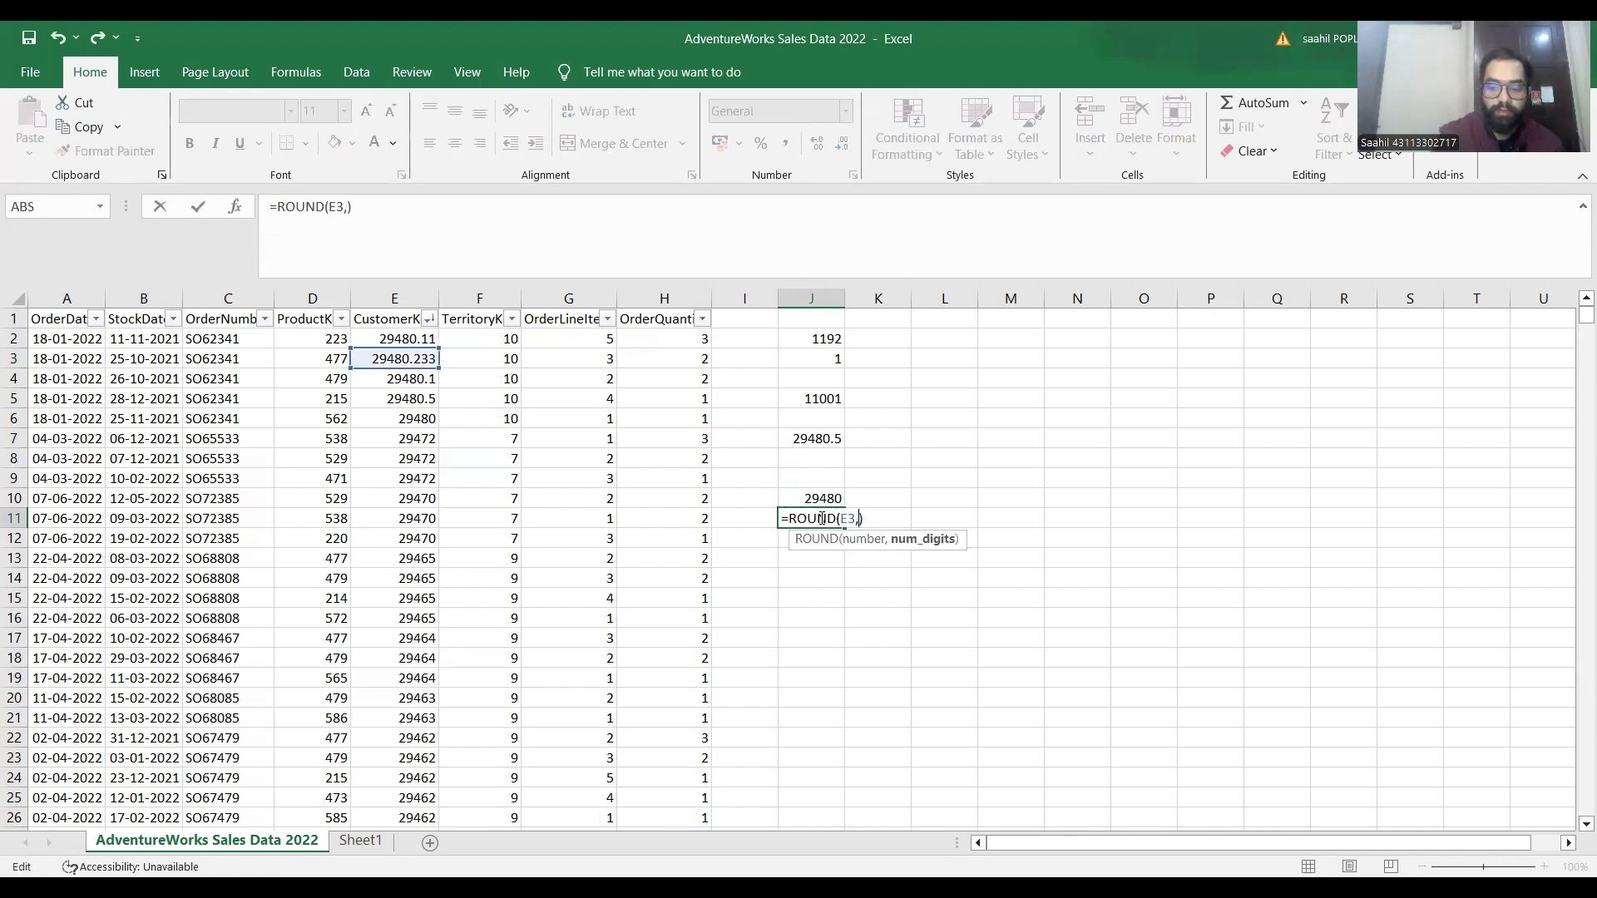
{"action": "type", "text": "1"}
{"action": "key", "text": "Return"}
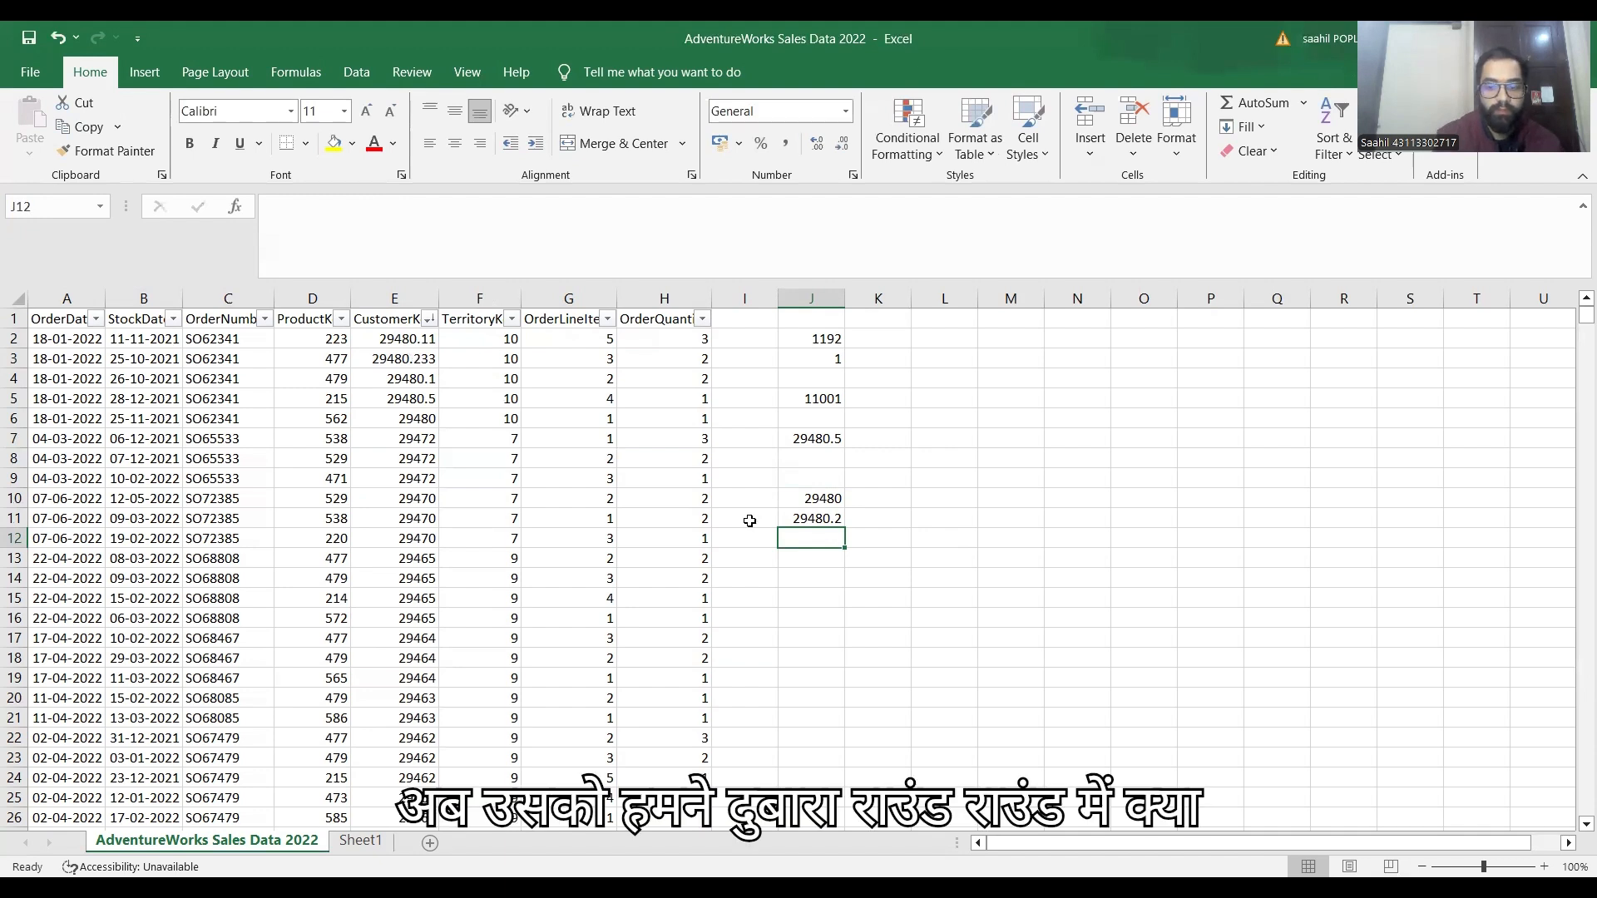
Step: Enter =ROUND(E3,1) in cell J12
{"action": "type", "text": "="}
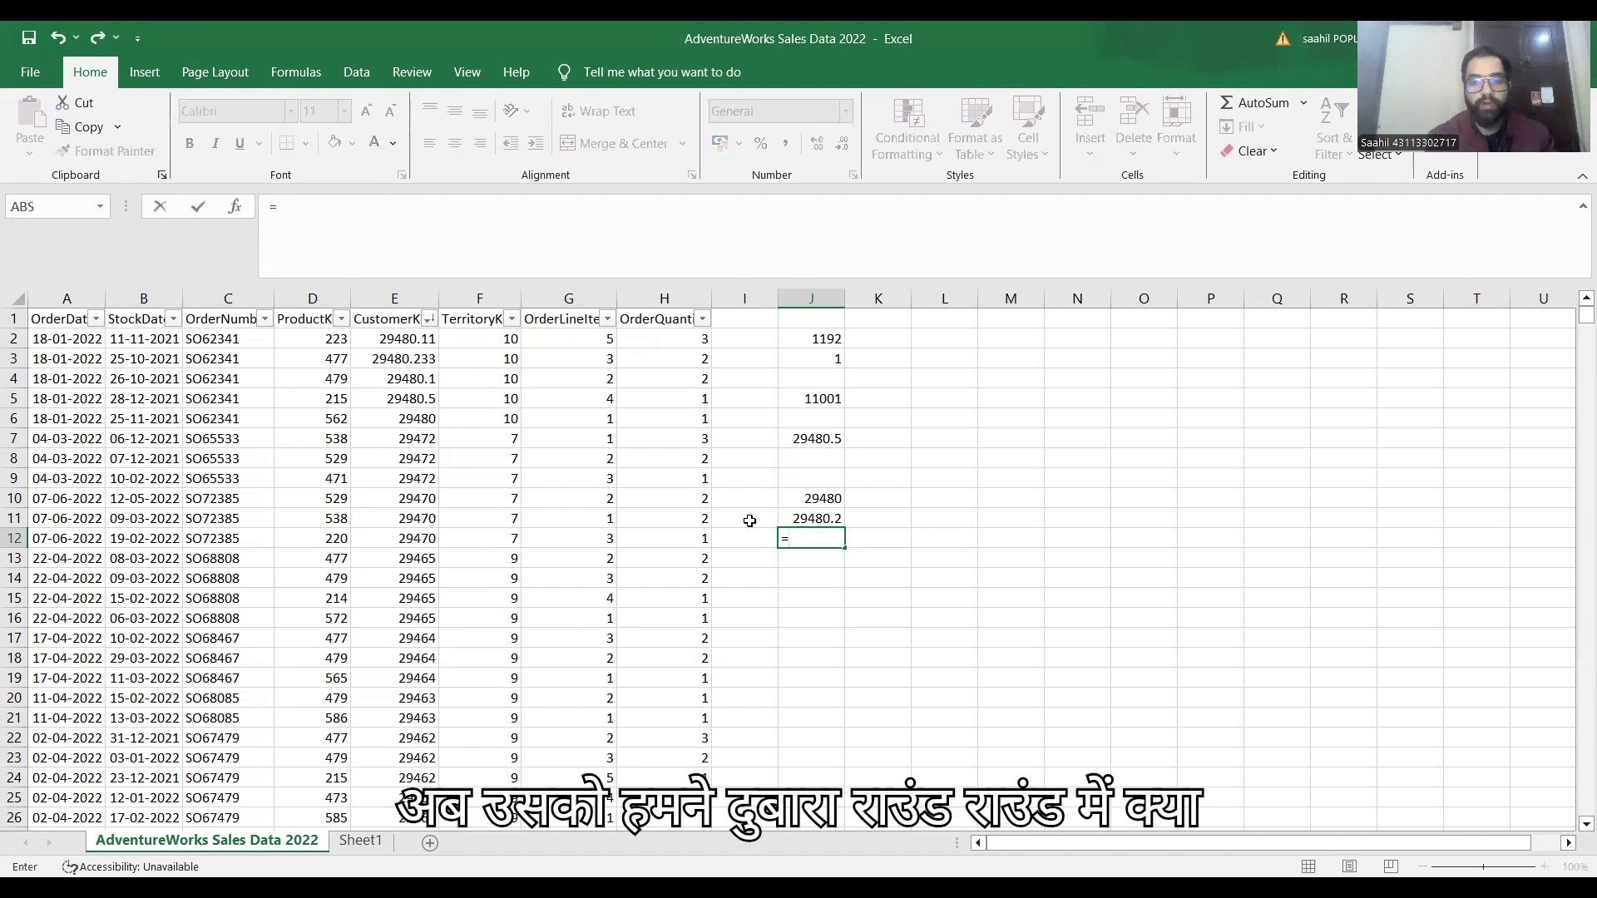
{"action": "type", "text": "rou"}
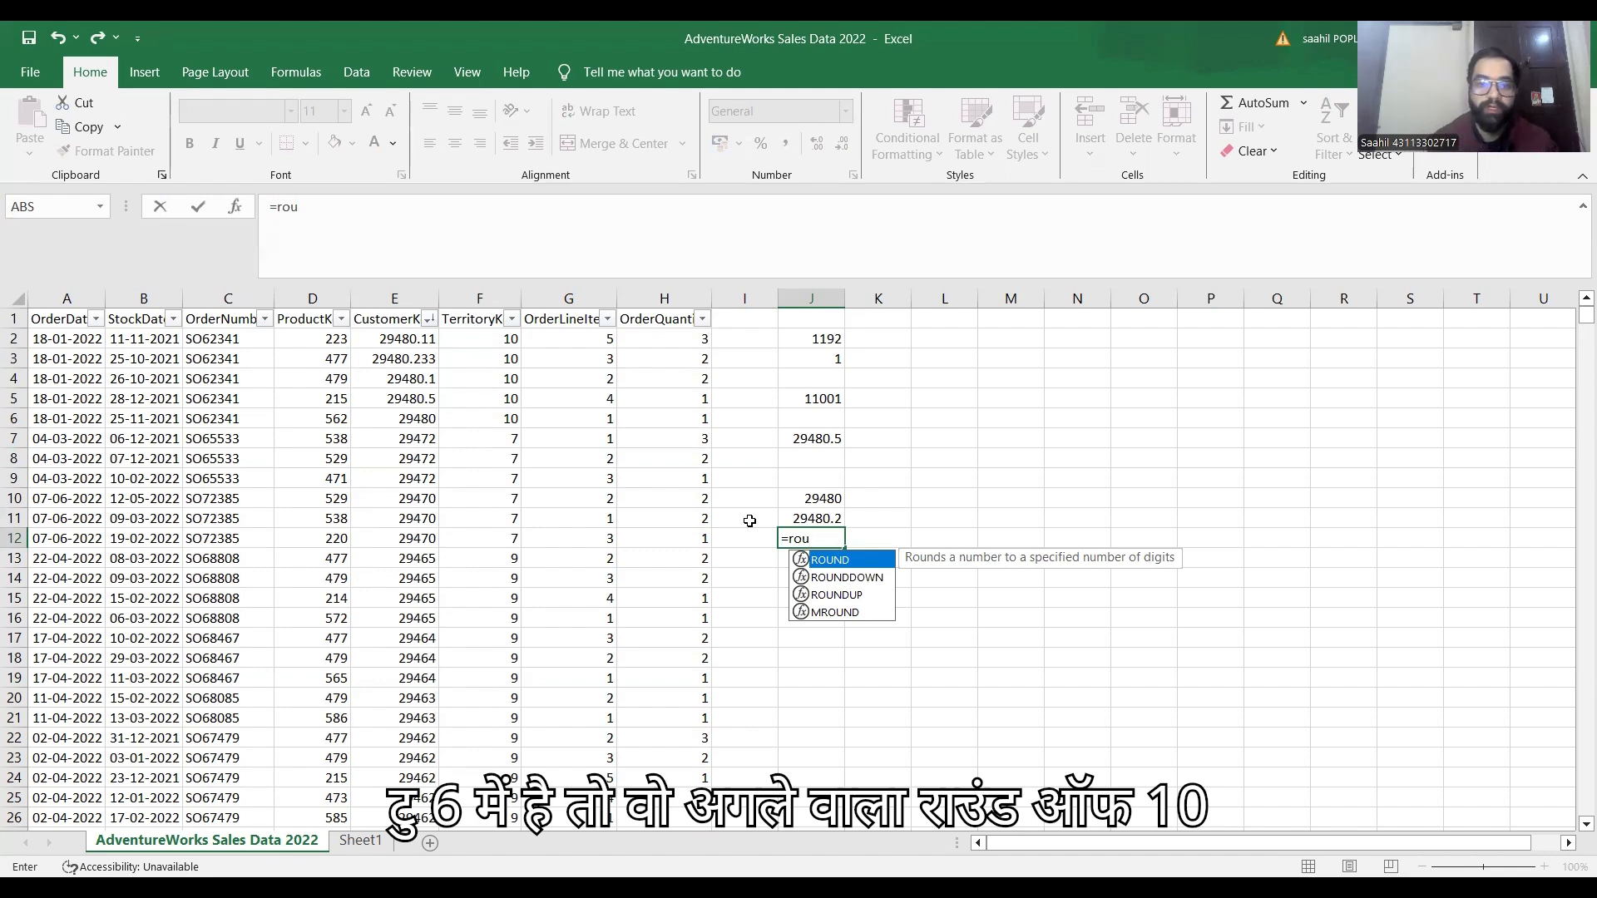
{"action": "type", "text": "nd"}
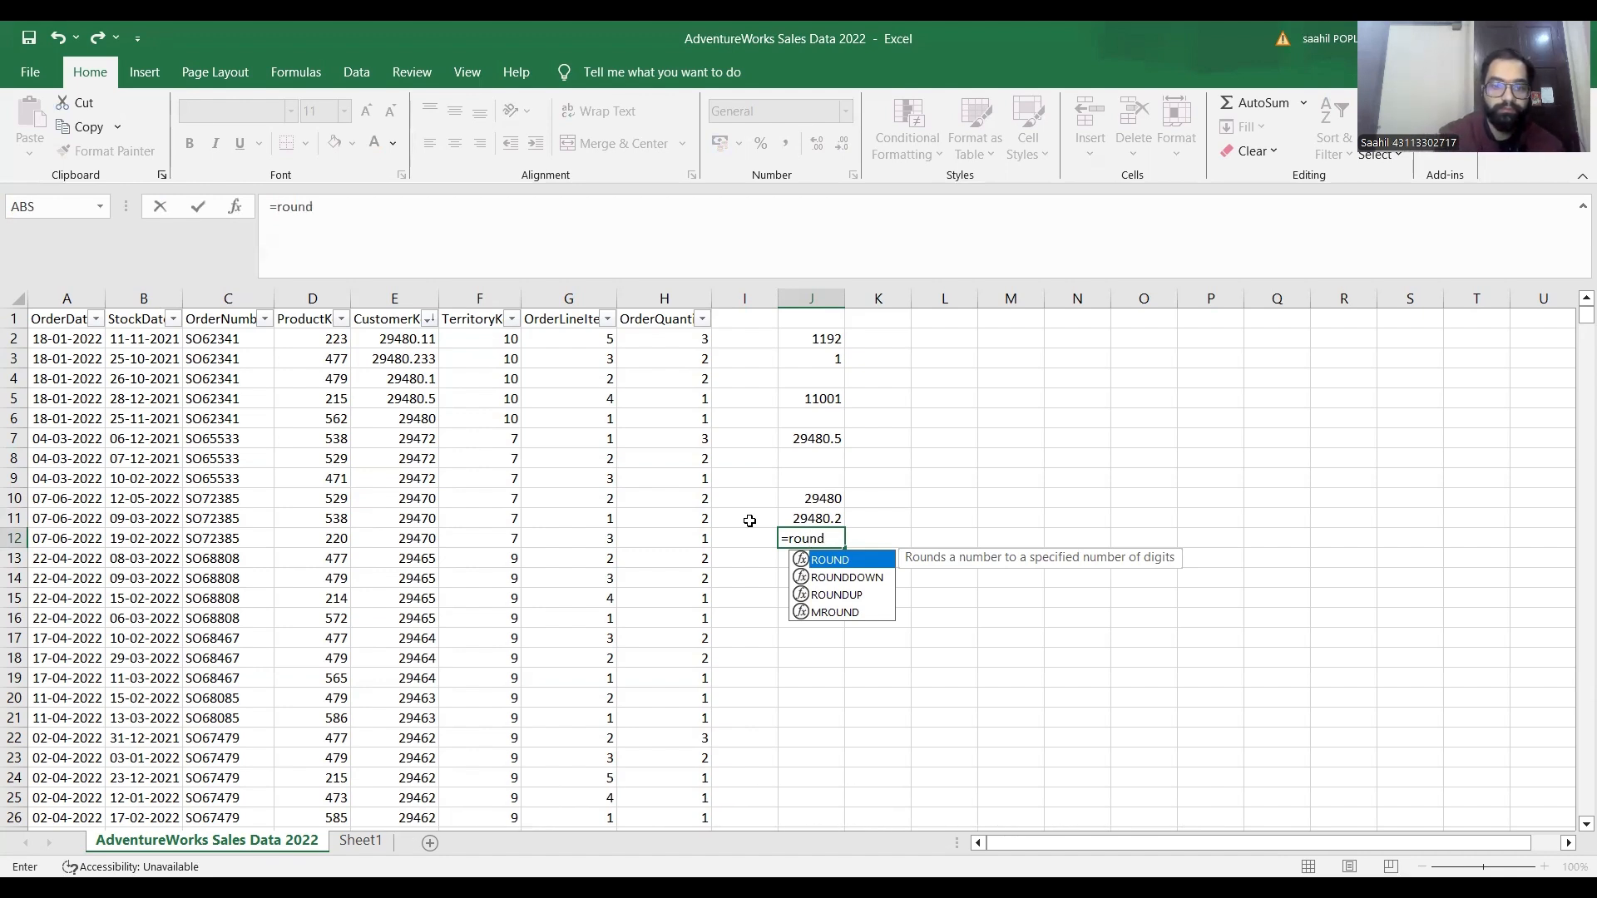
{"action": "key", "text": "Tab"}
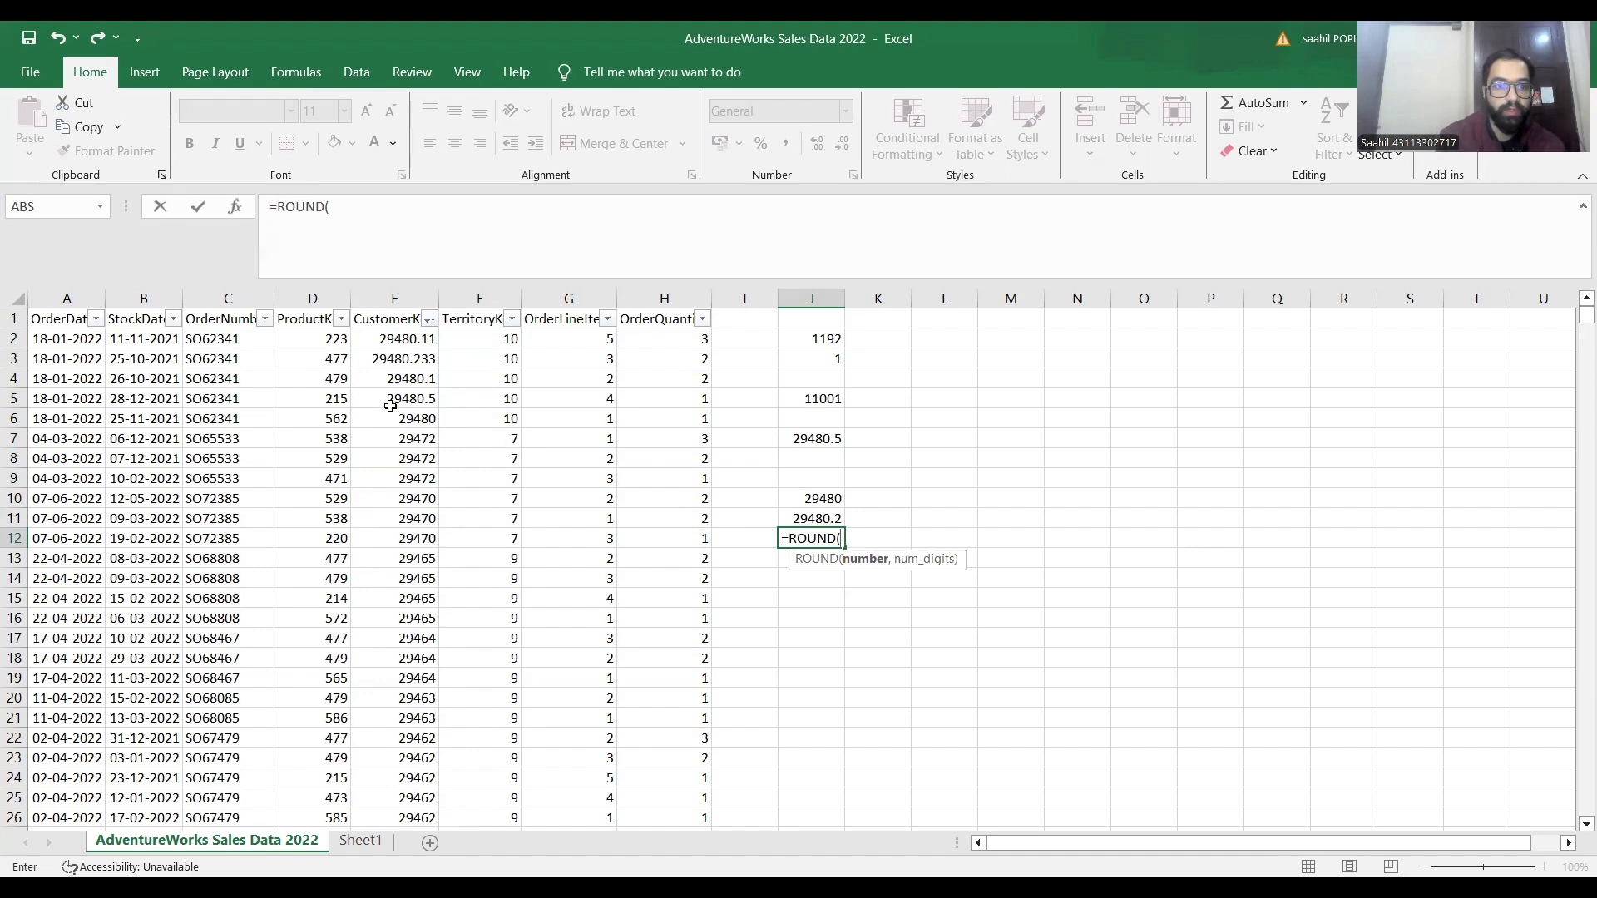
{"action": "left_click", "coordinate": [412, 351]}
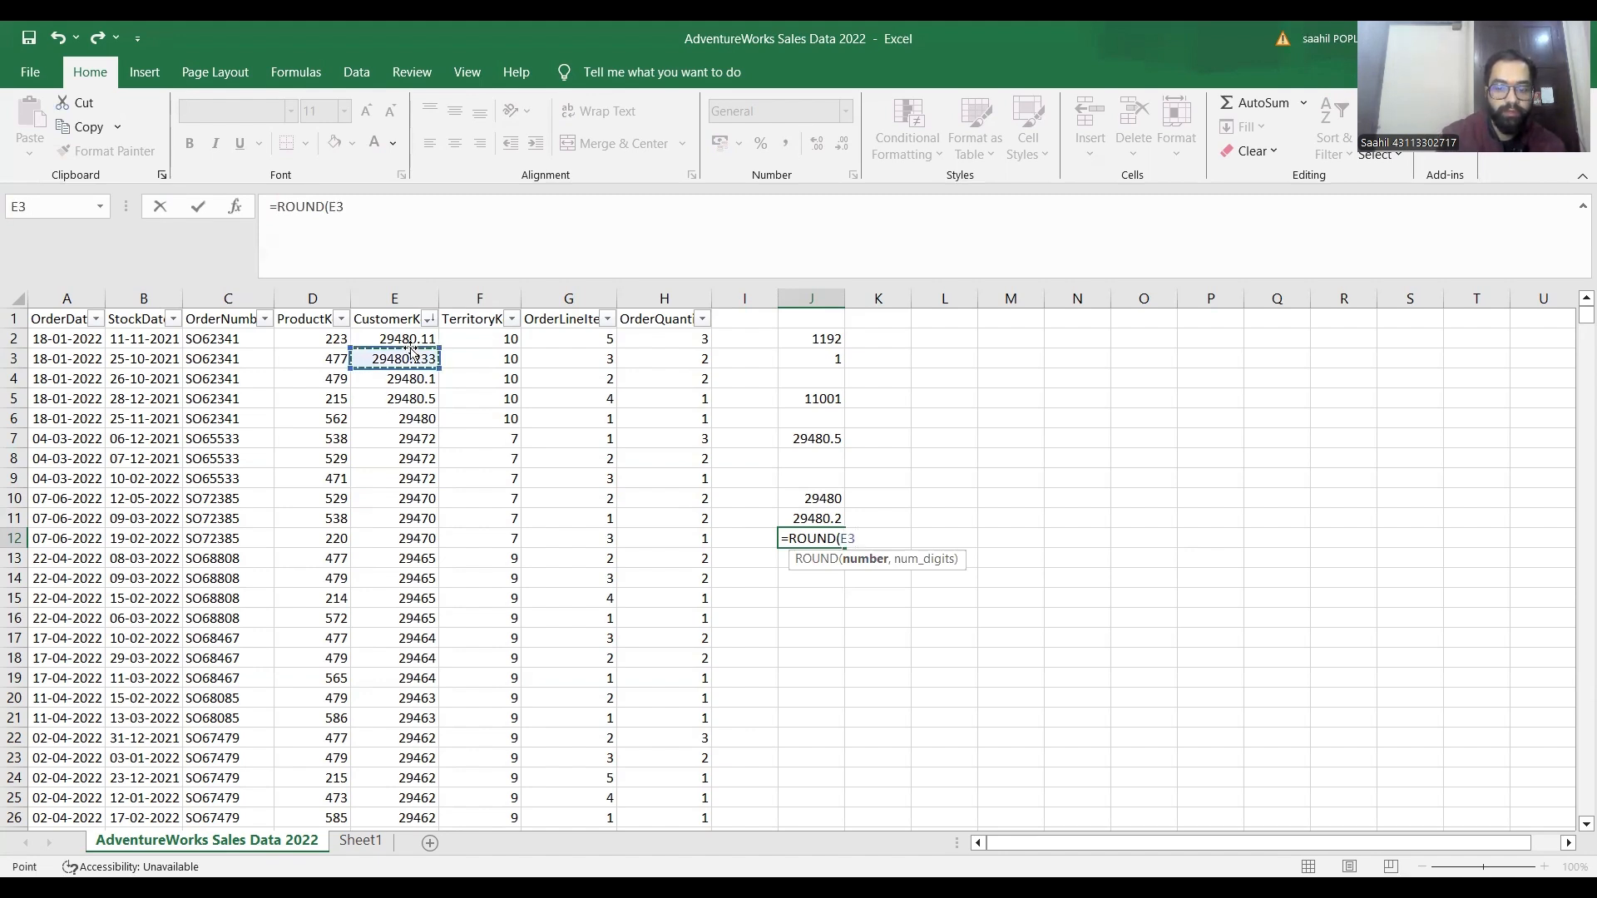
{"action": "type", "text": ",1"}
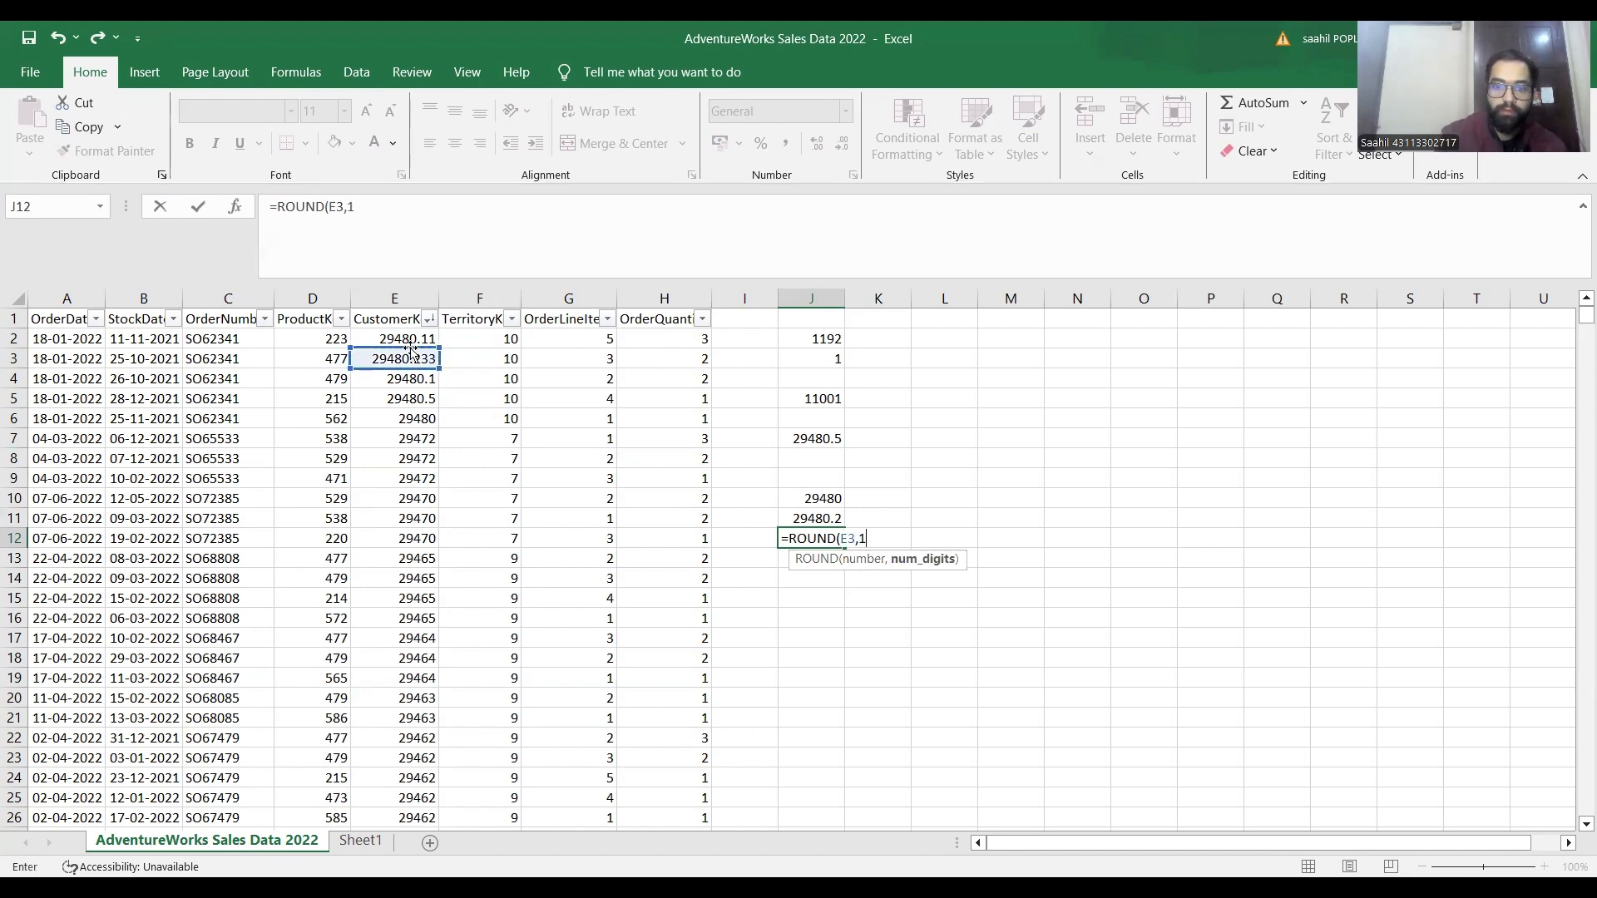
{"action": "type", "text": ")"}
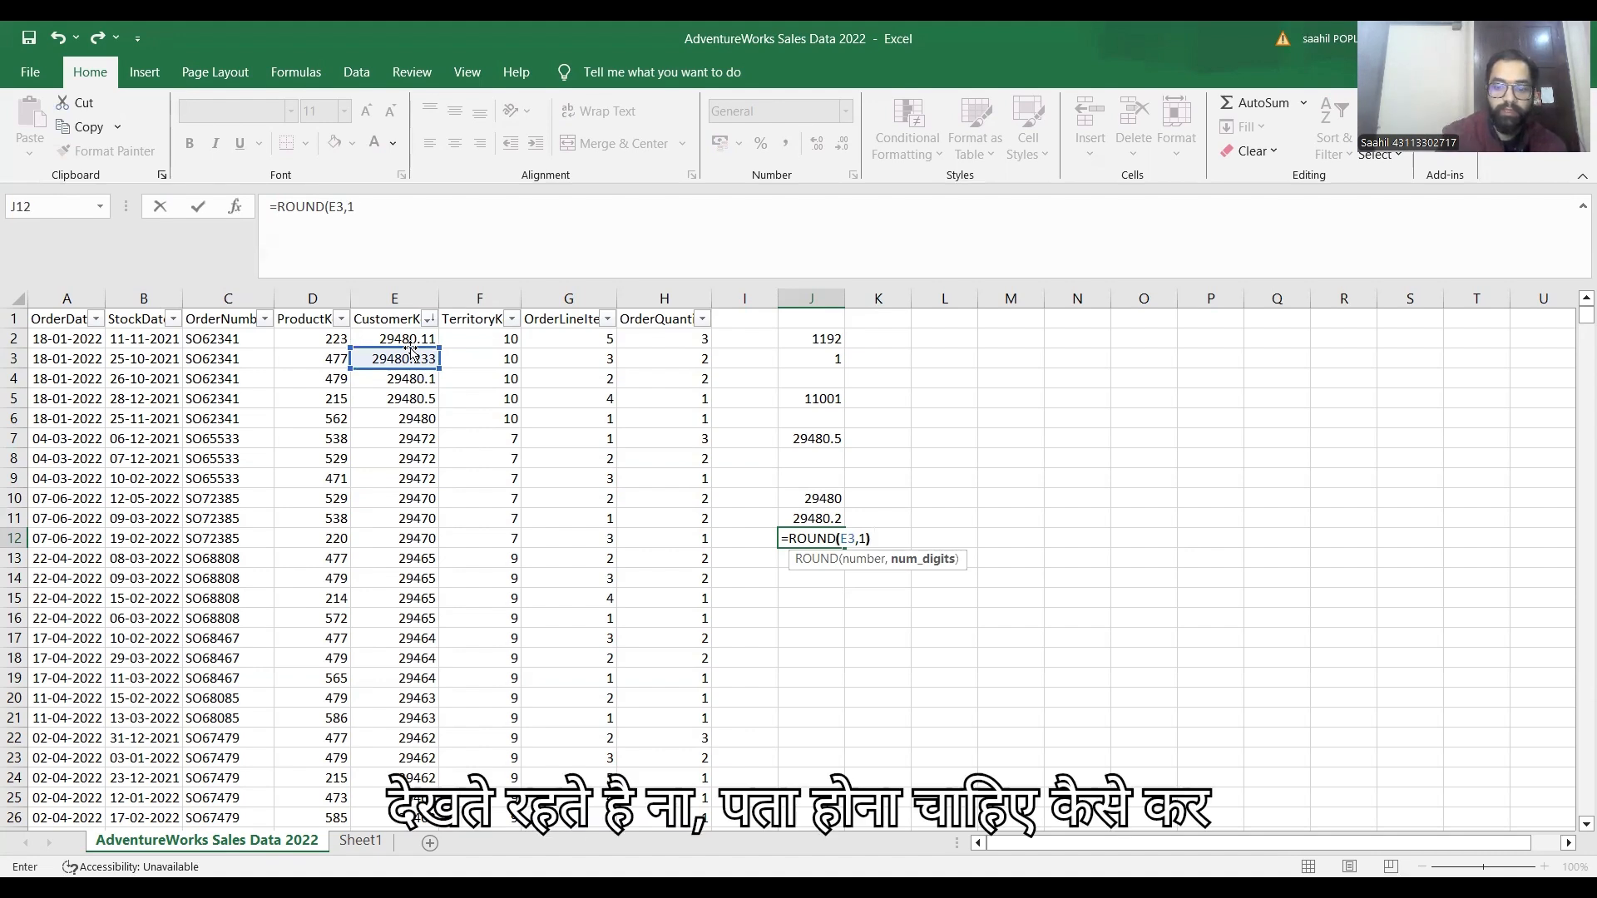
{"action": "key", "text": "Return"}
{"action": "key", "text": "Up"}
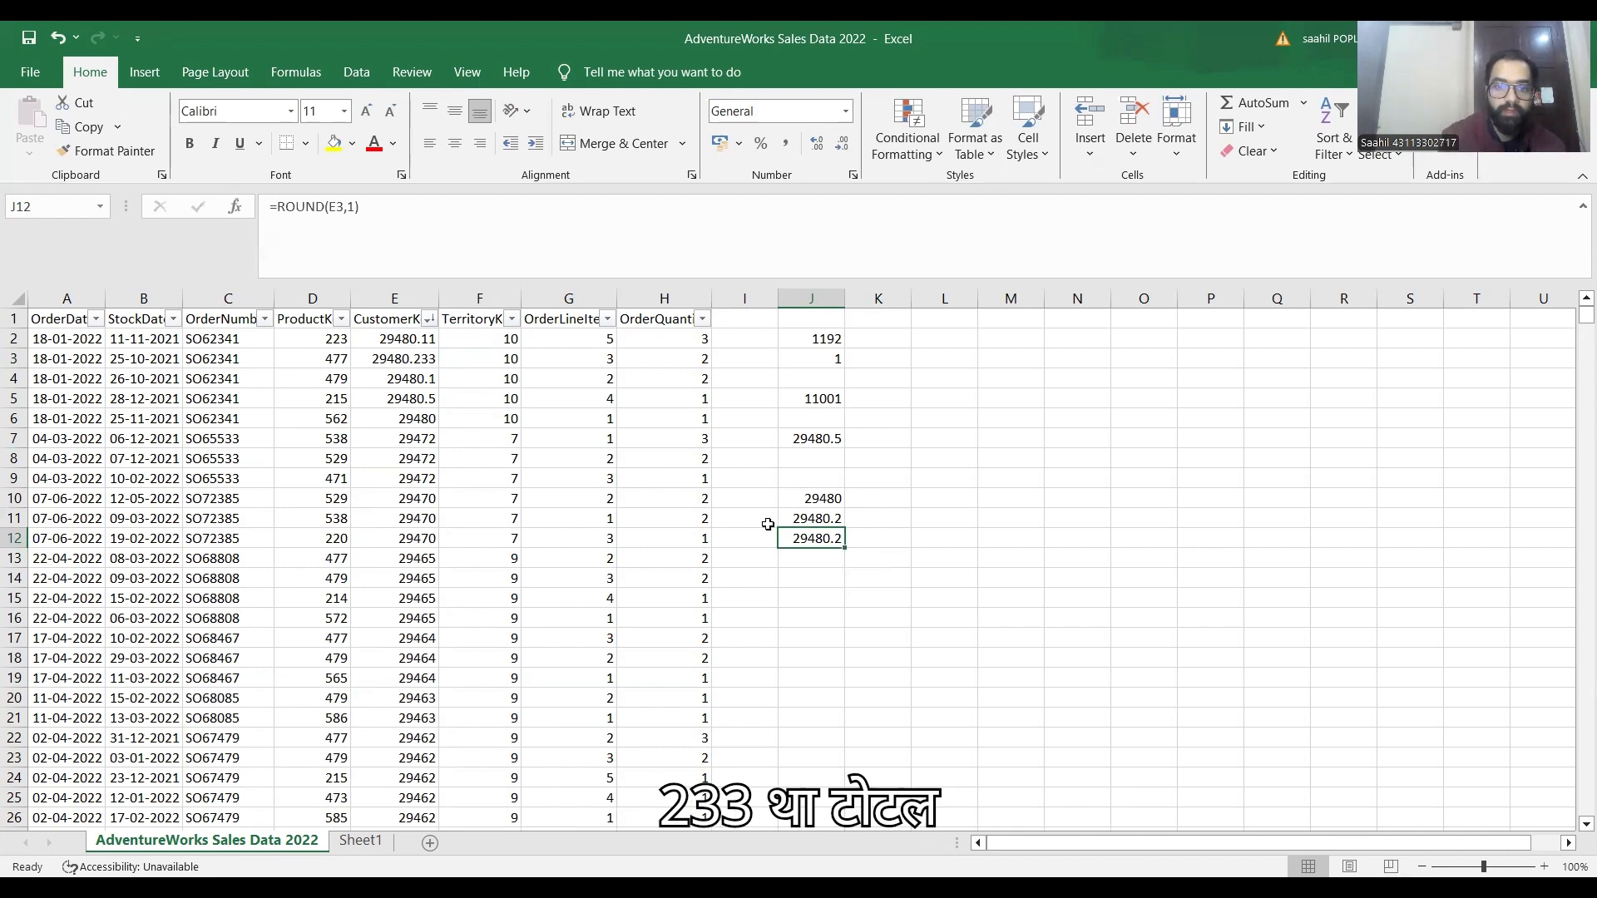
Step: Change the number of digits in J12's ROUND formula to 2
{"action": "double_click", "coordinate": [801, 538]}
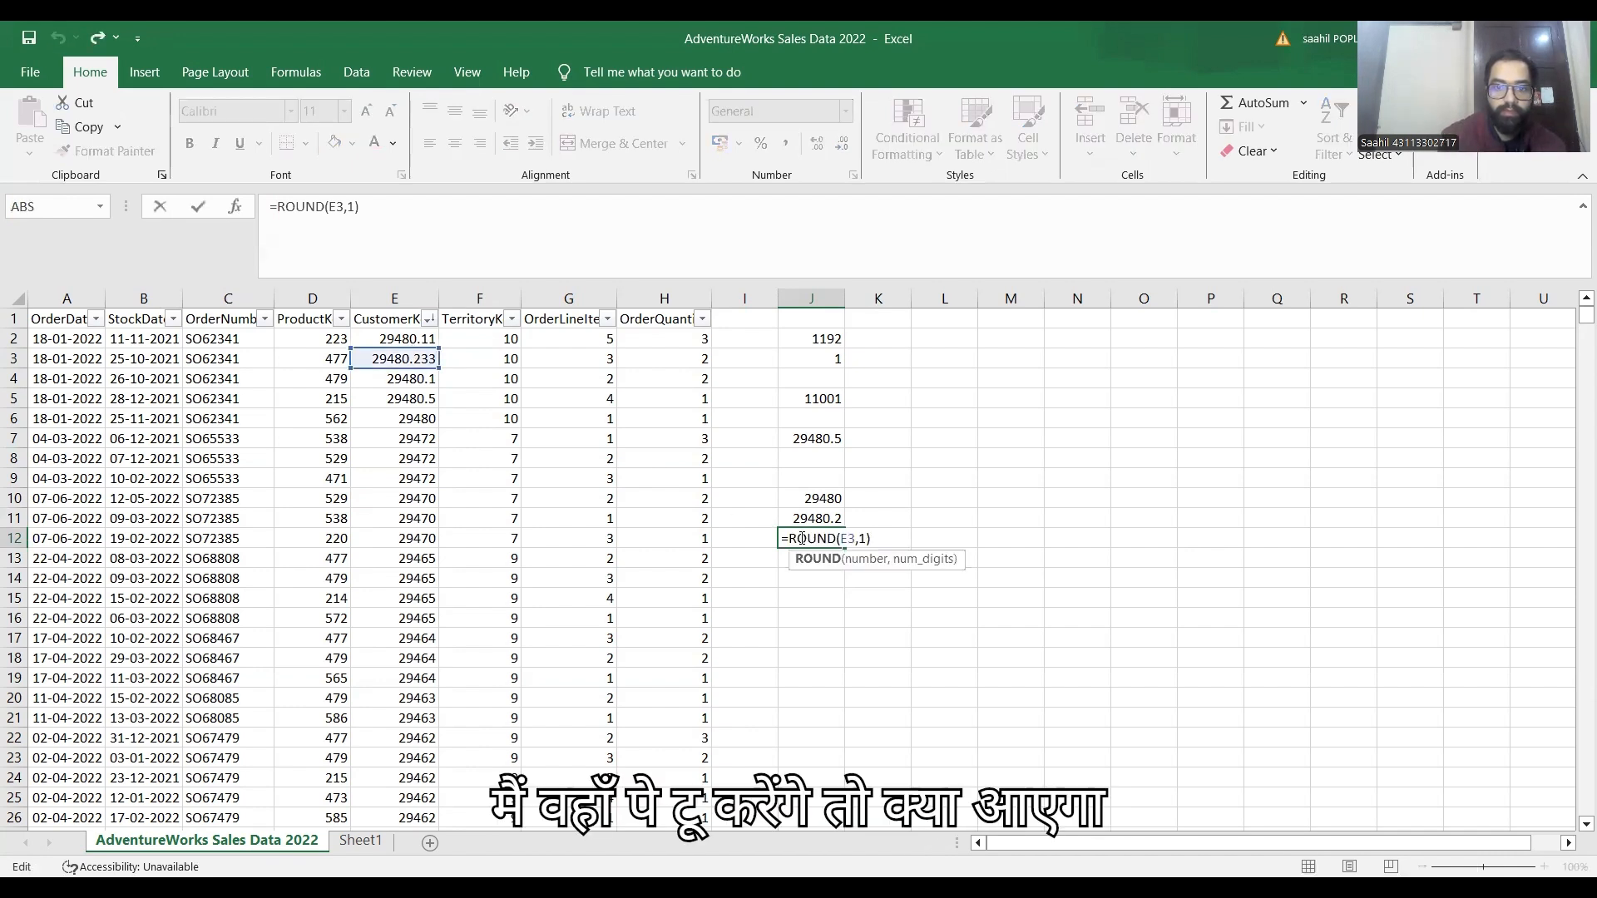
{"action": "key", "text": "Right"}
{"action": "key", "text": "Right"}
{"action": "key", "text": "Right"}
{"action": "key", "text": "Right"}
{"action": "key", "text": "Right"}
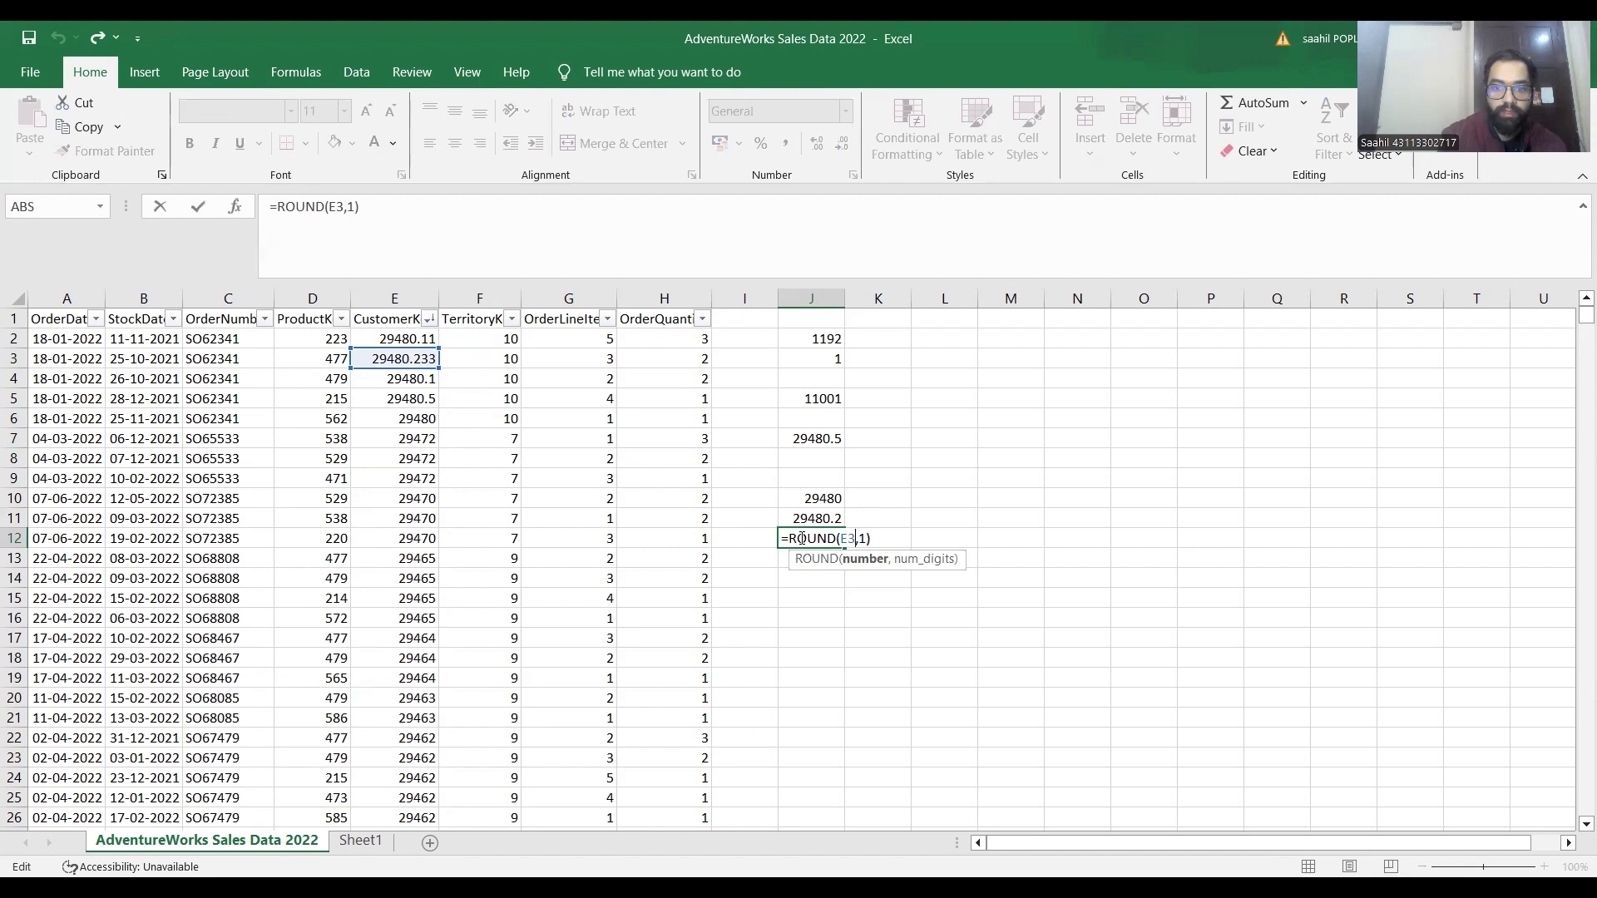
{"action": "key", "text": "BackSpace"}
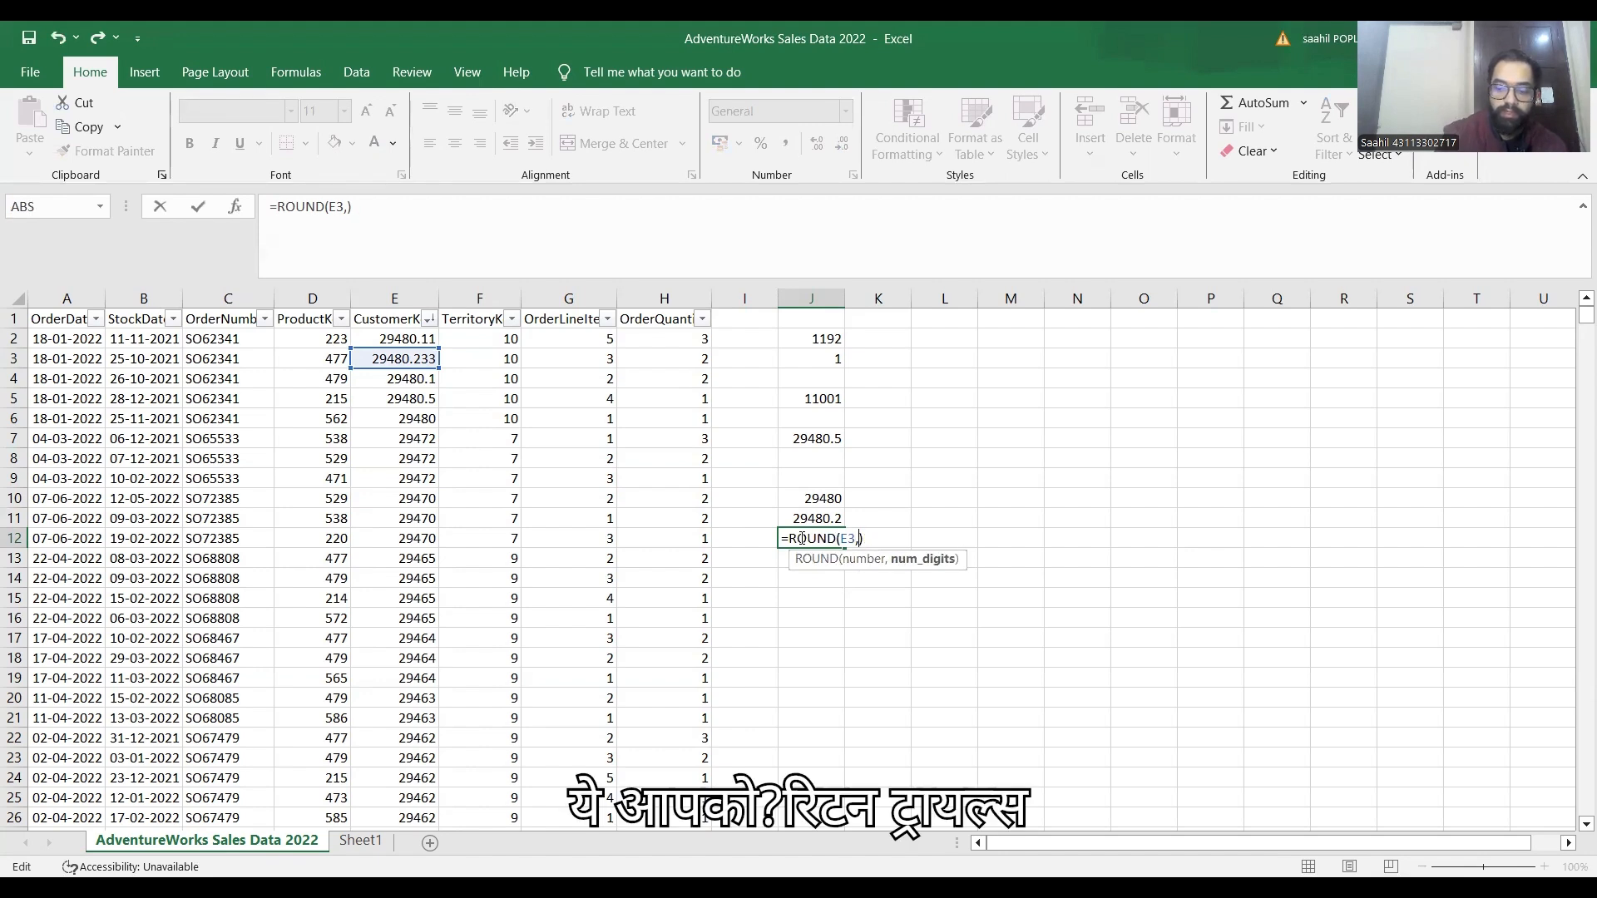
{"action": "type", "text": "2"}
{"action": "key", "text": "Return"}
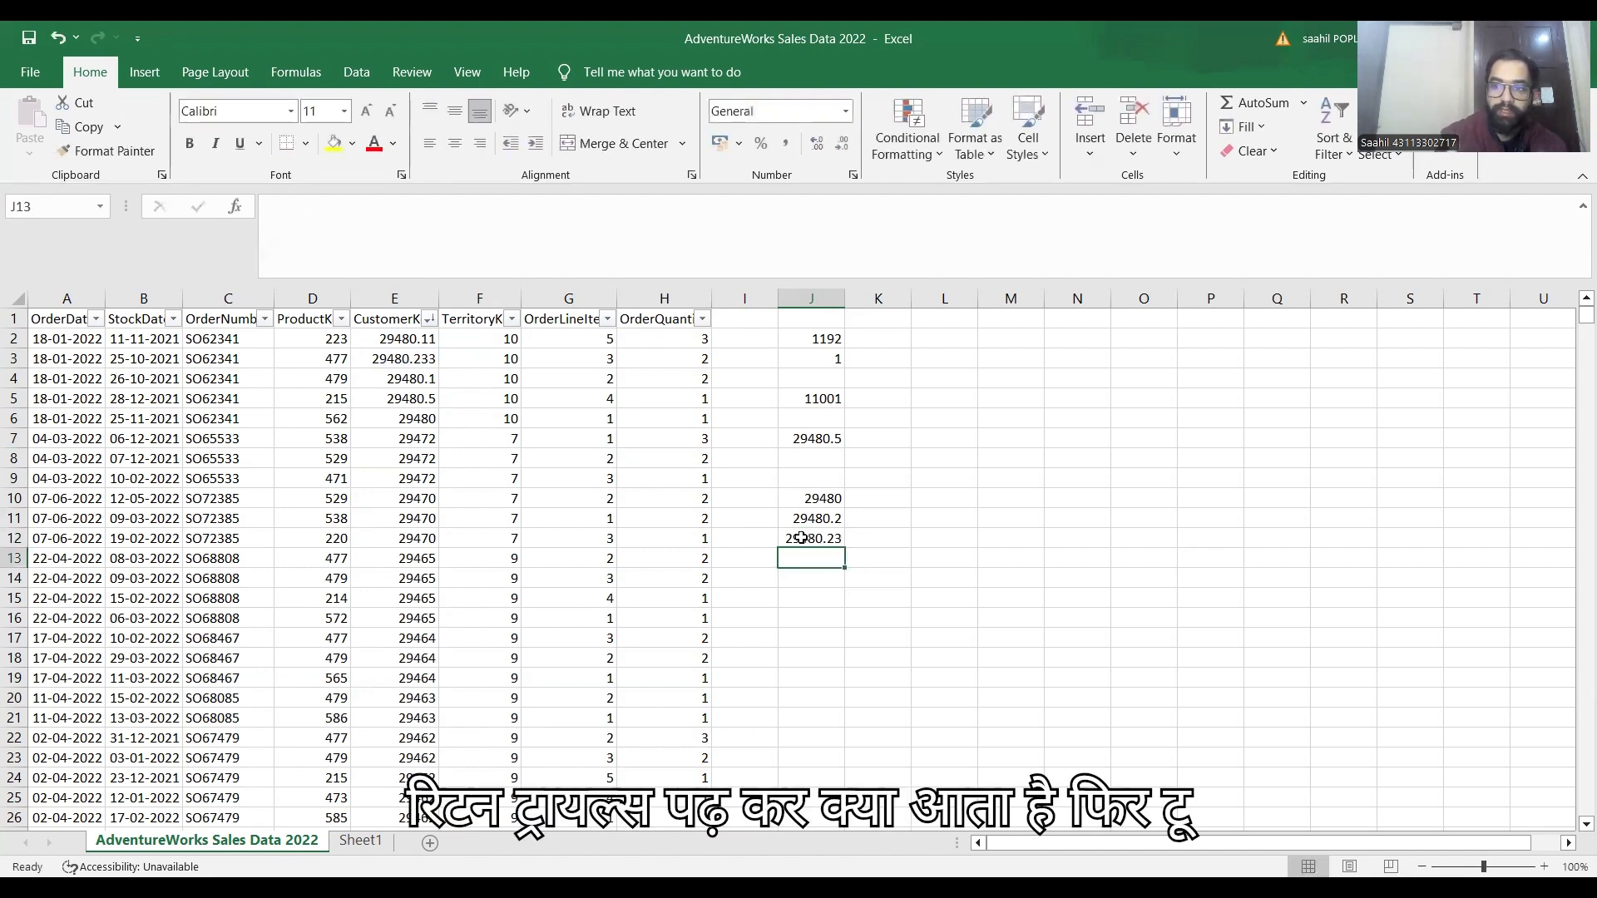
Step: Change the decimals of the customer key in E3 to .238
{"action": "double_click", "coordinate": [405, 359]}
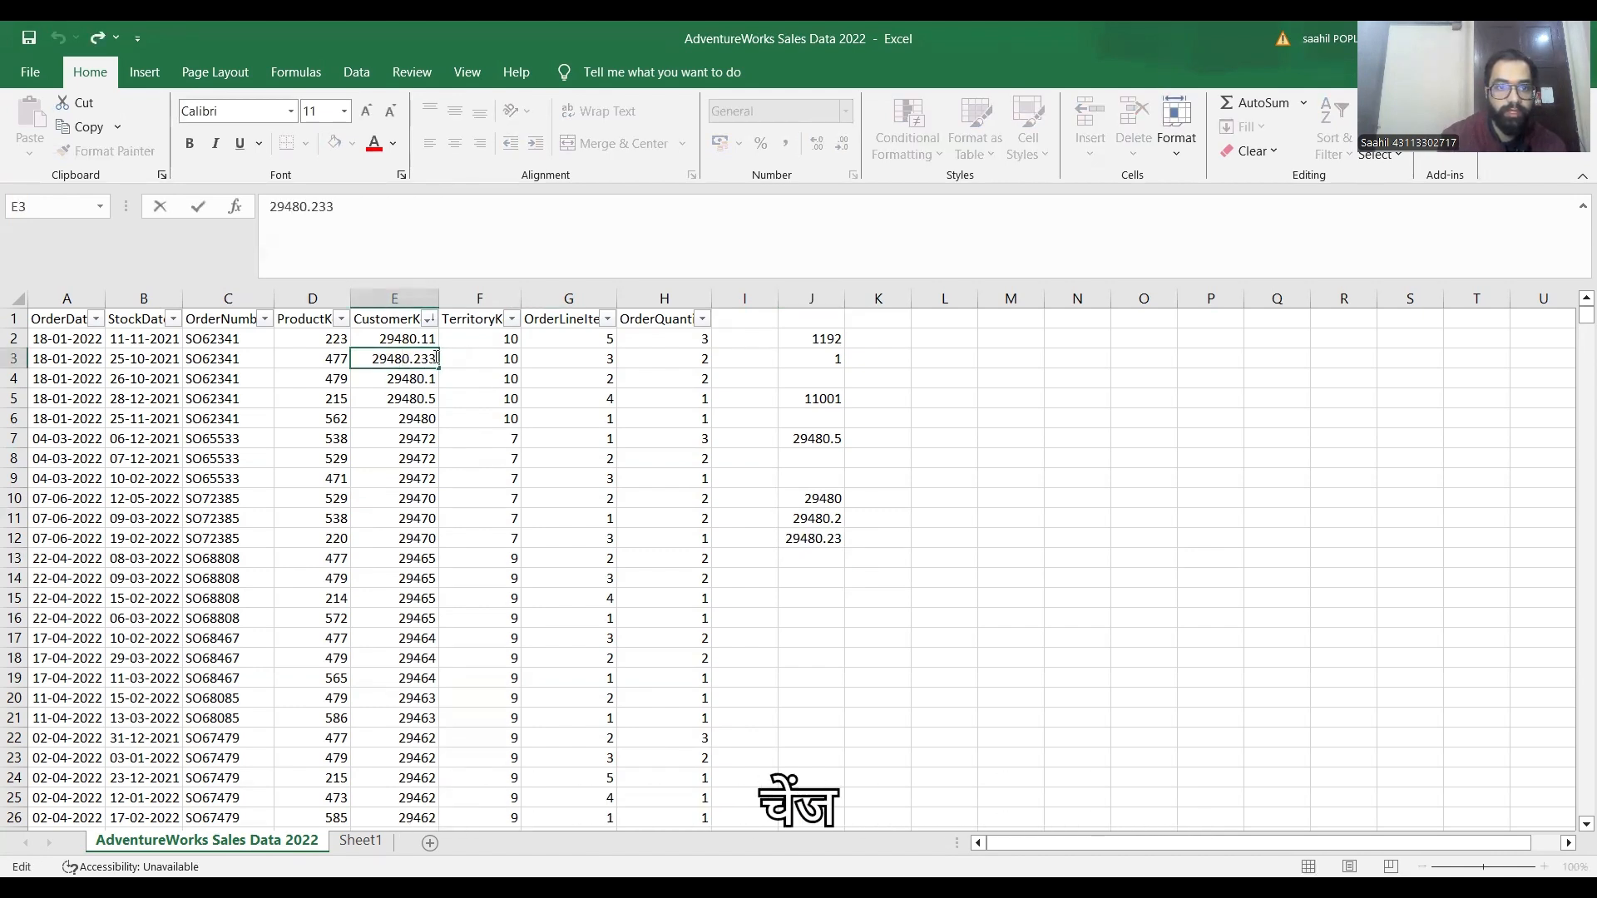
{"action": "left_click", "coordinate": [437, 359]}
{"action": "key", "text": "BackSpace"}
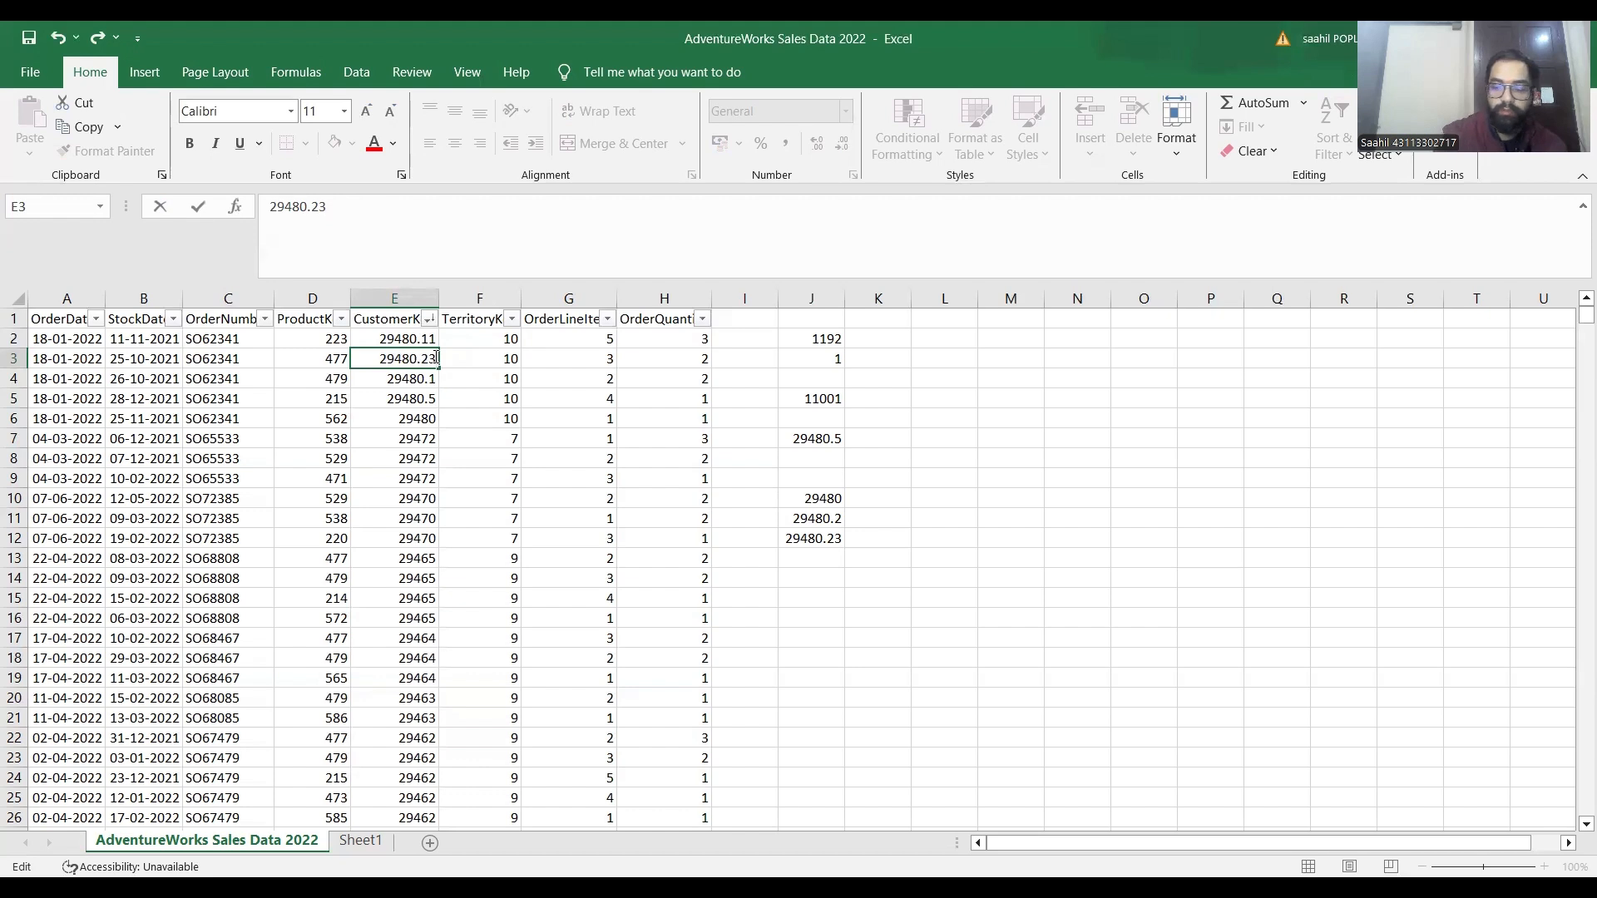
{"action": "type", "text": "8"}
{"action": "key", "text": "Return"}
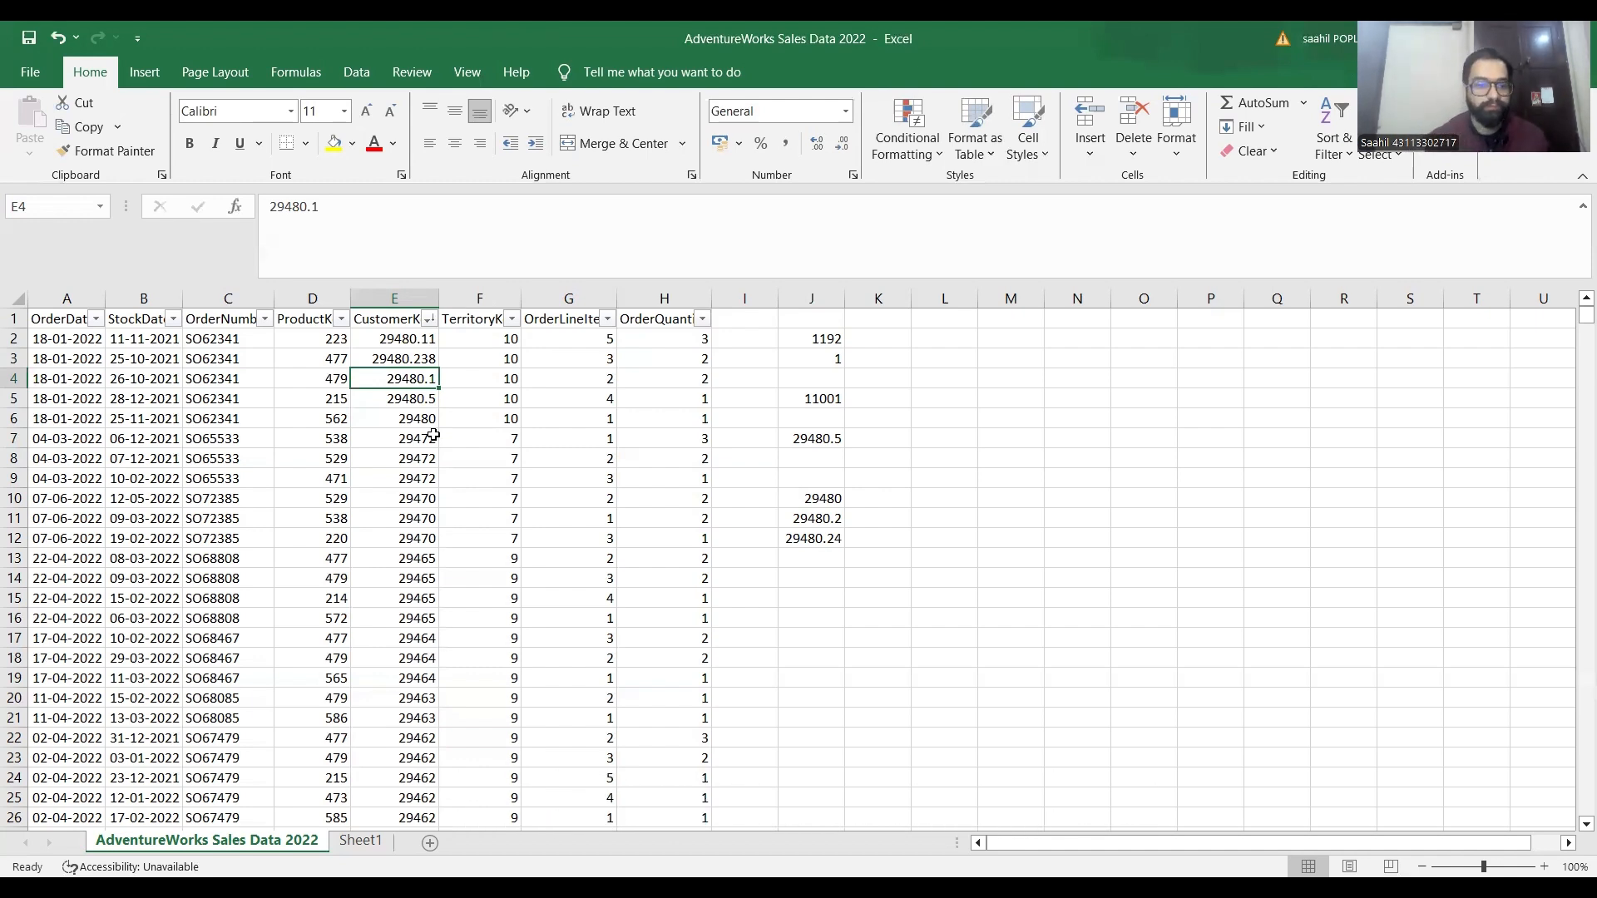
Step: Add Round, Upper and Lower to the function list on Sheet1 in cells B4 to B6
{"action": "left_click", "coordinate": [360, 840]}
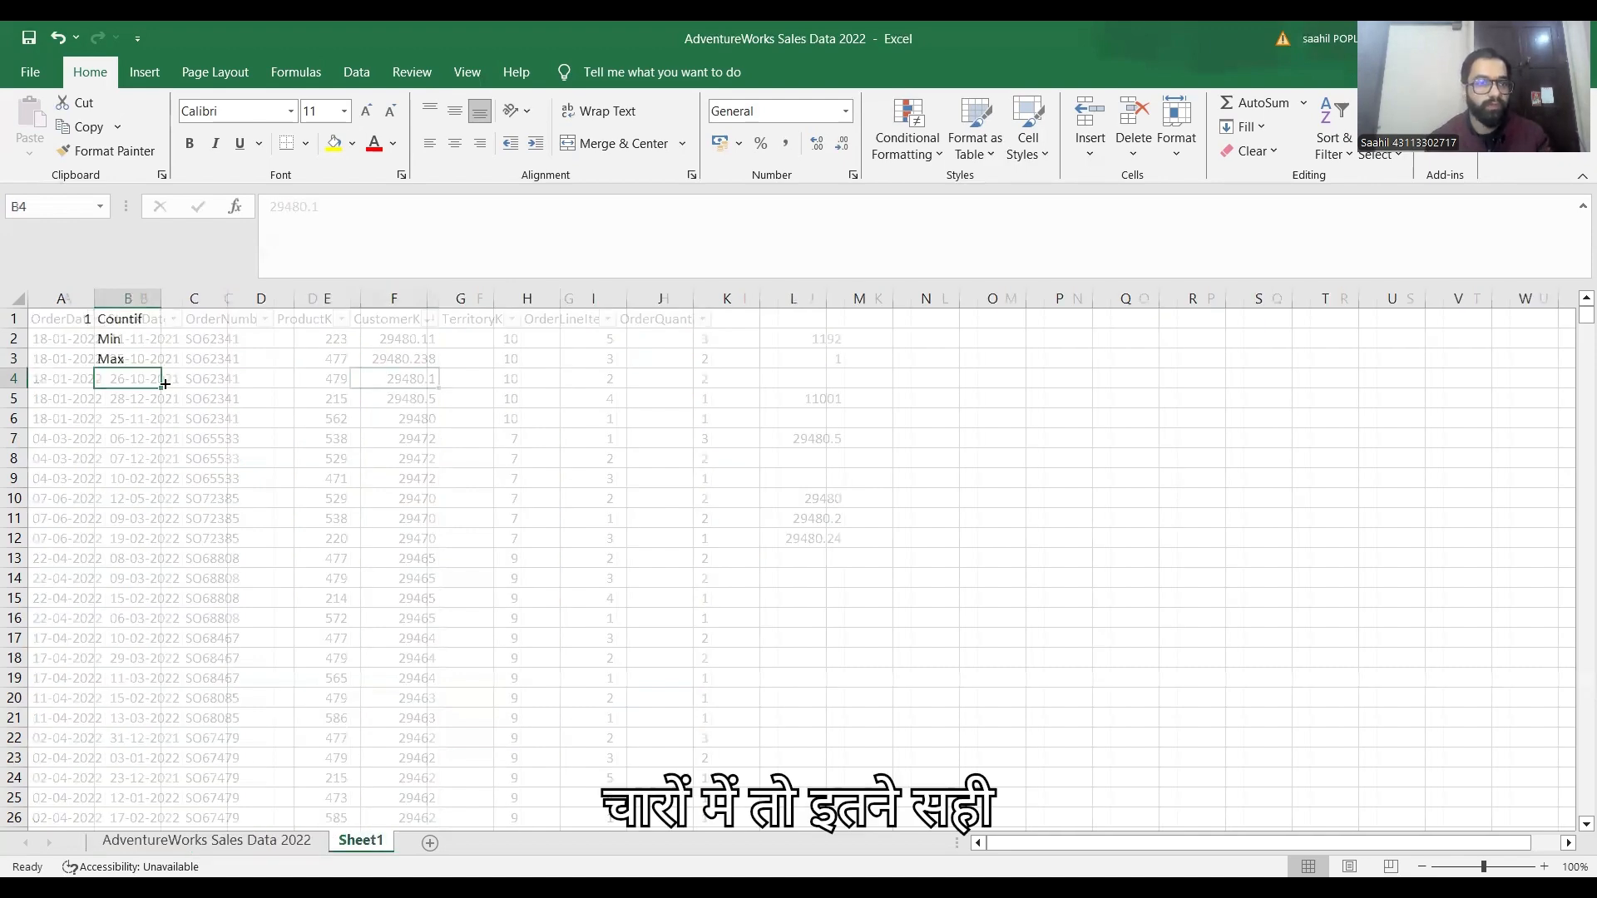
{"action": "type", "text": "Round"}
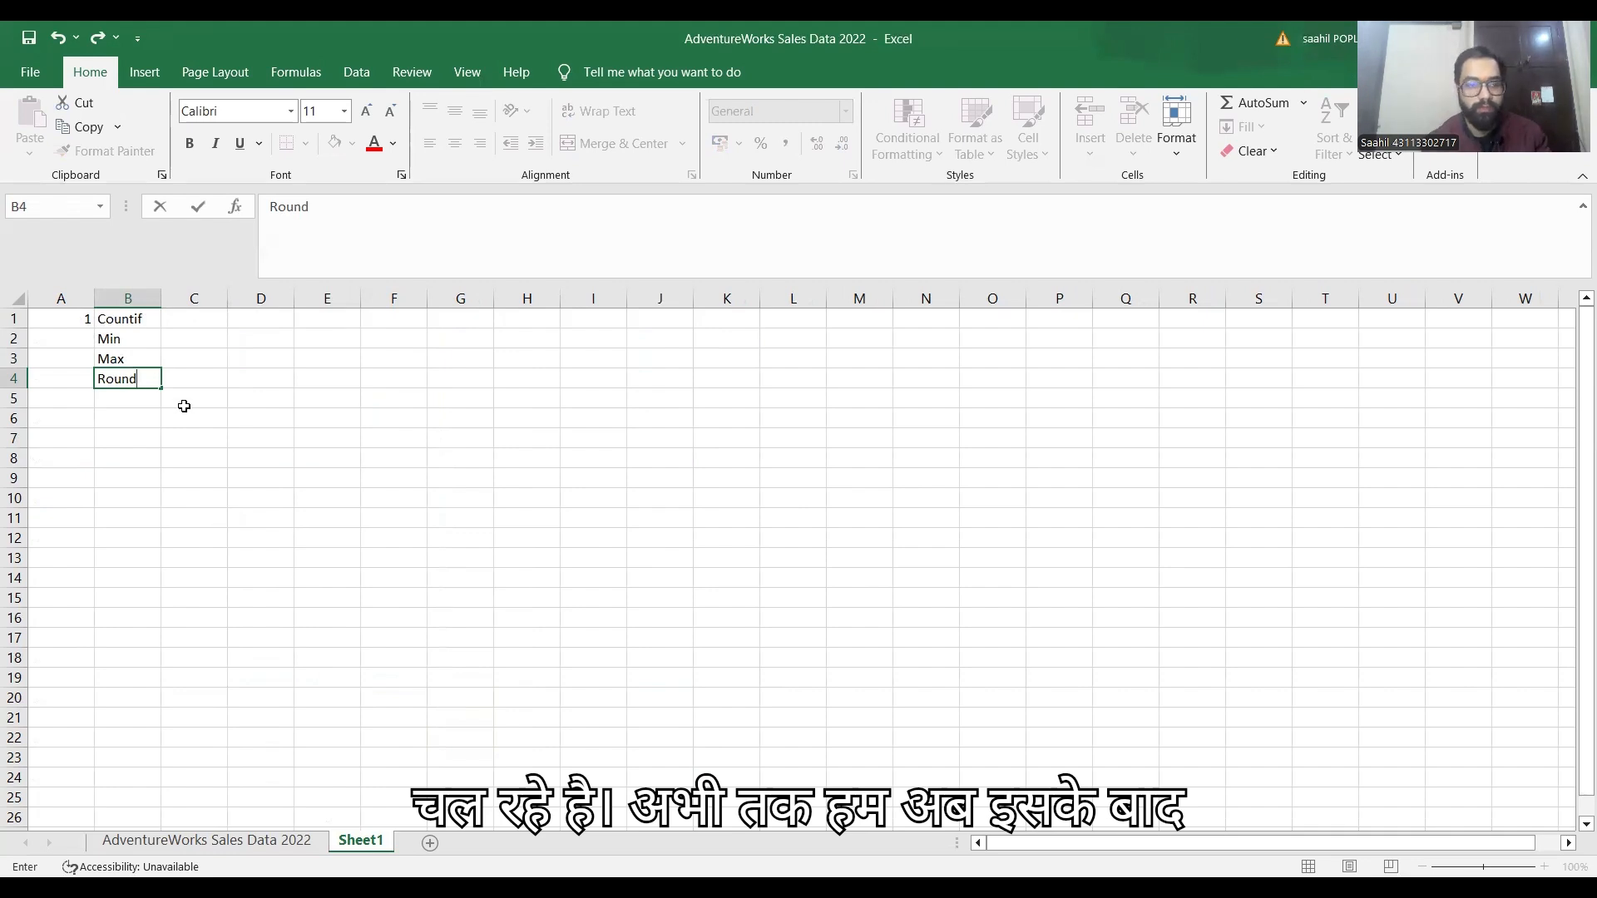
{"action": "key", "text": "Return"}
{"action": "type", "text": "Upper"}
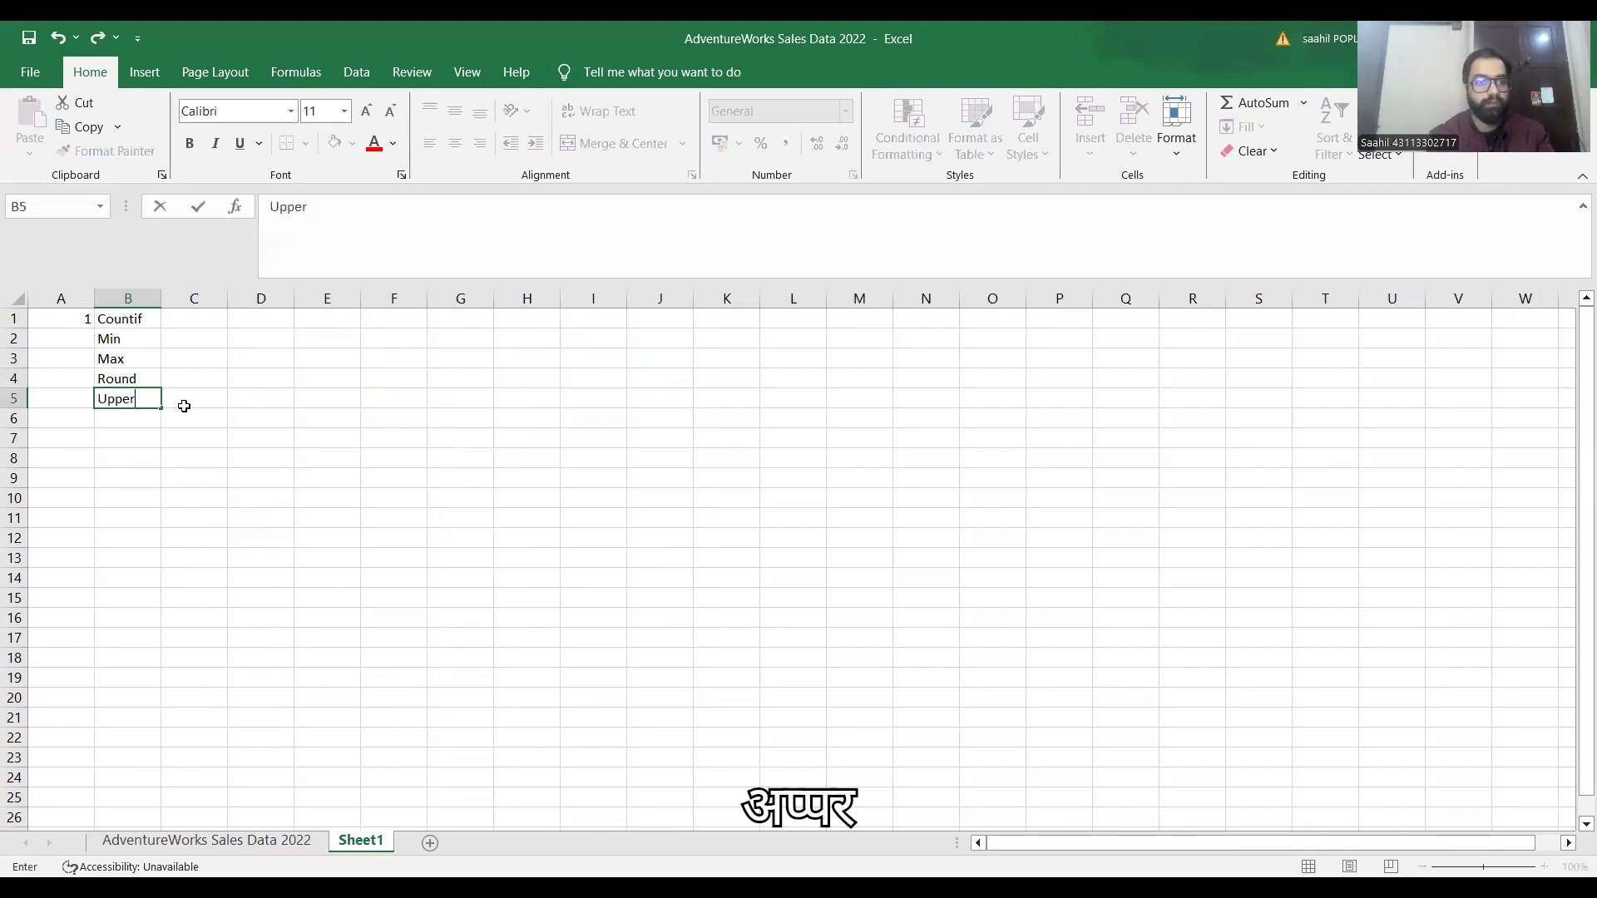
{"action": "key", "text": "Return"}
{"action": "type", "text": "L"}
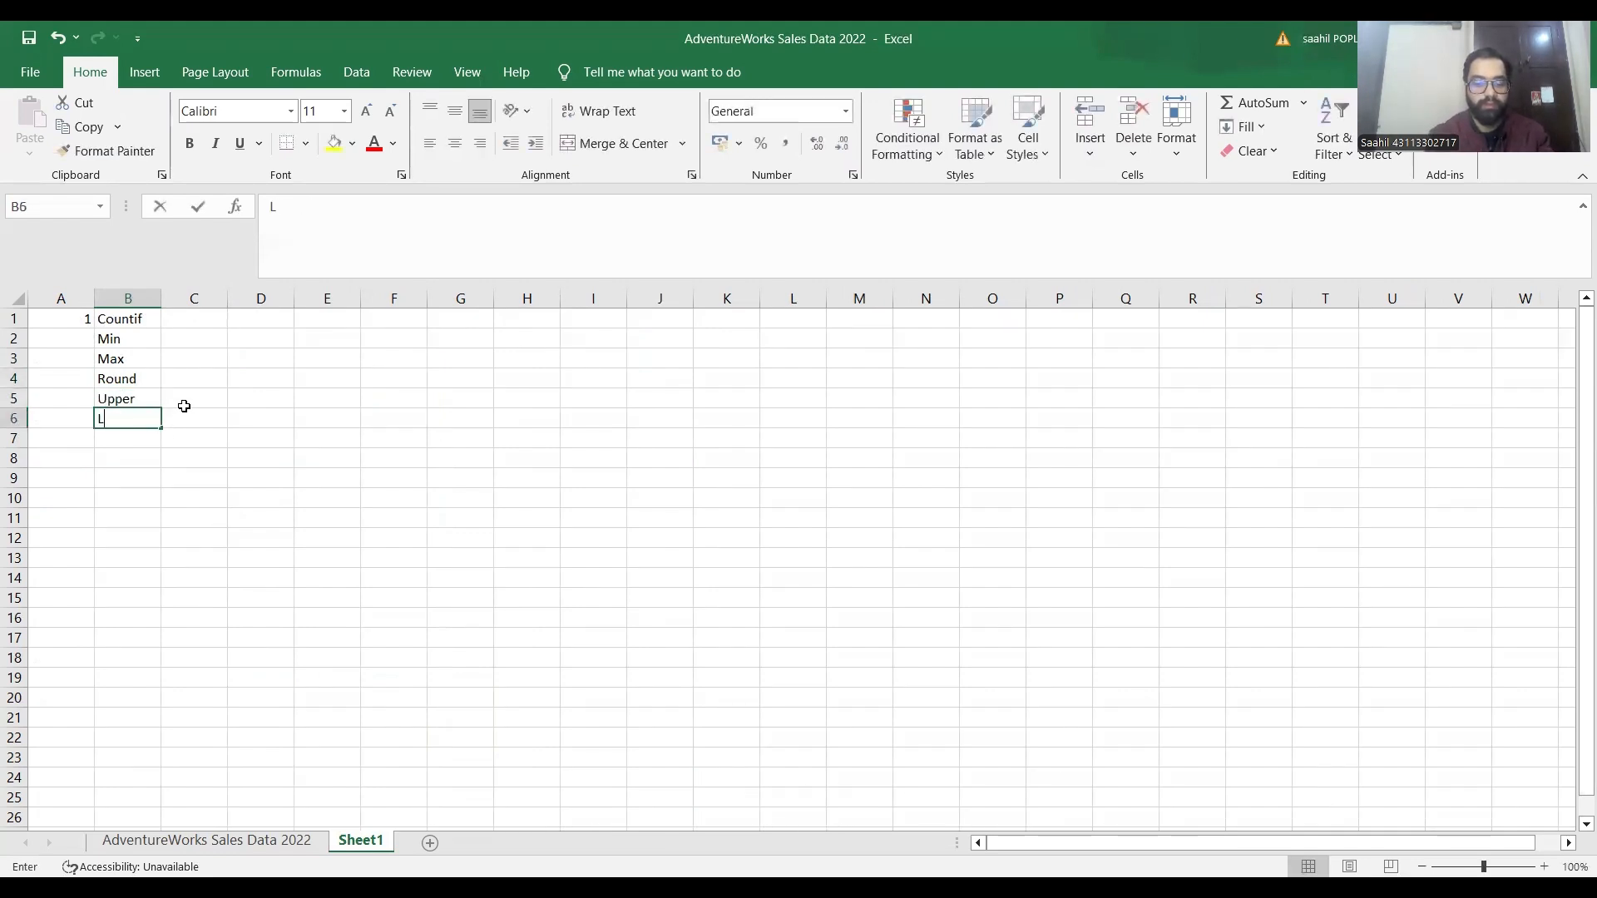
{"action": "type", "text": "ower"}
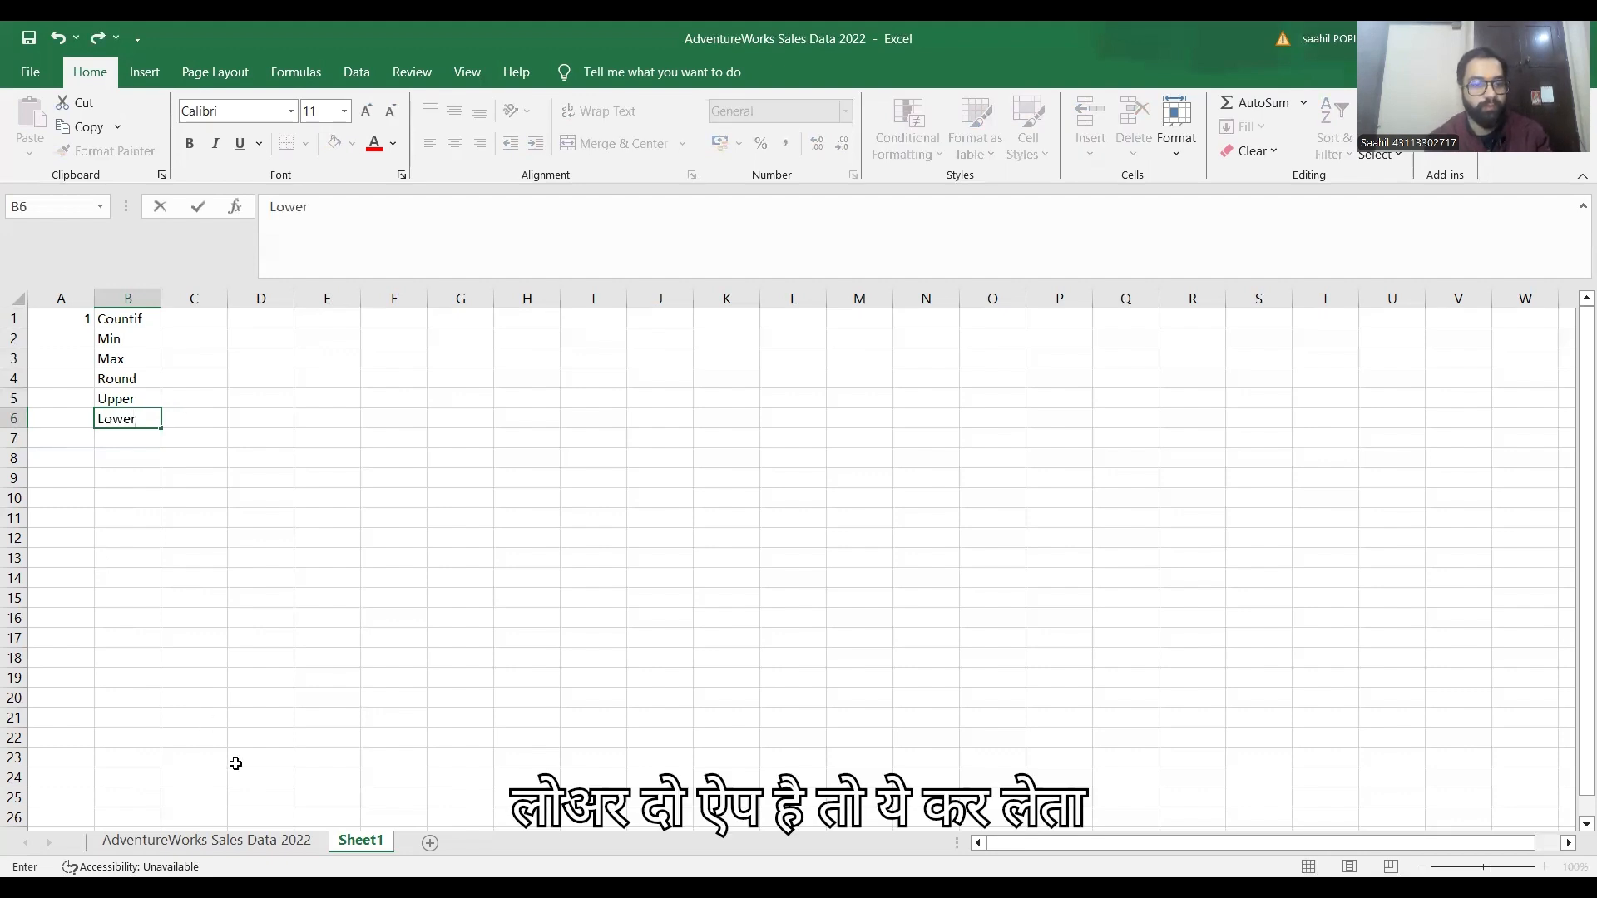
Step: On the AdventureWorks Sales Data 2022 sheet, enter =UPPER(H1) in cell J1 to convert the order quantity header to capitals
{"action": "left_click", "coordinate": [263, 842]}
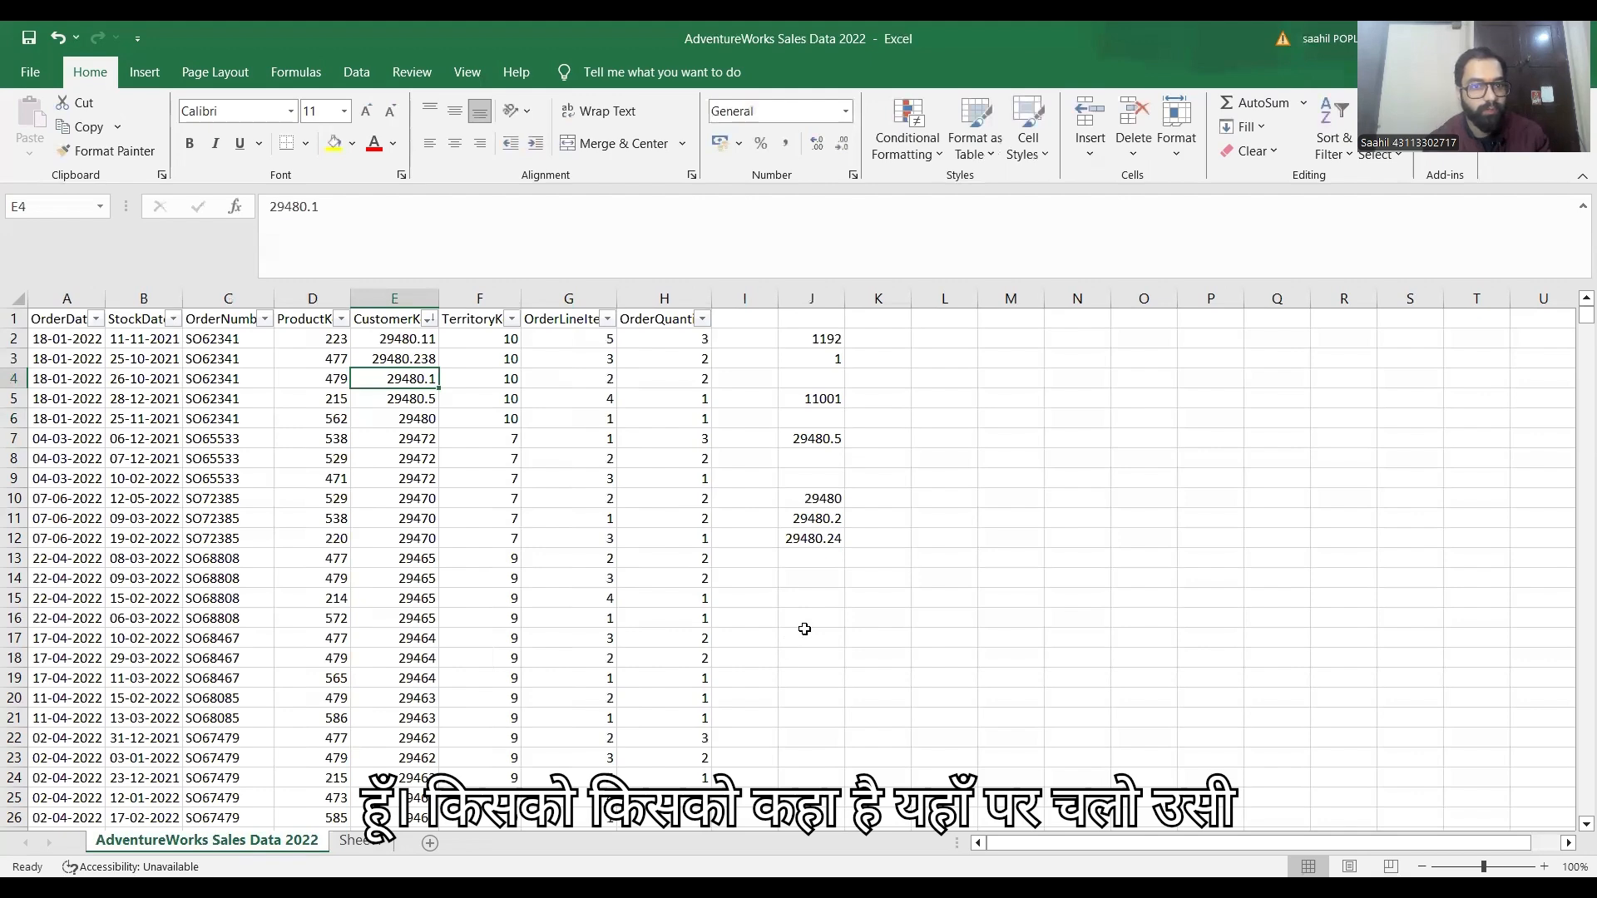
{"action": "left_click", "coordinate": [806, 314]}
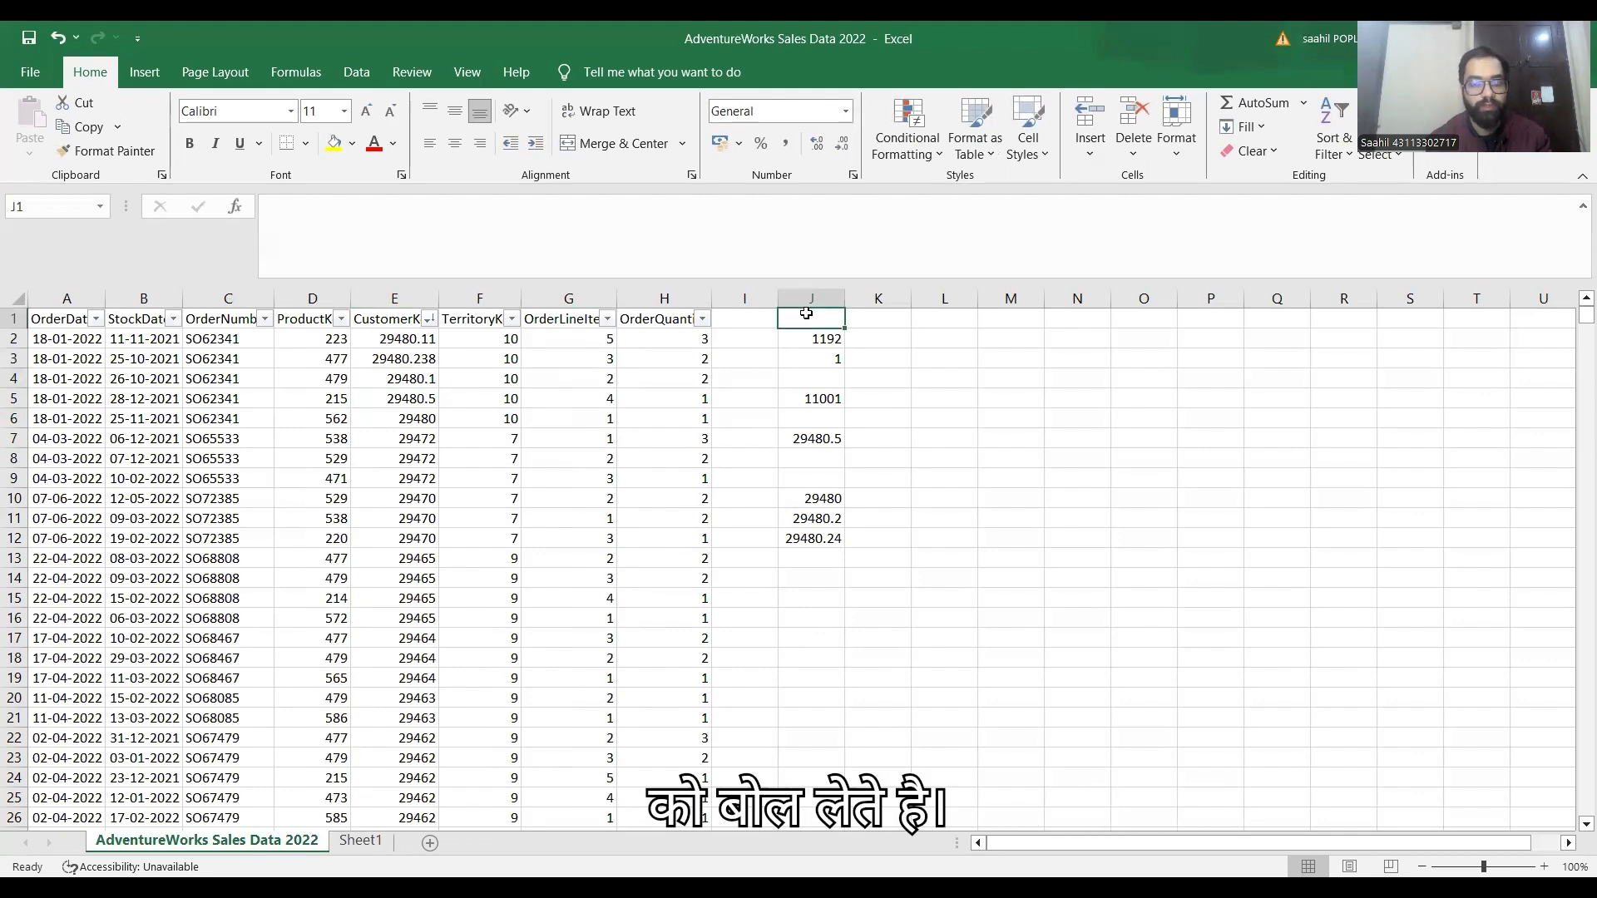
{"action": "type", "text": "=u"}
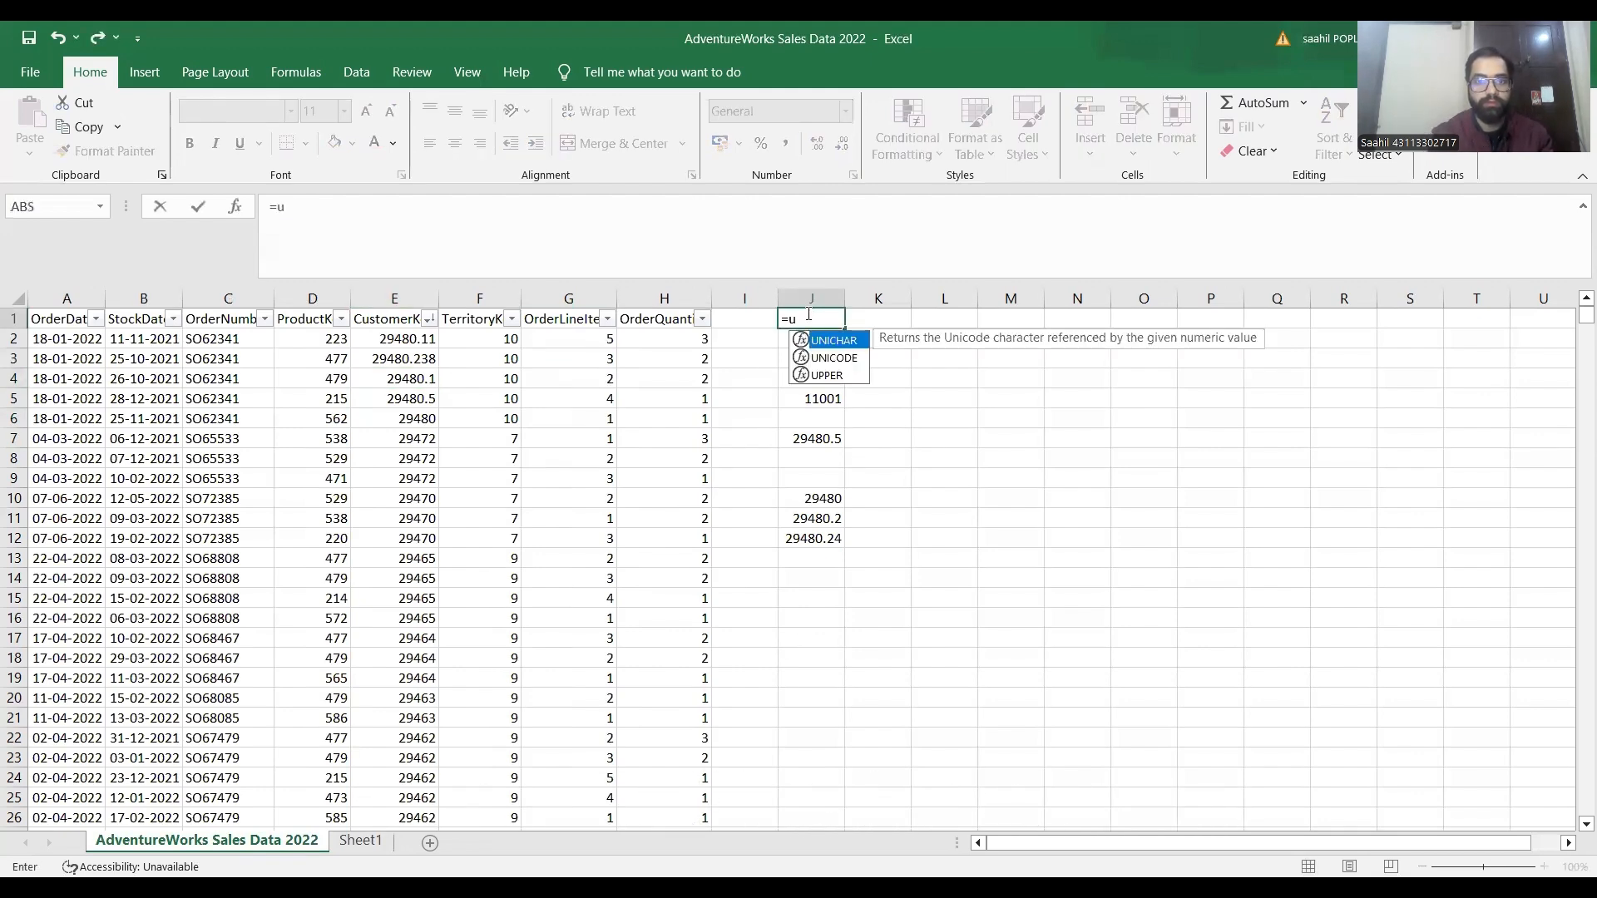
{"action": "type", "text": "PPER("}
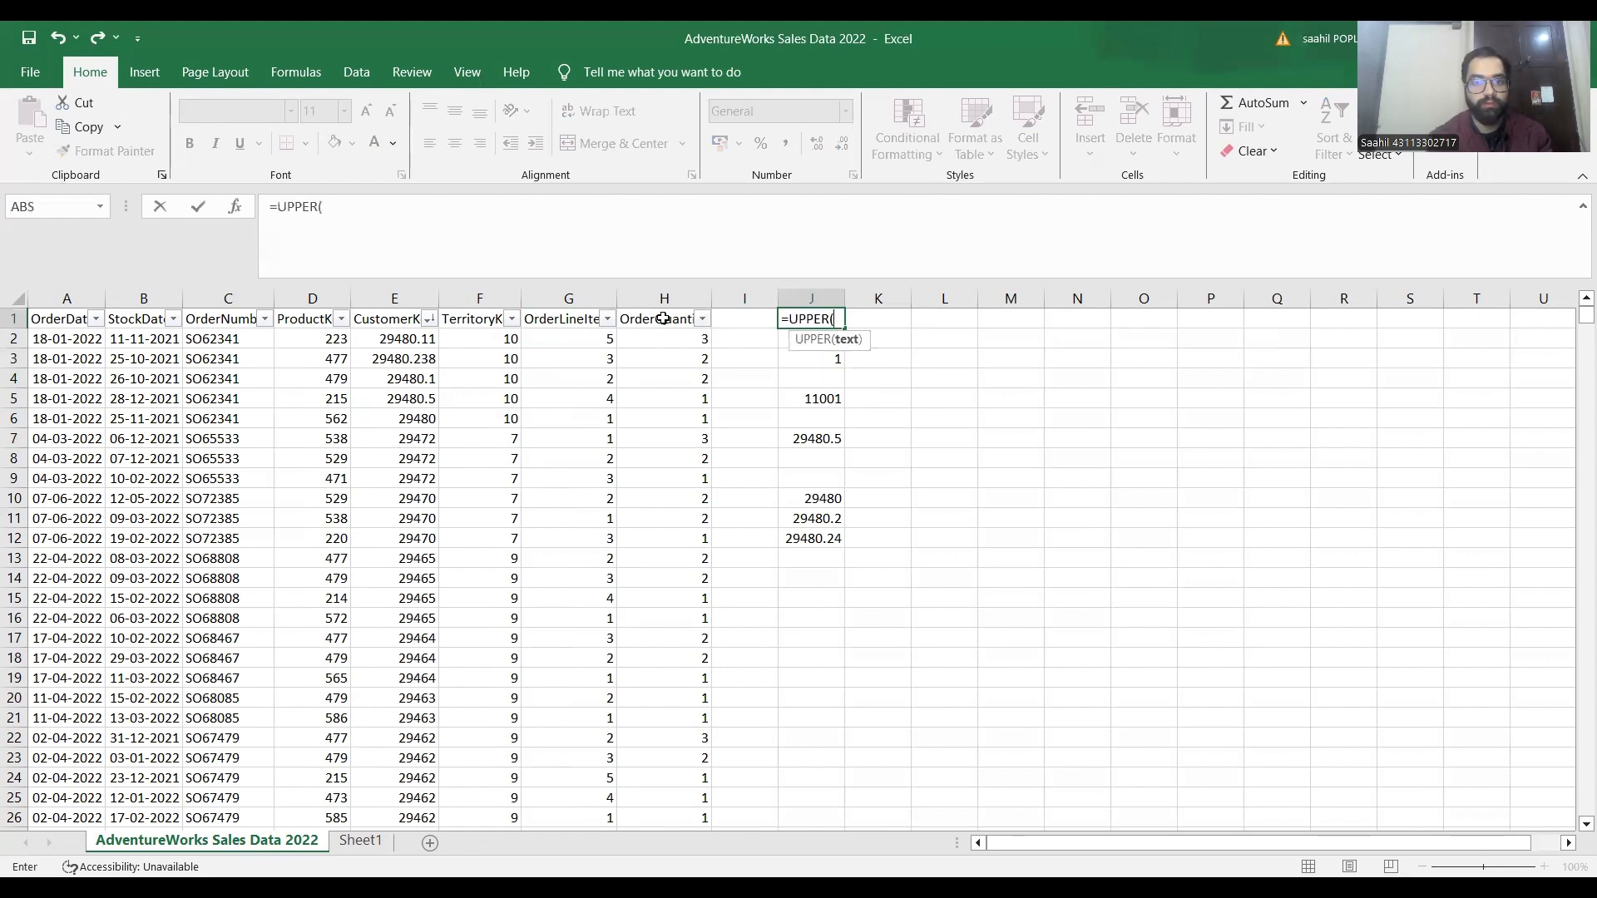
{"action": "left_click", "coordinate": [663, 318]}
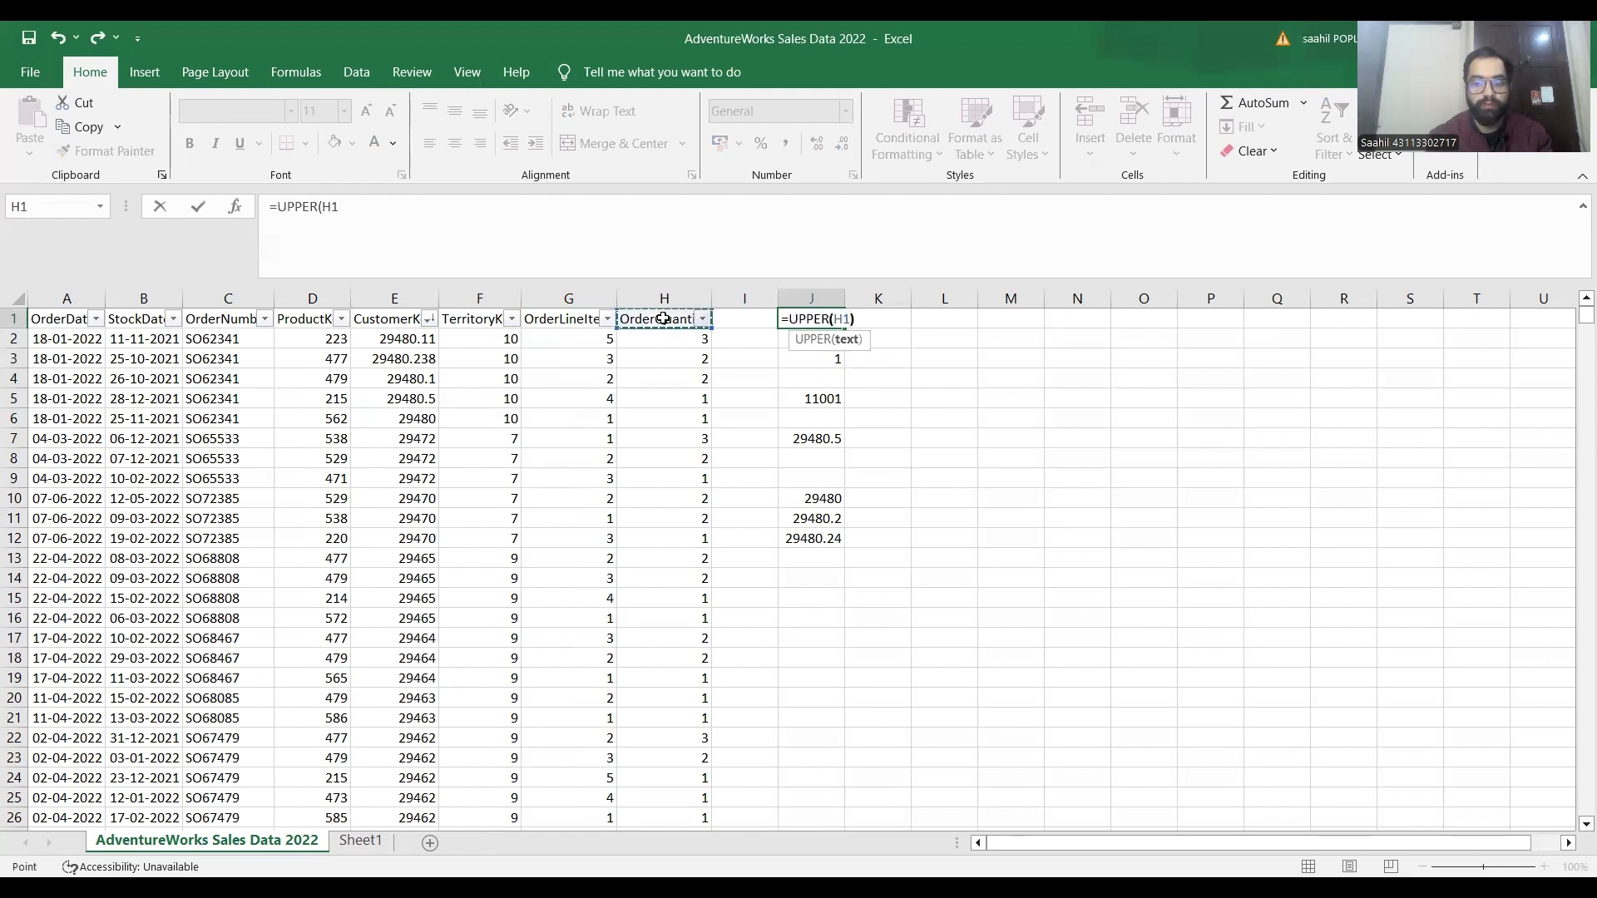
{"action": "key", "text": "ctrl+Return"}
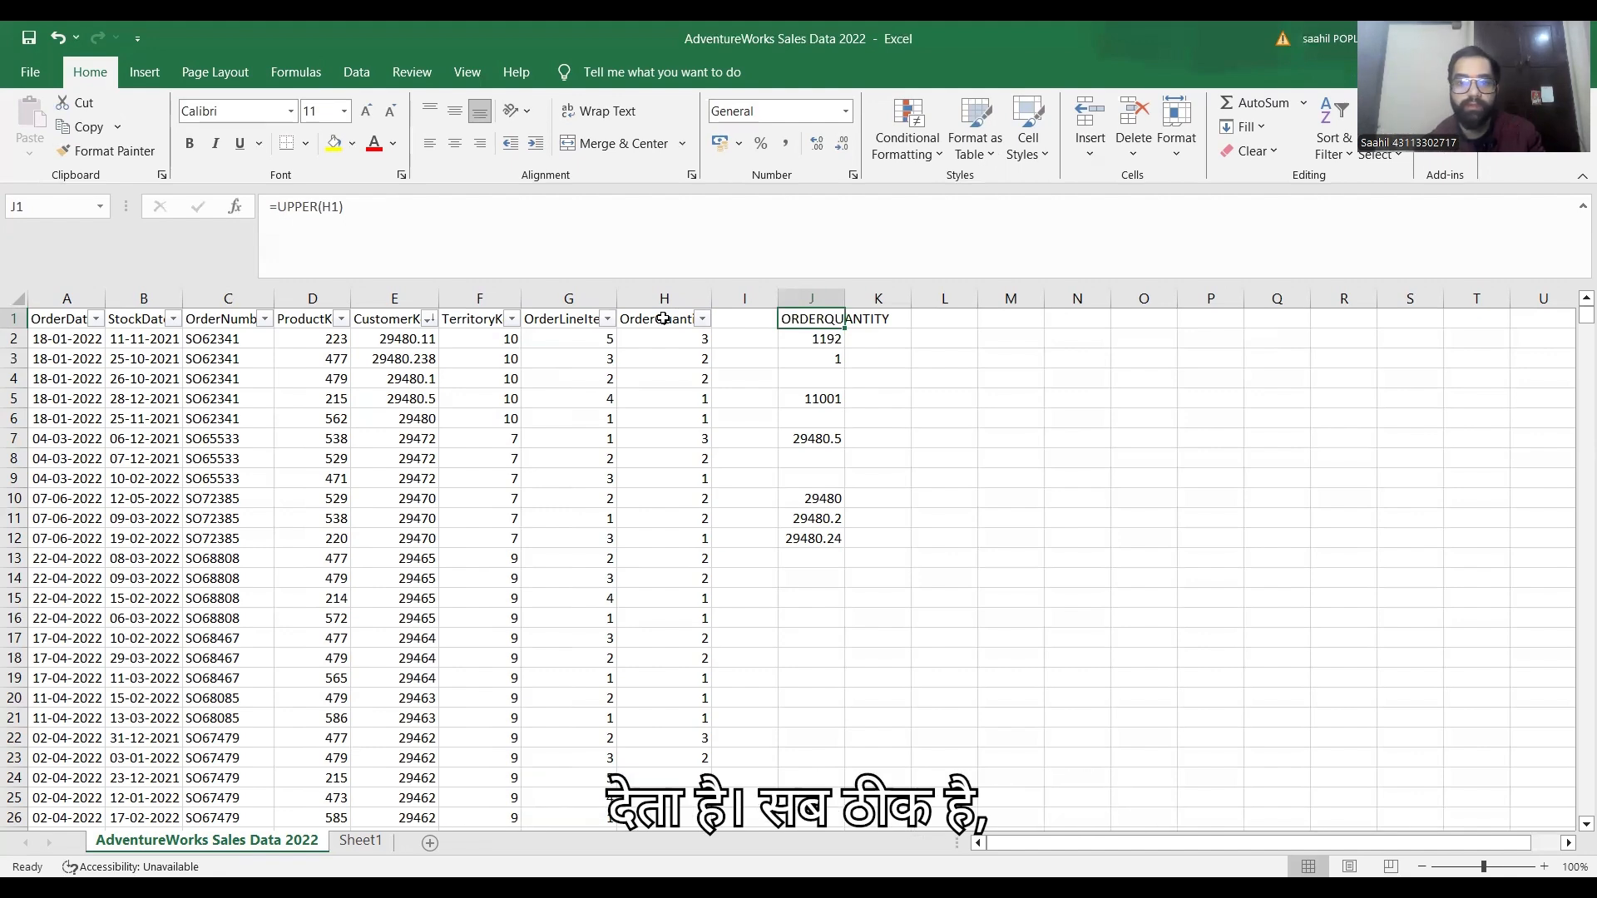
Step: Enter =UPPER(G1) in cell M1 to convert the order line item header to capitals
{"action": "key", "text": "Right"}
{"action": "key", "text": "Right"}
{"action": "key", "text": "Left"}
{"action": "key", "text": "Left"}
{"action": "key", "text": "Right"}
{"action": "key", "text": "Right"}
{"action": "key", "text": "Right"}
{"action": "key", "text": "Left"}
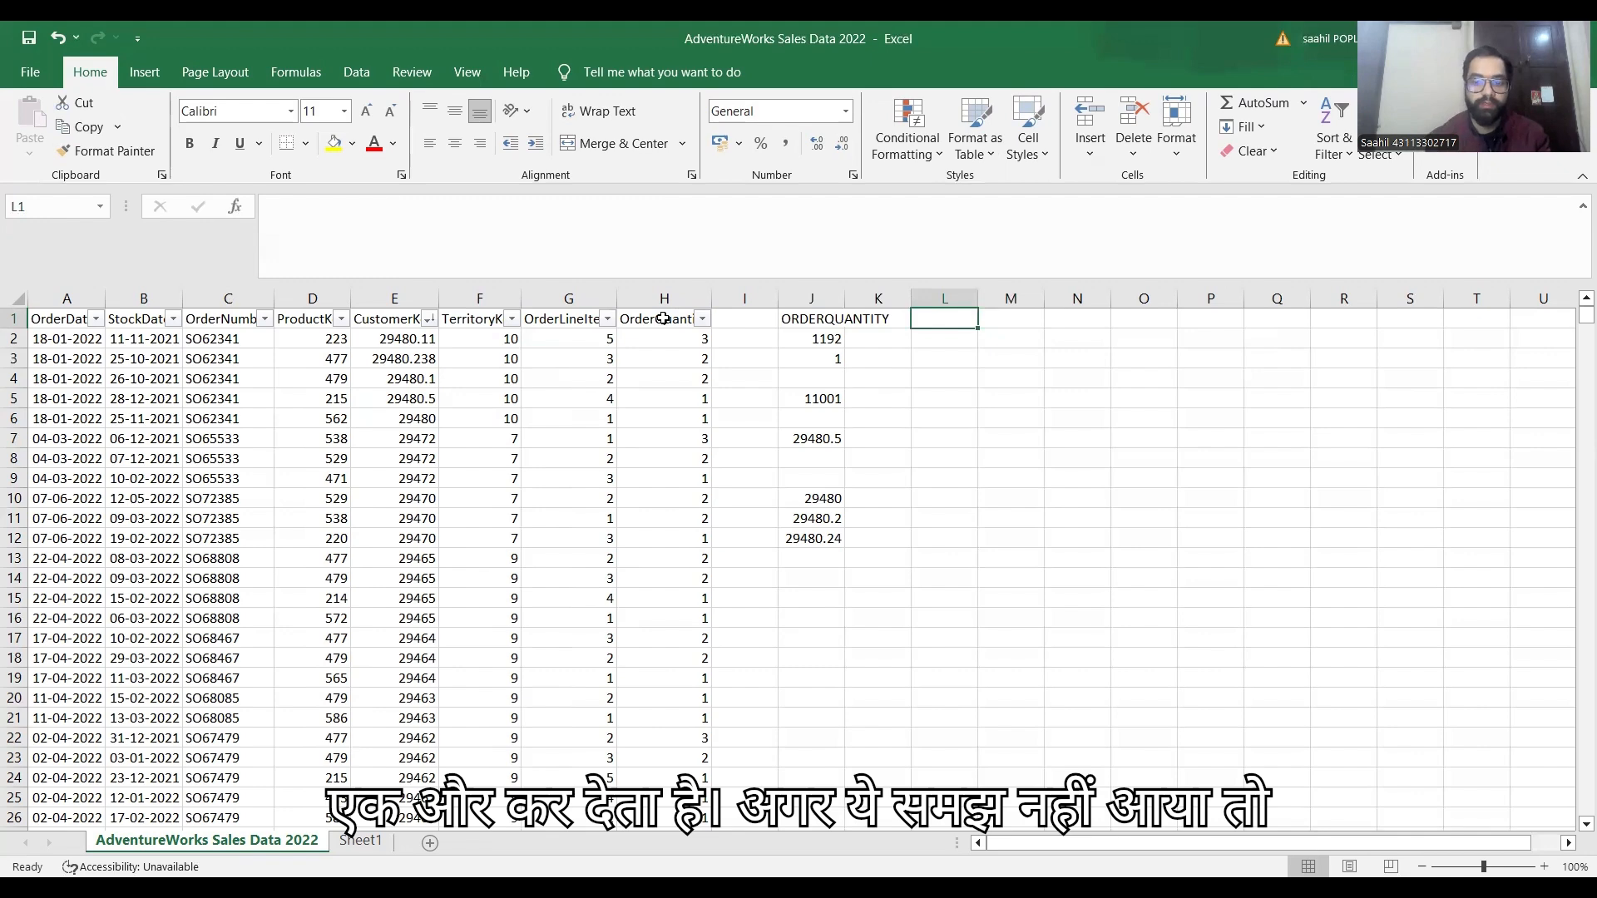
{"action": "key", "text": "Right"}
{"action": "type", "text": "="}
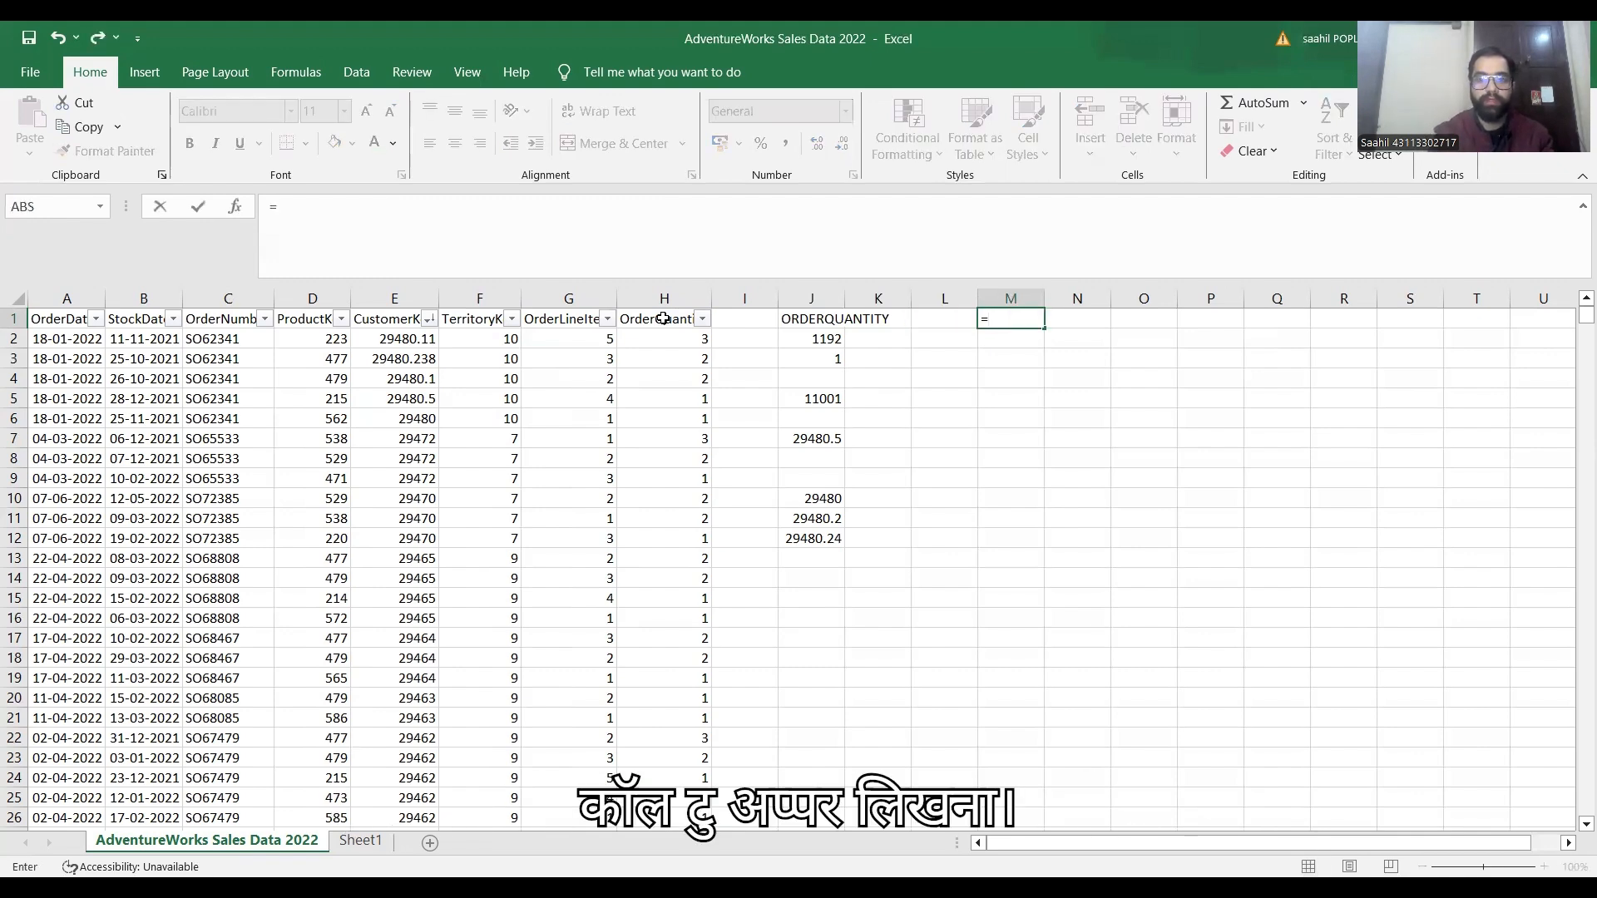
{"action": "type", "text": "UPPER("}
{"action": "left_click", "coordinate": [566, 325]}
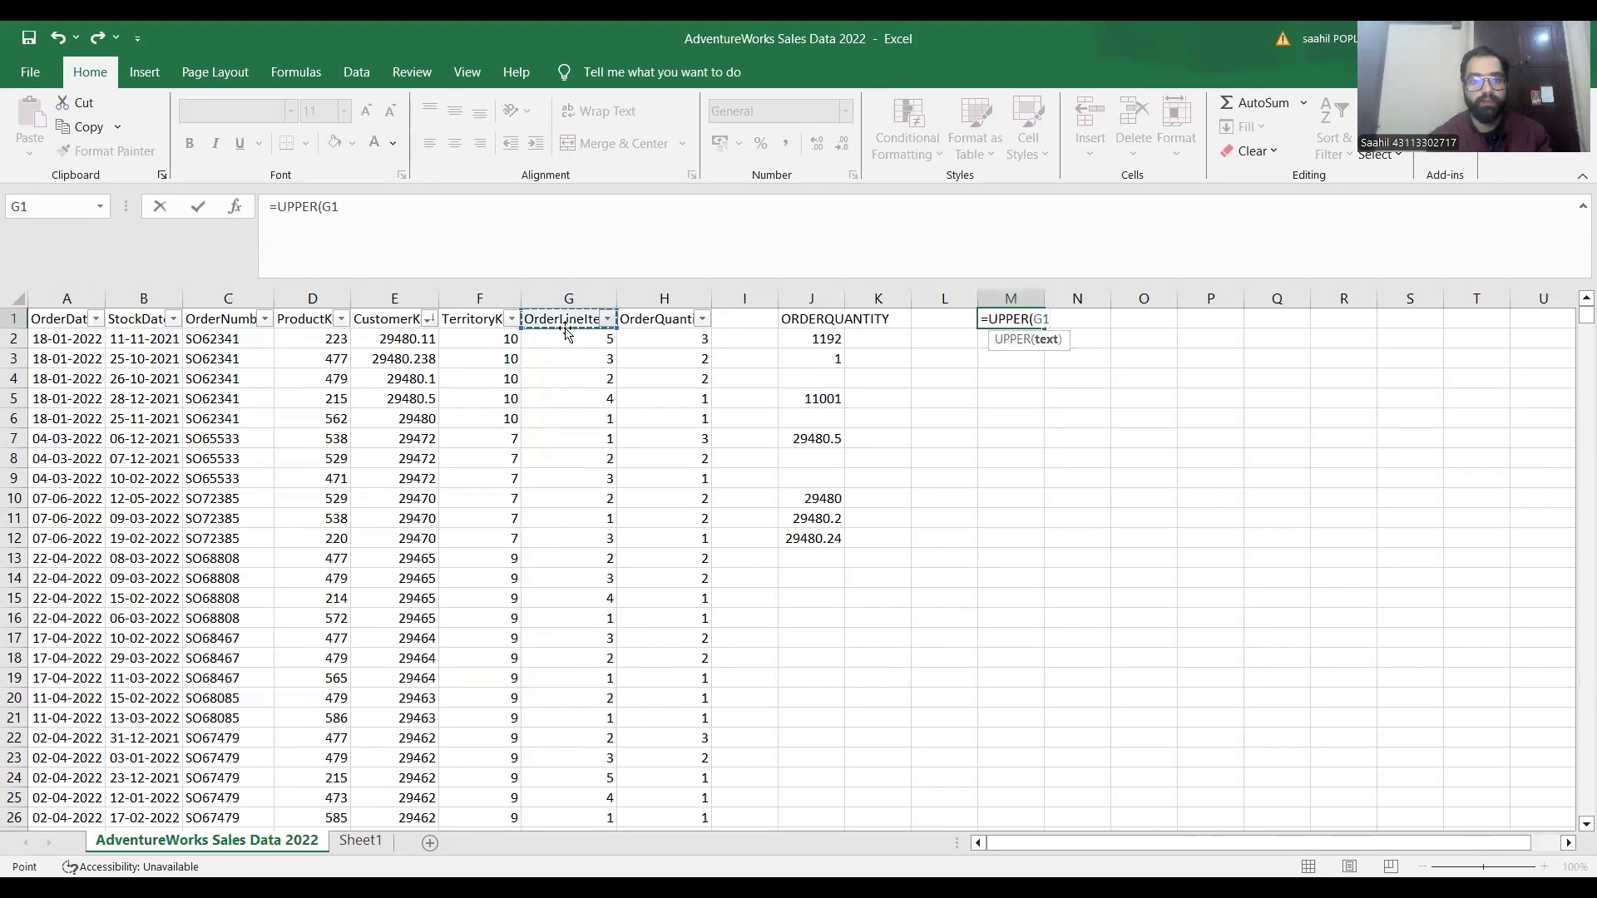
{"action": "type", "text": ")"}
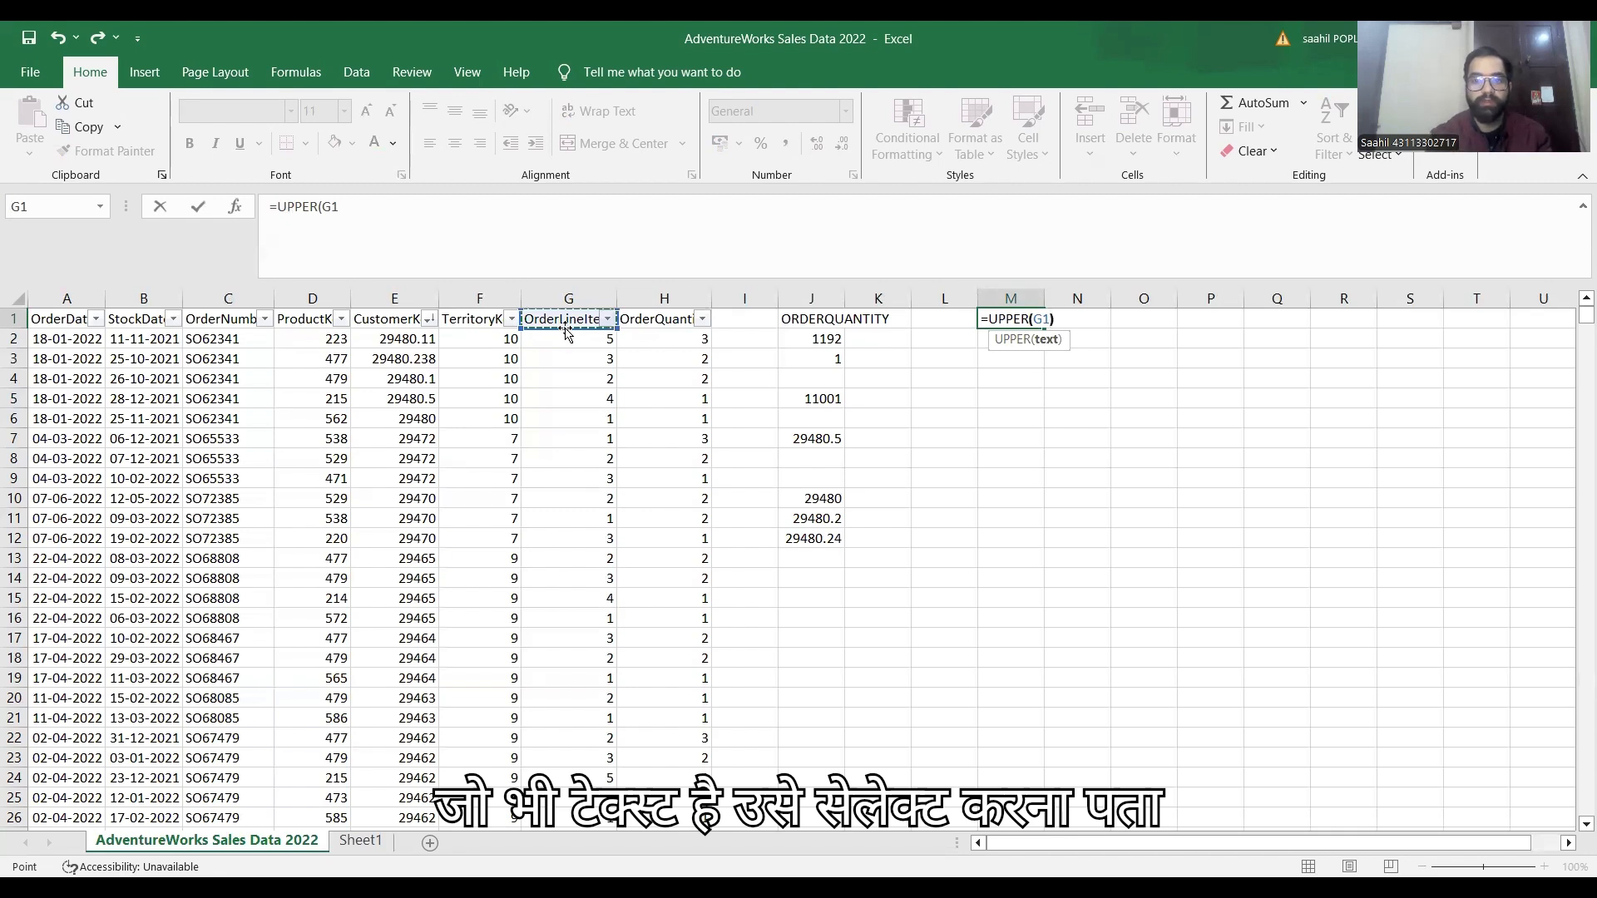
{"action": "key", "text": "Return"}
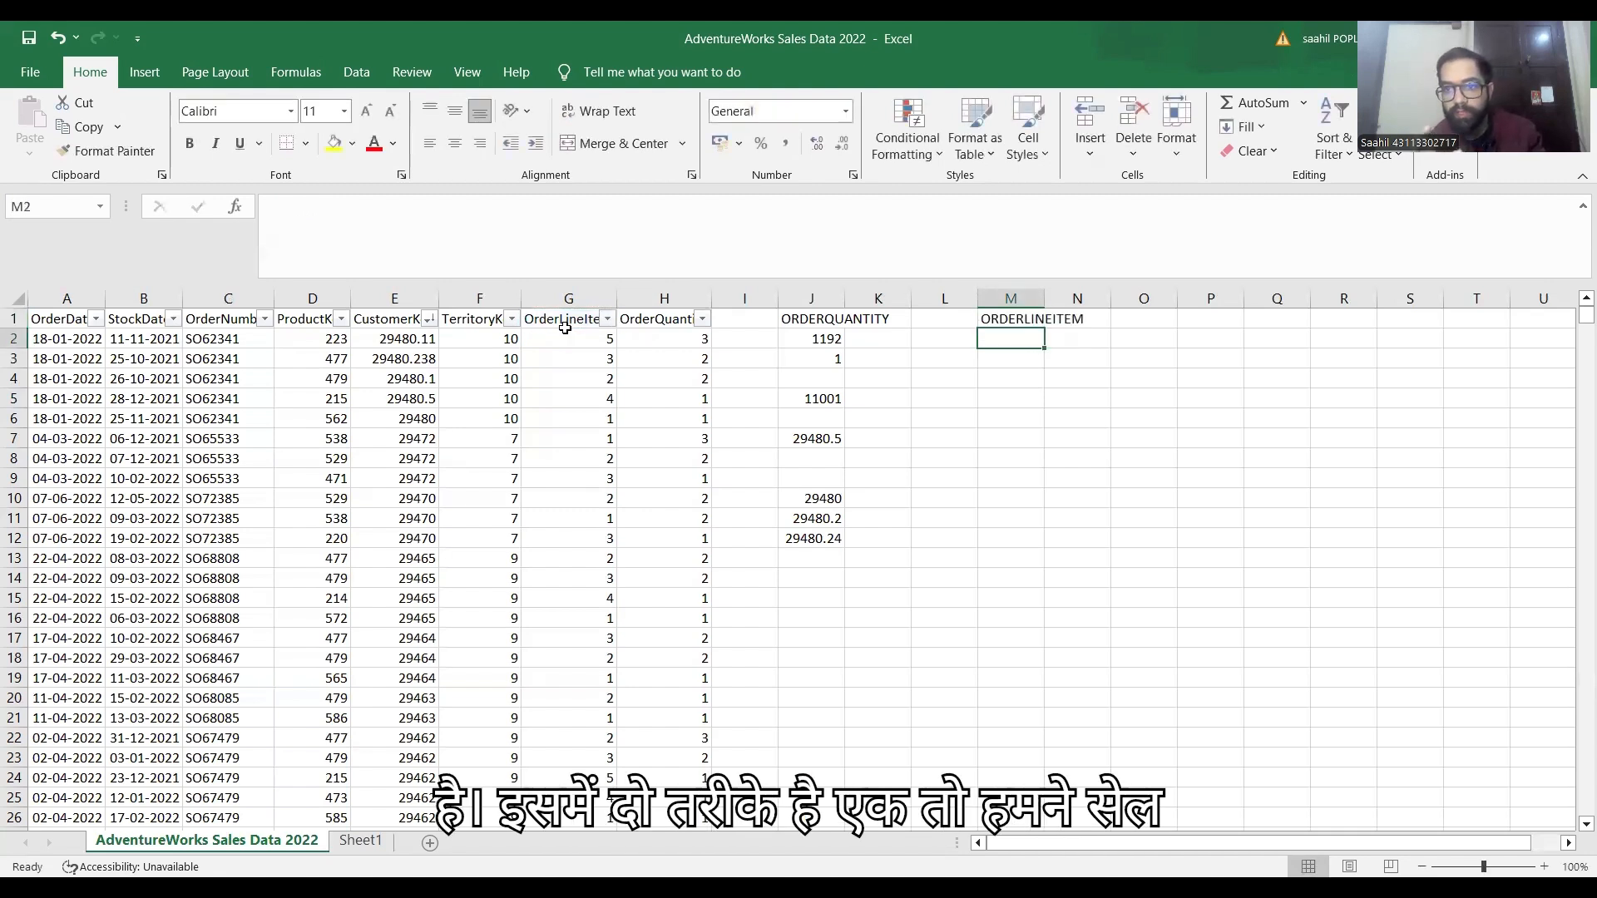
Step: Try to convert literal text to capitals by entering =UPPER(eeeddd) in cell M5
{"action": "key", "text": "Down"}
{"action": "key", "text": "Down"}
{"action": "key", "text": "Down"}
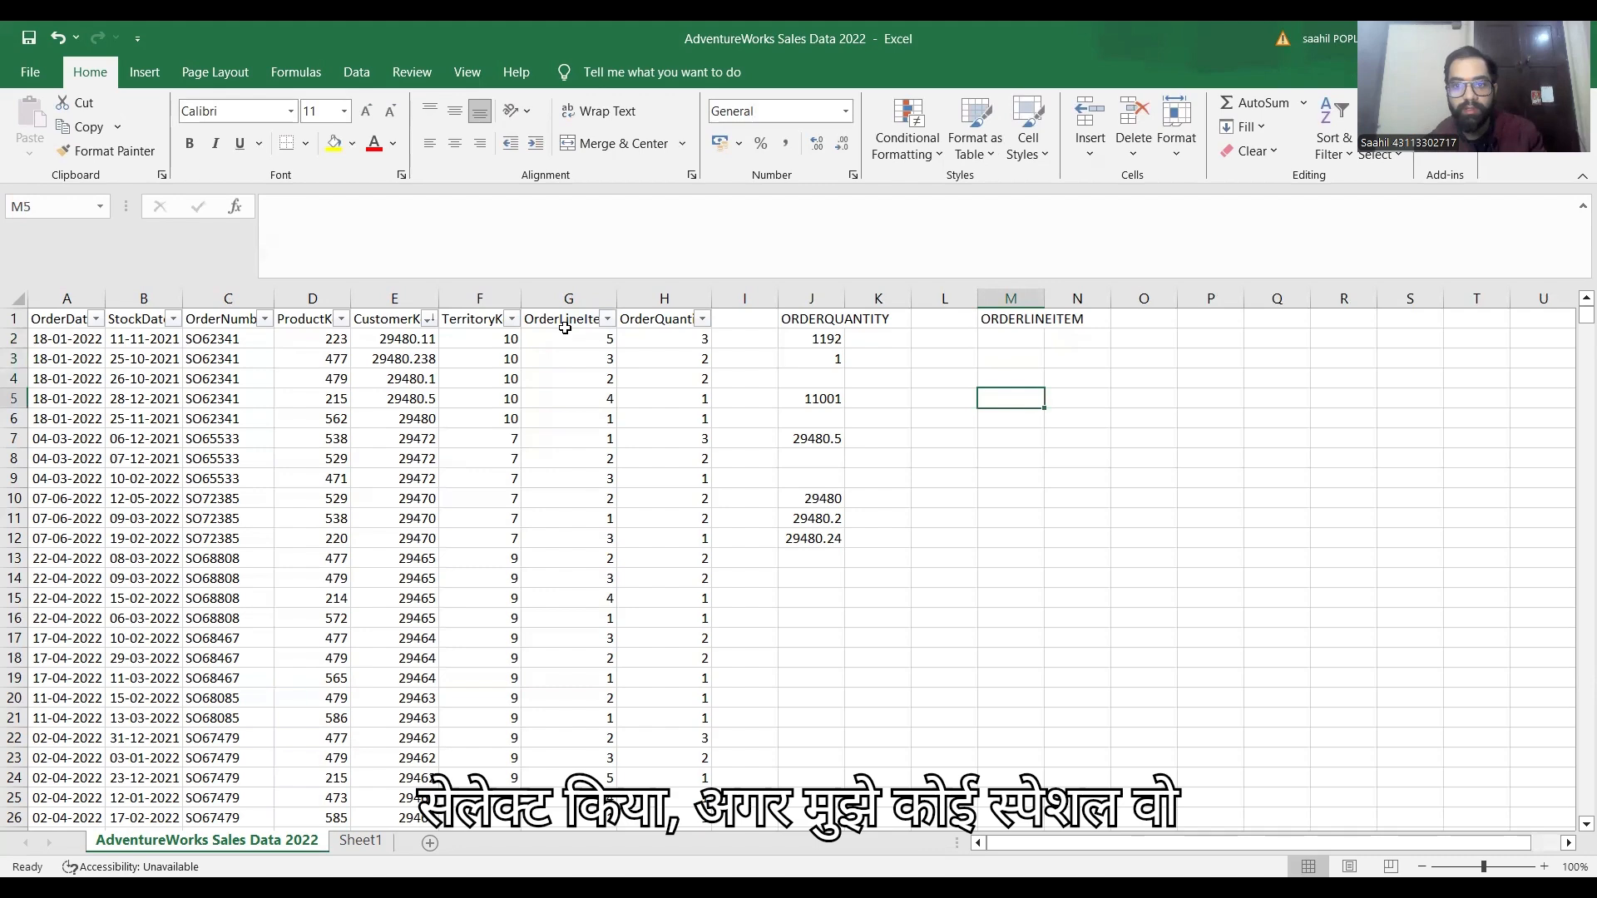
{"action": "type", "text": "="}
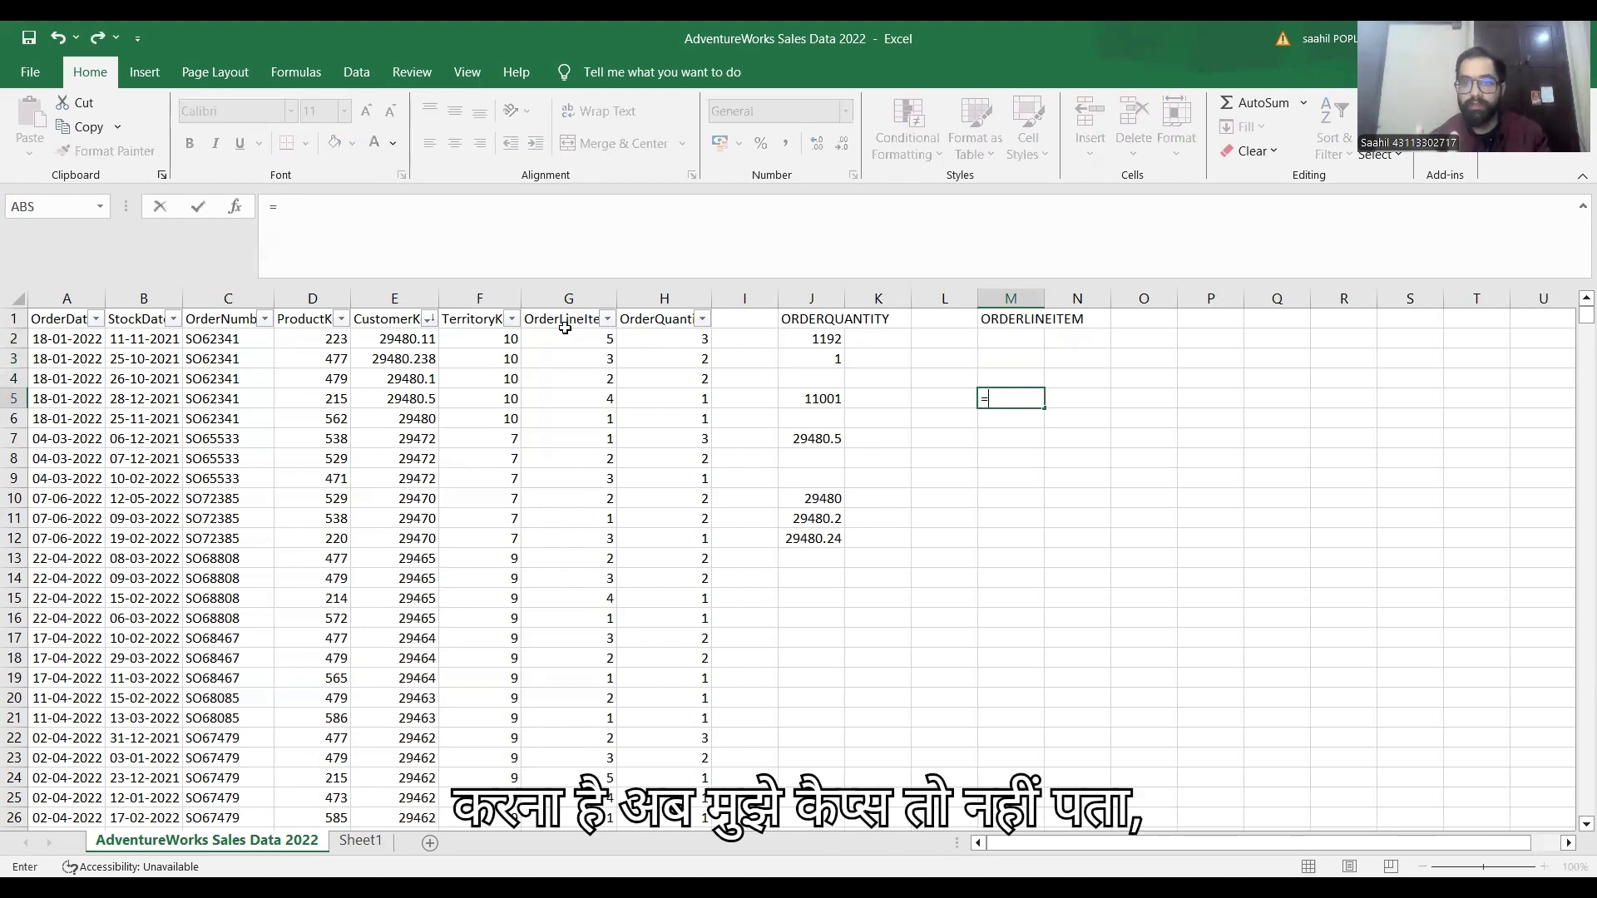
{"action": "type", "text": "UPPER("}
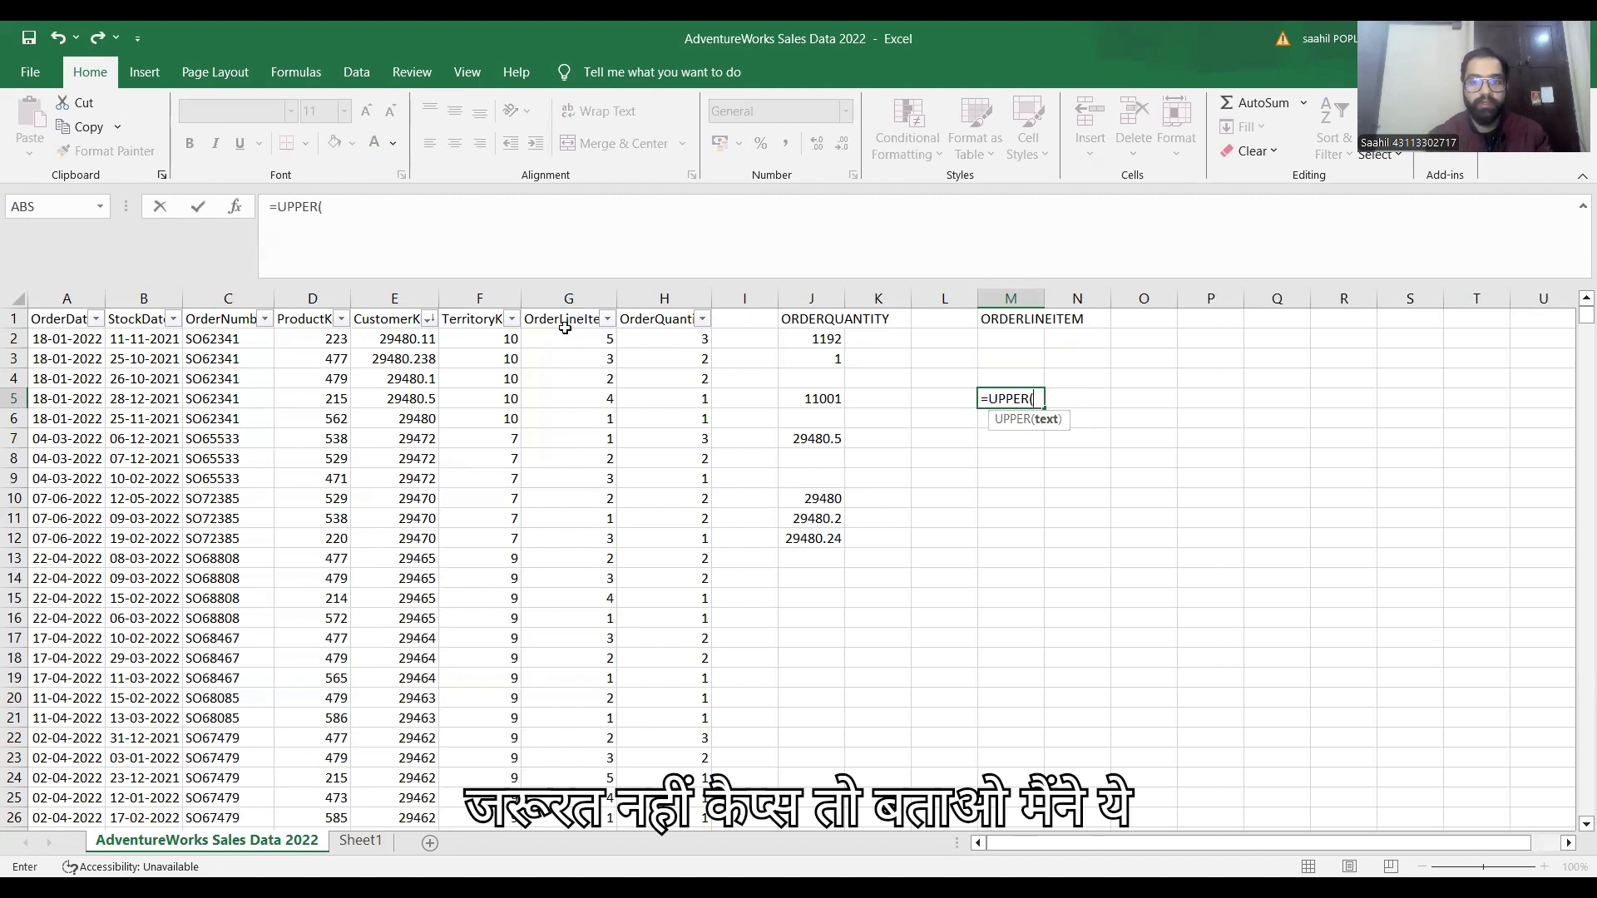
{"action": "type", "text": "eeeddd"}
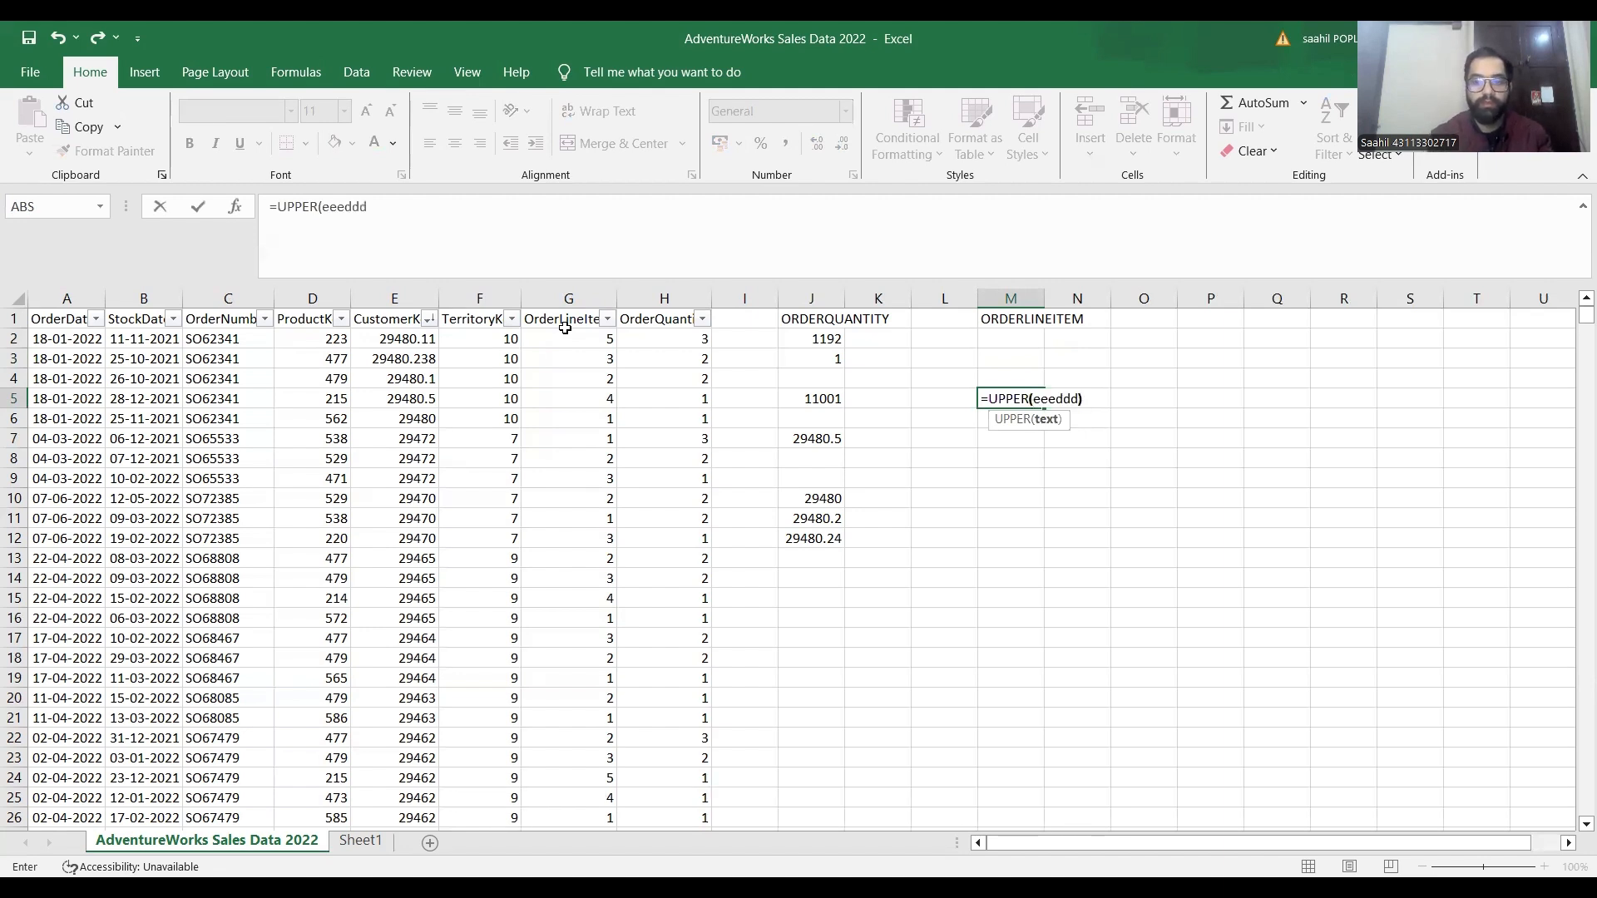
{"action": "key", "text": "Return"}
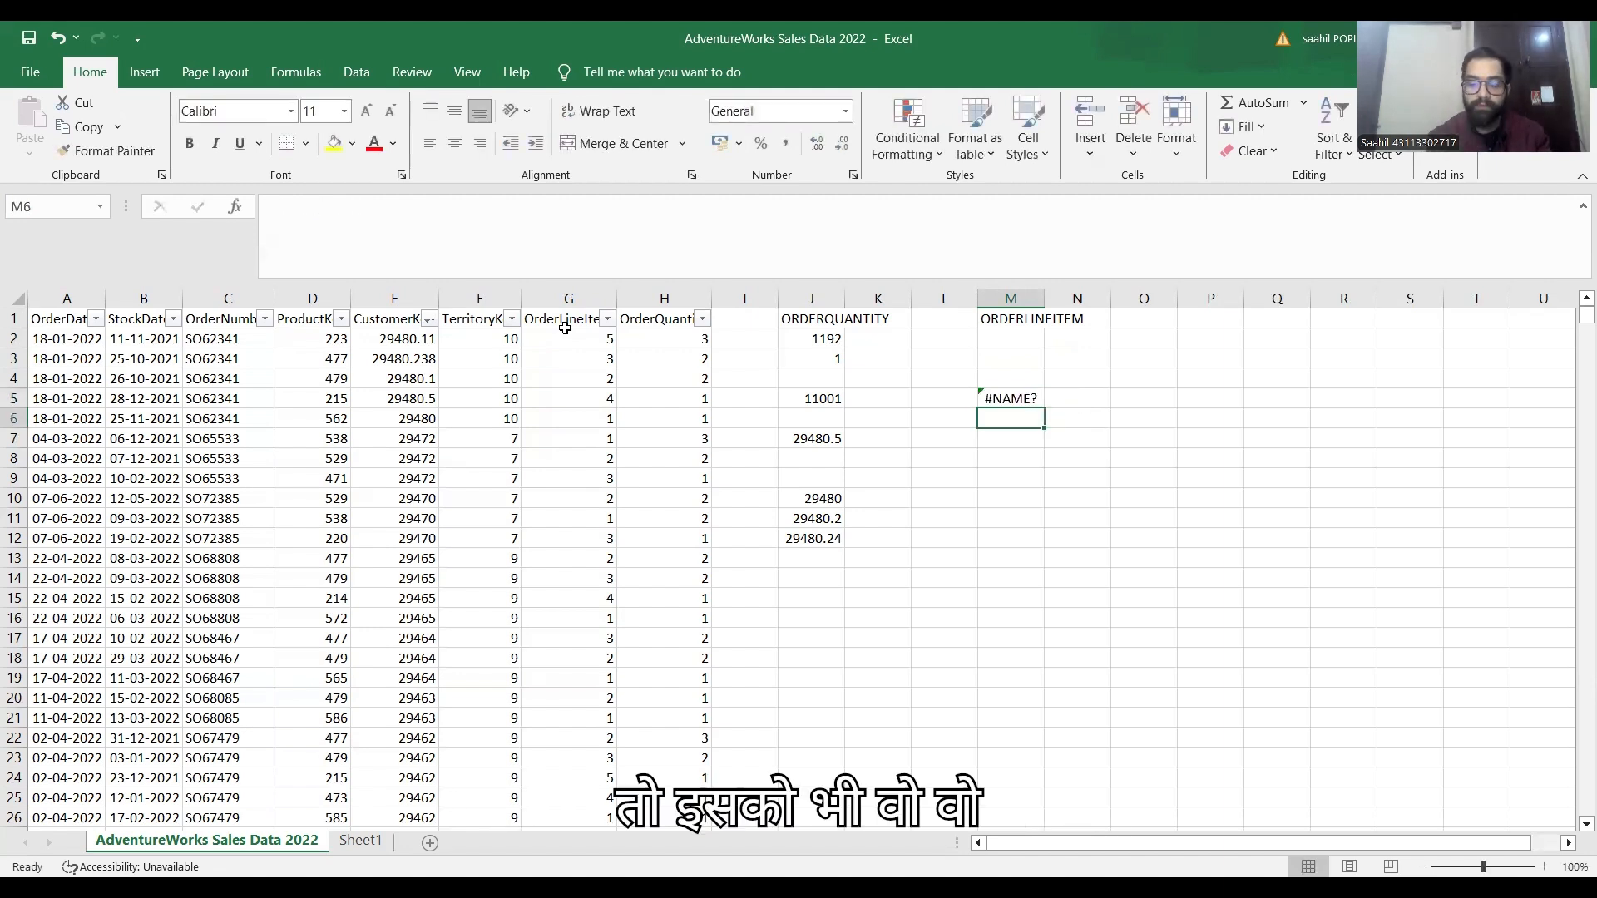
Step: Enter =UPPER(H1) in cell M5 to convert the order quantity header to capitals
{"action": "key", "text": "Up"}
{"action": "type", "text": "="}
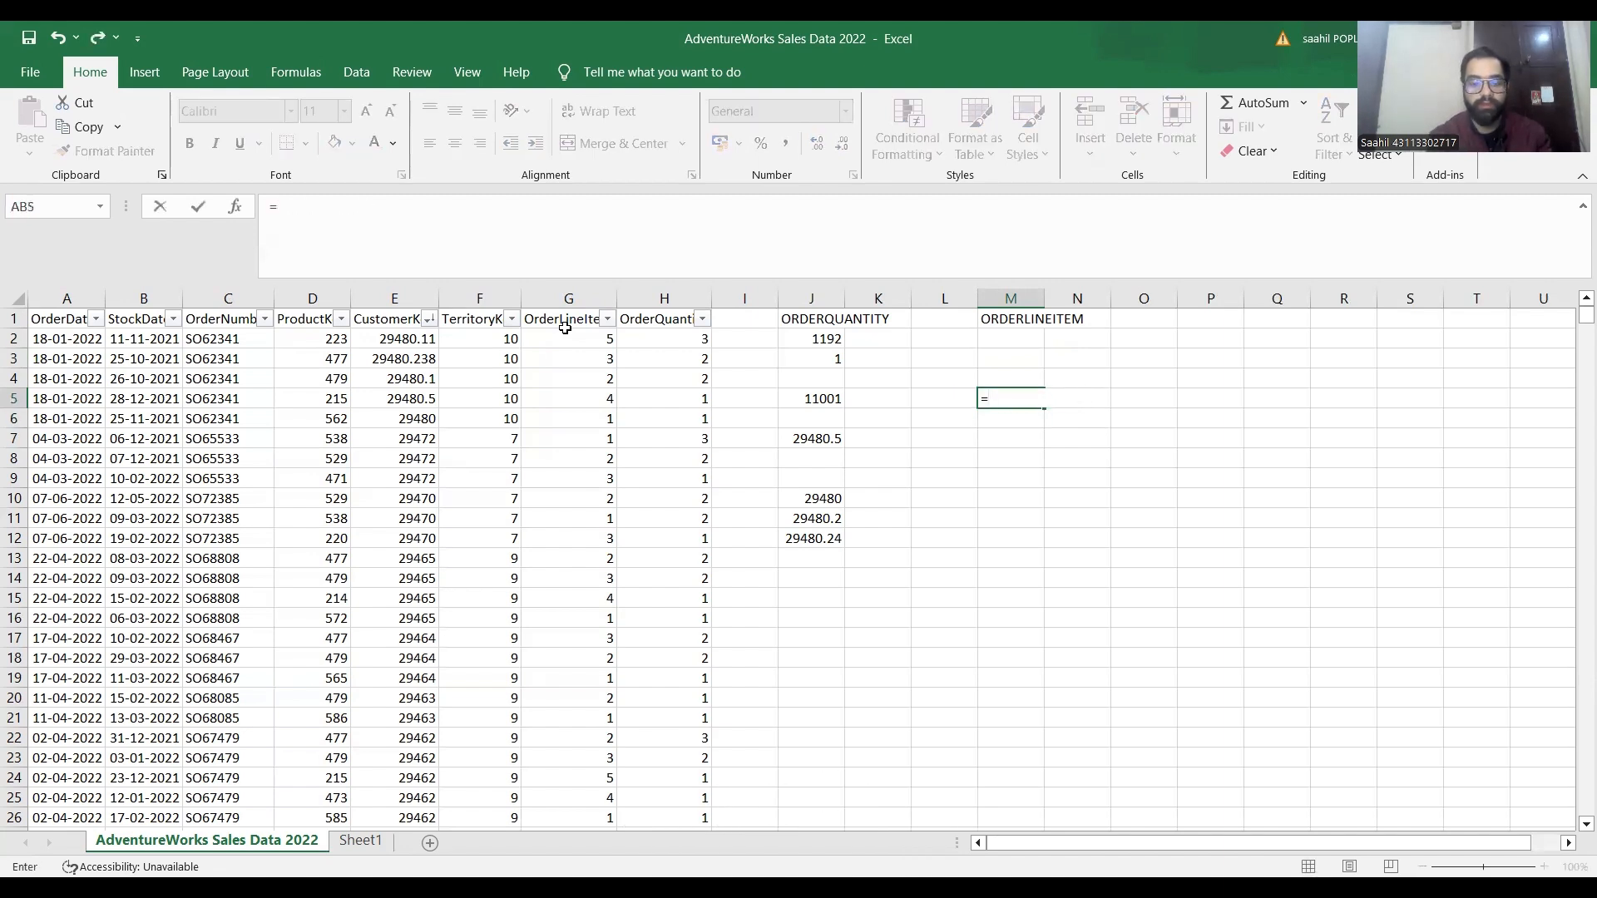
{"action": "type", "text": "upp"}
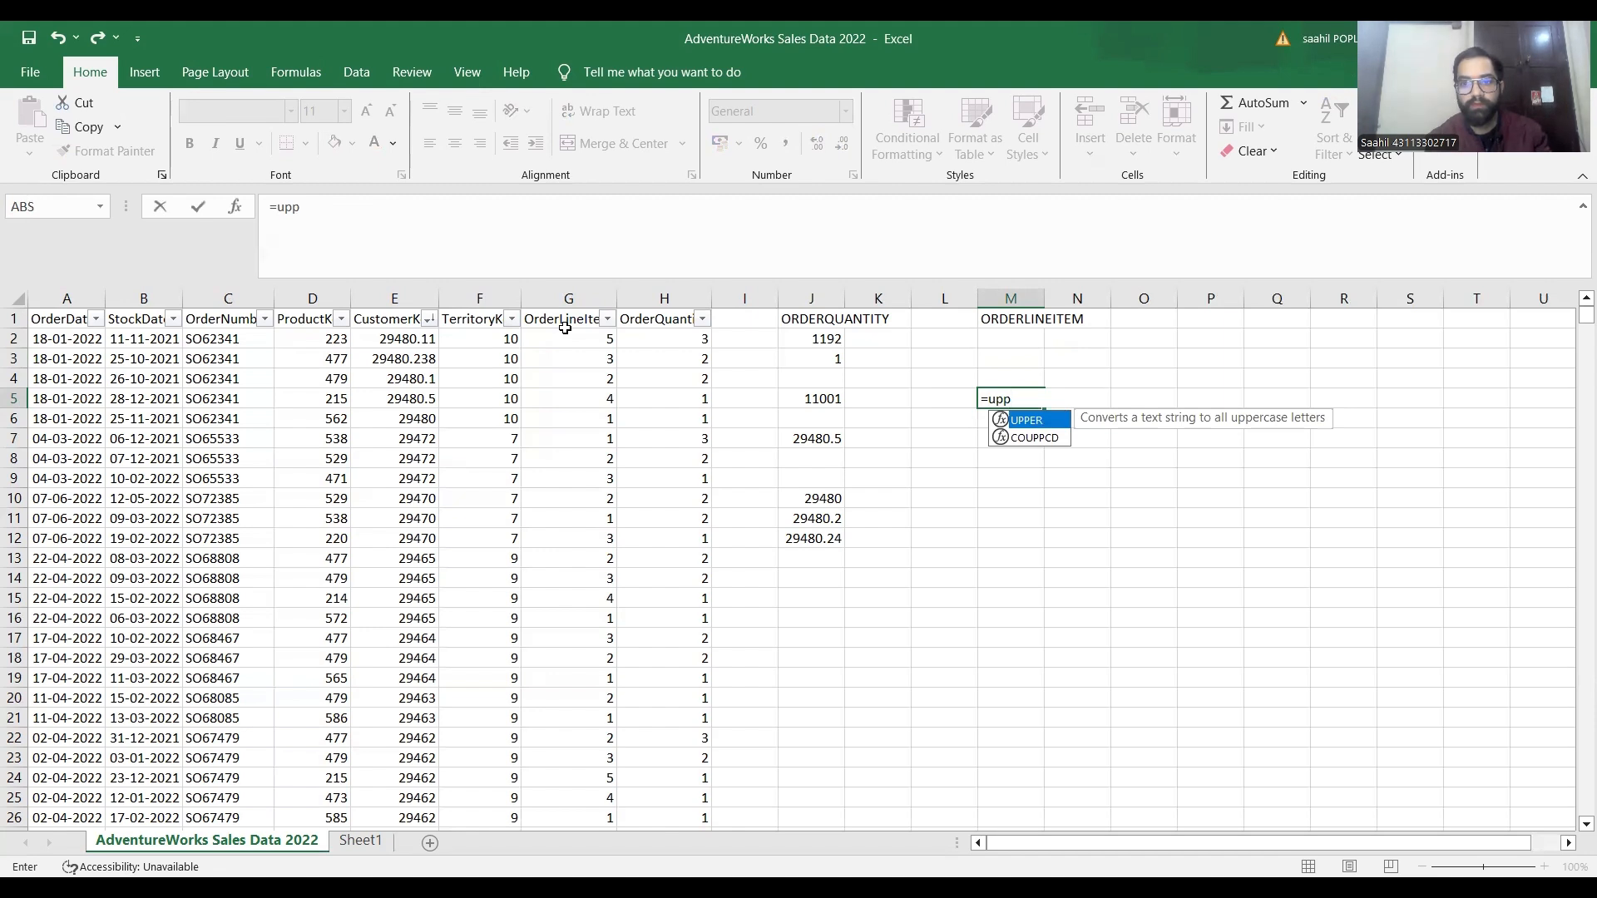
{"action": "key", "text": "Tab"}
{"action": "left_click", "coordinate": [663, 326]}
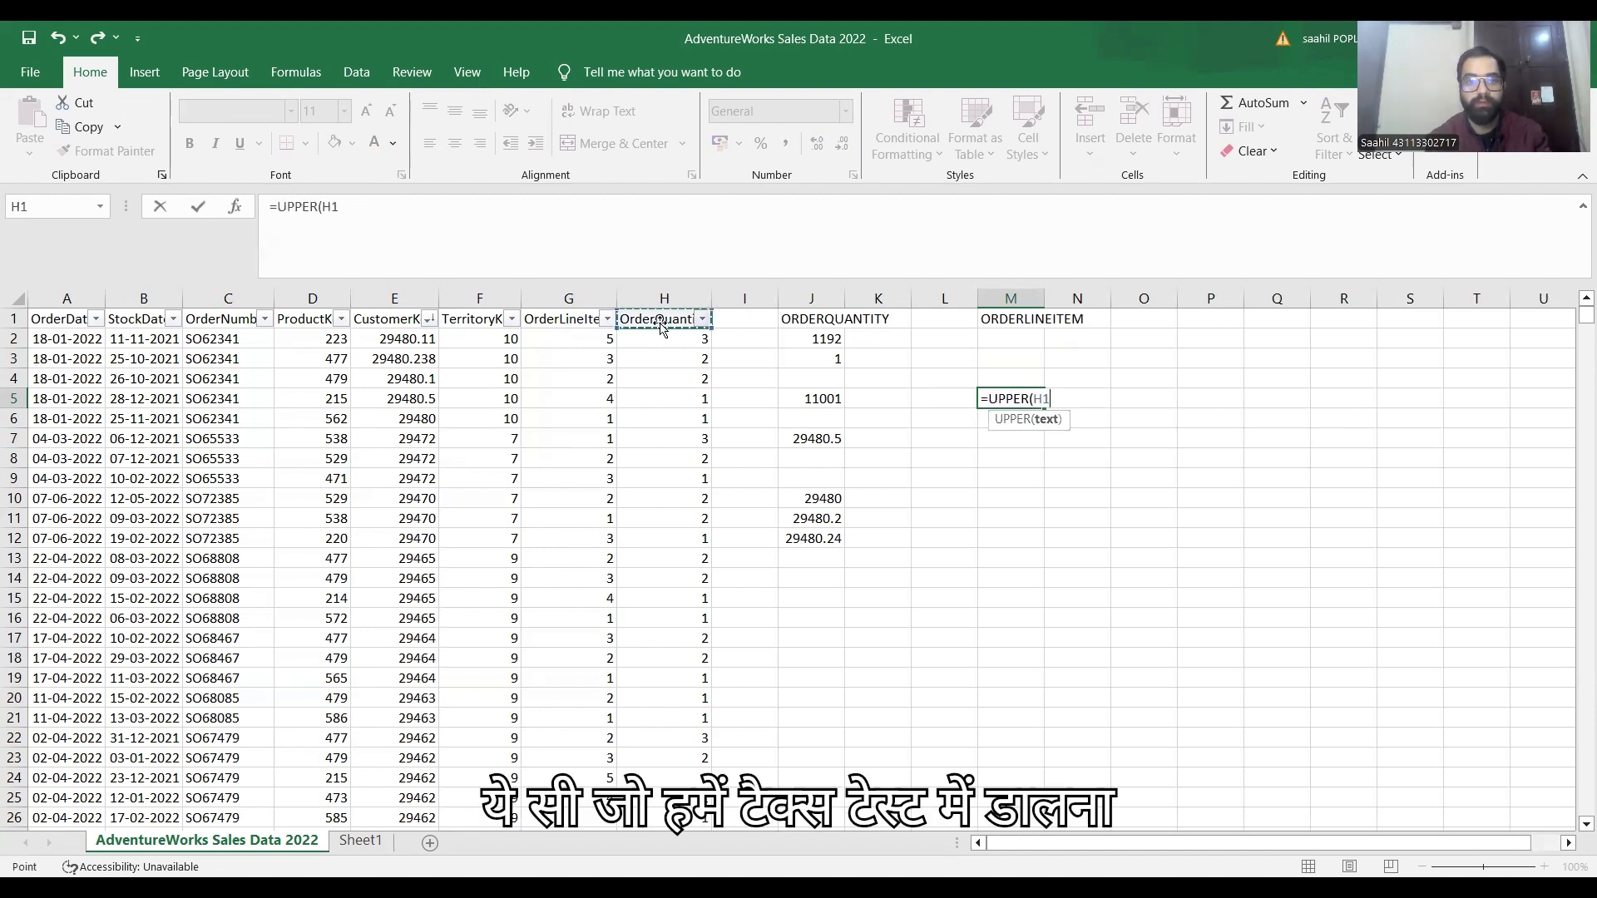
{"action": "key", "text": "Return"}
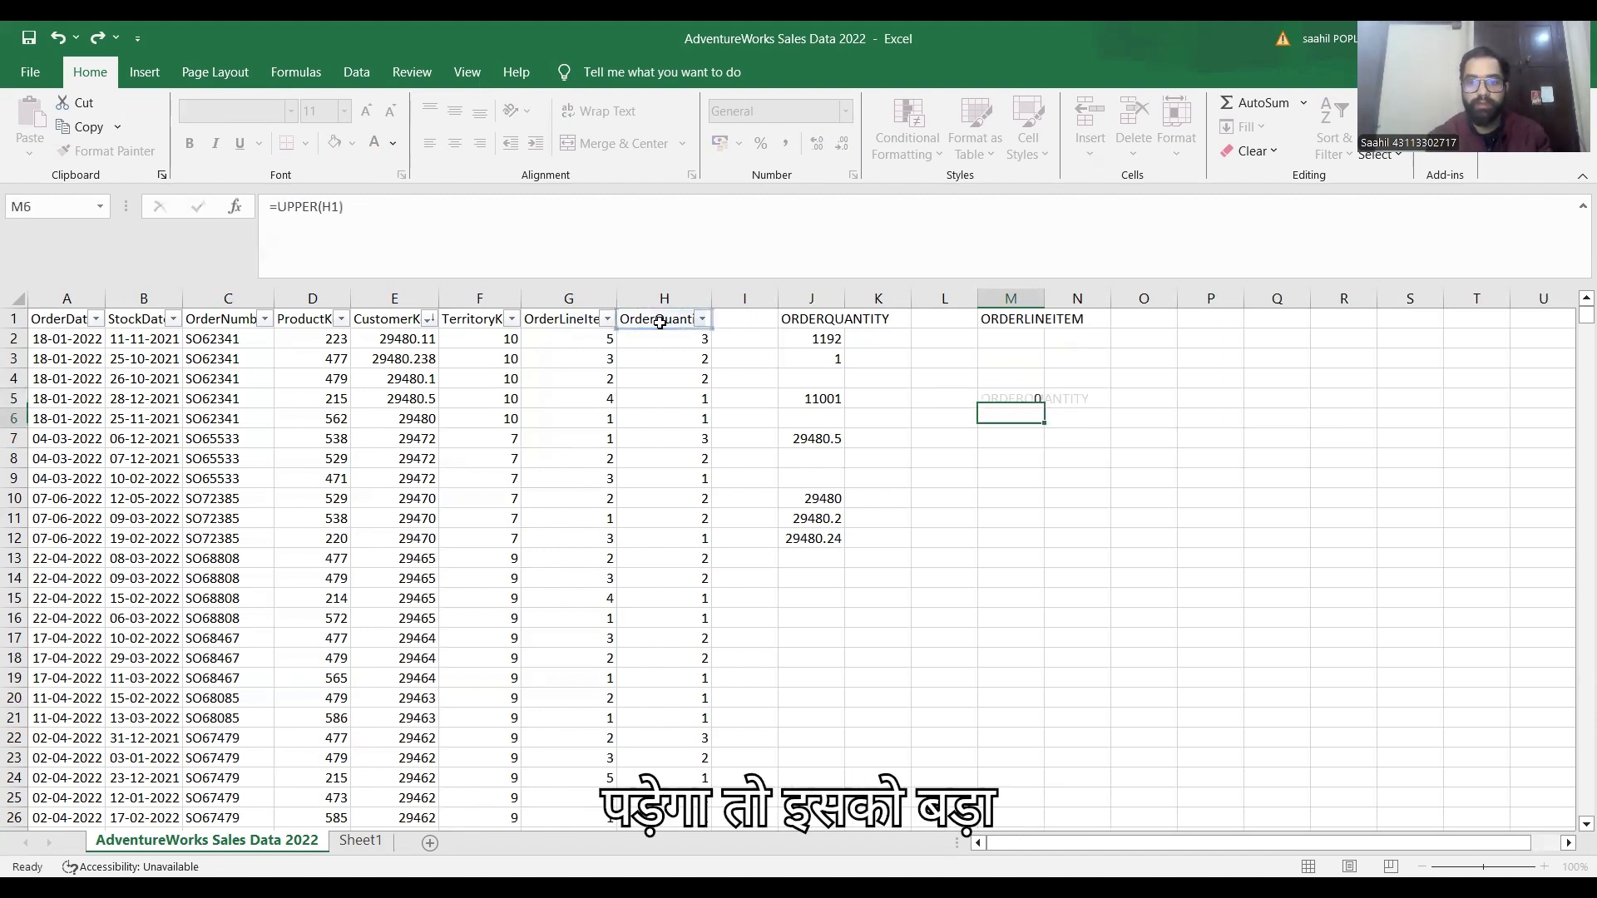
Step: Enter =UPPER(E2) in cell M8 to apply the UPPER function to a numeric customer key
{"action": "key", "text": "Up"}
{"action": "key", "text": "Down"}
{"action": "key", "text": "Down"}
{"action": "key", "text": "Down"}
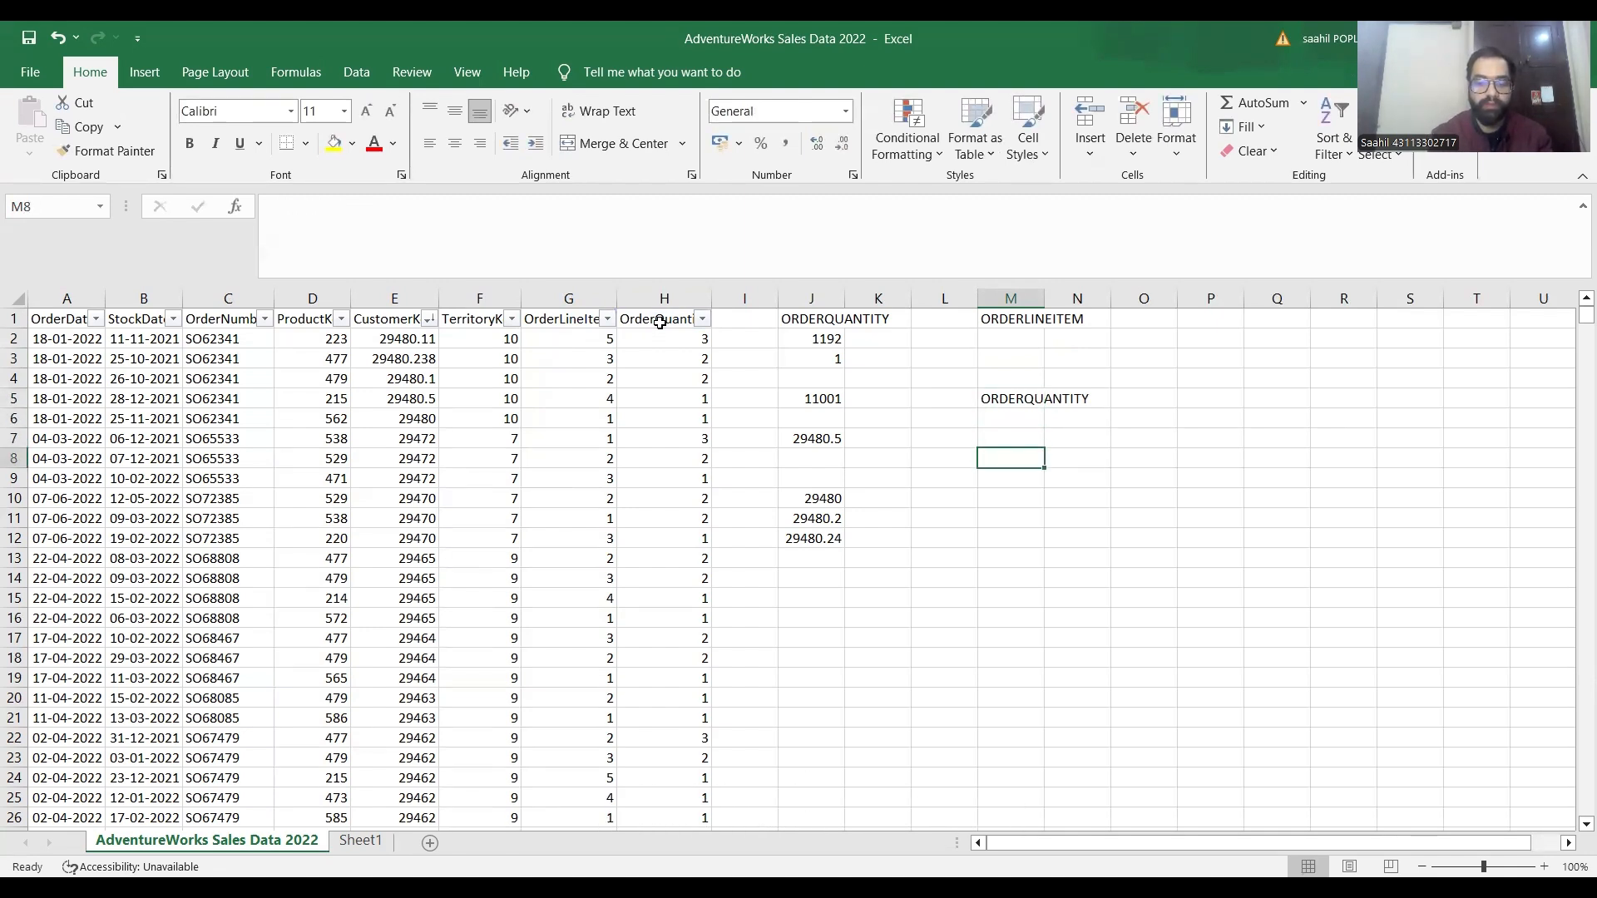
{"action": "type", "text": "="}
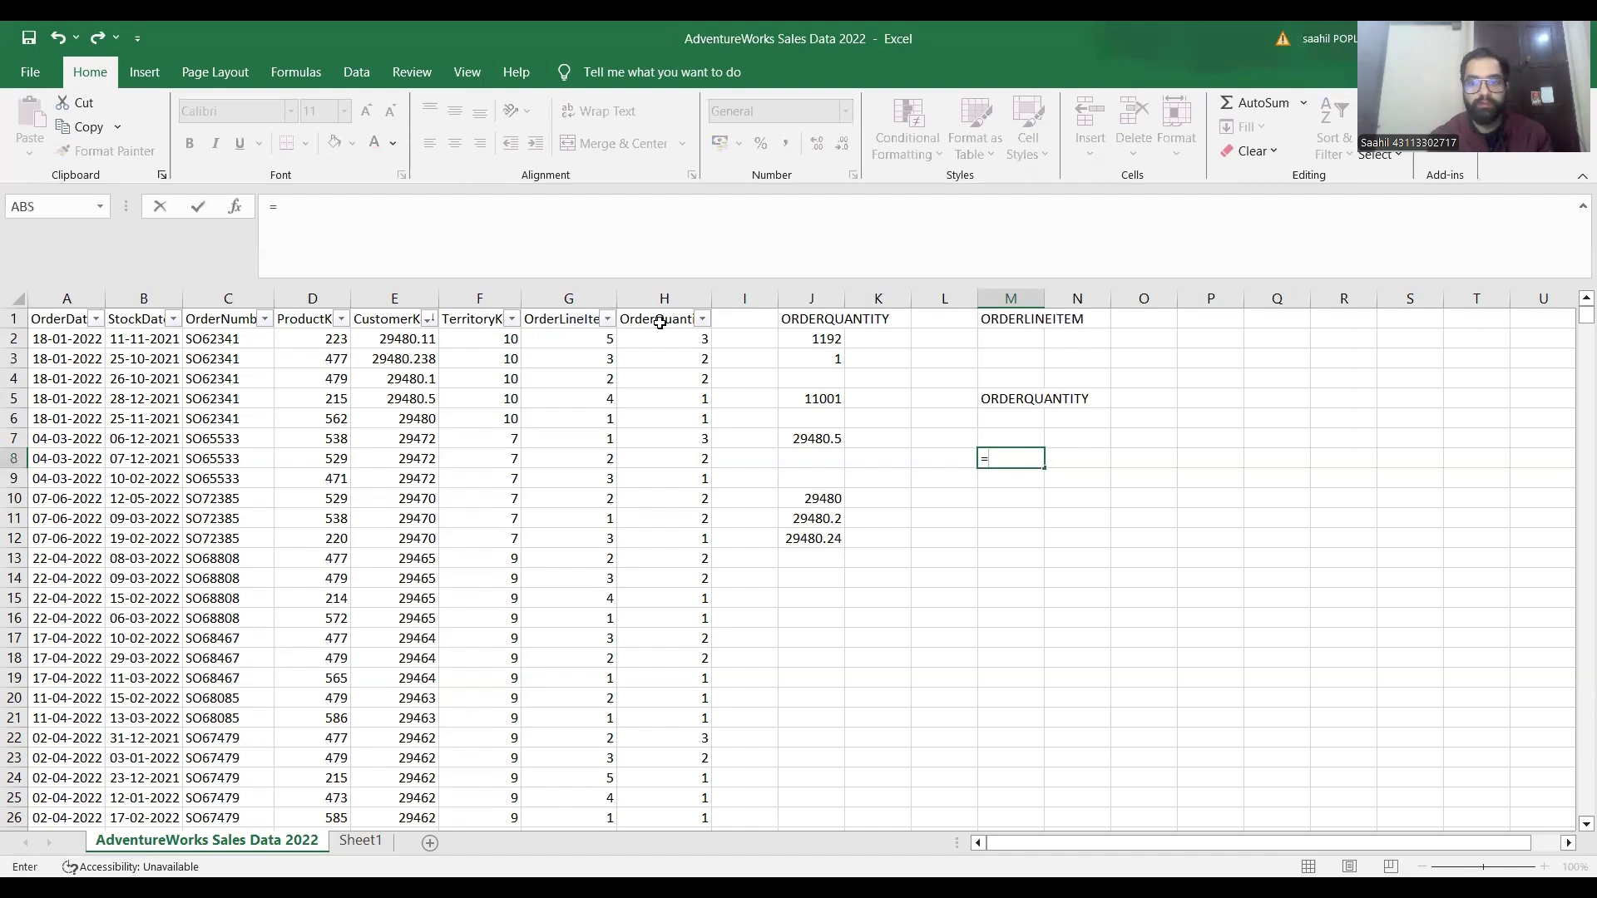
{"action": "type", "text": "UPPER("}
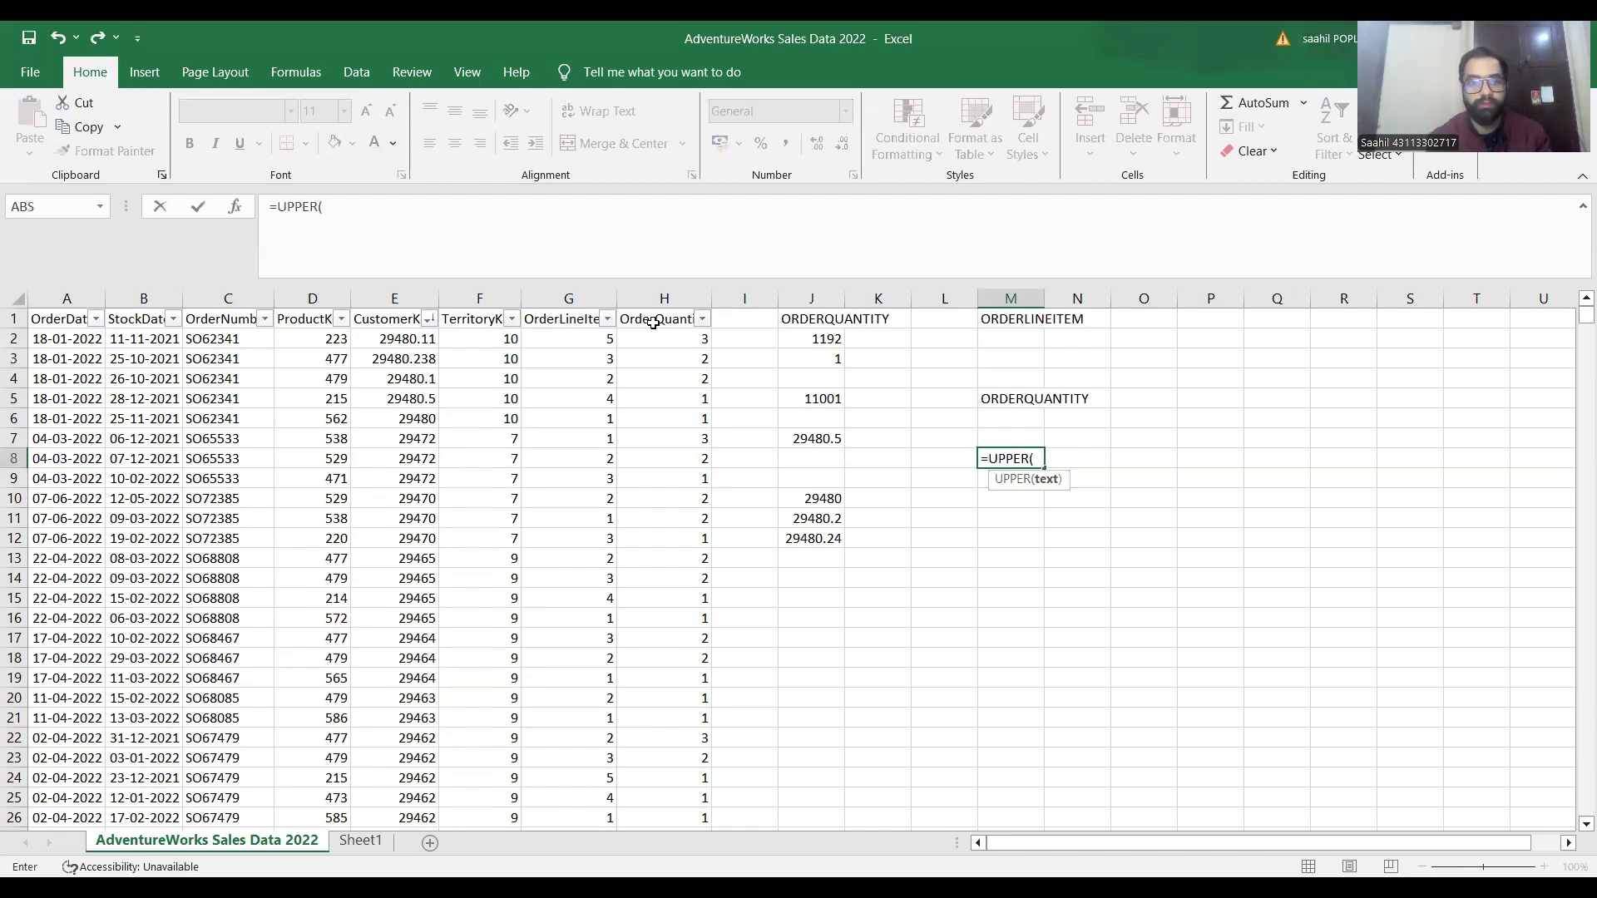
{"action": "left_click", "coordinate": [379, 339]}
{"action": "left_click", "coordinate": [379, 327]}
{"action": "left_click", "coordinate": [379, 332]}
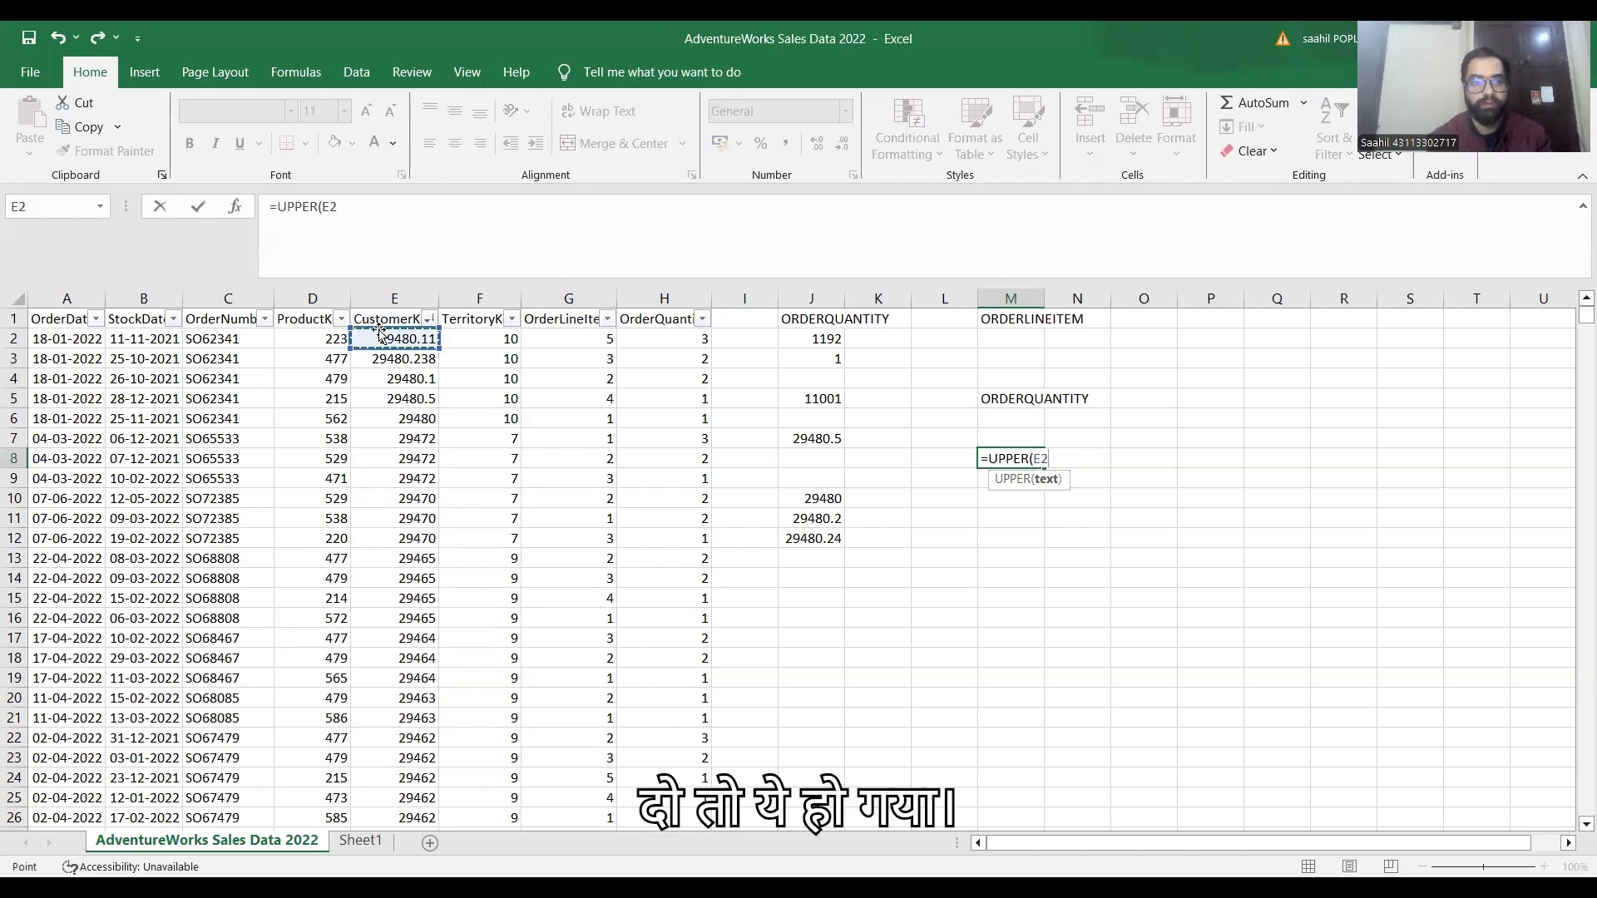
{"action": "key", "text": "Return"}
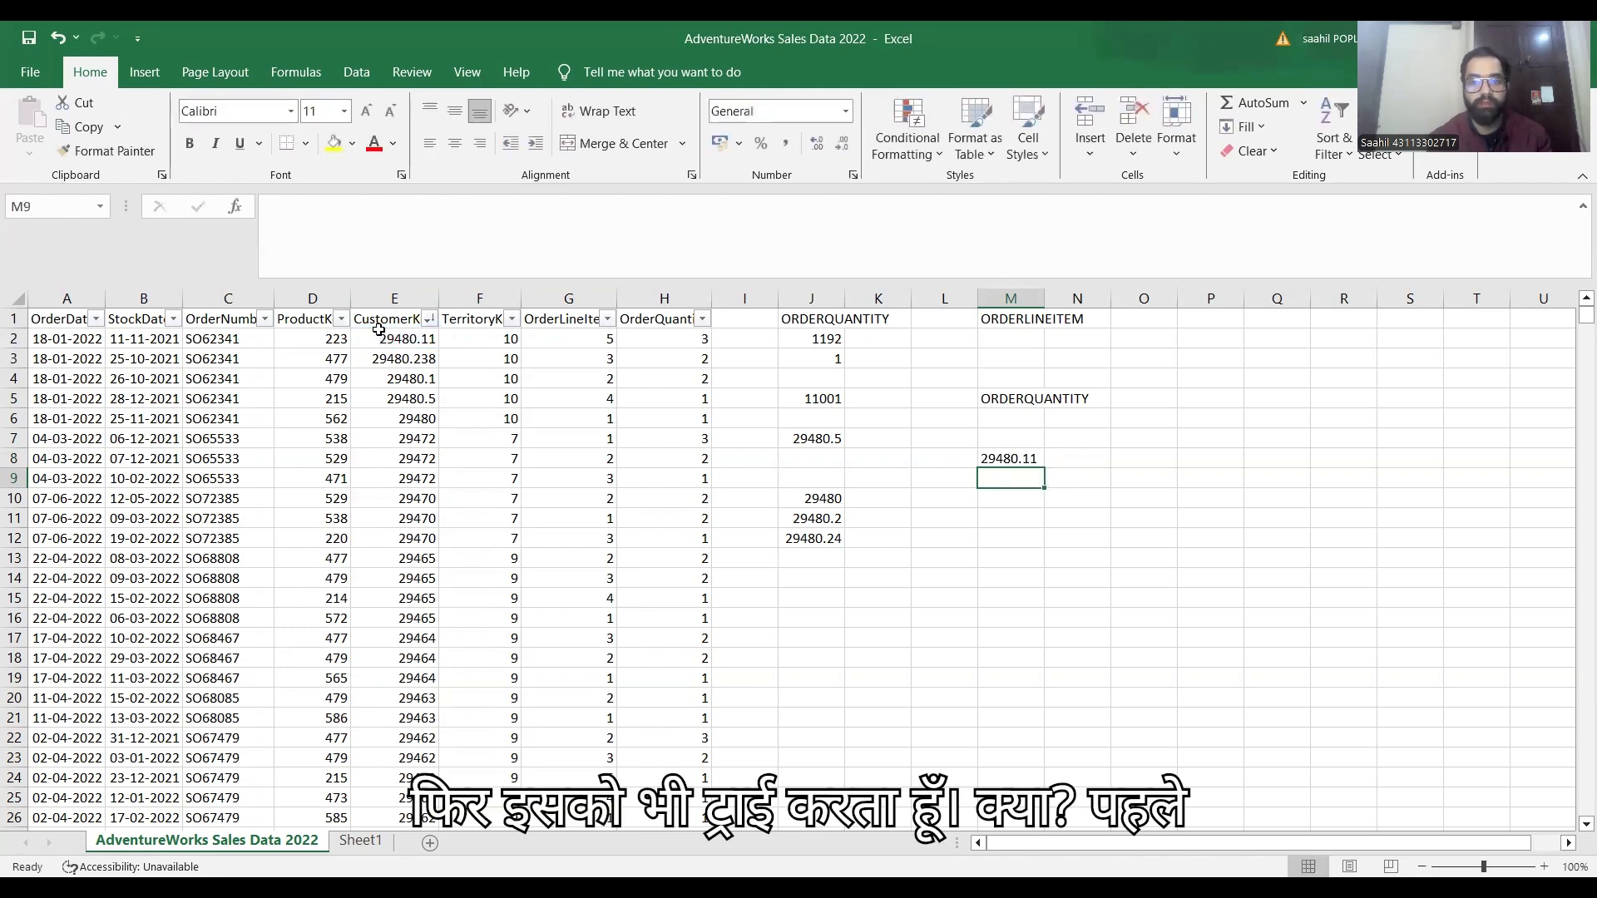
Step: Change the letter prefix of the order number in cell C9 to lowercase "so"
{"action": "key", "text": "Down"}
{"action": "key", "text": "Down"}
{"action": "key", "text": "Up"}
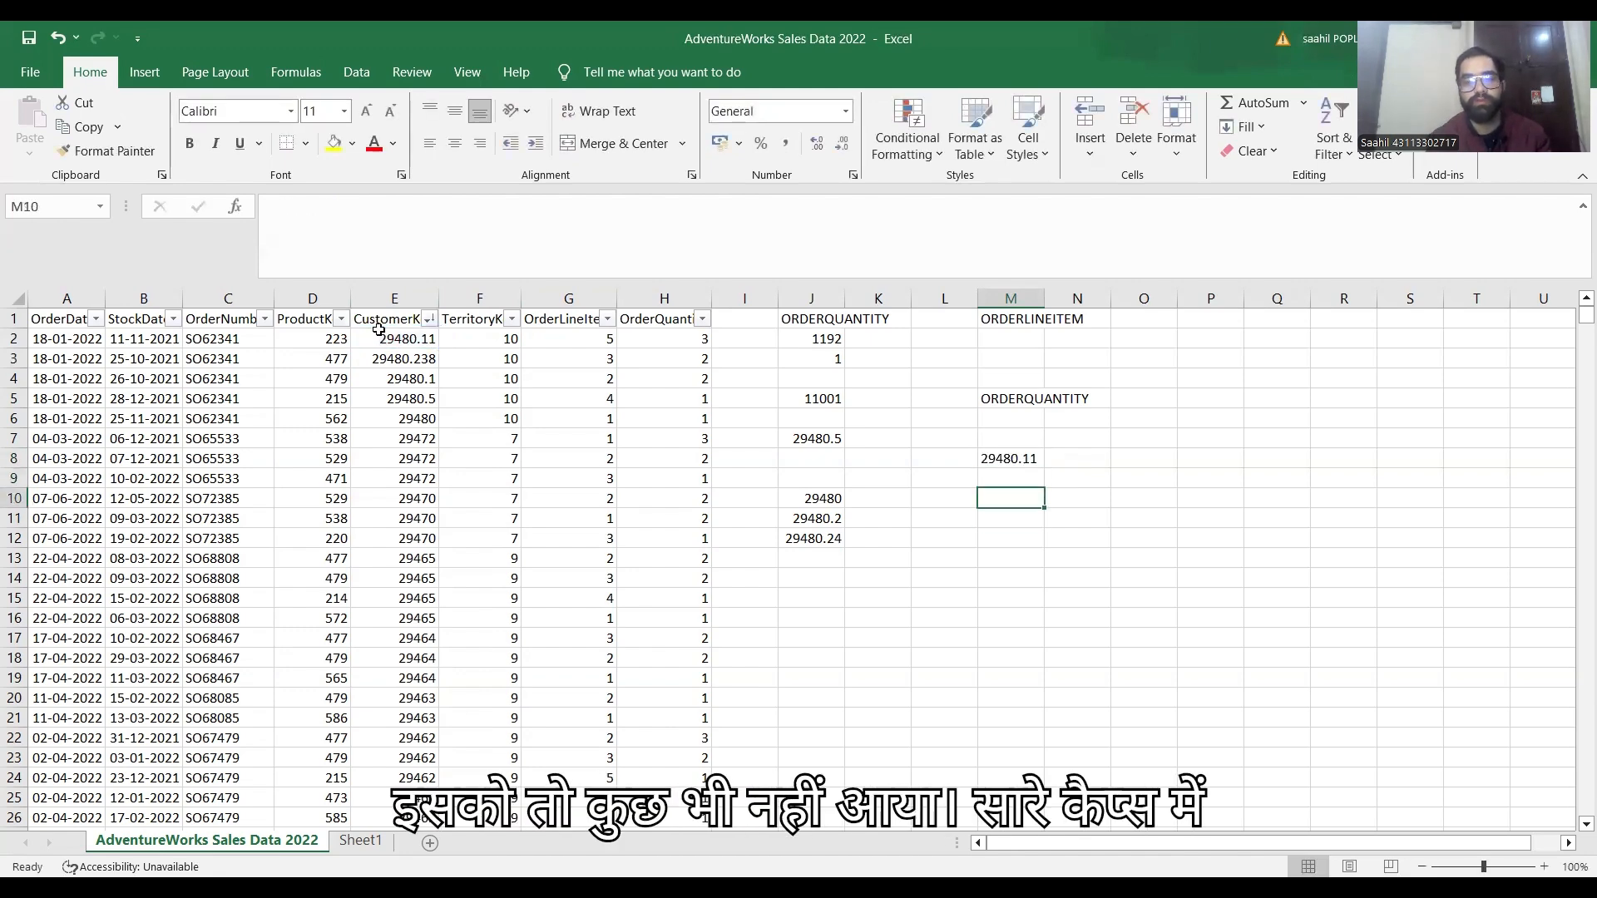
{"action": "key", "text": "Up"}
{"action": "key", "text": "Up"}
{"action": "key", "text": "Down"}
{"action": "key", "text": "Left"}
{"action": "key", "text": "Left"}
{"action": "key", "text": "Left"}
{"action": "key", "text": "Left"}
{"action": "key", "text": "Left"}
{"action": "key", "text": "Left"}
{"action": "key", "text": "Left"}
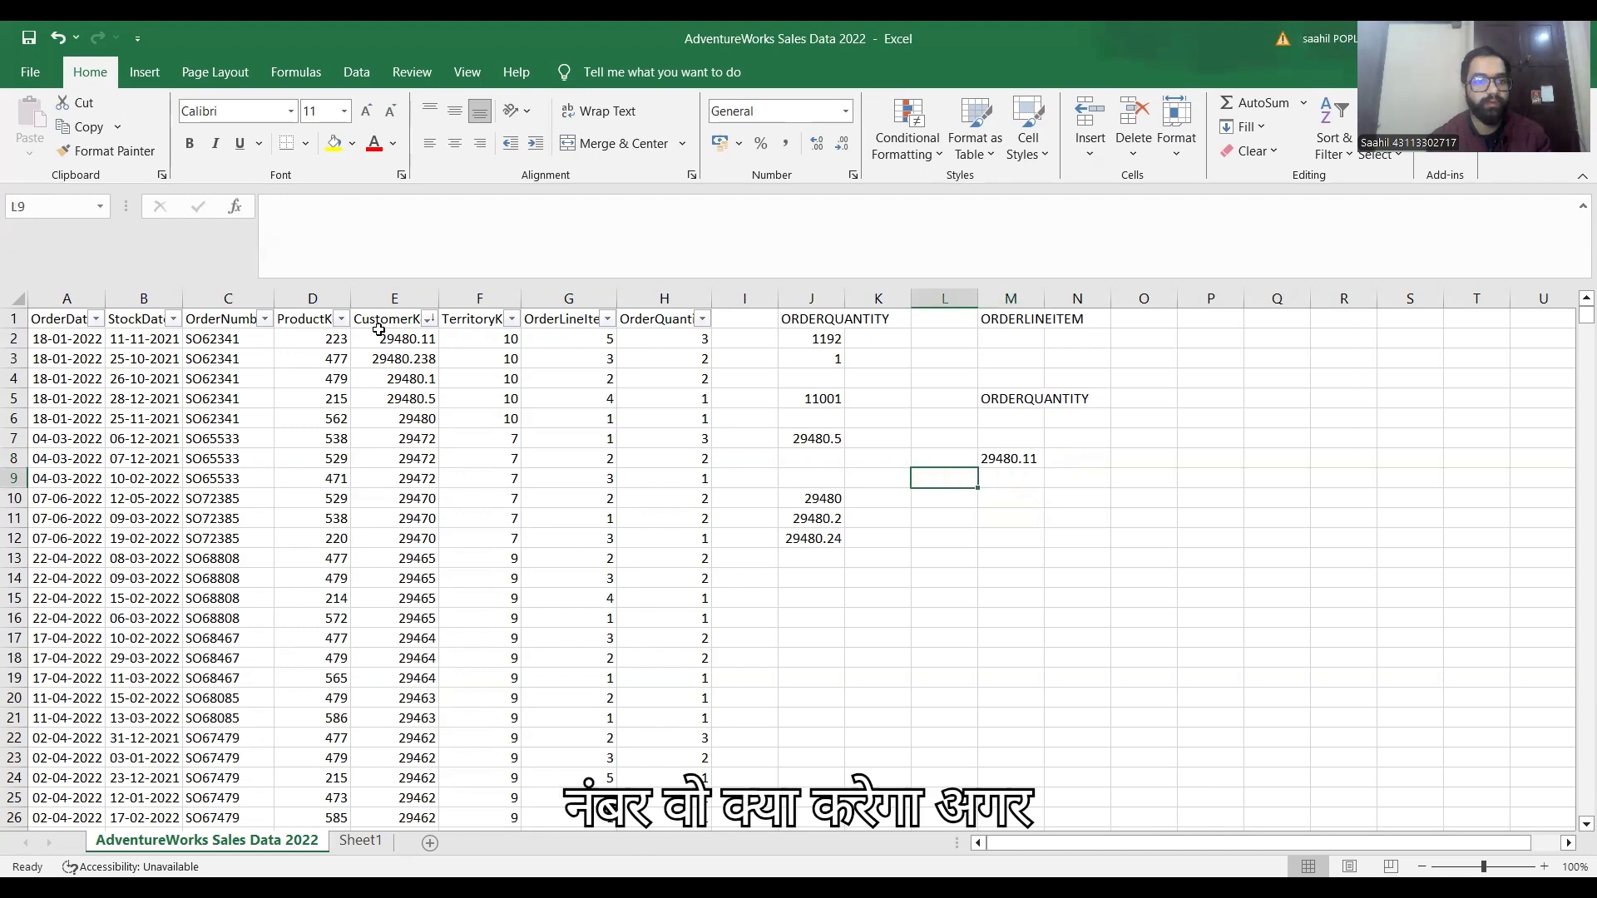
{"action": "key", "text": "Left"}
{"action": "key", "text": "Left"}
{"action": "key", "text": "Left"}
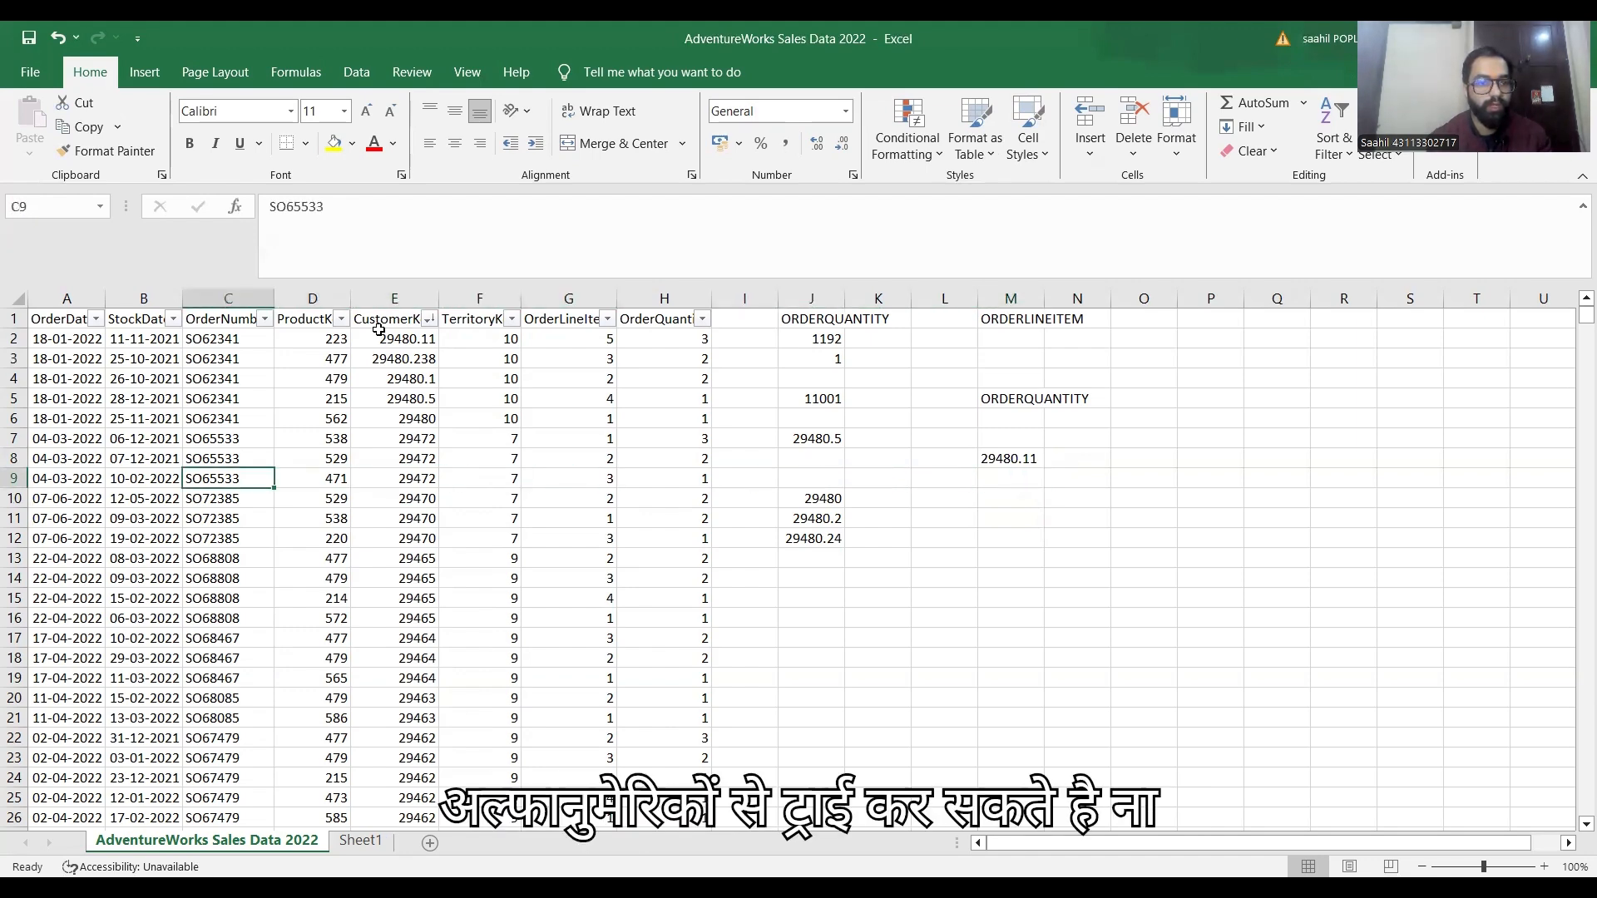
{"action": "key", "text": "Right"}
{"action": "key", "text": "Left"}
{"action": "key", "text": "F2"}
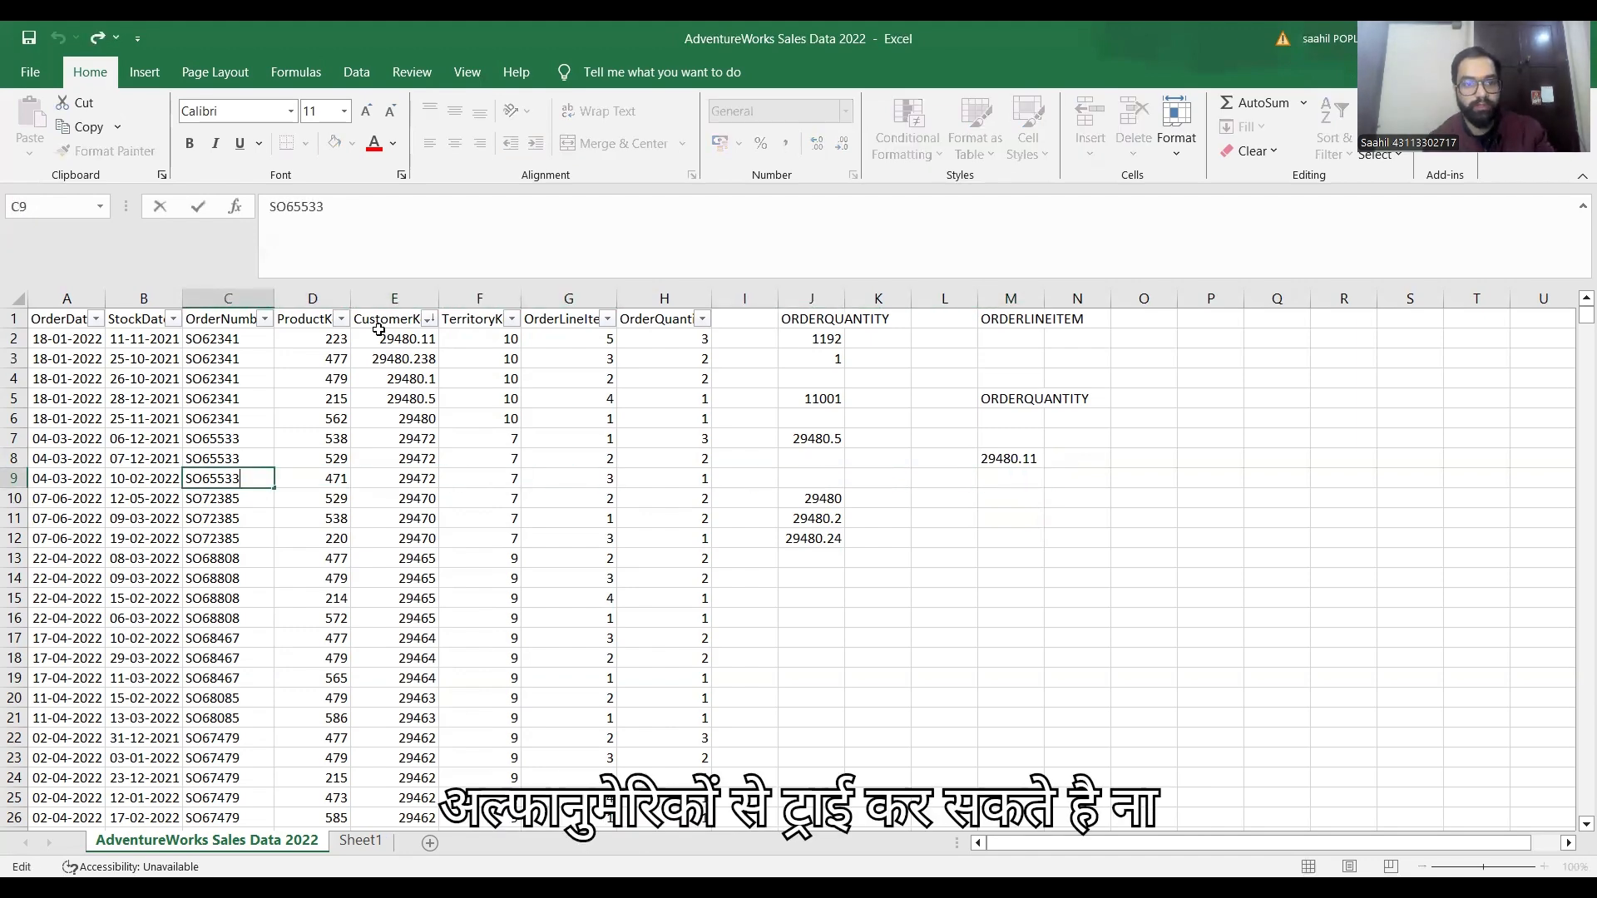
{"action": "key", "text": "Left"}
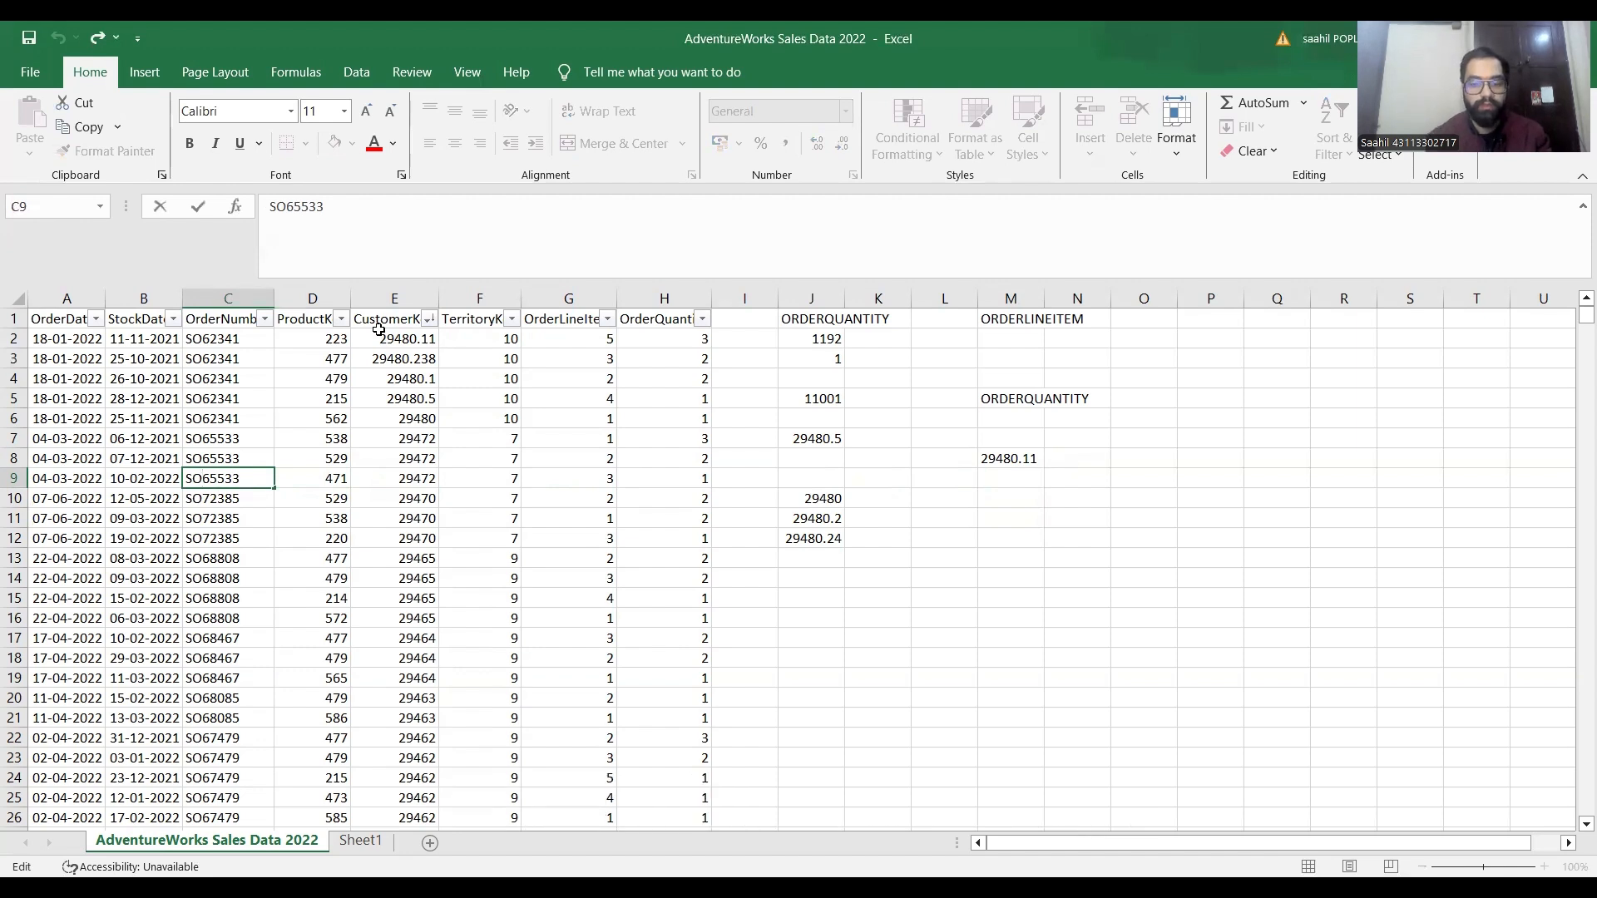
{"action": "key", "text": "BackSpace"}
{"action": "key", "text": "BackSpace"}
{"action": "type", "text": "s"}
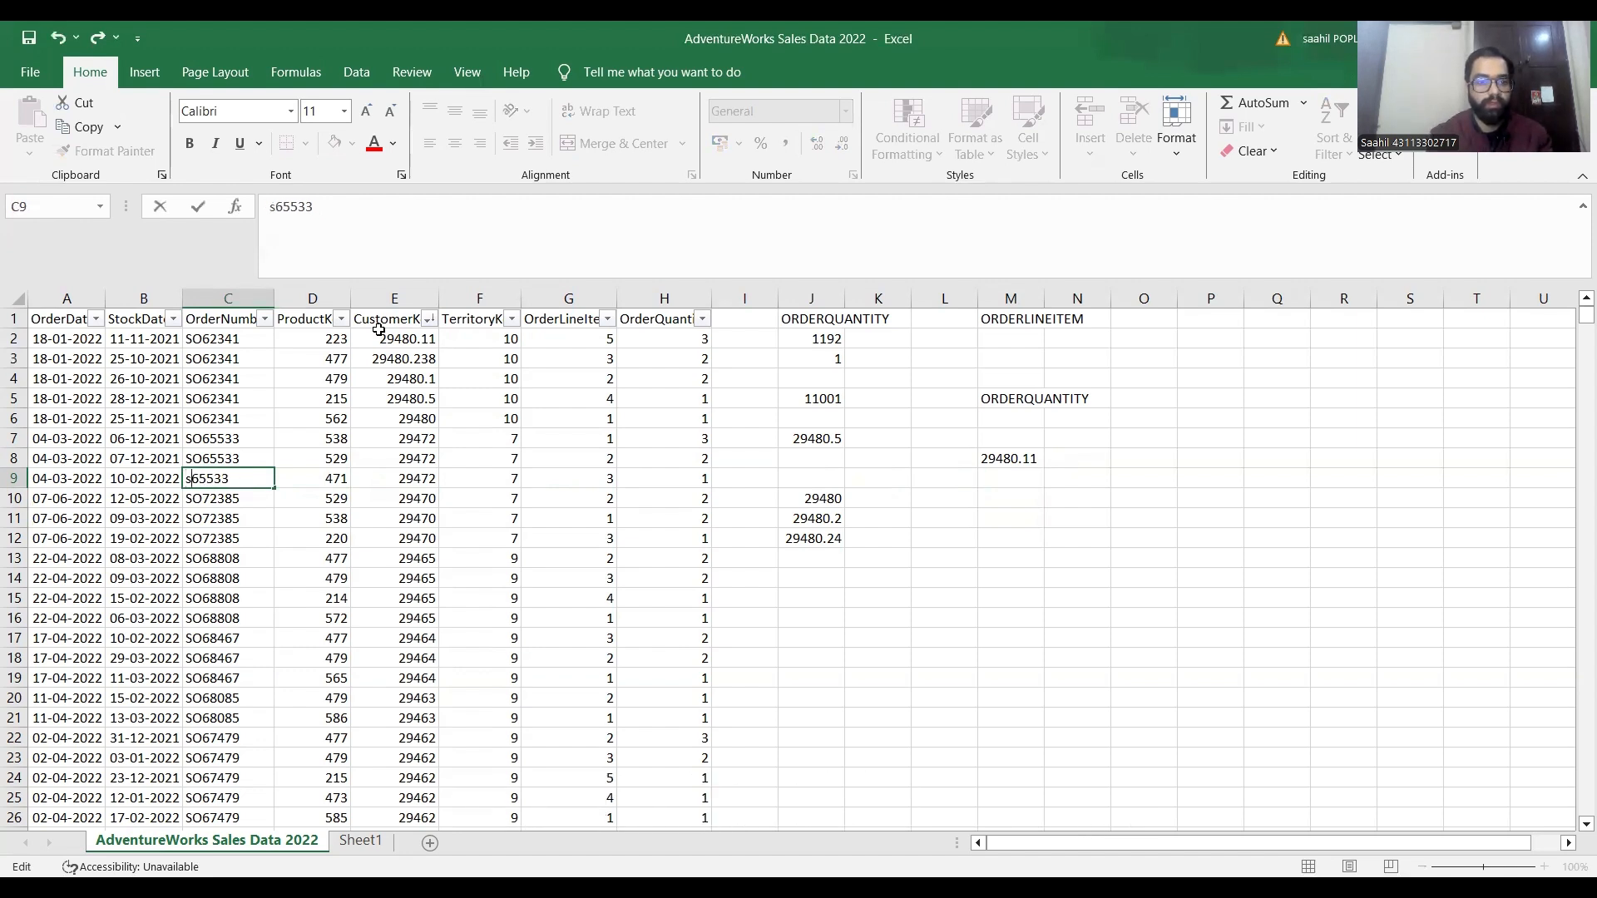
{"action": "type", "text": "o"}
Step: Enter =UPPER(C9) in cell M9 to convert the alphanumeric order number to capitals
{"action": "key", "text": "Tab"}
{"action": "key", "text": "Tab"}
{"action": "key", "text": "Tab"}
{"action": "key", "text": "Tab"}
{"action": "key", "text": "Tab"}
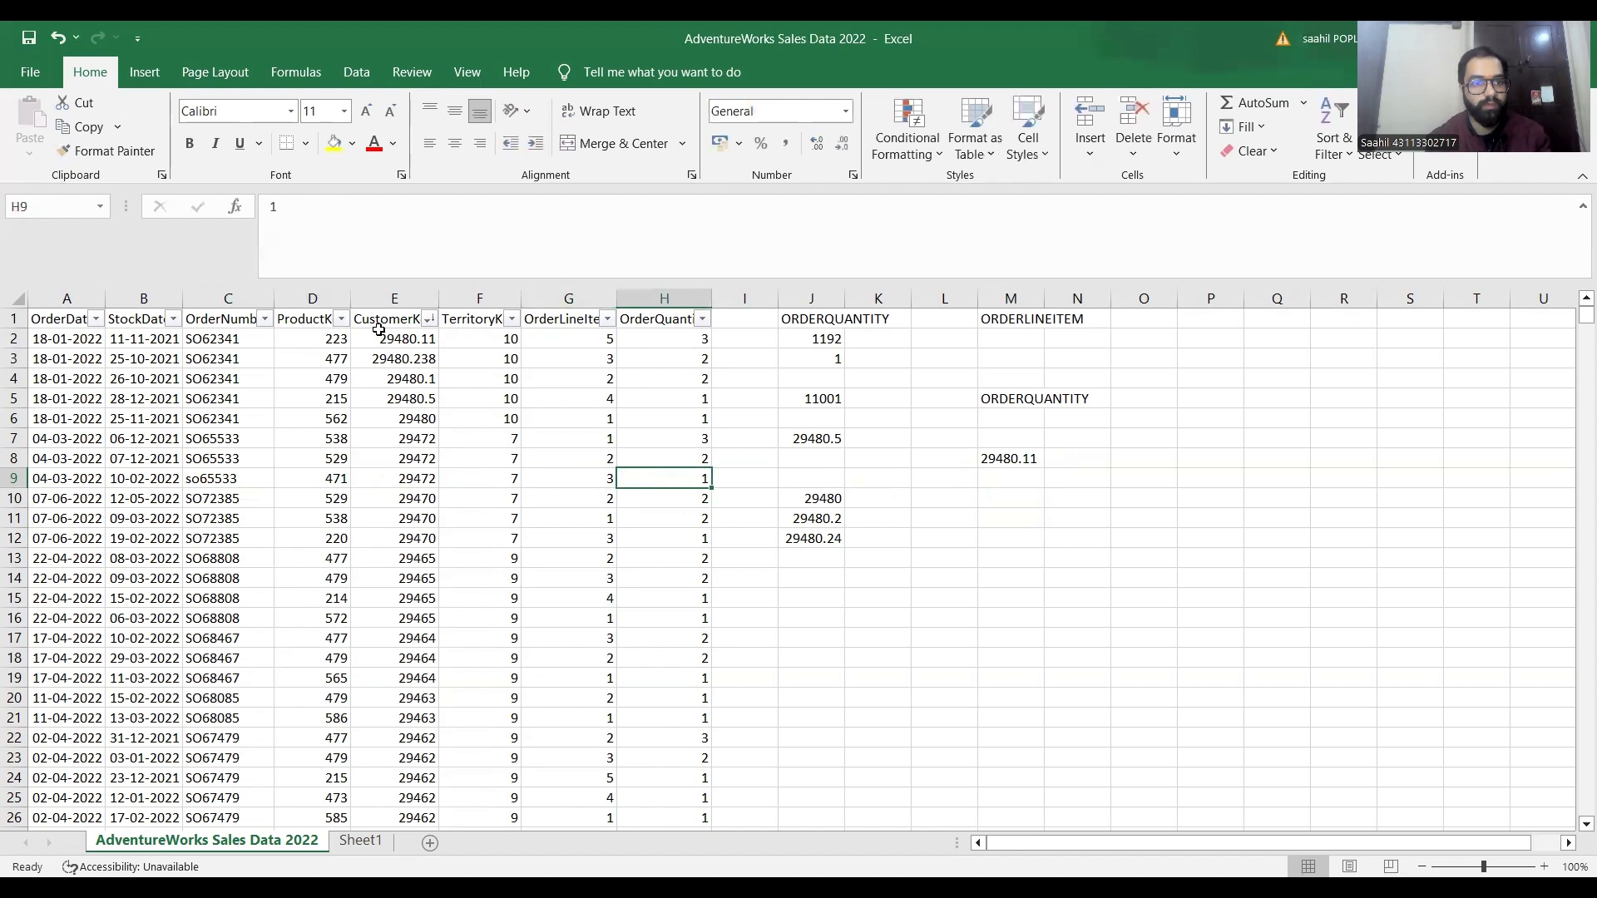
{"action": "key", "text": "Tab"}
{"action": "key", "text": "Tab"}
{"action": "key", "text": "Tab"}
{"action": "key", "text": "Tab"}
{"action": "key", "text": "Tab"}
{"action": "type", "text": "="}
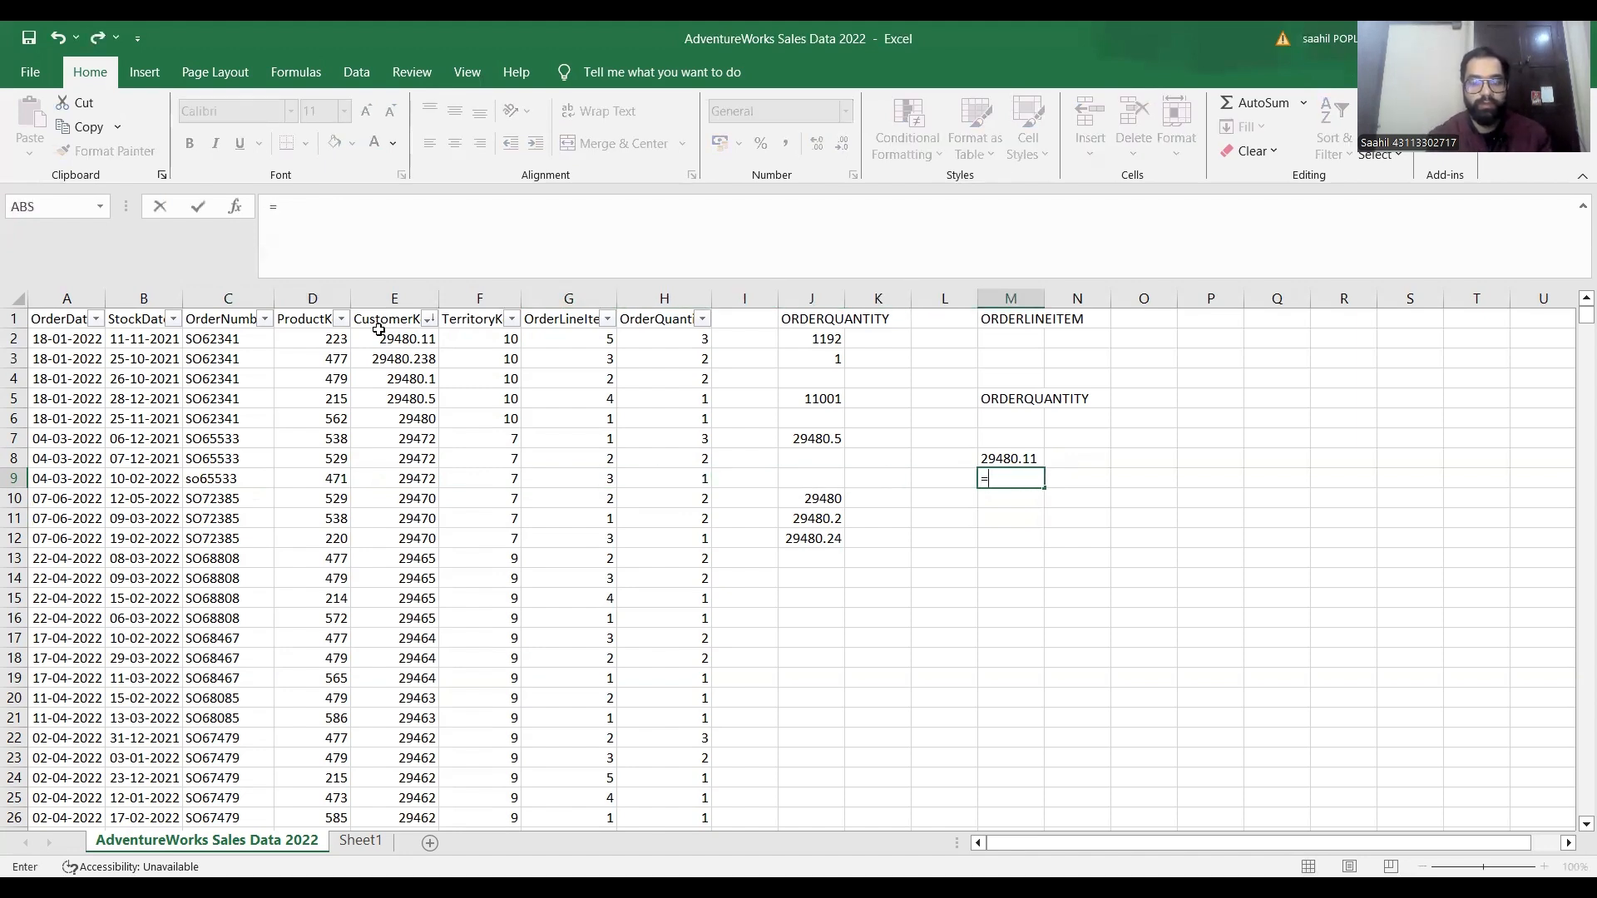
{"action": "type", "text": "upp"}
{"action": "key", "text": "Tab"}
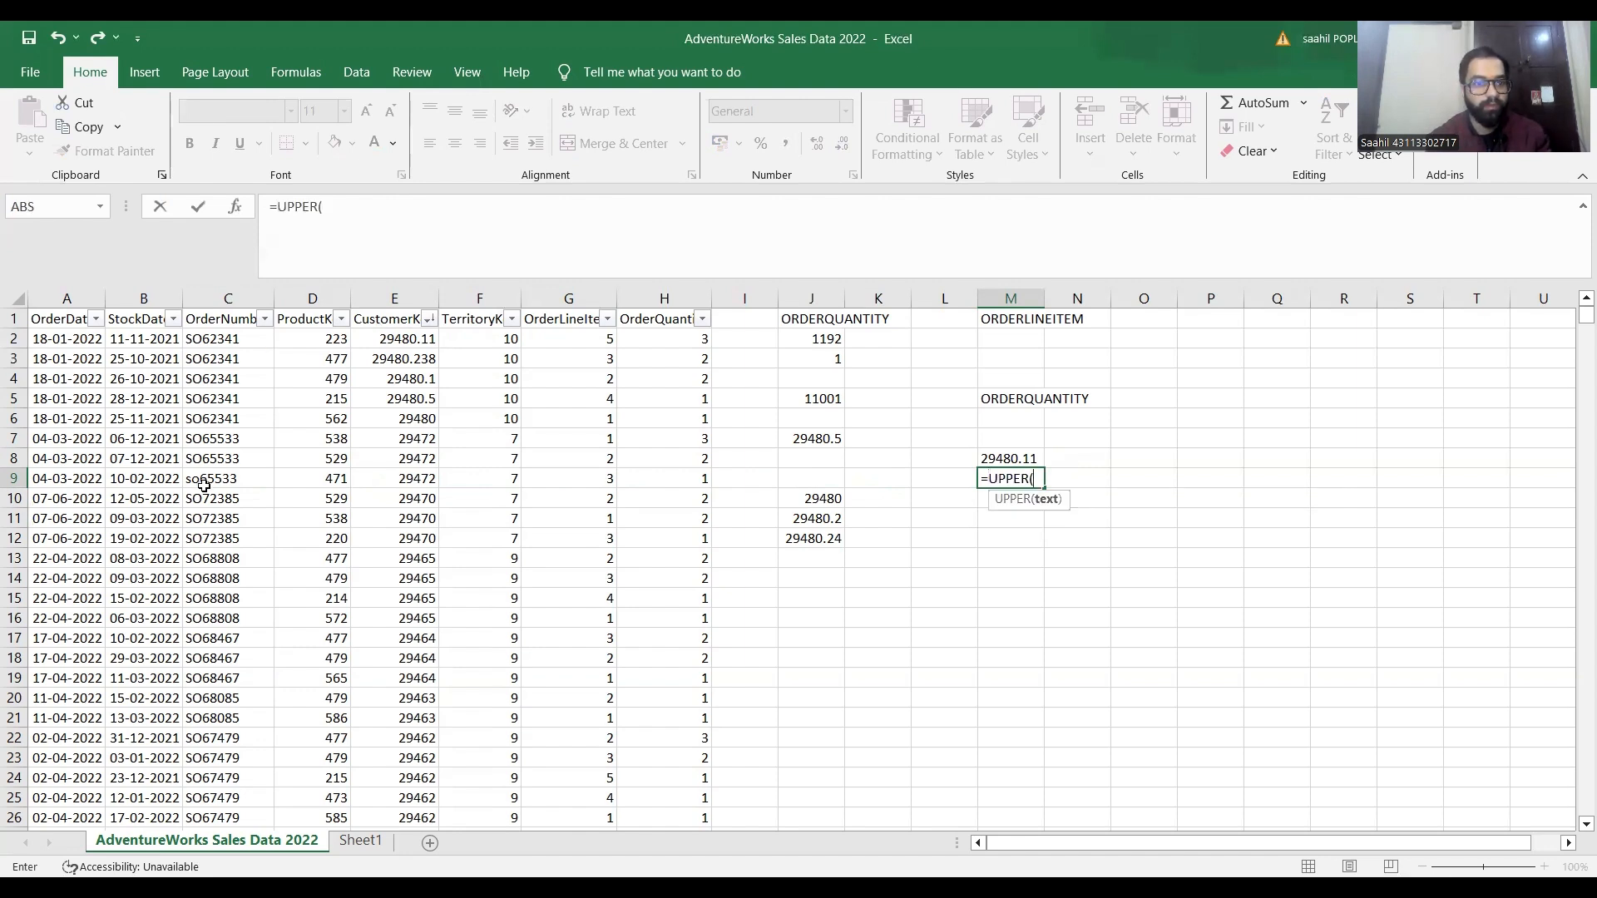
{"action": "left_click", "coordinate": [204, 486]}
{"action": "key", "text": "Return"}
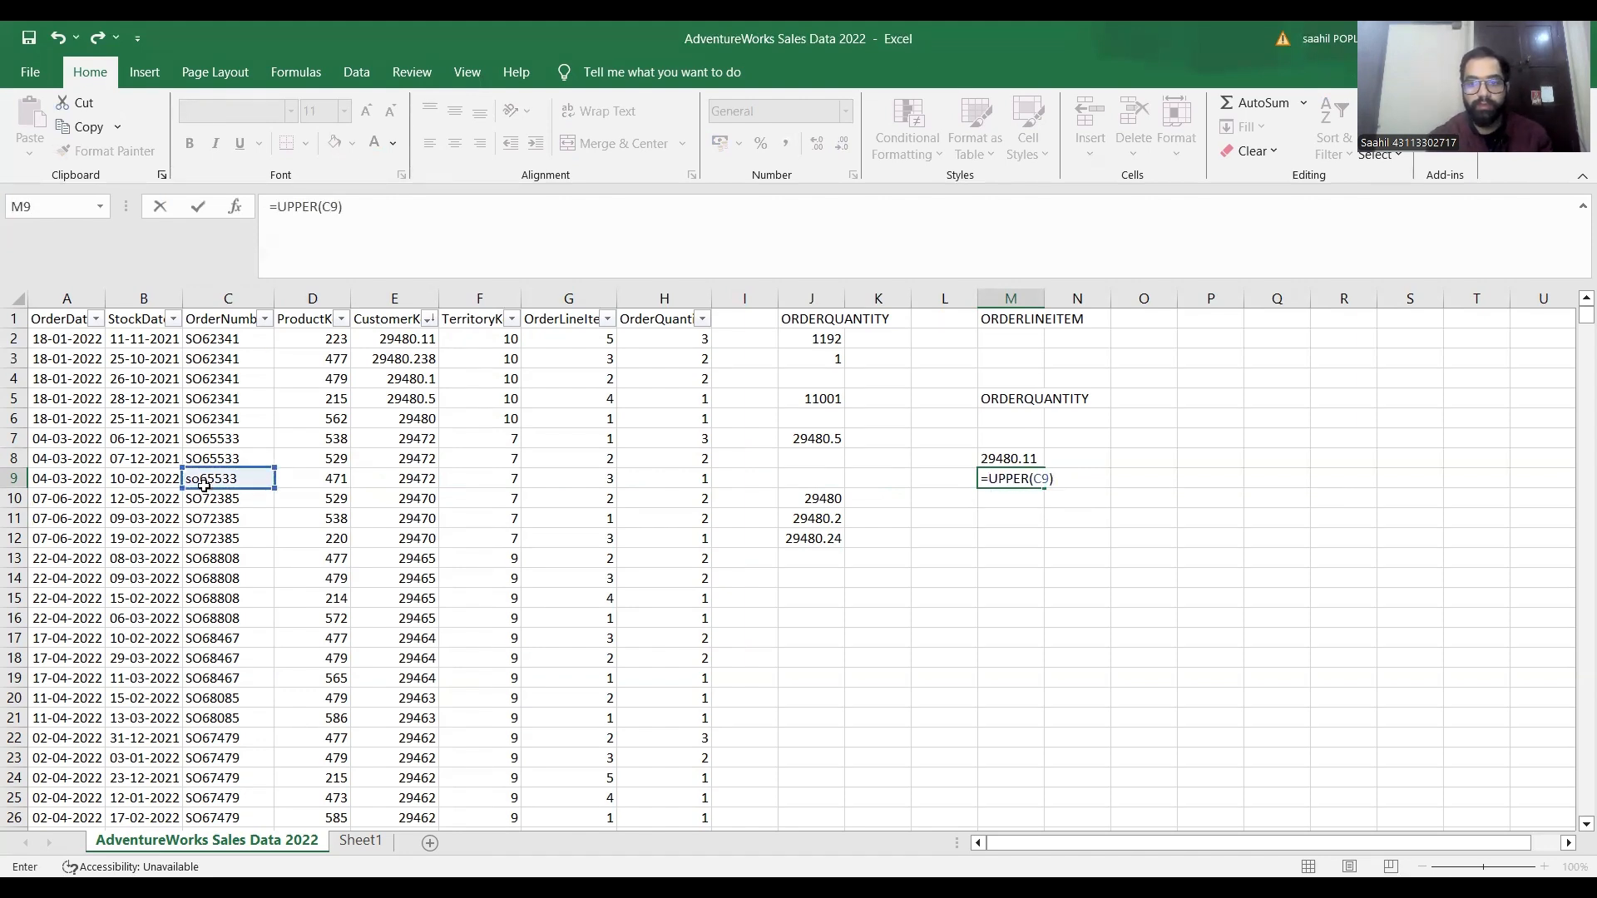
Step: Enter =LOWER(J1) in cell M11 to convert the capitalised order quantity header to lowercase
{"action": "left_click", "coordinate": [205, 492]}
{"action": "left_click", "coordinate": [206, 488]}
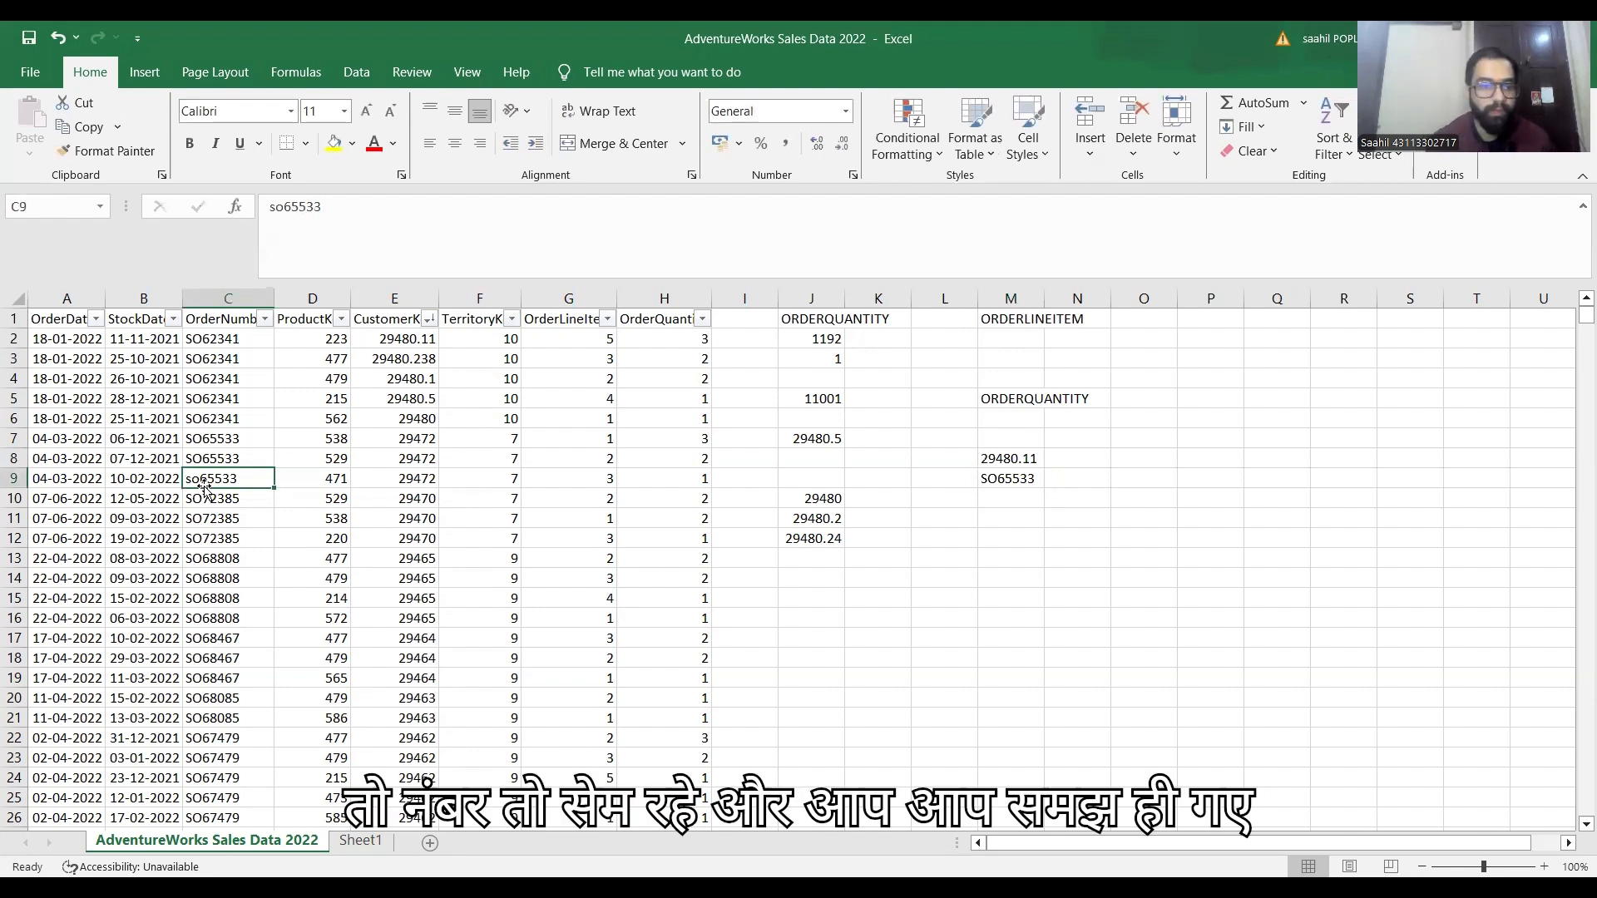
{"action": "key", "text": "Down"}
{"action": "key", "text": "Right"}
{"action": "key", "text": "Right"}
{"action": "key", "text": "Right"}
{"action": "key", "text": "Right"}
{"action": "key", "text": "Right"}
{"action": "key", "text": "Right"}
{"action": "key", "text": "Right"}
{"action": "key", "text": "Right"}
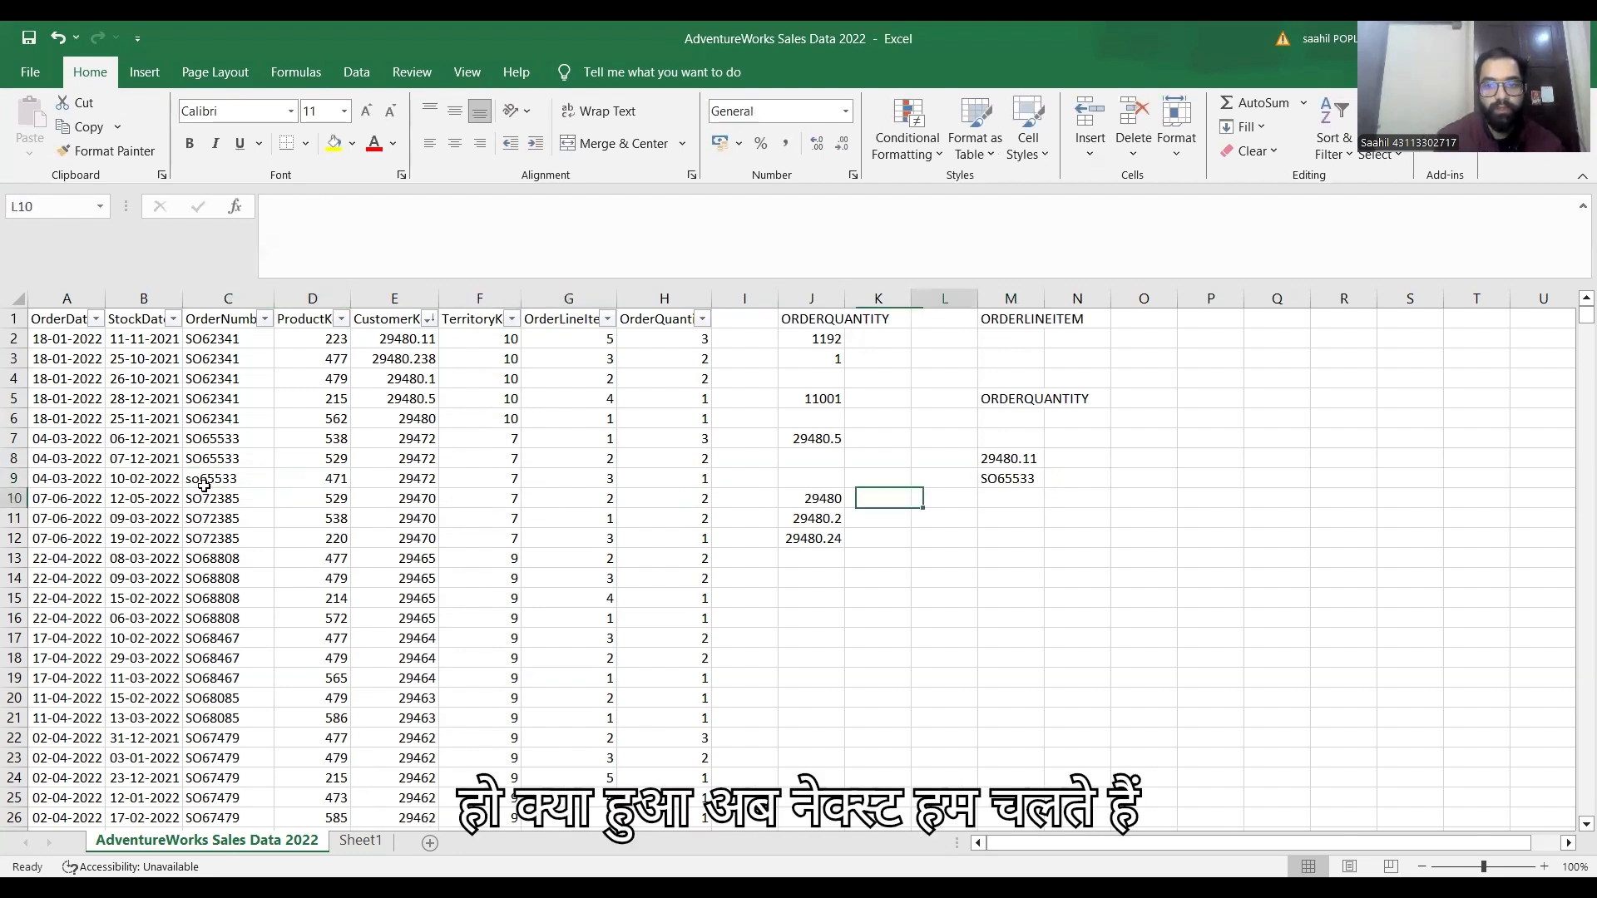
{"action": "key", "text": "Right"}
{"action": "key", "text": "Right"}
{"action": "key", "text": "Right"}
{"action": "key", "text": "Down"}
{"action": "key", "text": "Left"}
{"action": "key", "text": "Left"}
{"action": "key", "text": "Up"}
{"action": "key", "text": "Right"}
{"action": "key", "text": "Down"}
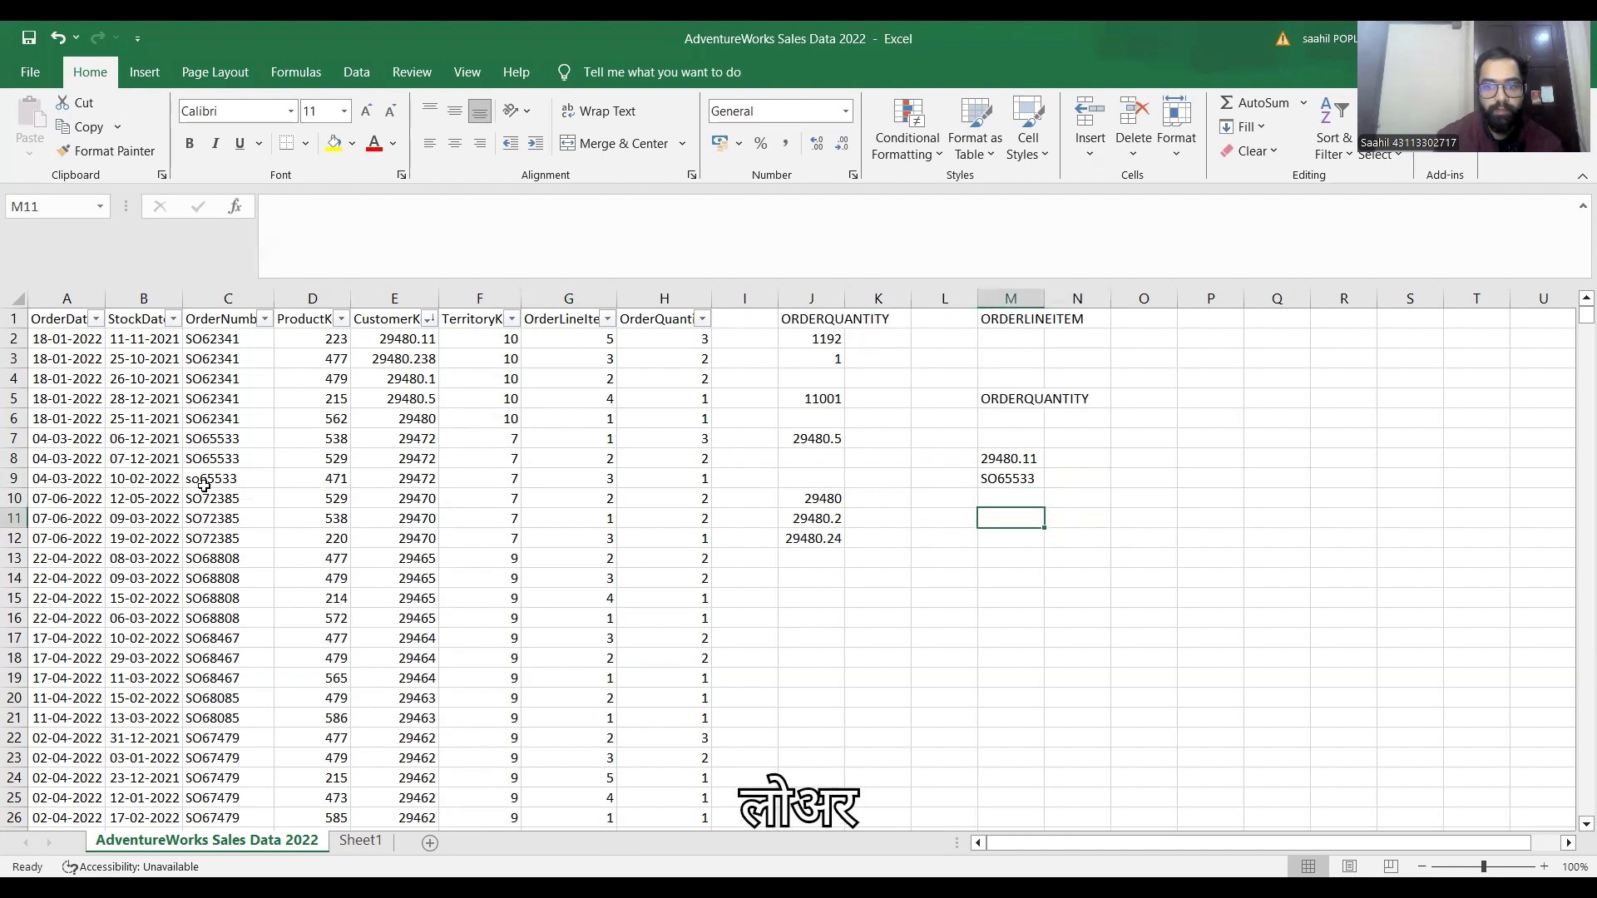
{"action": "type", "text": "="}
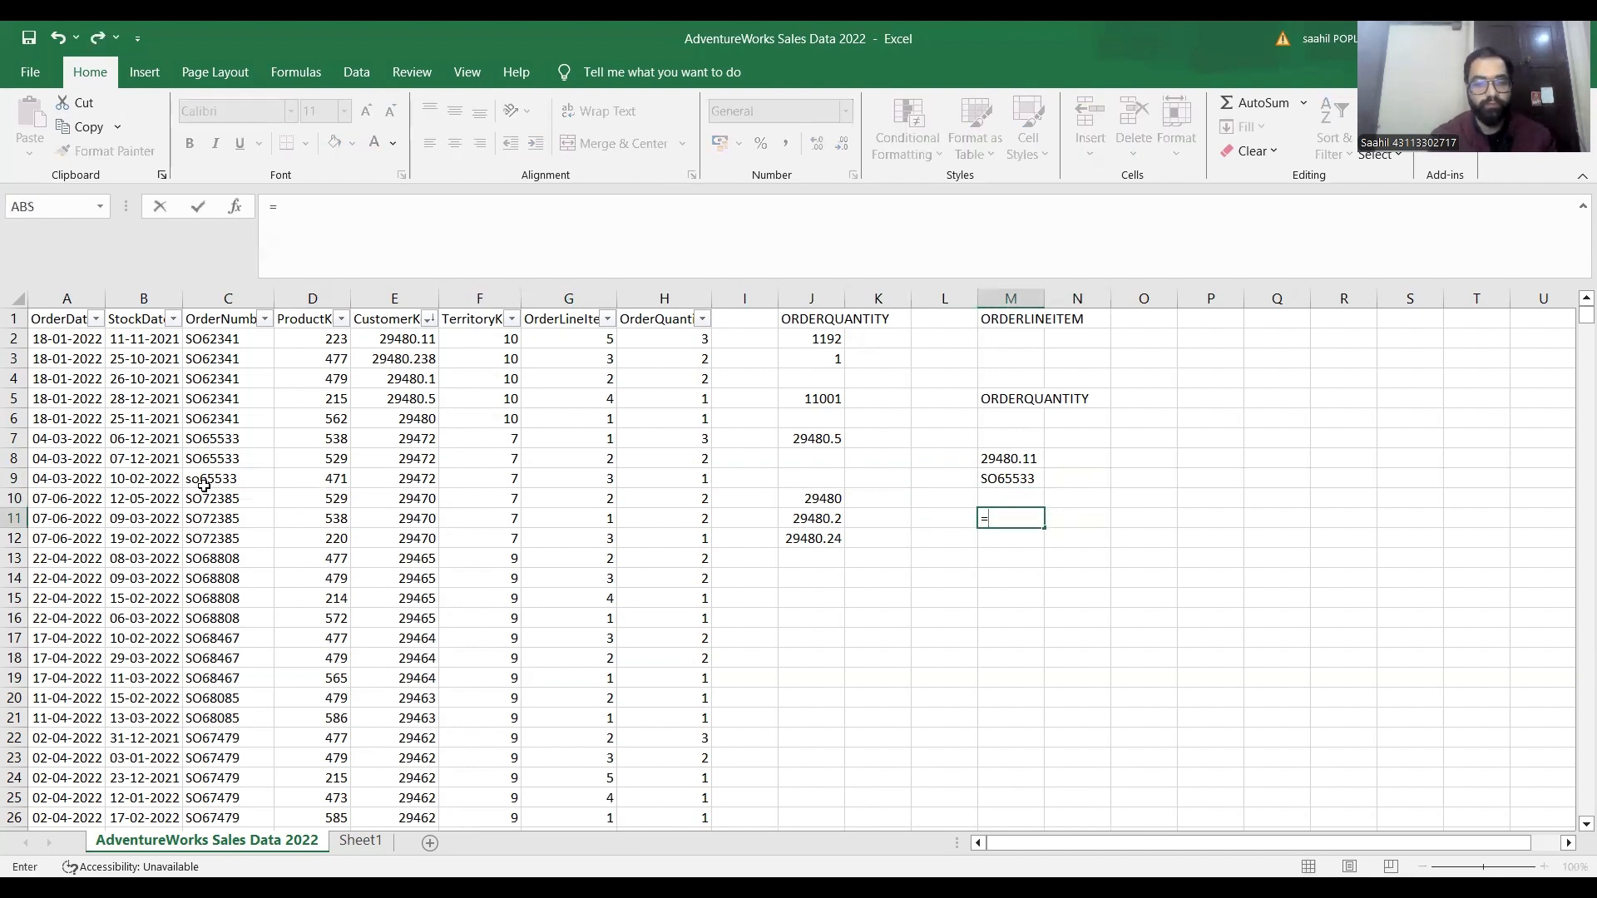
{"action": "type", "text": "LOWER("}
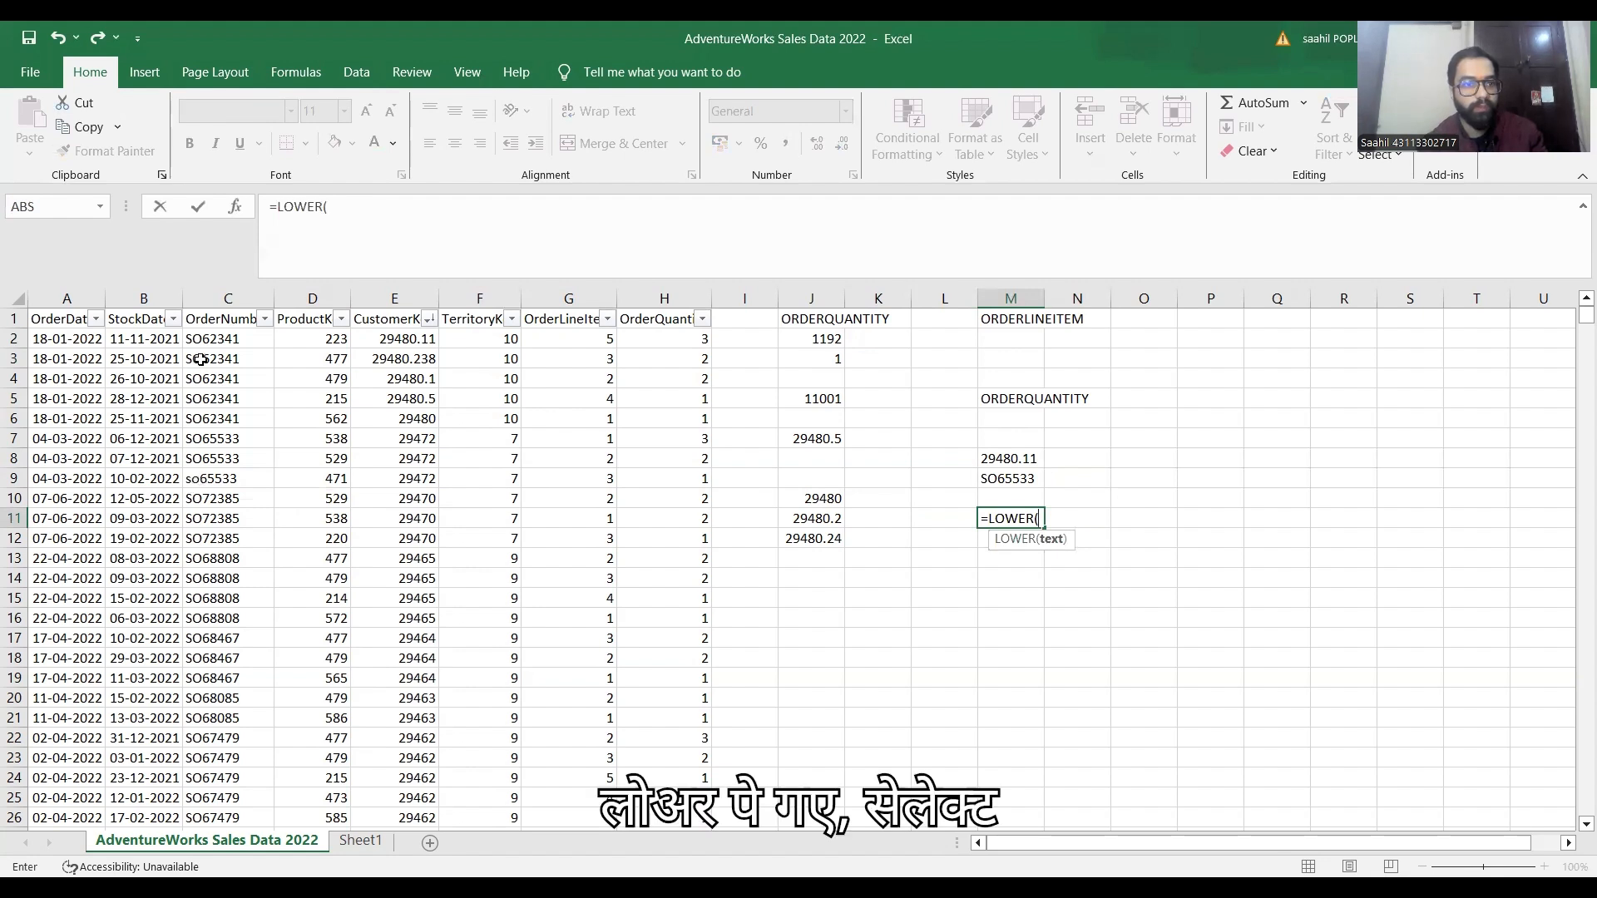
{"action": "left_click", "coordinate": [840, 321]}
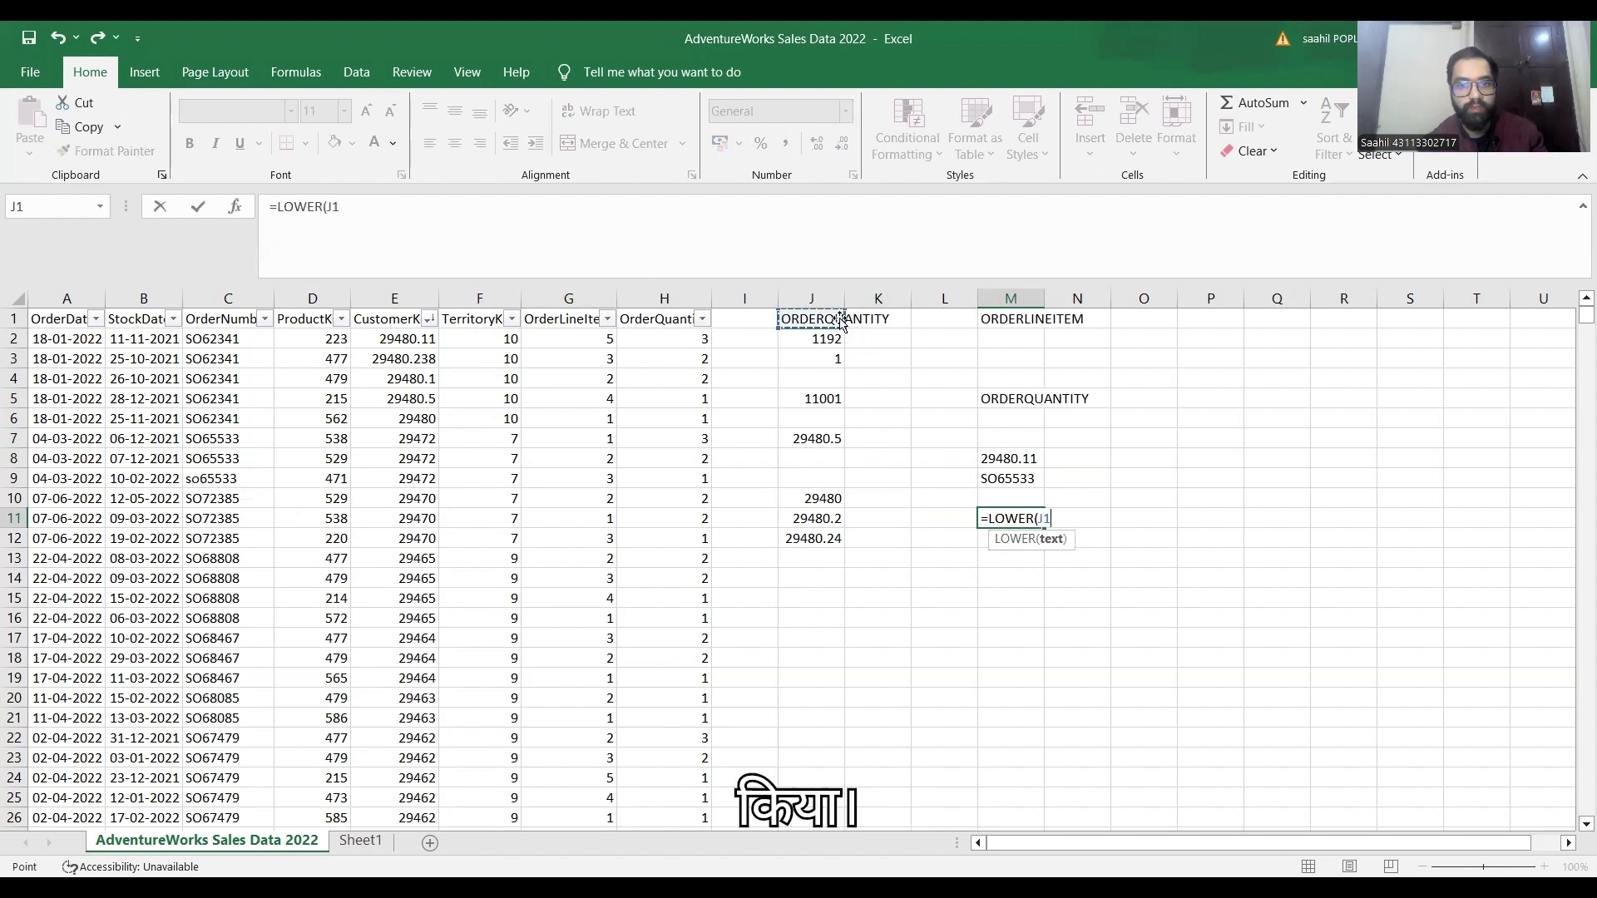
{"action": "type", "text": ")"}
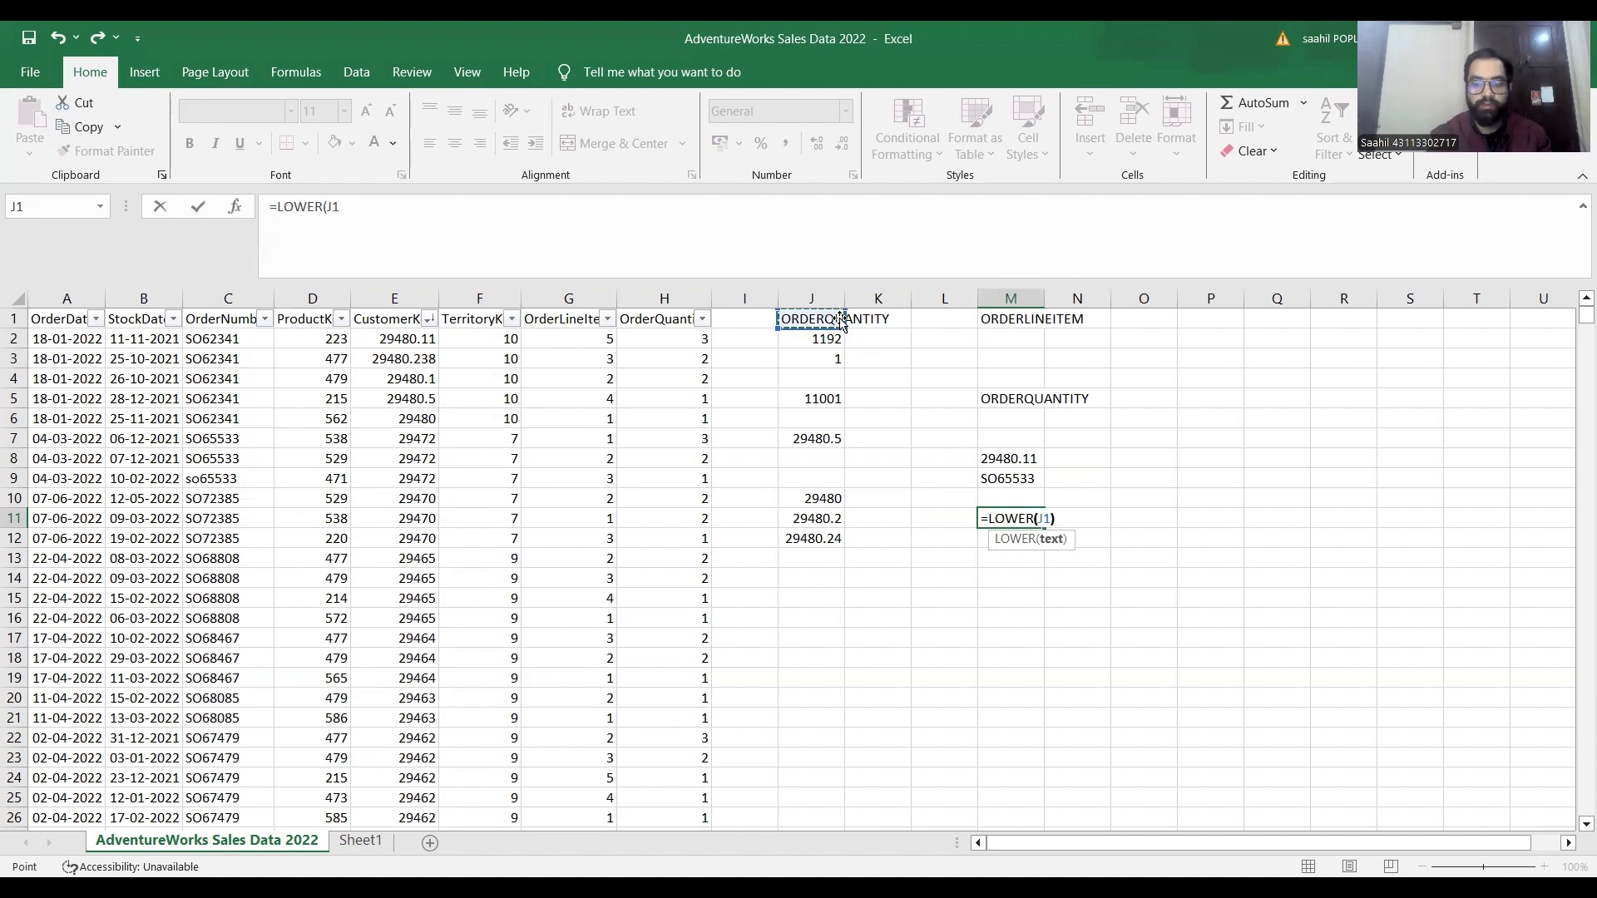
{"action": "key", "text": "ctrl+Return"}
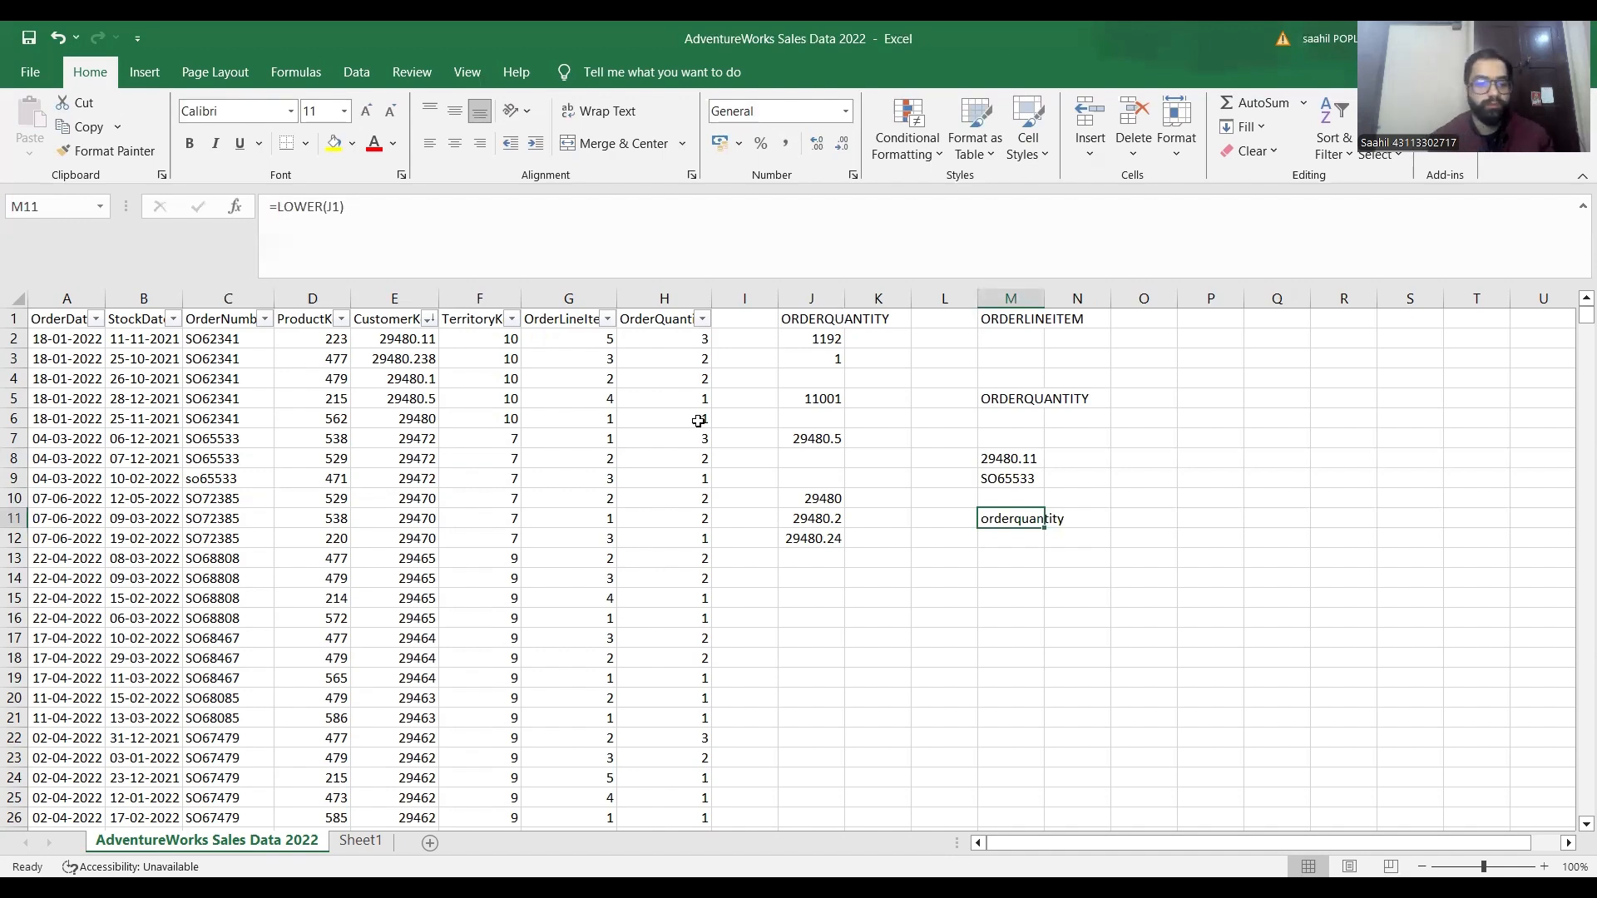
Step: Try to number the function list on Sheet1 by filling down from the 1 in cell A1
{"action": "left_click", "coordinate": [362, 842]}
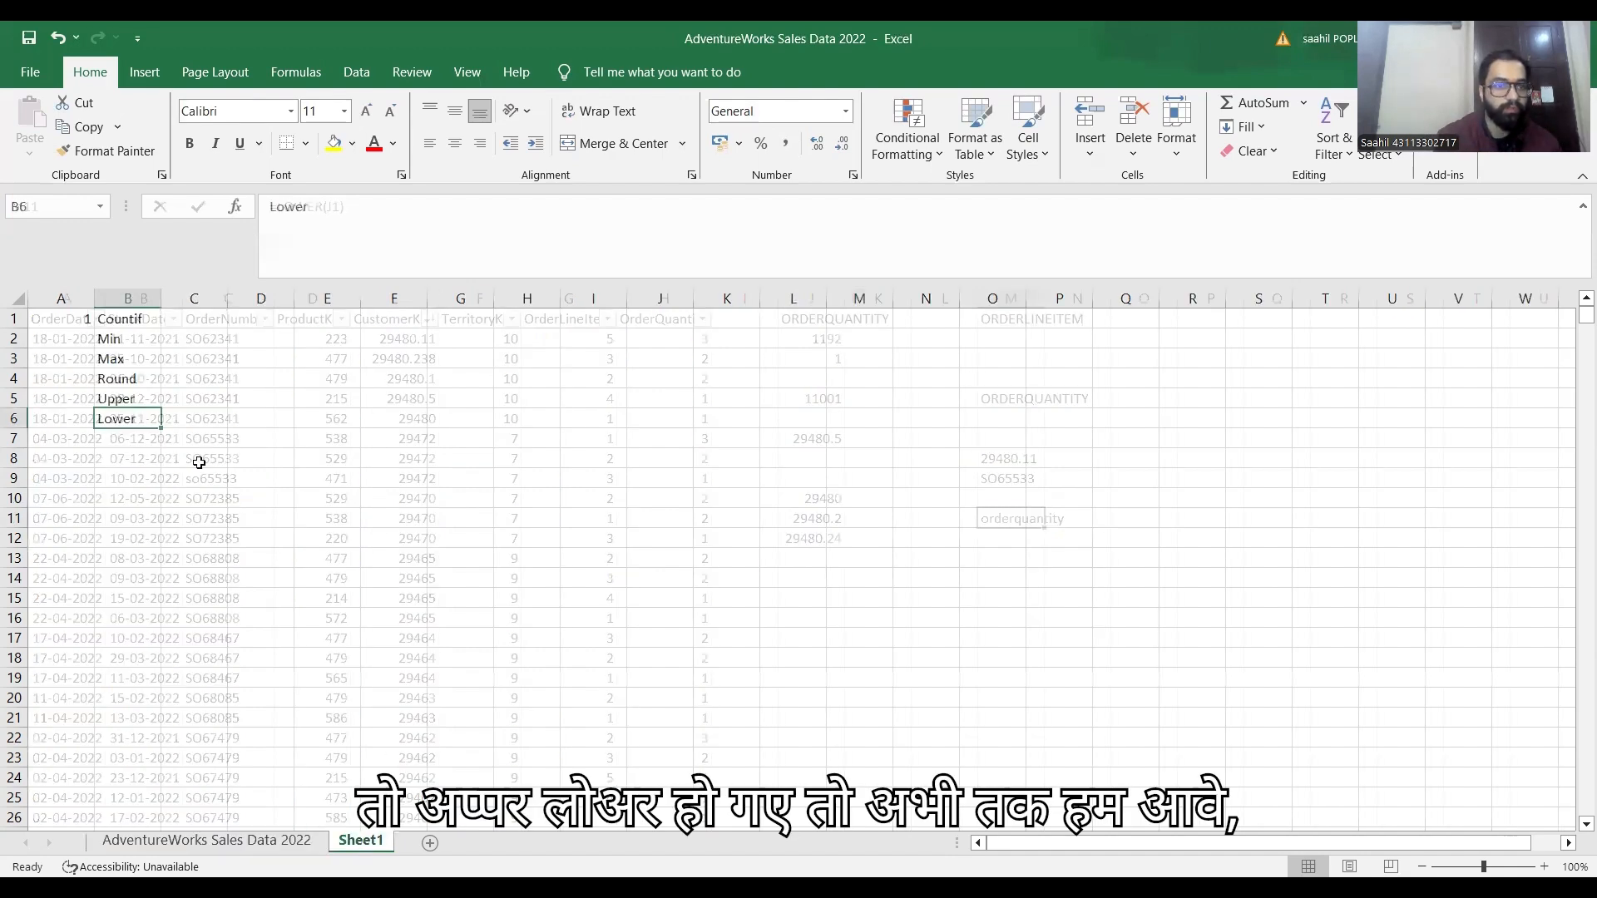
{"action": "left_click", "coordinate": [75, 337]}
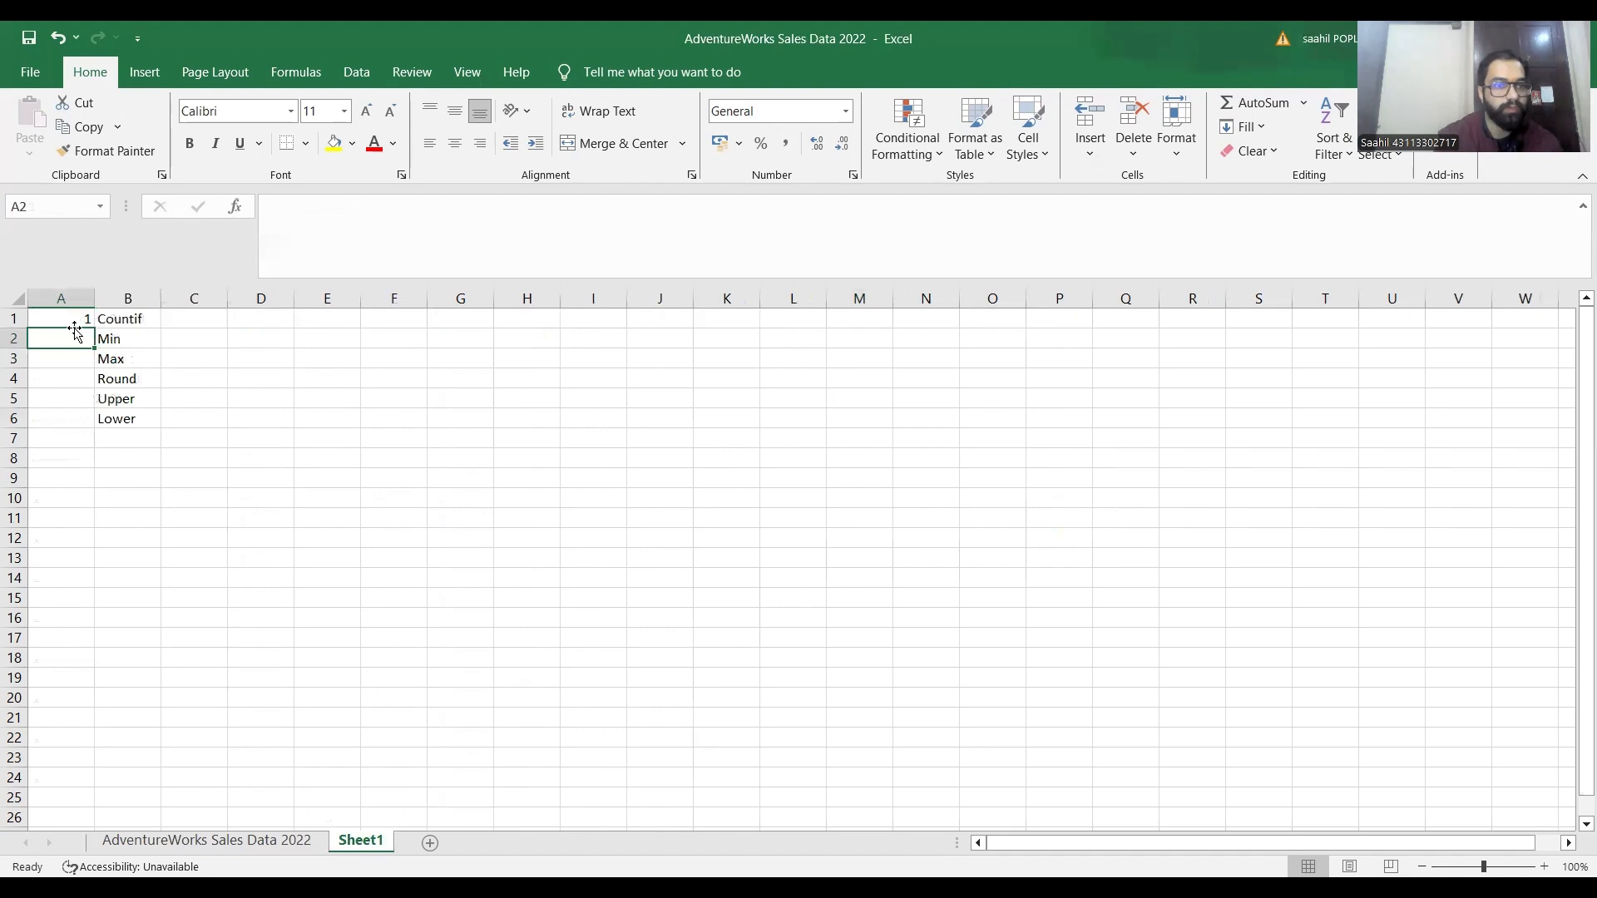
{"action": "left_click", "coordinate": [76, 321]}
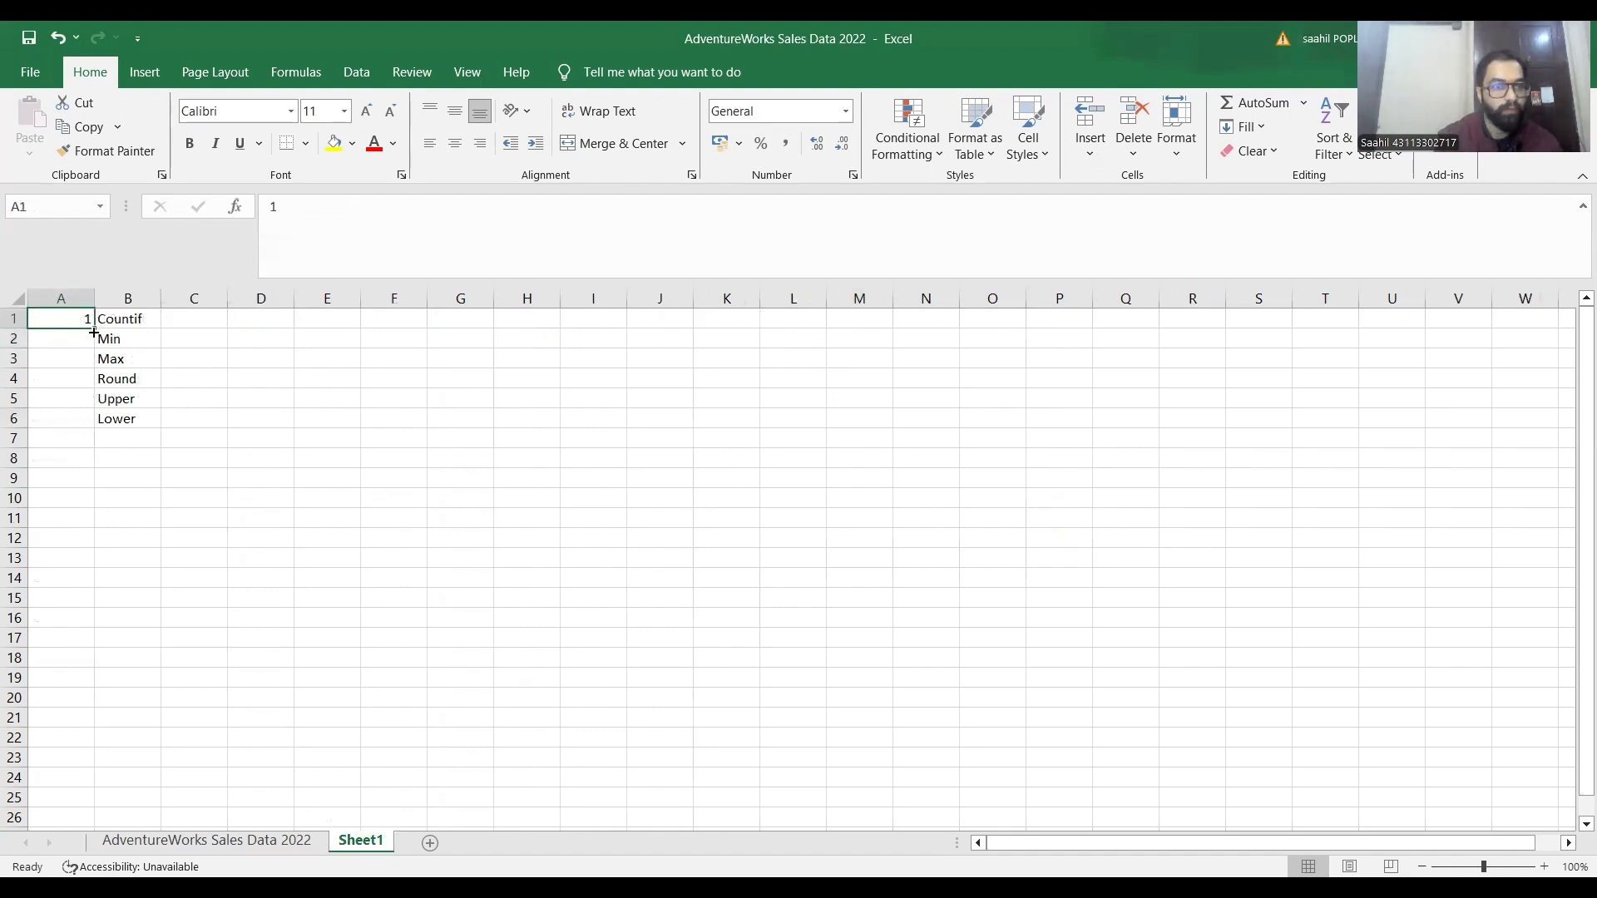
{"action": "double_click", "coordinate": [94, 329]}
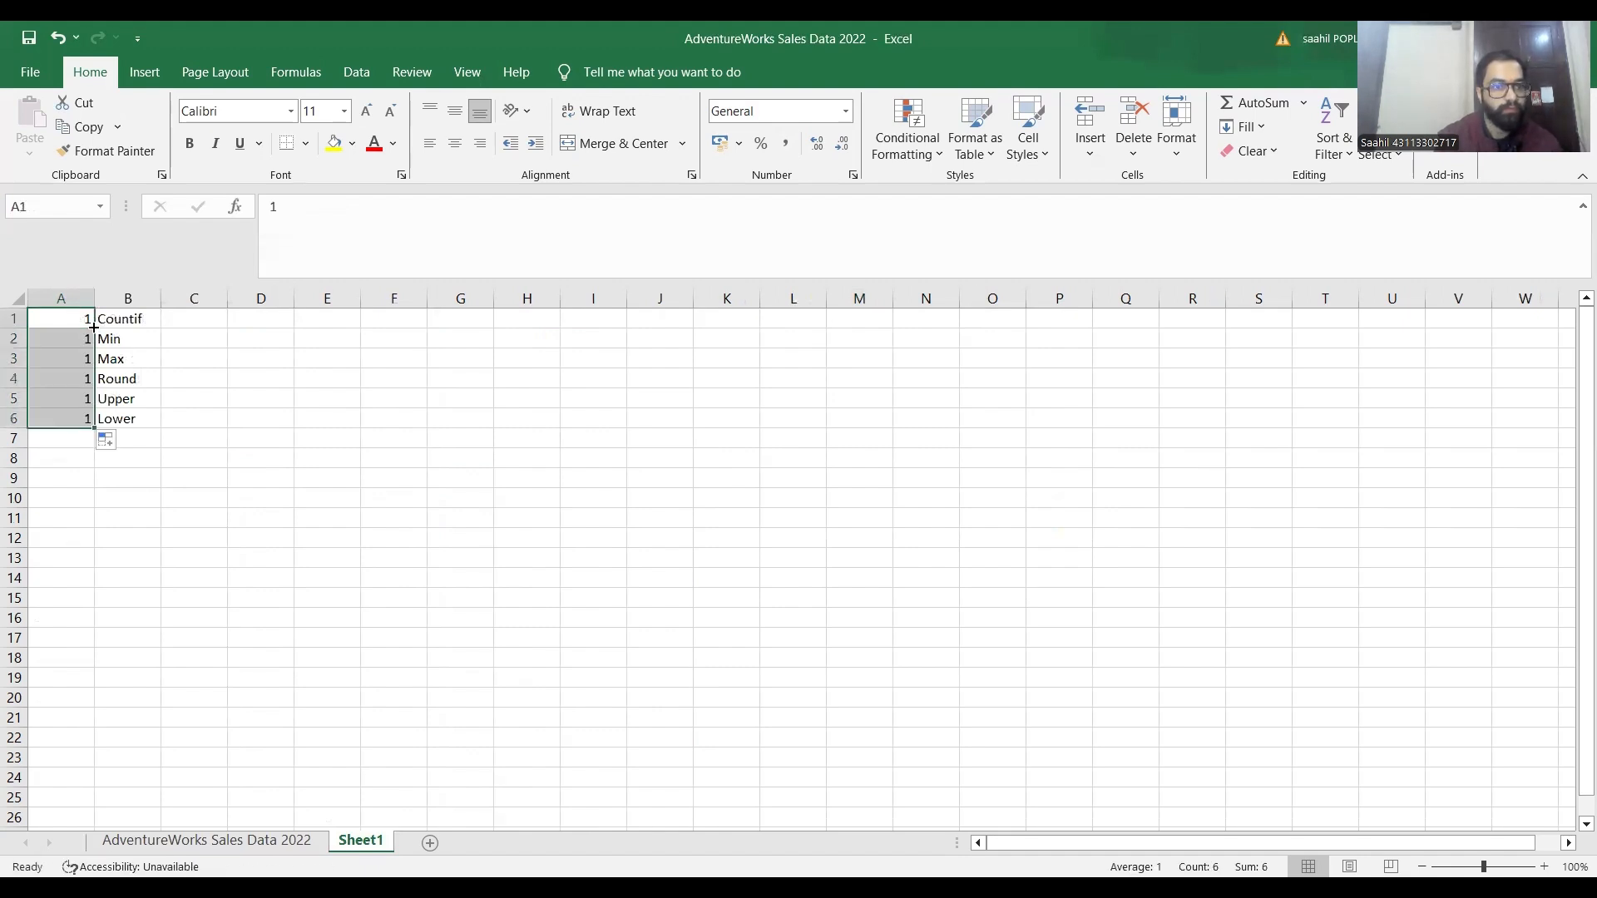
Step: Enter 2 and 3 in cells A2 and A3 of Sheet1 and extend the number series from A1 down to A6
{"action": "left_click", "coordinate": [74, 340]}
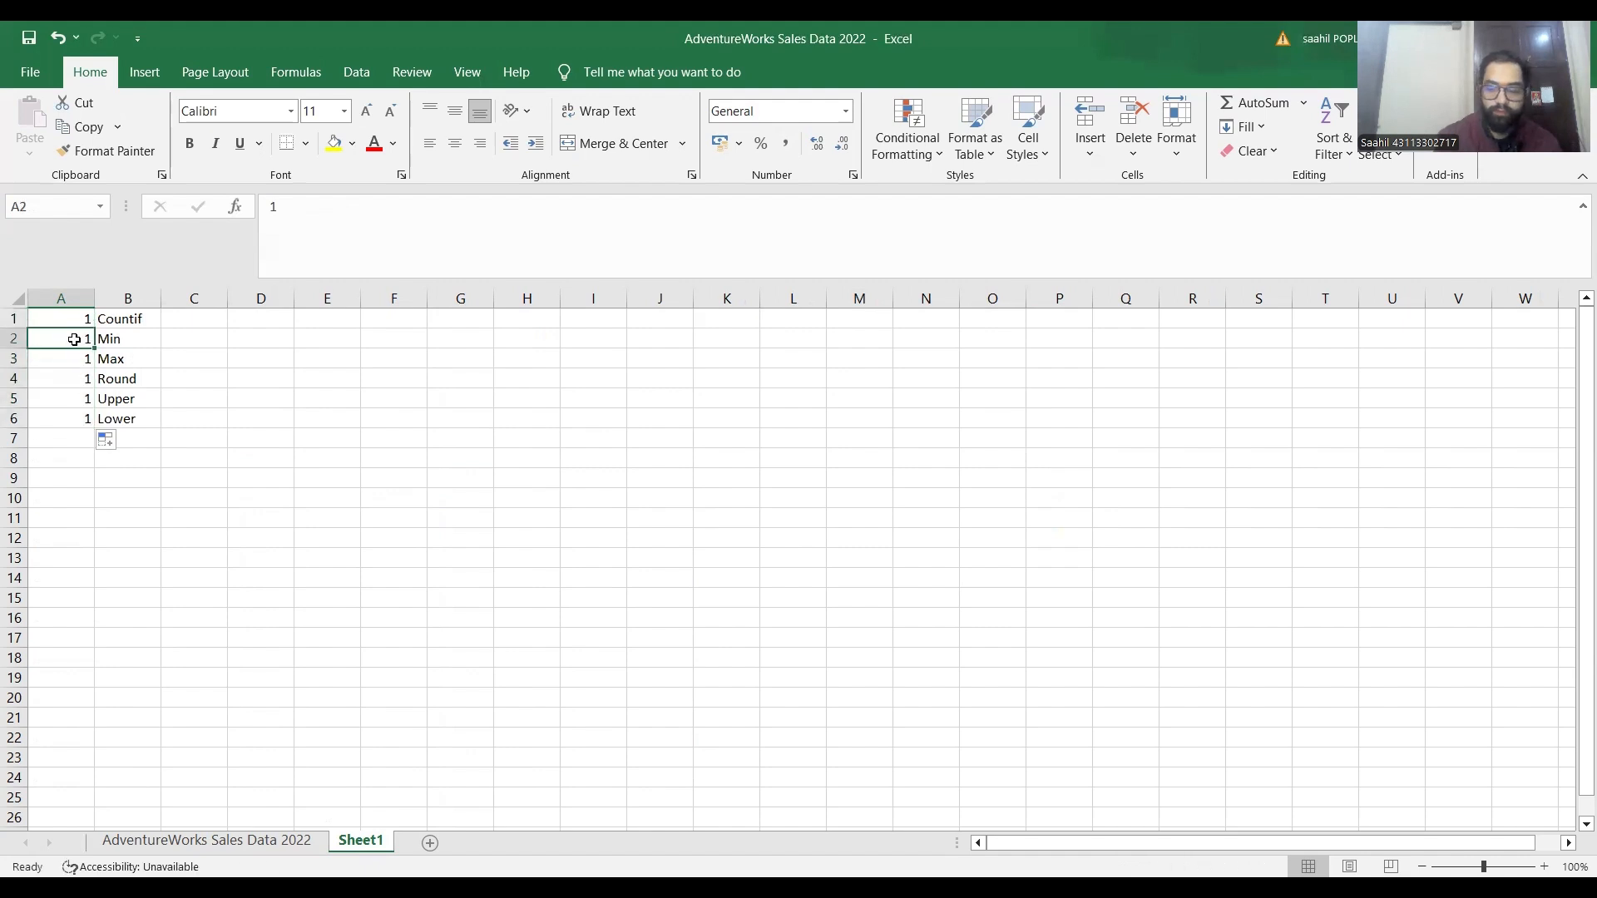
{"action": "type", "text": "2"}
{"action": "key", "text": "Return"}
{"action": "type", "text": "3"}
{"action": "key", "text": "Return"}
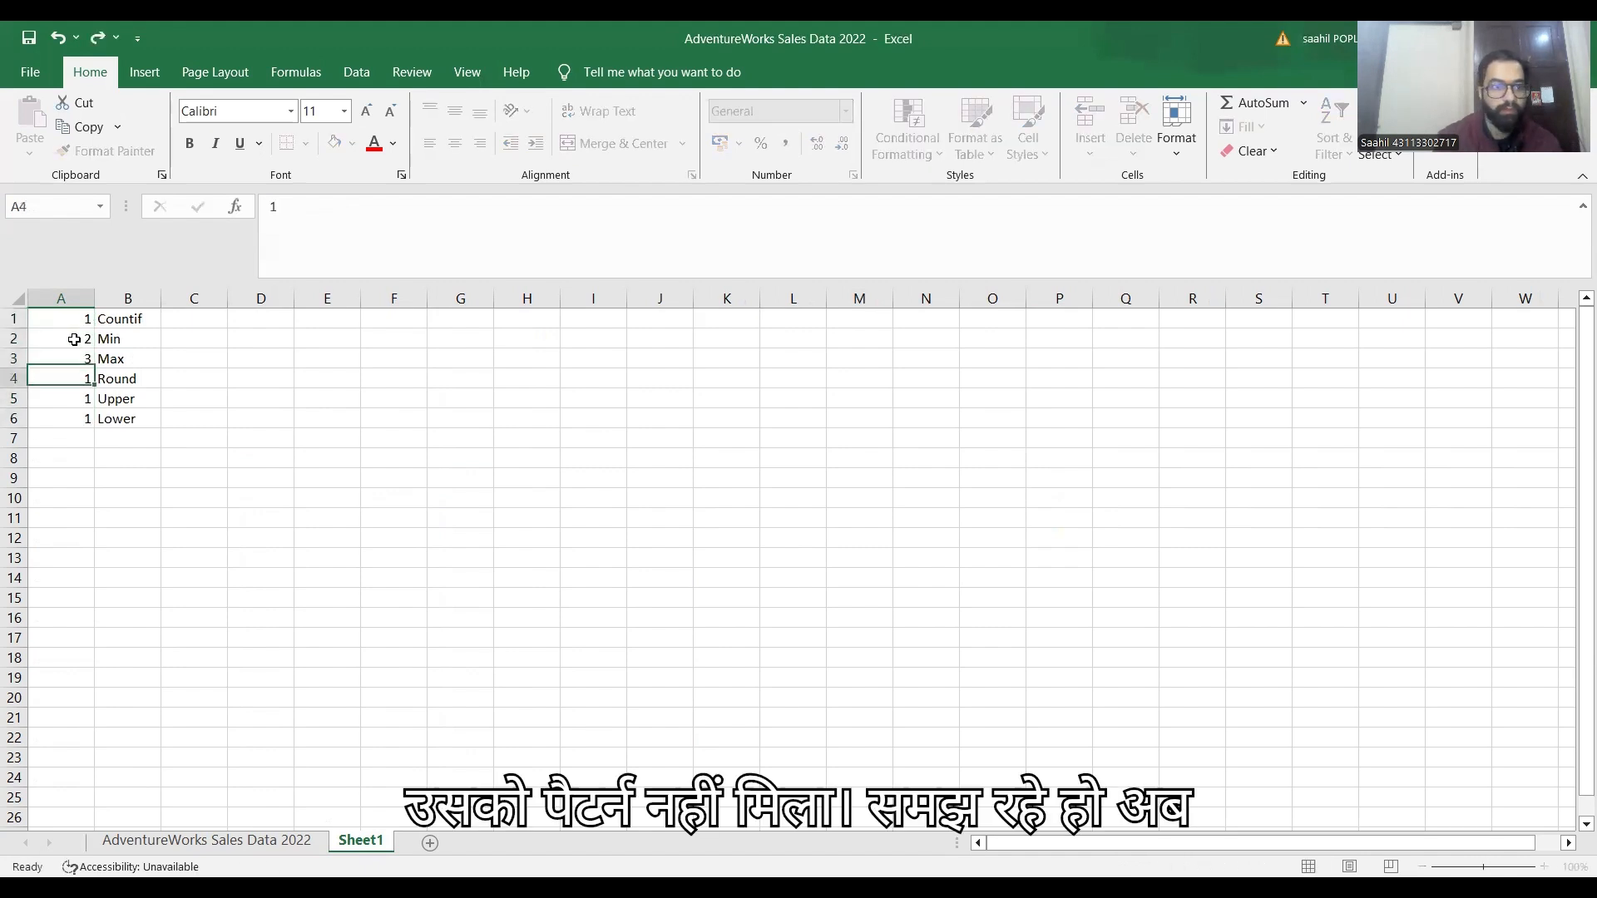
{"action": "left_click_drag", "start_coordinate": [74, 318], "coordinate": [94, 428]}
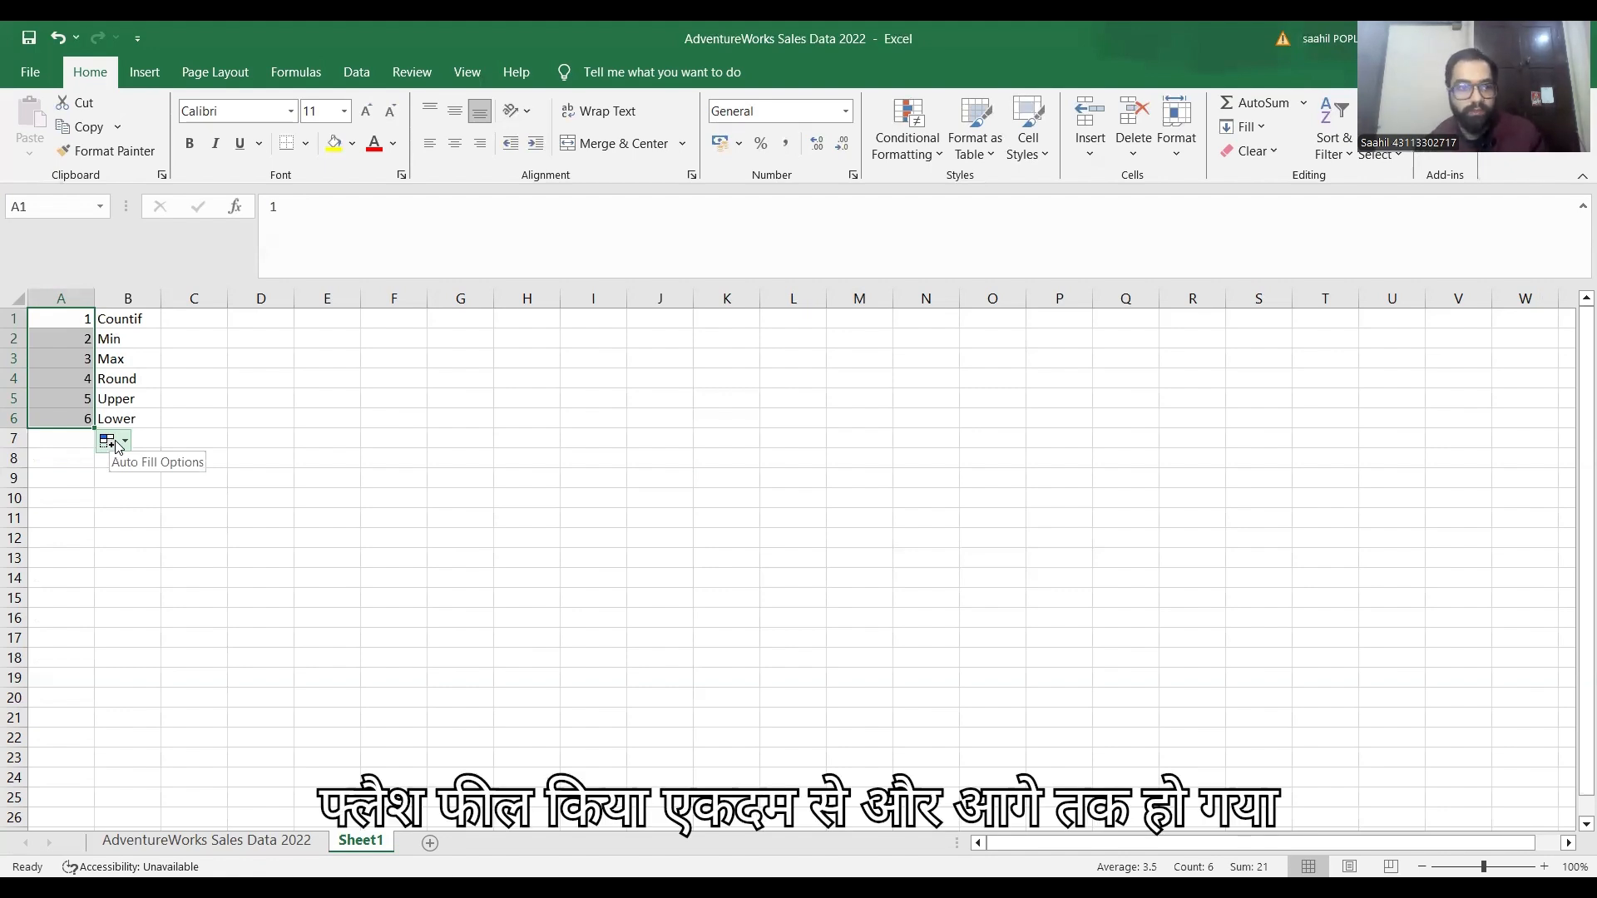
Step: Add LEN, Sum and Count to the function list in cells B7 to B9
{"action": "left_click", "coordinate": [176, 422]}
{"action": "left_click", "coordinate": [135, 438]}
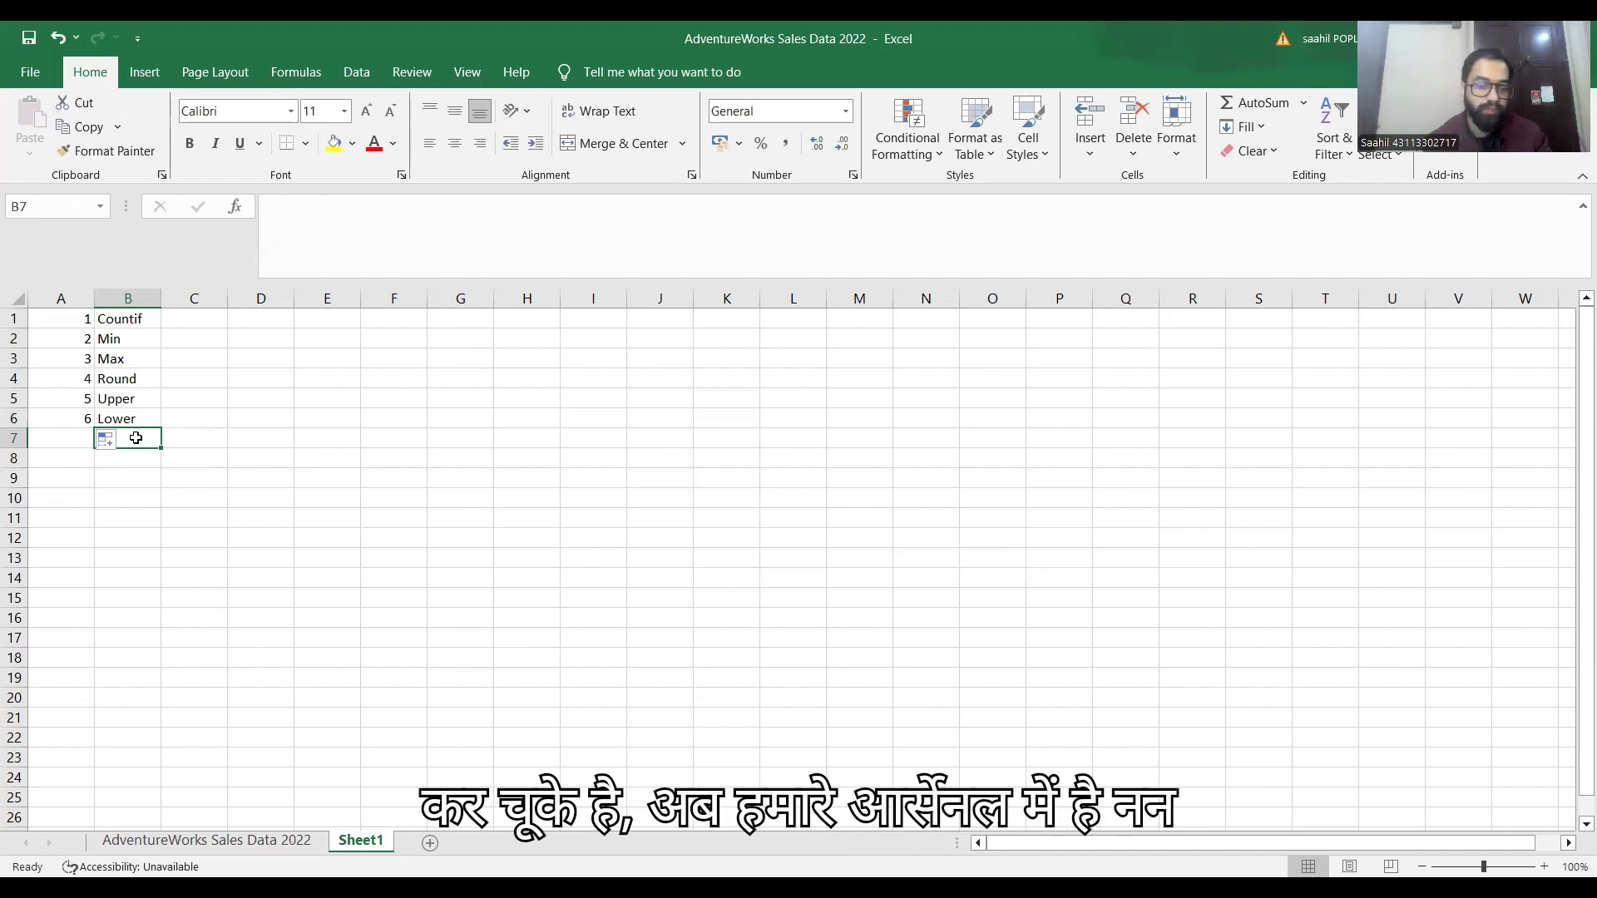
{"action": "type", "text": "LE"}
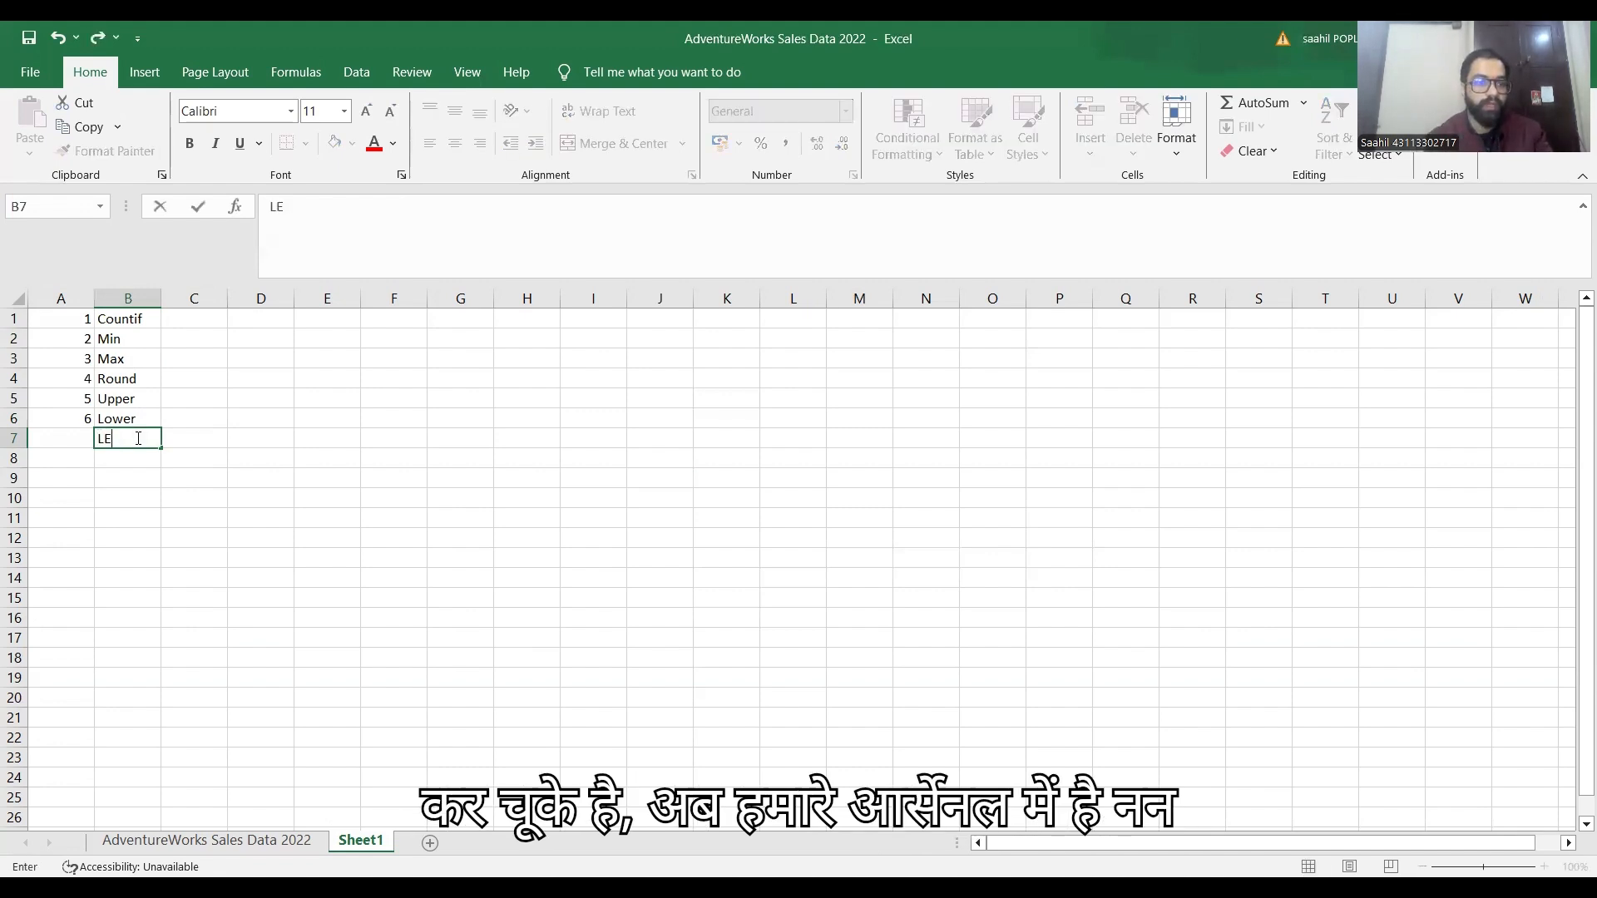
{"action": "type", "text": "N"}
{"action": "key", "text": "Return"}
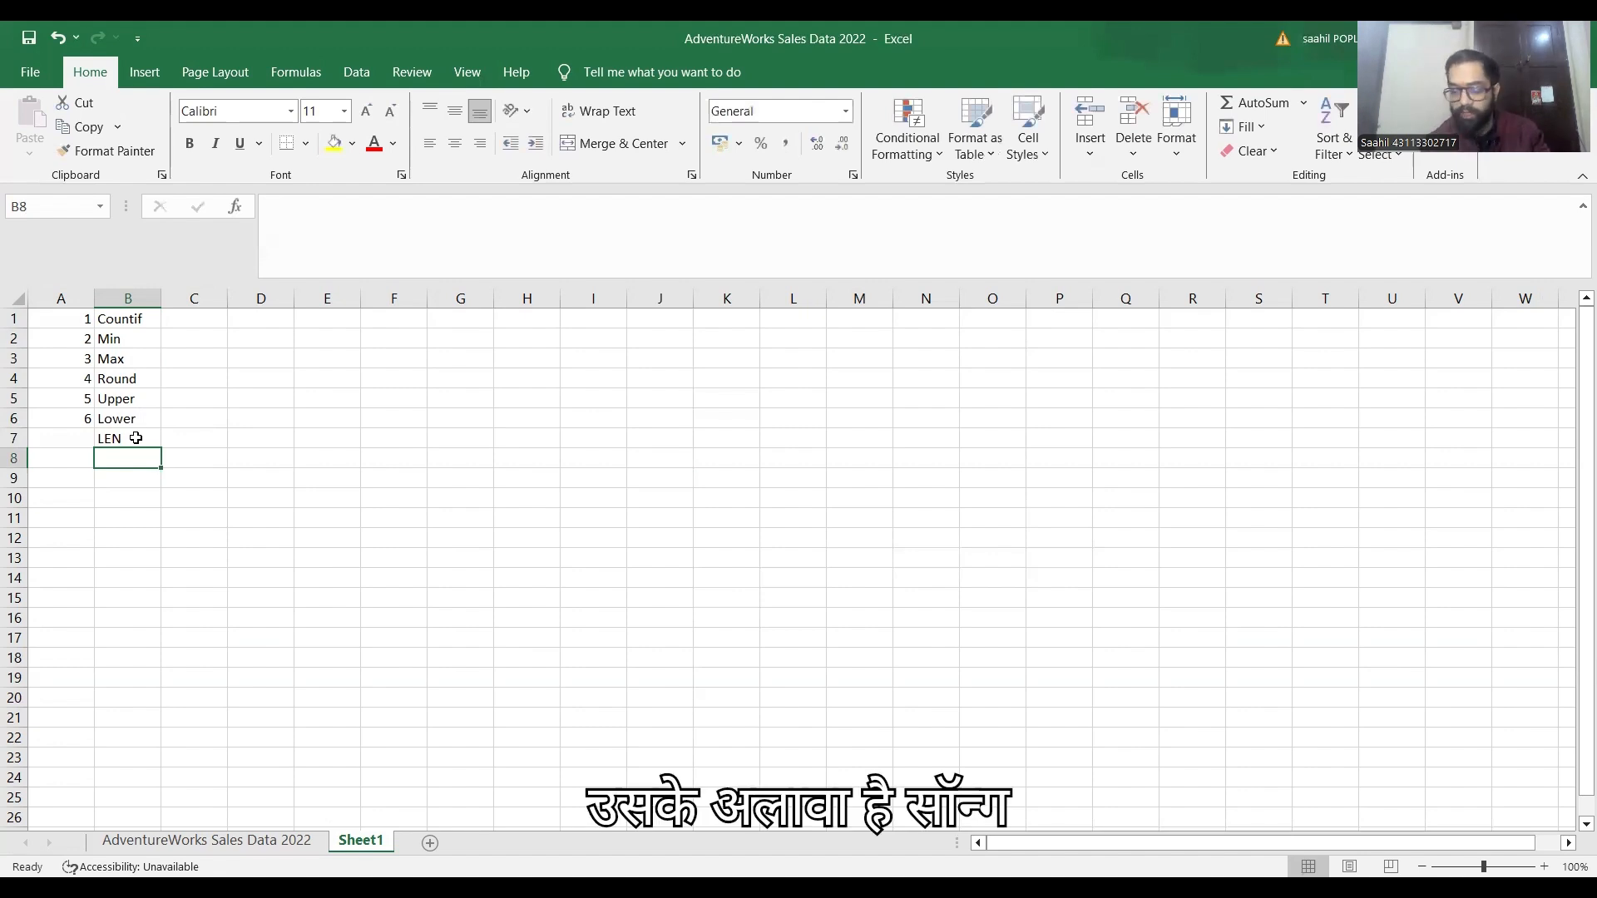
{"action": "type", "text": "Sum'"}
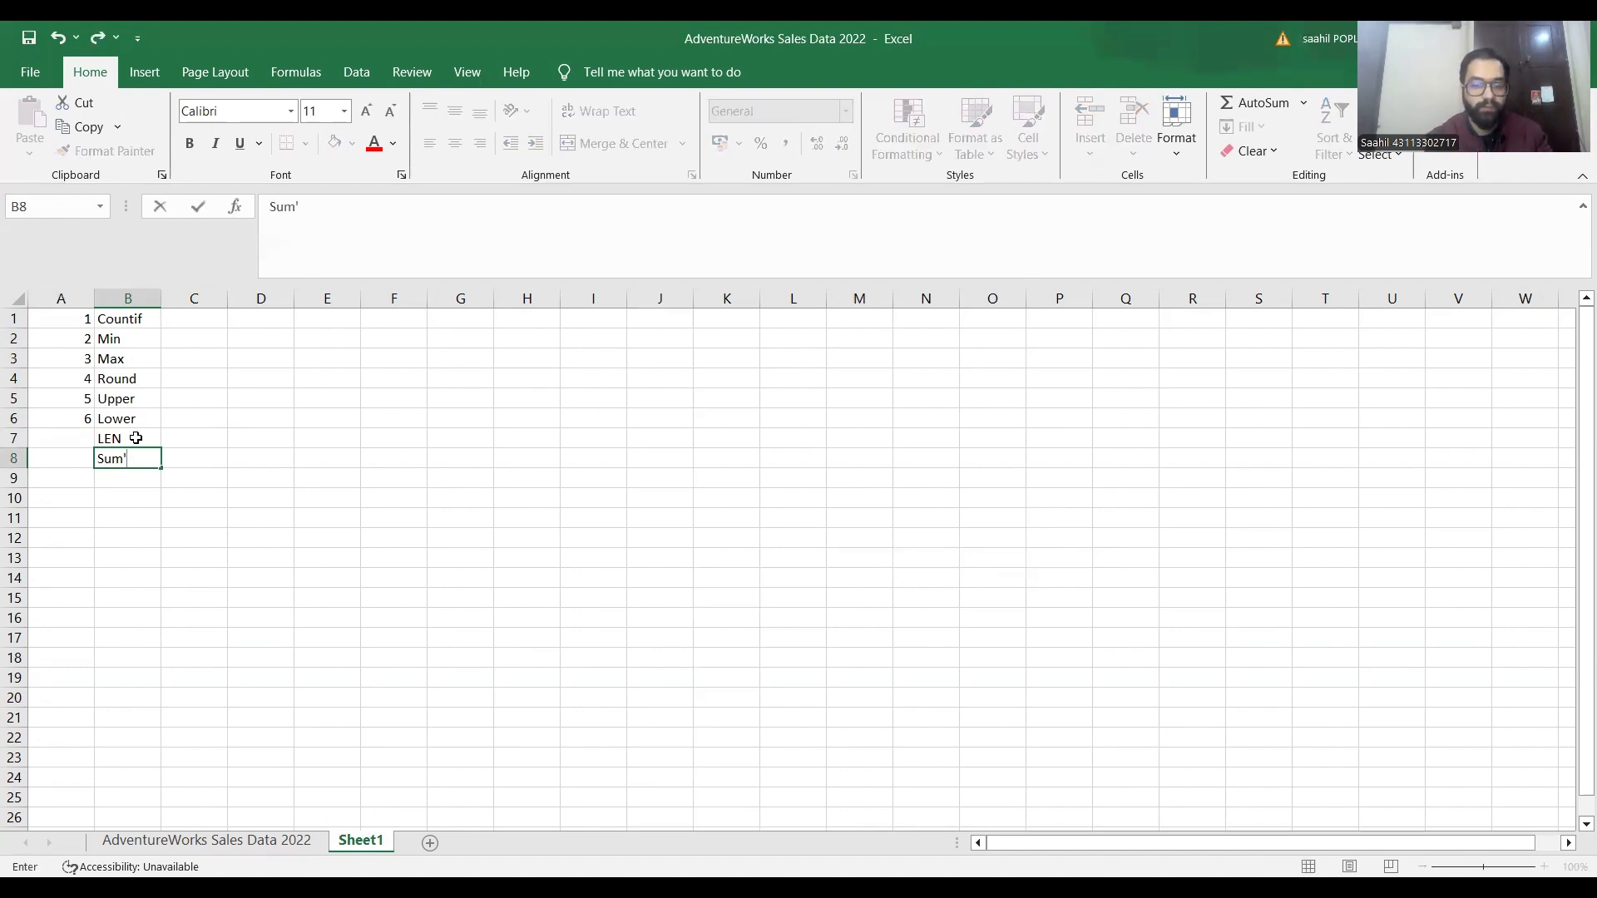
{"action": "key", "text": "Return"}
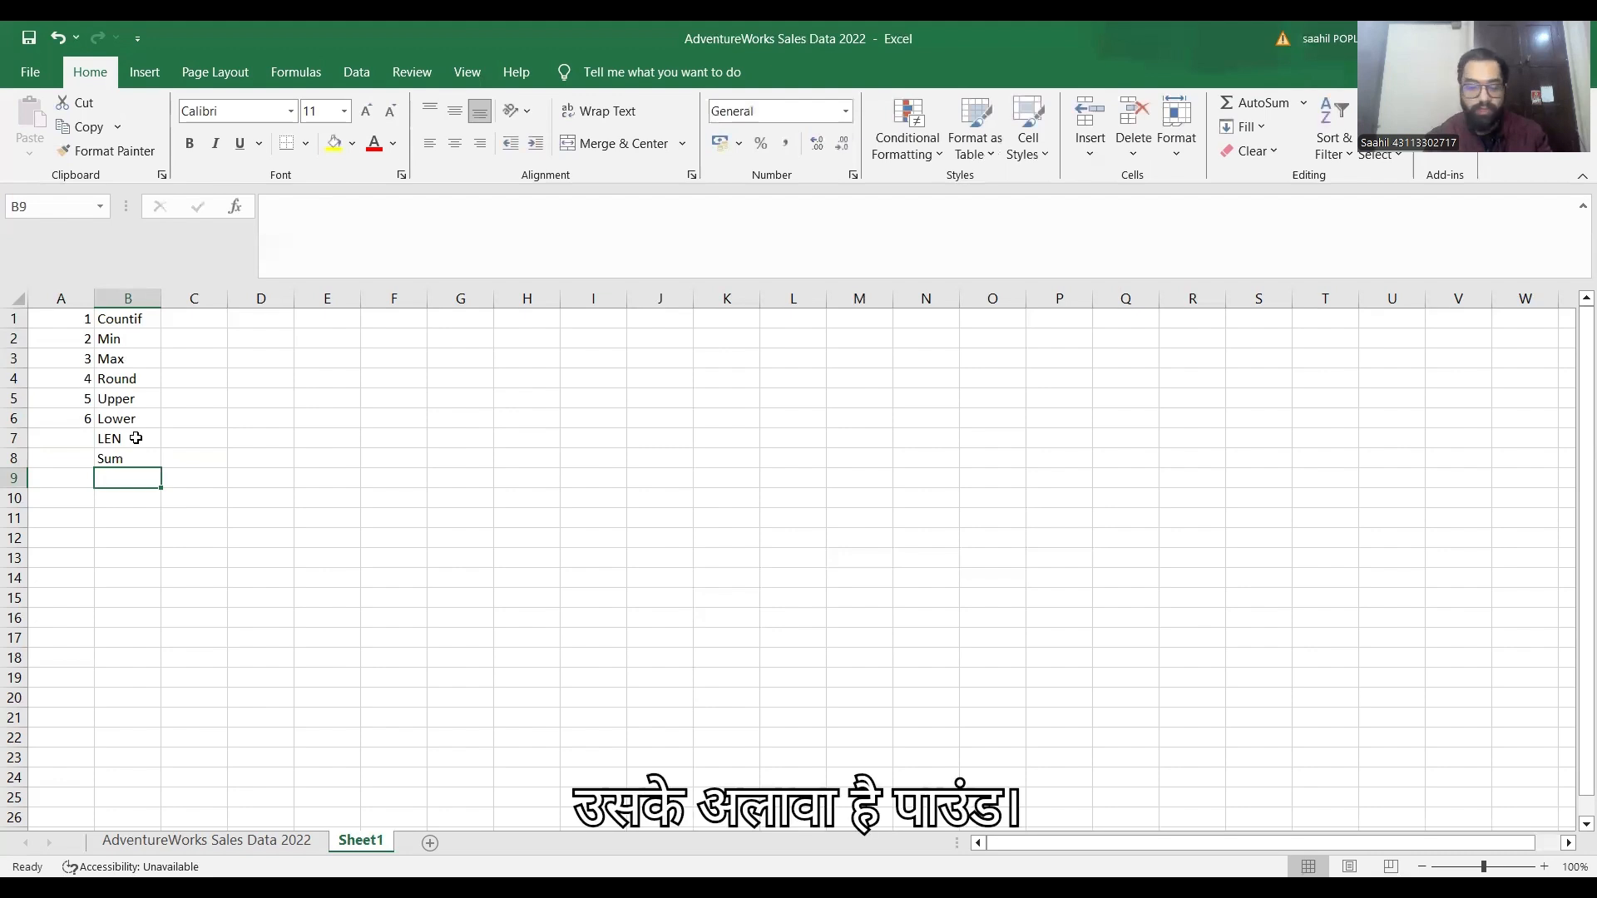
{"action": "type", "text": "Coun"}
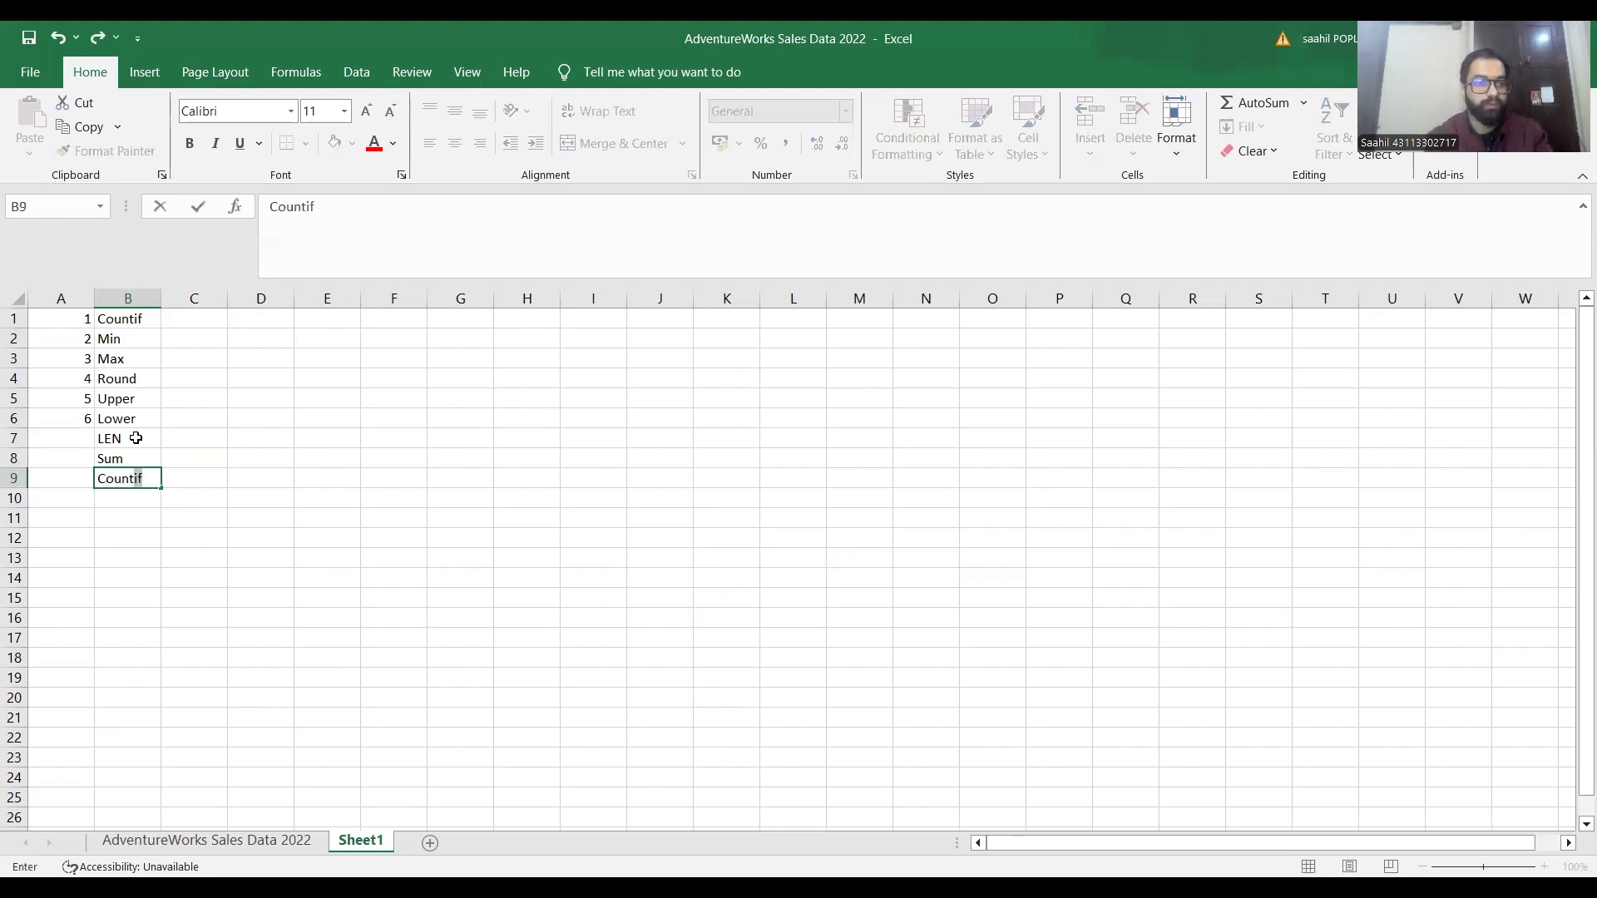
{"action": "type", "text": "t"}
{"action": "key", "text": "BackSpace"}
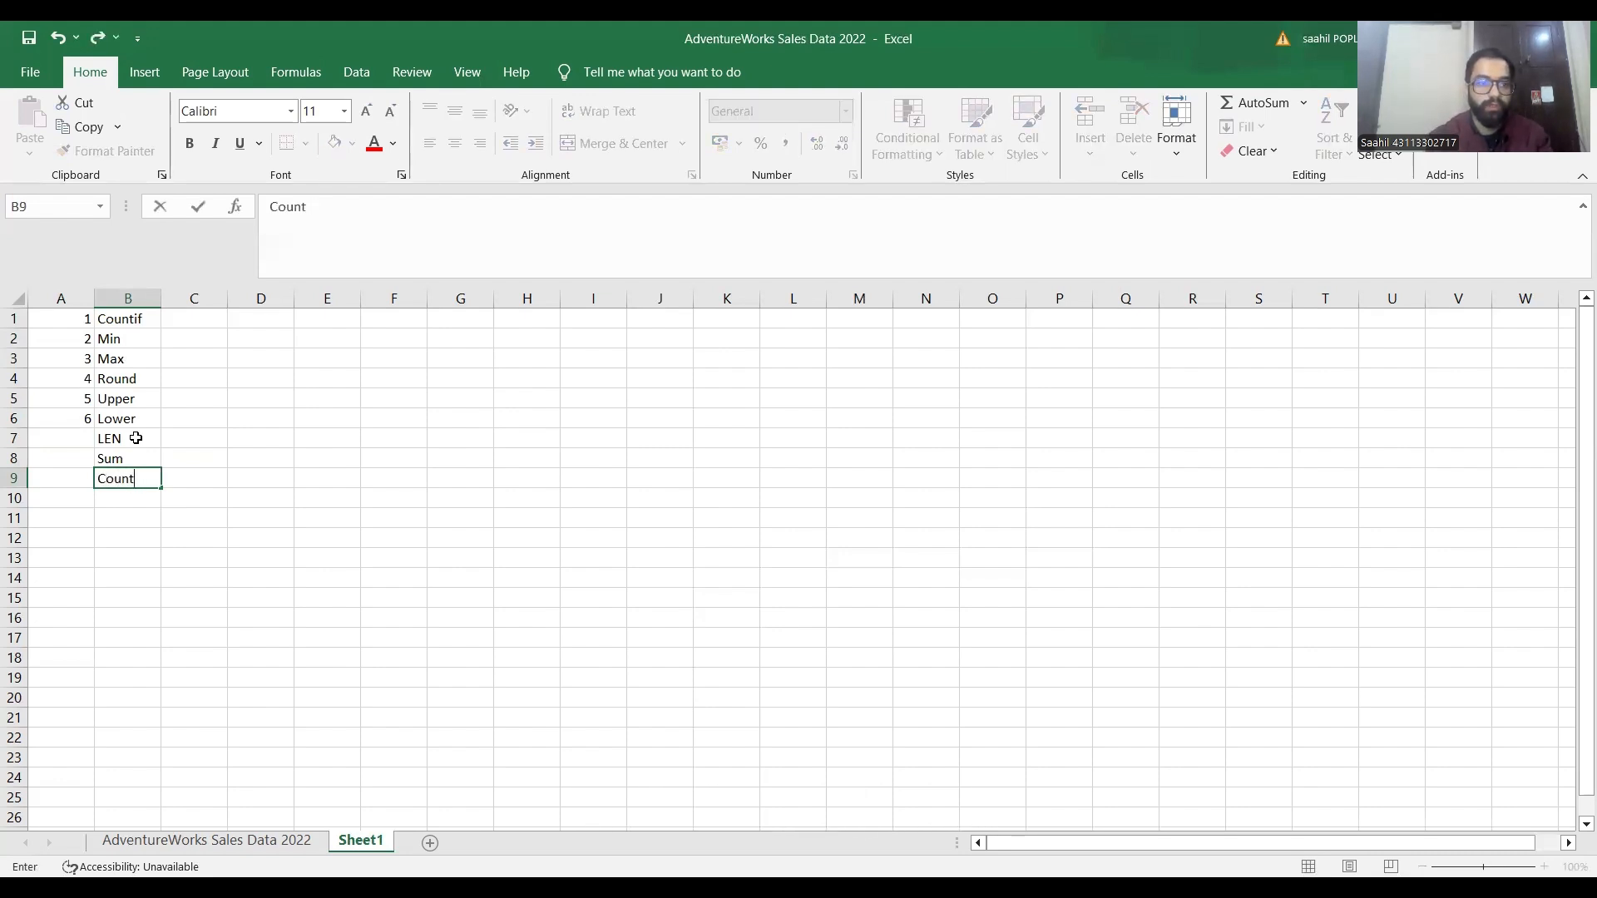
{"action": "key", "text": "Return"}
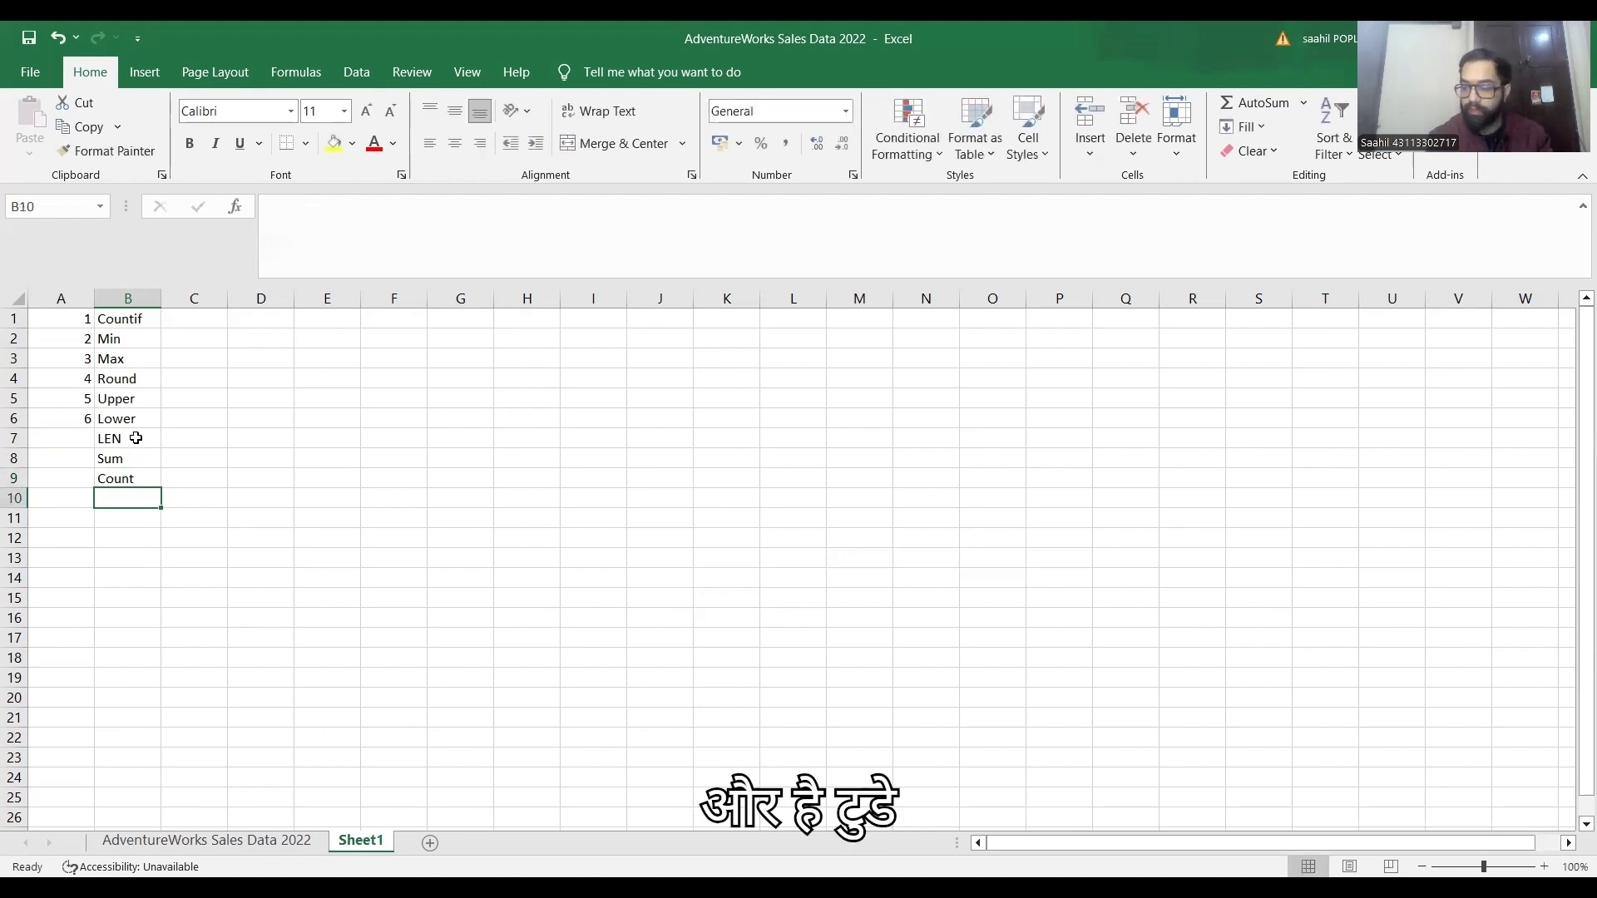
{"action": "type", "text": "T"}
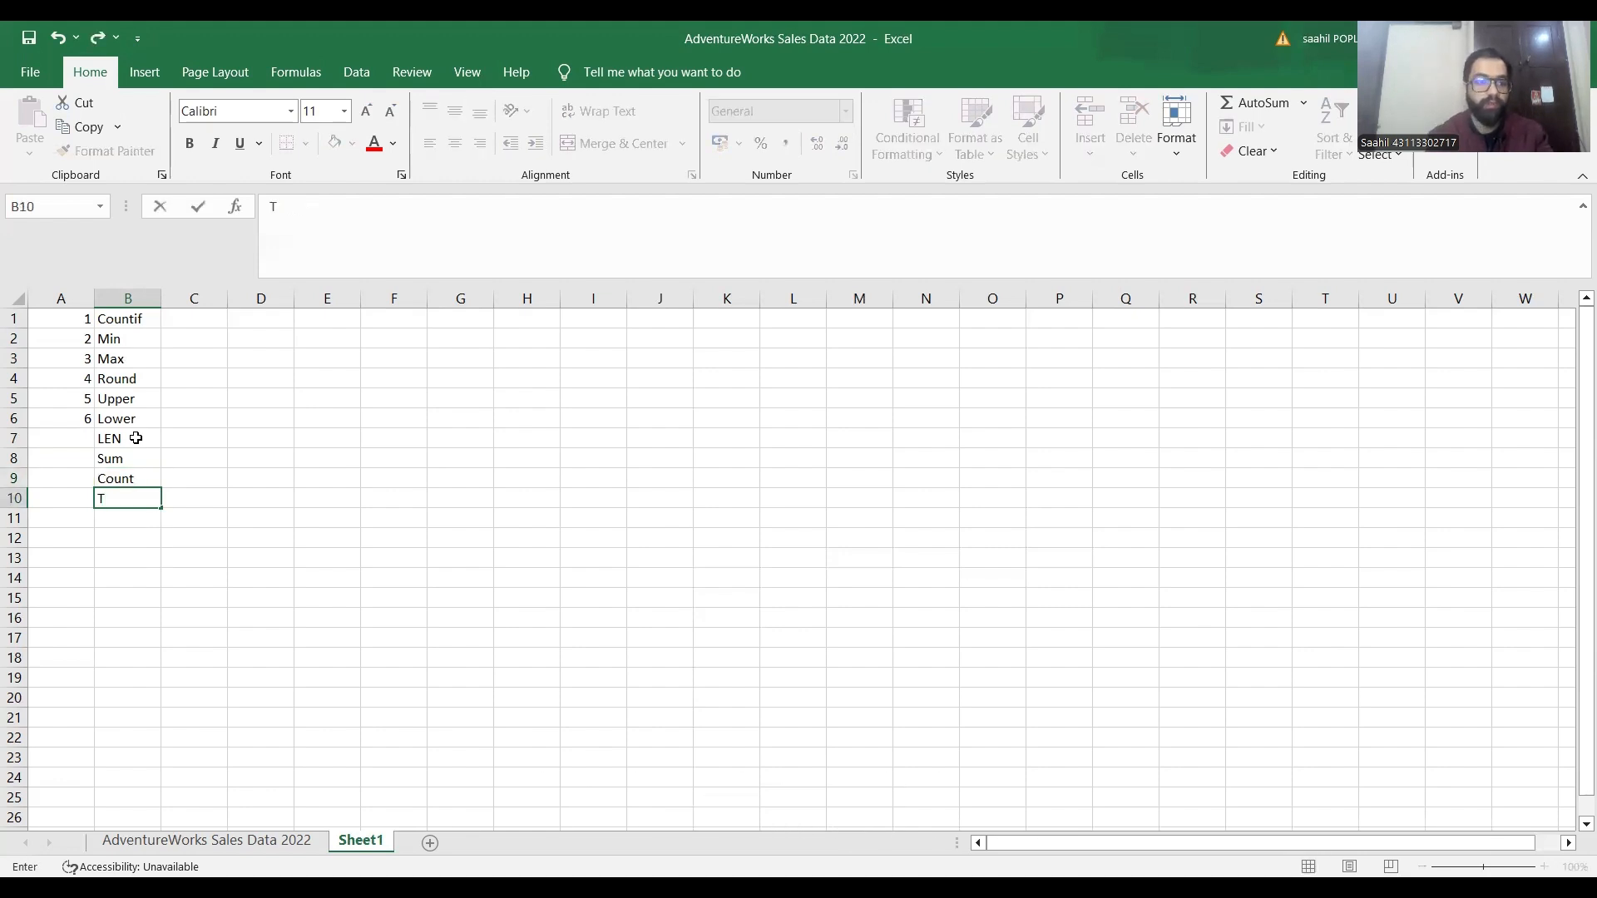
{"action": "key", "text": "BackSpace"}
Step: Number the LEN, Sum and Count entries 7, 8 and 9 in cells A7 to A9
{"action": "key", "text": "Up"}
{"action": "key", "text": "Up"}
{"action": "key", "text": "Left"}
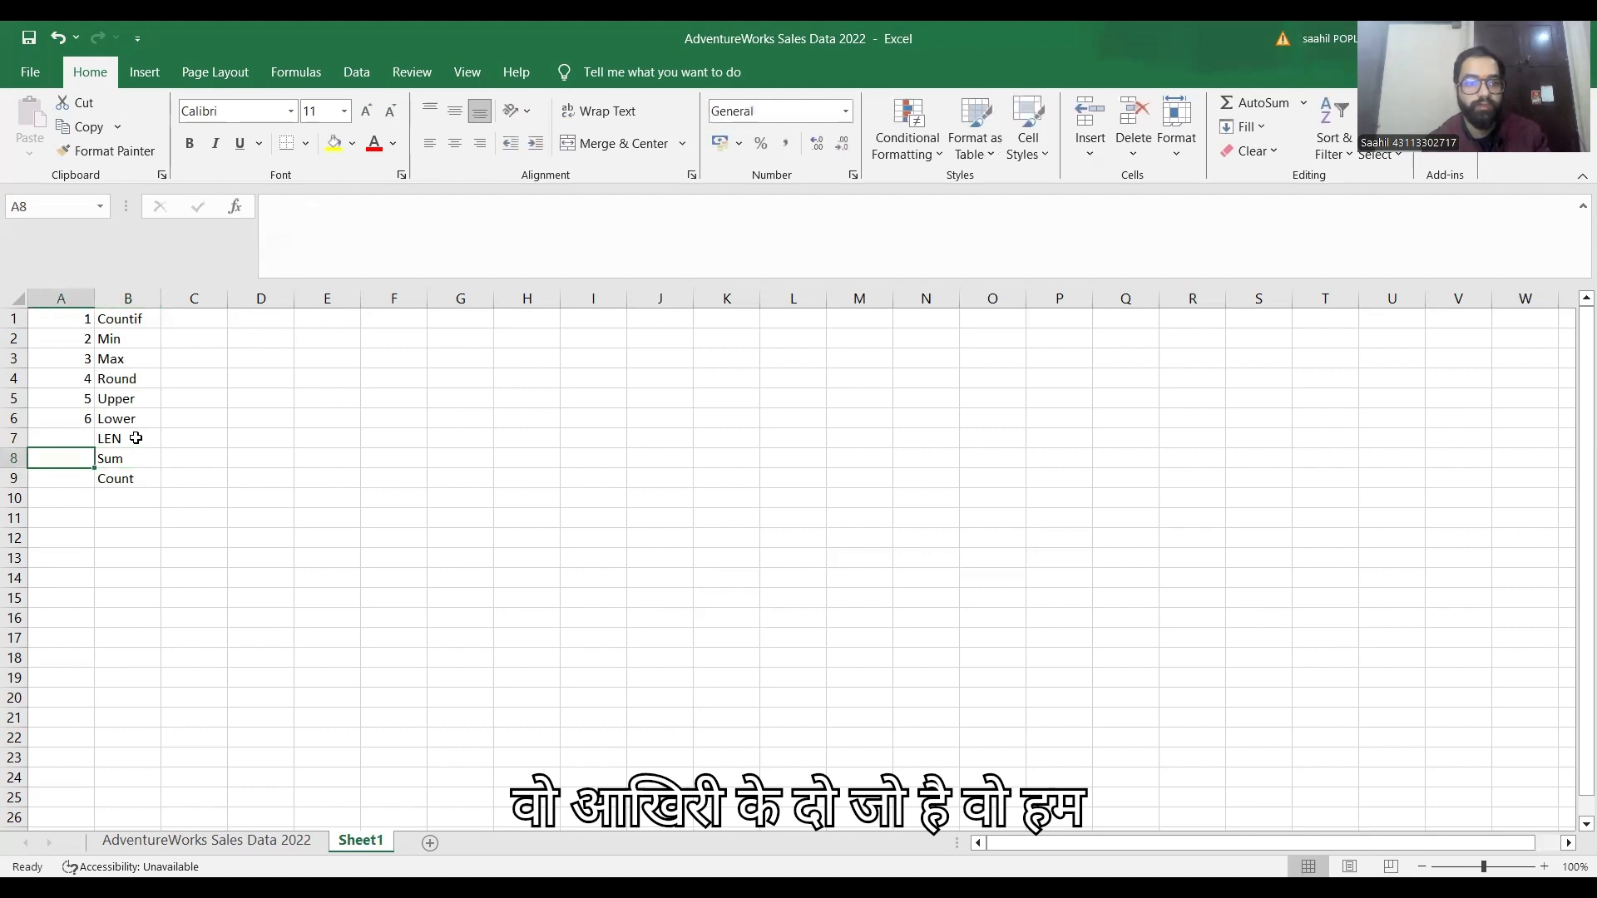
{"action": "key", "text": "Up"}
{"action": "type", "text": "7"}
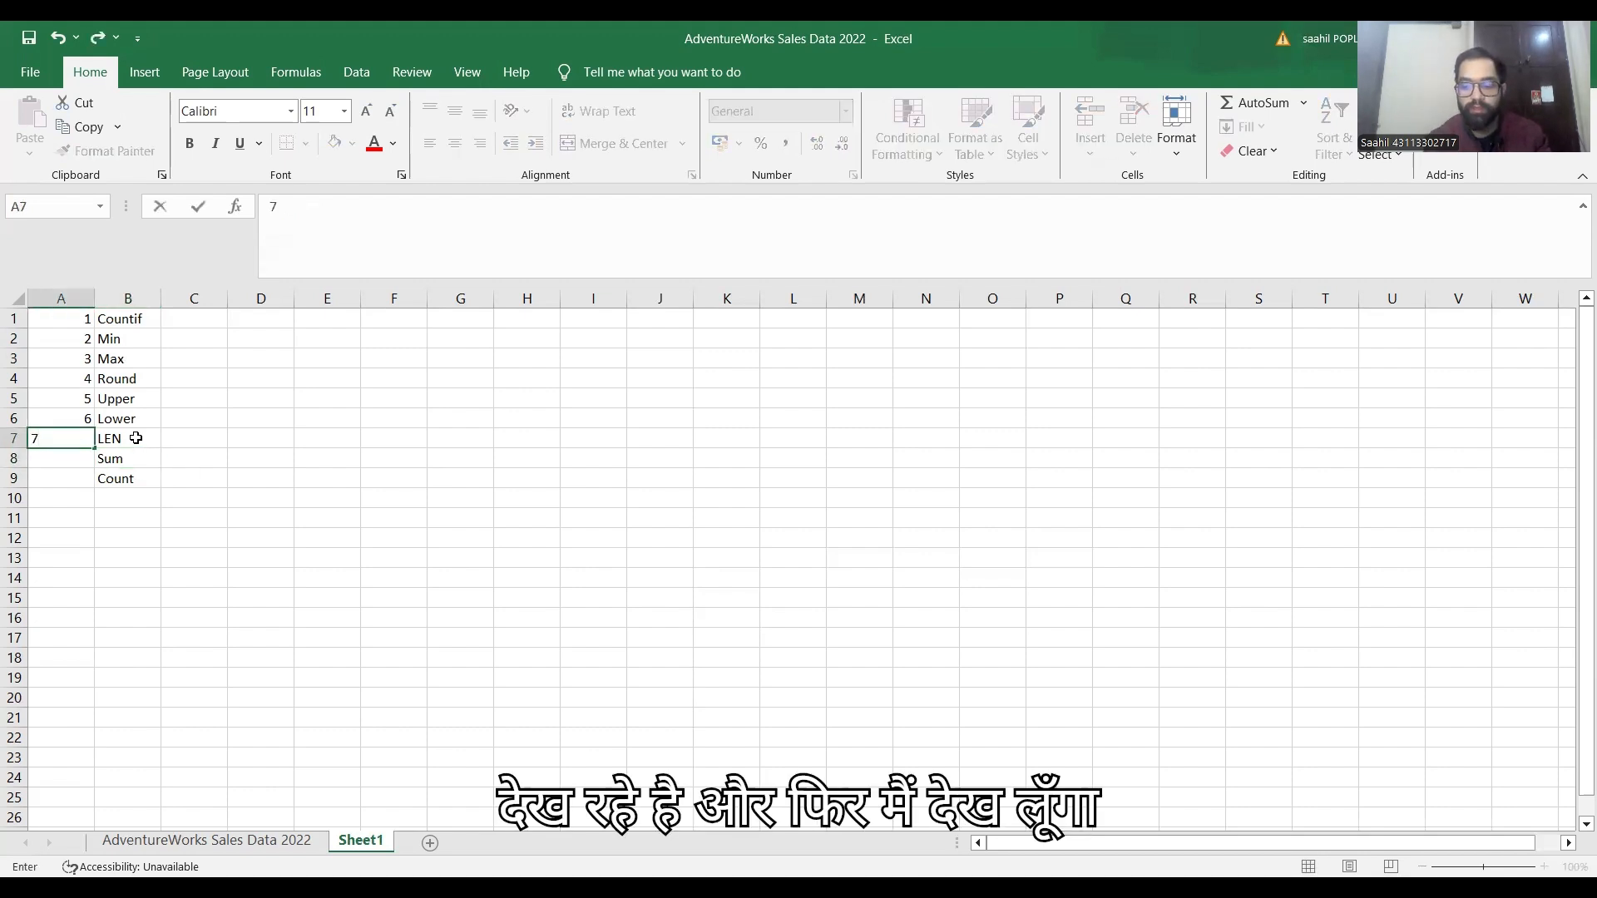
{"action": "key", "text": "Return"}
{"action": "type", "text": "8"}
{"action": "key", "text": "Return"}
{"action": "type", "text": "9"}
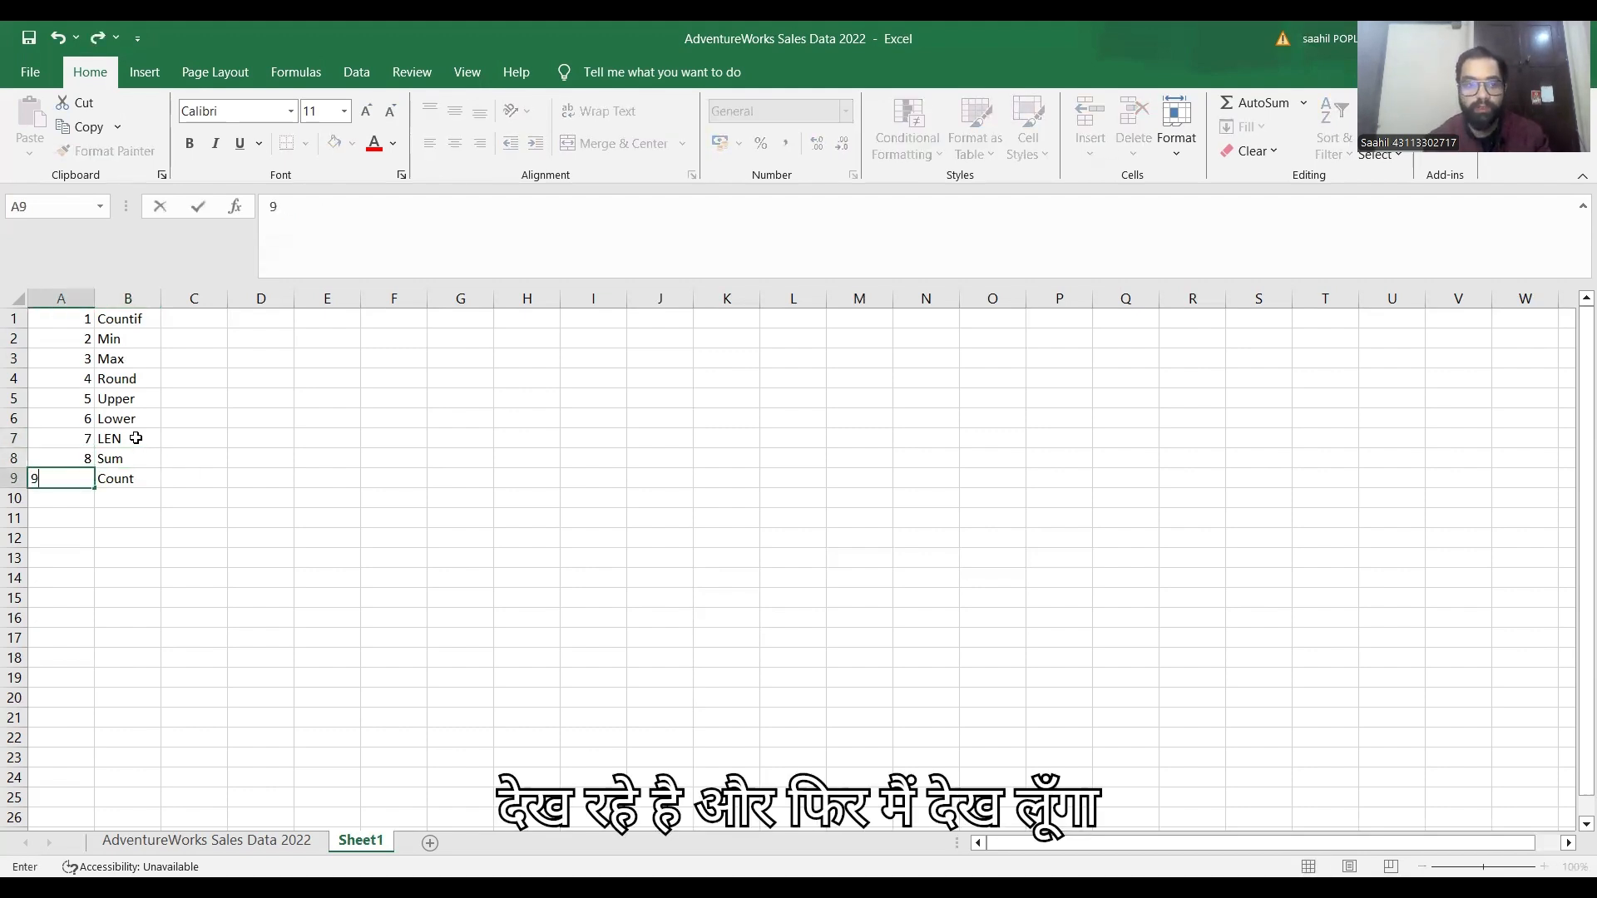
{"action": "key", "text": "Return"}
{"action": "key", "text": "Up"}
{"action": "key", "text": "Up"}
{"action": "key", "text": "Up"}
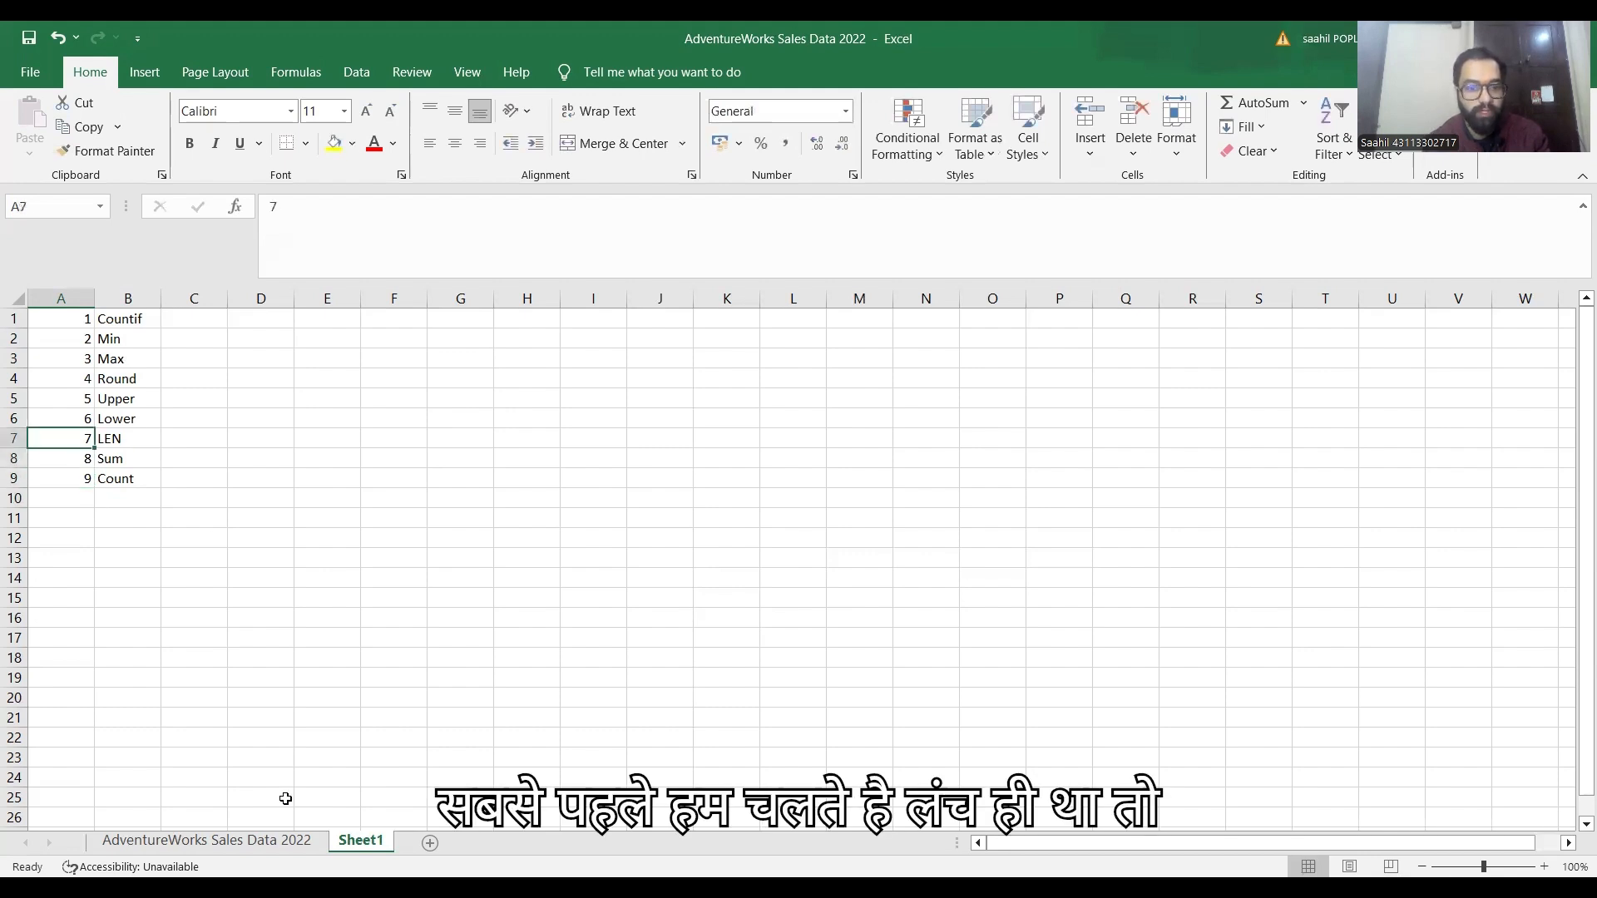
Step: On the AdventureWorks Sales Data 2022 sheet, enter =LEN(E14) in cell M14 to count the characters of a customer key
{"action": "left_click", "coordinate": [342, 572]}
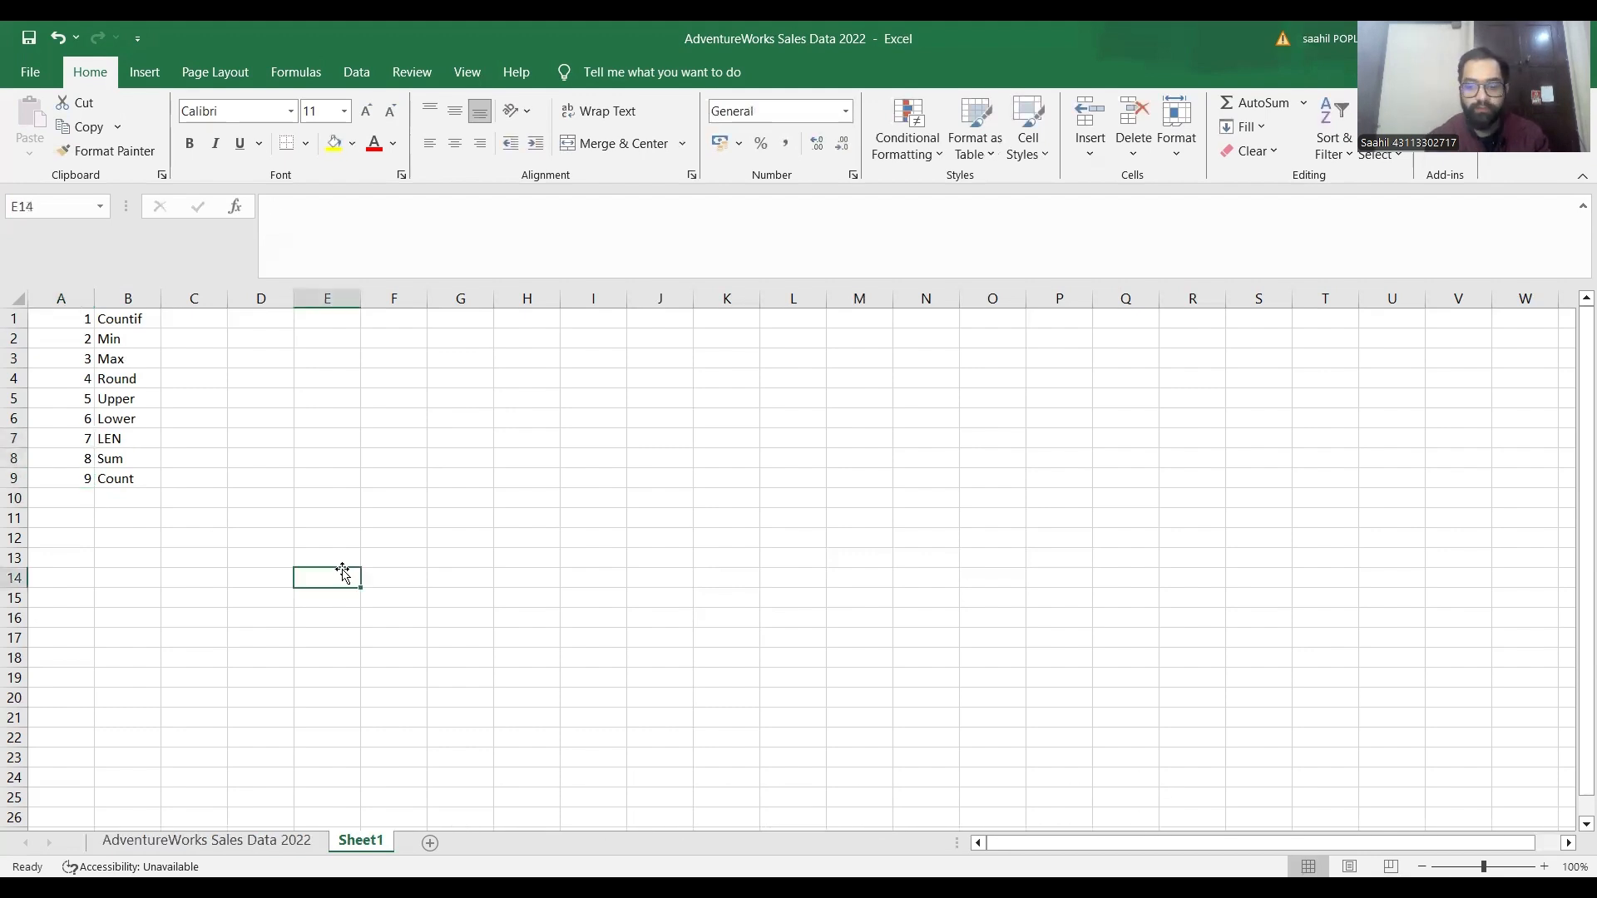
{"action": "key", "text": "ctrl+Page_Up"}
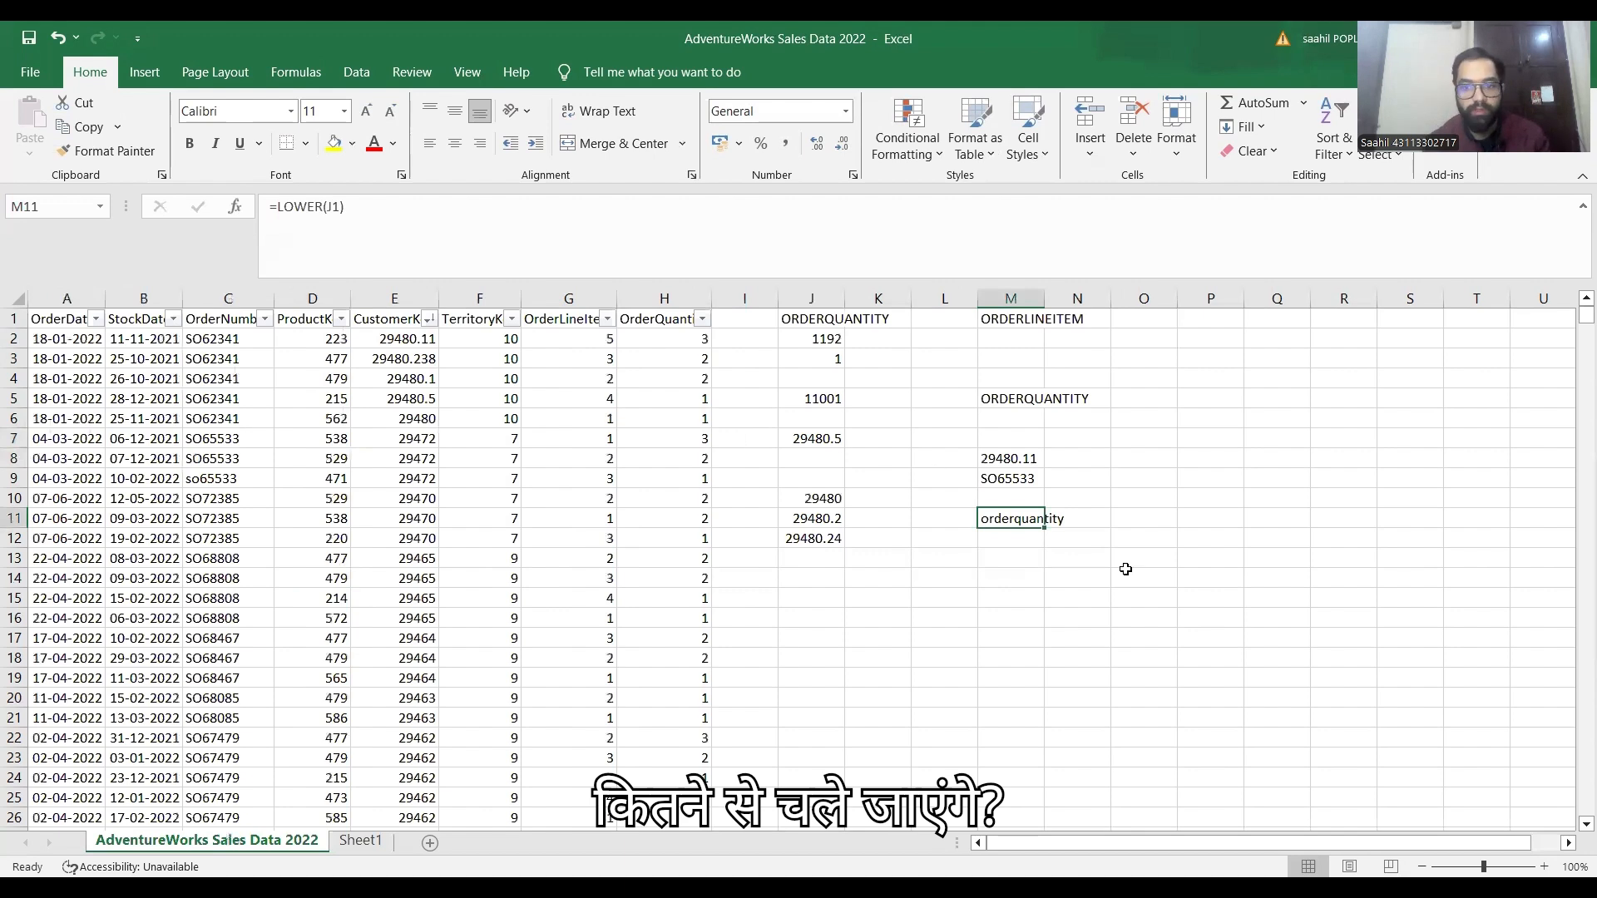
{"action": "left_click", "coordinate": [1002, 574]}
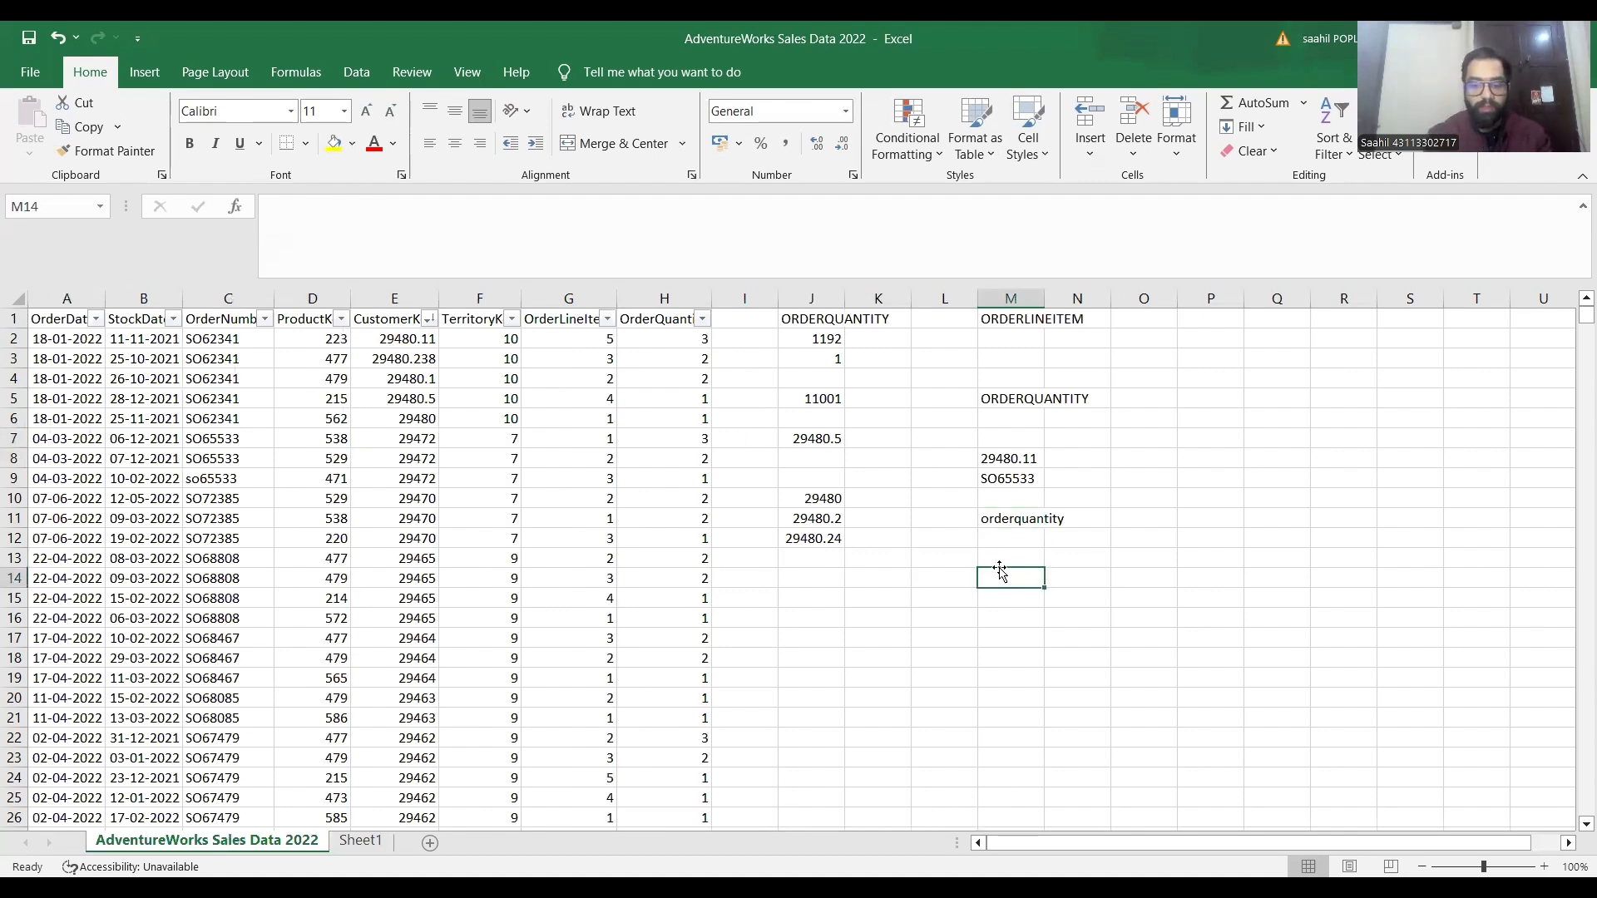
{"action": "type", "text": "=l"}
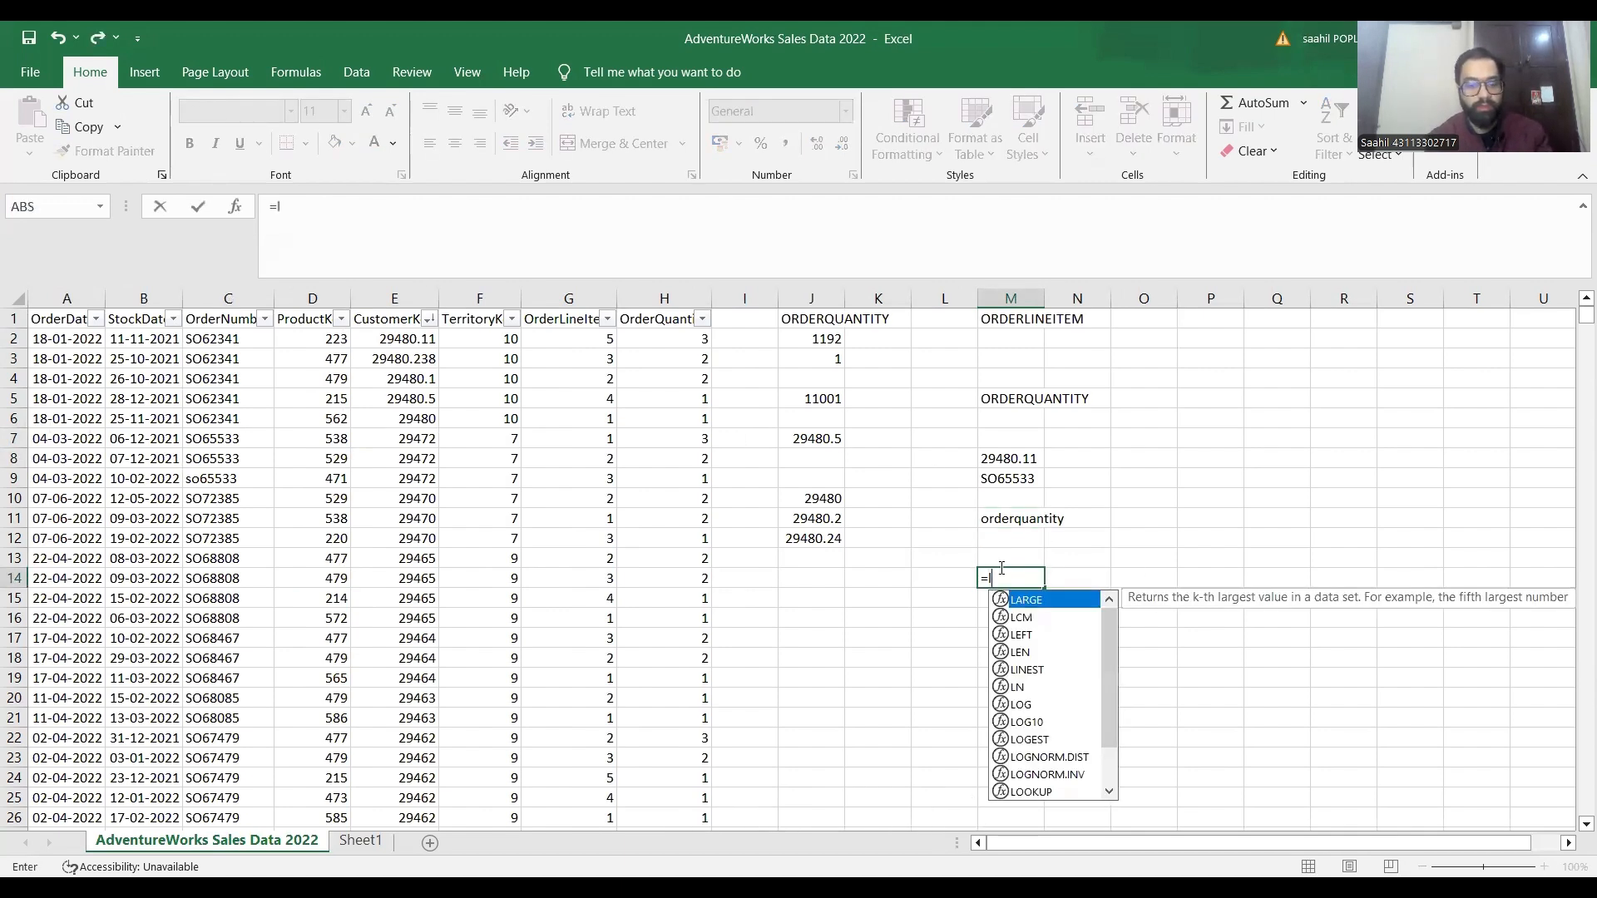
{"action": "type", "text": "e"}
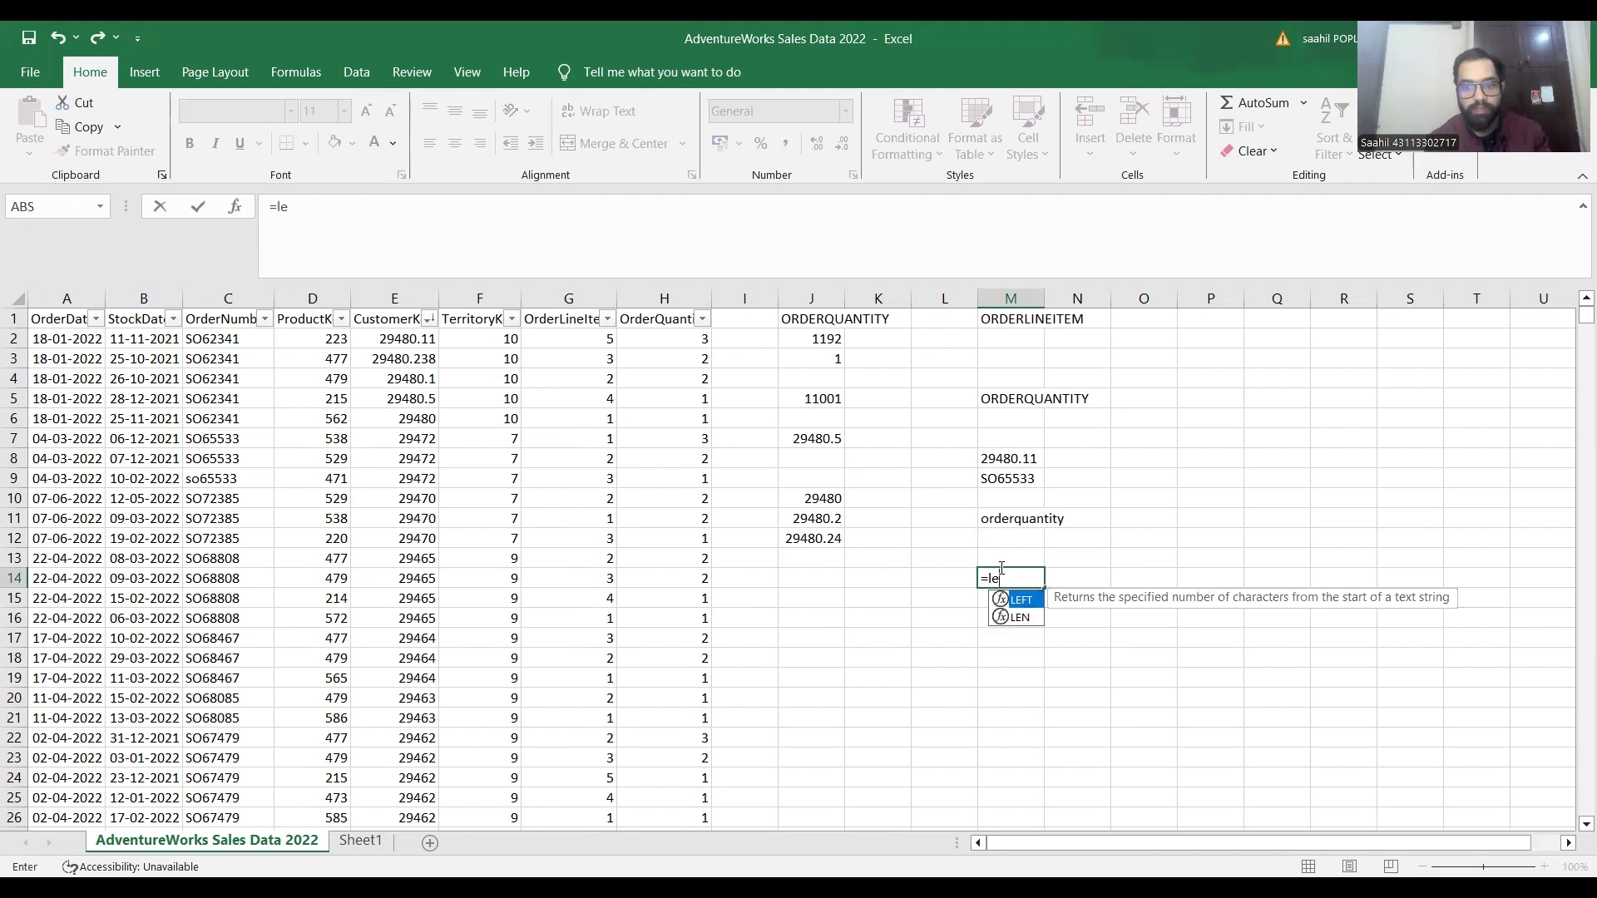
{"action": "key", "text": "Down"}
{"action": "key", "text": "Tab"}
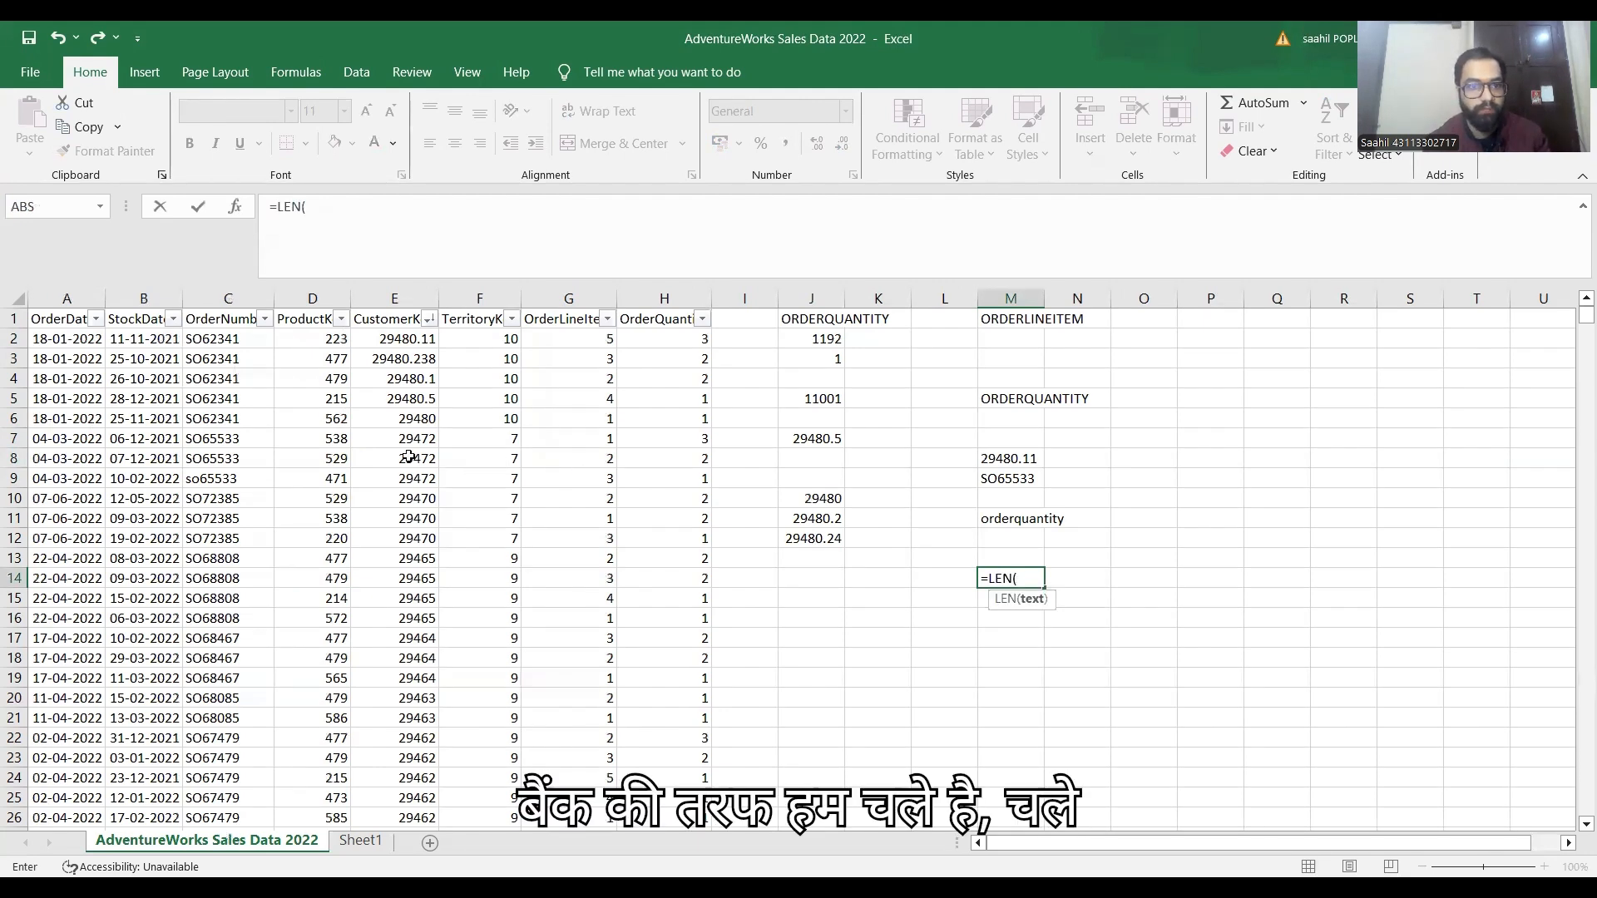
{"action": "left_click", "coordinate": [415, 588]}
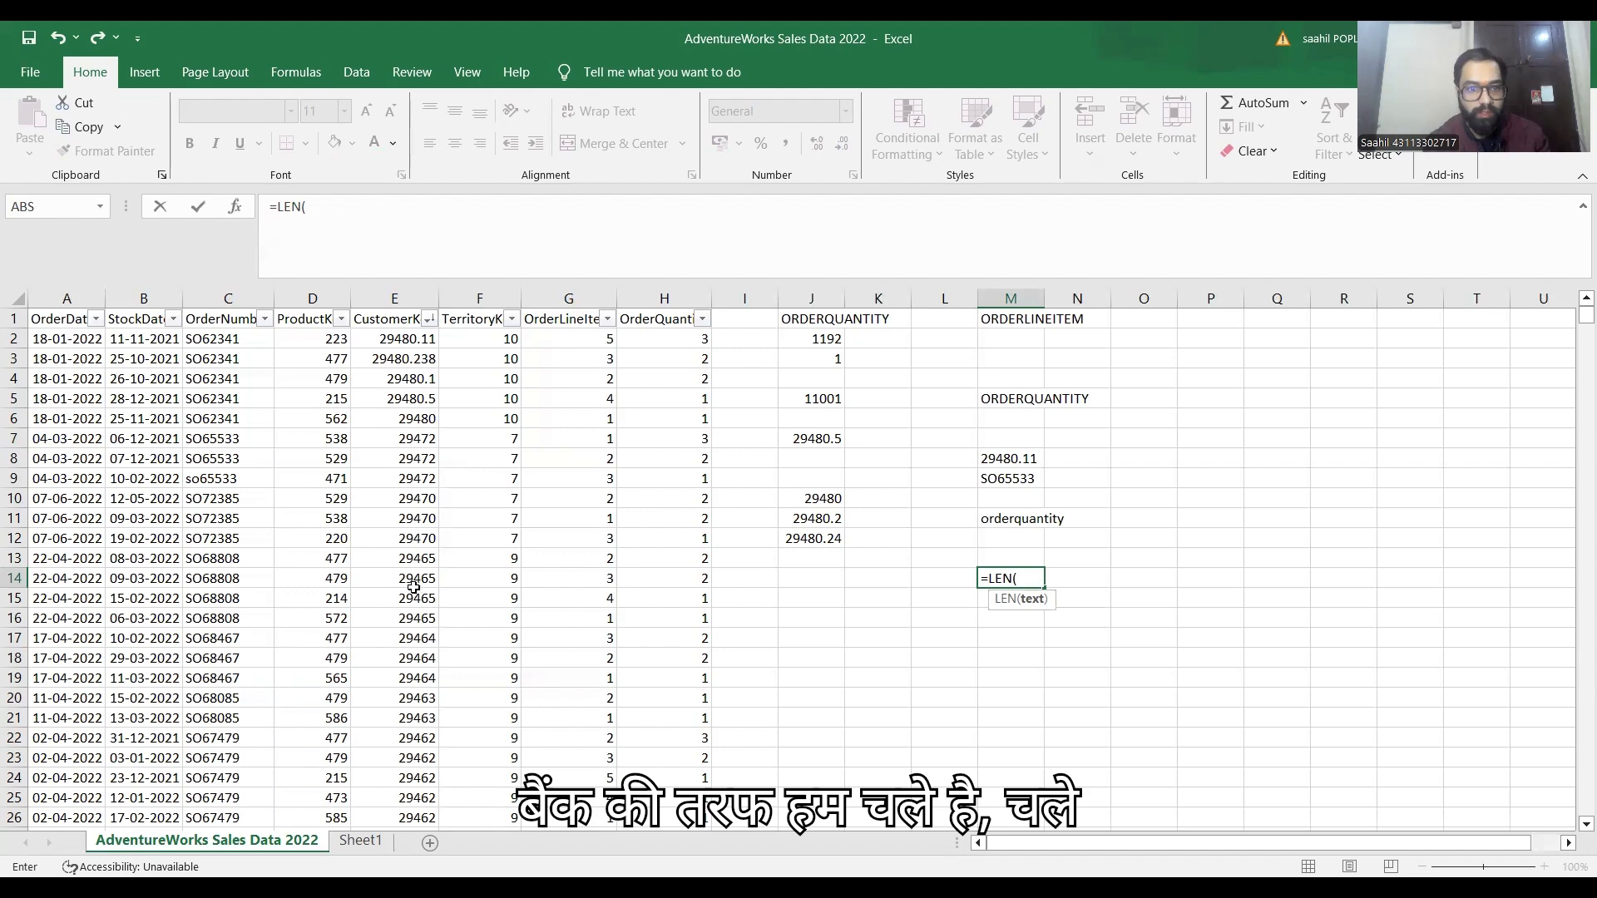
{"action": "type", "text": ")"}
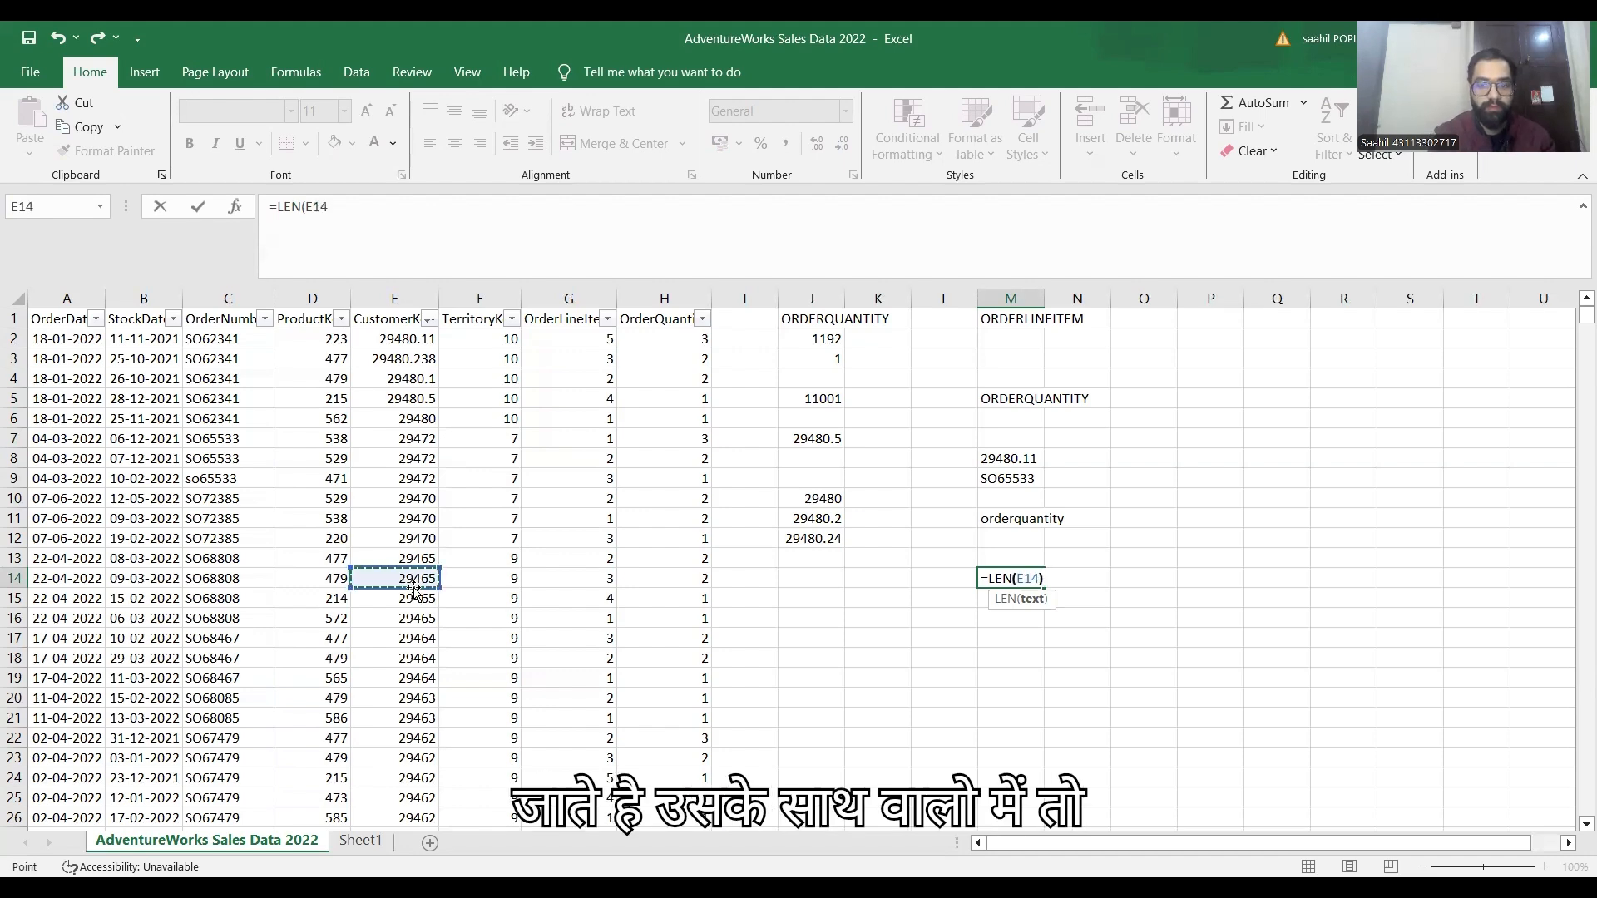
{"action": "key", "text": "Return"}
{"action": "key", "text": "Up"}
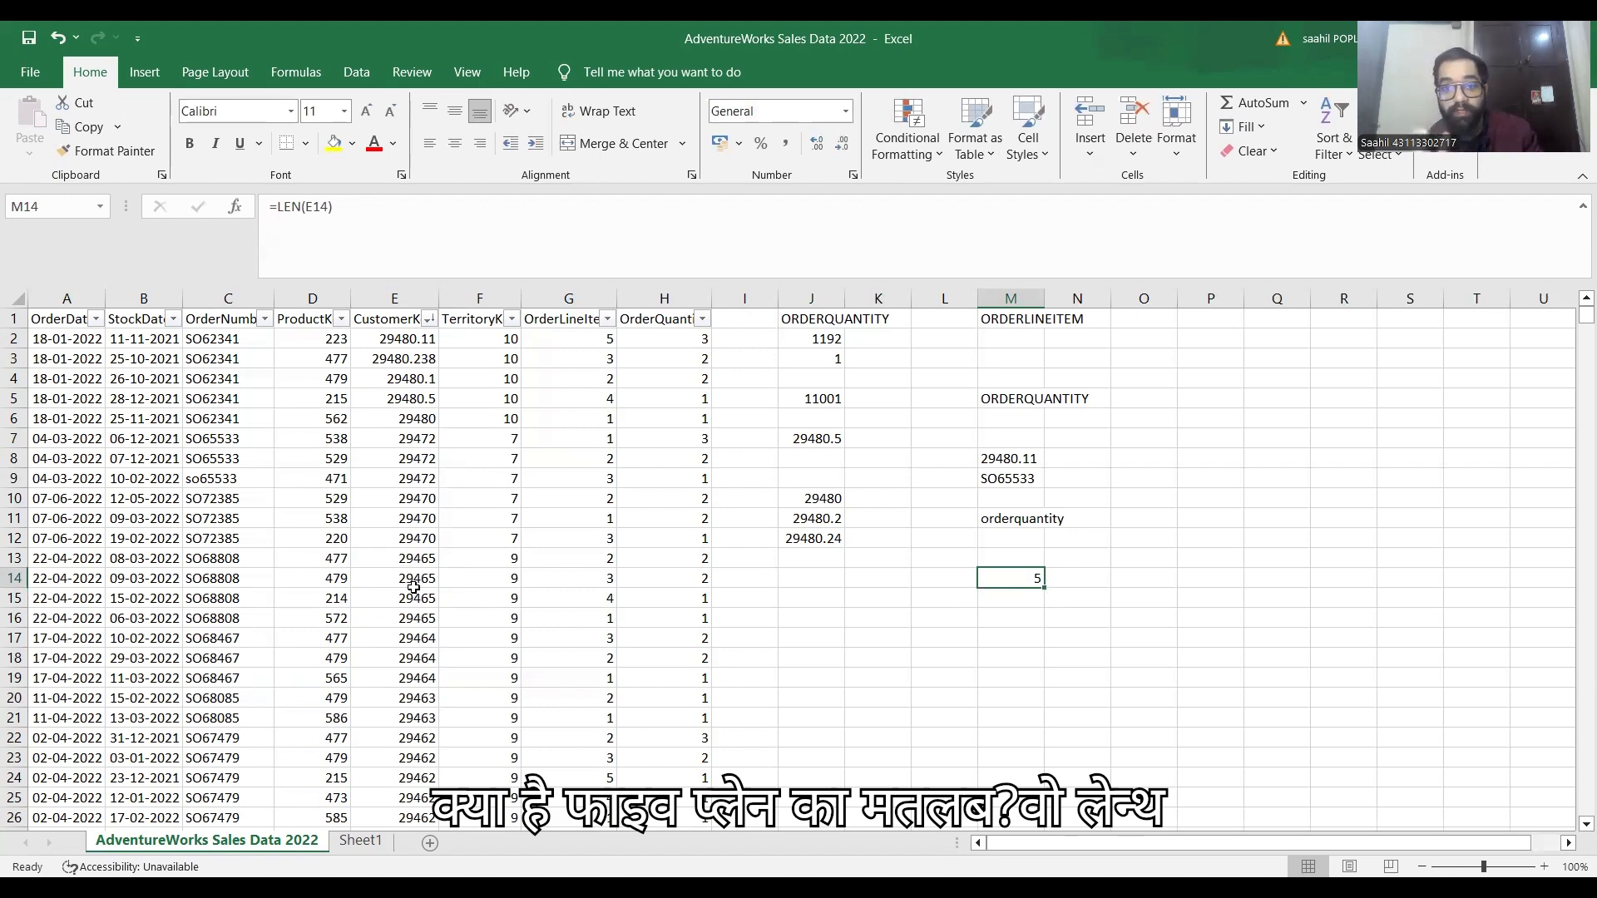
Step: Enter =LEN(J1) in cell M16 to count the characters of the capitalised order quantity header
{"action": "key", "text": "Down"}
{"action": "key", "text": "Down"}
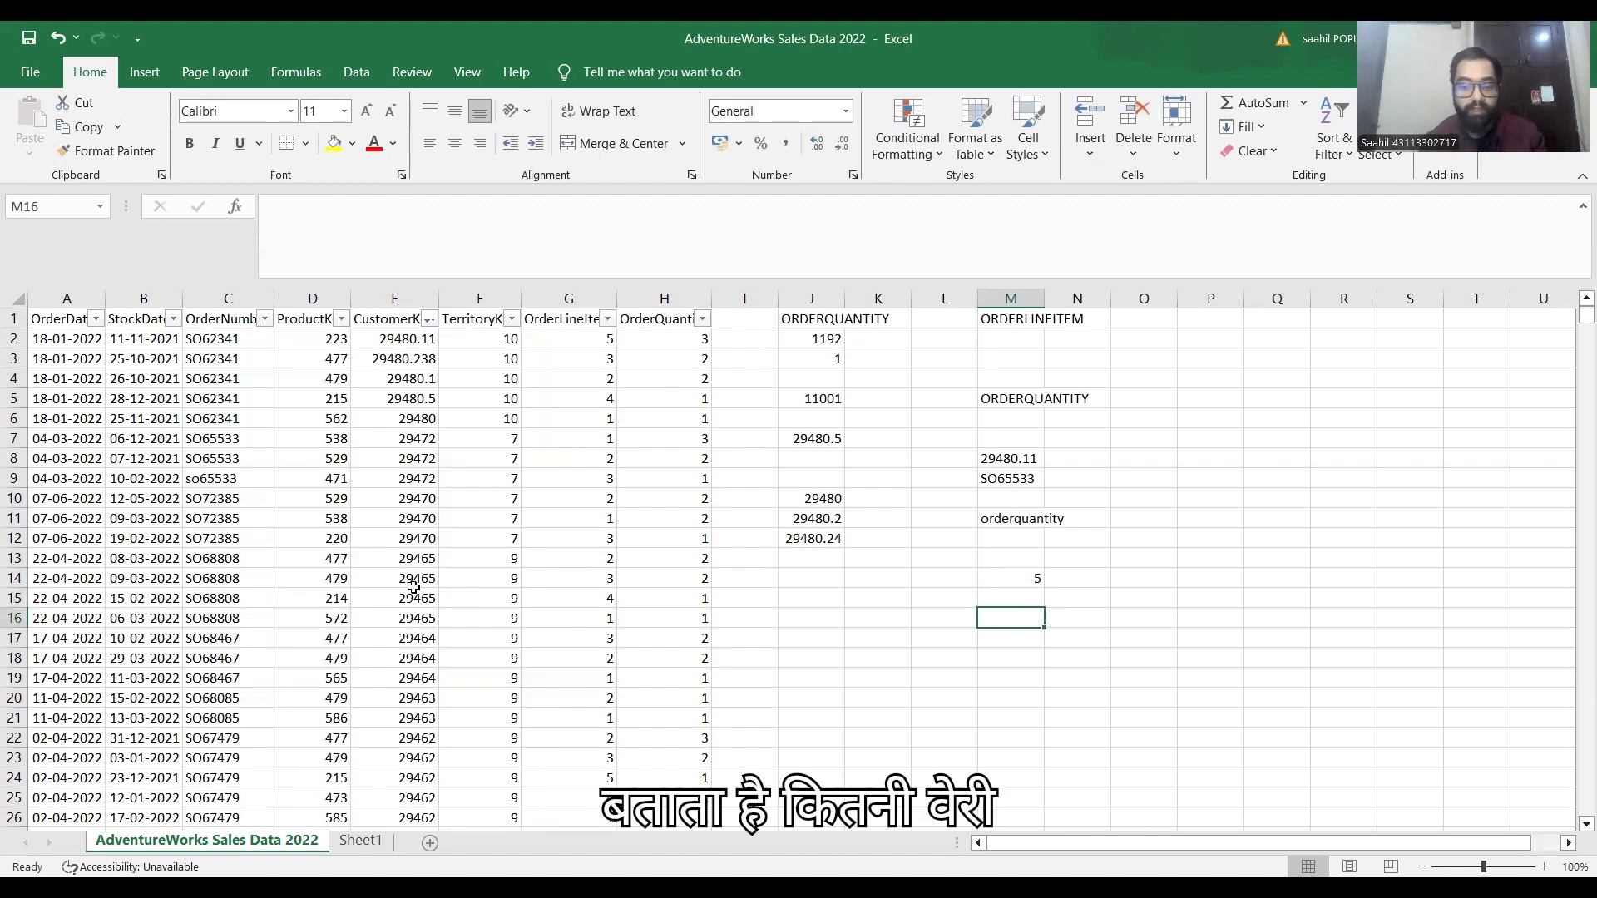
{"action": "type", "text": "="}
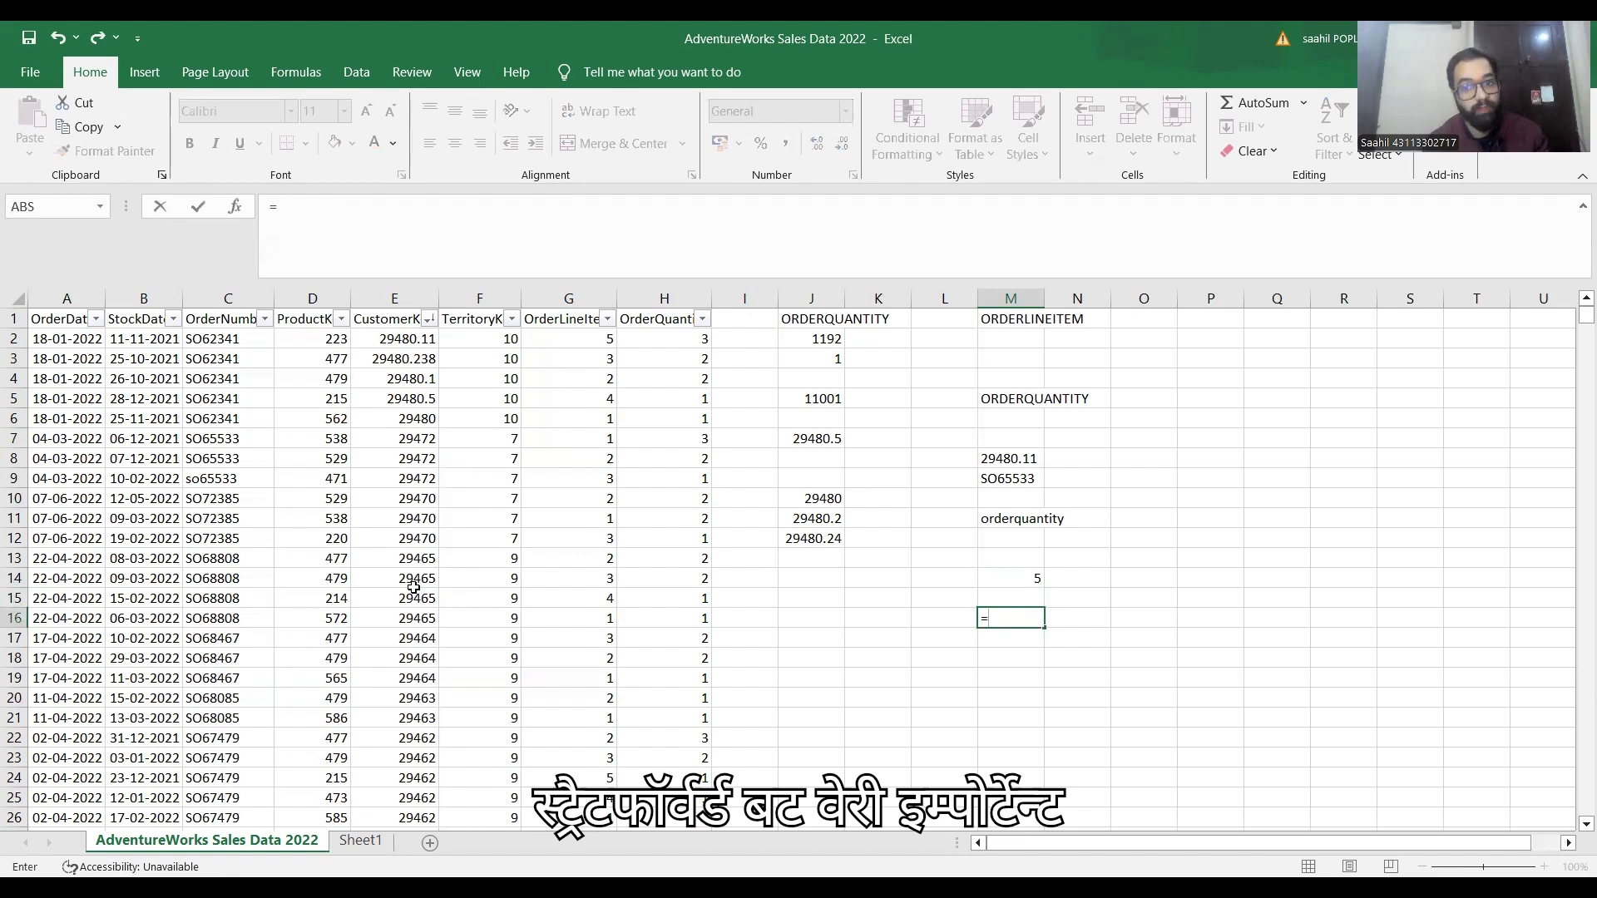
{"action": "type", "text": "LEN("}
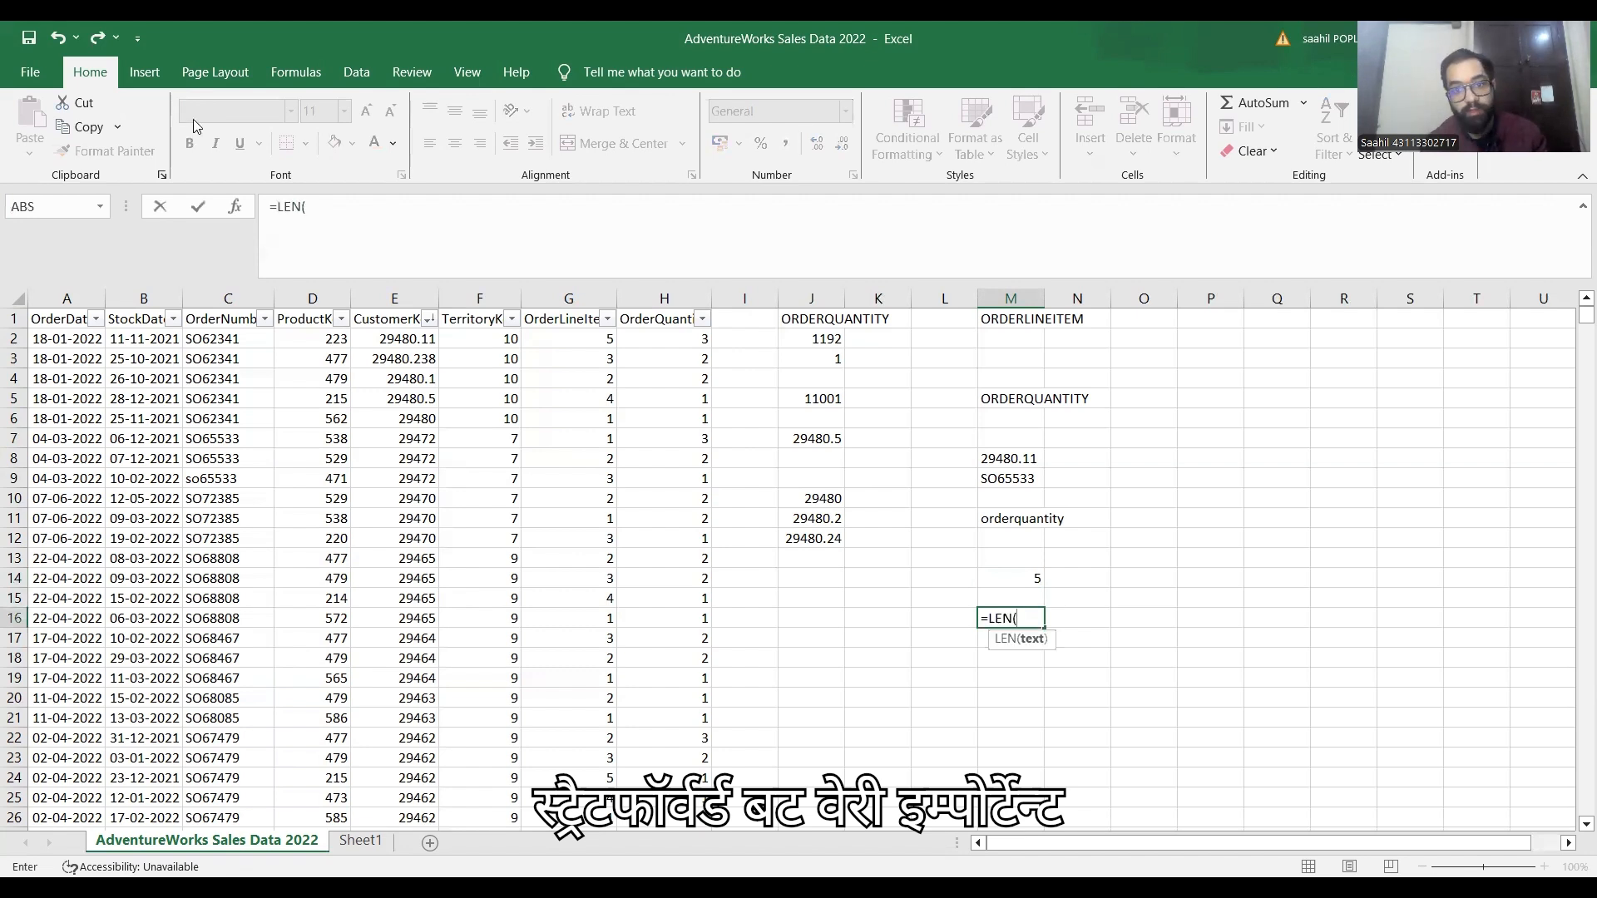
{"action": "left_click", "coordinate": [817, 323]}
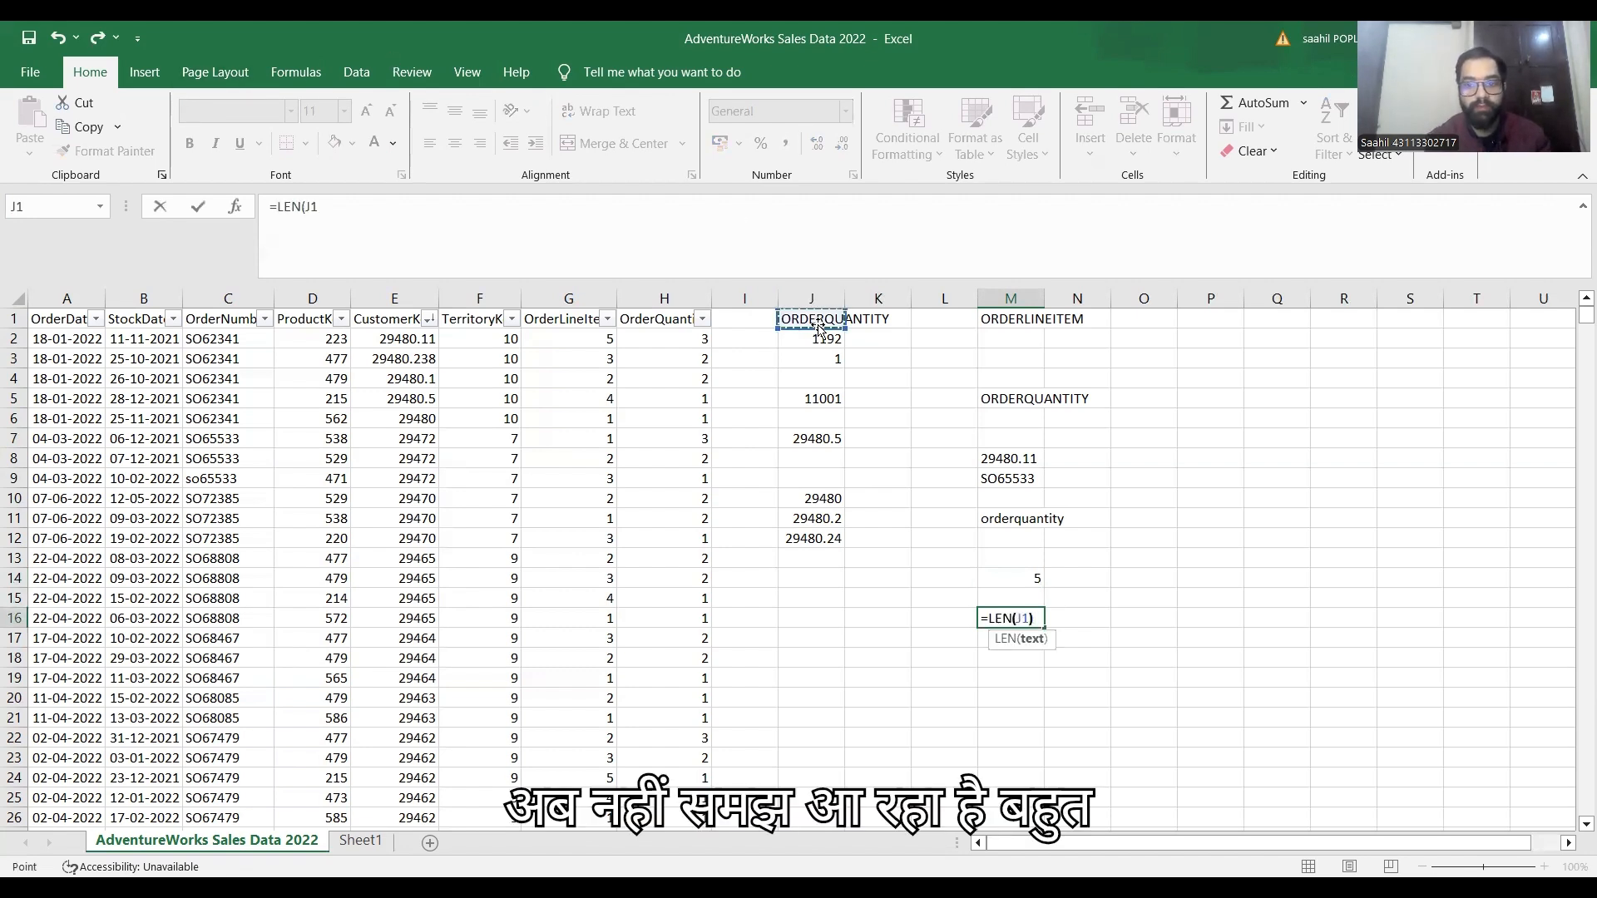
{"action": "key", "text": "Return"}
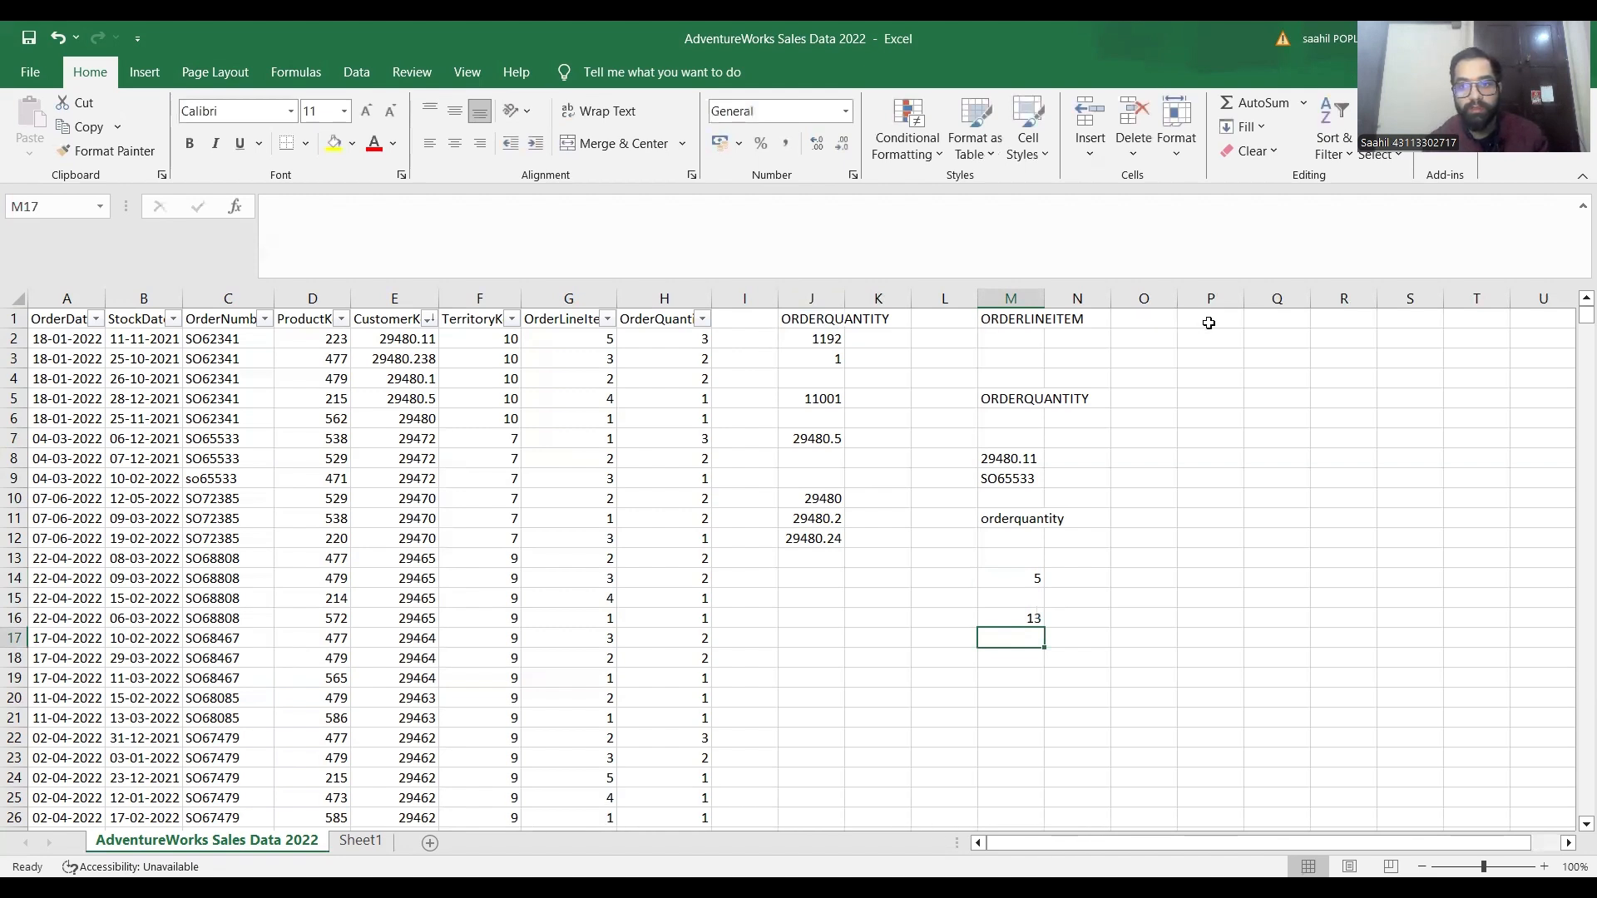
Step: Enter sample text beginning with "ahsd" in cell Q2
{"action": "left_click", "coordinate": [1281, 348]}
{"action": "type", "text": "ahsd"}
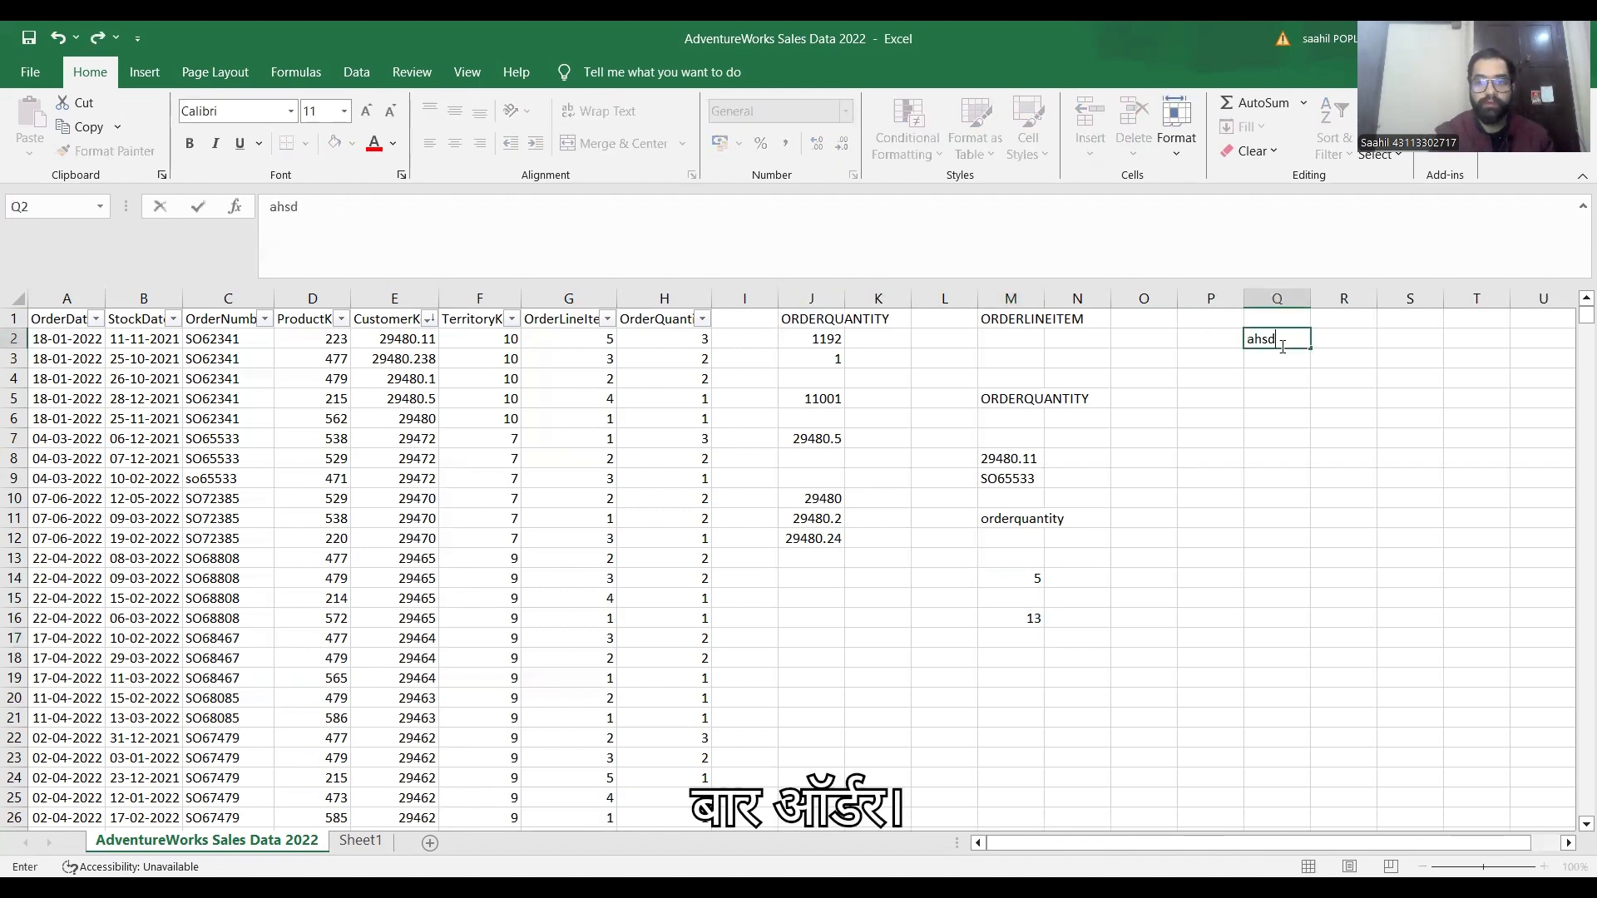
Step: Fill cell Q2 with a long unbroken string of random letters as sample text
{"action": "type", "text": "iasidhiahsiodhioahdihoiahdohashdihaidioah"}
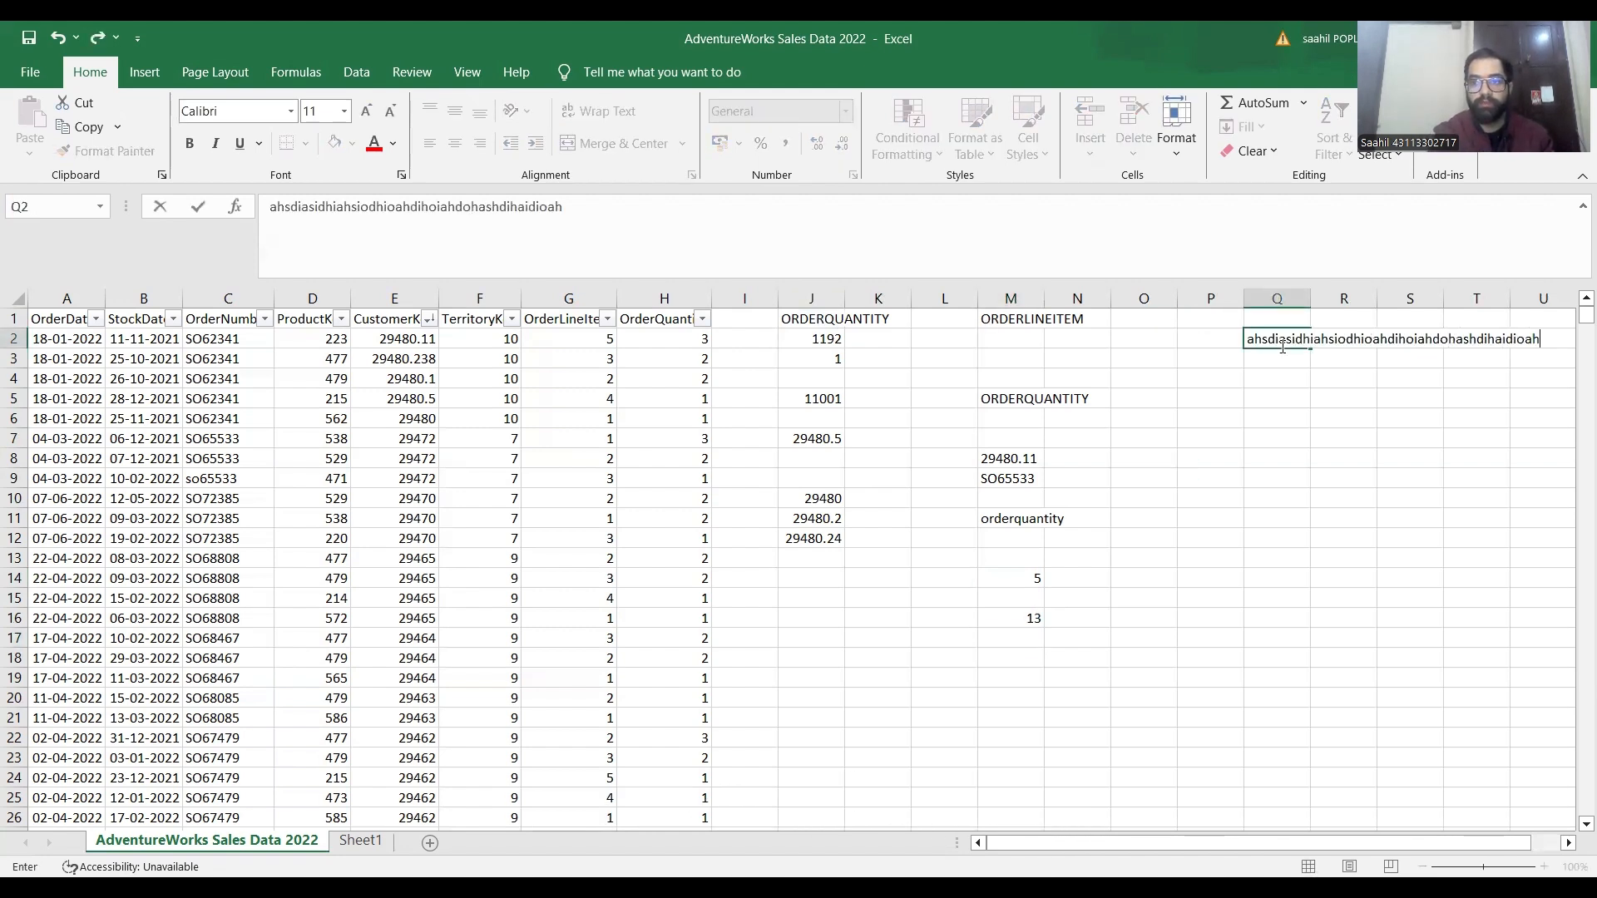
{"action": "type", "text": "dihadhoahdoaohdohaoidhoashdihaoidhaoishdoiahsdohaoiasd"}
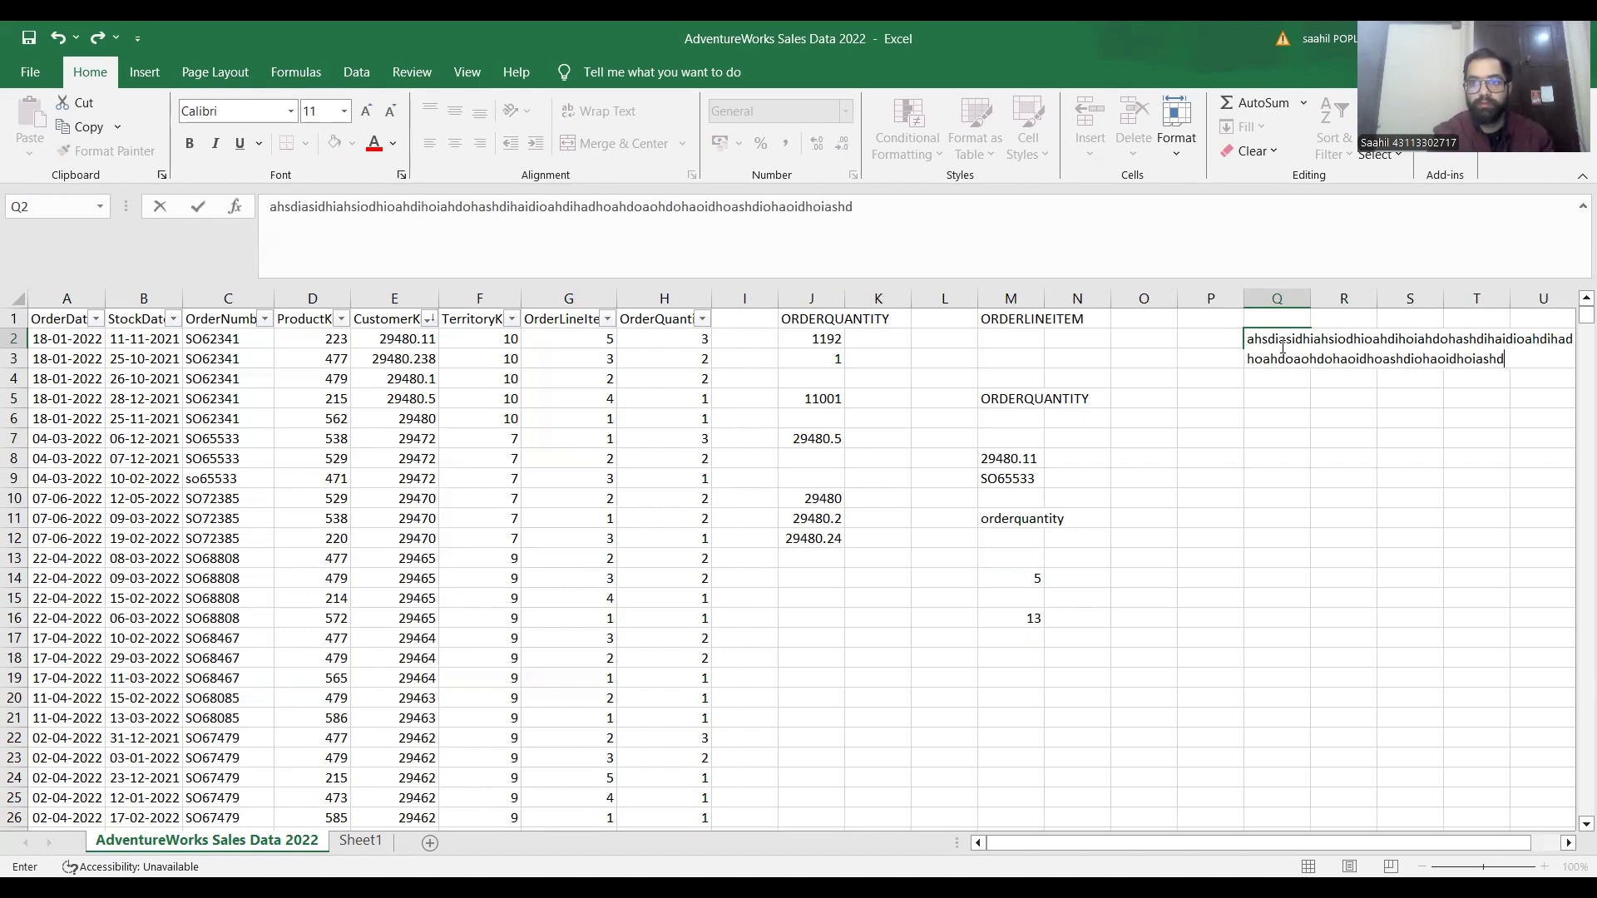
{"action": "key", "text": "Return"}
Step: Enter =LEN(Q2) in cell Q6 to count the characters of the random text
{"action": "key", "text": "Down"}
{"action": "key", "text": "Down"}
{"action": "key", "text": "Down"}
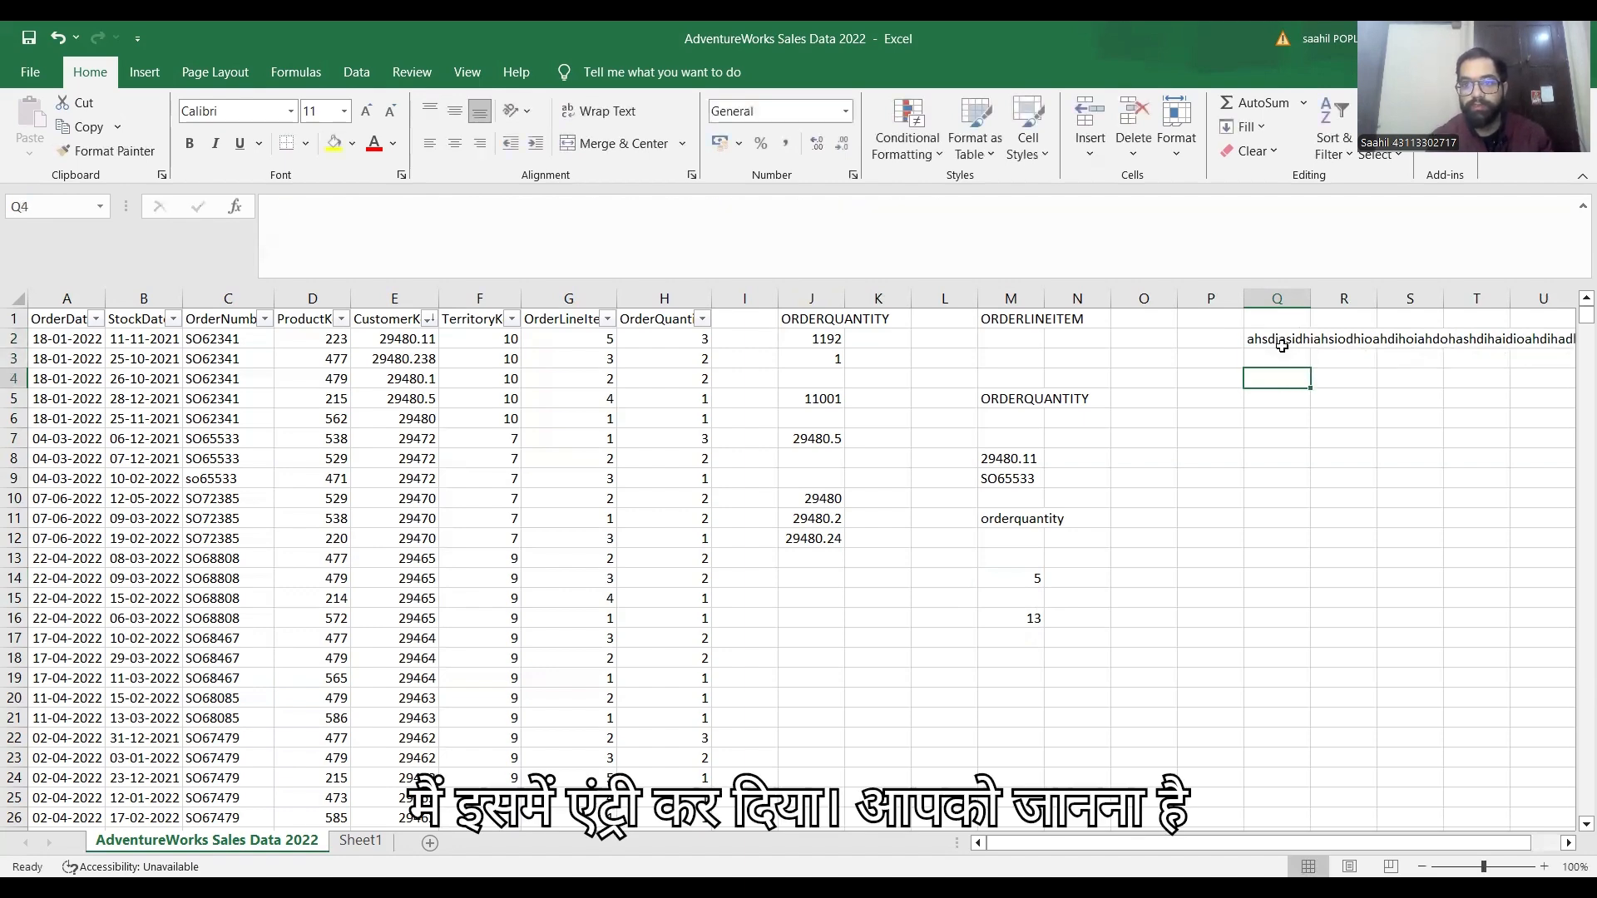
{"action": "type", "text": "="}
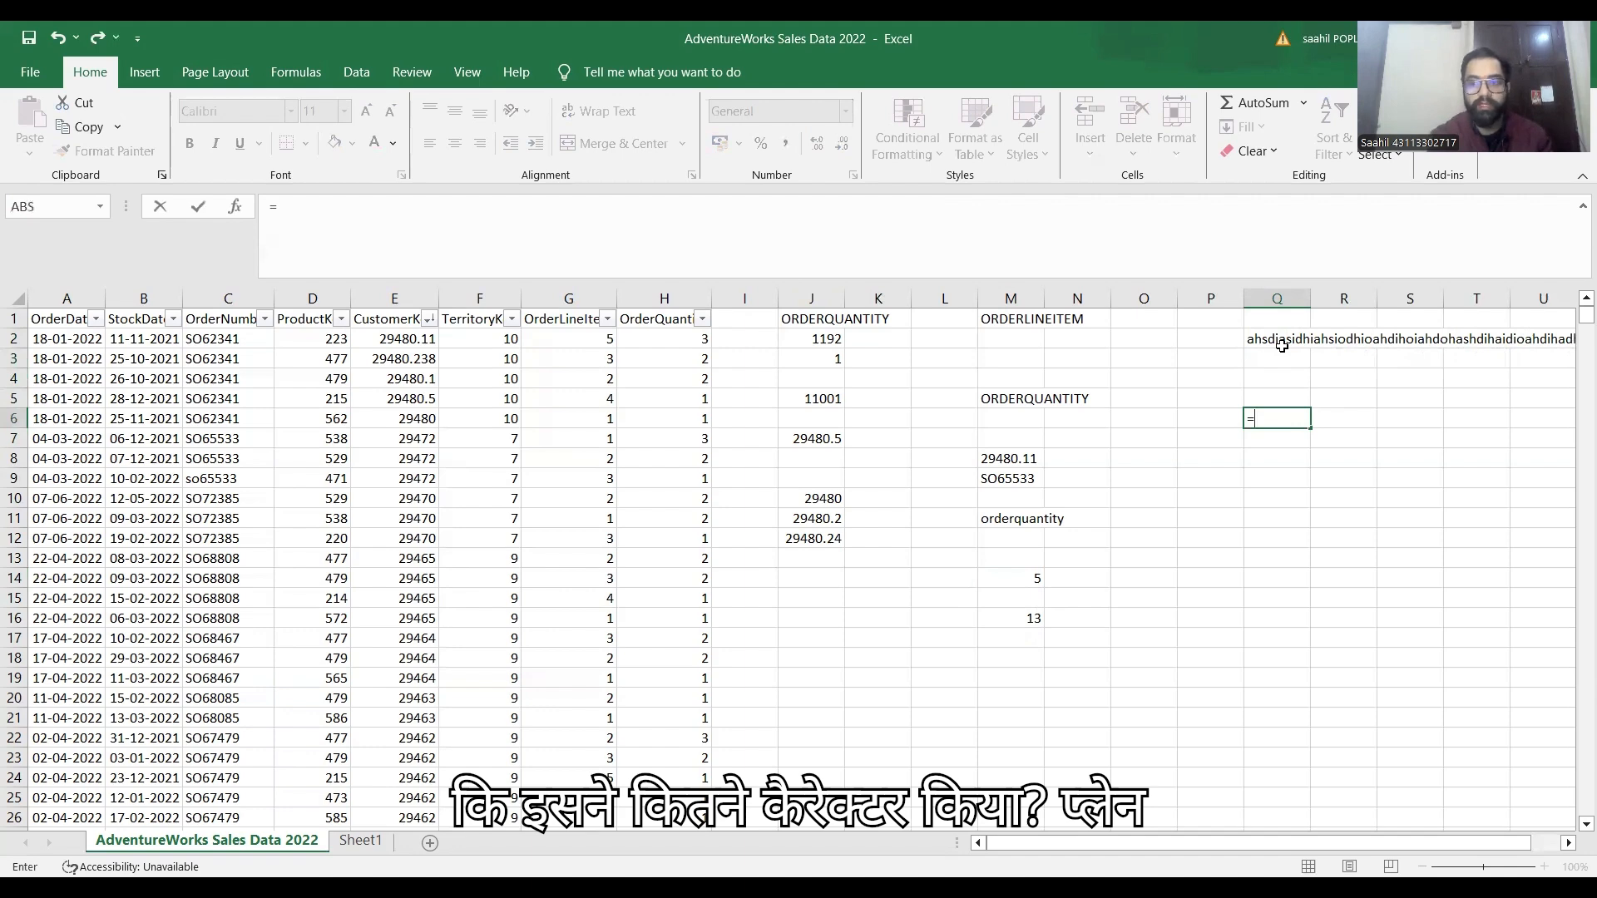
{"action": "type", "text": "len"}
{"action": "key", "text": "Tab"}
{"action": "left_click", "coordinate": [1282, 346]}
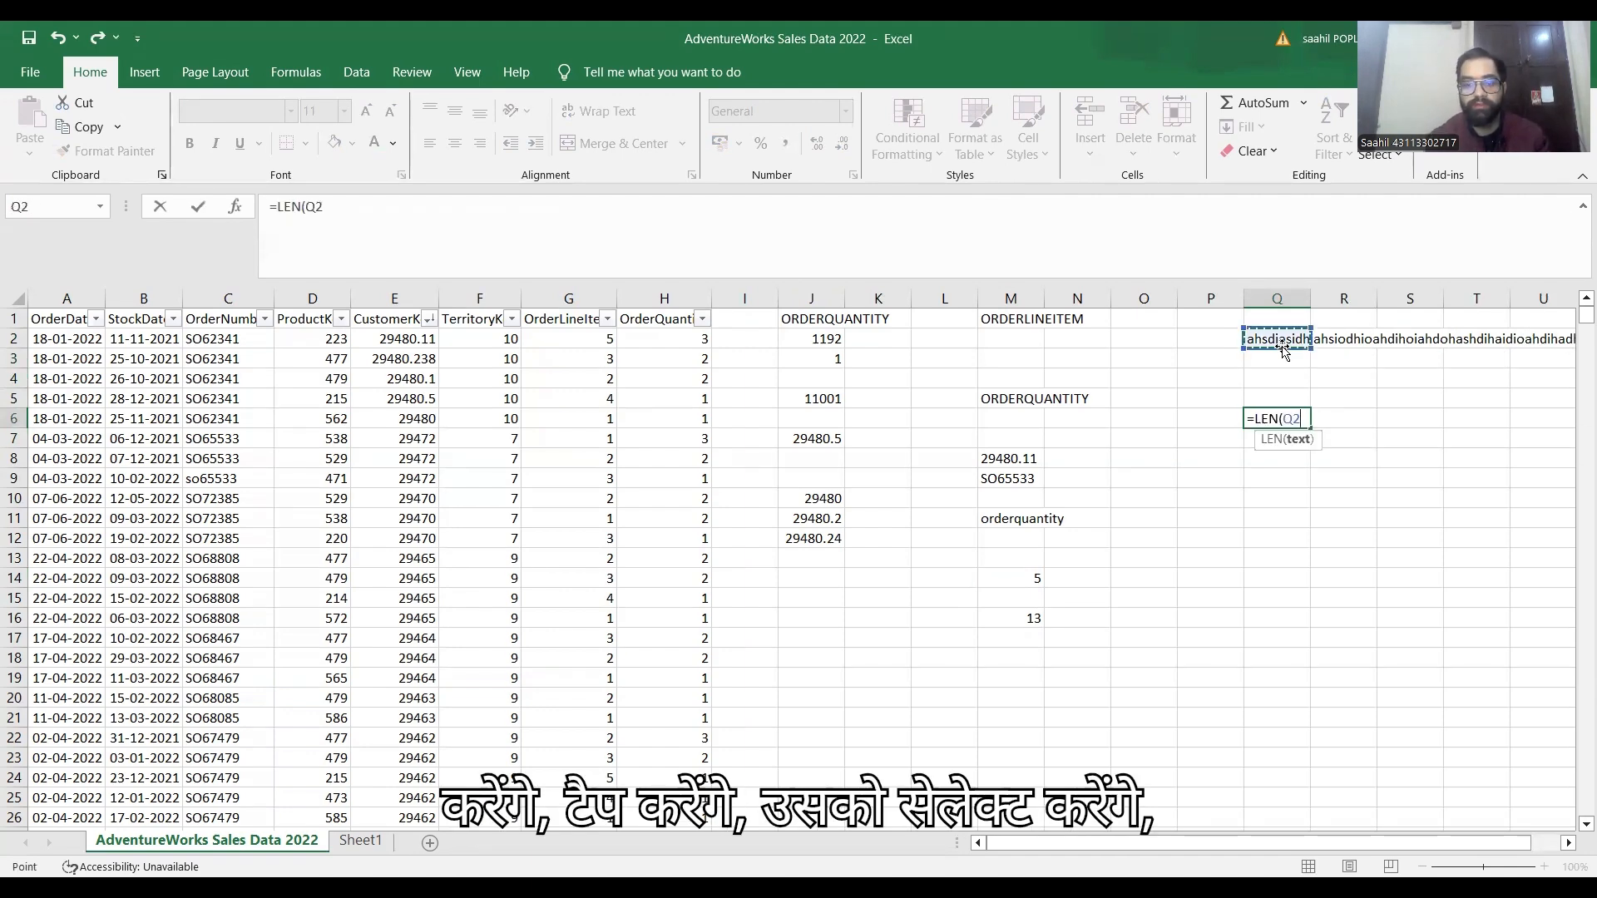
{"action": "key", "text": "Return"}
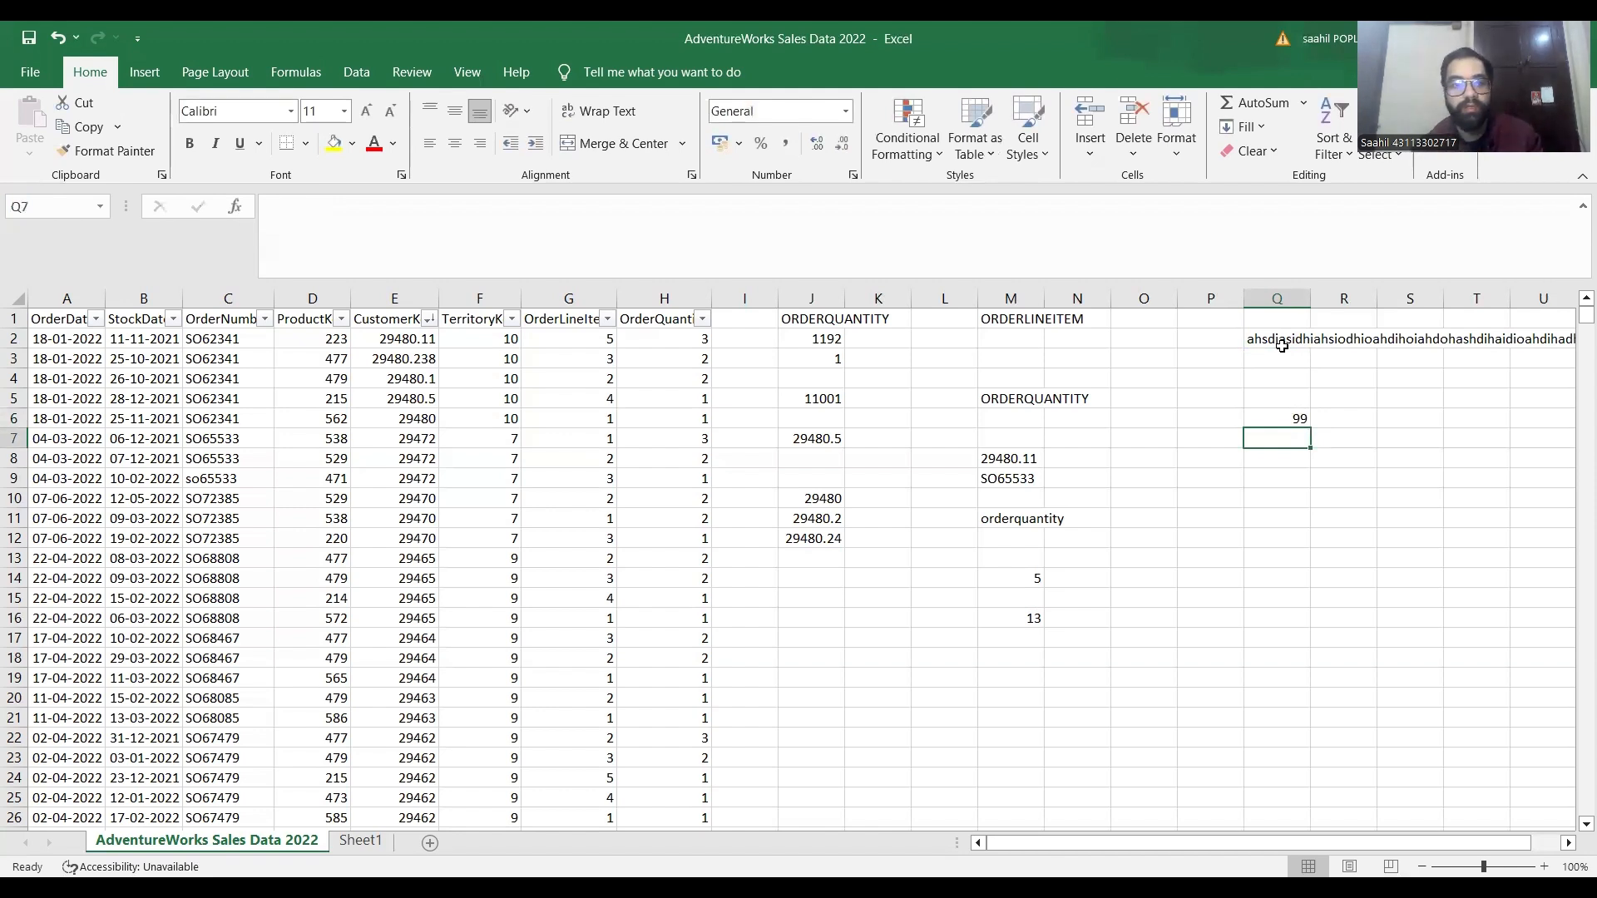
{"action": "key", "text": "Up"}
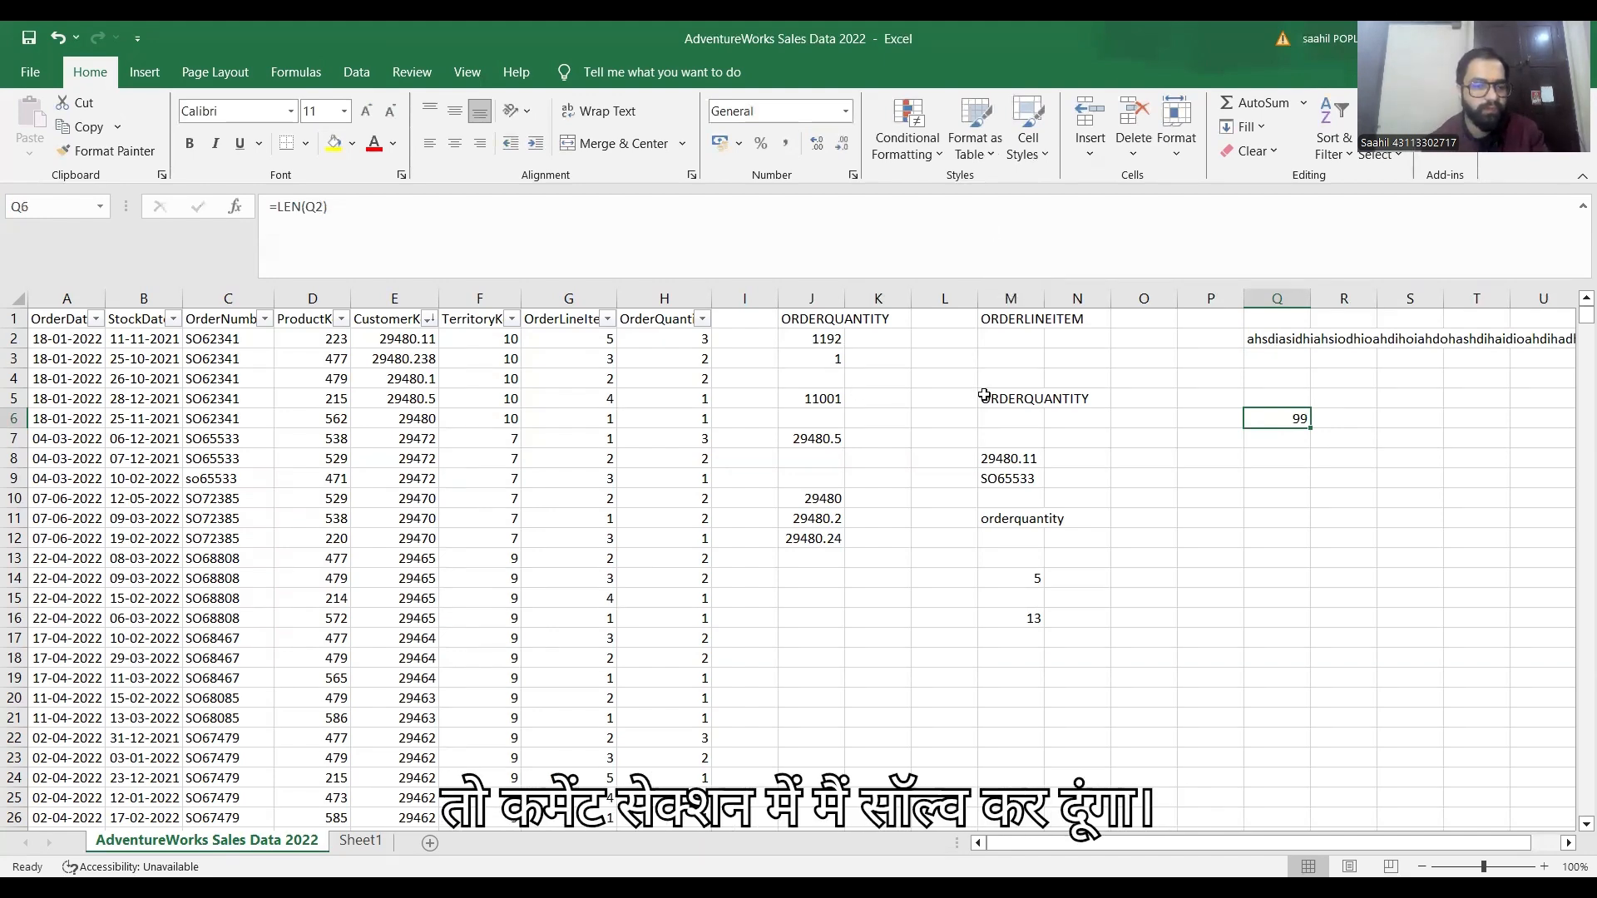
Step: Review the LEN formula in M16 and the function list on Sheet1, and return to the sales data sheet
{"action": "left_click", "coordinate": [1031, 620]}
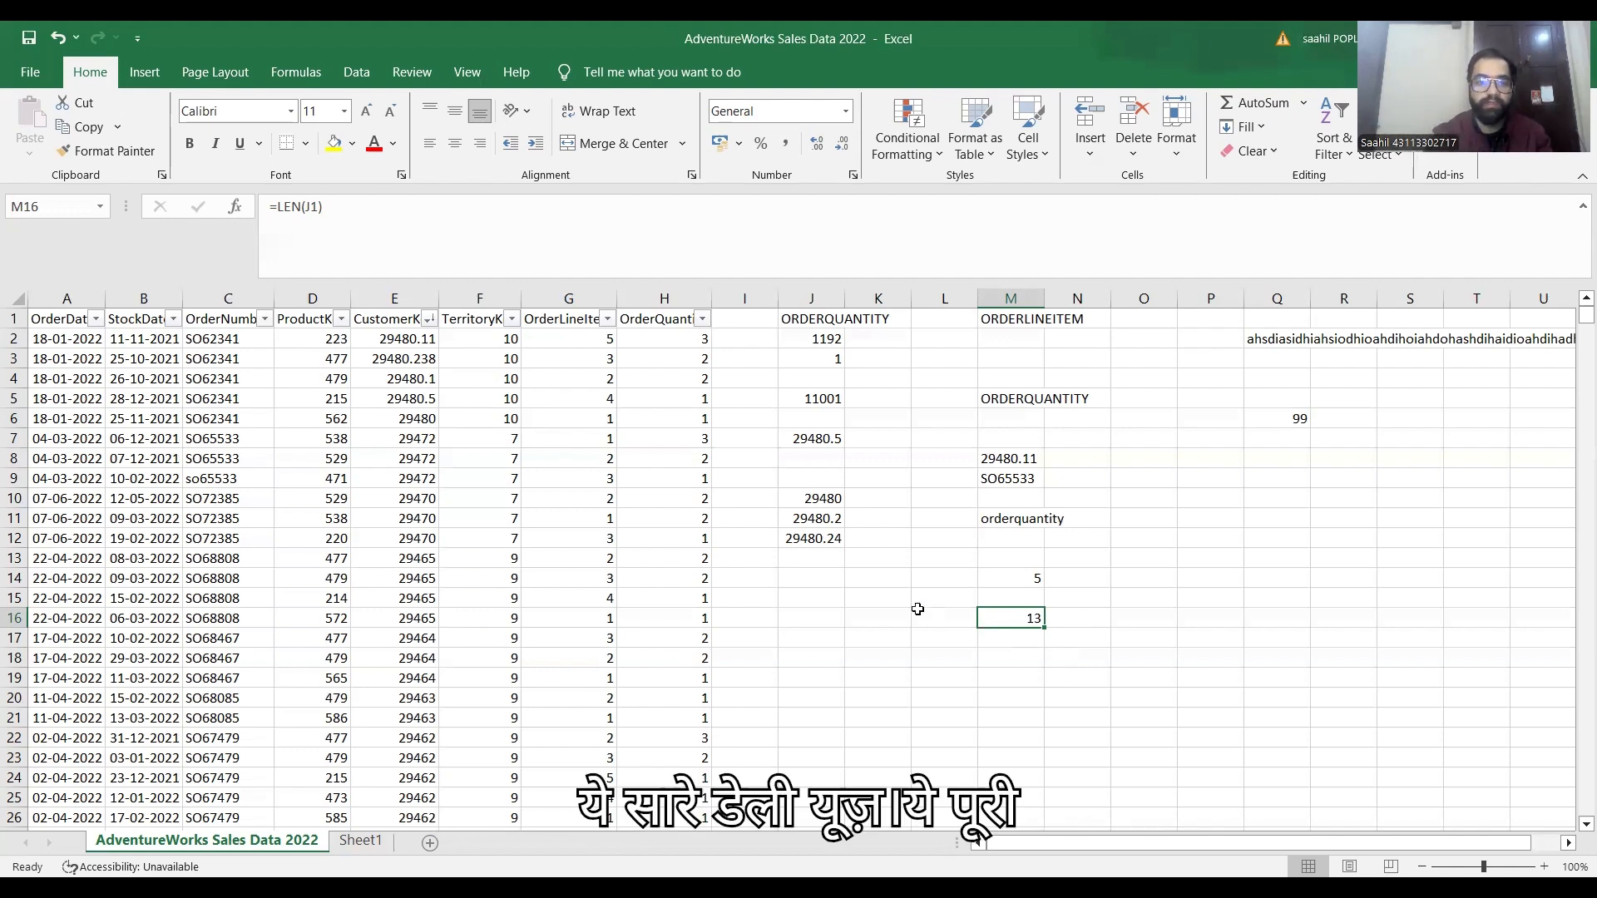
{"action": "key", "text": "ctrl+Page_Down"}
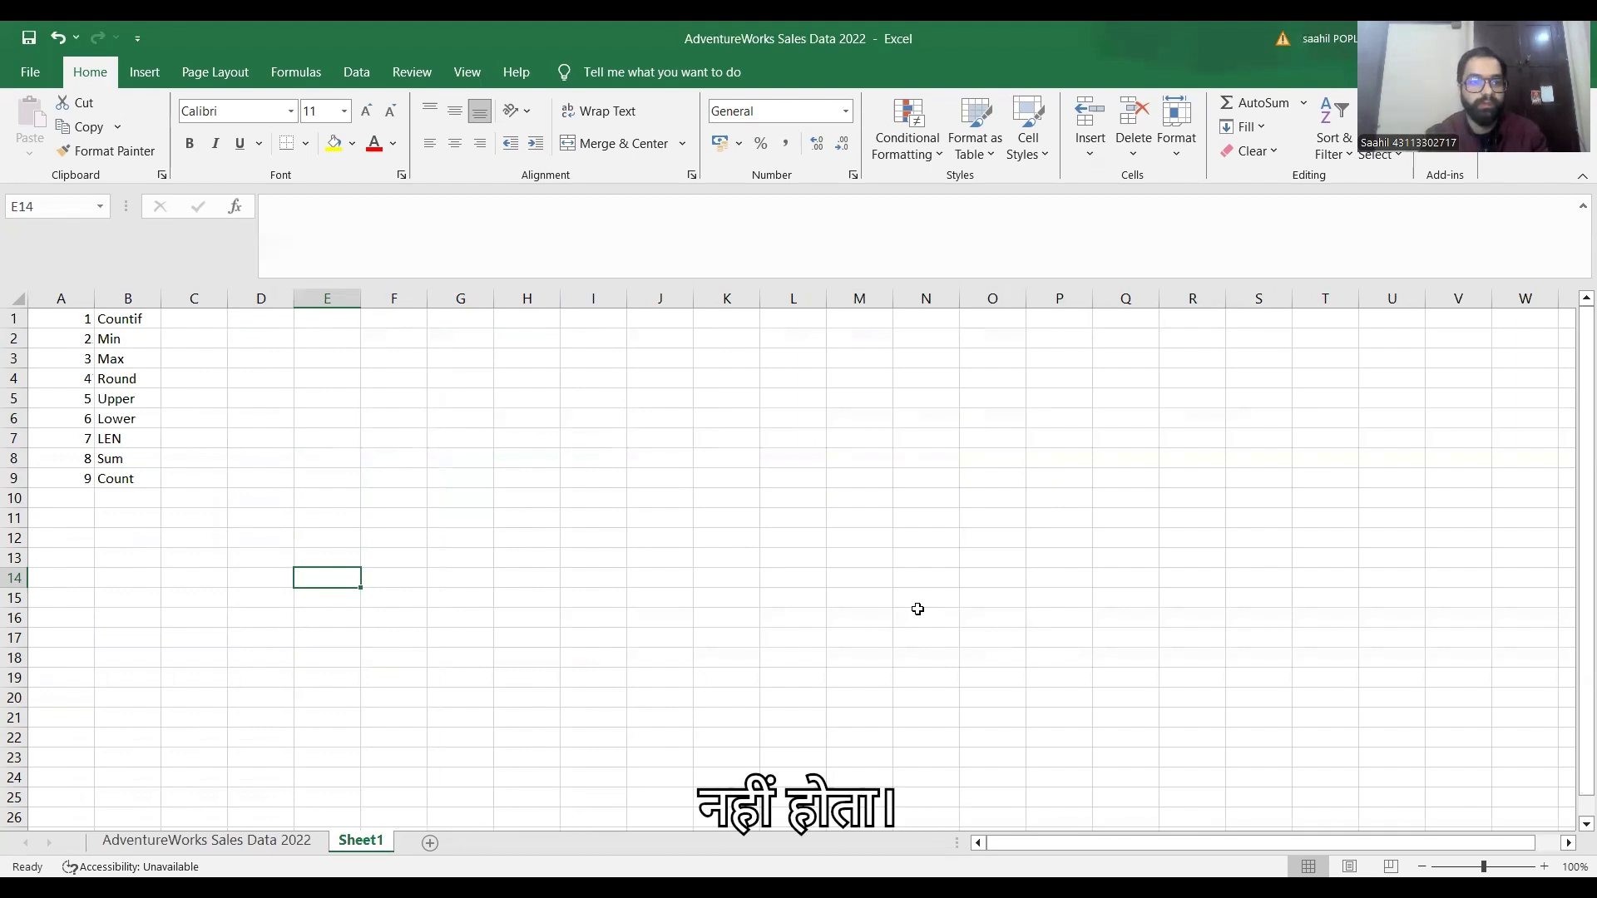
{"action": "key", "text": "ctrl+Page_Up"}
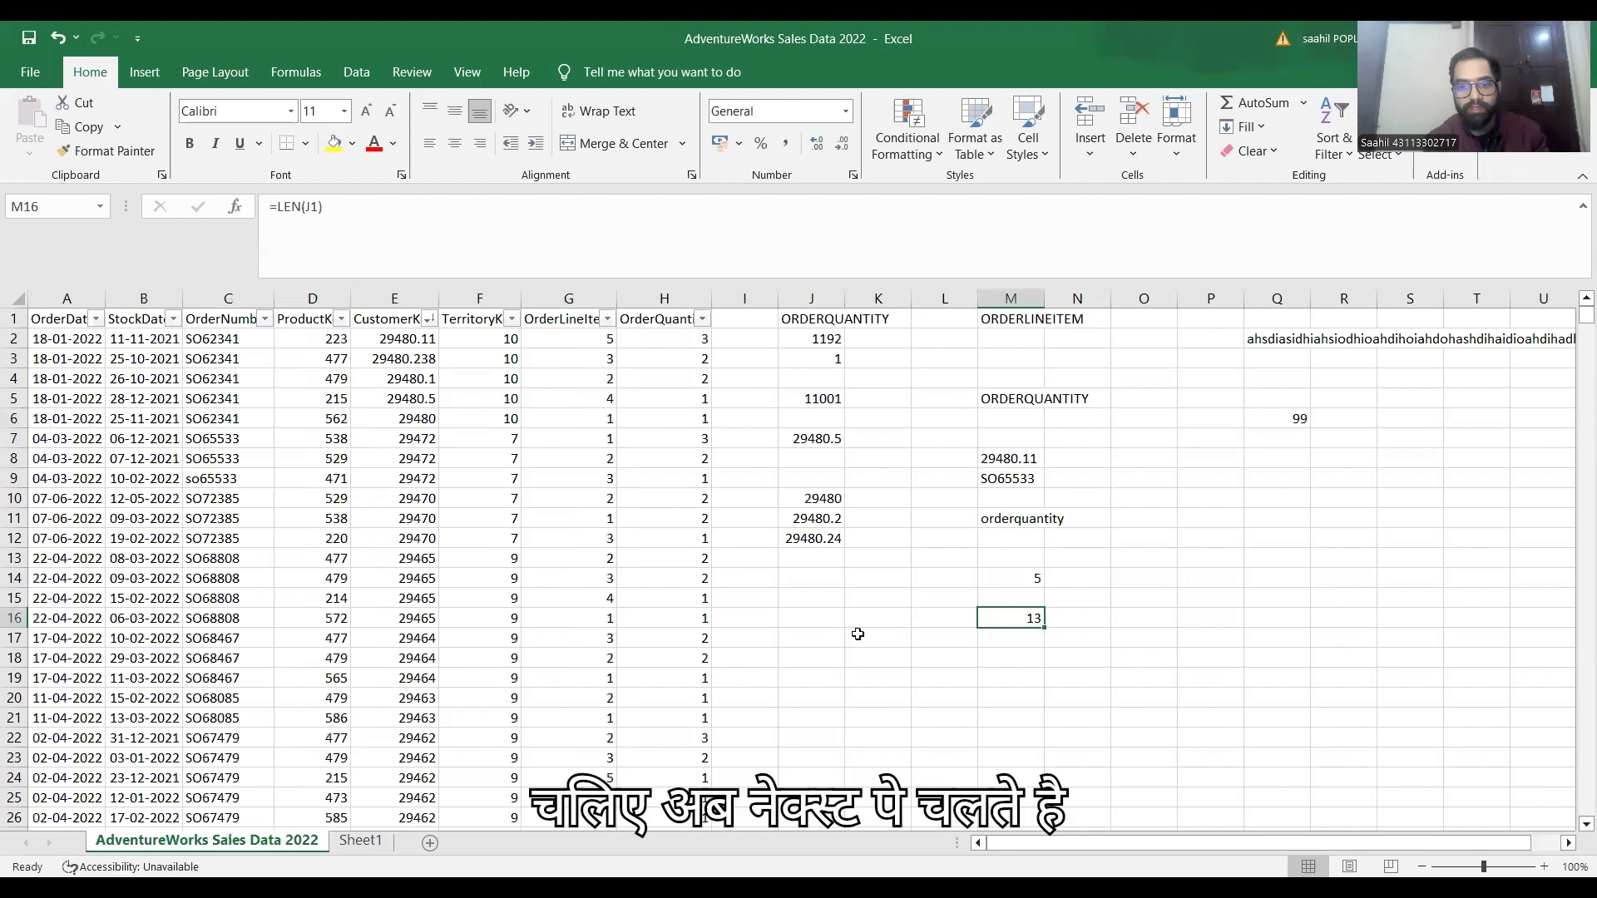
Step: Add the numbers 2, 5 and 6 with a SUM formula in cell J17
{"action": "left_click", "coordinate": [839, 634]}
{"action": "type", "text": "="}
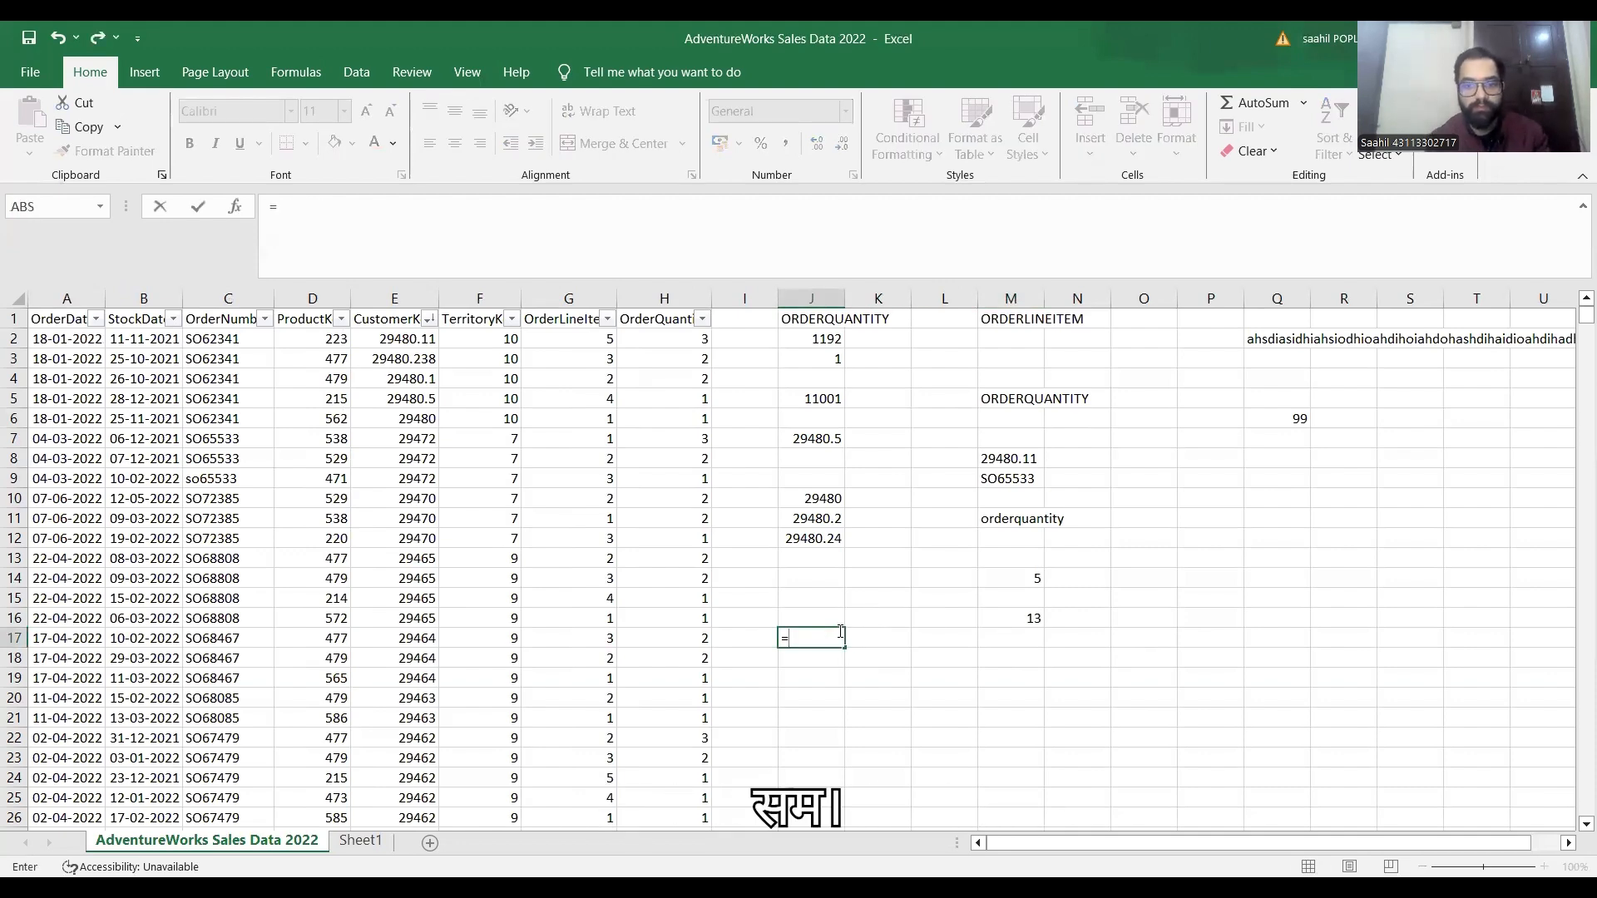
{"action": "type", "text": "SUM("}
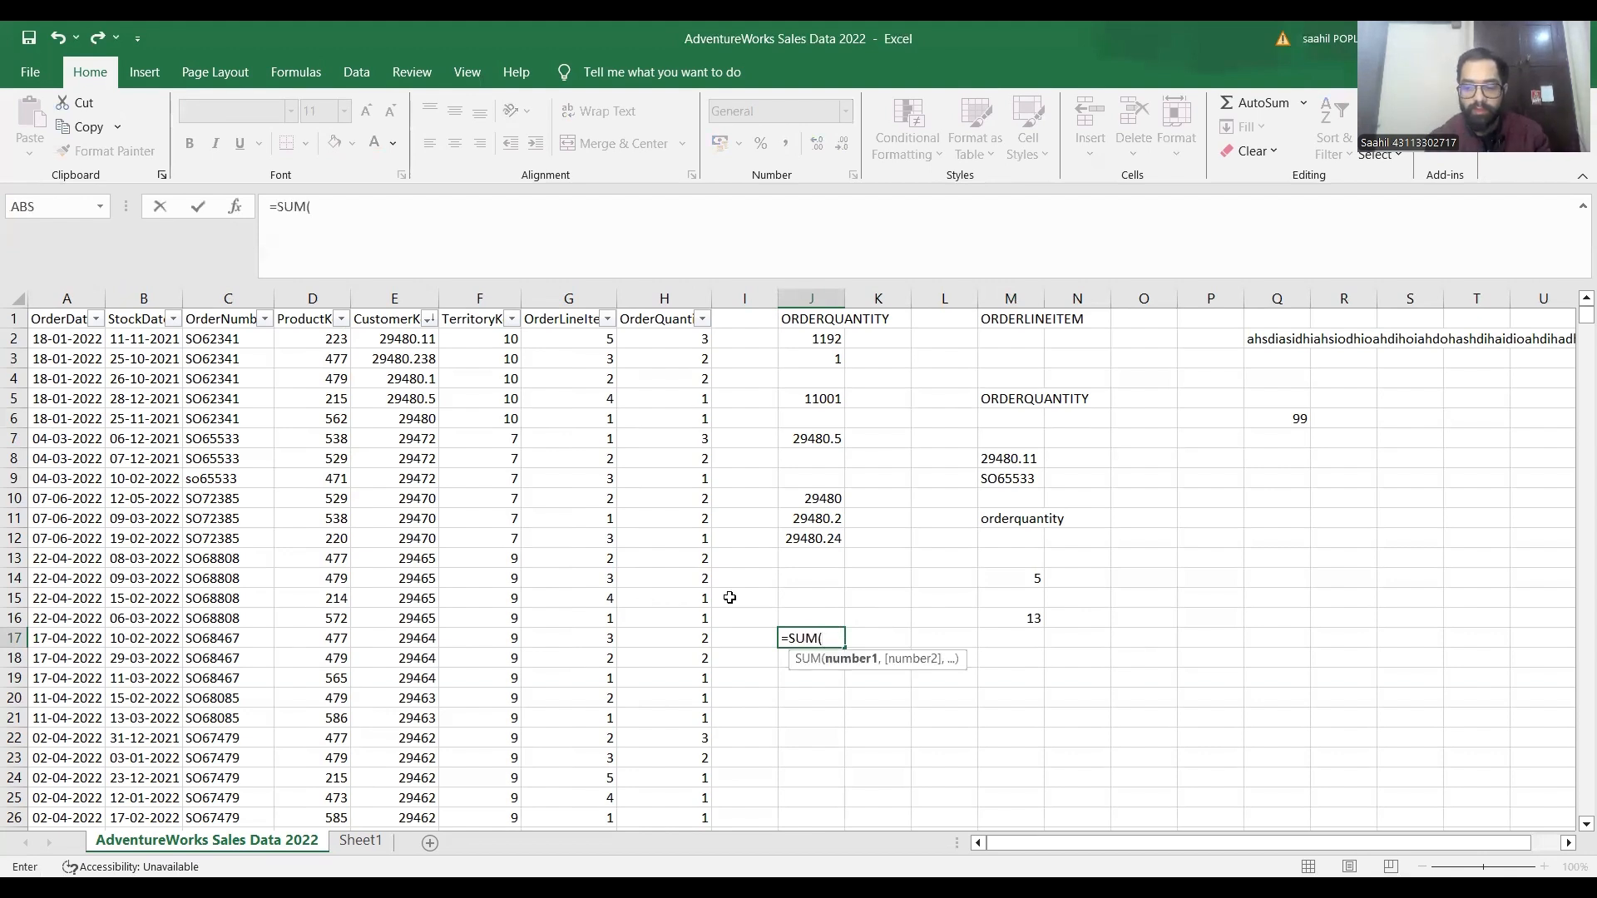
{"action": "type", "text": "2."}
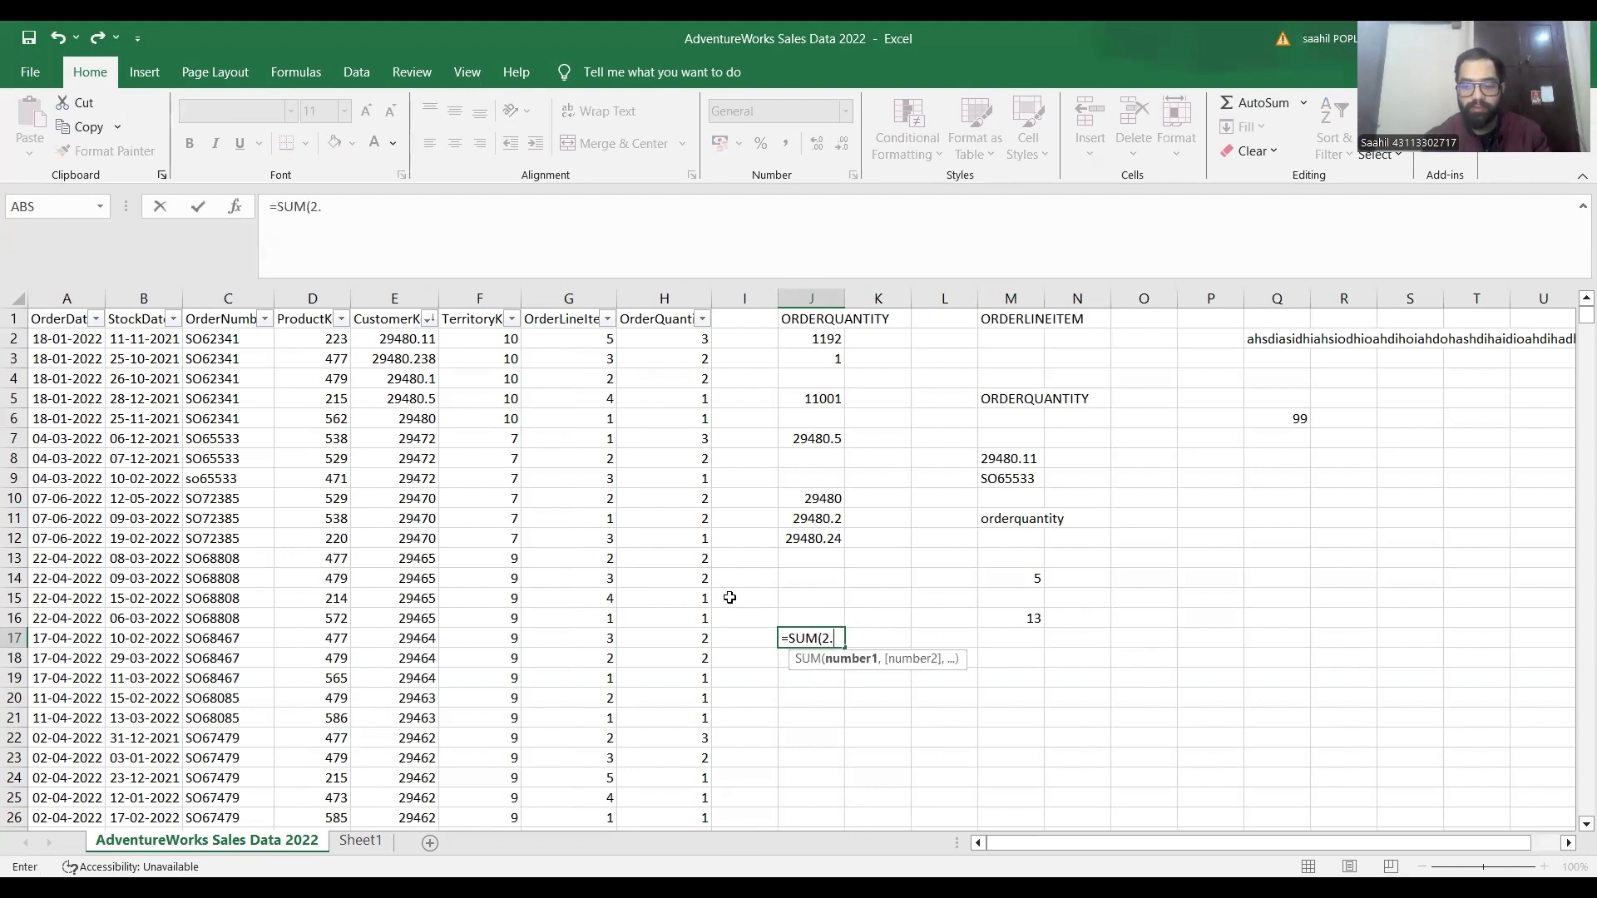
{"action": "key", "text": "BackSpace"}
{"action": "type", "text": ",5"}
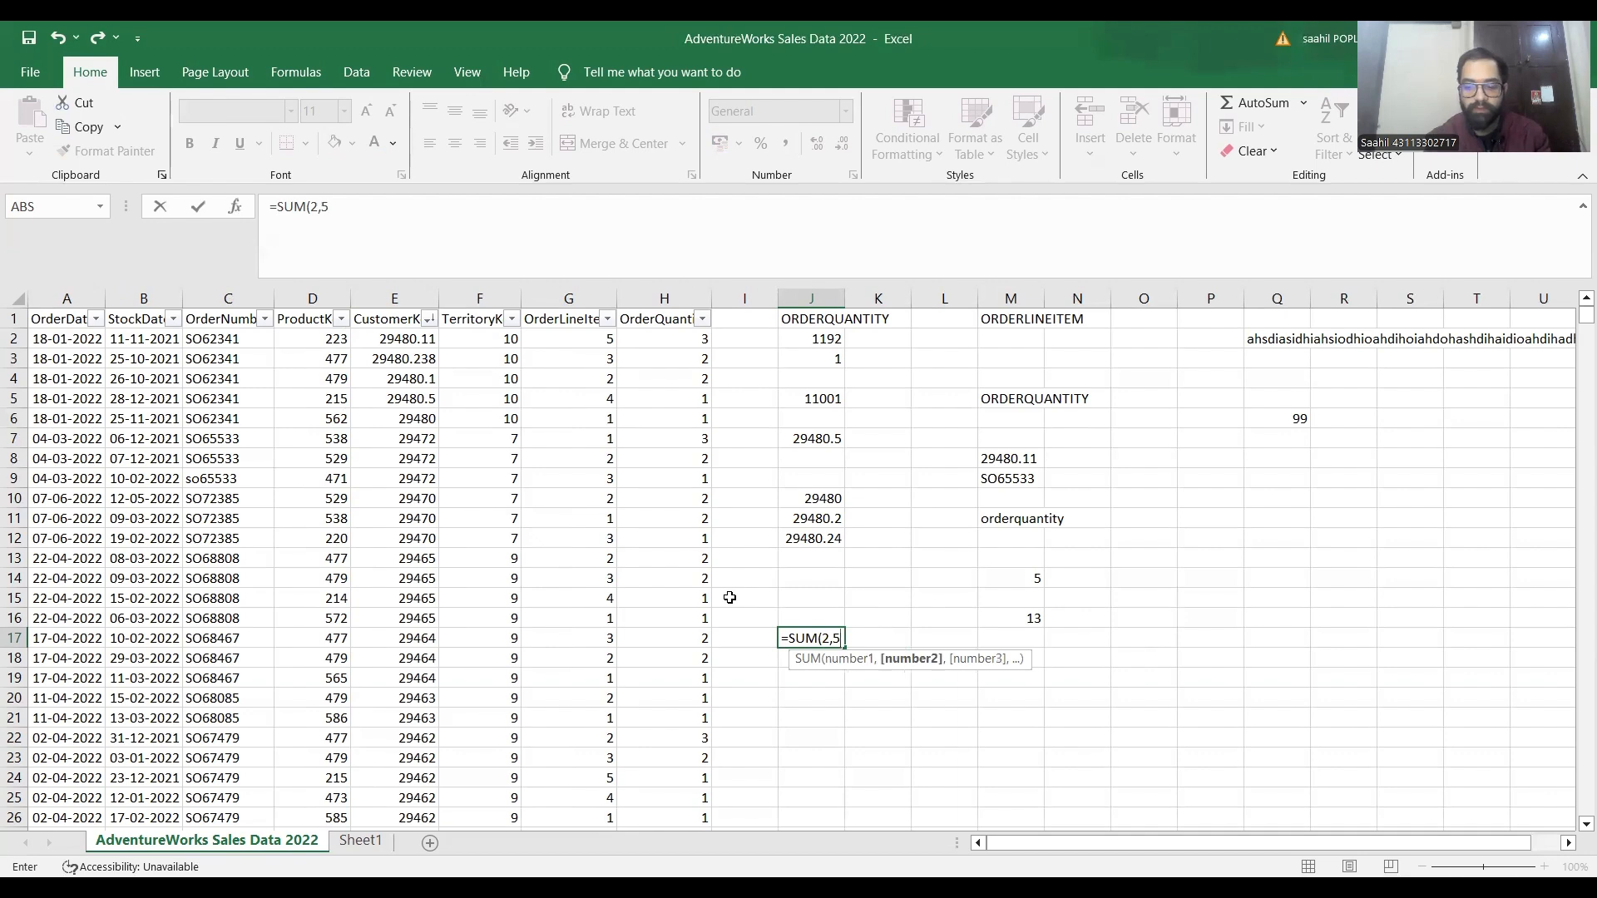
{"action": "type", "text": ",6"}
{"action": "key", "text": "Return"}
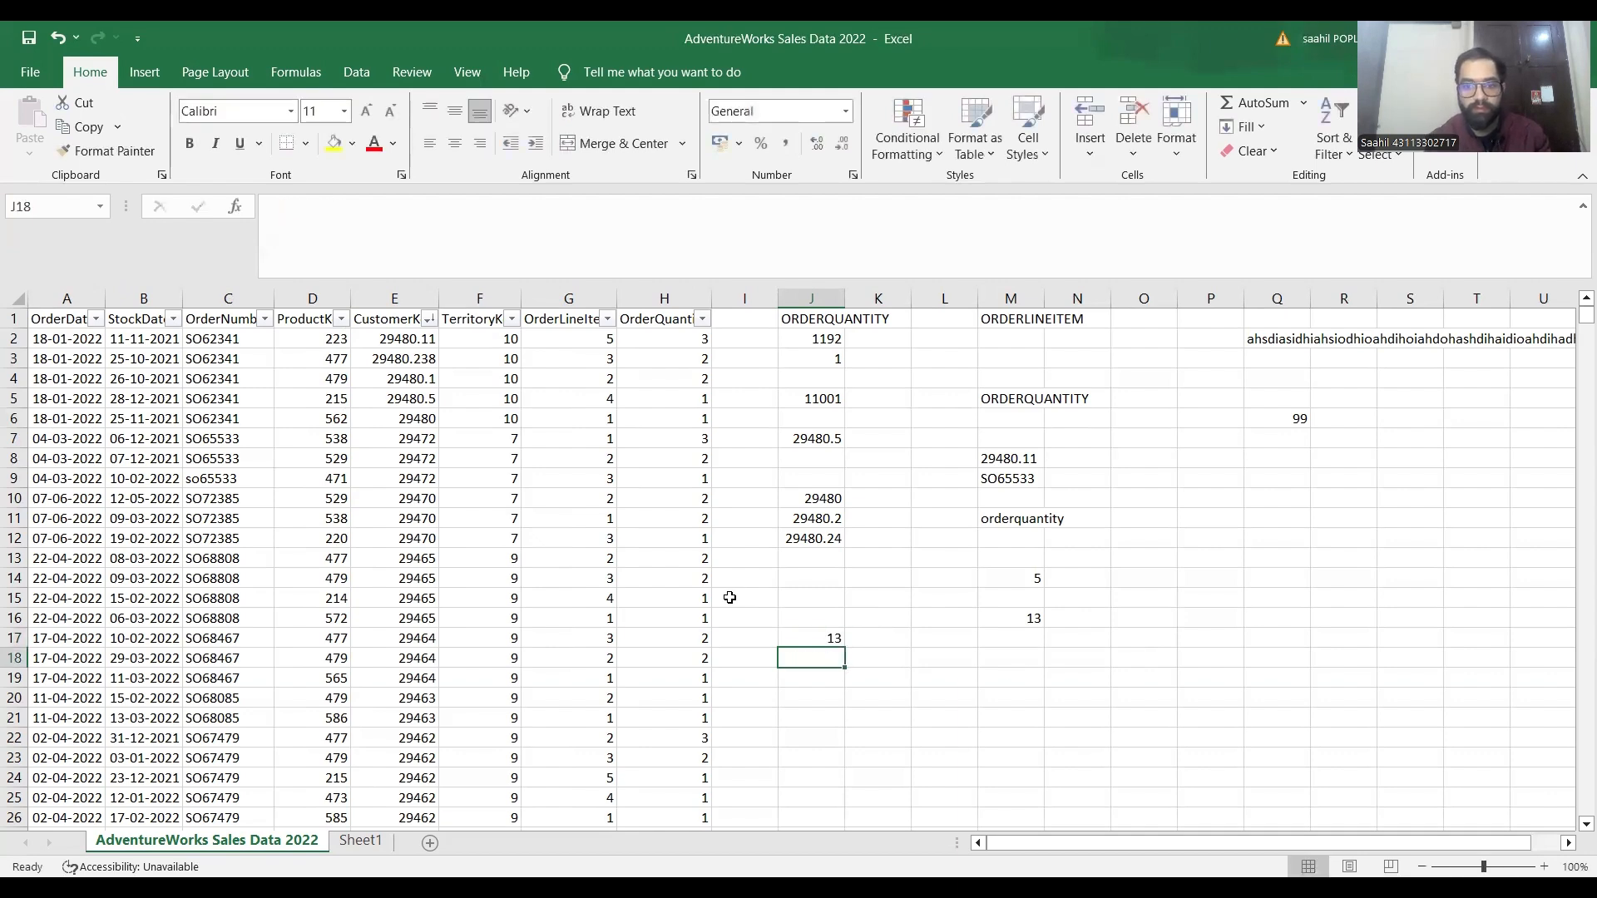
Step: Enter =SUM(E12:H12) in cell J20 to total the row 12 values from the customer key to the order quantity
{"action": "key", "text": "Down"}
{"action": "key", "text": "Down"}
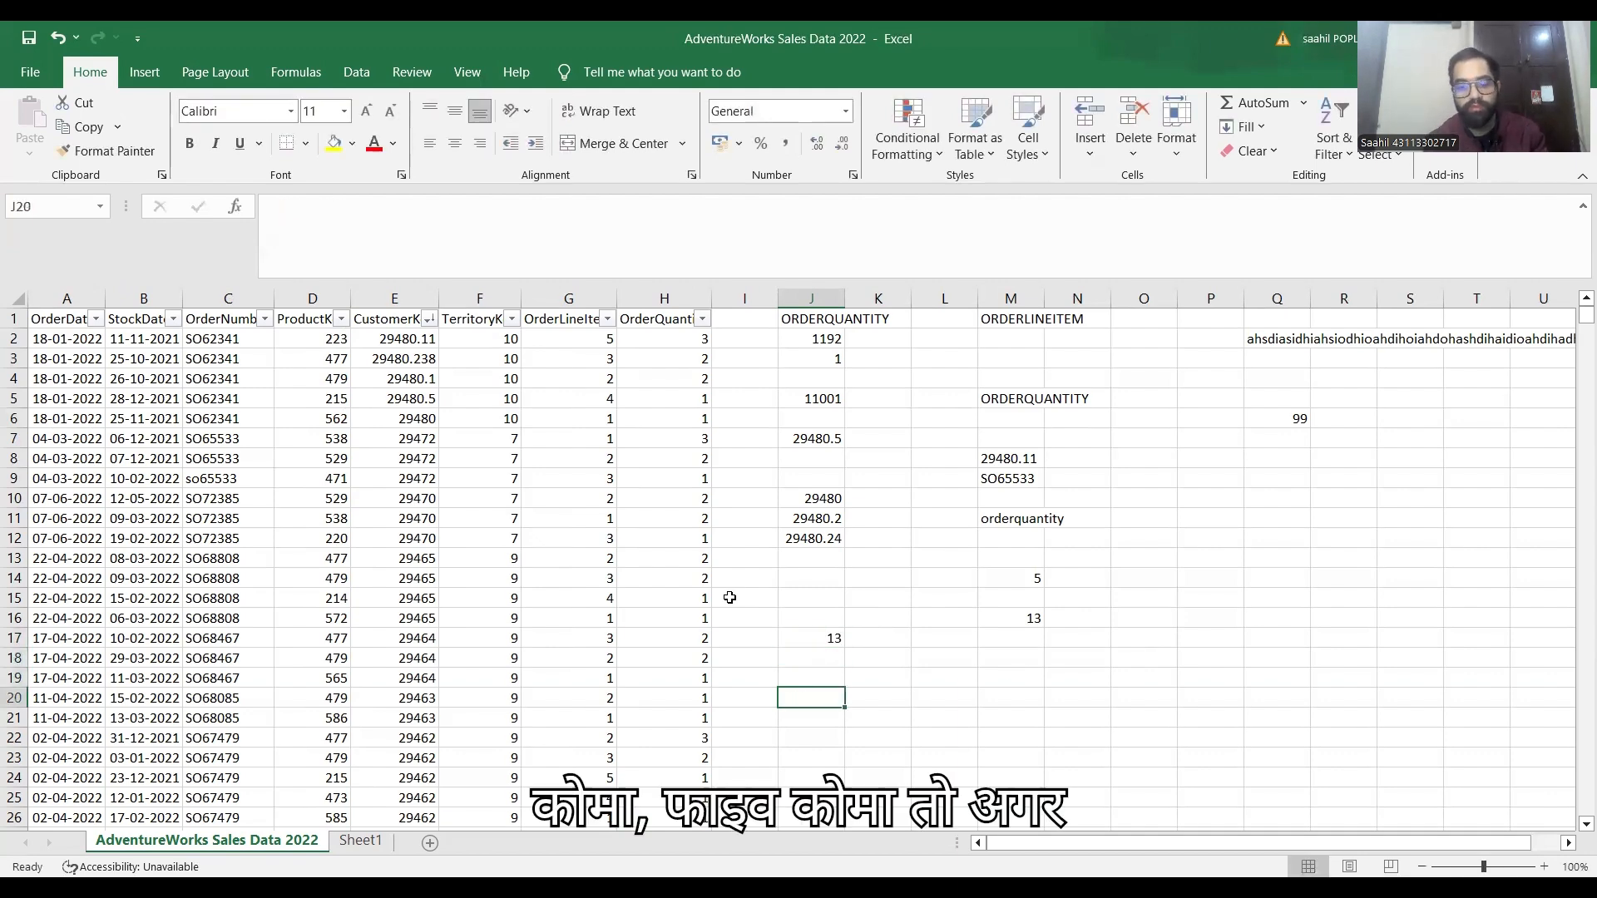
{"action": "type", "text": "="}
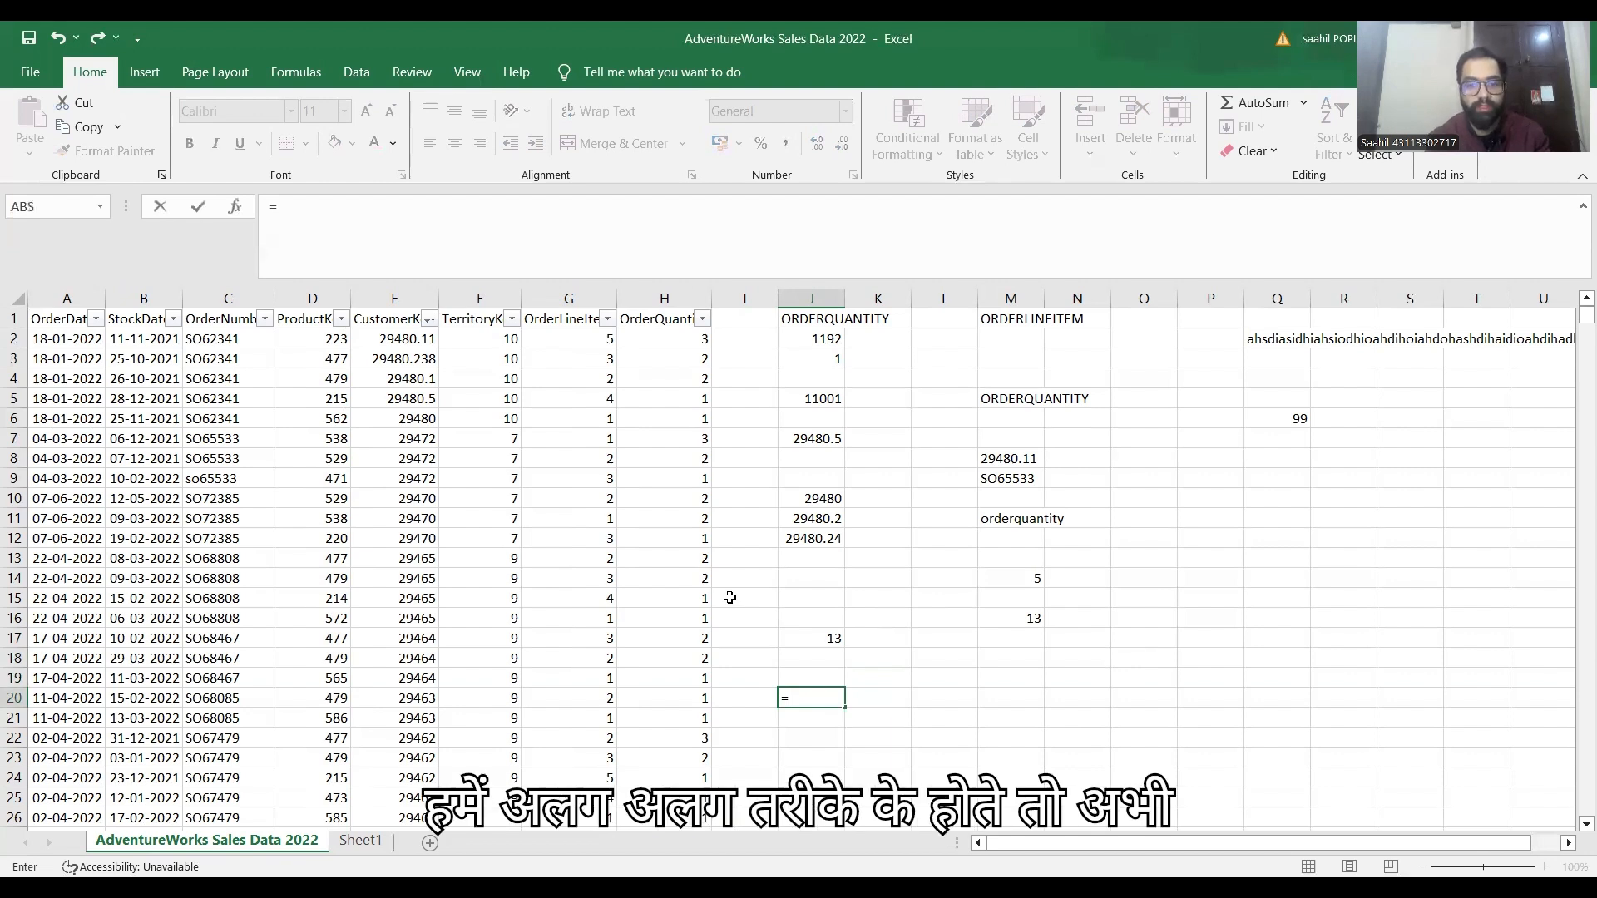
{"action": "type", "text": "SUM("}
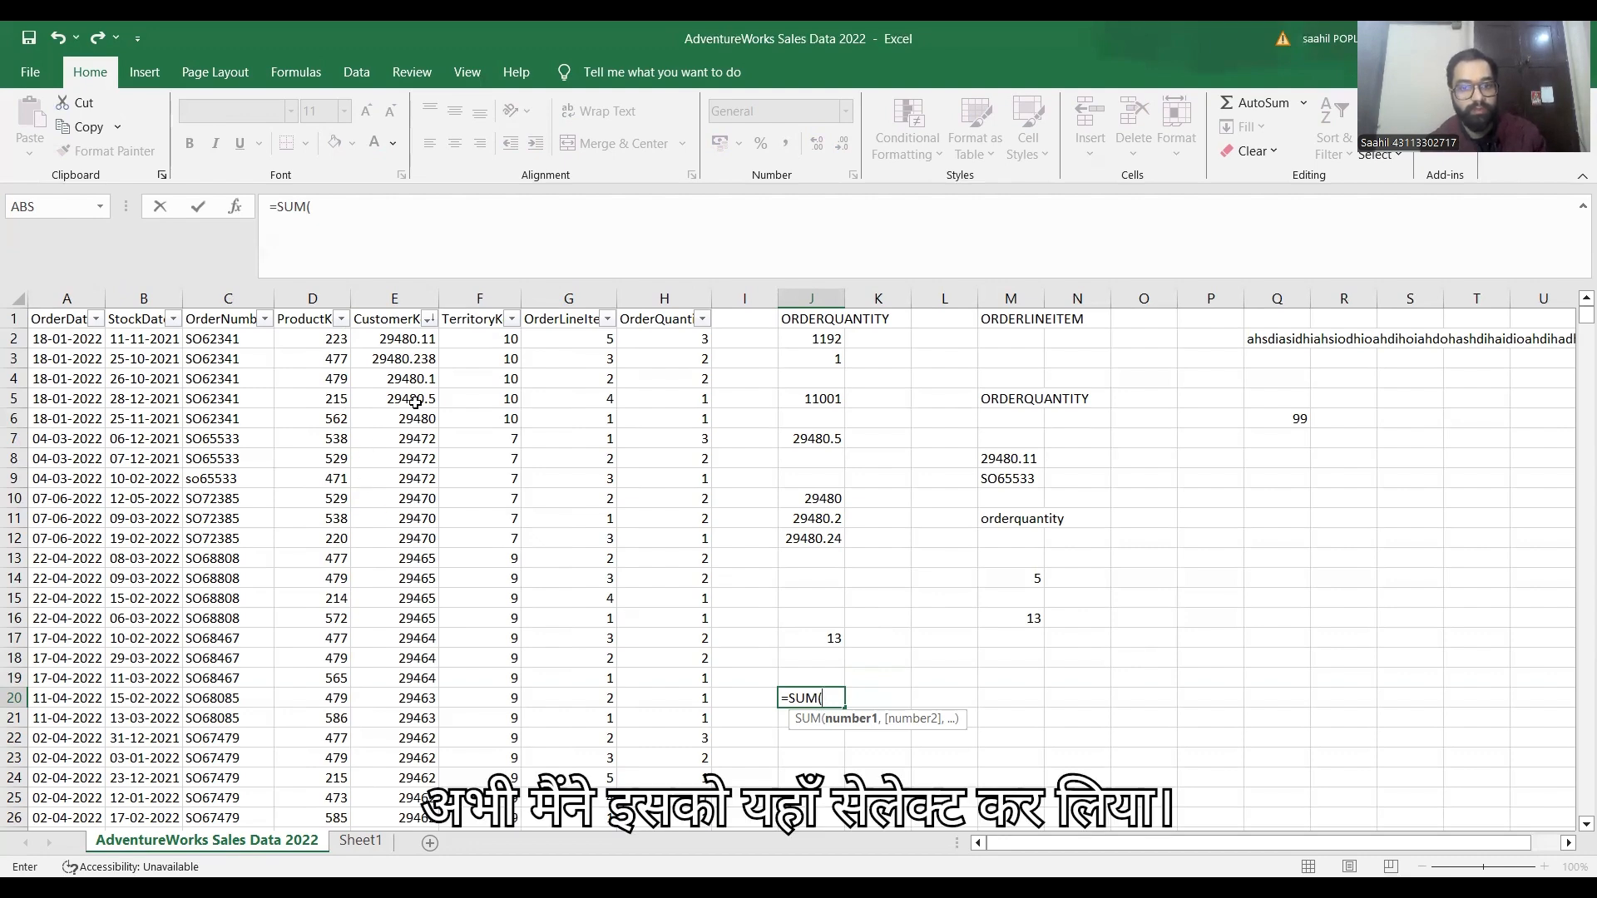
{"action": "left_click", "coordinate": [415, 459]}
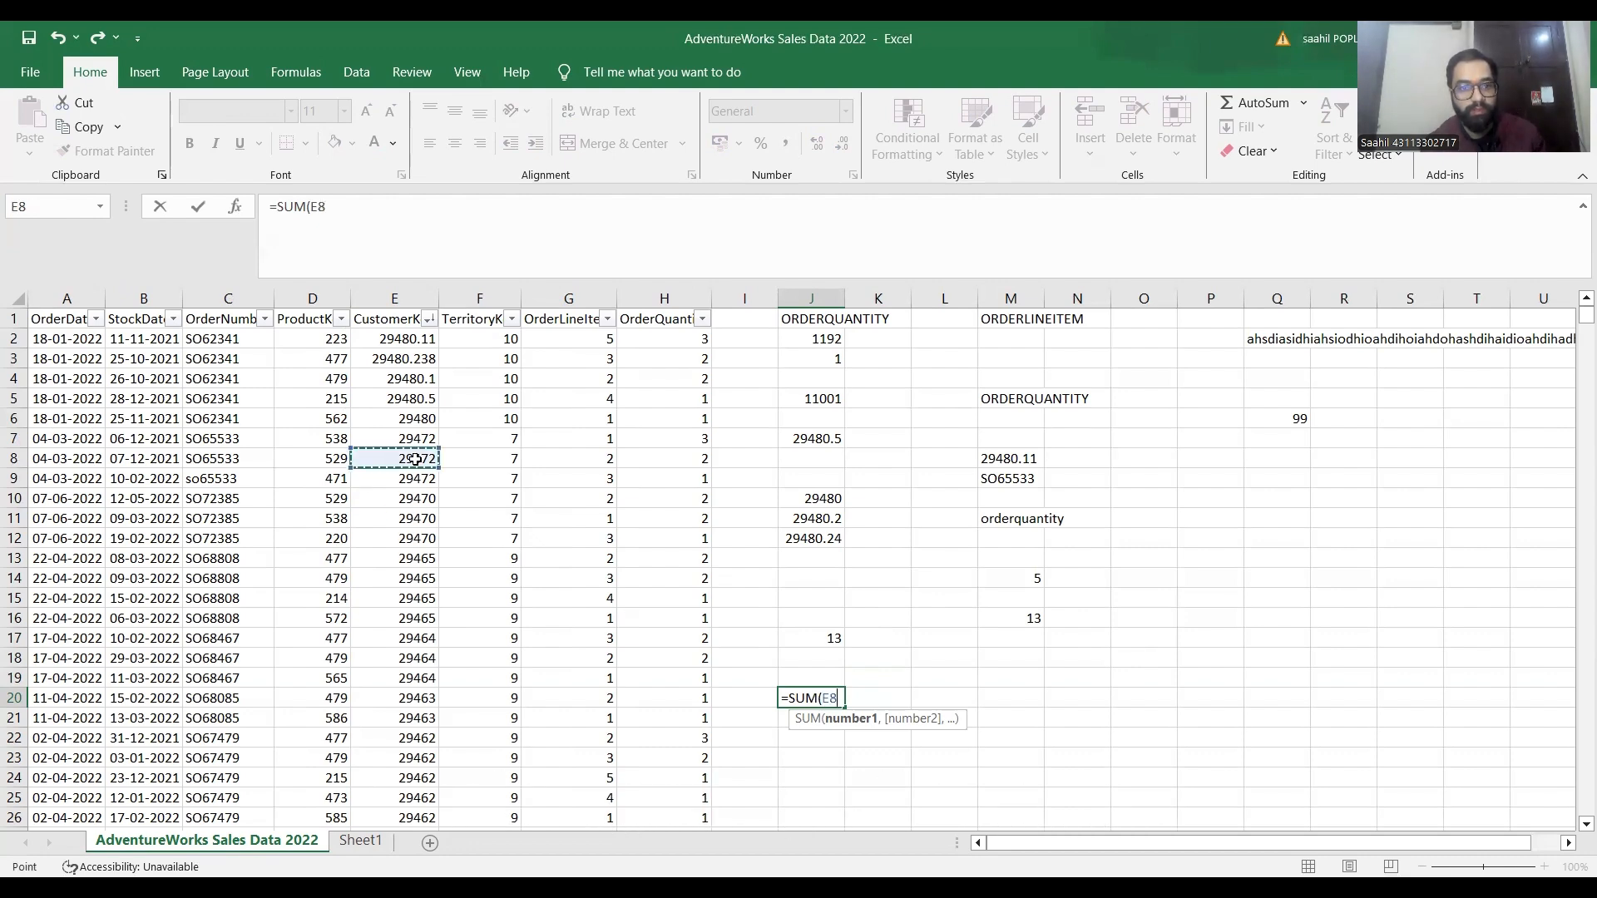
{"action": "left_click", "coordinate": [405, 623]}
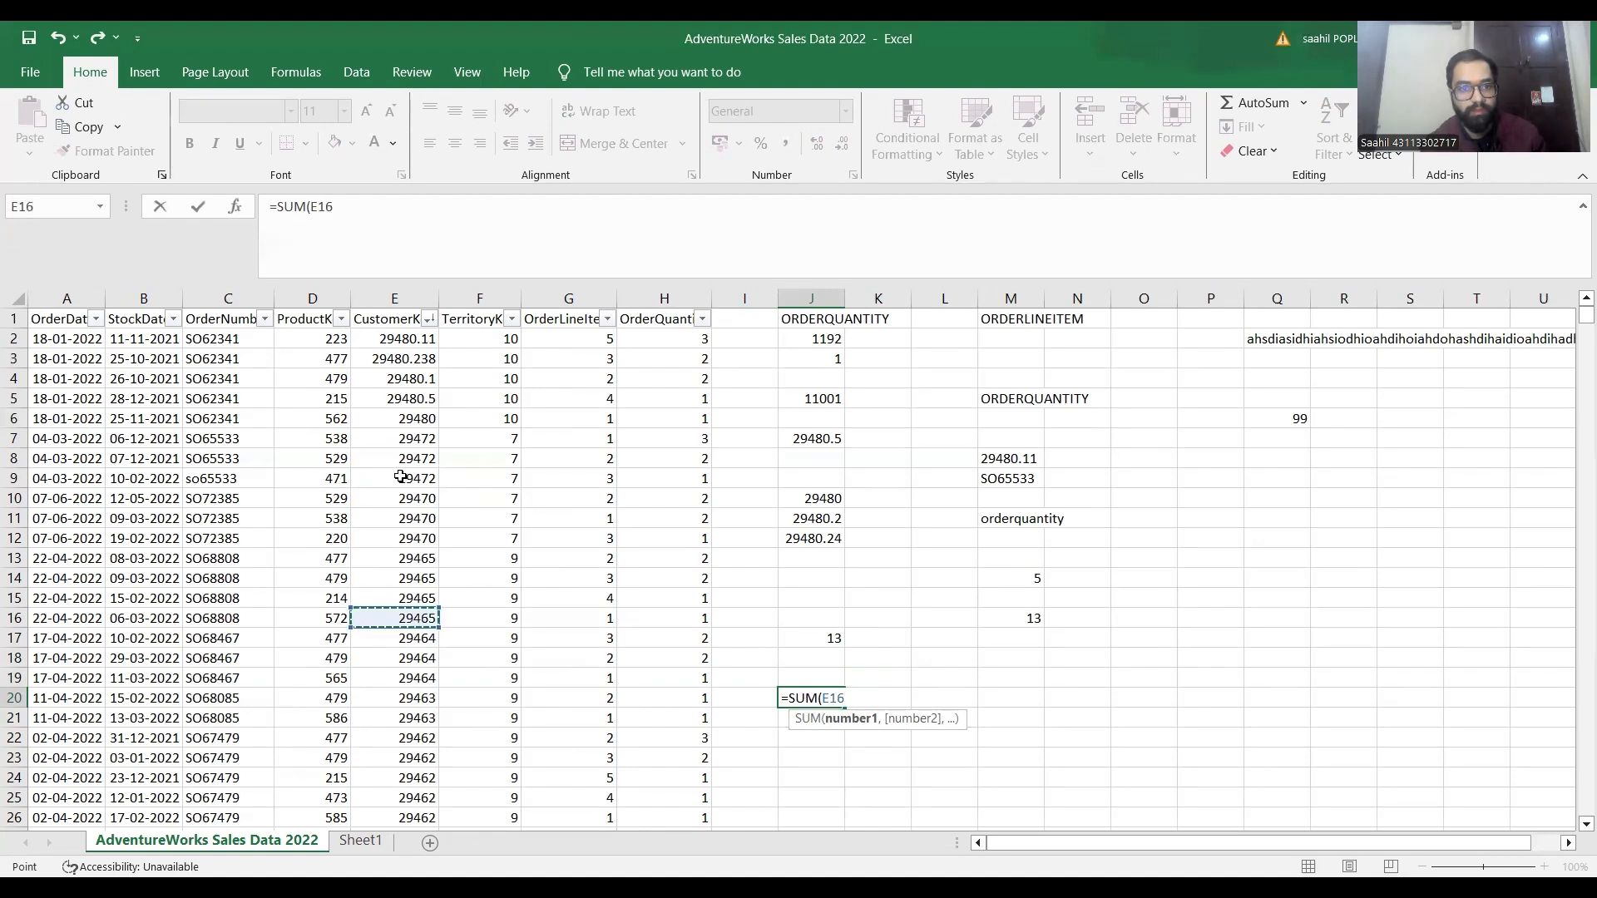
{"action": "left_click", "coordinate": [411, 540]}
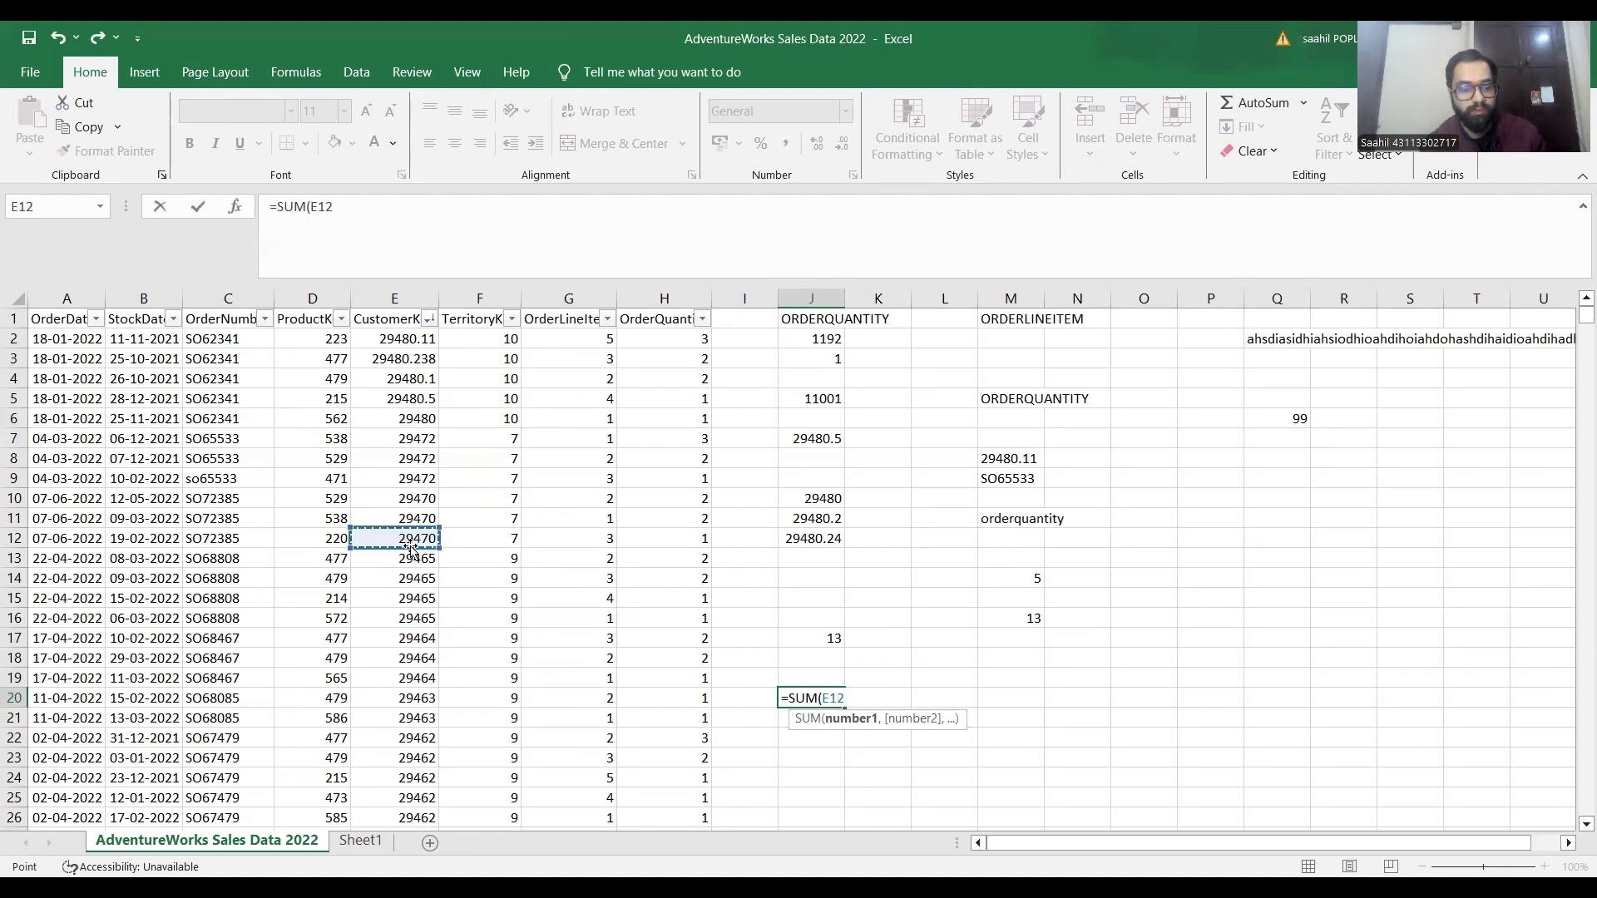
{"action": "key", "text": "shift+Right"}
{"action": "key", "text": "shift+Right"}
{"action": "key", "text": "shift+Right"}
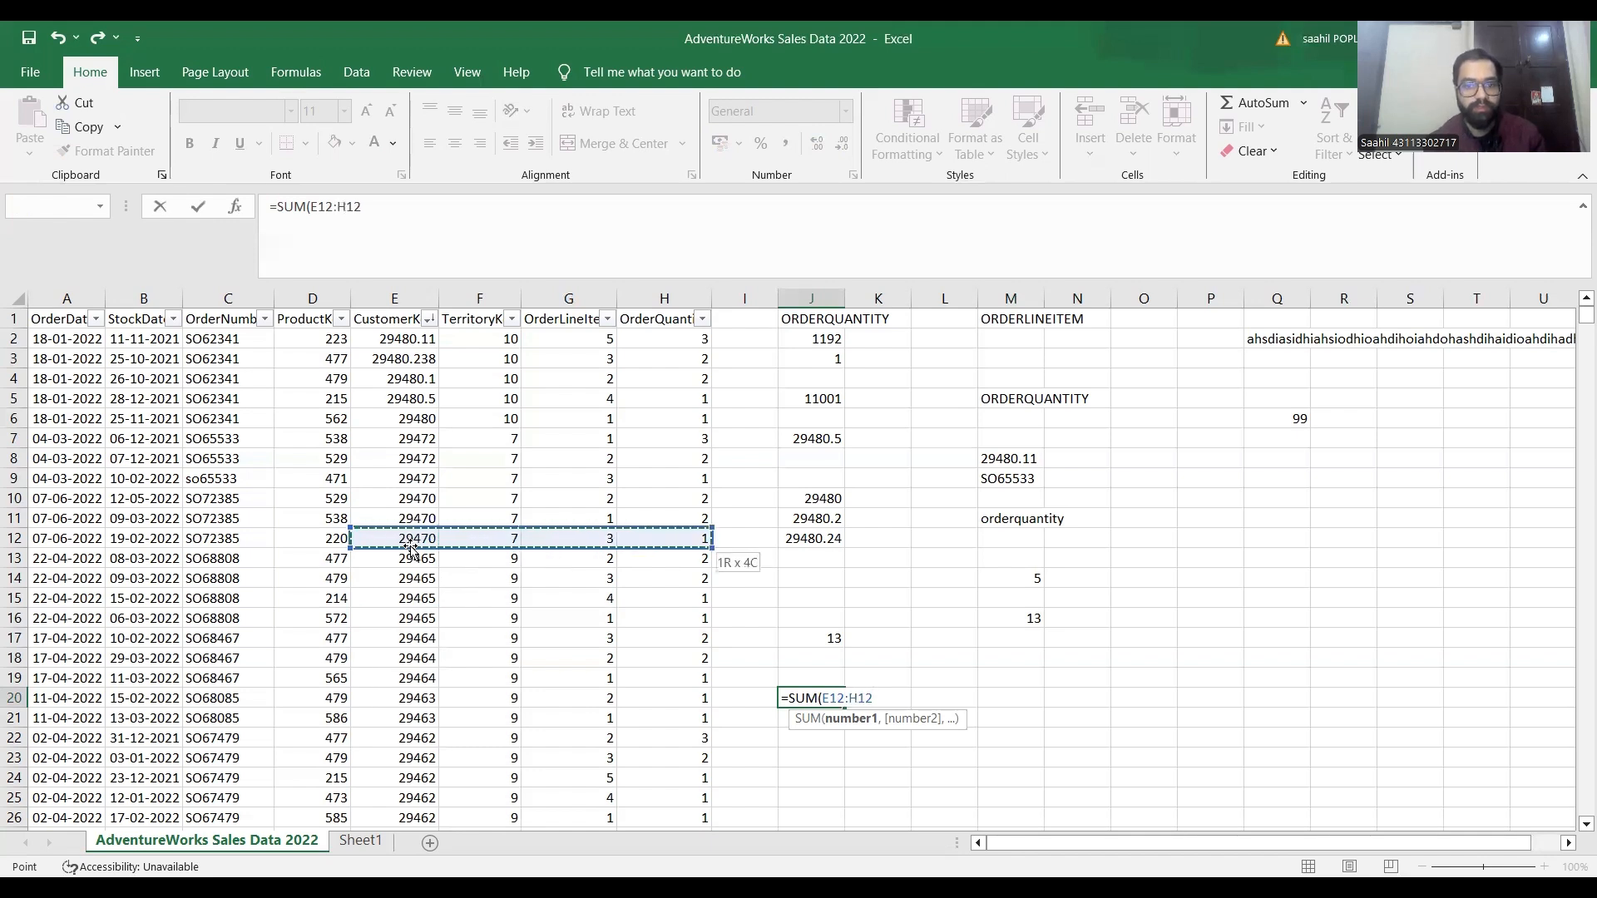
{"action": "type", "text": ")"}
{"action": "key", "text": "Return"}
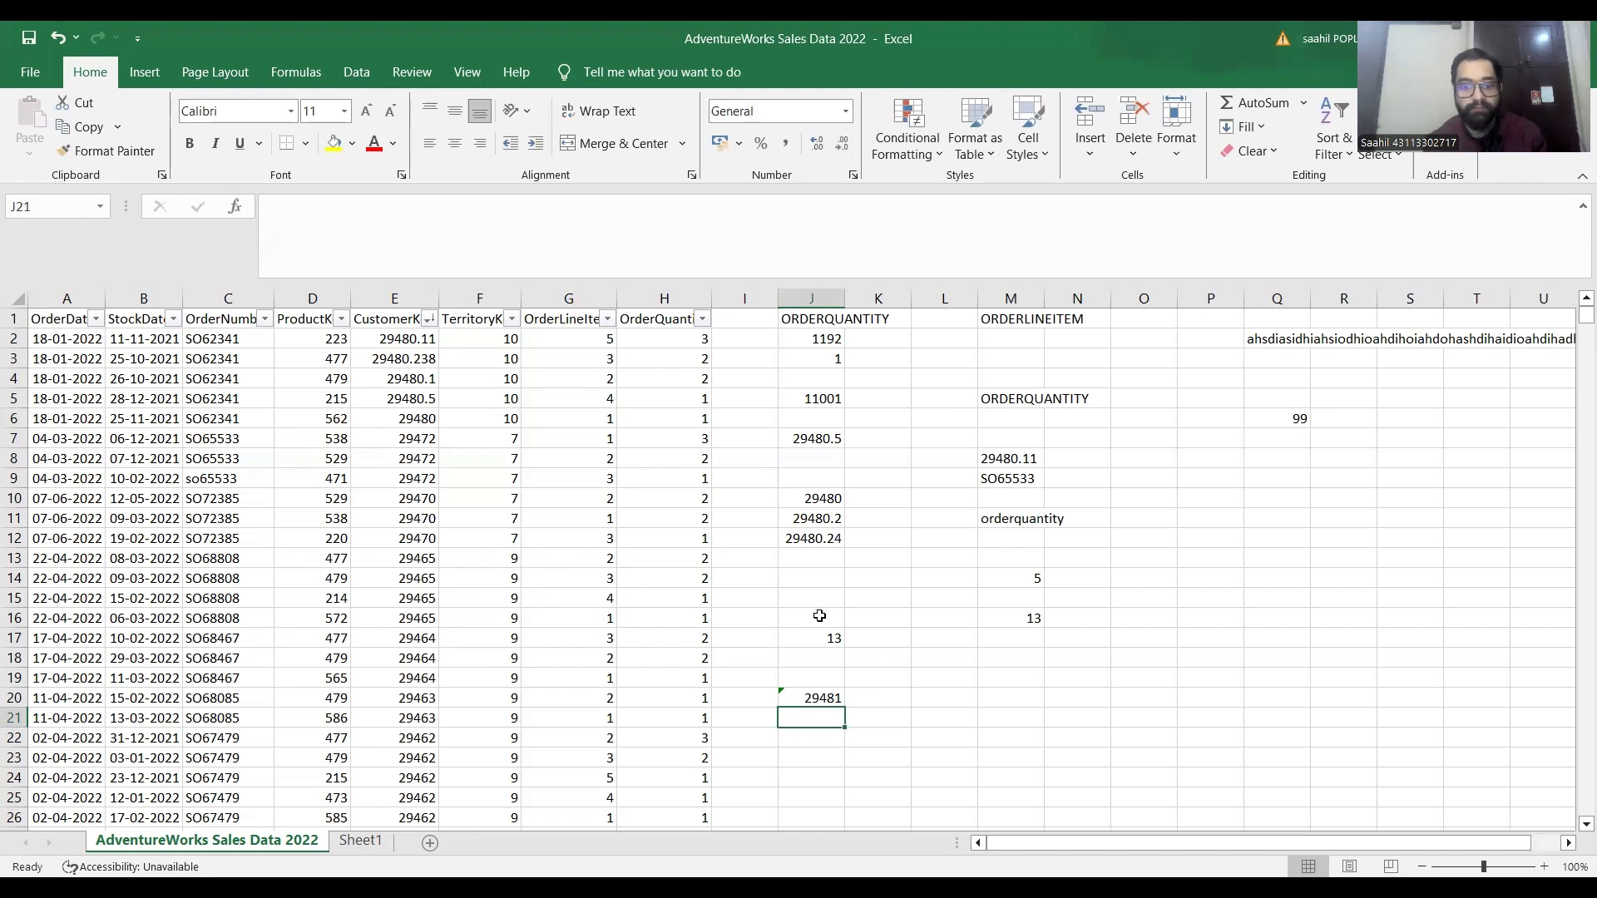
Step: Enter =SUM(C10:H10) in cell M20, including the text order number in the summed range
{"action": "key", "text": "Up"}
{"action": "key", "text": "Right"}
{"action": "key", "text": "Right"}
{"action": "key", "text": "Right"}
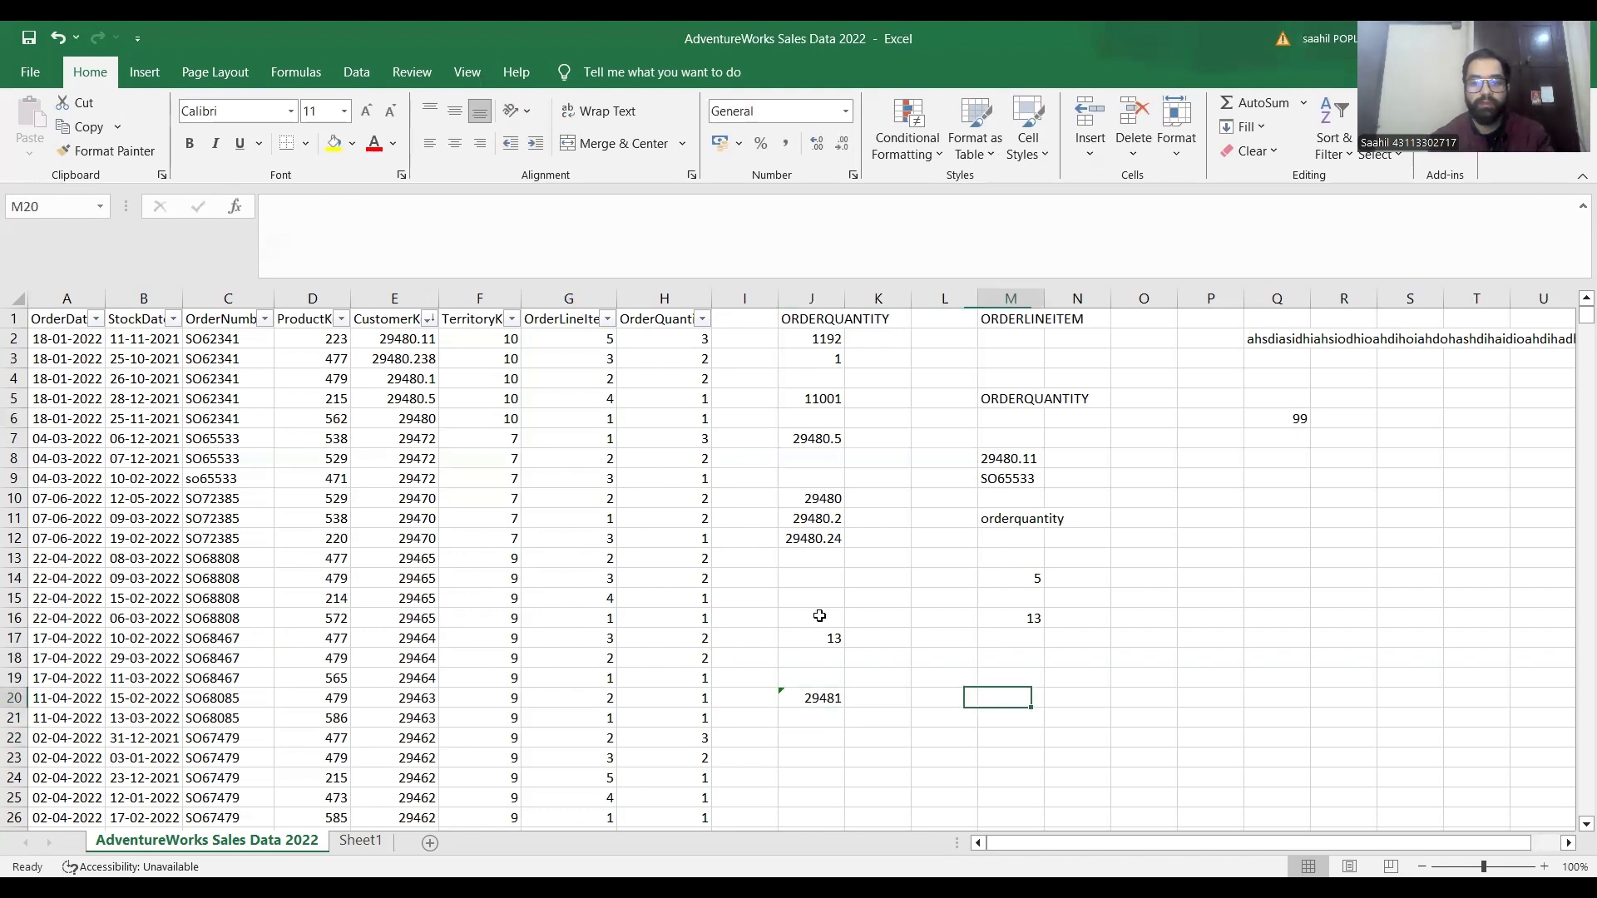
{"action": "type", "text": "="}
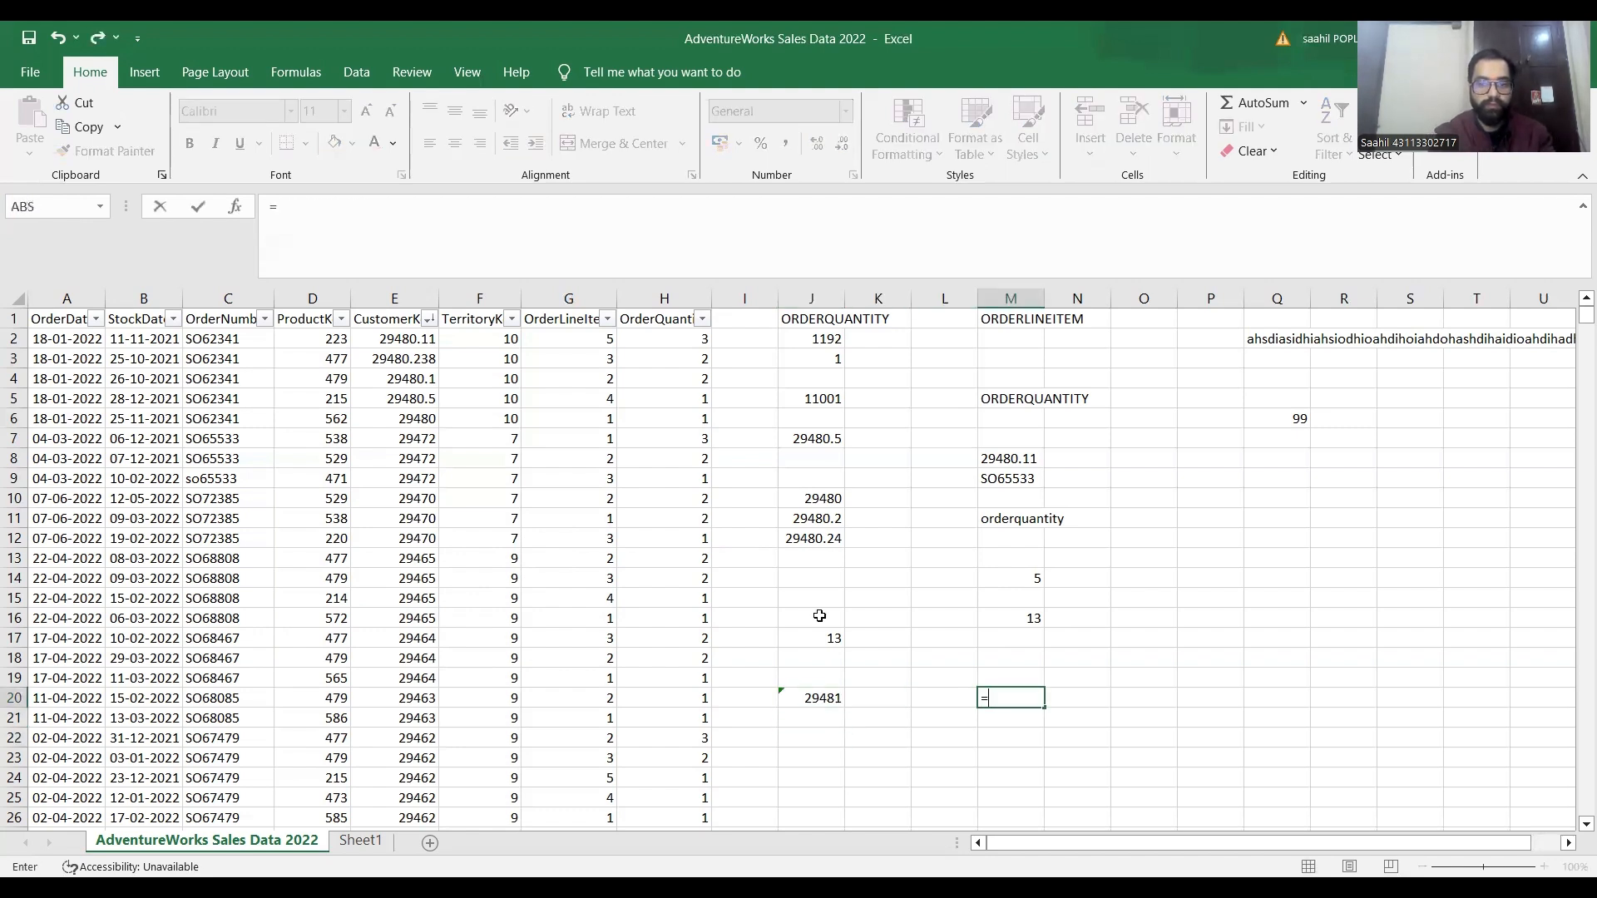
{"action": "type", "text": "SUM("}
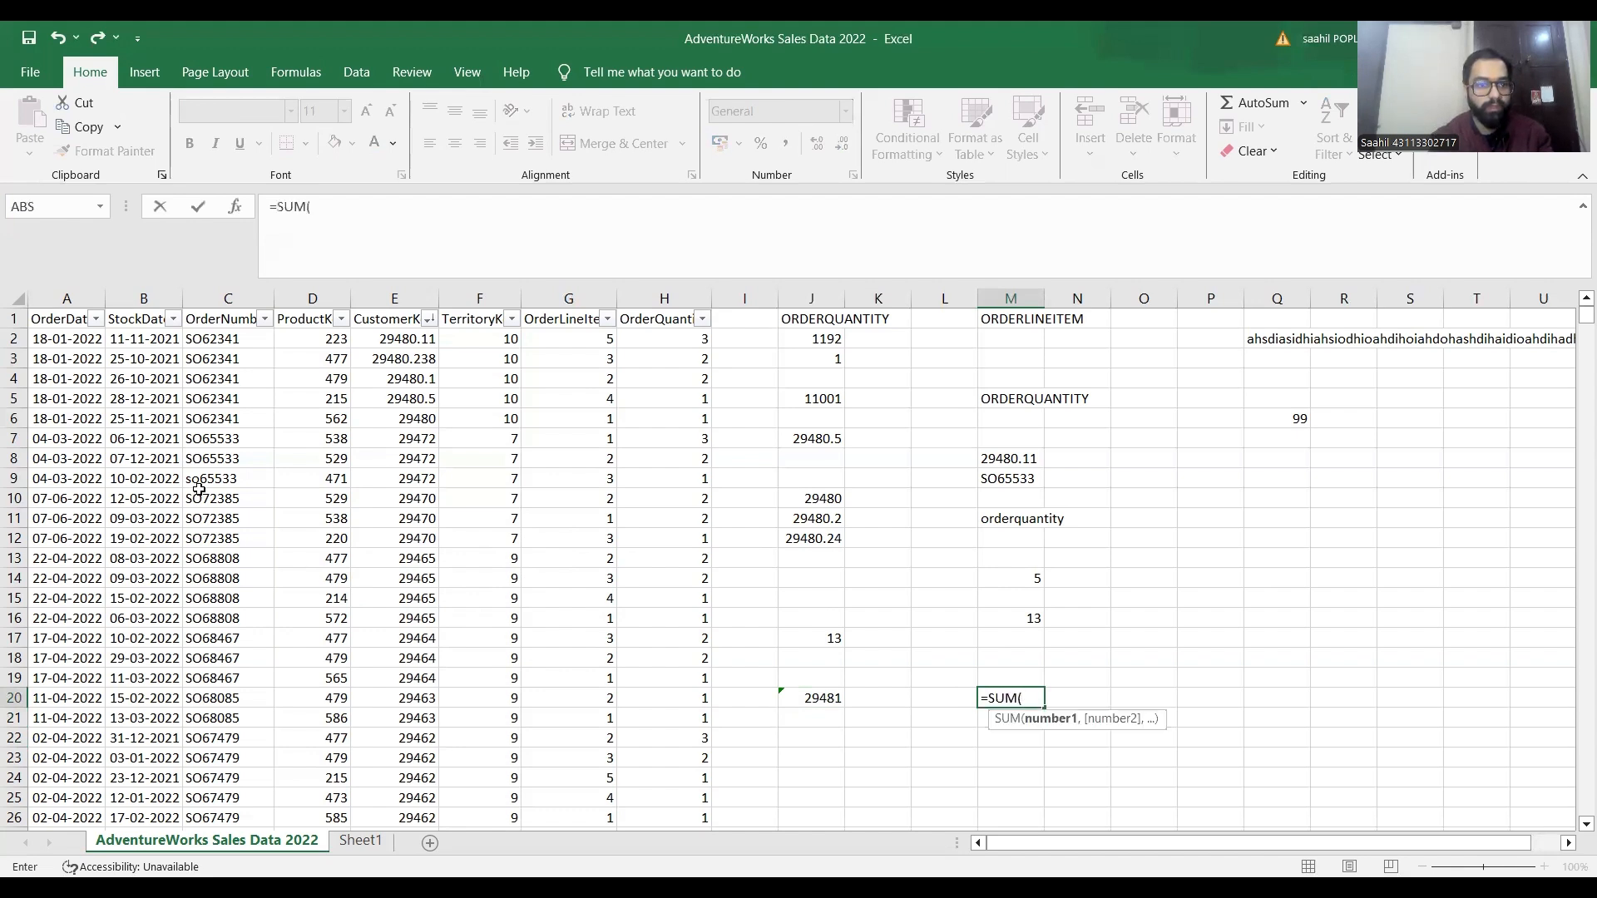
{"action": "left_click_drag", "start_coordinate": [208, 497], "coordinate": [333, 499]}
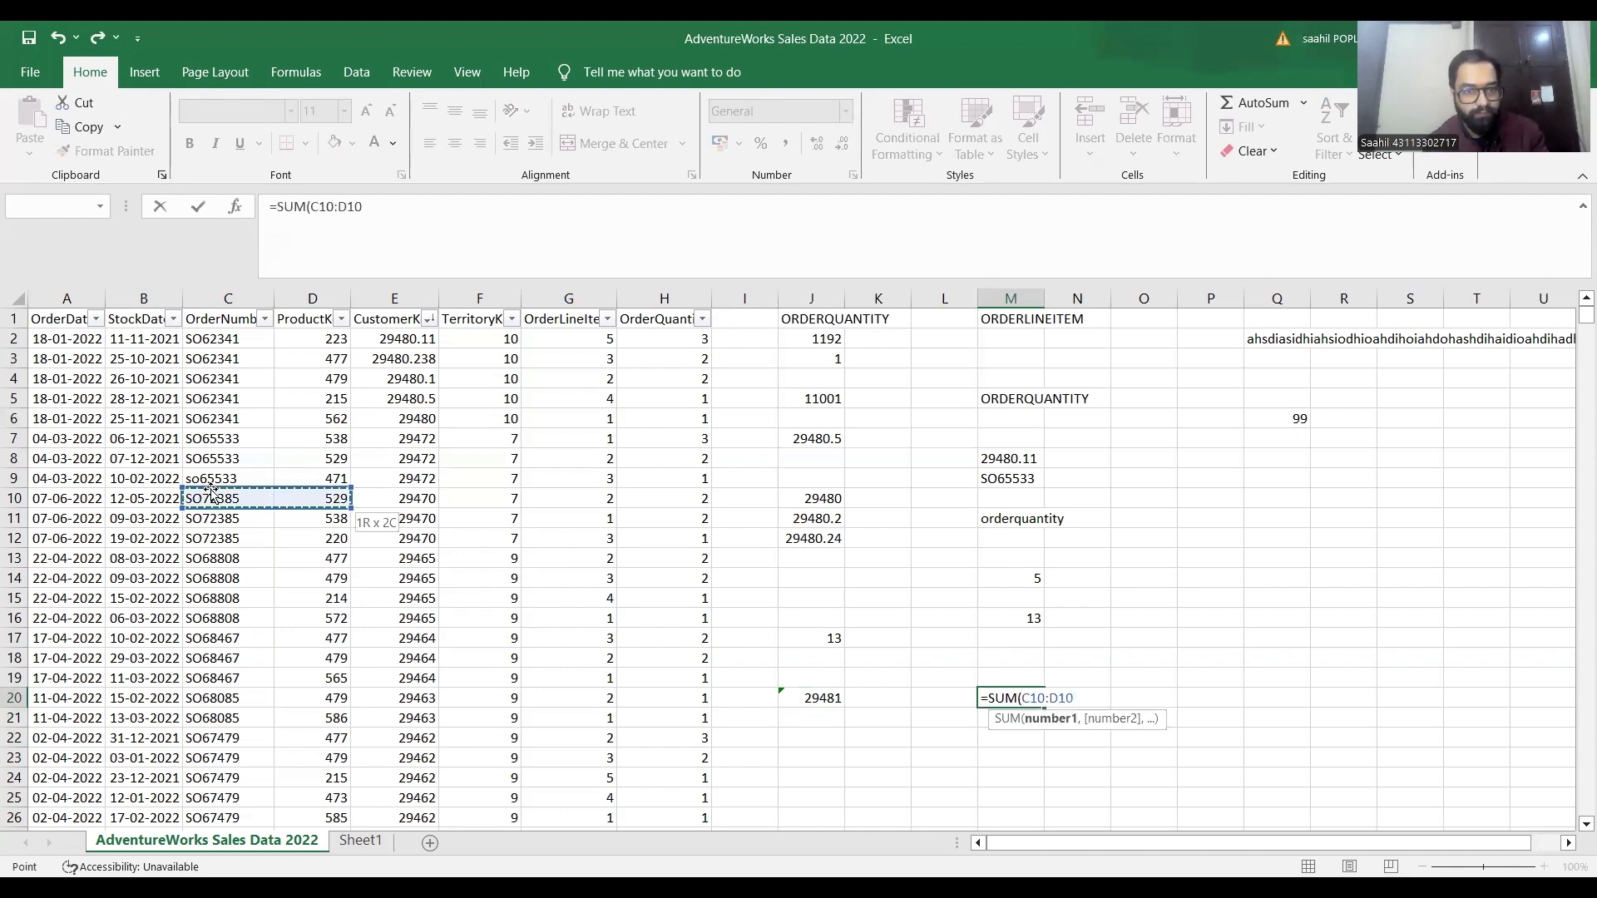
{"action": "key", "text": "shift+Right"}
{"action": "key", "text": "shift+Right"}
{"action": "key", "text": "shift+Right"}
{"action": "key", "text": "shift+Right"}
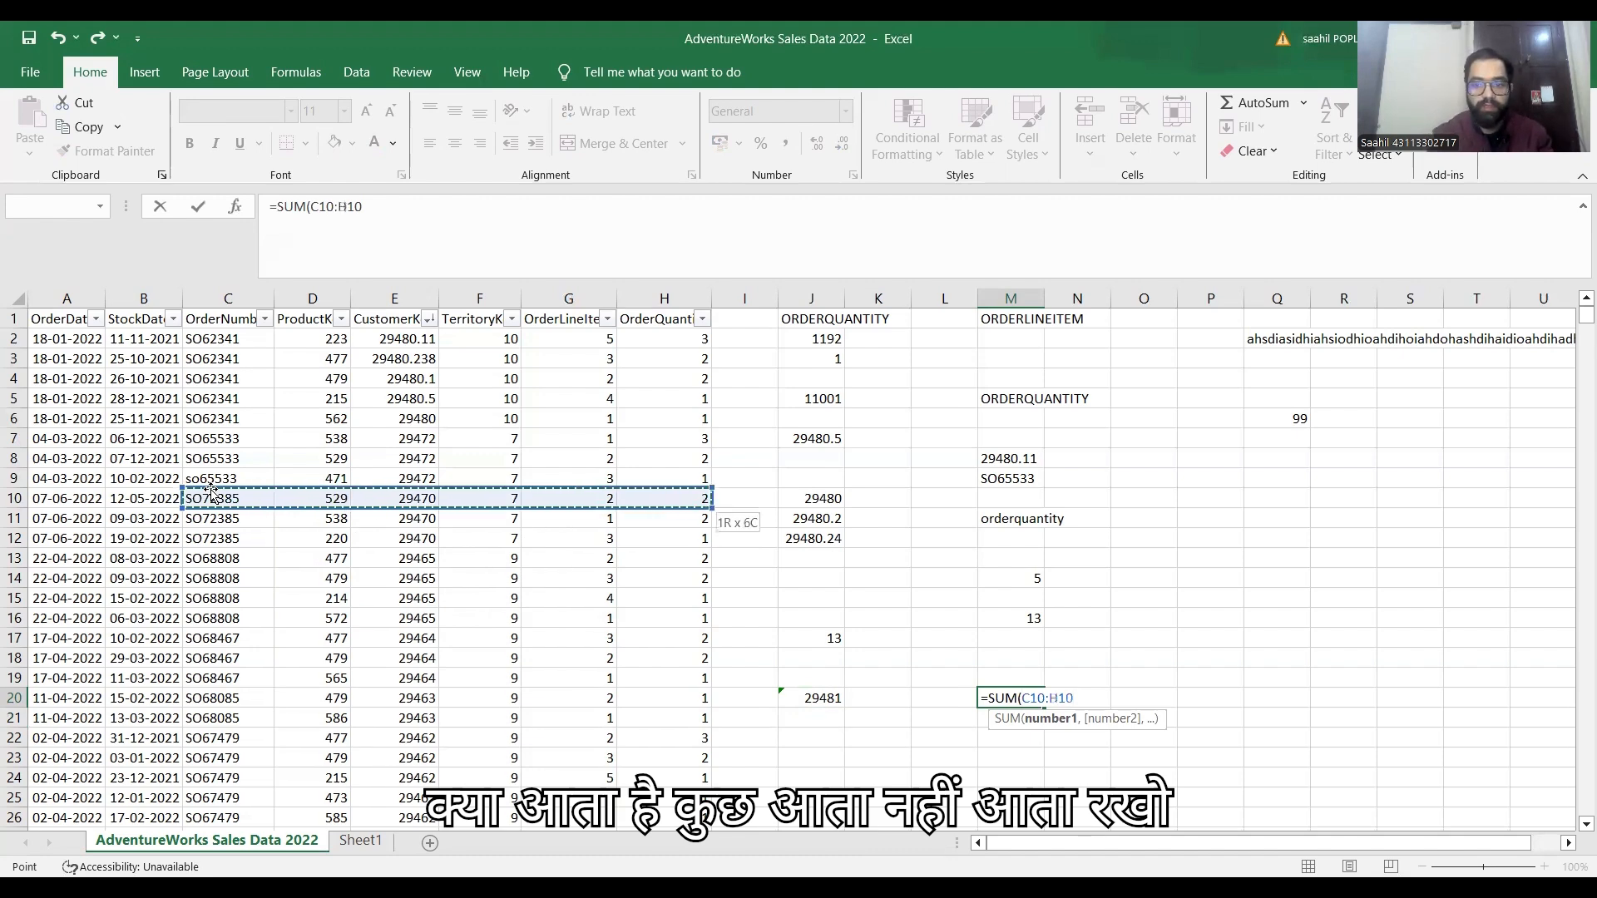
{"action": "key", "text": "ctrl+Return"}
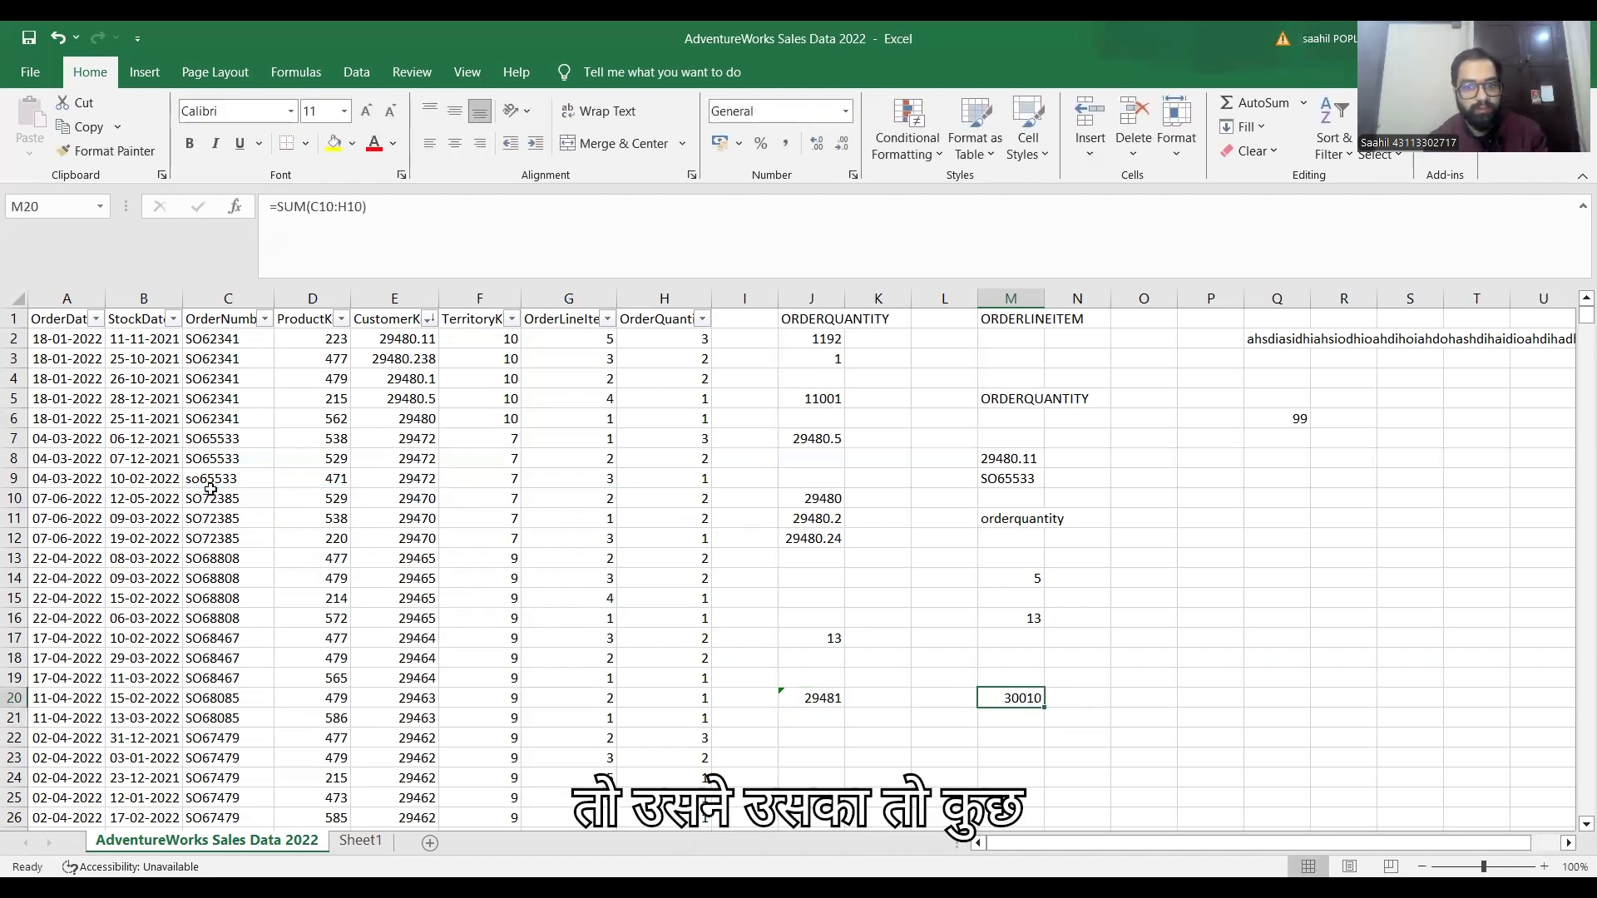
Step: Examine the sum of the numeric cells D9:H9 and the neighbouring text order number in C9
{"action": "key", "text": "Left"}
{"action": "key", "text": "Left"}
{"action": "key", "text": "Left"}
{"action": "key", "text": "Left"}
{"action": "key", "text": "Left"}
{"action": "key", "text": "Left"}
{"action": "key", "text": "Left"}
{"action": "key", "text": "Left"}
{"action": "key", "text": "Left"}
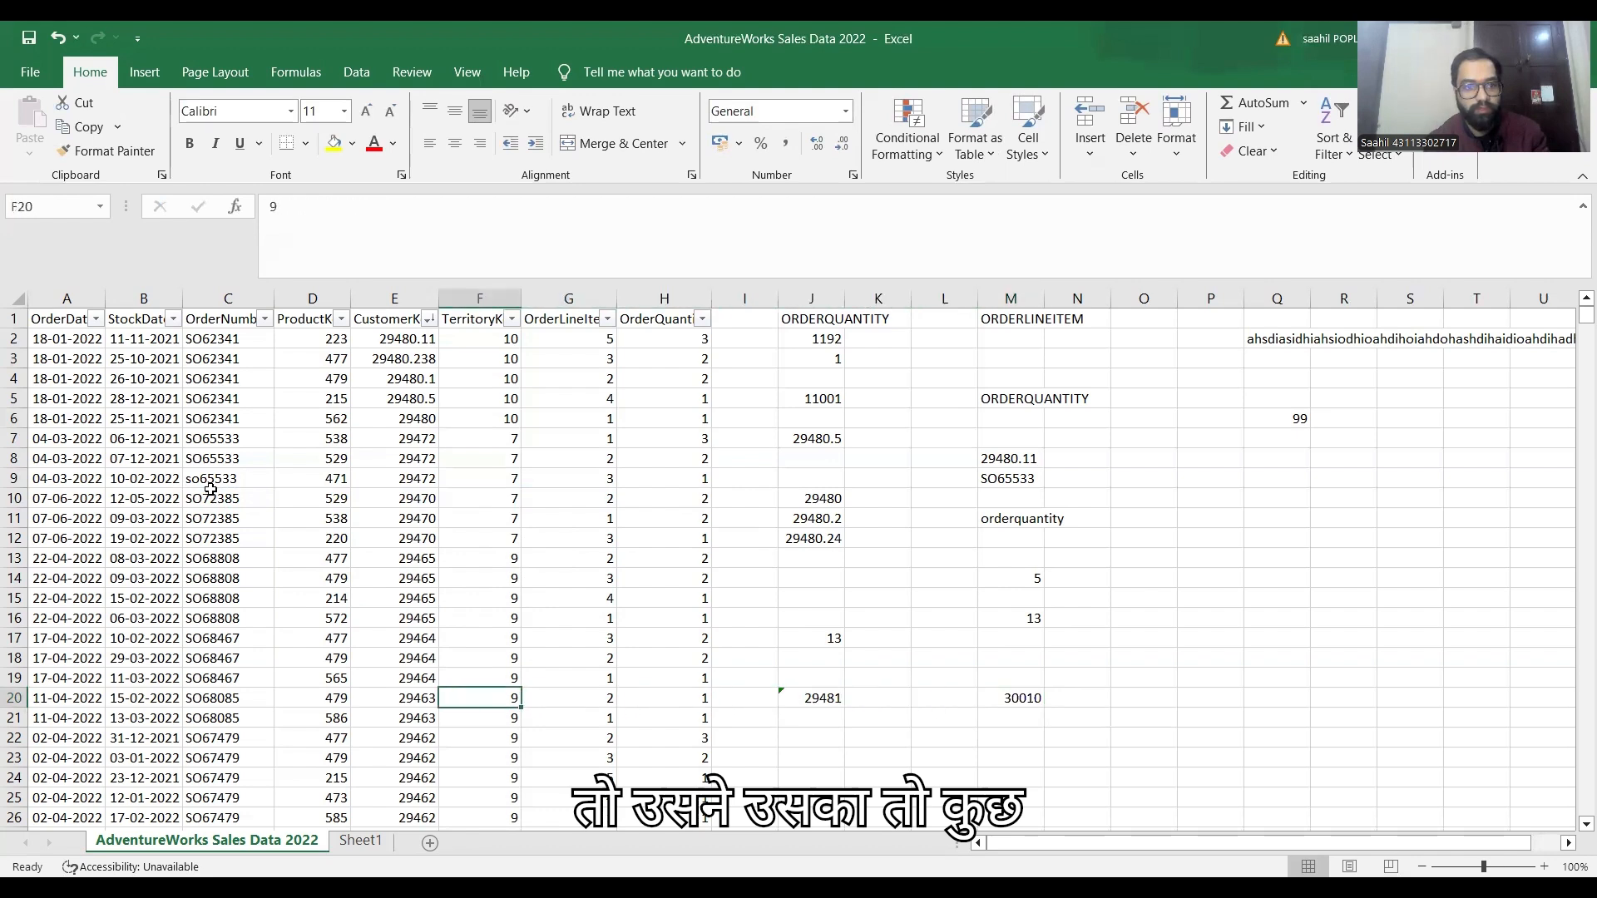
{"action": "key", "text": "Up"}
{"action": "key", "text": "Up"}
{"action": "key", "text": "Up"}
{"action": "key", "text": "Up"}
{"action": "key", "text": "Up"}
{"action": "key", "text": "Up"}
{"action": "key", "text": "Up"}
{"action": "key", "text": "Up"}
{"action": "key", "text": "Up"}
{"action": "key", "text": "Up"}
{"action": "key", "text": "Up"}
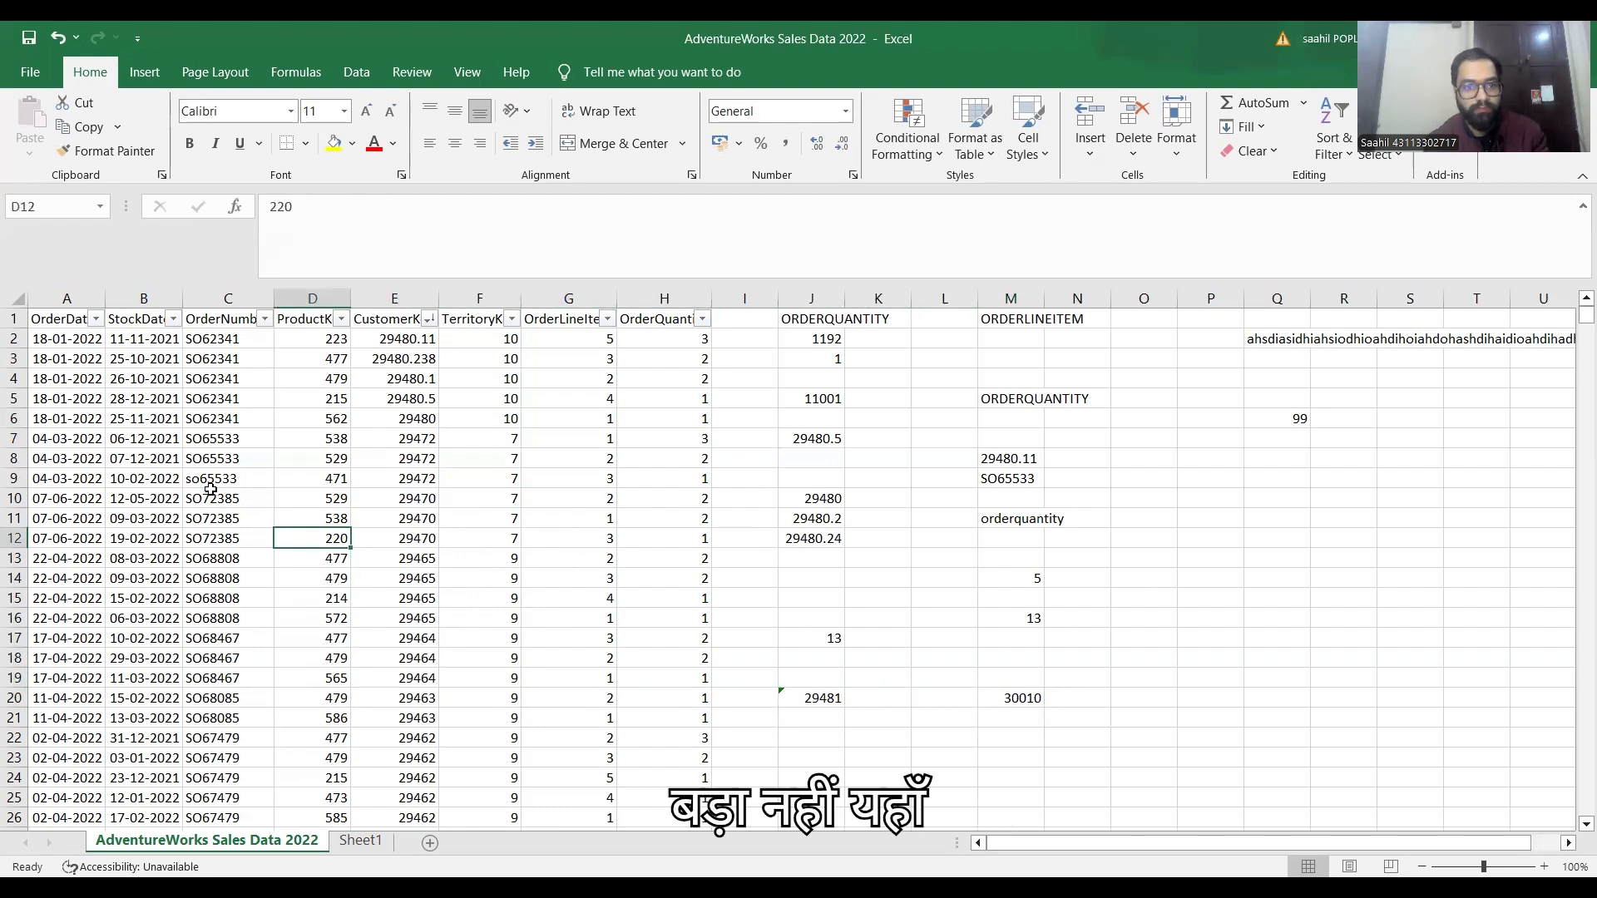
{"action": "key", "text": "shift+Right"}
{"action": "key", "text": "shift+Right"}
{"action": "key", "text": "shift+Right"}
{"action": "key", "text": "shift+Right"}
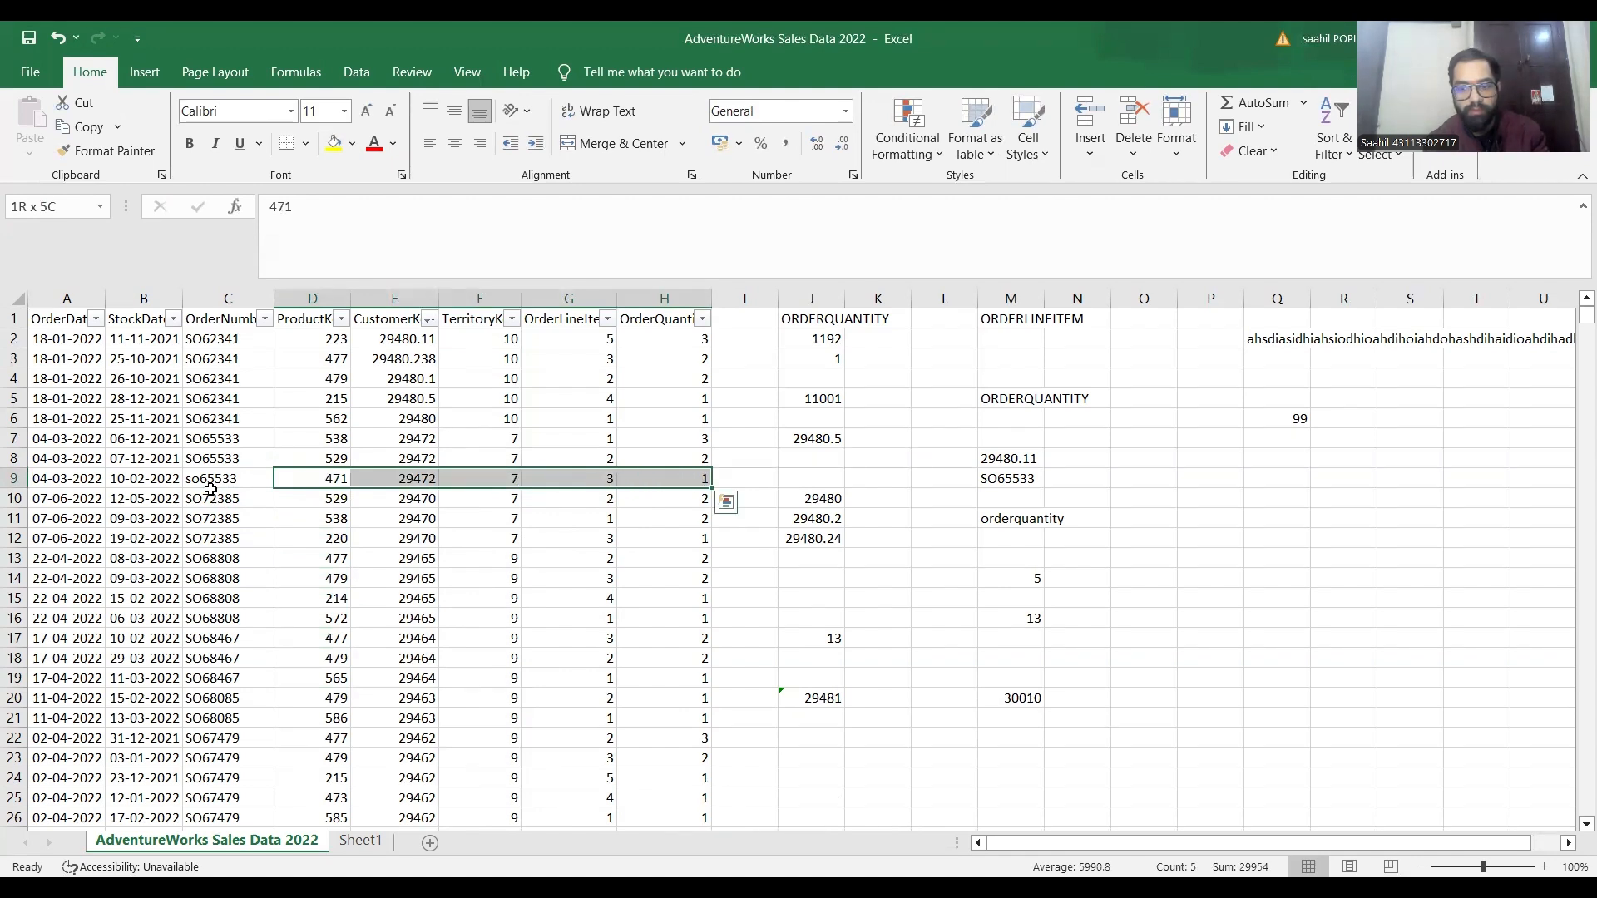
{"action": "key", "text": "Left"}
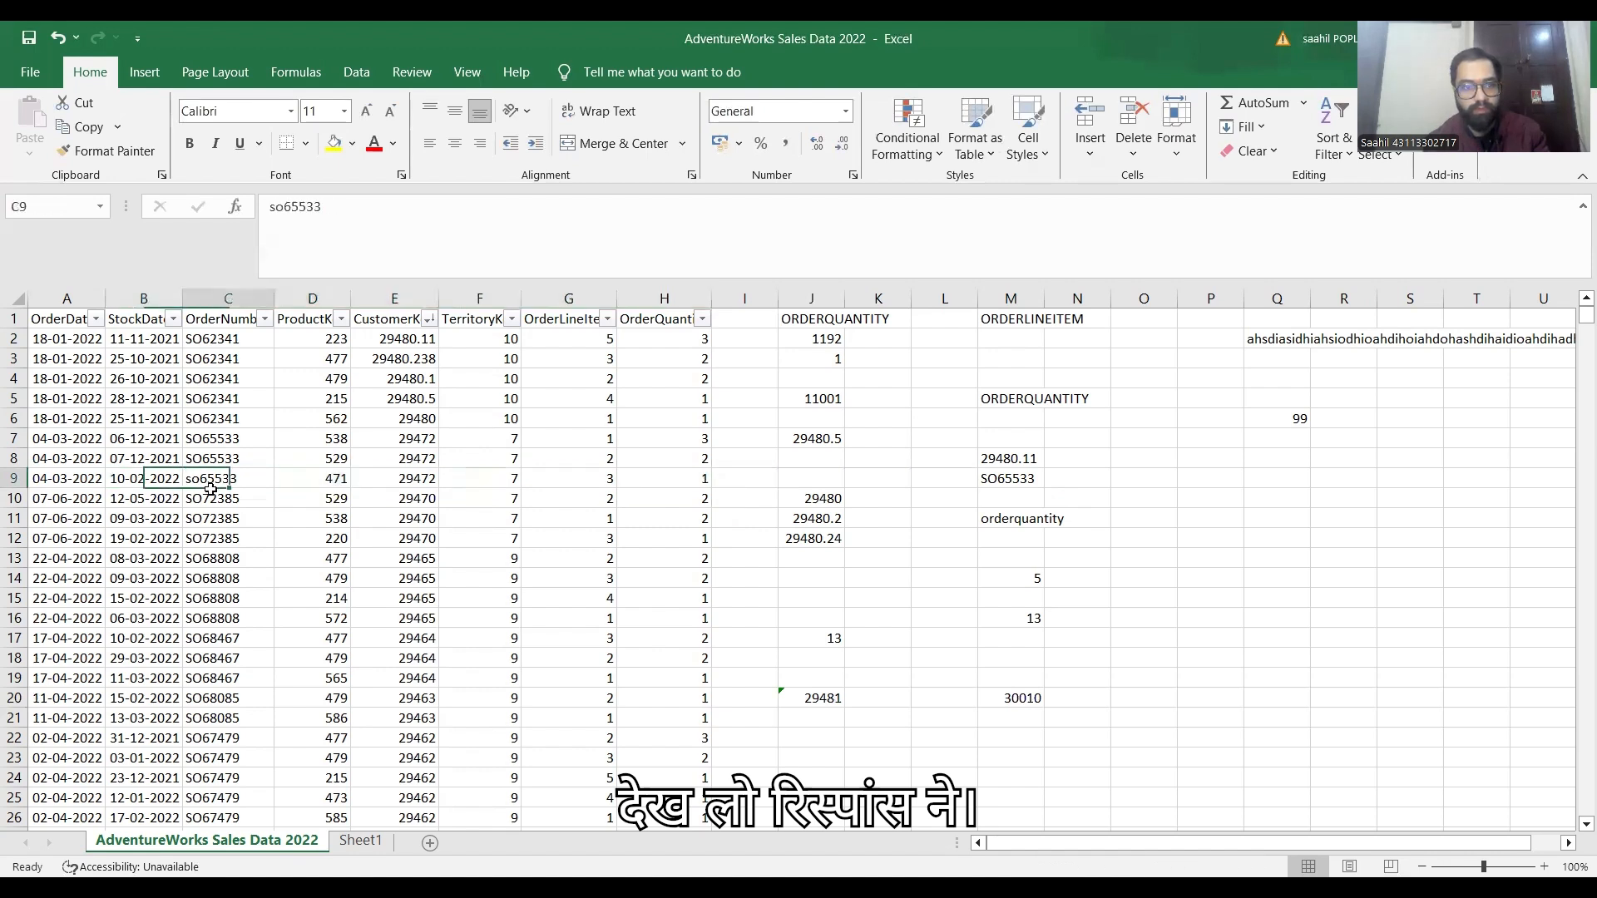
{"action": "key", "text": "Left"}
{"action": "key", "text": "Right"}
{"action": "key", "text": "Right"}
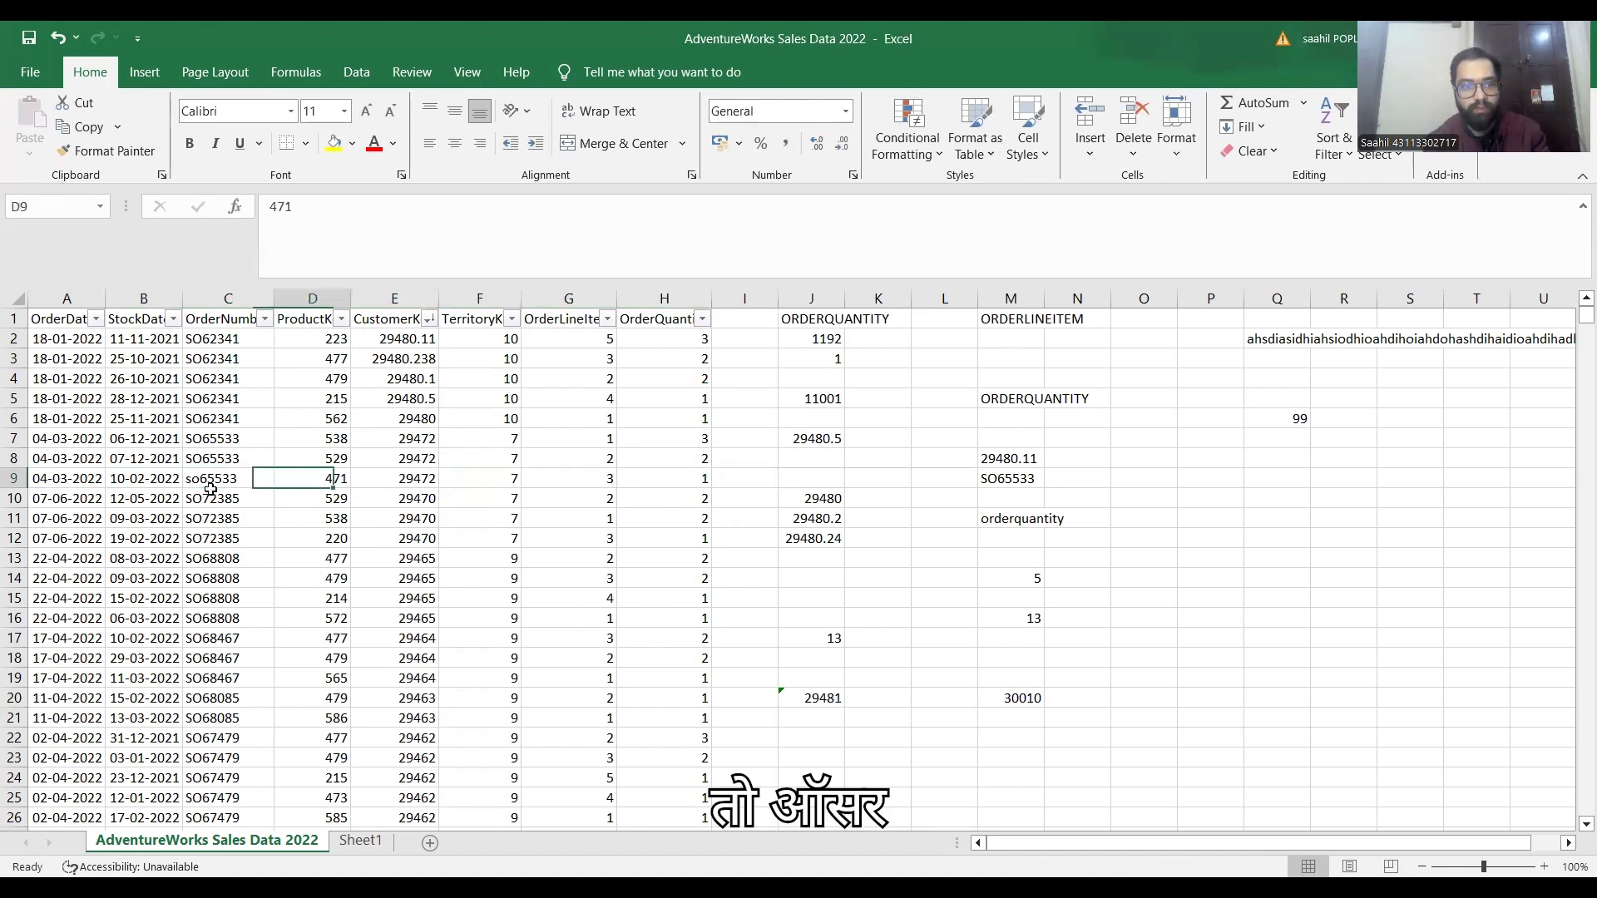
{"action": "key", "text": "Left"}
{"action": "key", "text": "Right"}
{"action": "key", "text": "Left"}
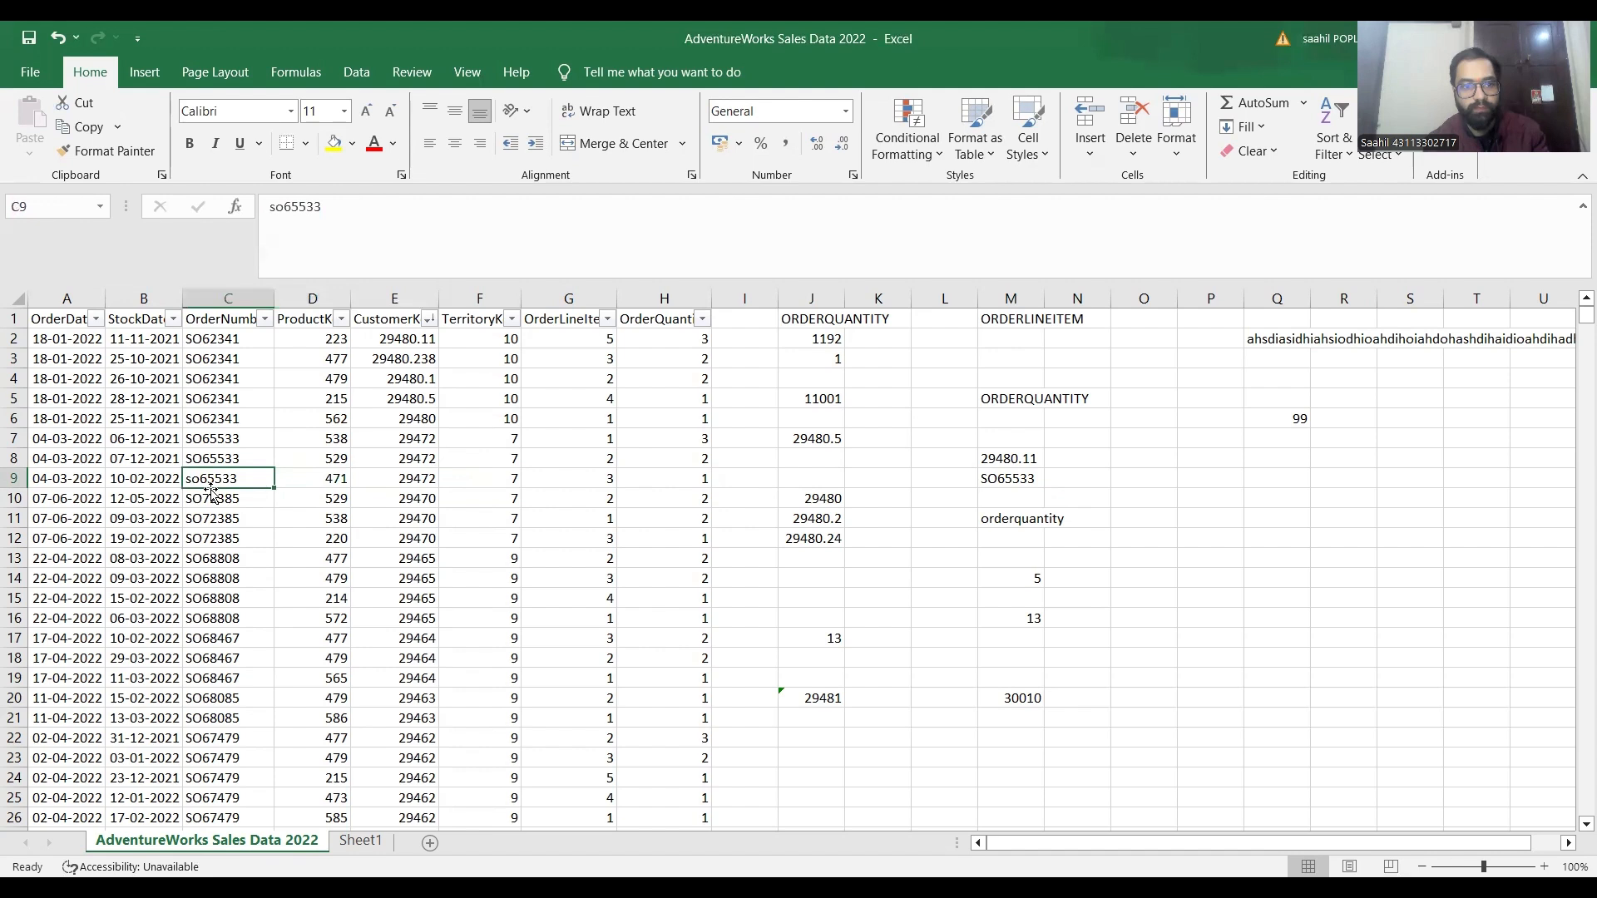
Step: Check the sum of the numeric cells D9:H9 and enter 29954 in cell N20
{"action": "key", "text": "Right"}
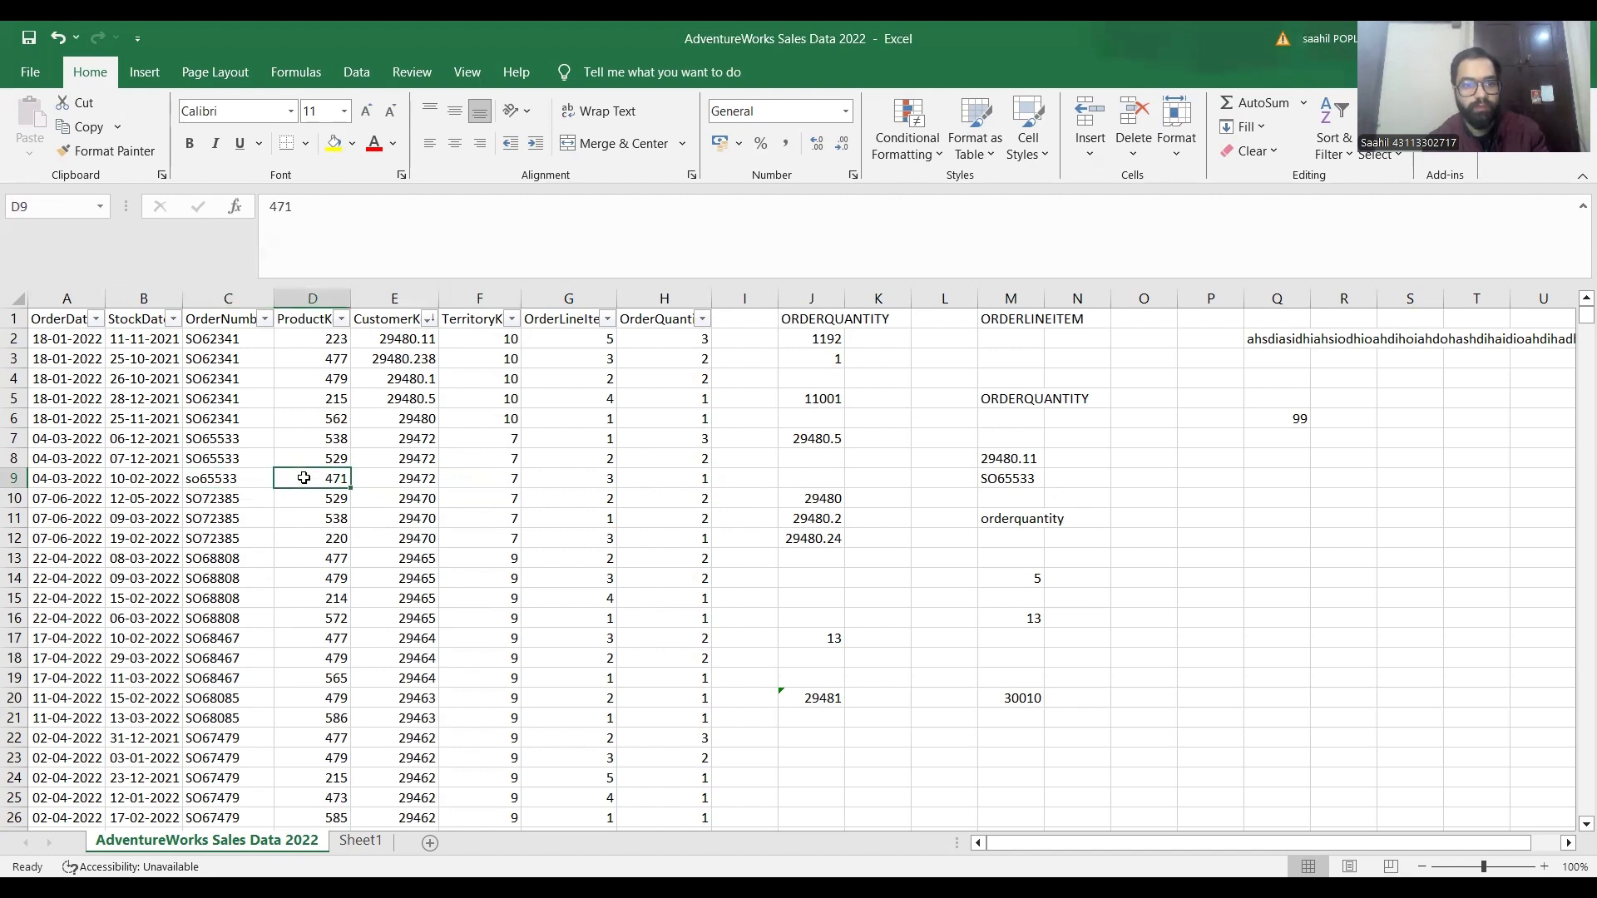
{"action": "key", "text": "shift+Right"}
{"action": "key", "text": "shift+Right"}
{"action": "key", "text": "shift+Right"}
{"action": "key", "text": "shift+Right"}
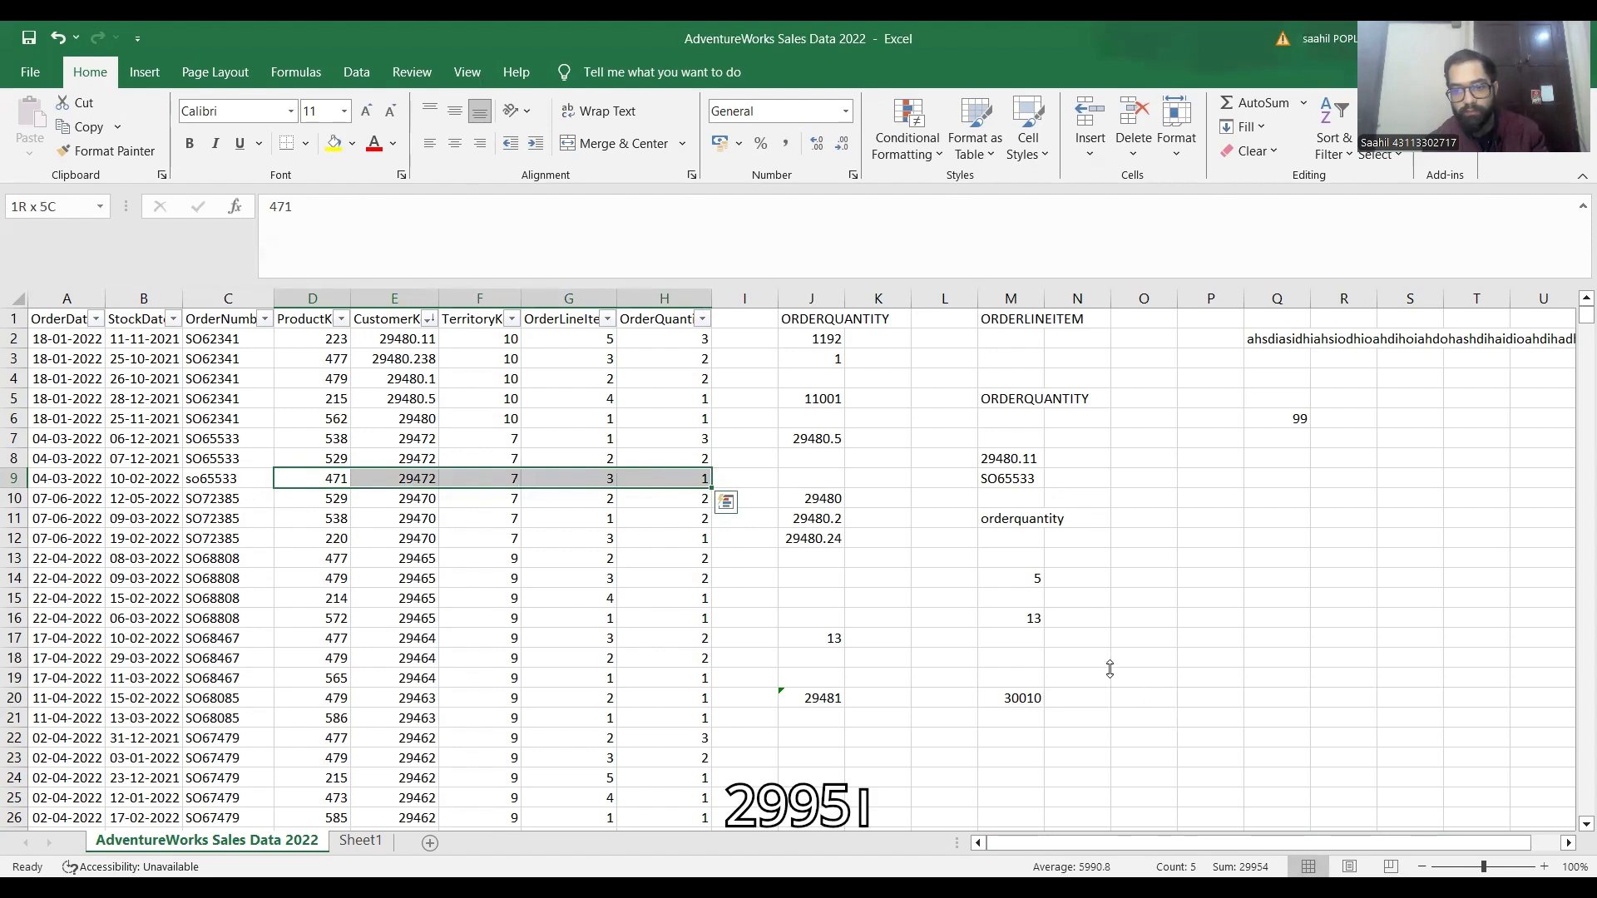
{"action": "left_click", "coordinate": [1086, 700]}
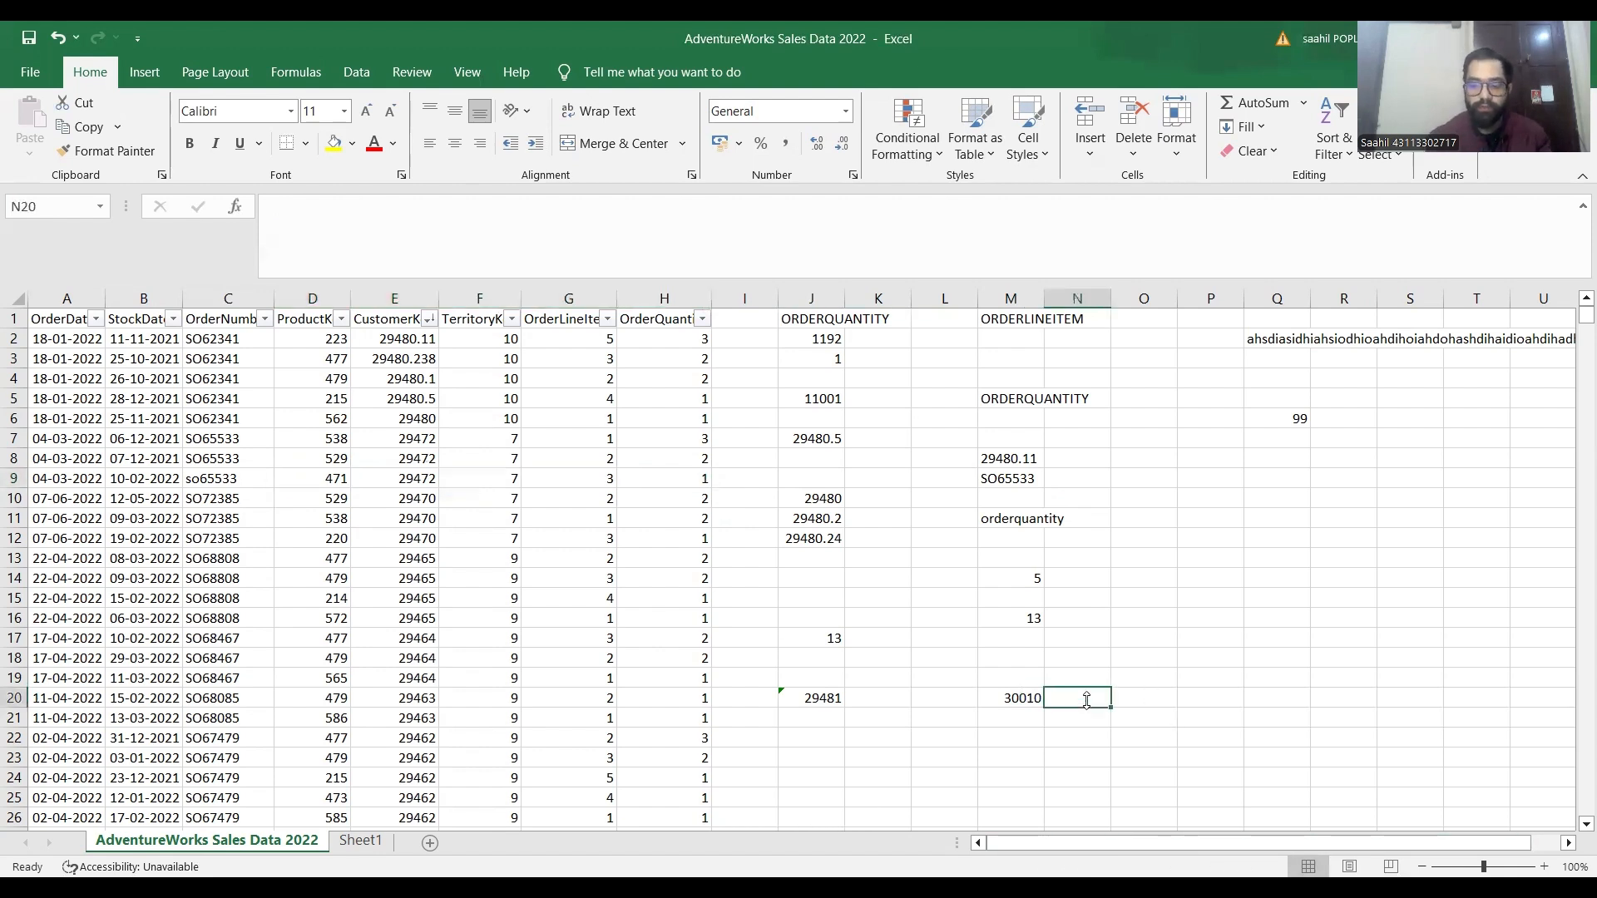
{"action": "type", "text": "29954"}
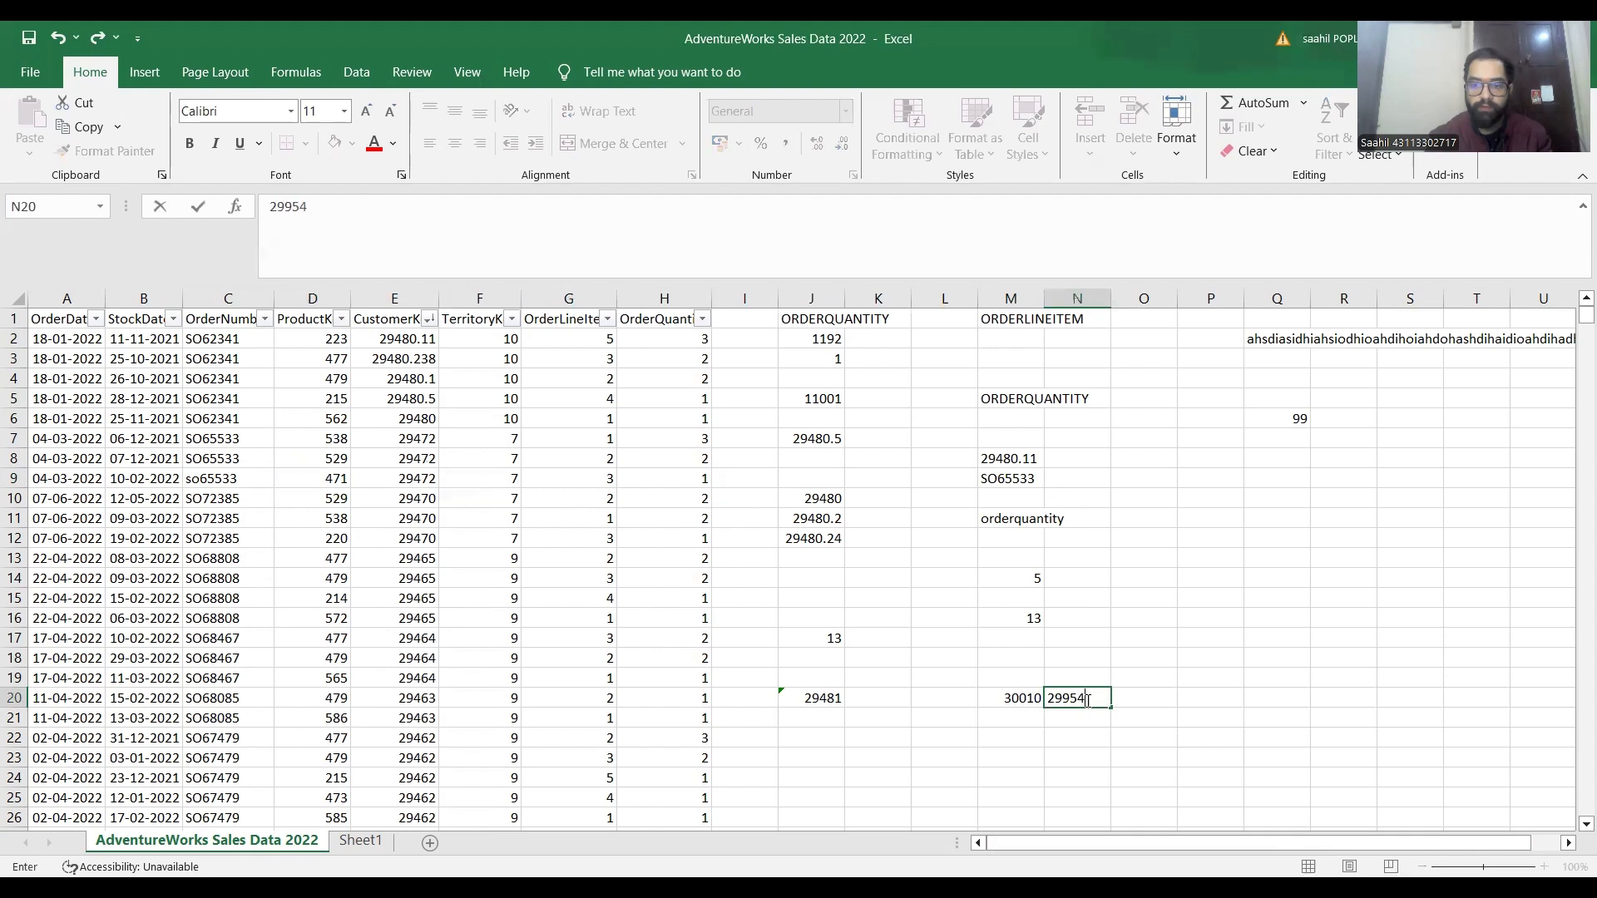
{"action": "key", "text": "Tab"}
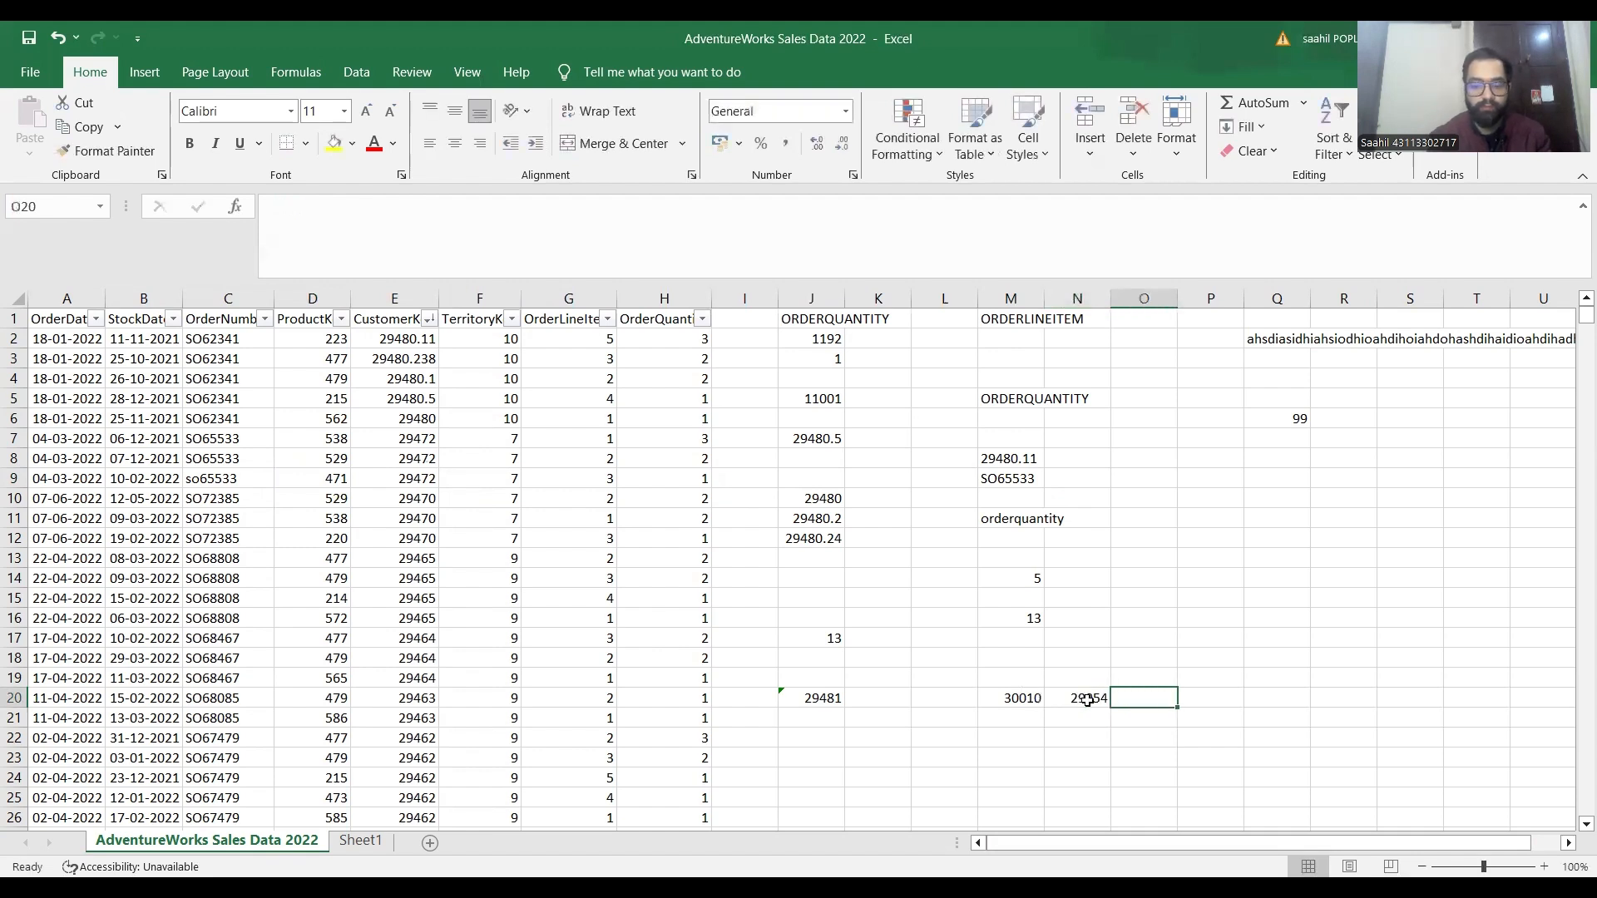
Step: Enter =M20-N20 in cell O20 to calculate the difference between the two totals
{"action": "type", "text": "="}
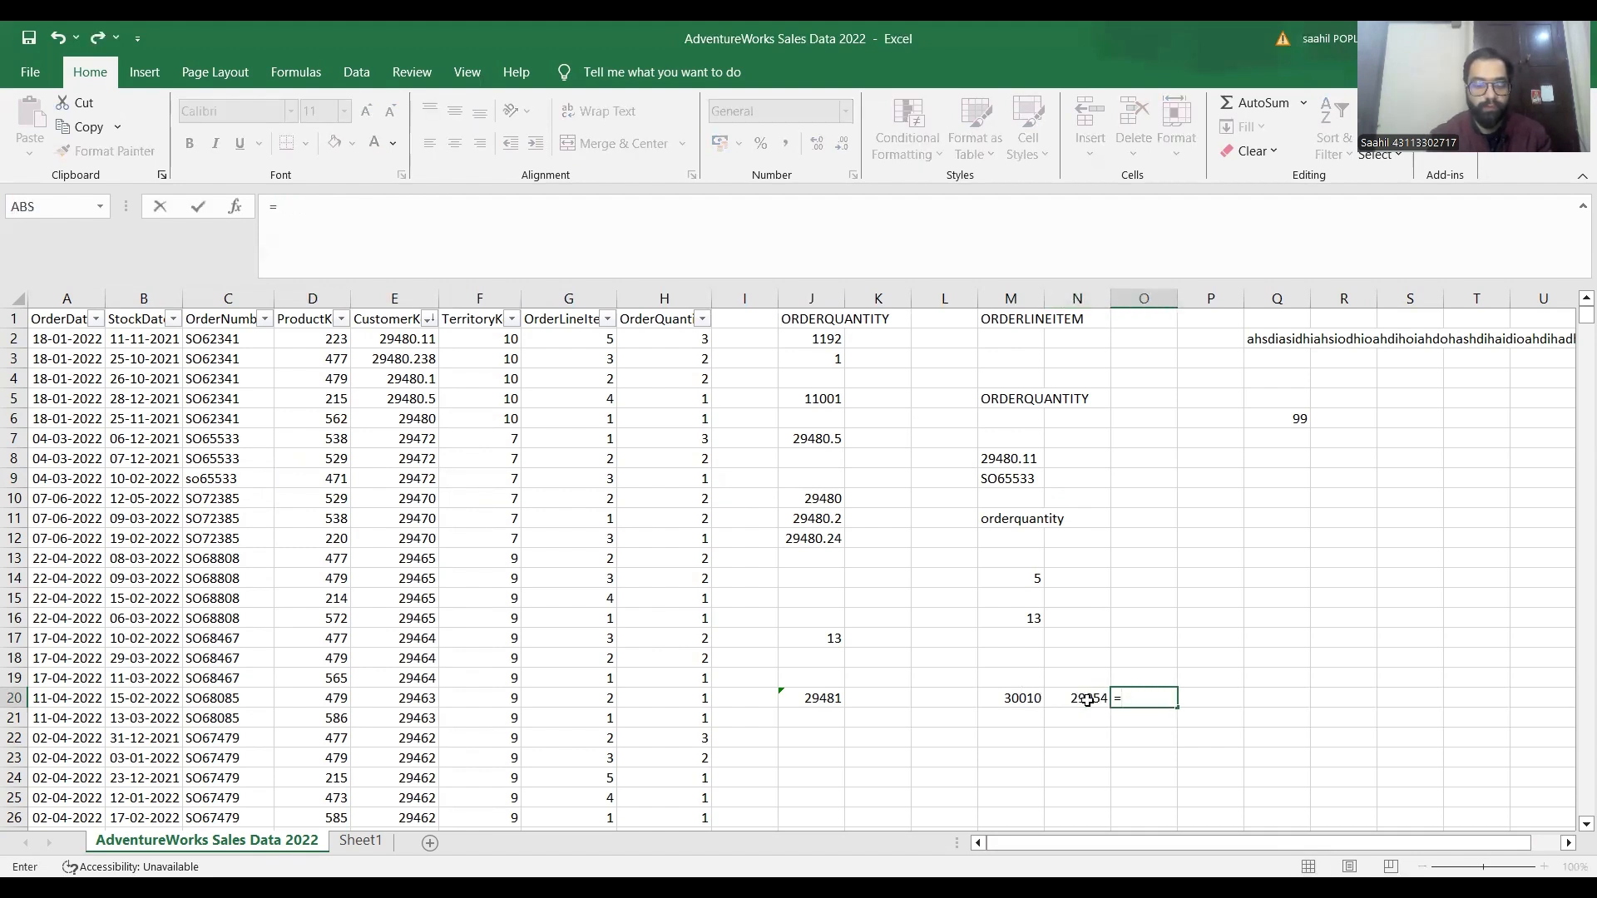
{"action": "left_click", "coordinate": [1025, 700]}
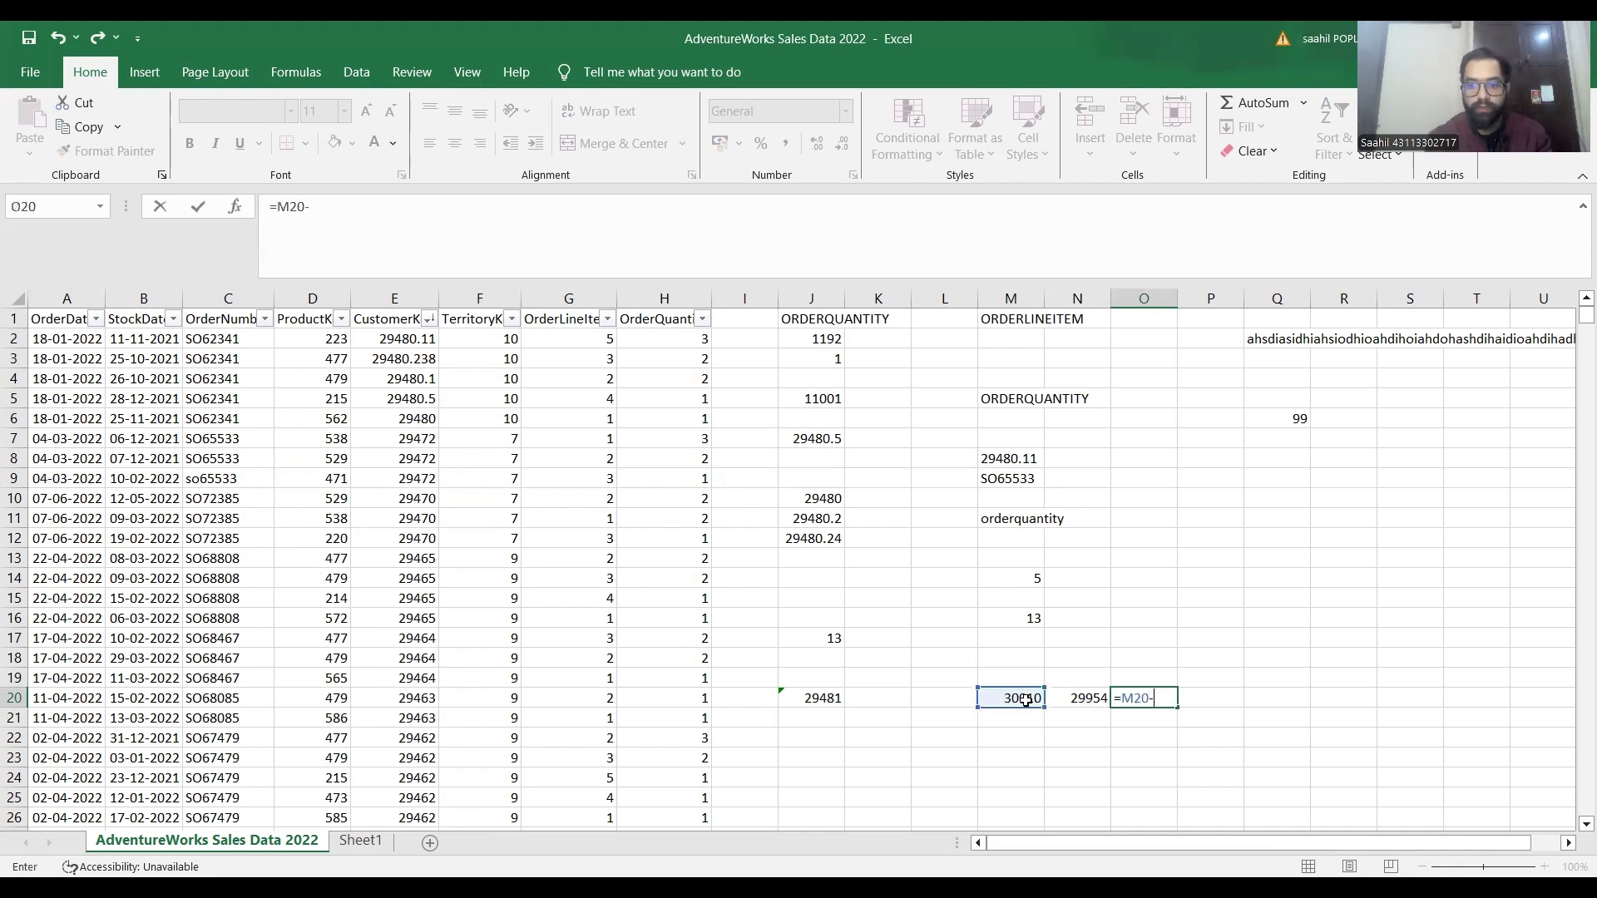
{"action": "type", "text": "-"}
{"action": "left_click", "coordinate": [1089, 697]}
{"action": "key", "text": "Return"}
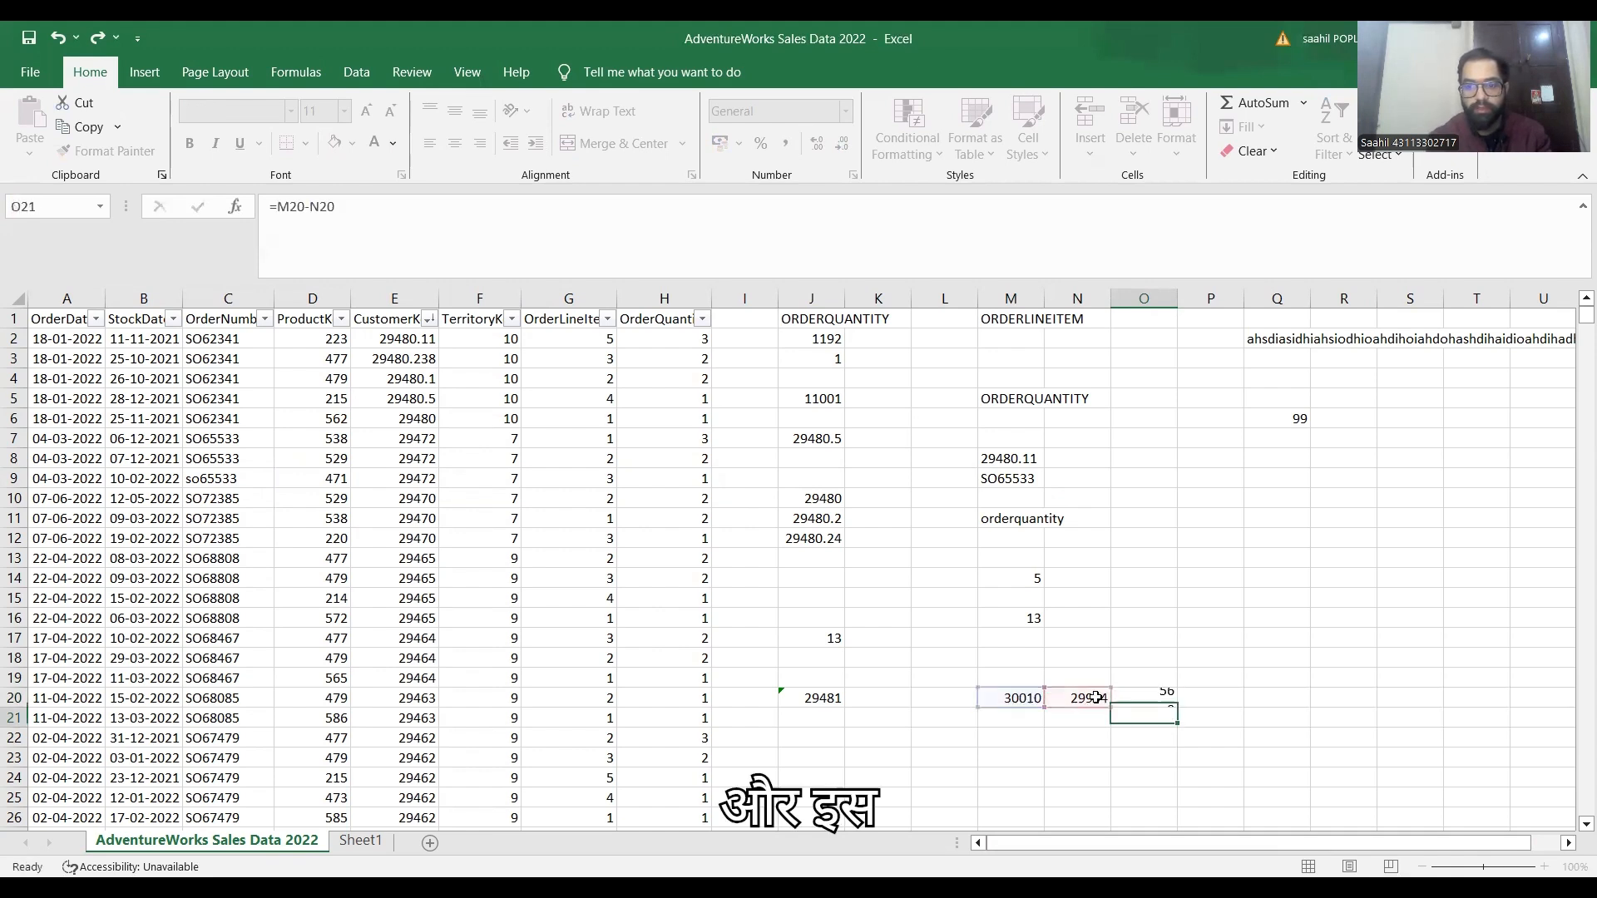
{"action": "key", "text": "Up"}
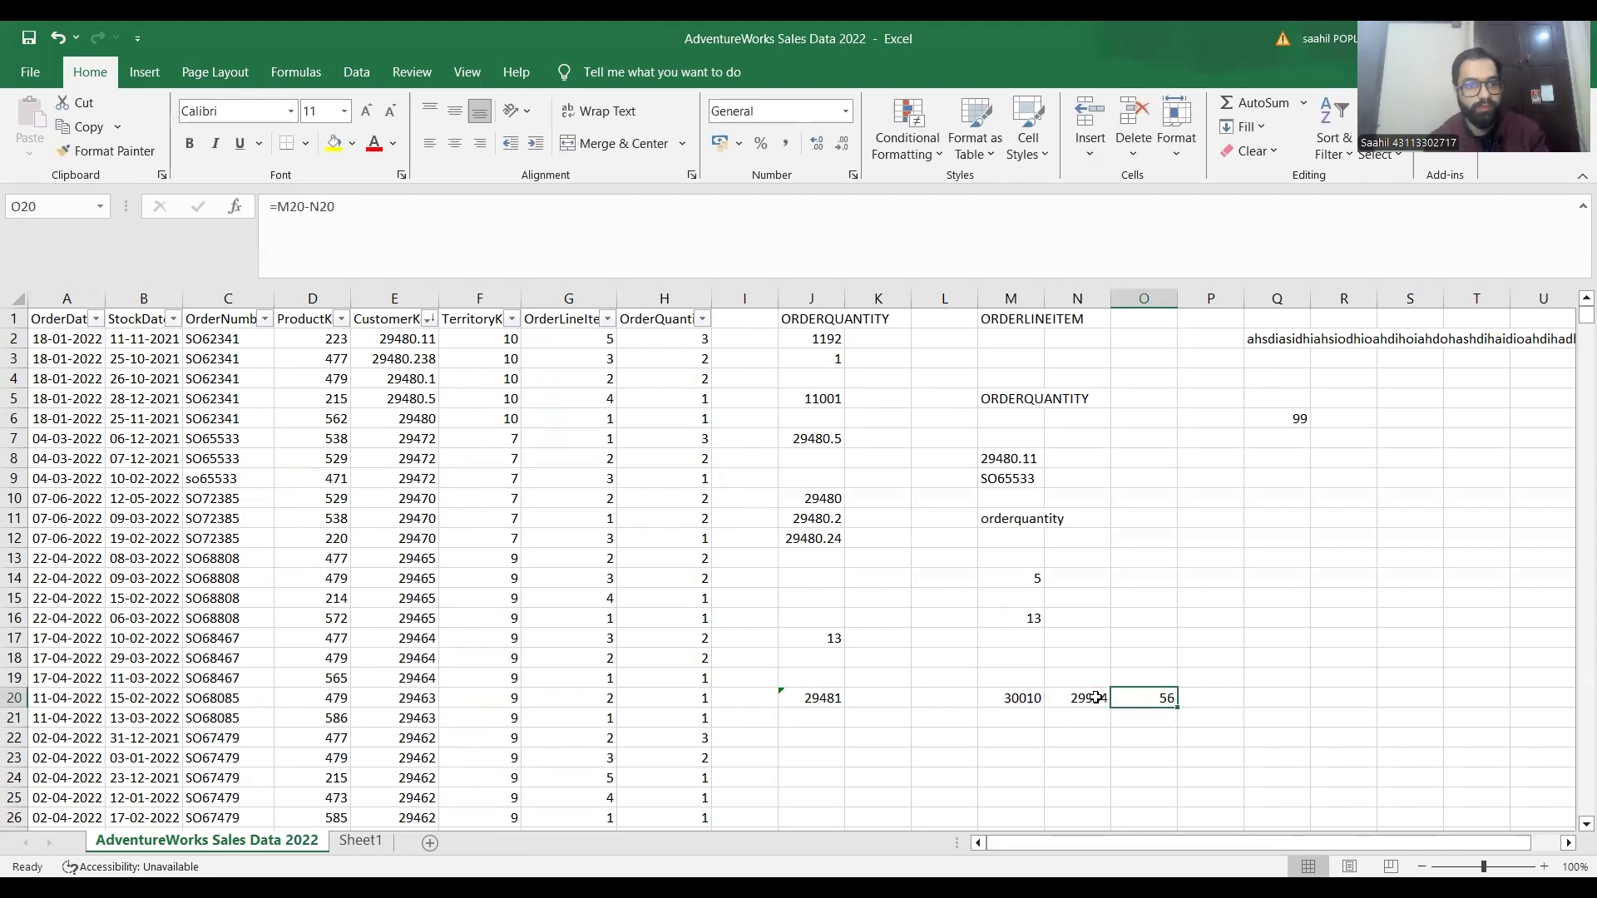
Step: Examine the text order number in cell C9 of the sales data
{"action": "key", "text": "Left"}
{"action": "key", "text": "Left"}
{"action": "key", "text": "Left"}
{"action": "key", "text": "Left"}
{"action": "key", "text": "Left"}
{"action": "key", "text": "Left"}
{"action": "key", "text": "Left"}
{"action": "key", "text": "Left"}
{"action": "key", "text": "Left"}
{"action": "key", "text": "Left"}
{"action": "key", "text": "Left"}
{"action": "key", "text": "Left"}
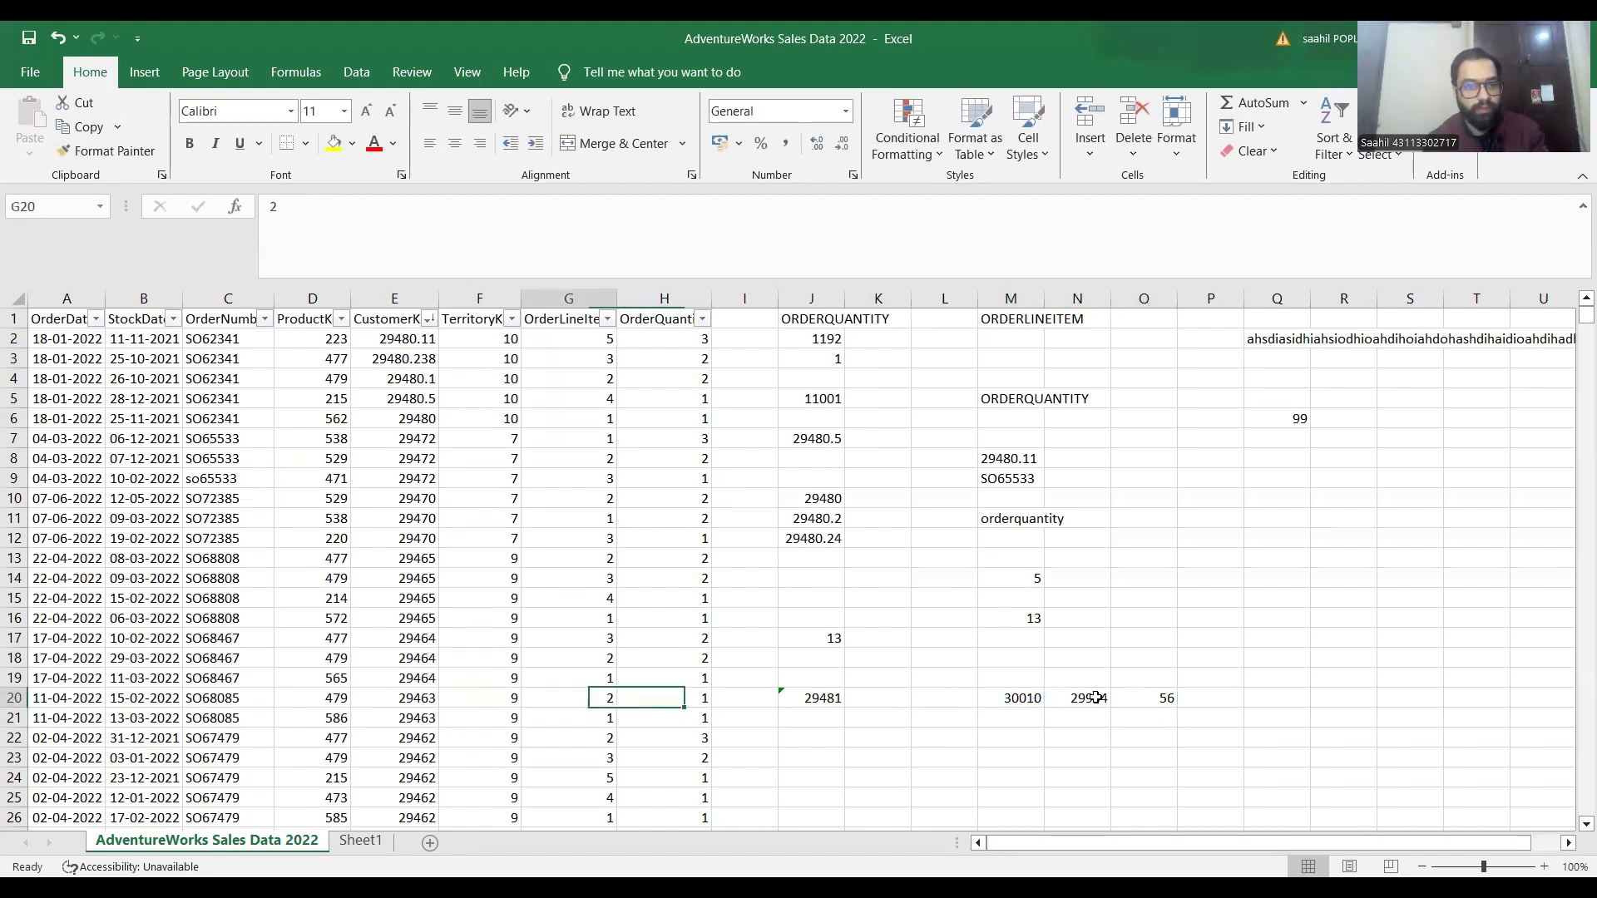
{"action": "key", "text": "Up"}
{"action": "key", "text": "Up"}
{"action": "key", "text": "Up"}
{"action": "key", "text": "Up"}
{"action": "key", "text": "Up"}
{"action": "key", "text": "Up"}
{"action": "key", "text": "Up"}
{"action": "key", "text": "Up"}
{"action": "key", "text": "Up"}
{"action": "key", "text": "Up"}
{"action": "key", "text": "Up"}
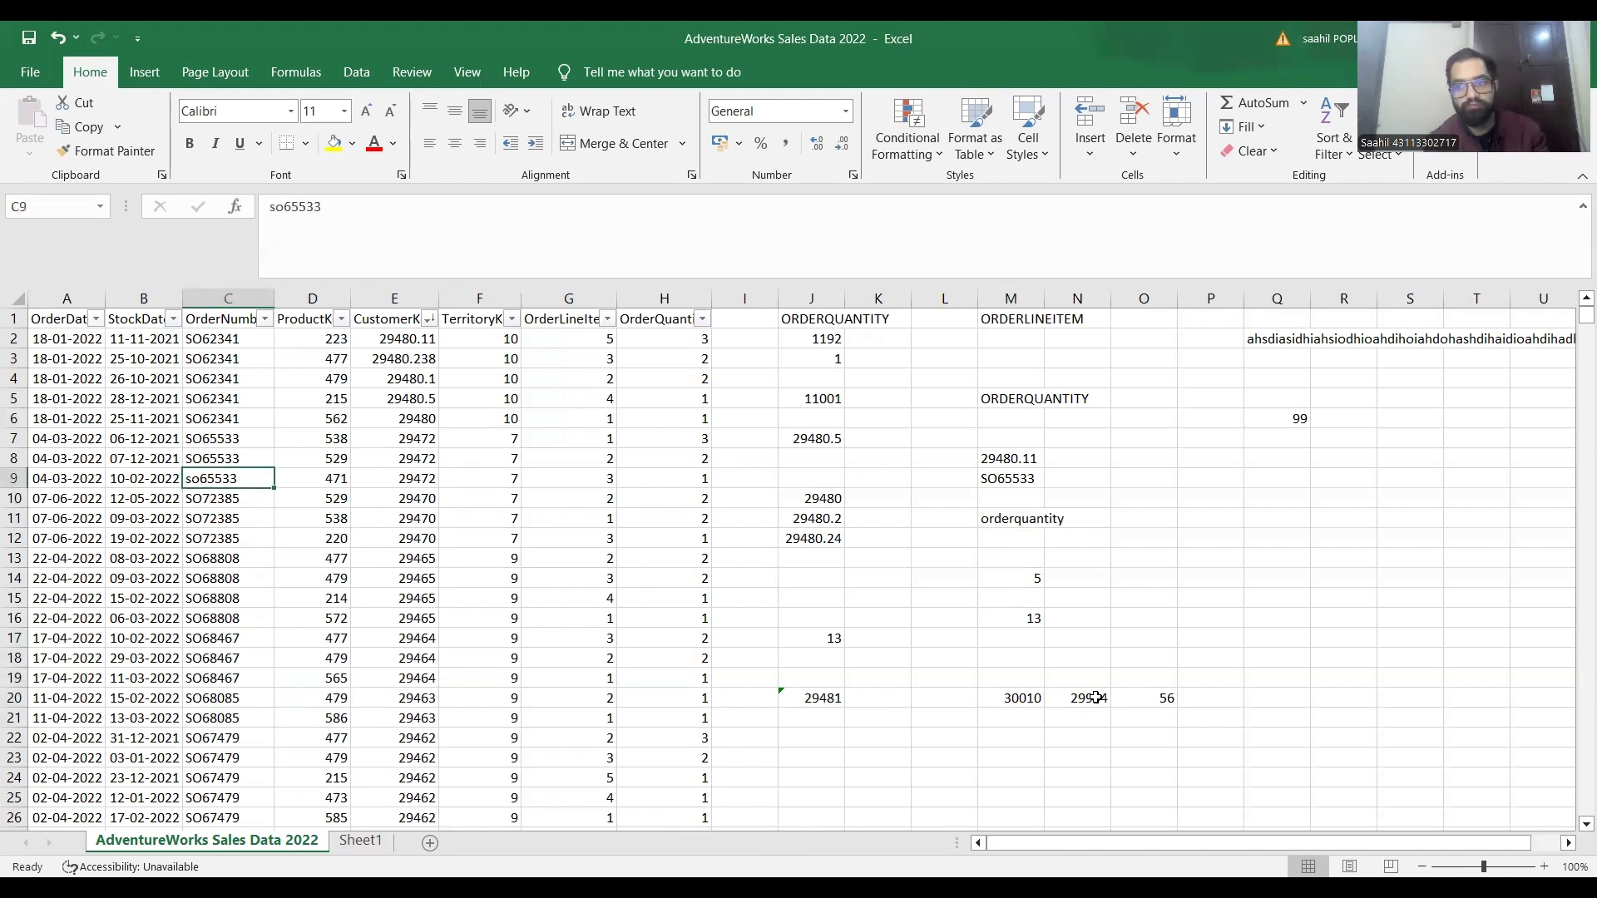
Step: Enter =SUM(D11:H11) in cell O12 to total the row 11 values from the product key to the order quantity
{"action": "left_click", "coordinate": [1099, 602]}
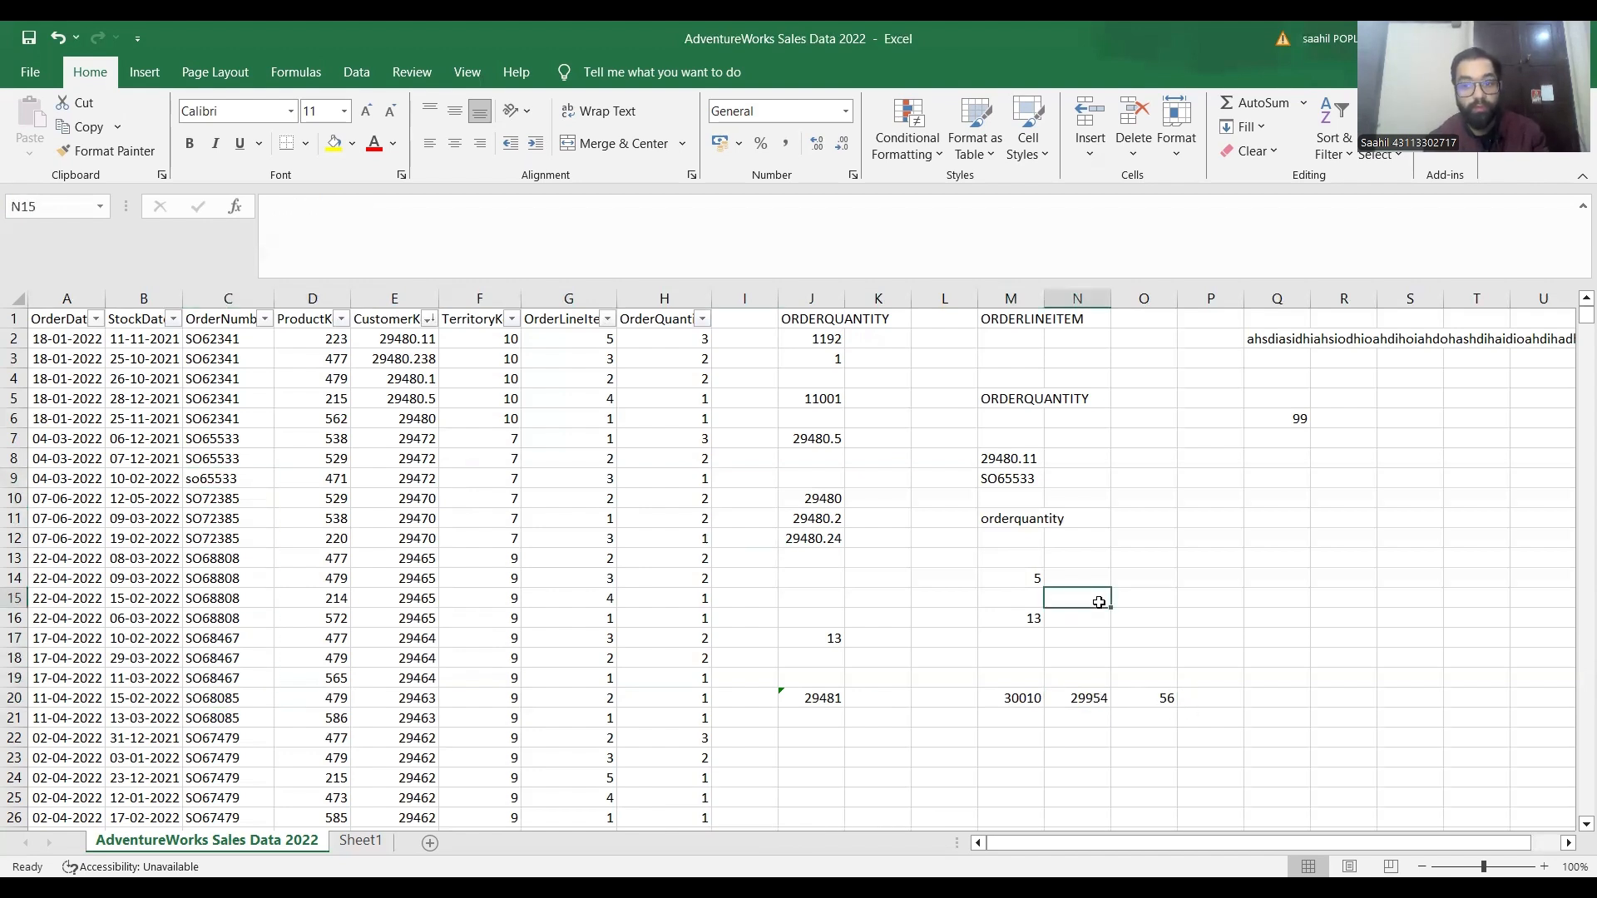
{"action": "left_click", "coordinate": [1162, 541]}
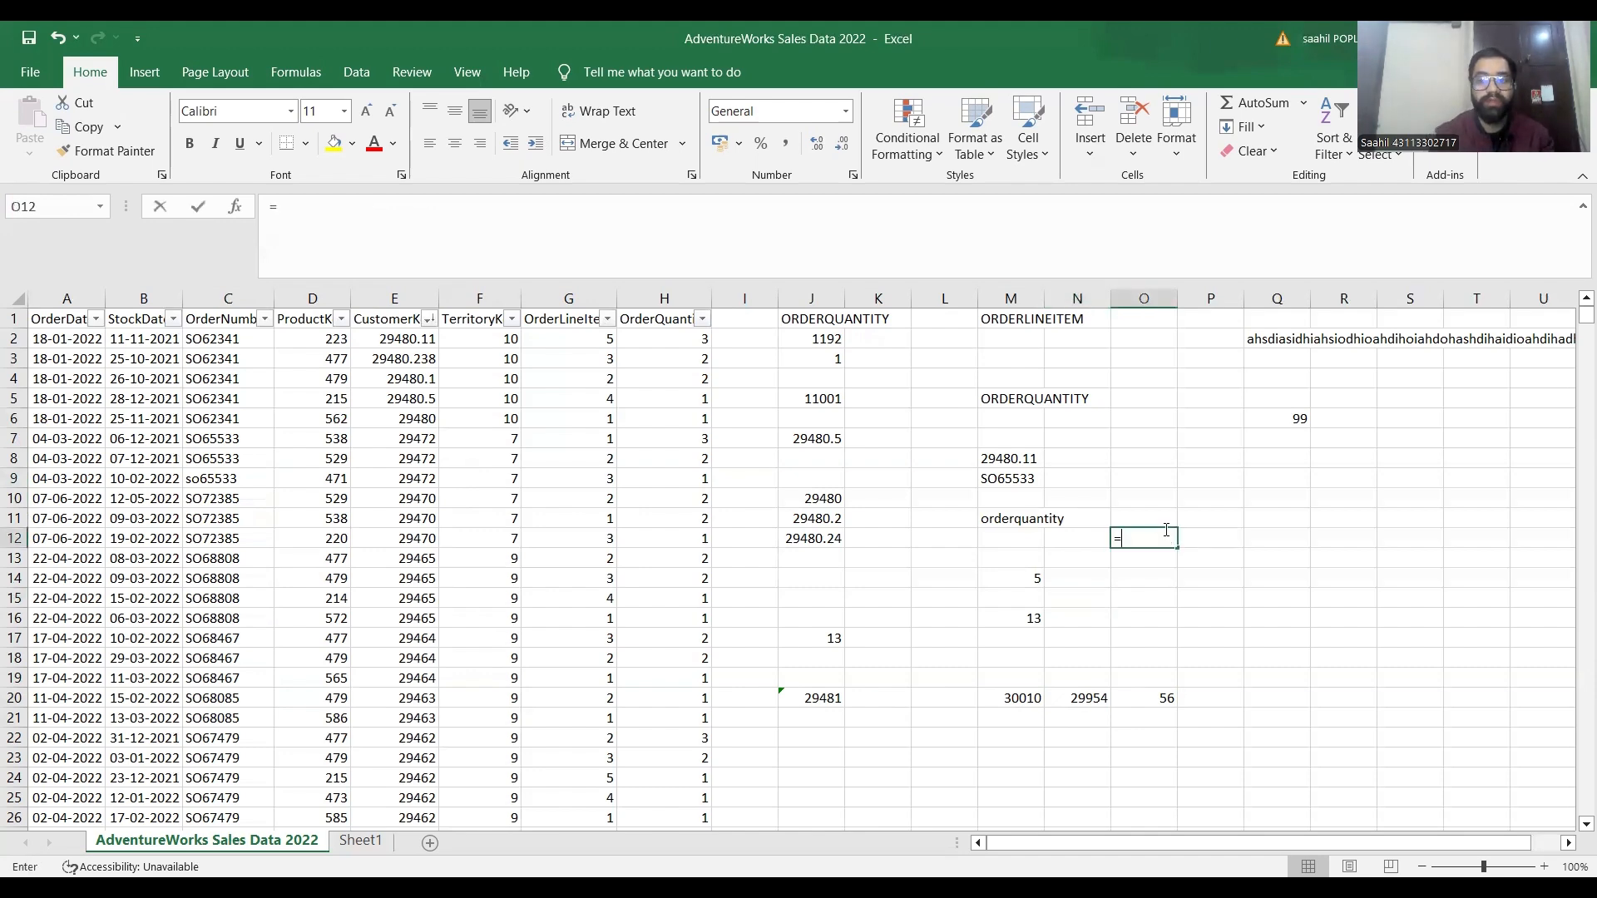
{"action": "type", "text": "="}
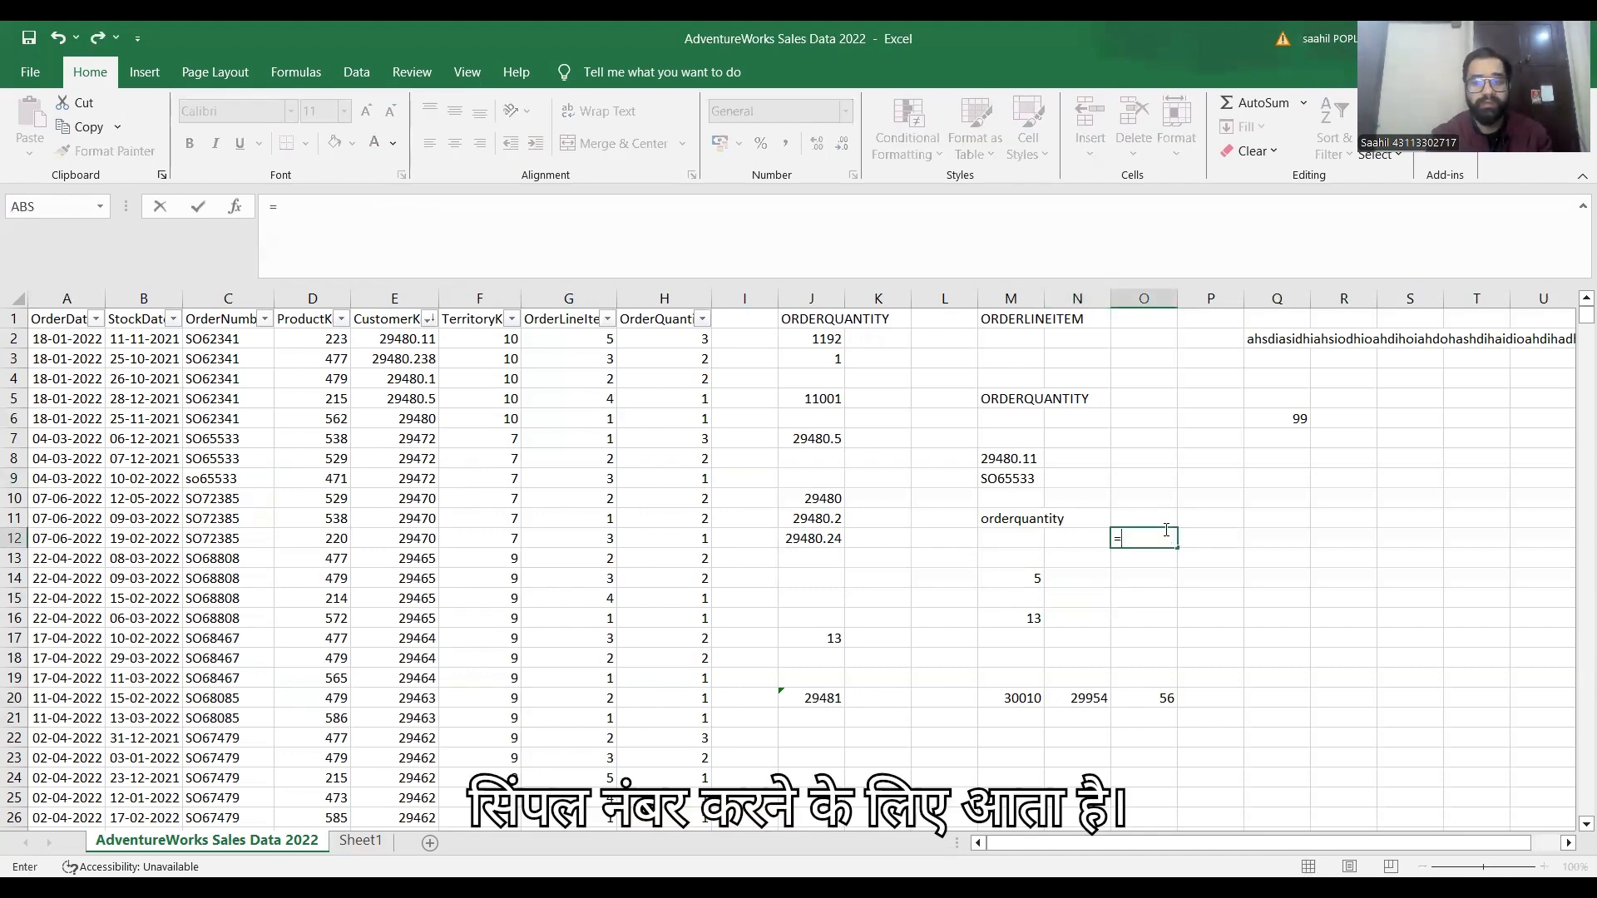
{"action": "type", "text": "SUM("}
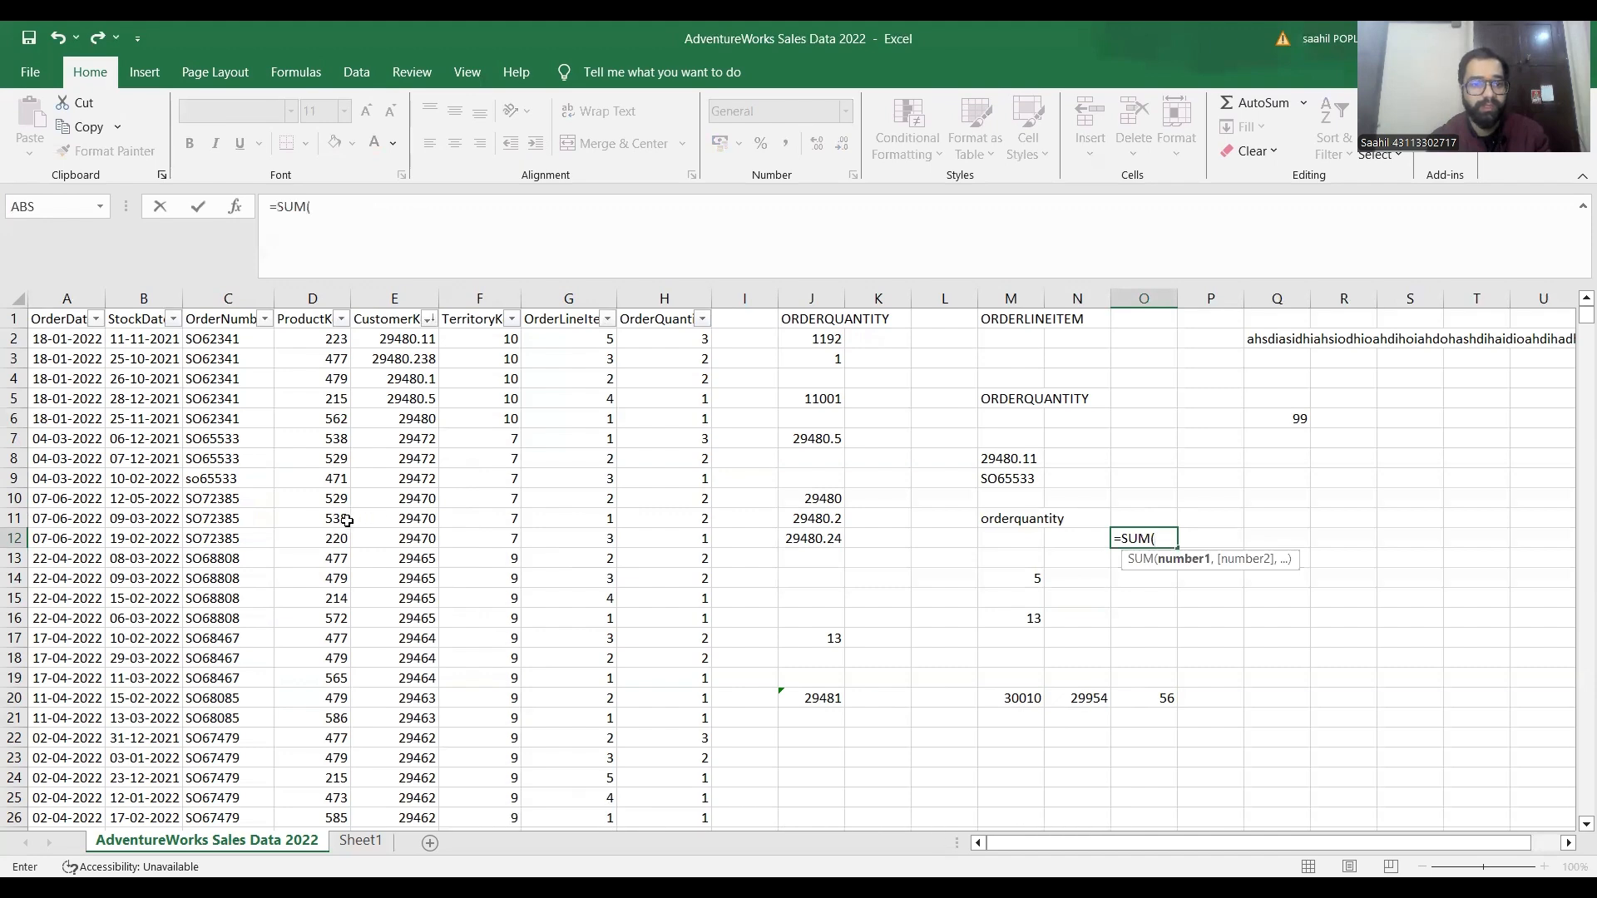
{"action": "left_click_drag", "start_coordinate": [332, 519], "coordinate": [347, 520]}
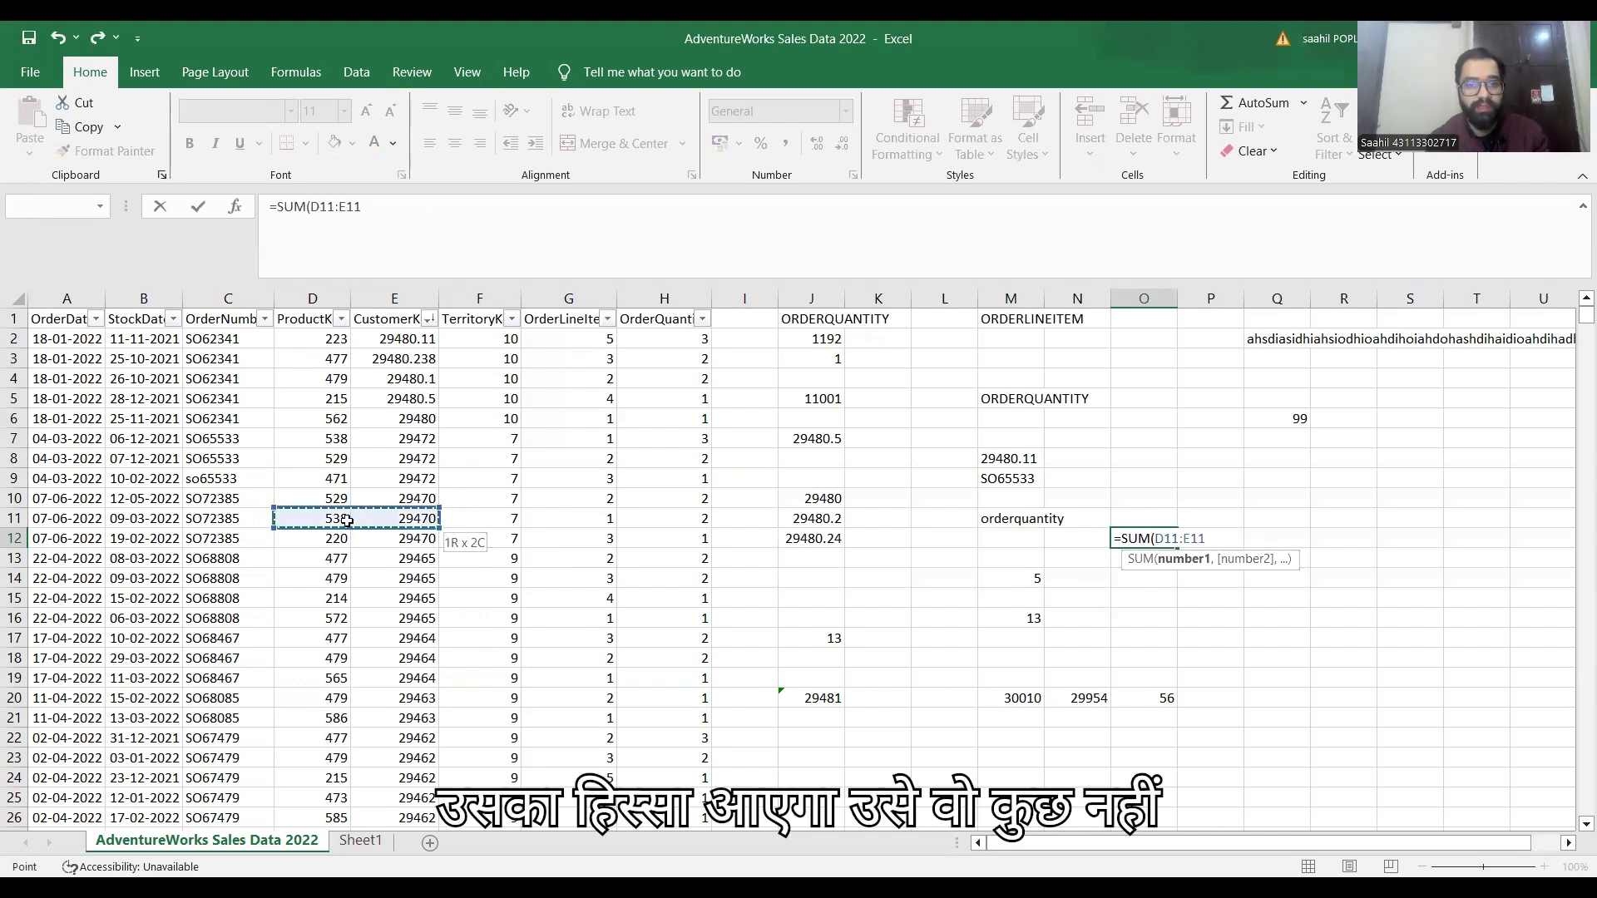
{"action": "key", "text": "shift+Right"}
{"action": "key", "text": "shift+Right"}
{"action": "key", "text": "shift+Right"}
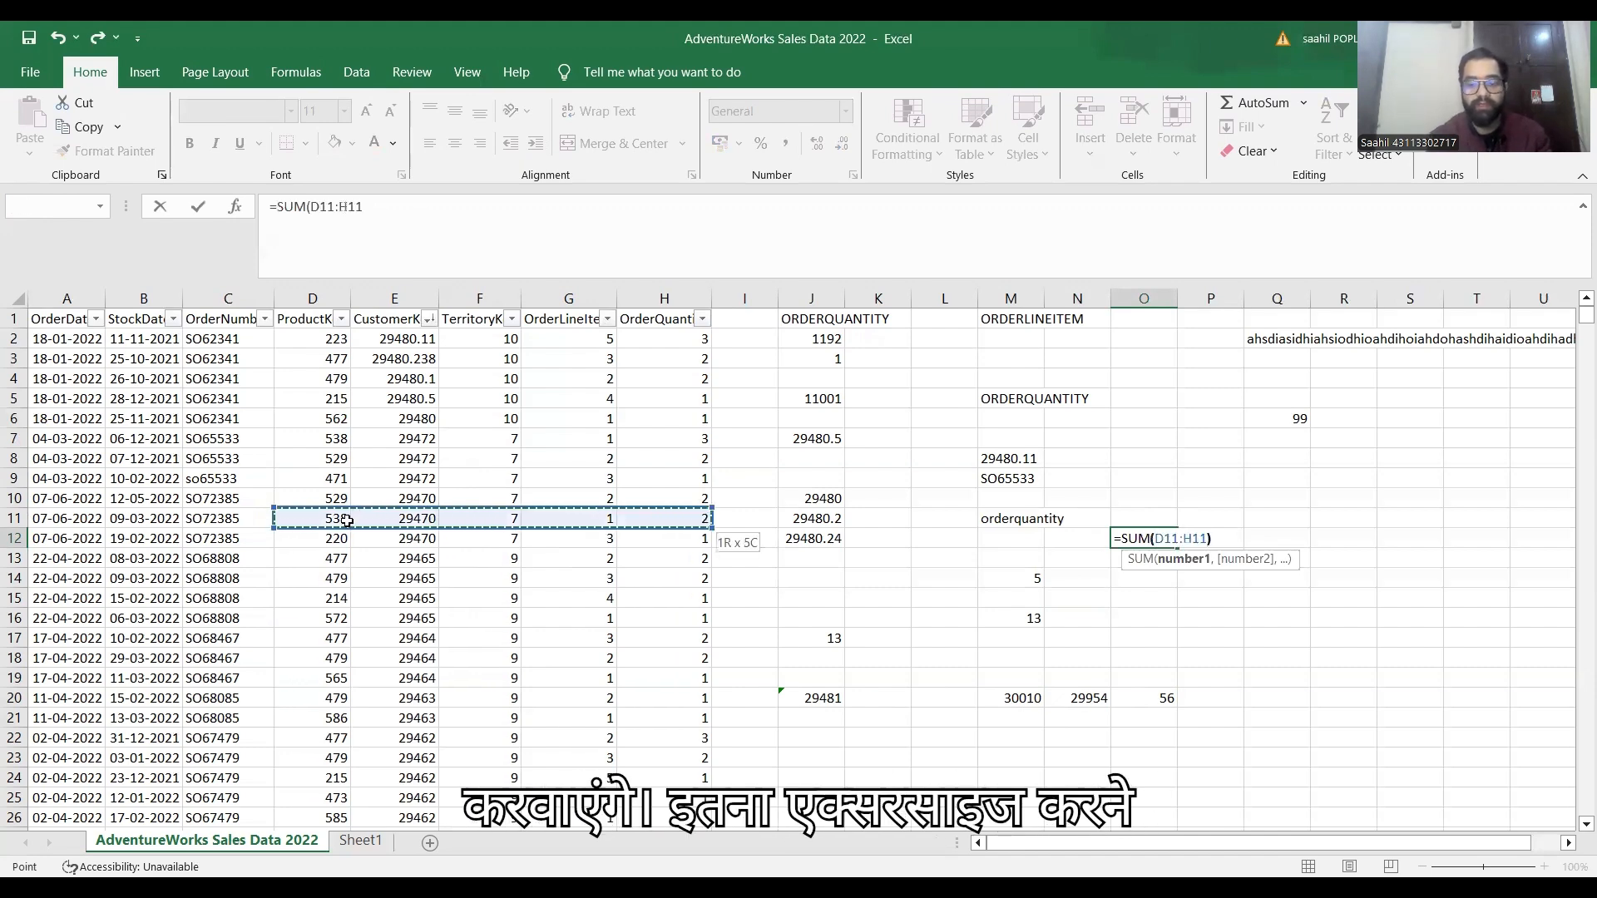
{"action": "key", "text": "Return"}
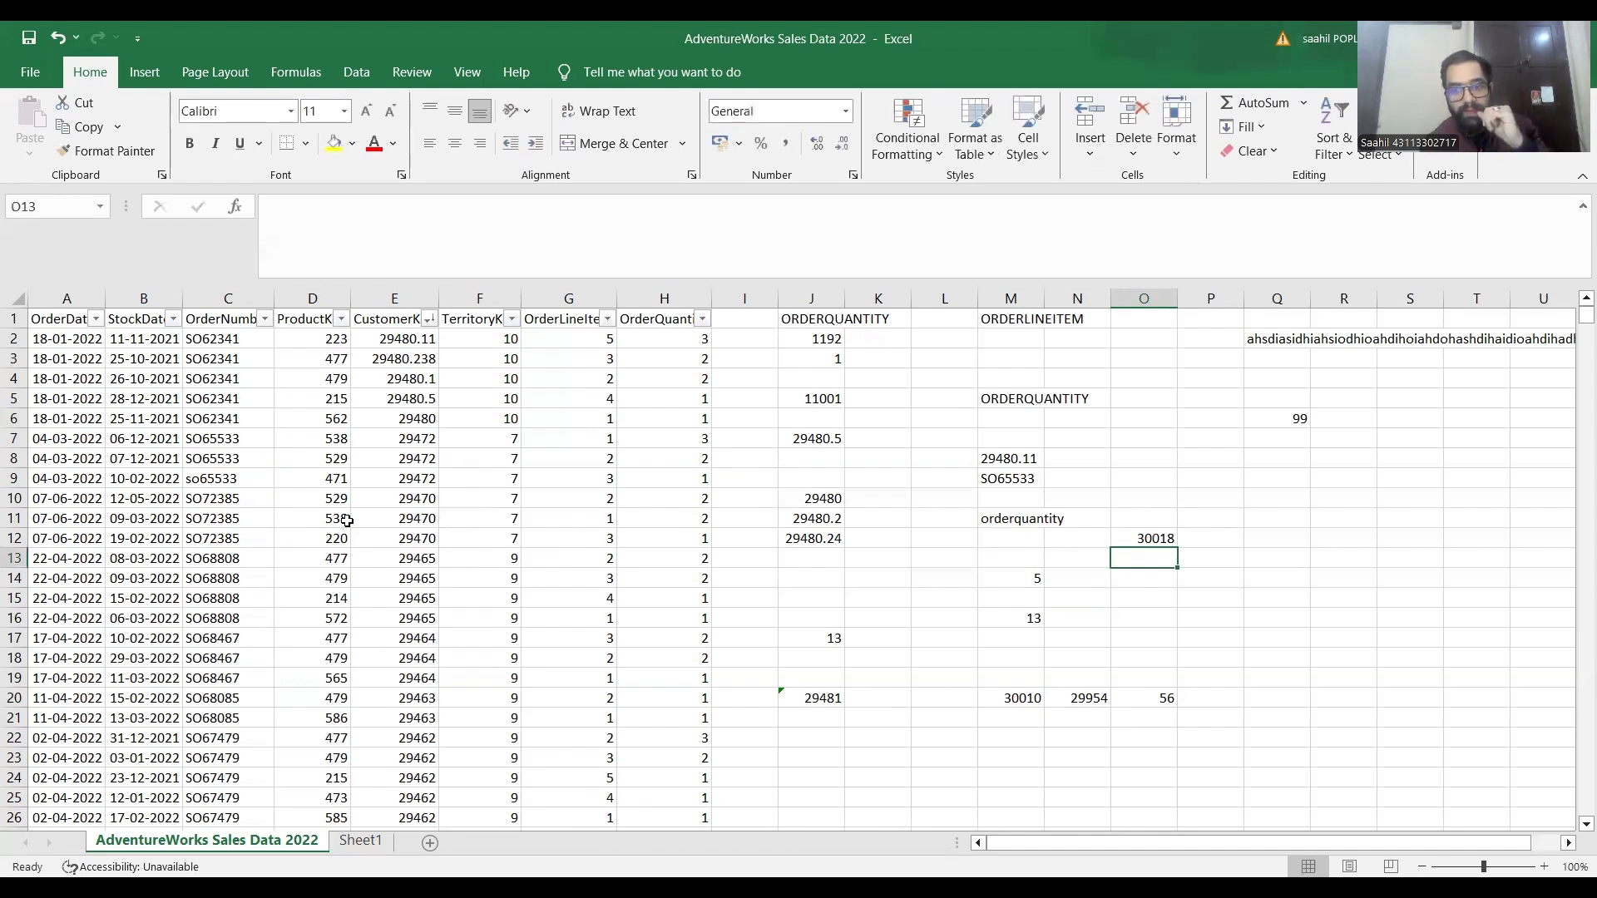
Step: Examine the sums of the numeric cells D12:H12 and D11:H11 to verify the total in O12
{"action": "key", "text": "Left"}
{"action": "key", "text": "Up"}
{"action": "key", "text": "Left"}
{"action": "key", "text": "Left"}
{"action": "key", "text": "Left"}
{"action": "key", "text": "Left"}
{"action": "key", "text": "Left"}
{"action": "key", "text": "Left"}
{"action": "key", "text": "Left"}
{"action": "key", "text": "Left"}
{"action": "key", "text": "Left"}
{"action": "key", "text": "Left"}
{"action": "key", "text": "Left"}
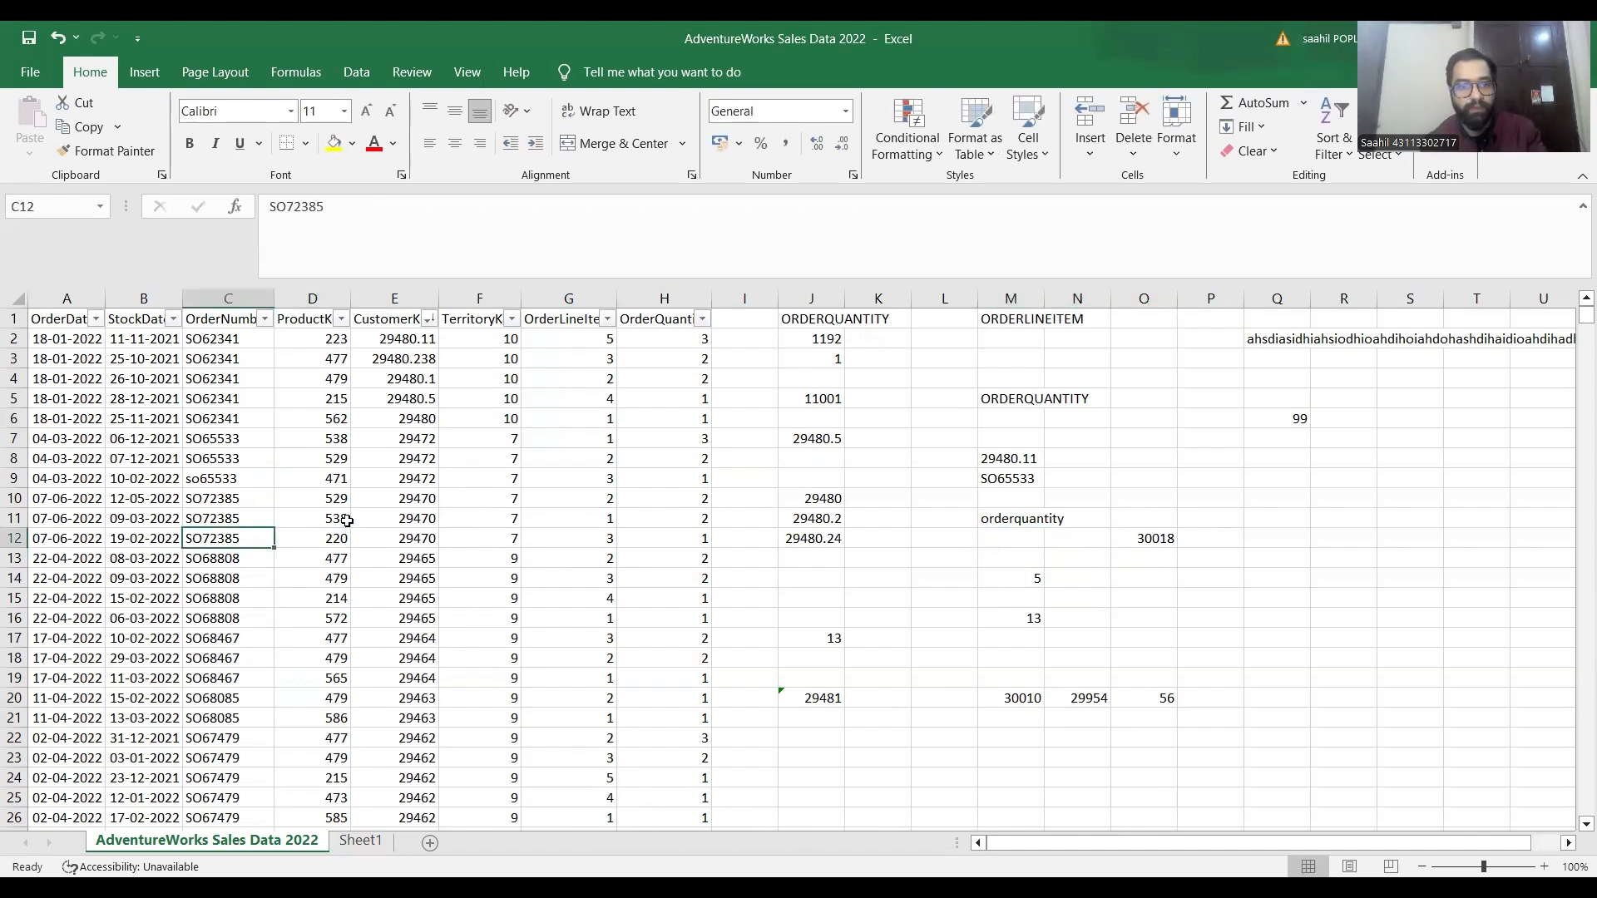
{"action": "key", "text": "Right"}
{"action": "key", "text": "shift+Right"}
{"action": "key", "text": "shift+Right"}
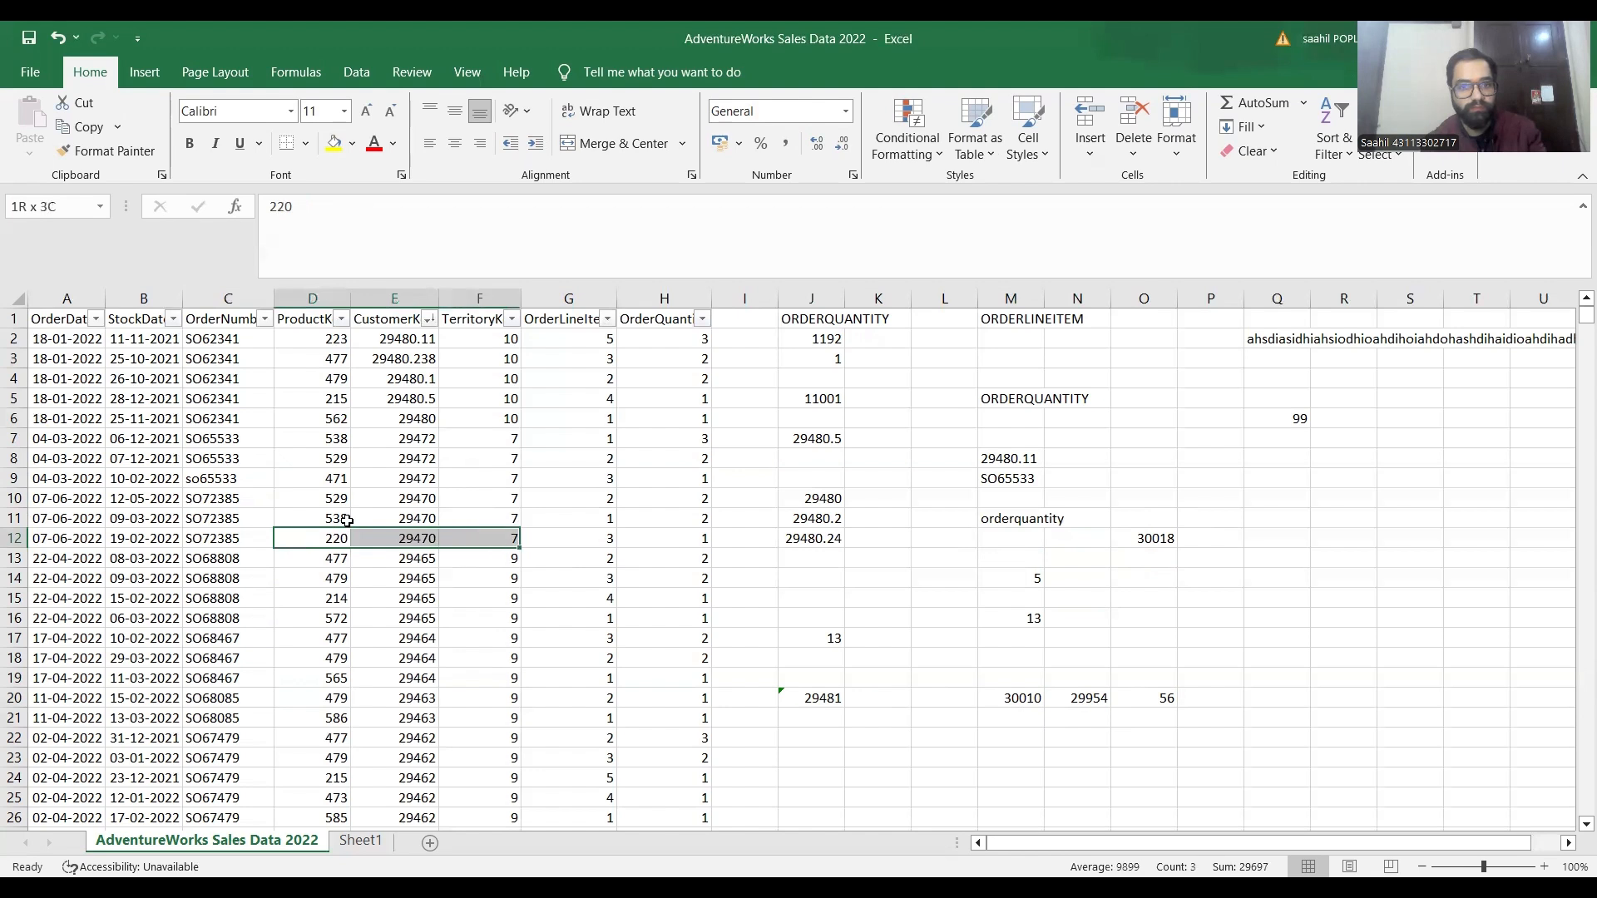
{"action": "key", "text": "shift+Right"}
{"action": "key", "text": "shift+Right"}
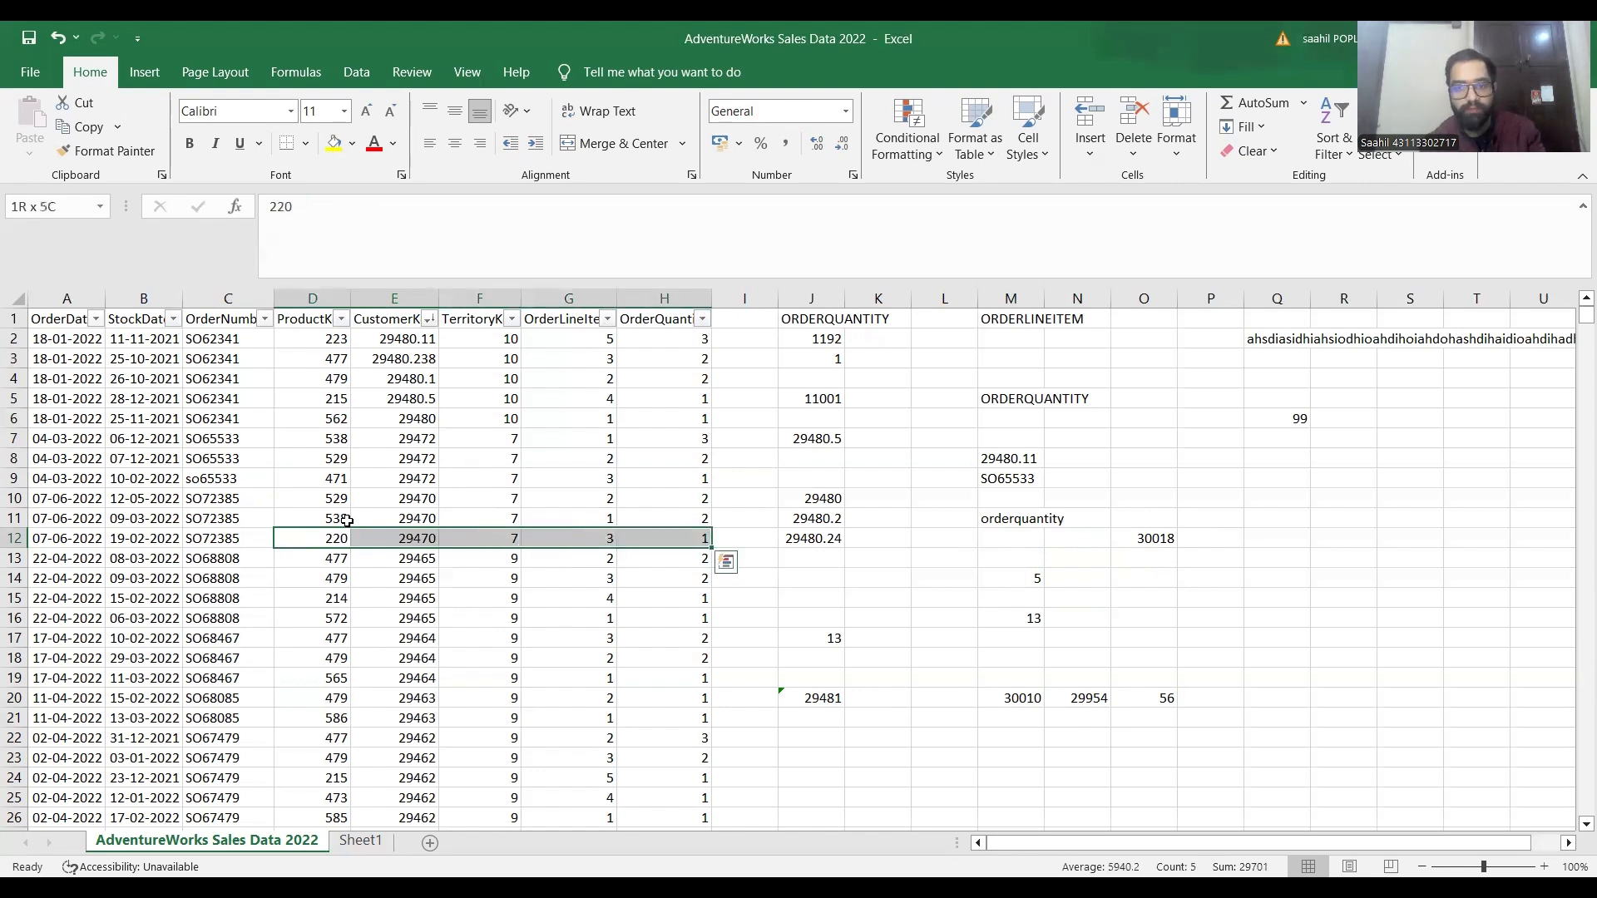
{"action": "left_click", "coordinate": [347, 520]}
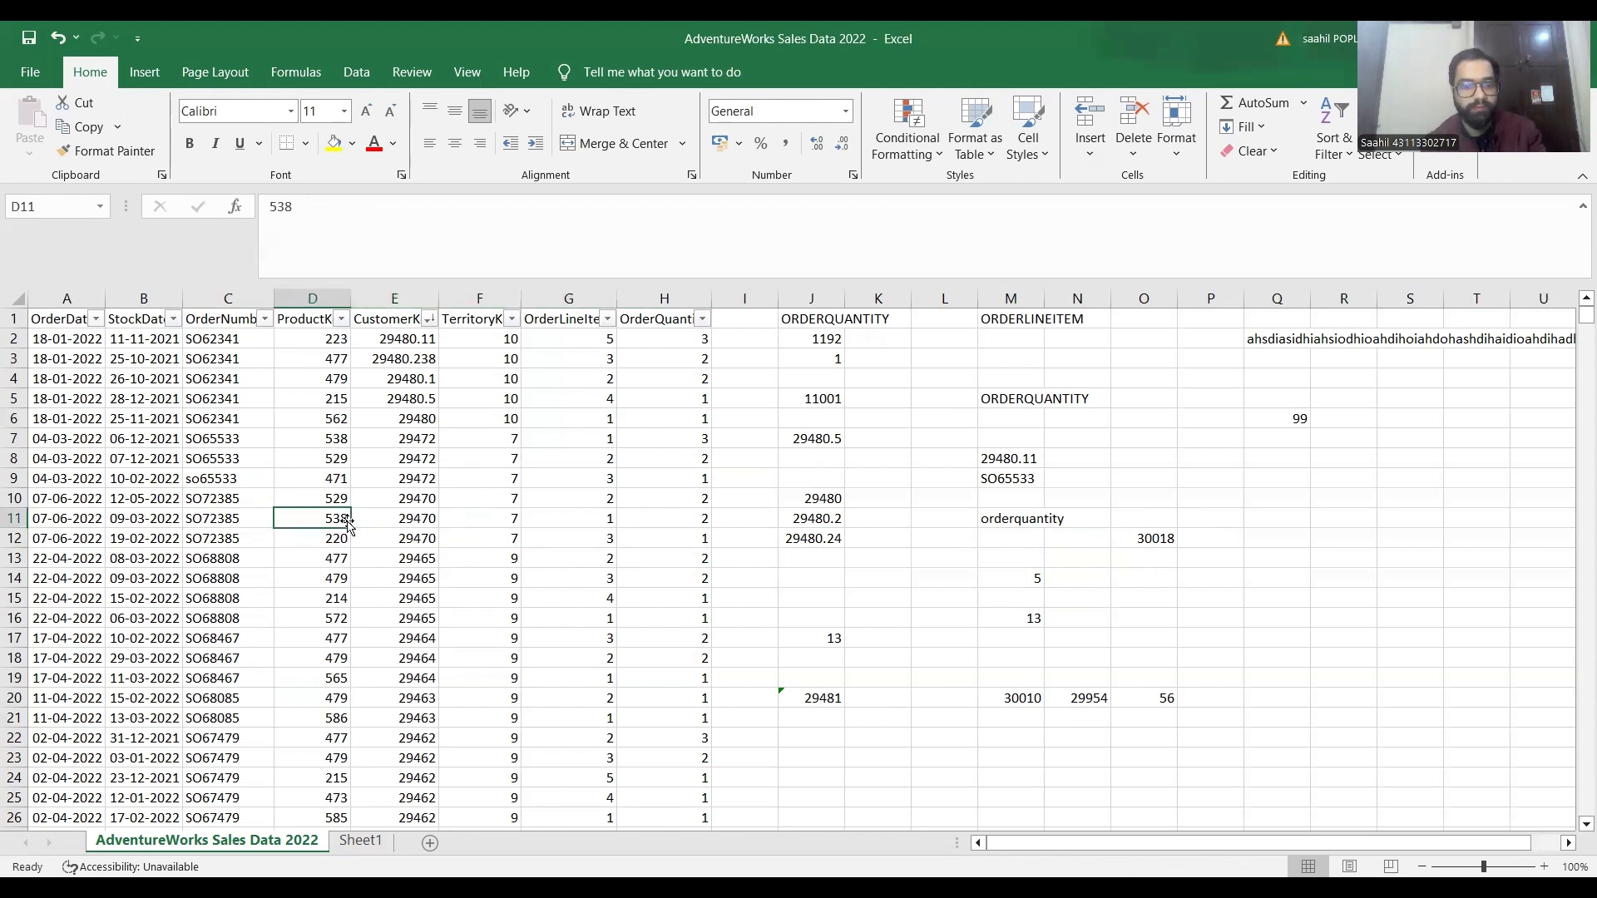
{"action": "key", "text": "shift+Right"}
{"action": "key", "text": "shift+Right"}
{"action": "key", "text": "shift+Right"}
{"action": "key", "text": "shift+Right"}
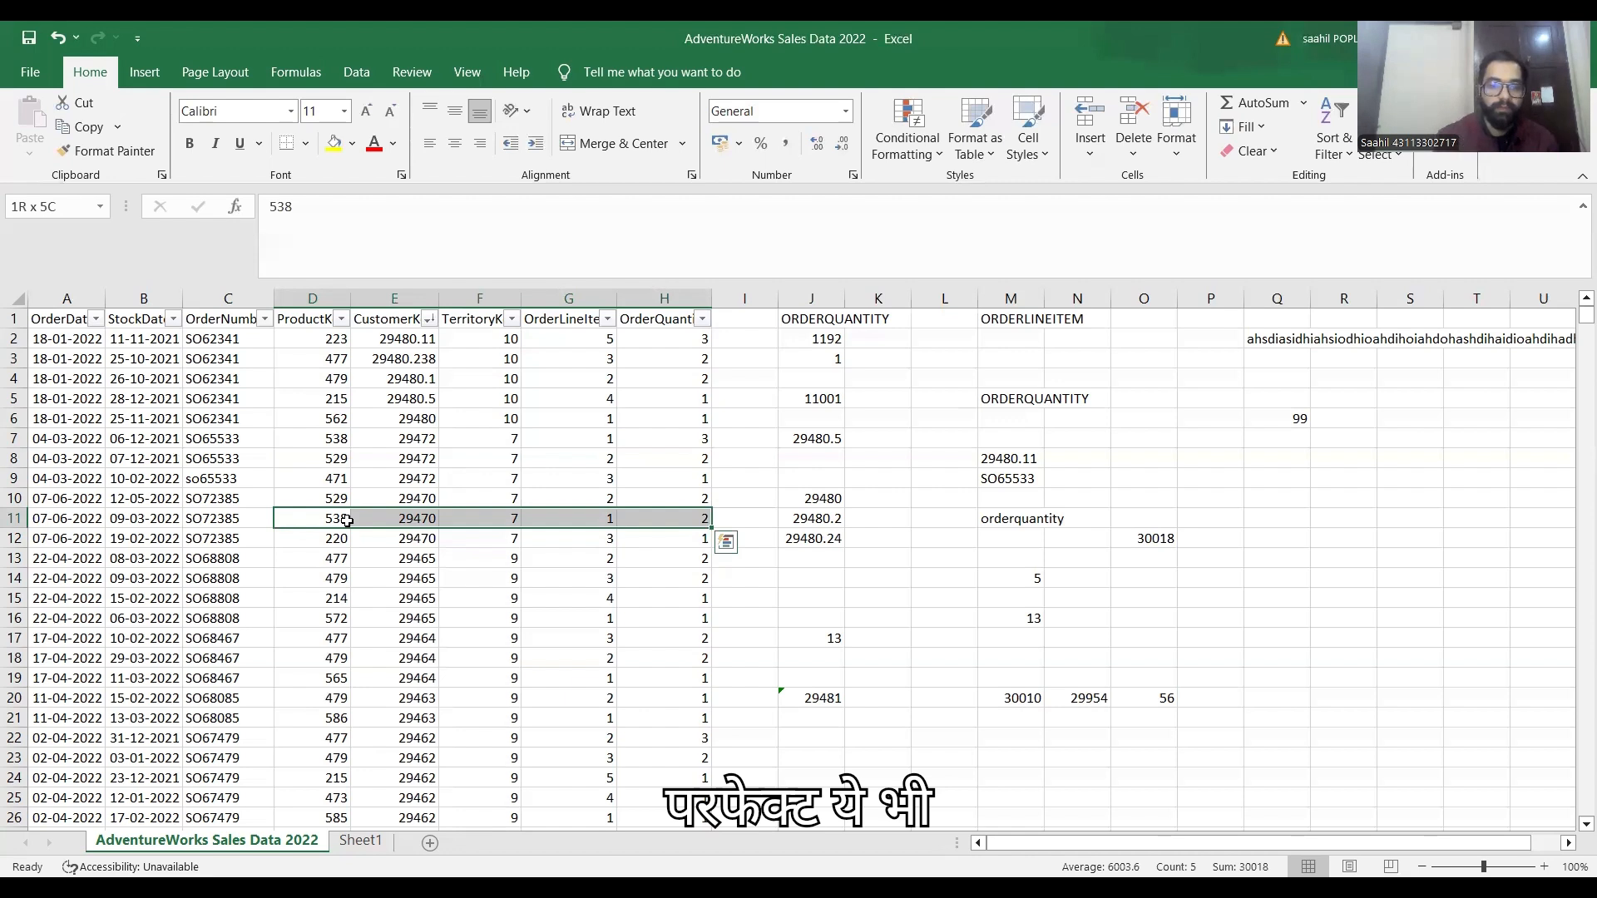
Step: Review the function list on Sheet1 and return to the AdventureWorks Sales Data 2022 sheet
{"action": "left_click", "coordinate": [468, 574]}
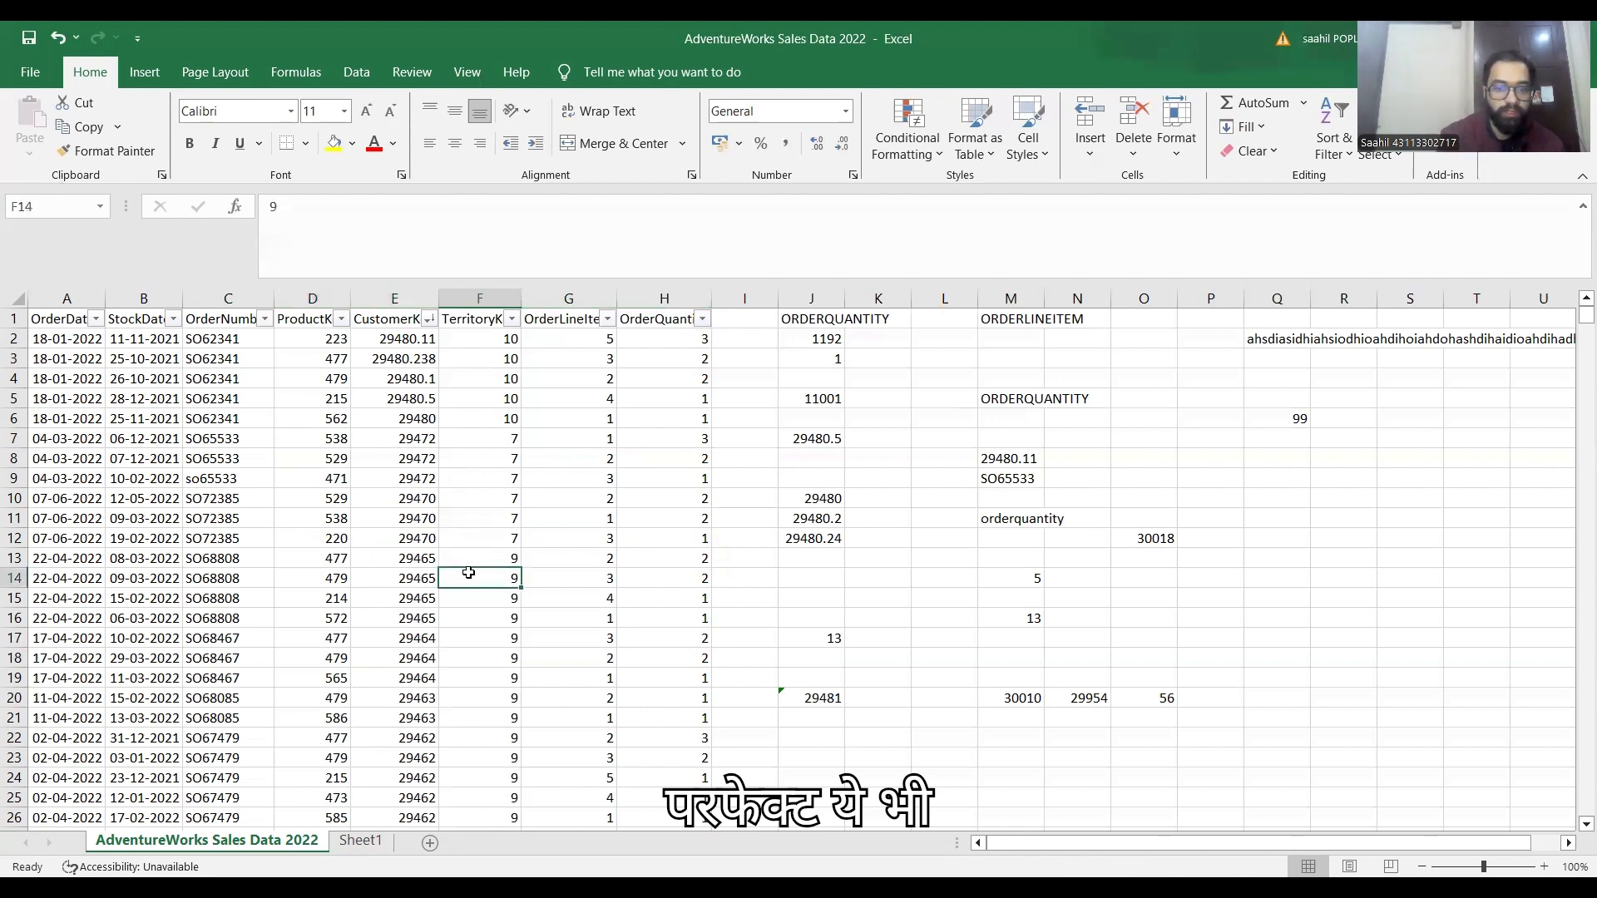
{"action": "left_click", "coordinate": [569, 651]}
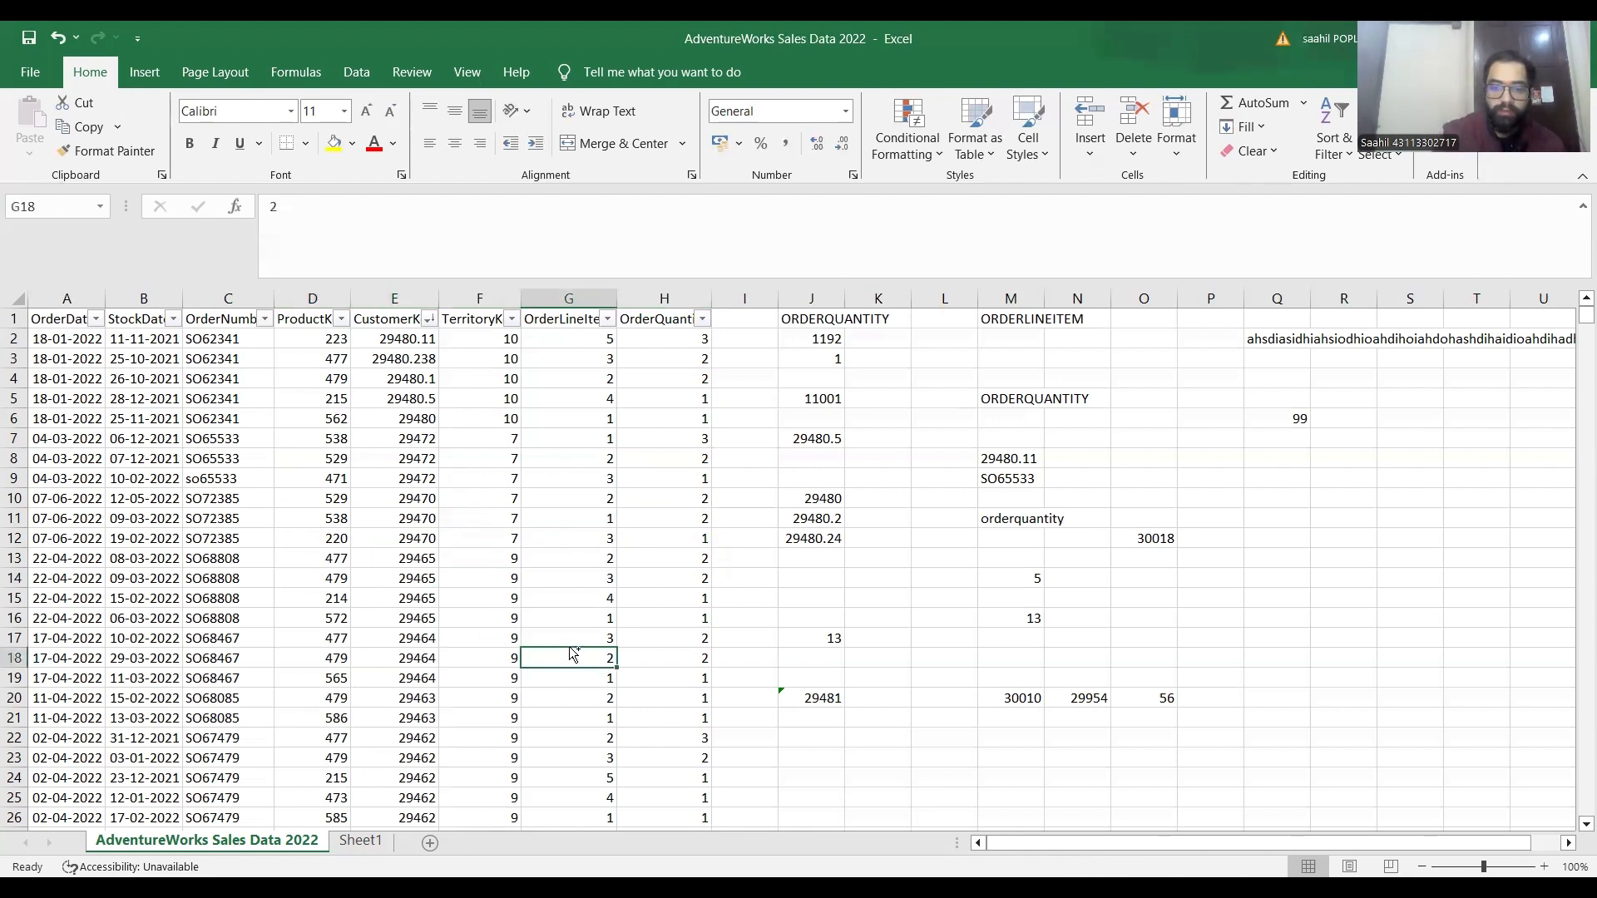
{"action": "key", "text": "ctrl+Page_Down"}
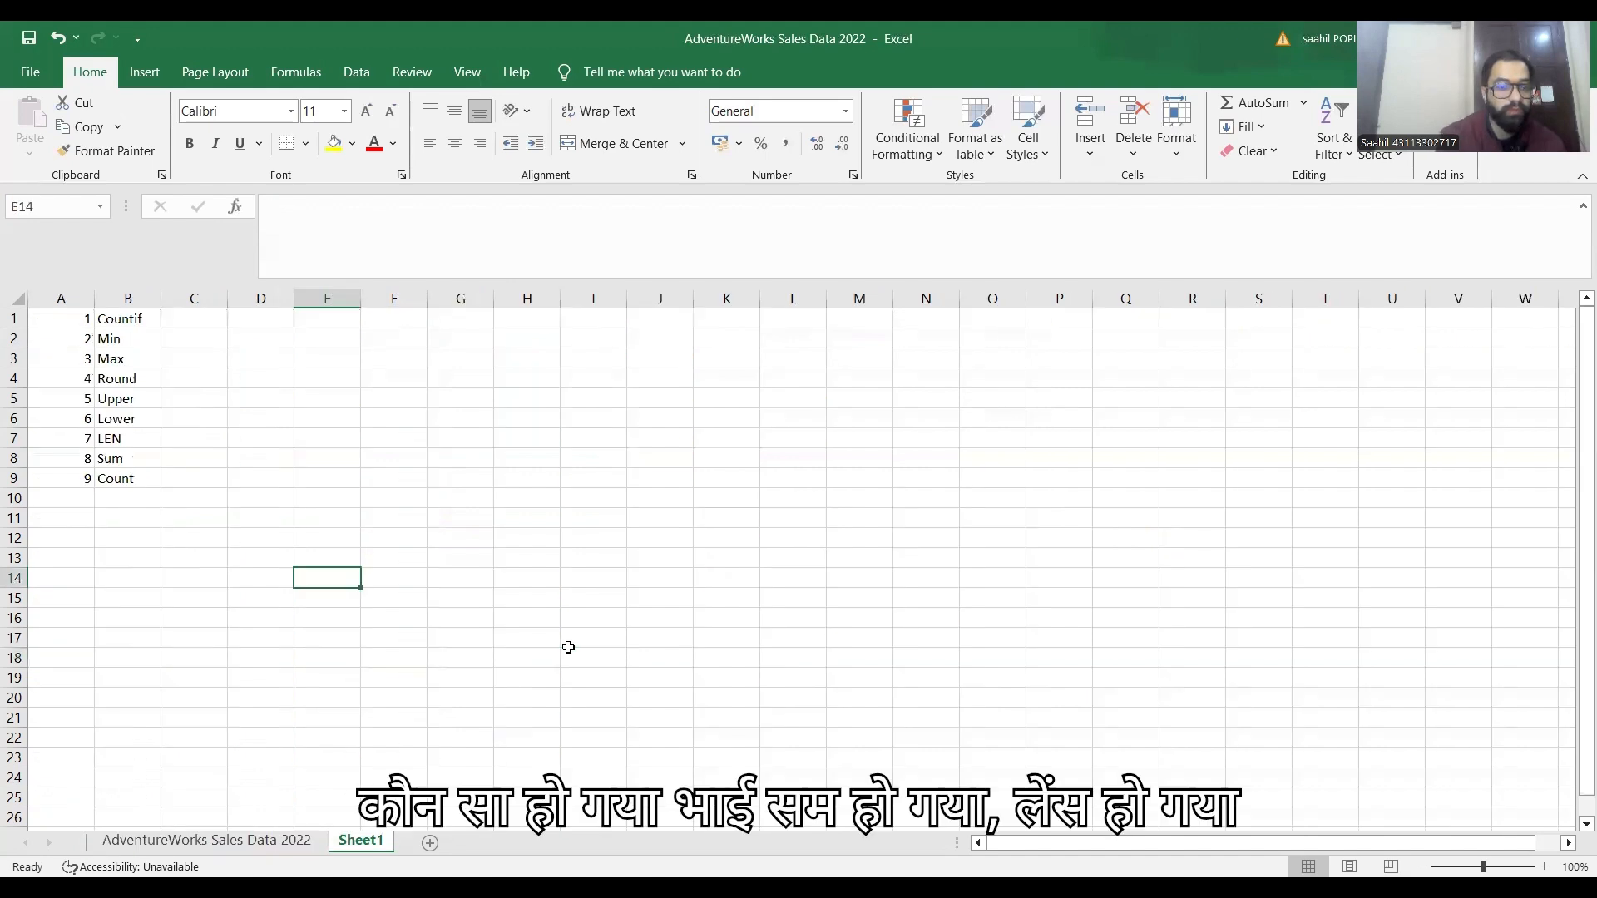
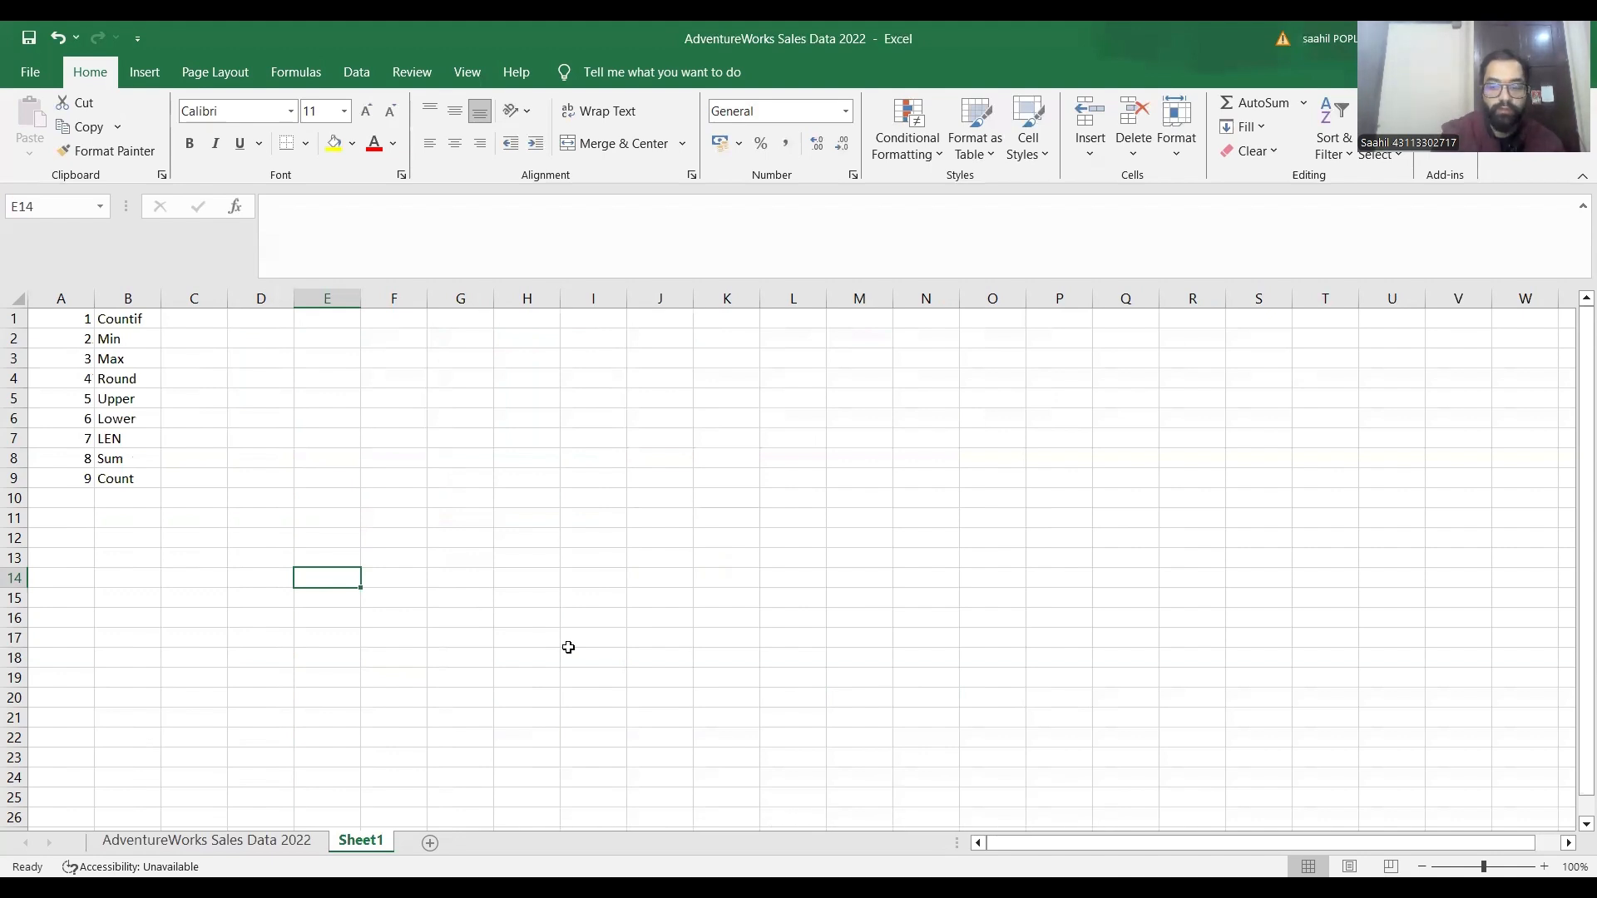
{"action": "key", "text": "ctrl+Page_Up"}
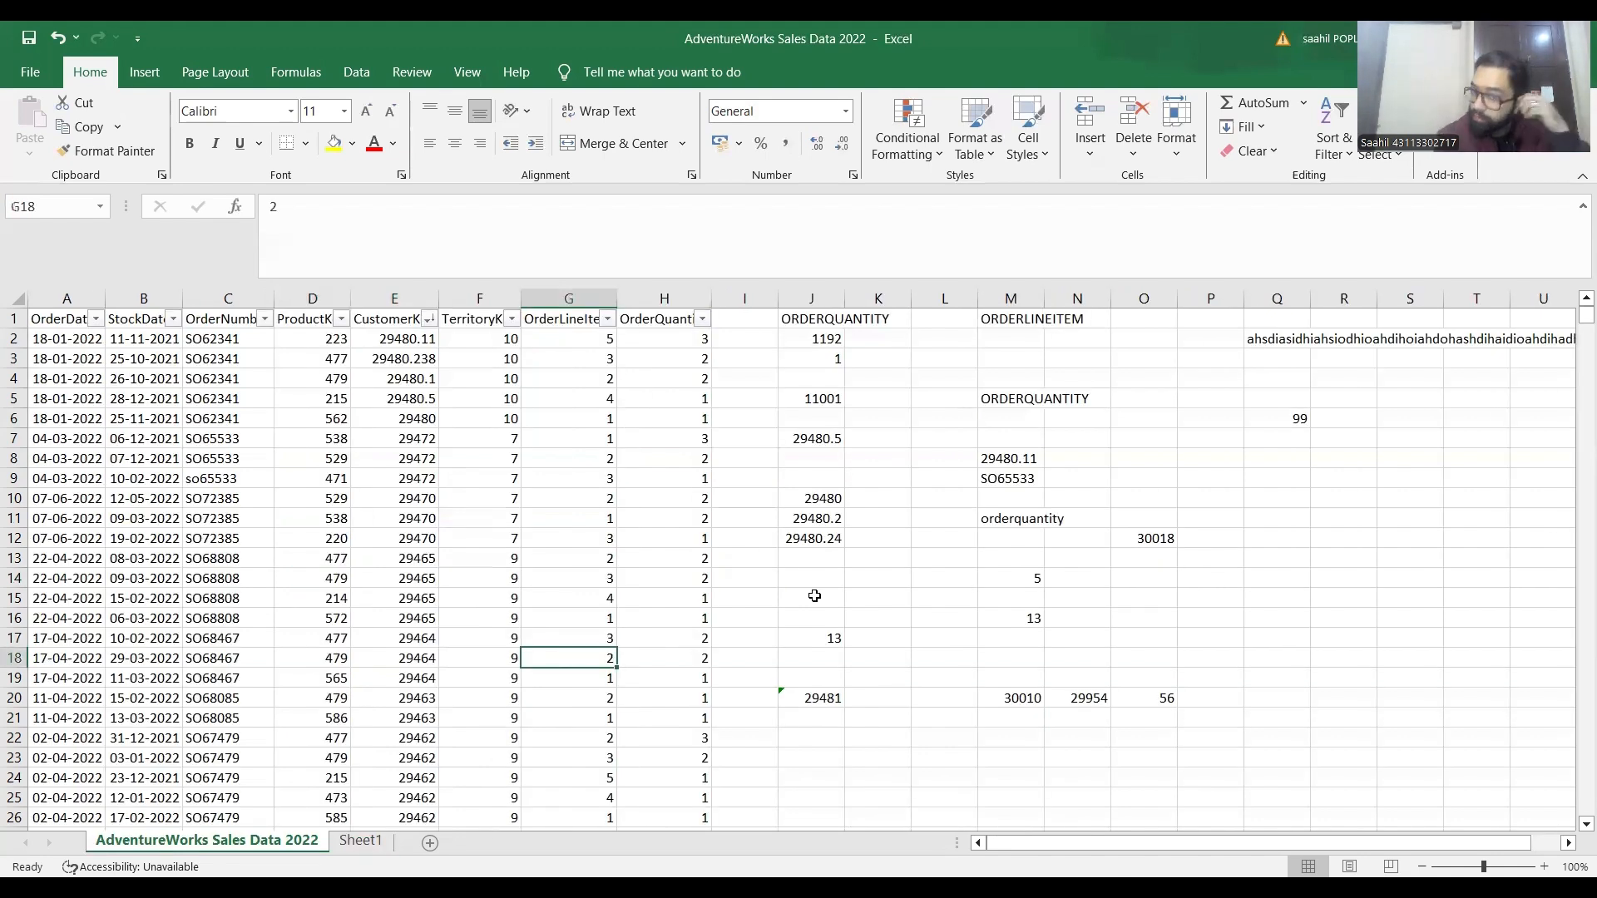
Step: Enter =COUNT(E11,E15) in cell P15 to count the two customer key cells
{"action": "left_click", "coordinate": [1223, 599]}
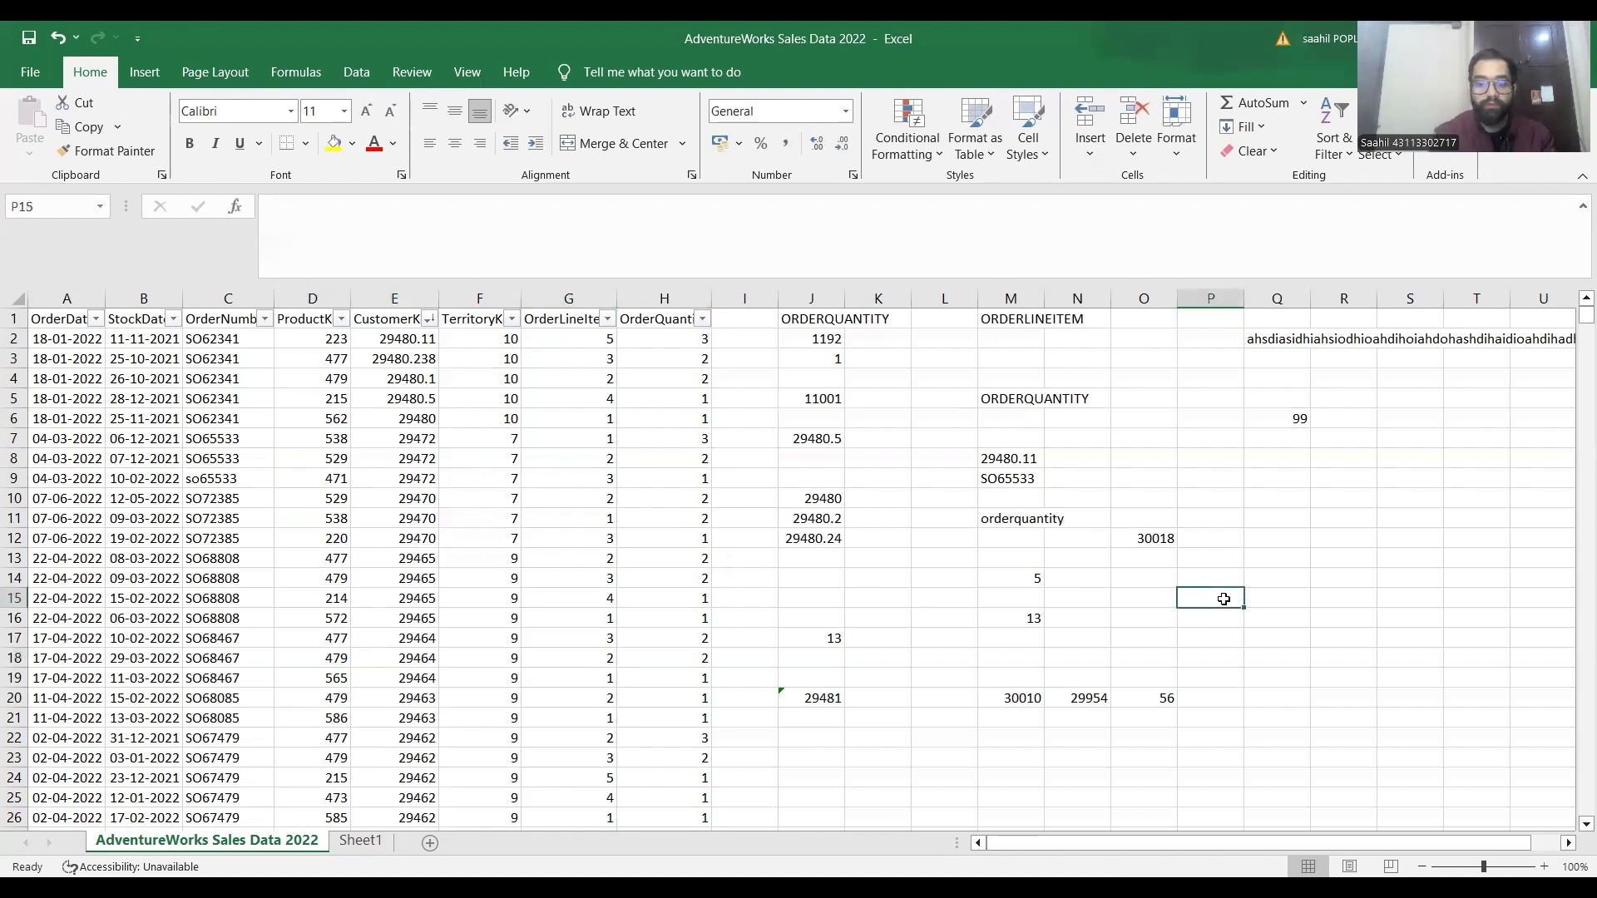
{"action": "type", "text": "="}
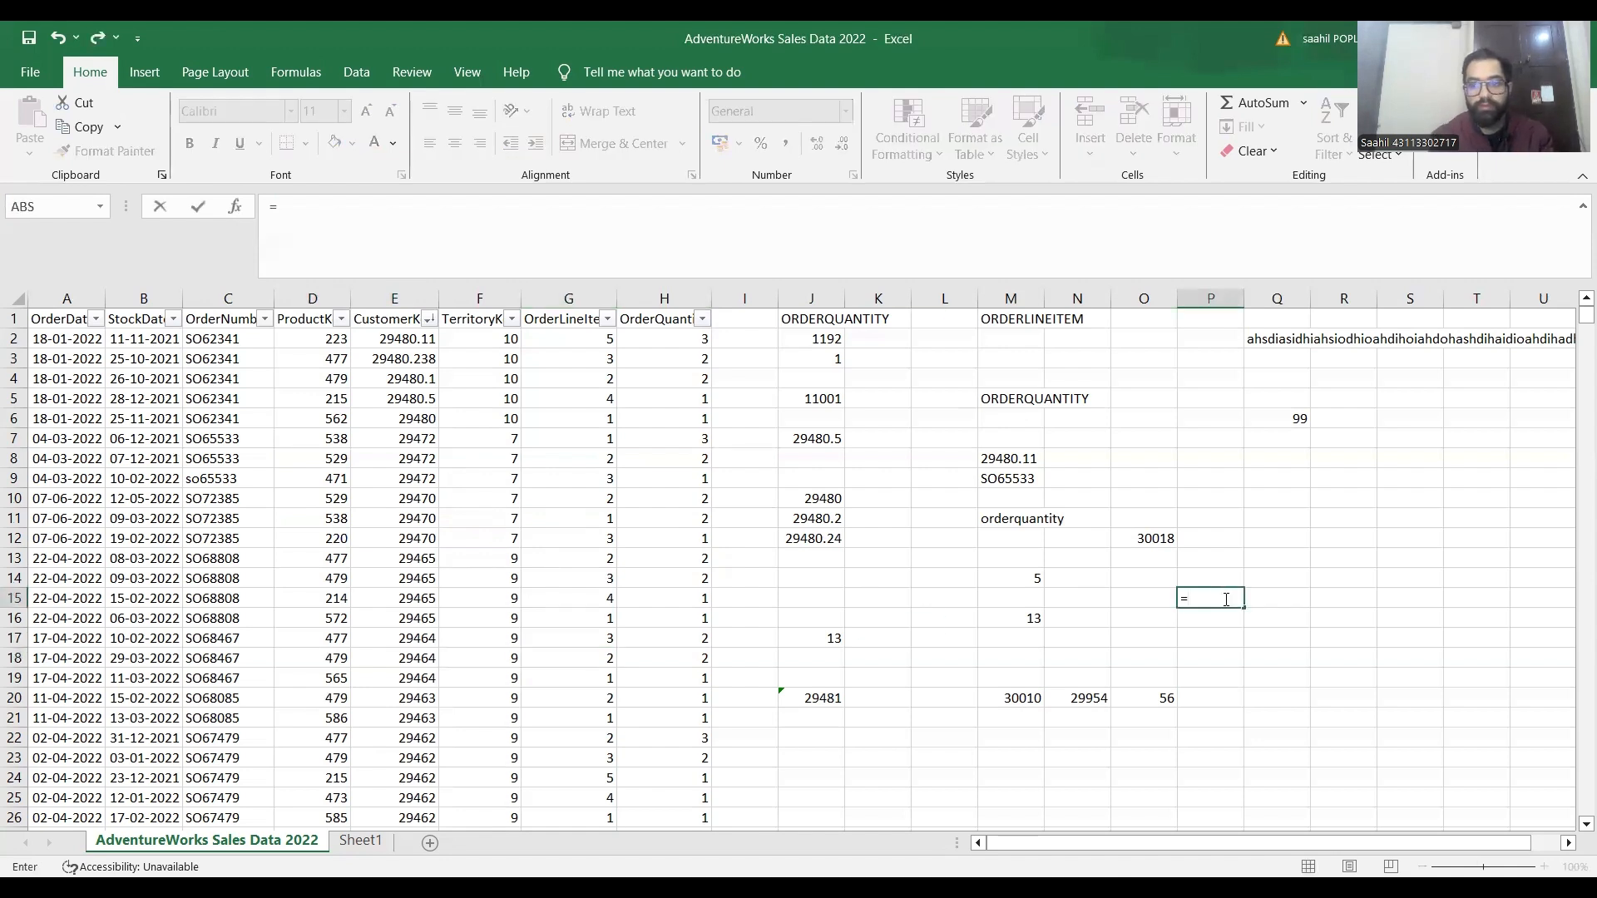
{"action": "type", "text": "COUNT("}
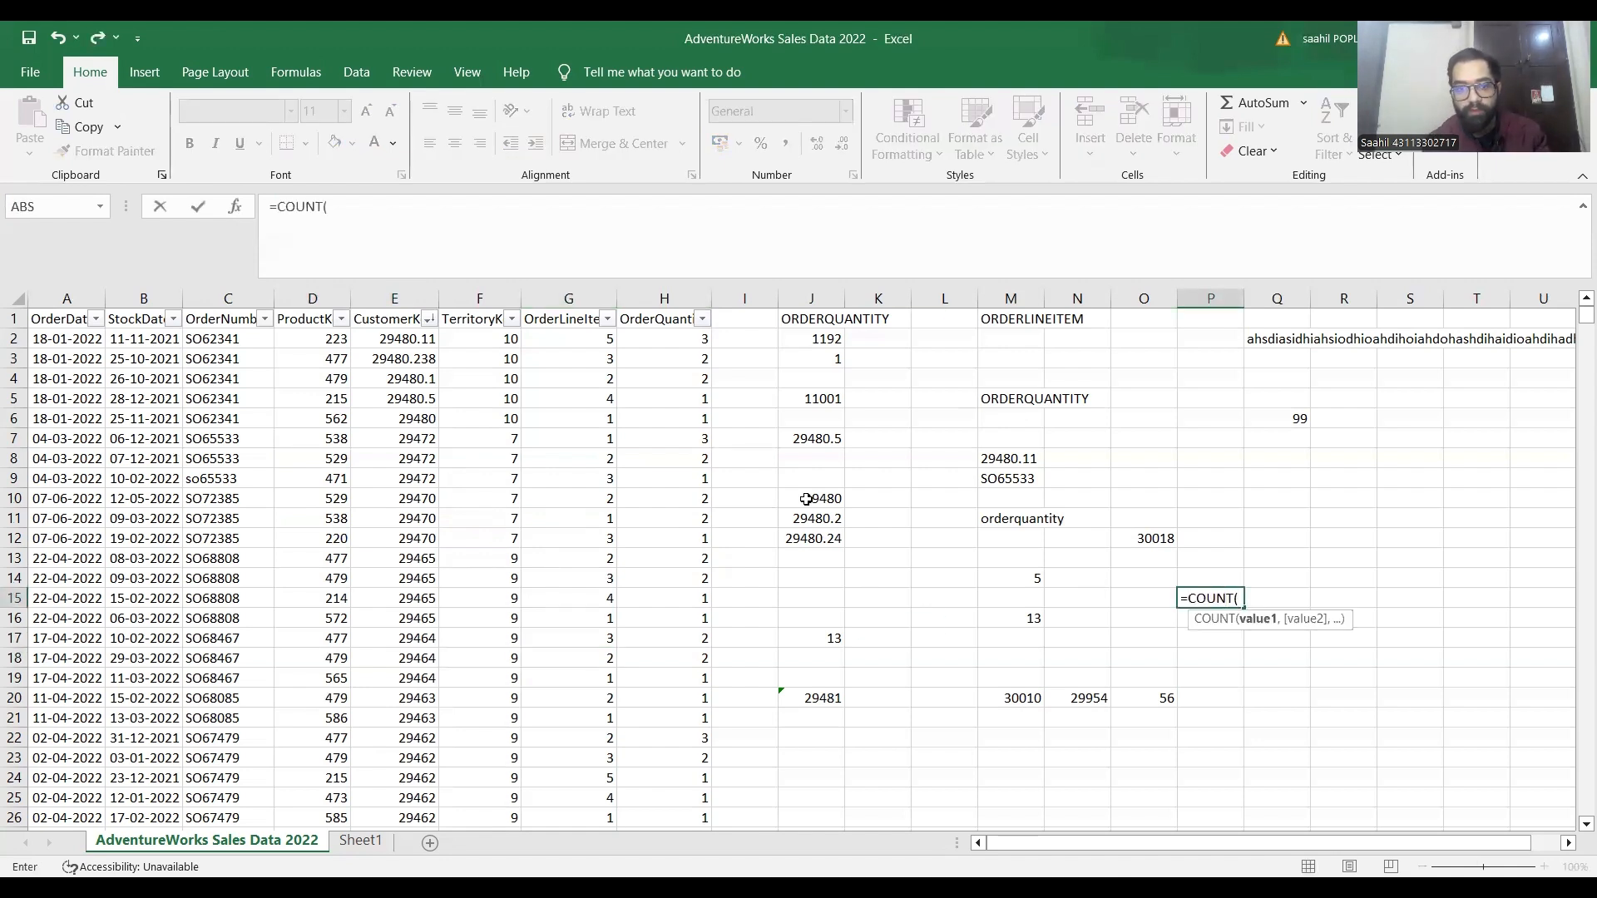
{"action": "left_click", "coordinate": [416, 515]}
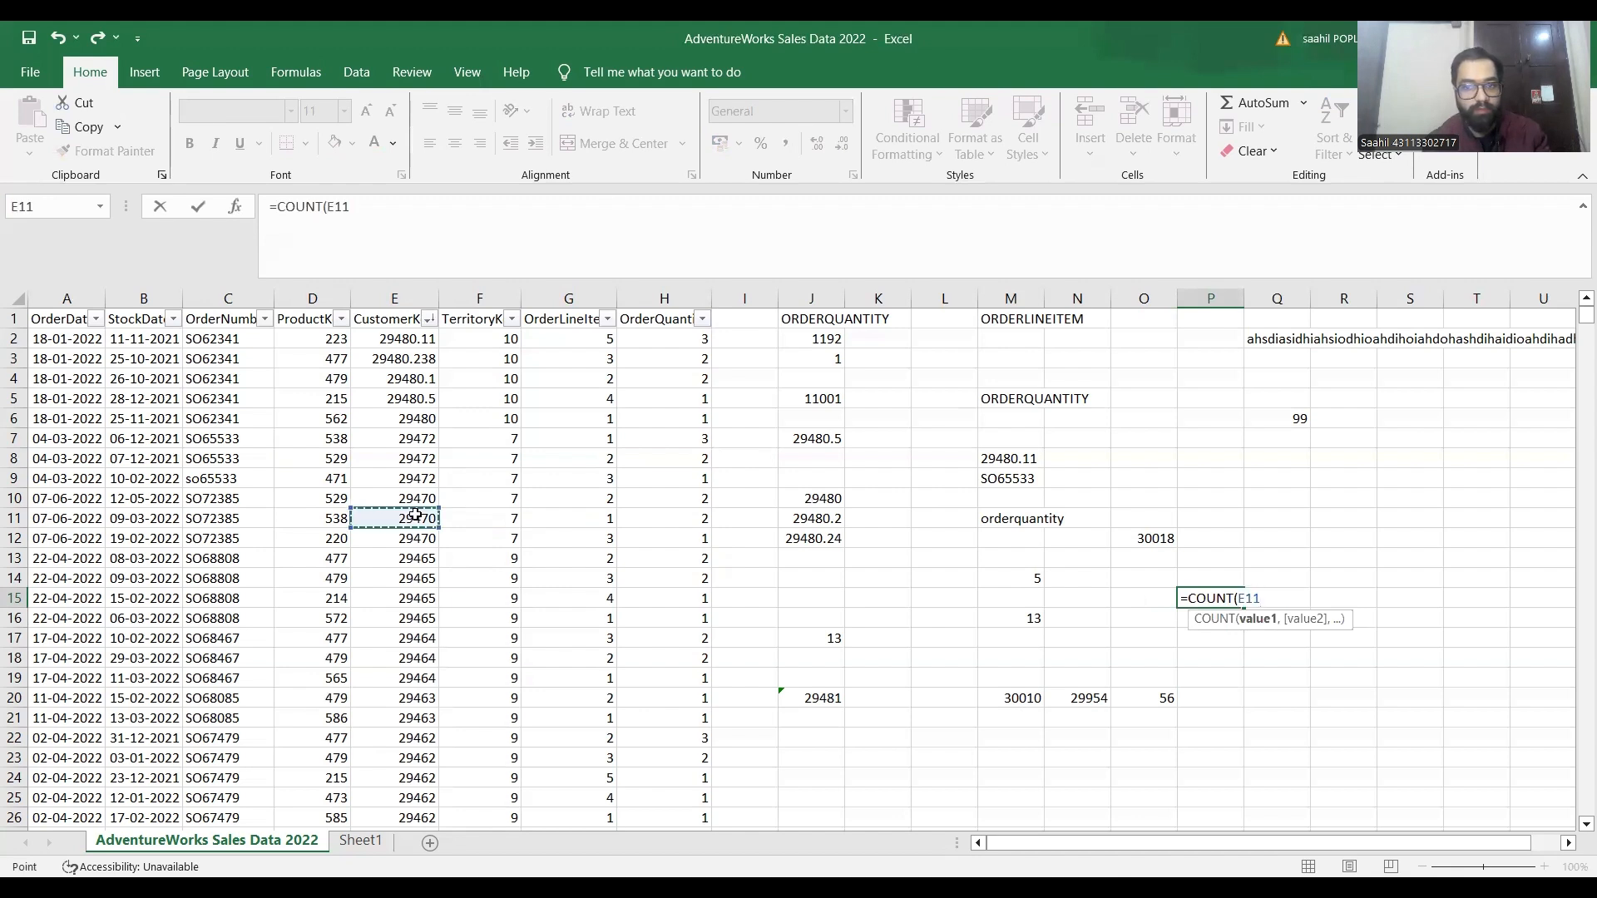
{"action": "type", "text": ","}
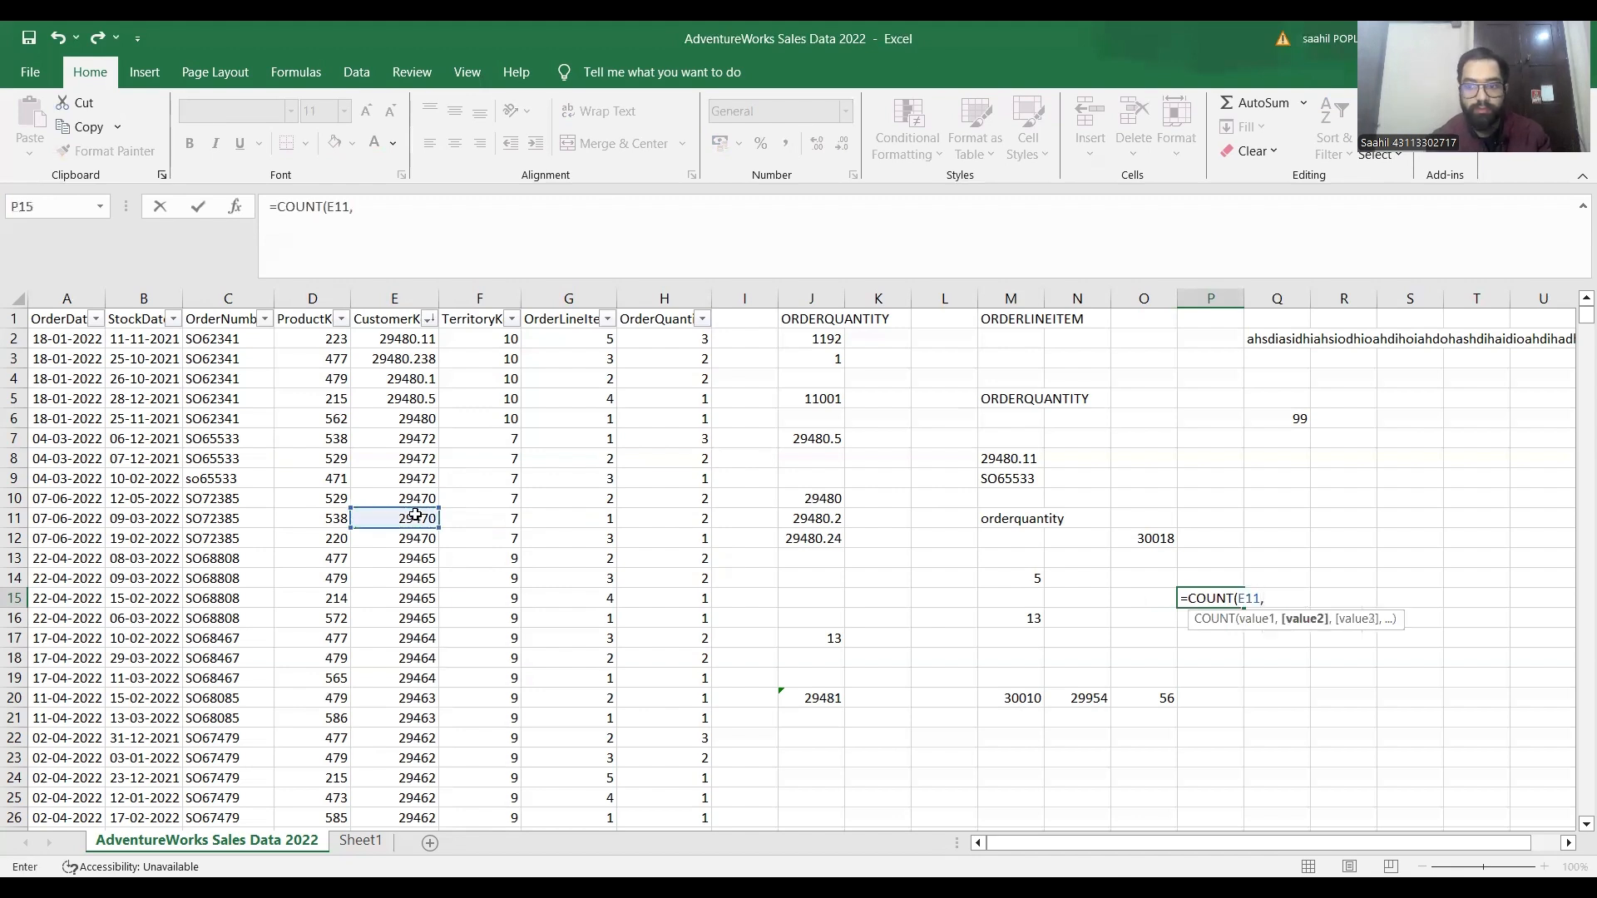
{"action": "left_click", "coordinate": [392, 591]}
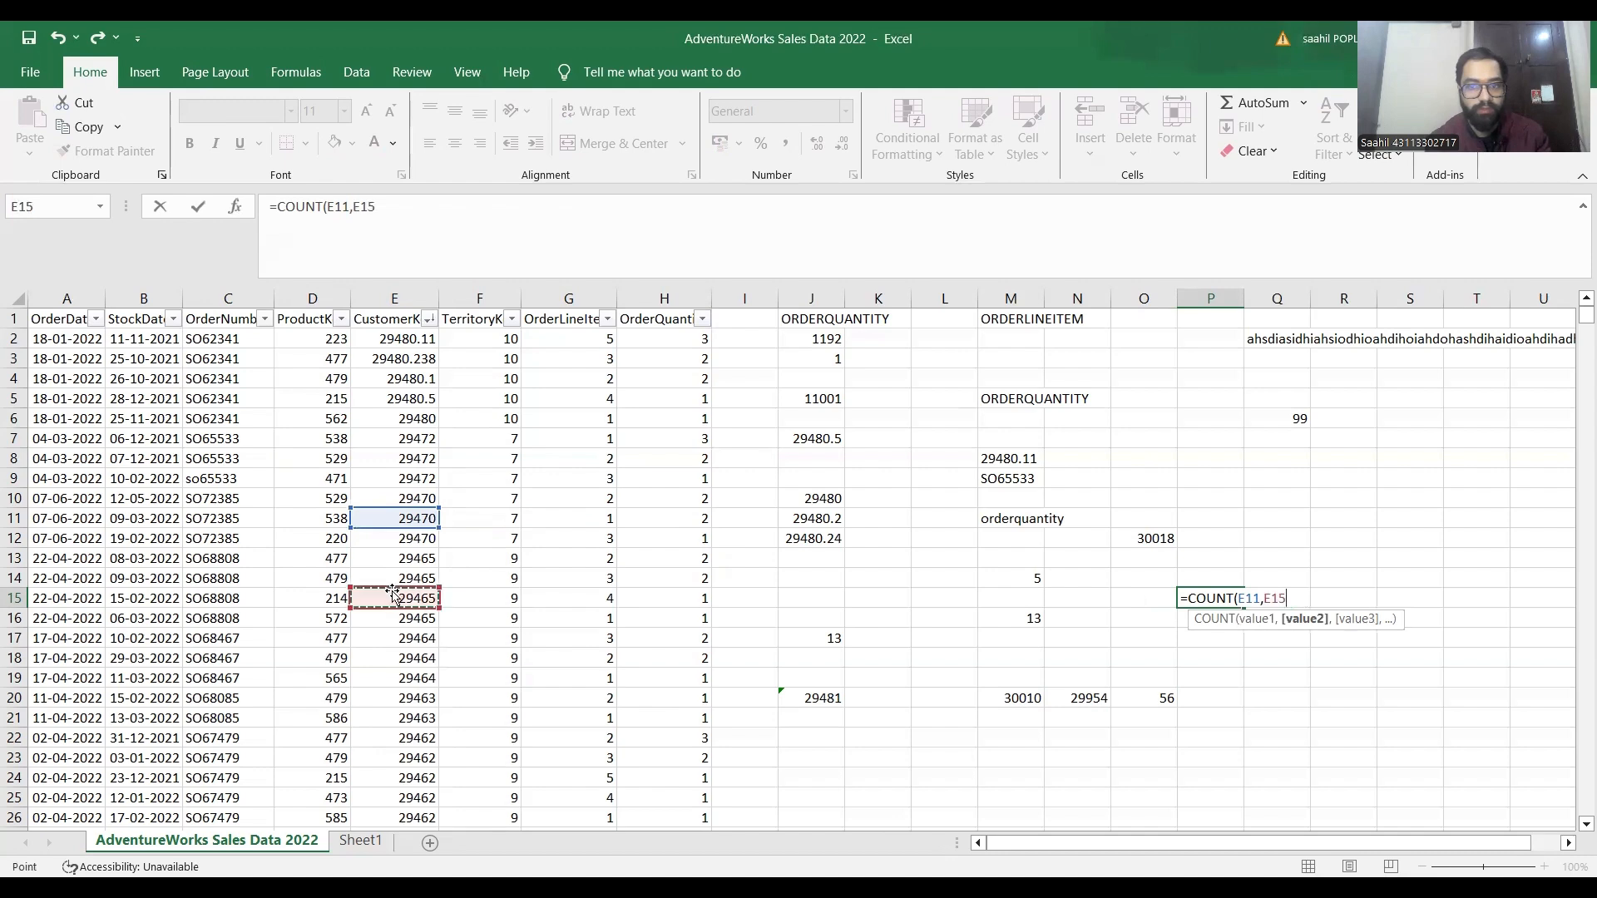
{"action": "key", "text": "ctrl+Return"}
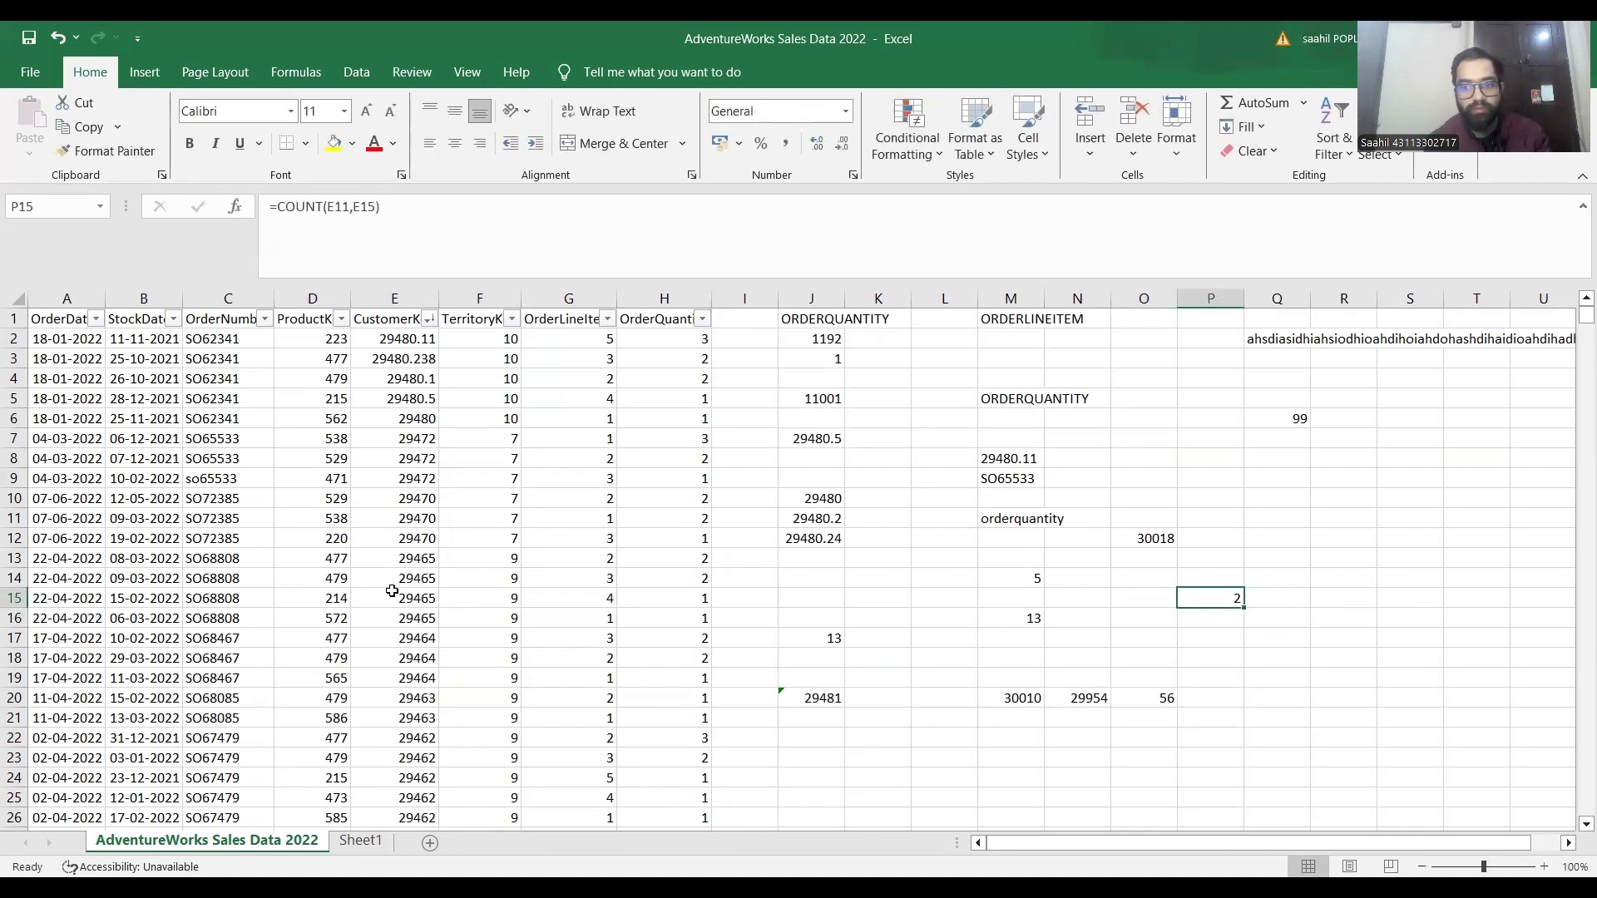
Step: Replace the formula in cell P15 with a COUNT of a single customer key cell
{"action": "type", "text": "="}
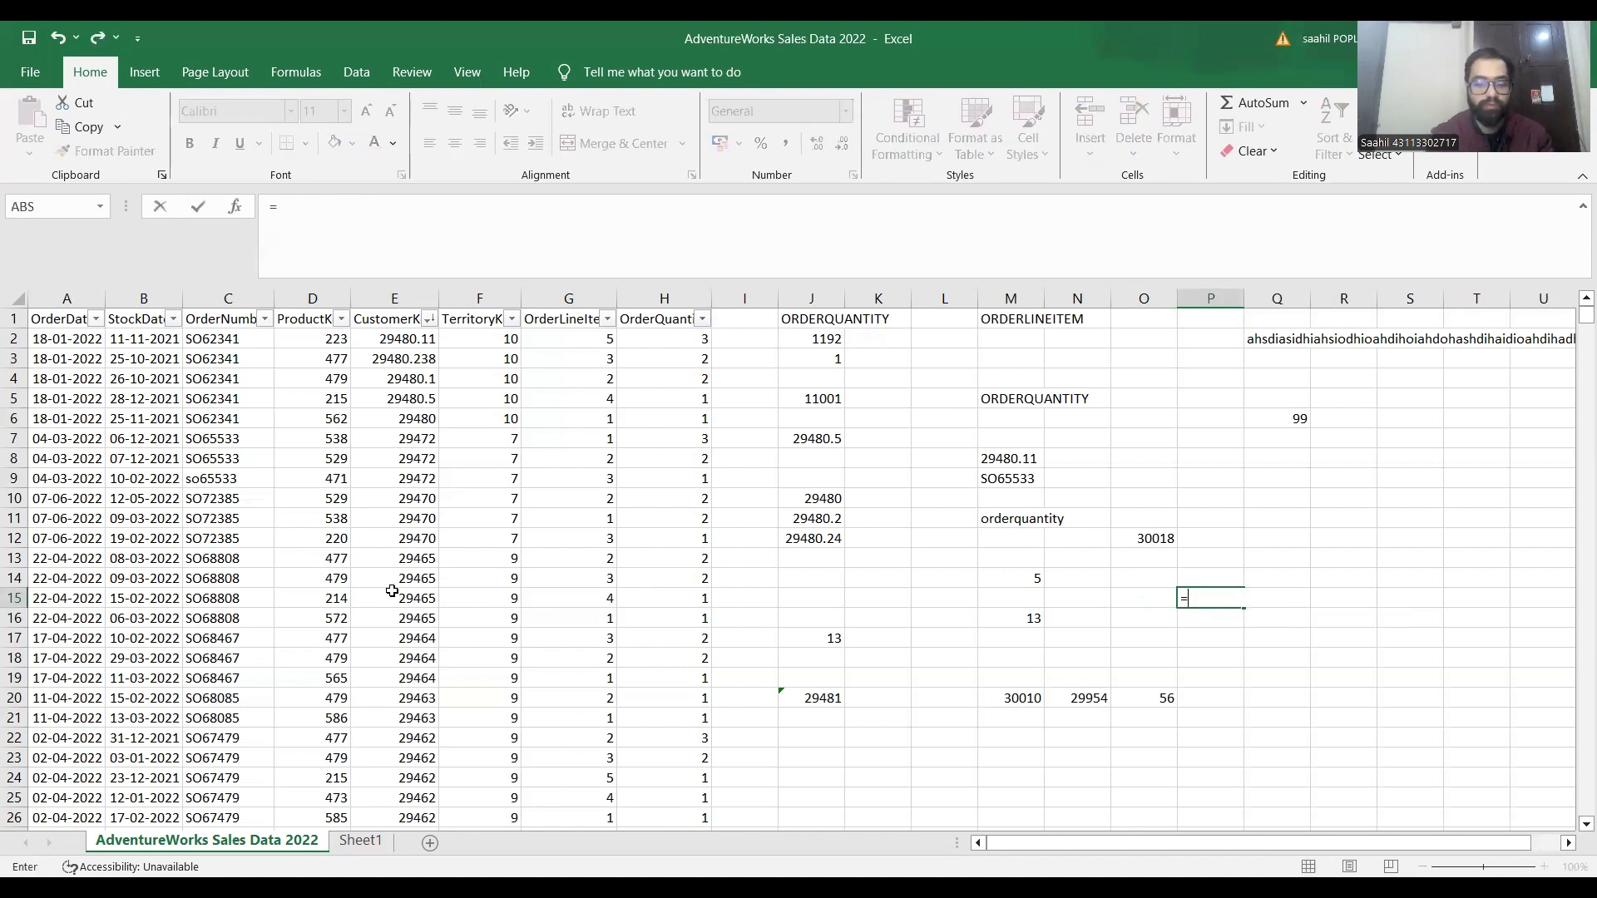
{"action": "type", "text": "COUNT("}
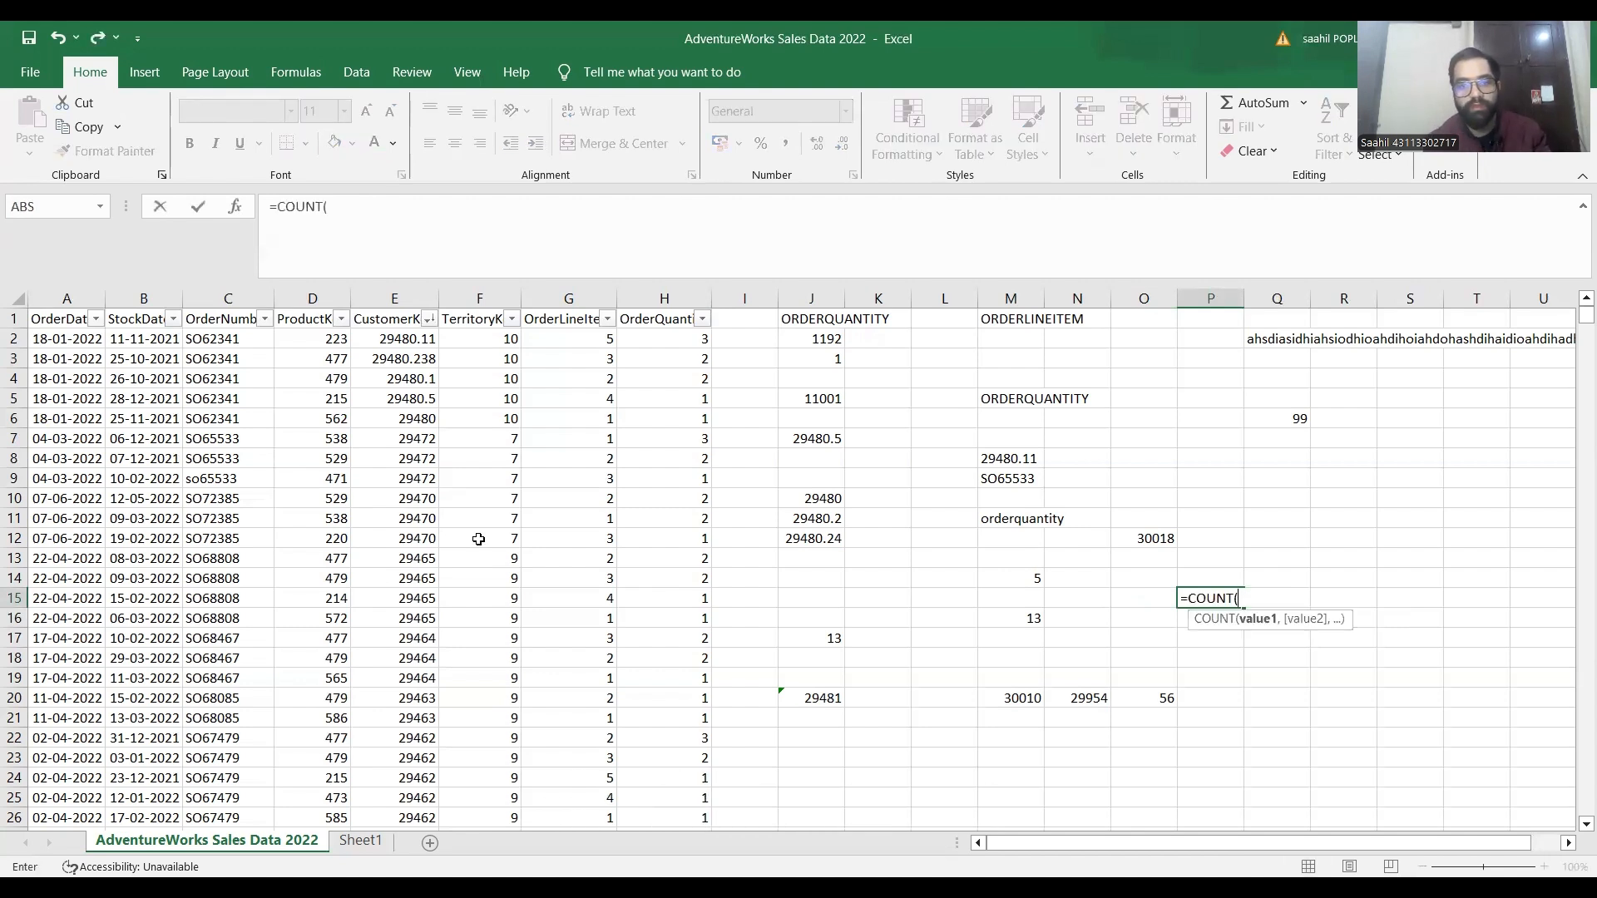
{"action": "left_click", "coordinate": [411, 415]}
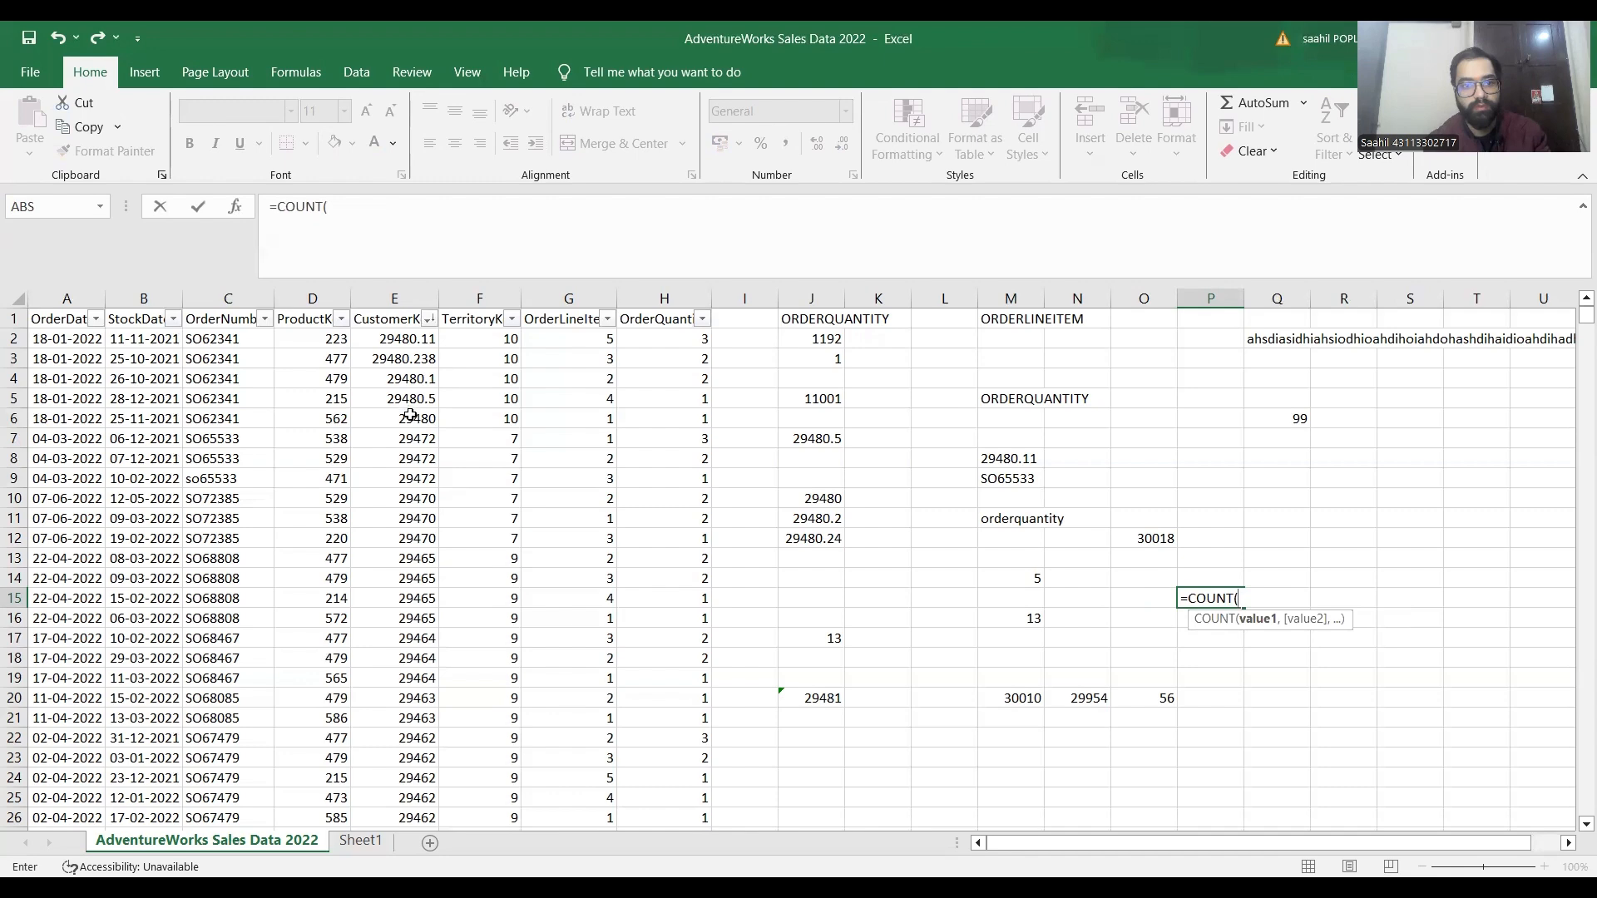
{"action": "key", "text": "ctrl+Return"}
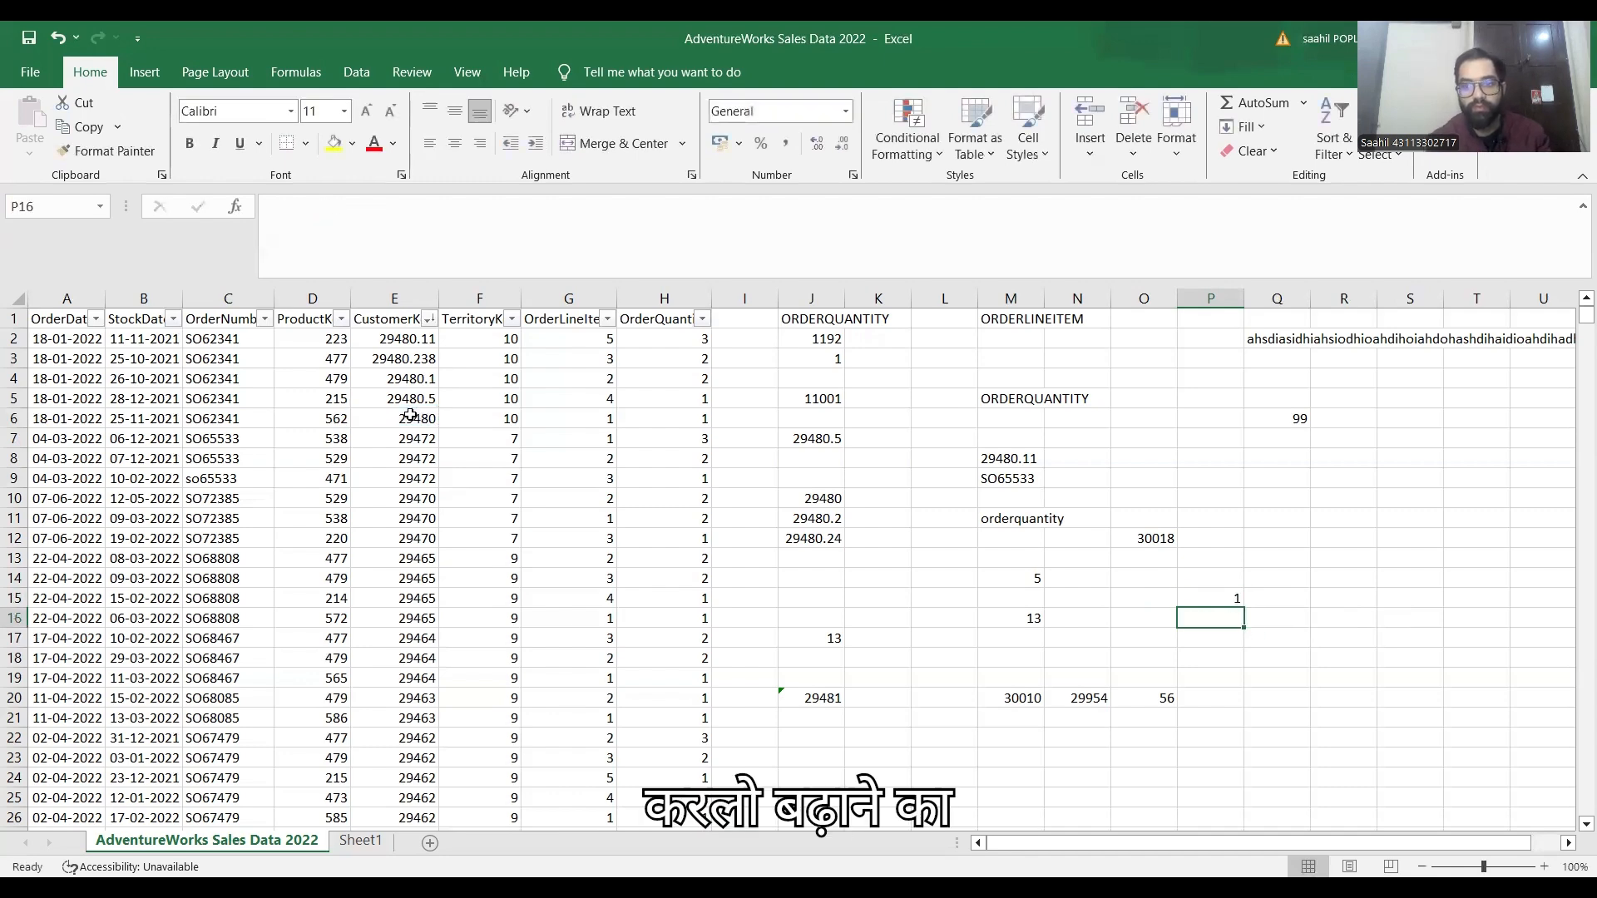
Step: Enter =COUNT(E:E) in cell P15 to count the numeric values in the whole customer key column
{"action": "type", "text": "="}
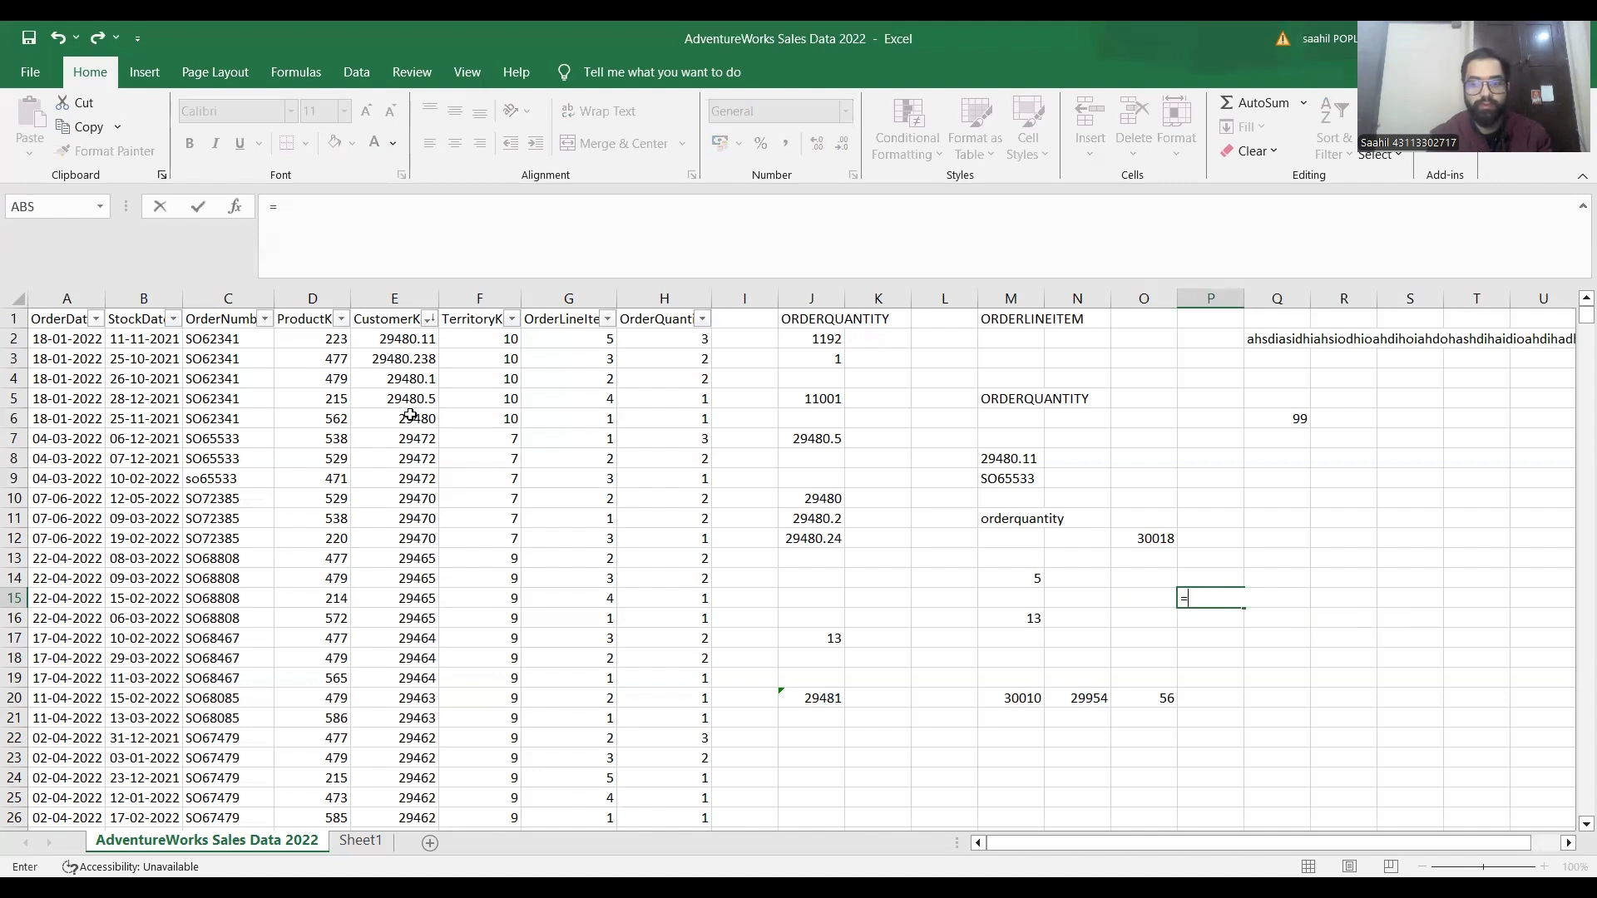
{"action": "type", "text": "COUNT("}
{"action": "left_click", "coordinate": [408, 305]}
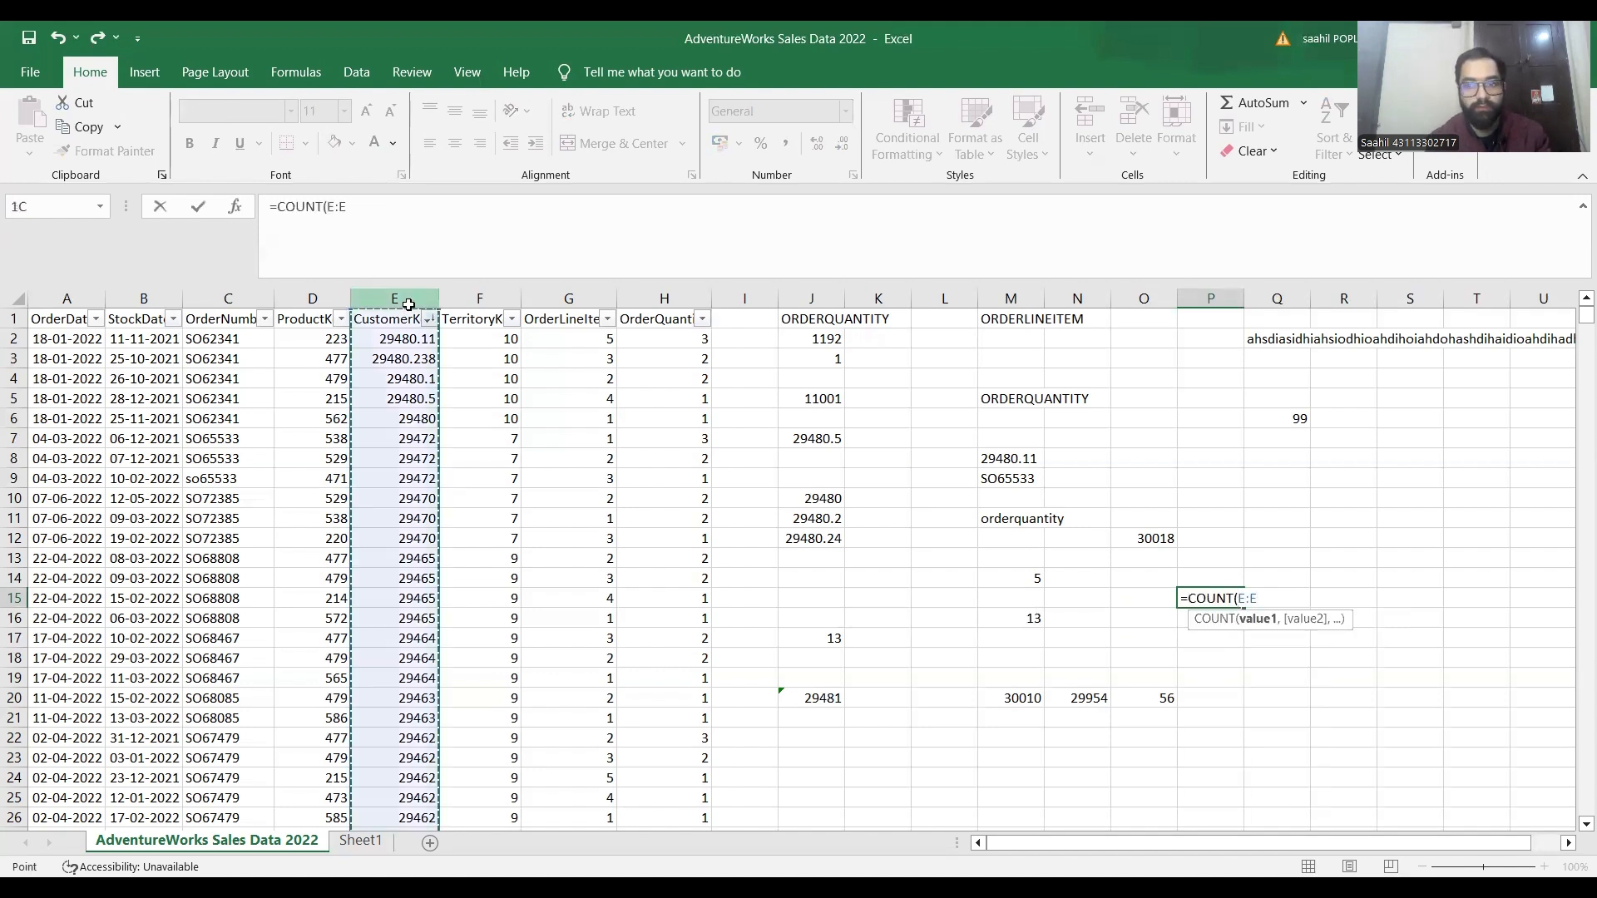
{"action": "key", "text": "Return"}
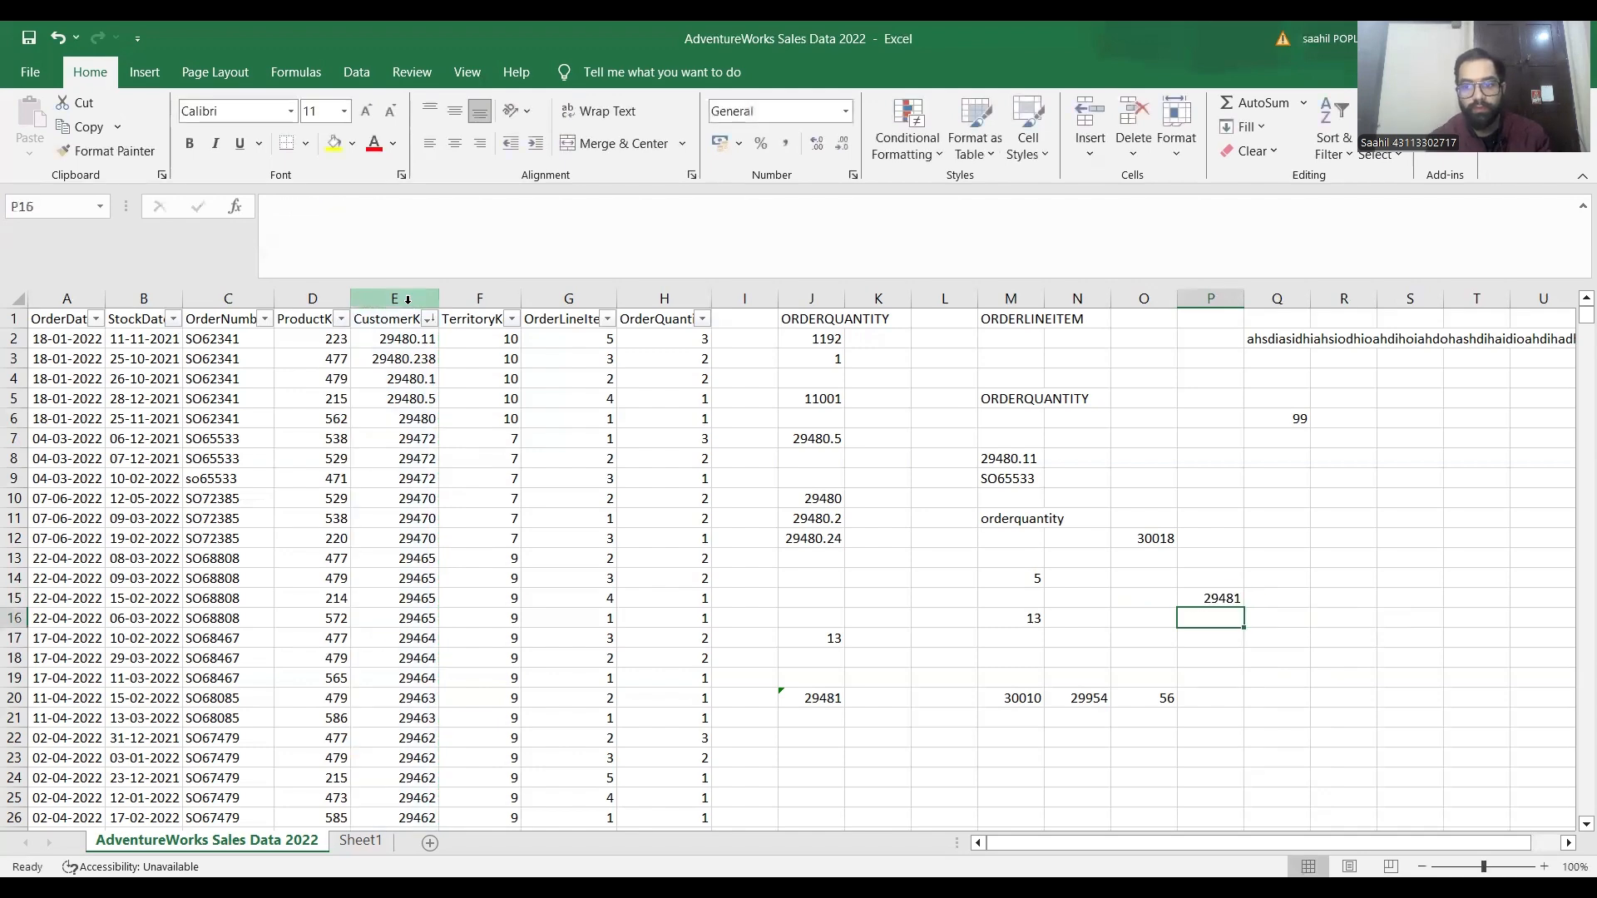
{"action": "key", "text": "Up"}
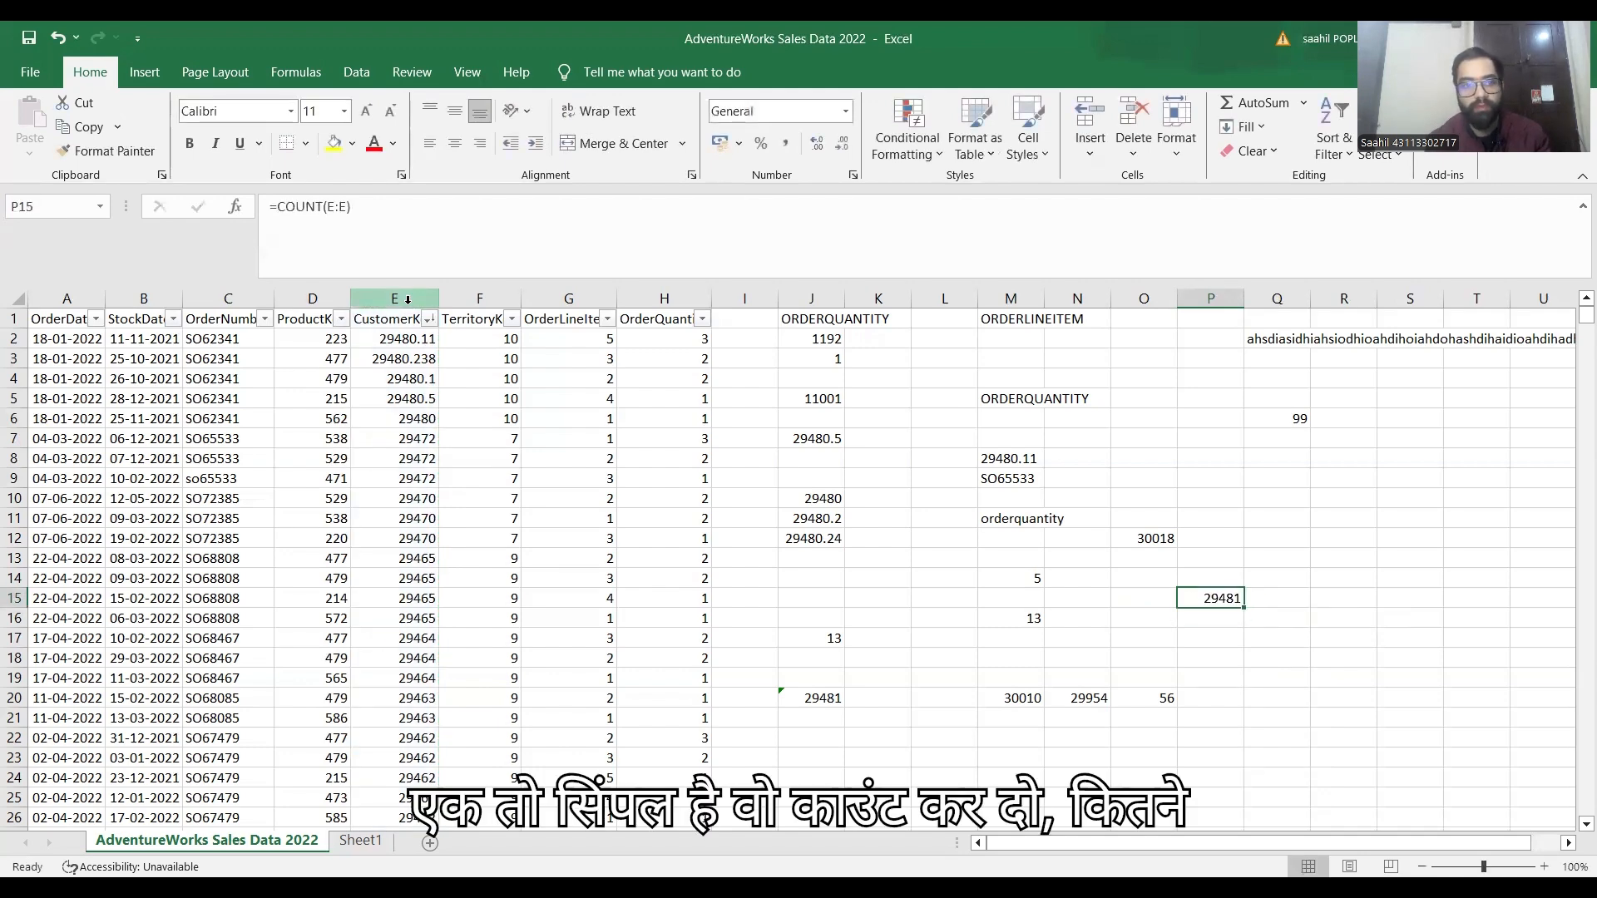
Step: Select the customer key column, and its values from E2 to the last row, to check their count against P15
{"action": "left_click", "coordinate": [408, 304]}
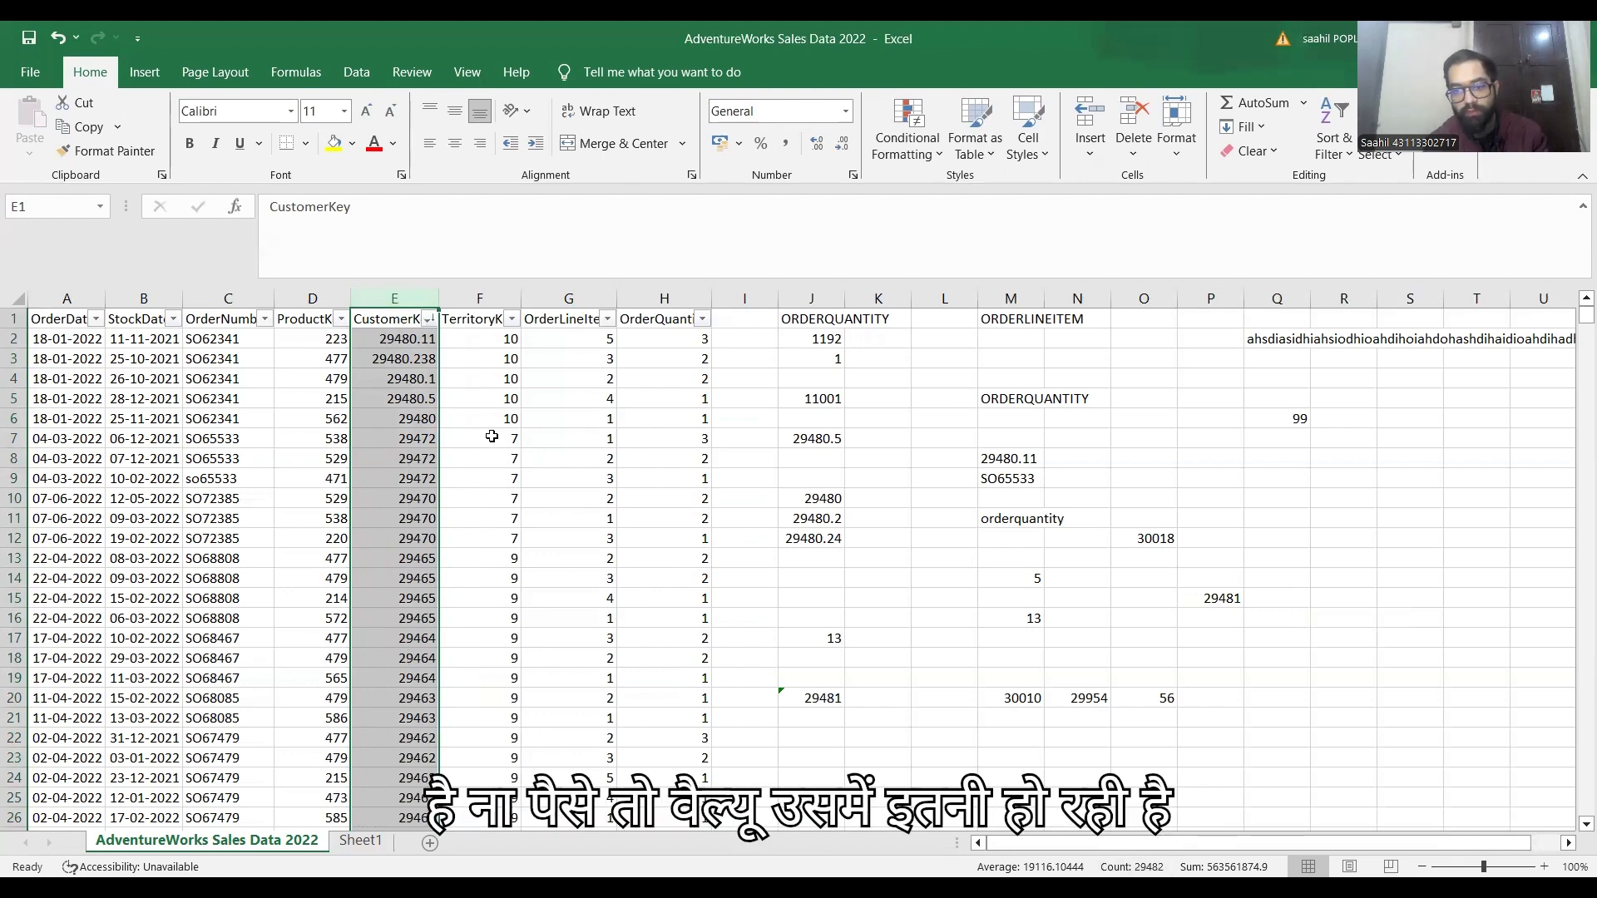
{"action": "left_click", "coordinate": [402, 341]}
{"action": "key", "text": "ctrl+shift+Down"}
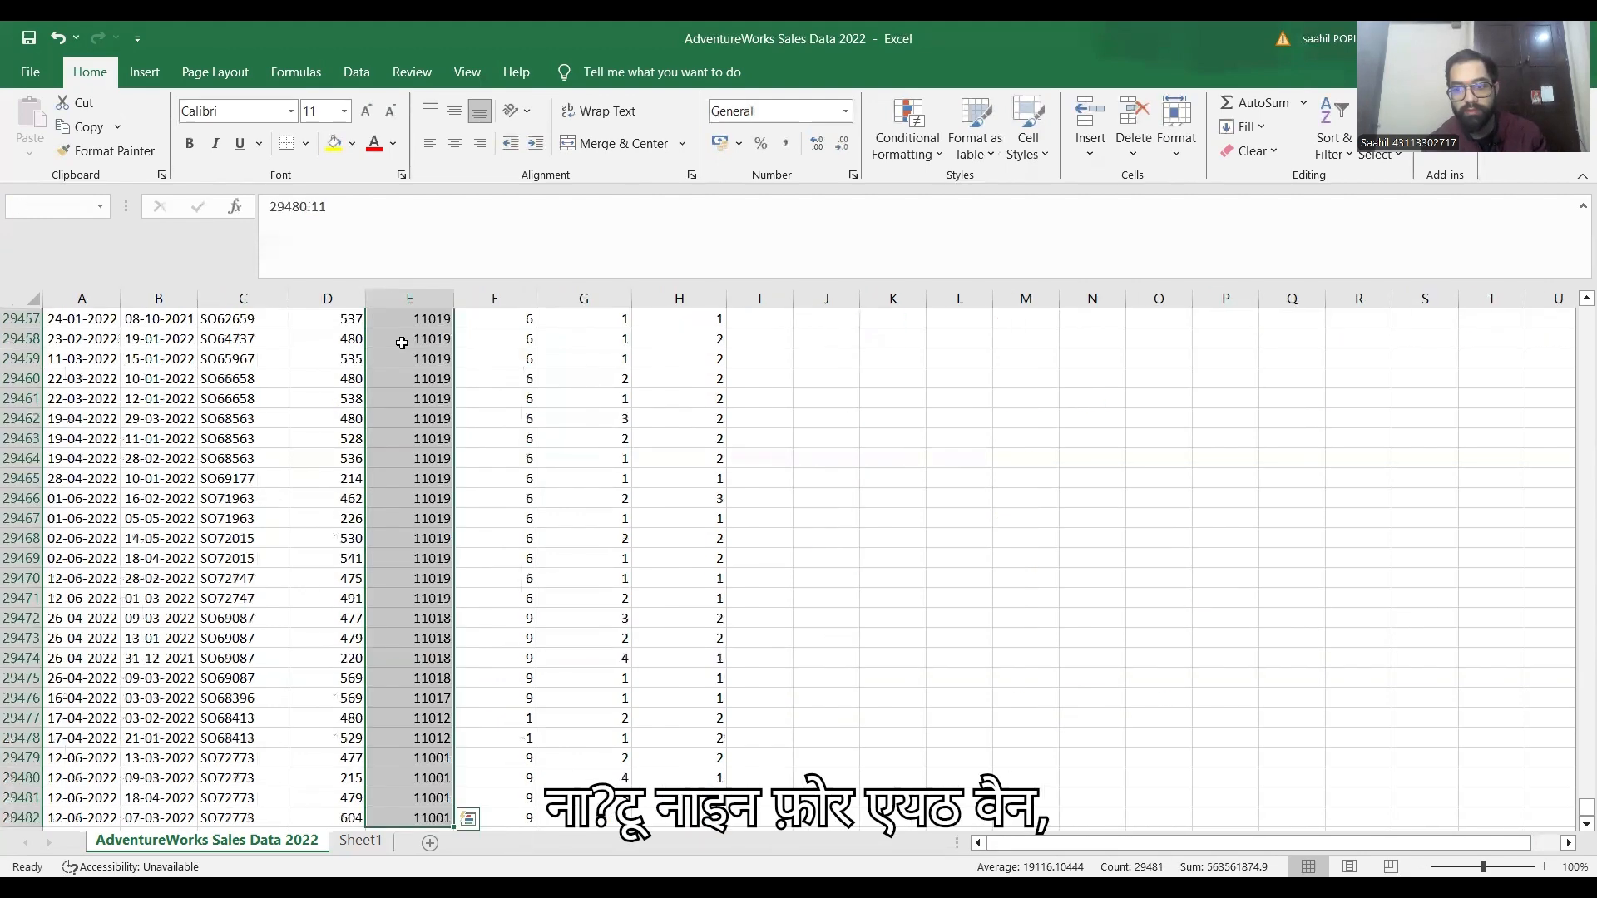
{"action": "key", "text": "ctrl+shift+Up"}
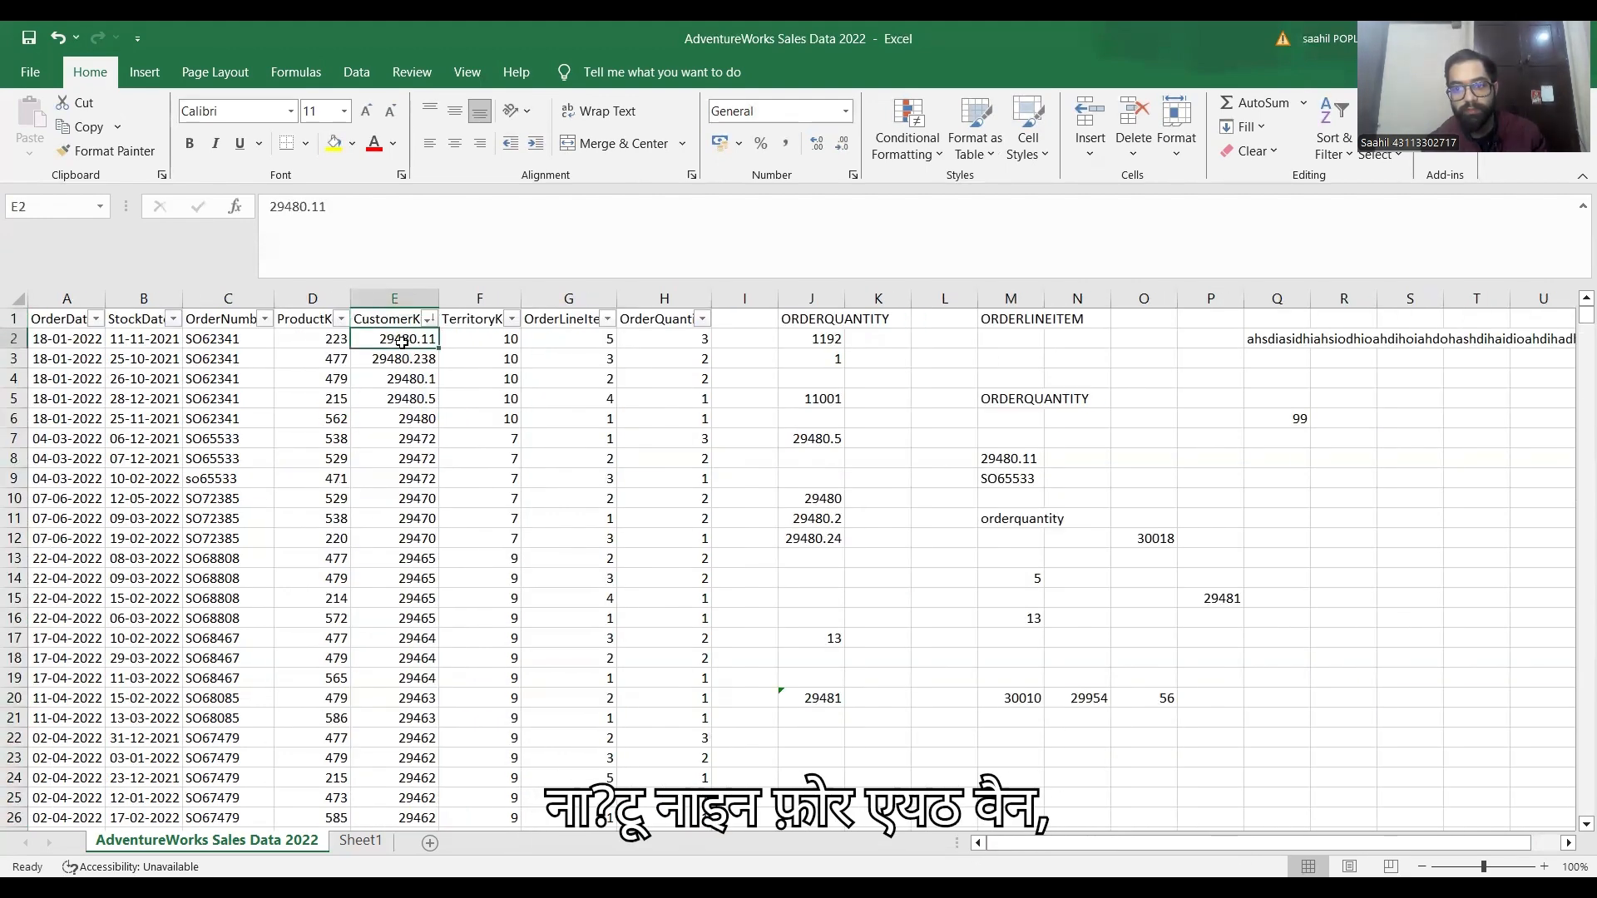
Step: Enter =COUNT(C:C) in cell Q10 to try counting the values in the order number column
{"action": "left_click", "coordinate": [1308, 495]}
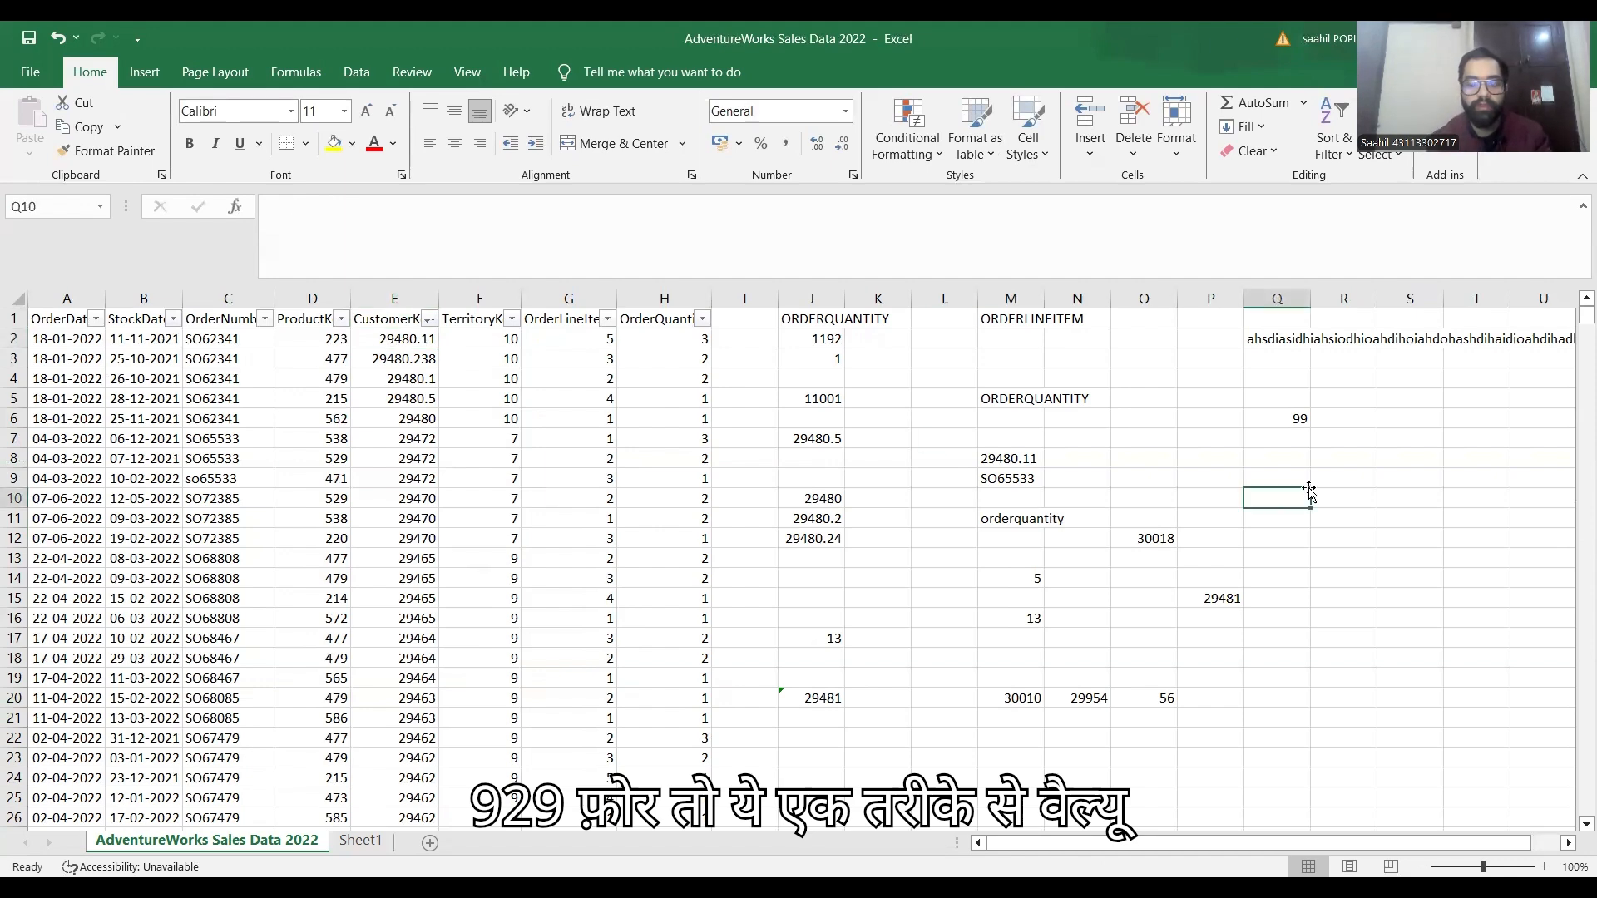
{"action": "type", "text": "="}
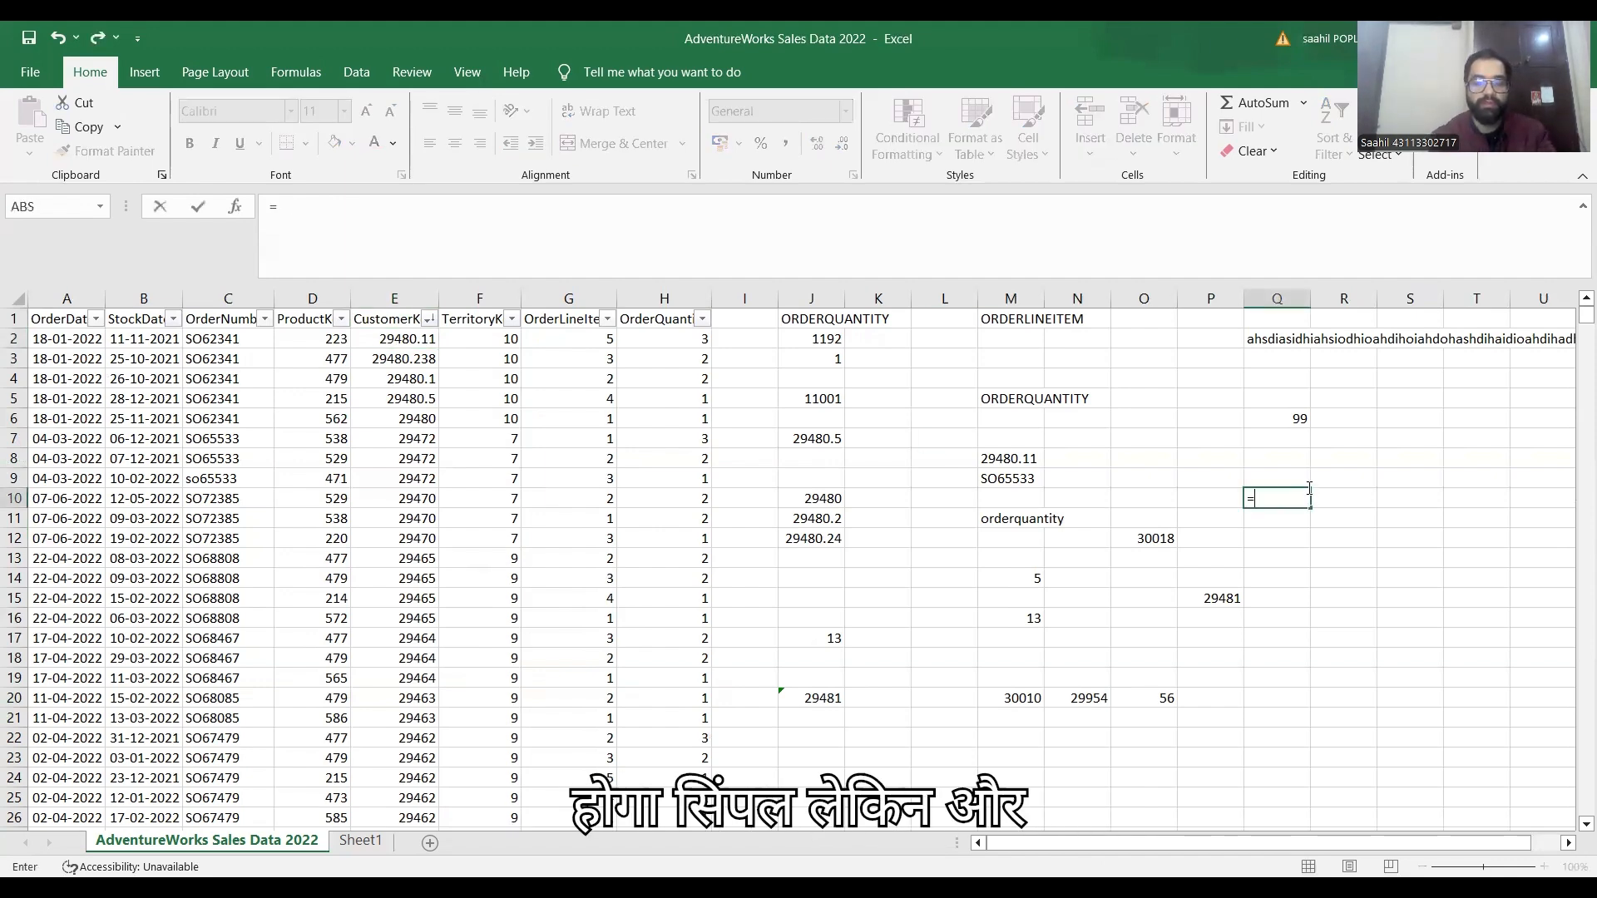
{"action": "type", "text": "COUNT(C:C"}
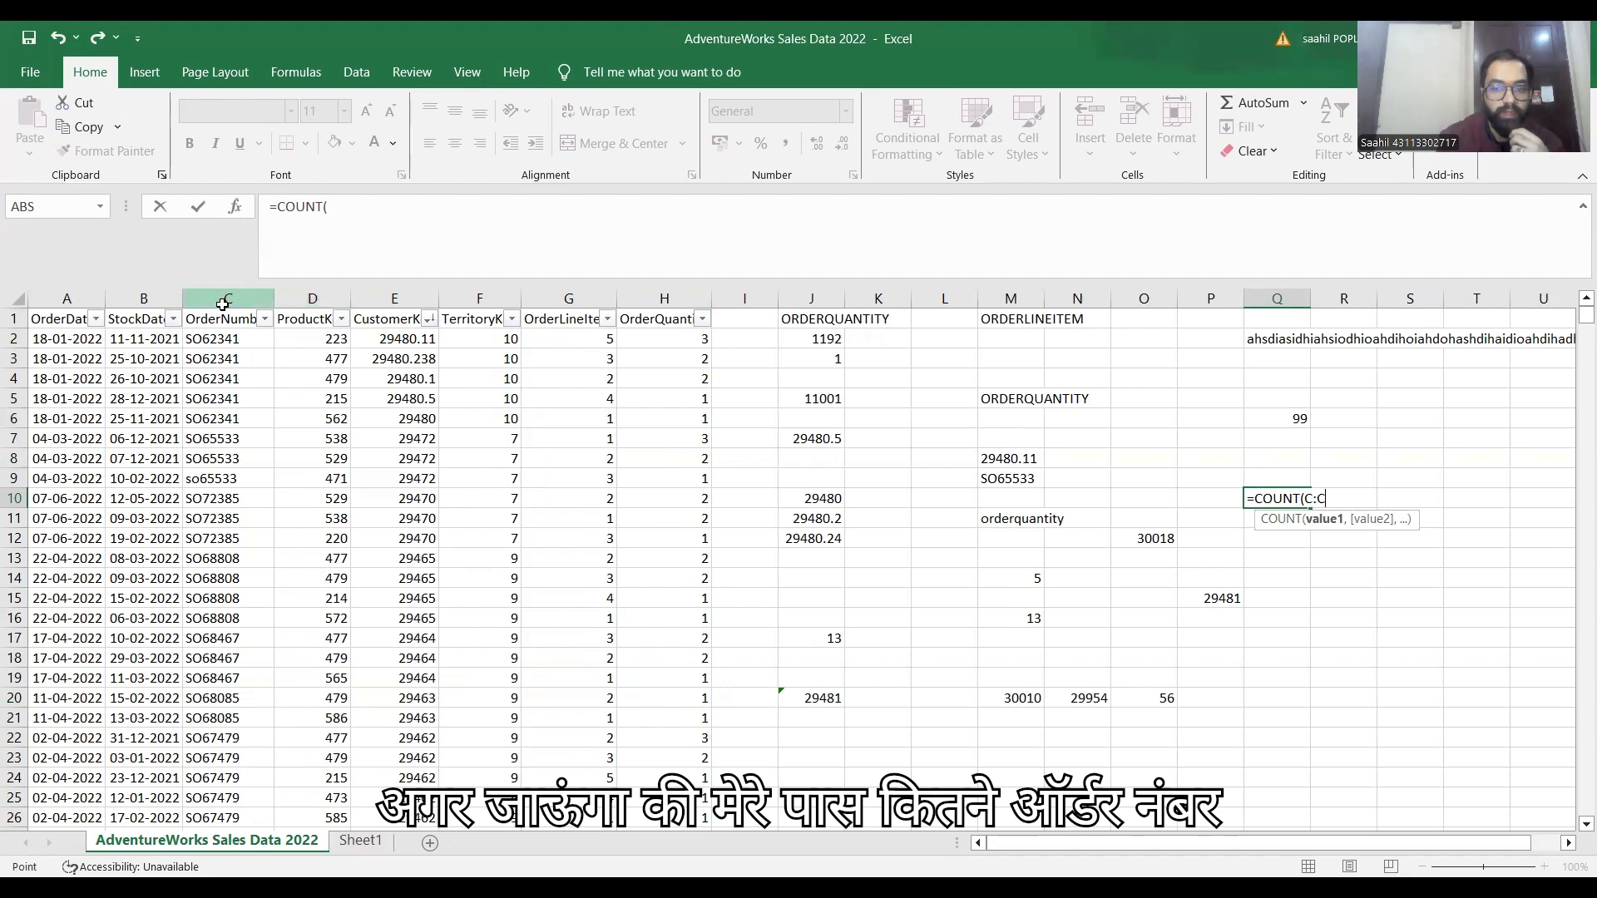
{"action": "left_click", "coordinate": [222, 301]}
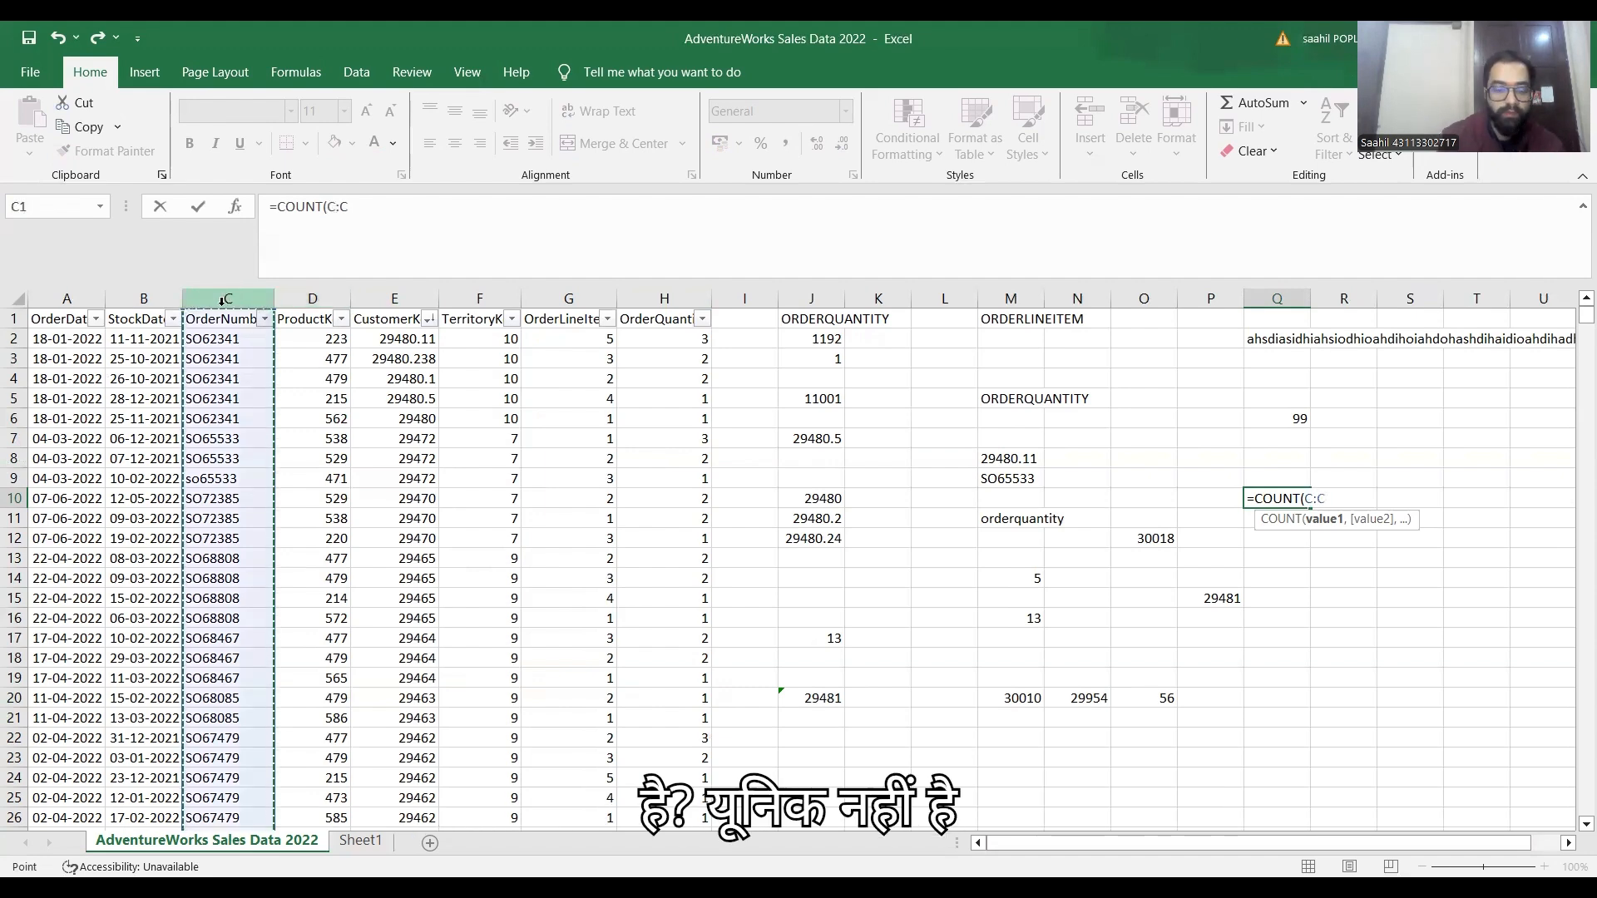
{"action": "type", "text": ")"}
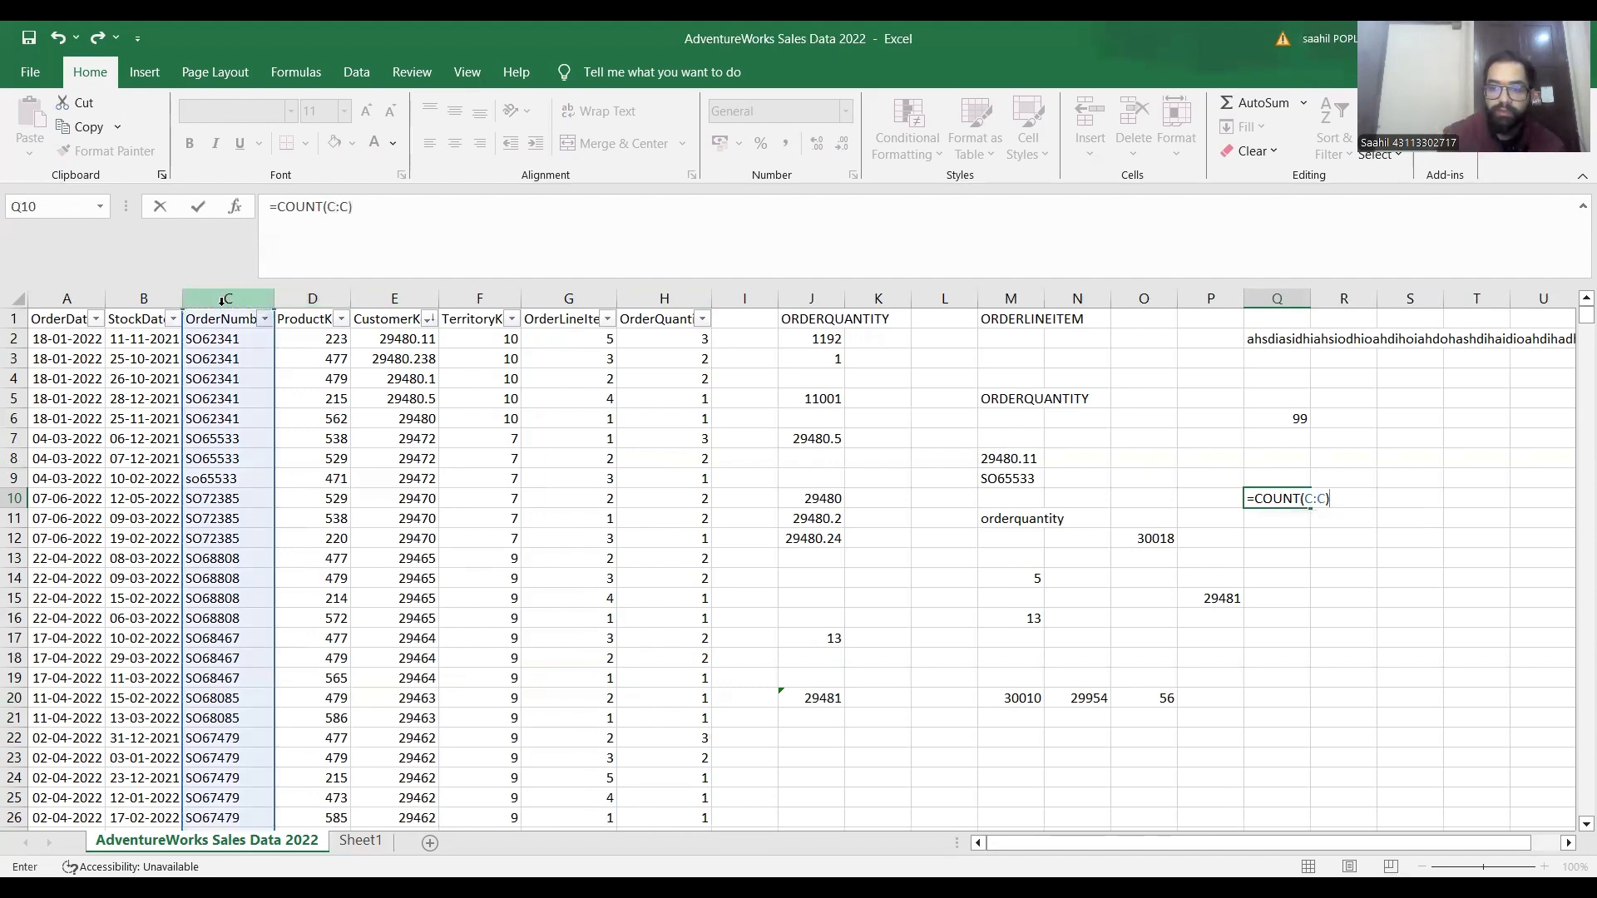
{"action": "key", "text": "Return"}
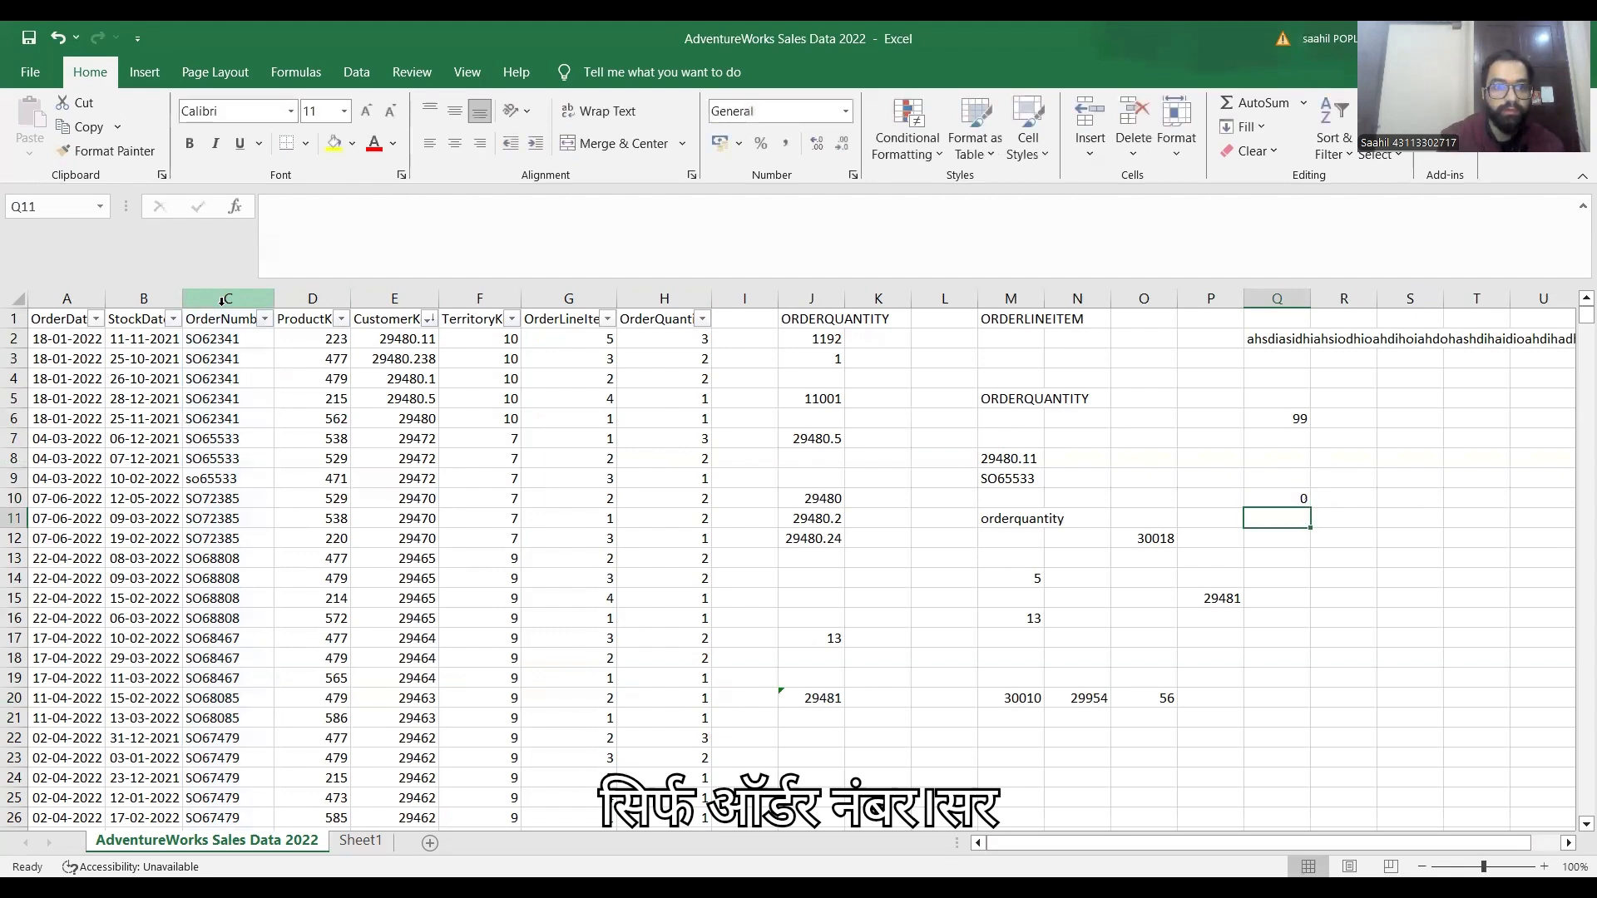
{"action": "key", "text": "Up"}
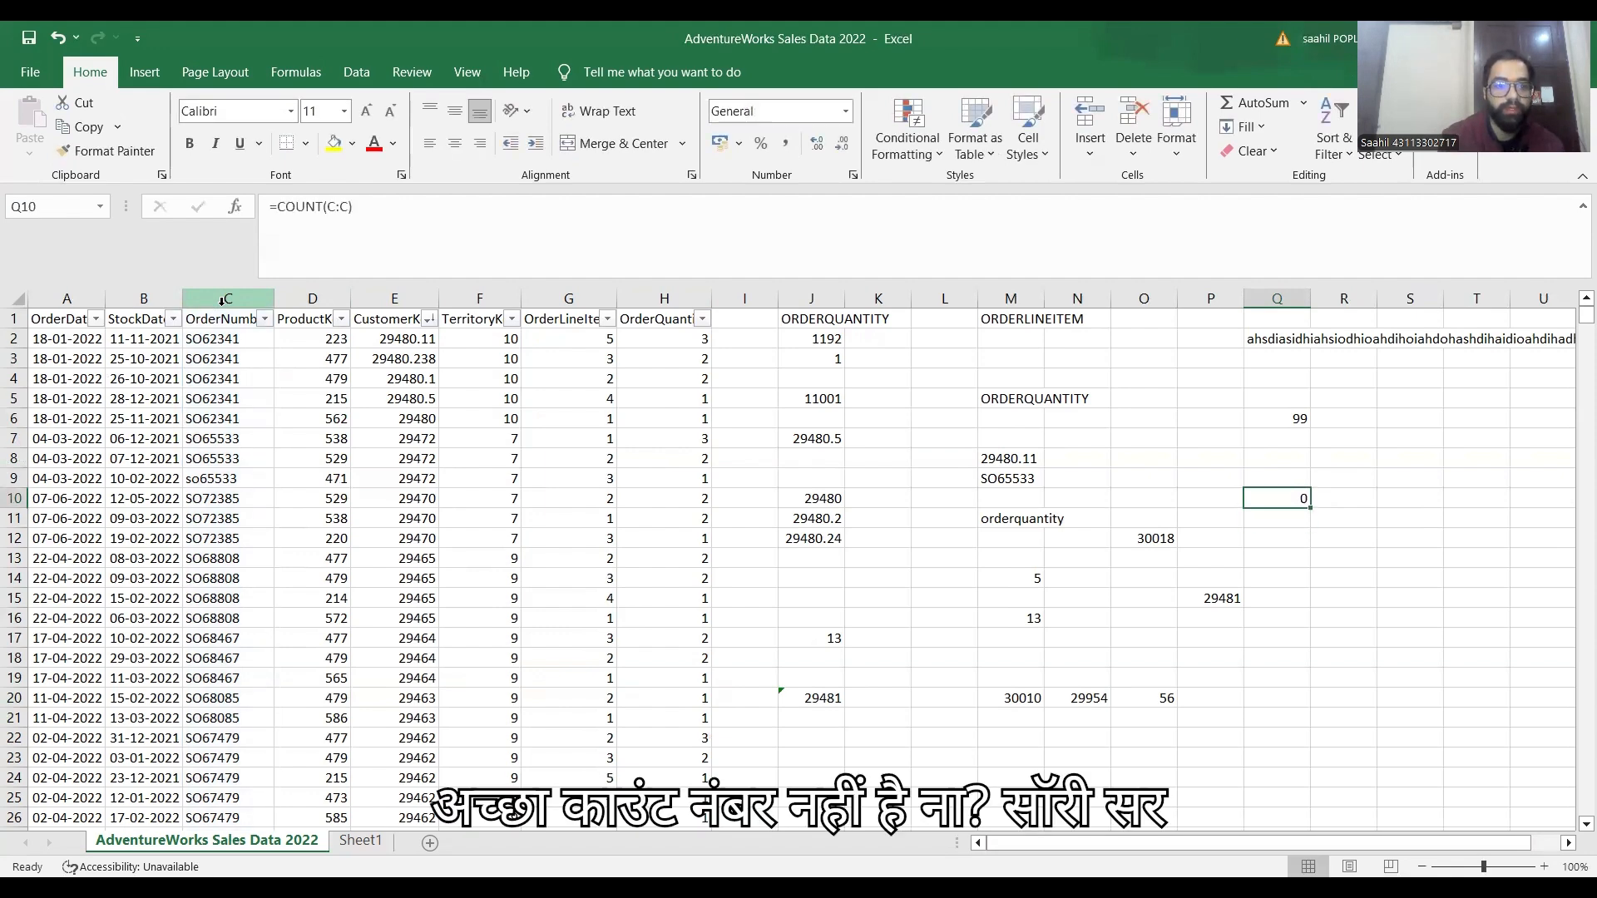
Step: Enter =COUNT(D:D) in cell Q12 to count the numeric values in the product key column
{"action": "key", "text": "Right"}
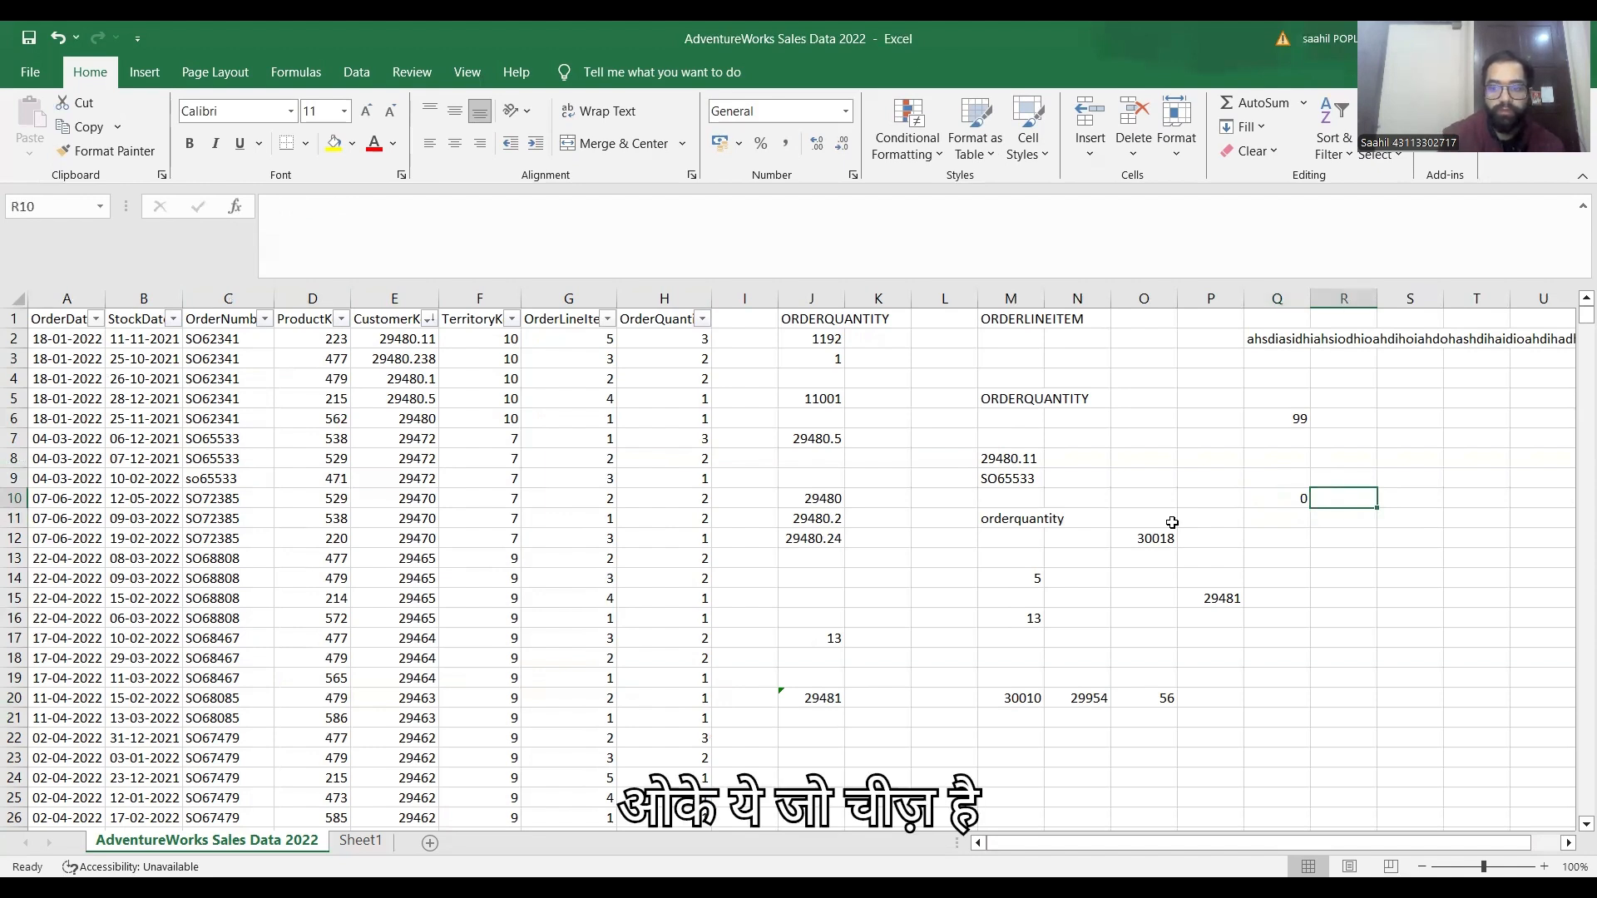
{"action": "key", "text": "Down"}
{"action": "key", "text": "Left"}
{"action": "key", "text": "Down"}
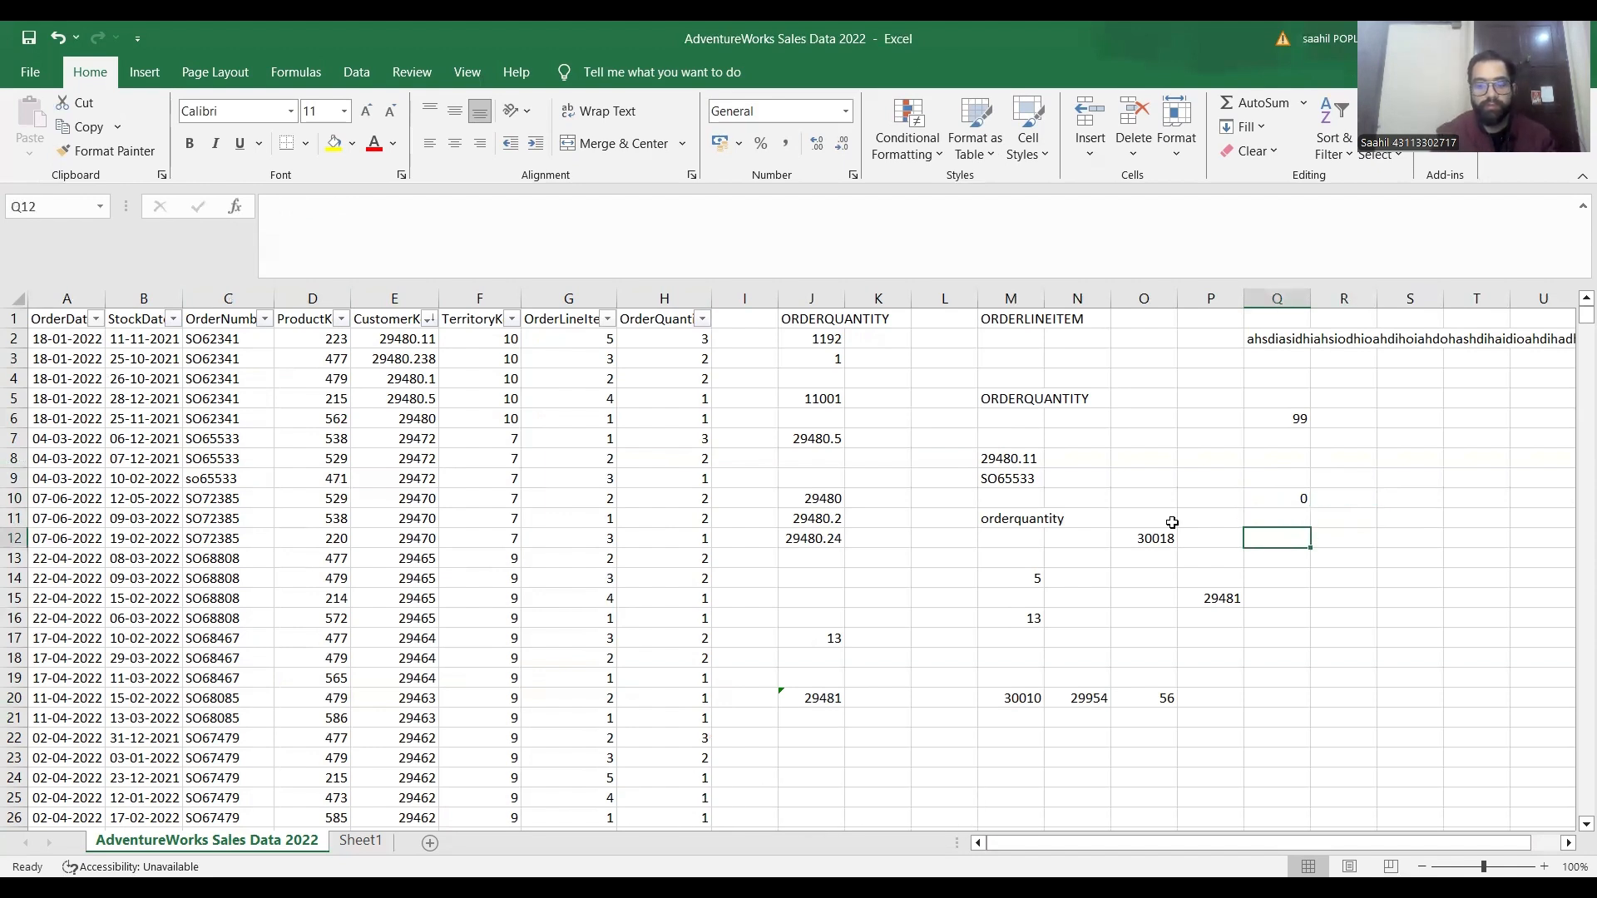
{"action": "type", "text": "=count"}
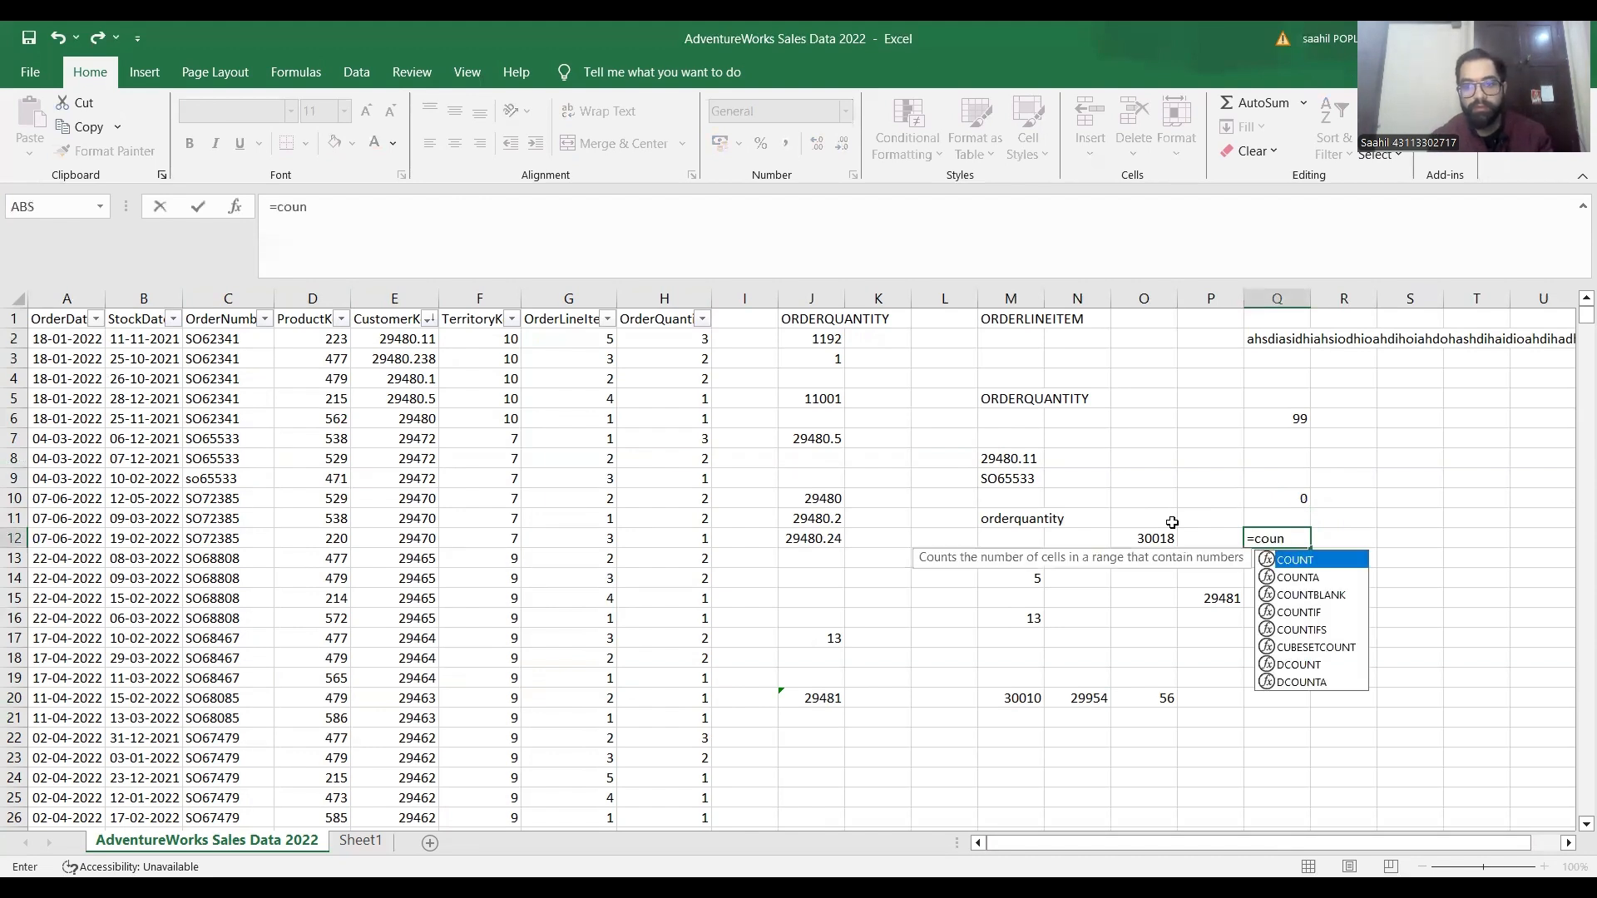
{"action": "key", "text": "Tab"}
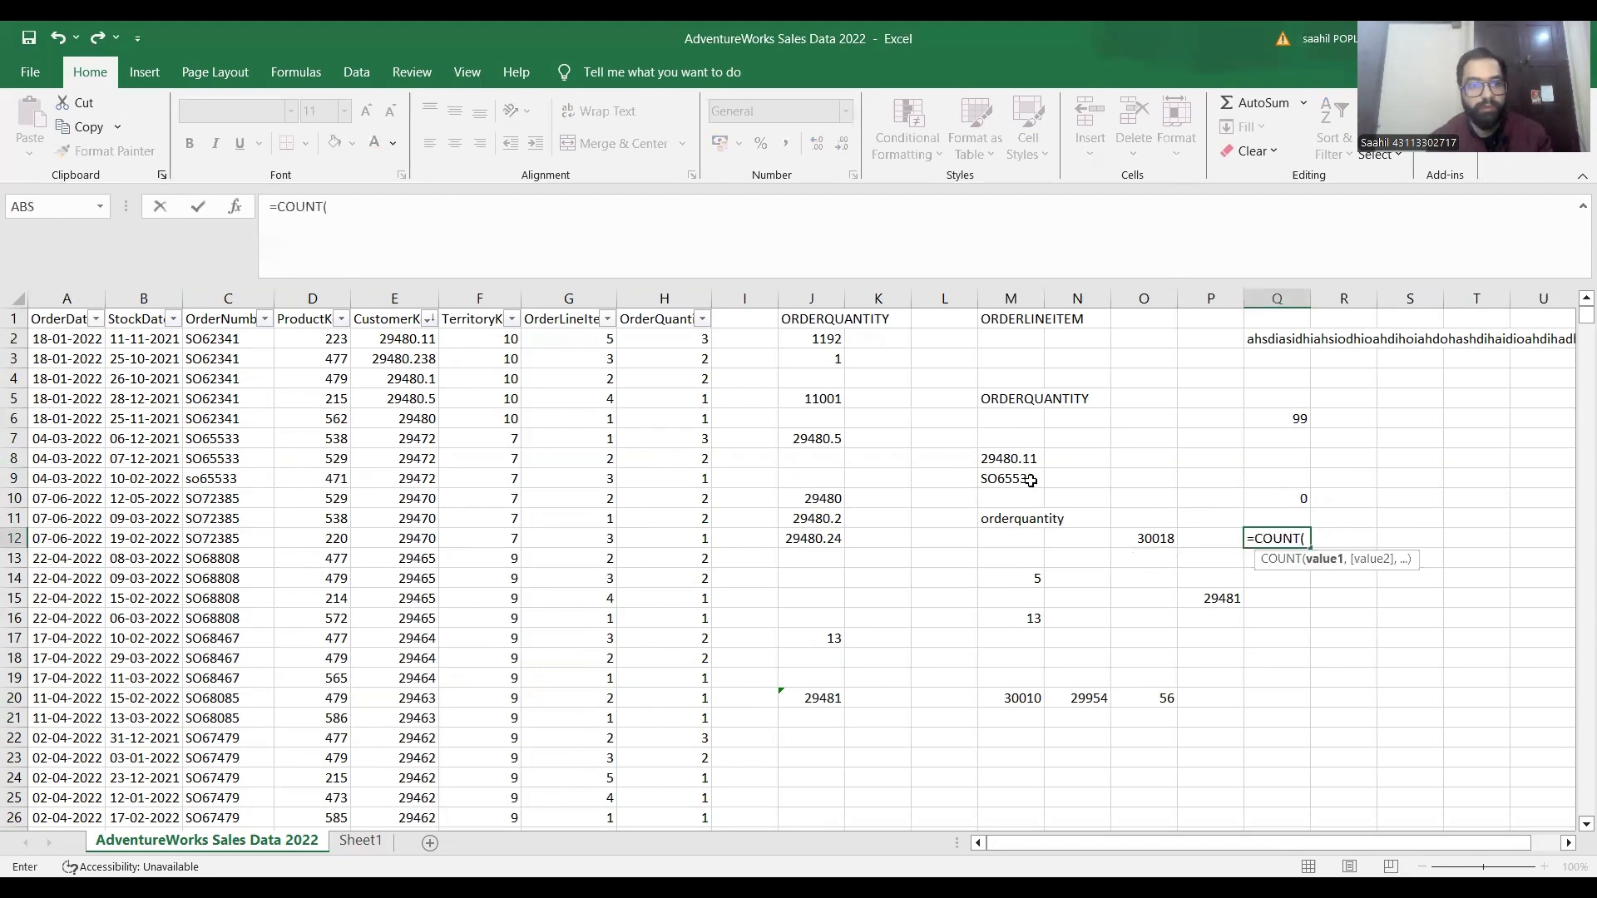
{"action": "left_click", "coordinate": [314, 299]}
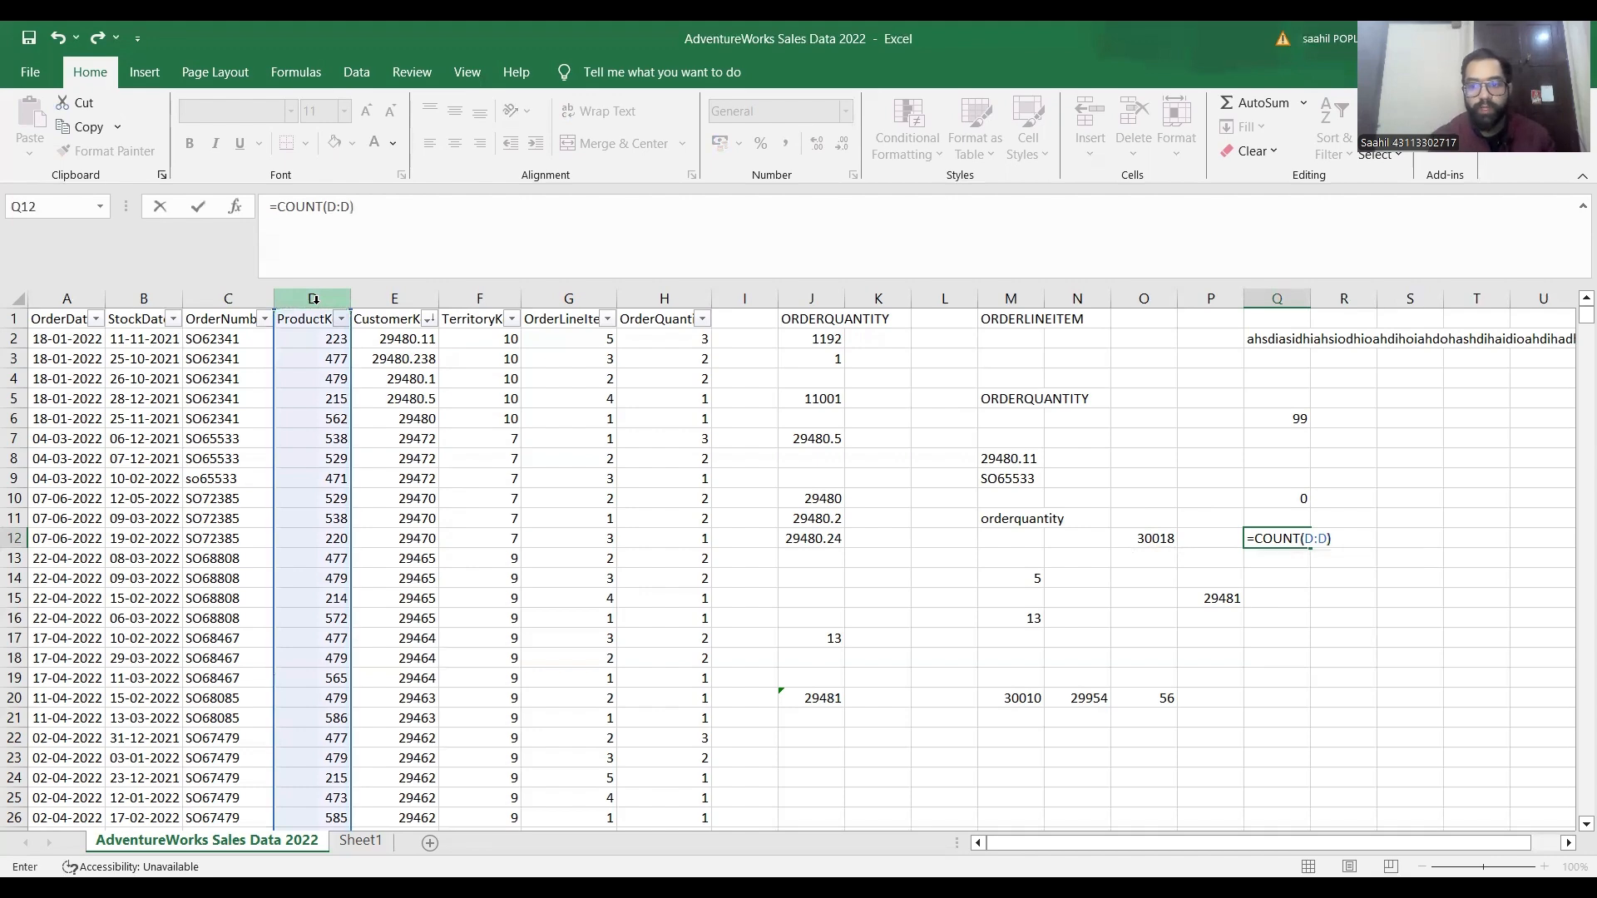
{"action": "key", "text": "Return"}
{"action": "key", "text": "Up"}
Step: Select the product key values from D2 down to the last row to verify their count against Q12
{"action": "key", "text": "Left"}
{"action": "key", "text": "Left"}
{"action": "key", "text": "Left"}
{"action": "key", "text": "Left"}
{"action": "key", "text": "Left"}
{"action": "key", "text": "Left"}
{"action": "key", "text": "Left"}
{"action": "key", "text": "Left"}
{"action": "key", "text": "Left"}
{"action": "key", "text": "Left"}
{"action": "key", "text": "Left"}
{"action": "key", "text": "Left"}
{"action": "key", "text": "Left"}
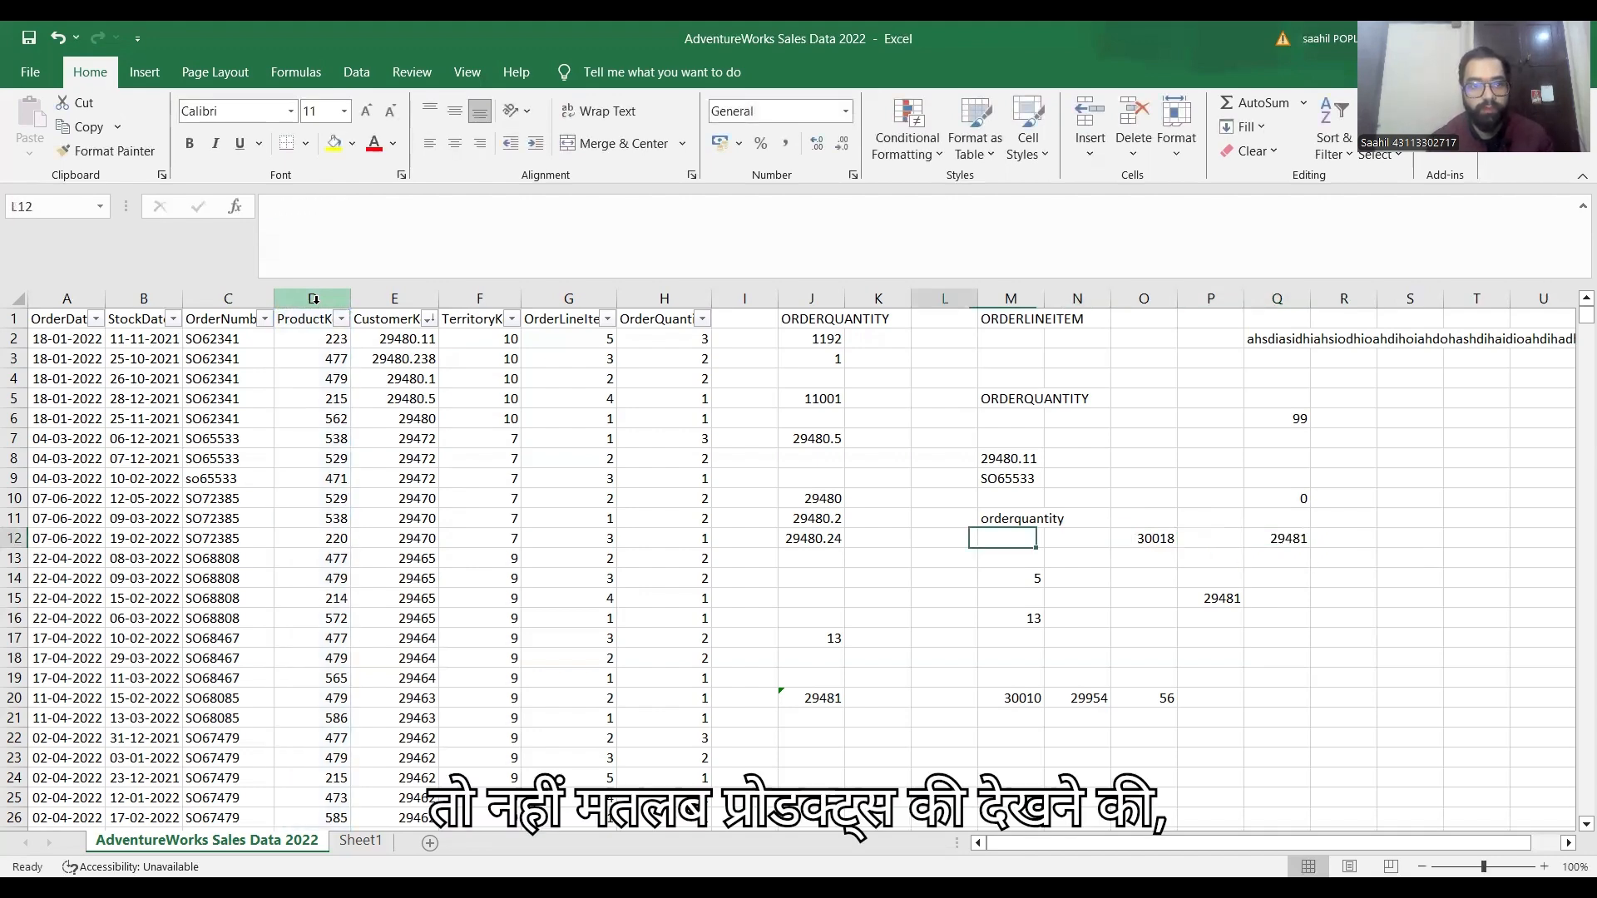
{"action": "key", "text": "ctrl+Up"}
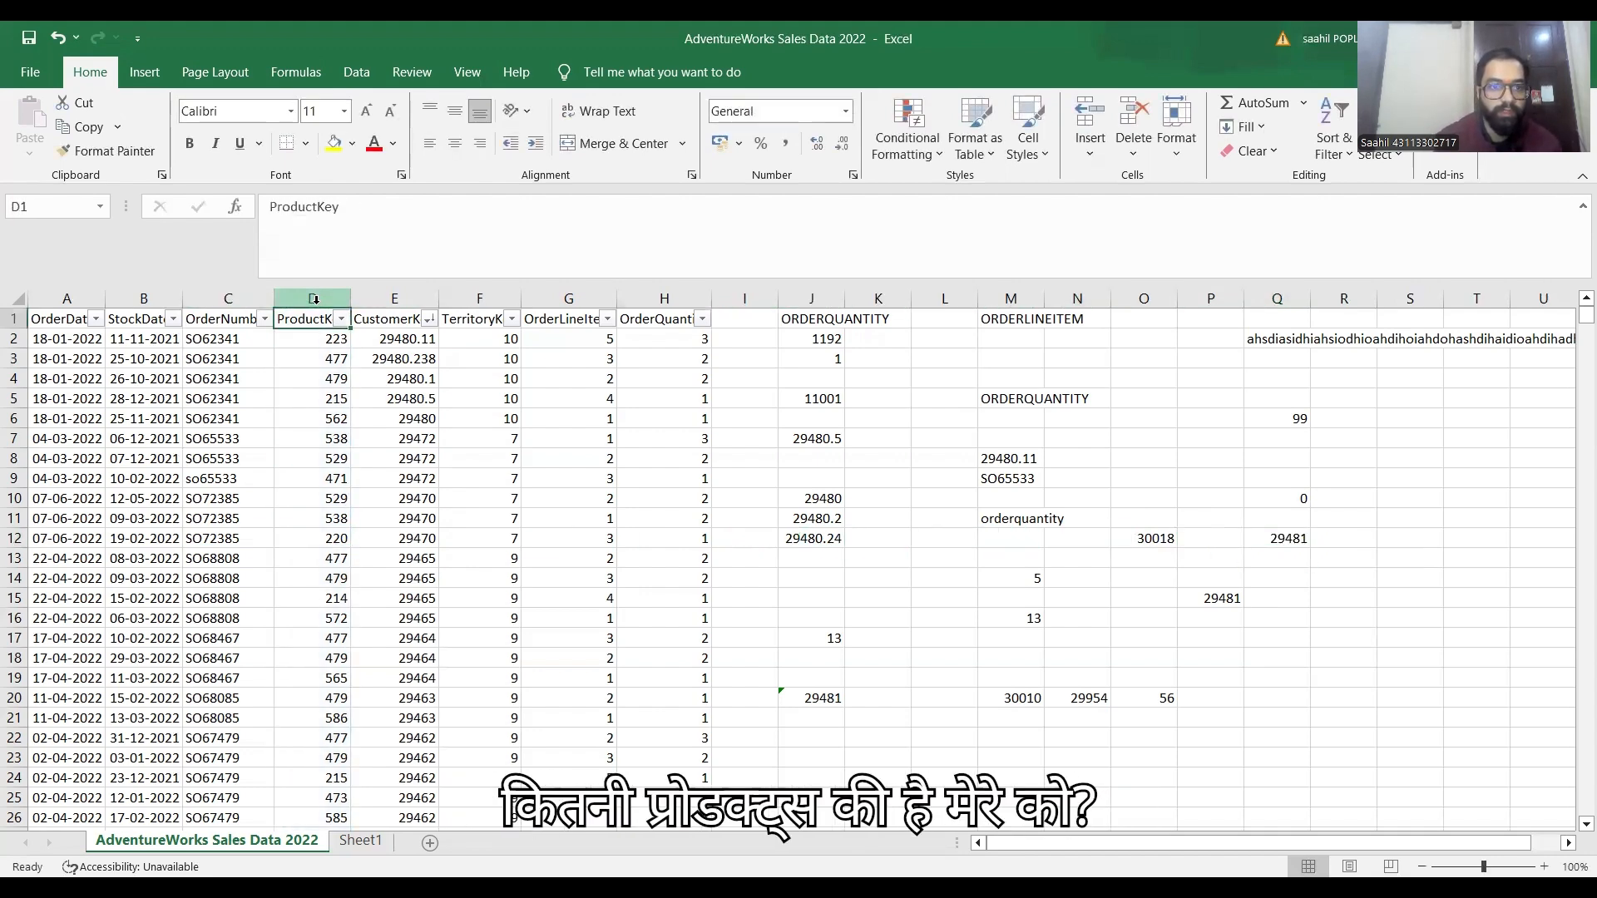
{"action": "key", "text": "Down"}
{"action": "key", "text": "ctrl+shift+Down"}
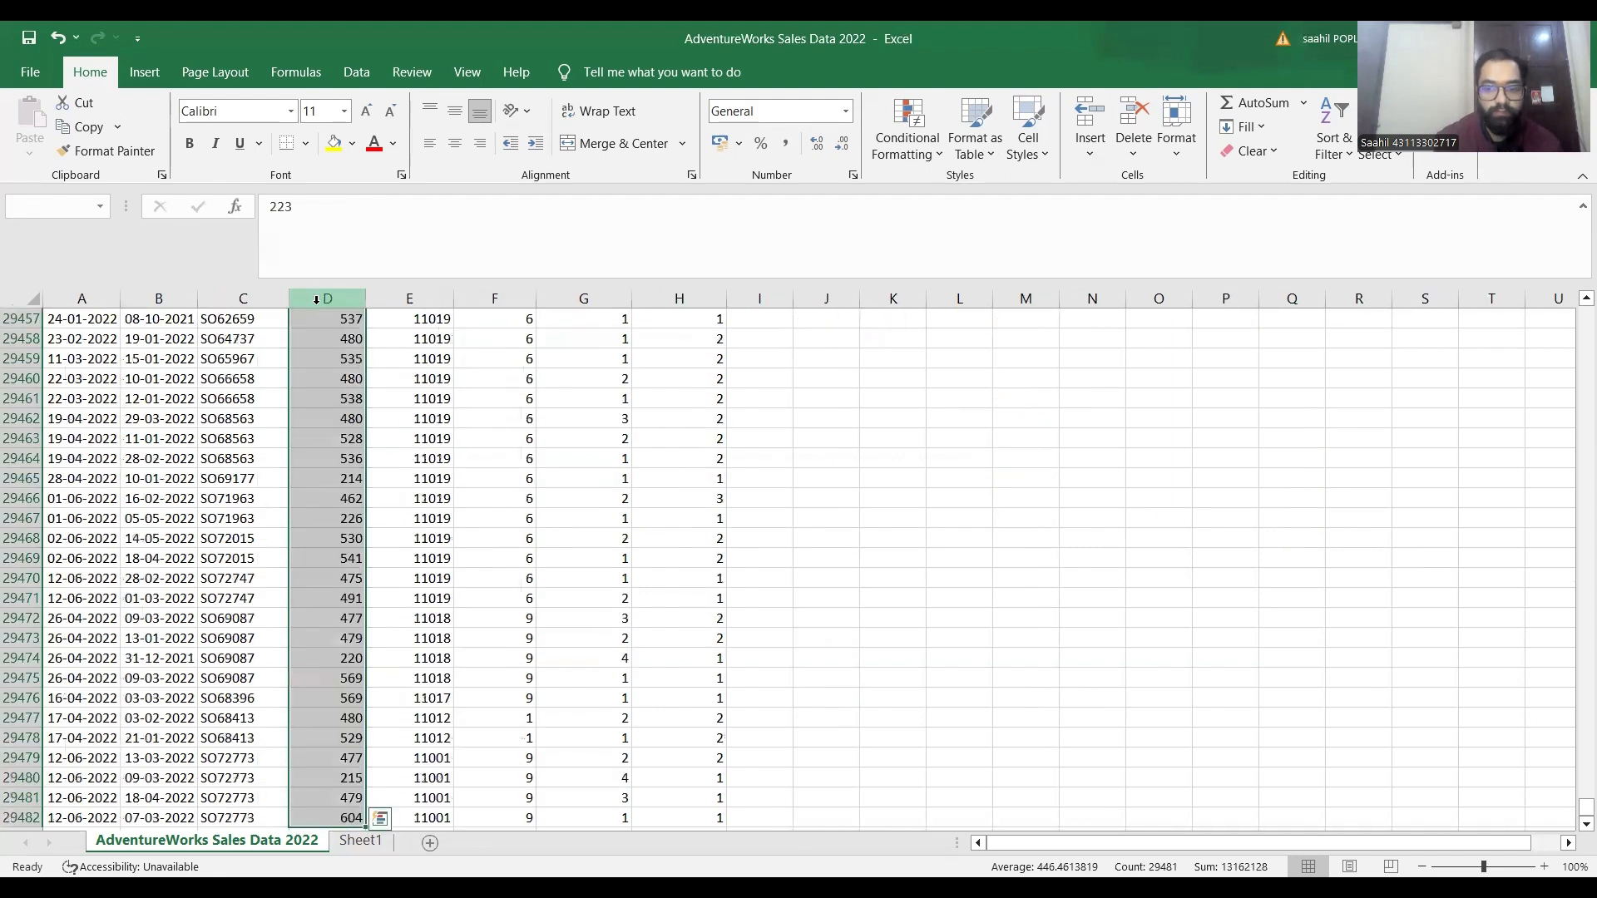
{"action": "key", "text": "ctrl+Up"}
{"action": "key", "text": "Down"}
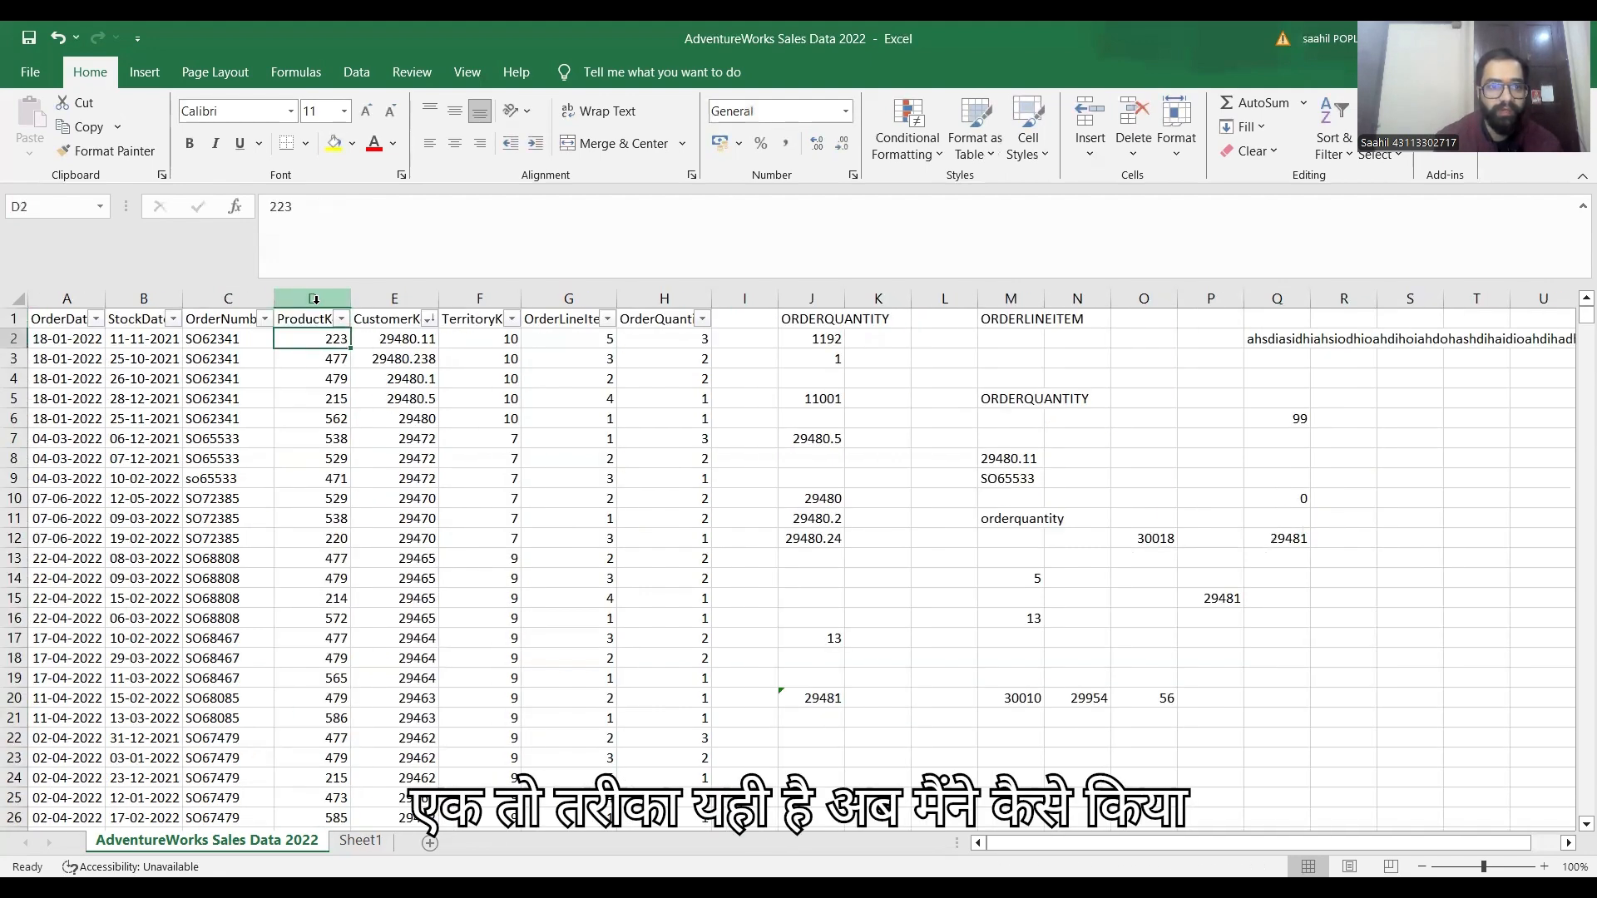
{"action": "key", "text": "ctrl+shift+Down"}
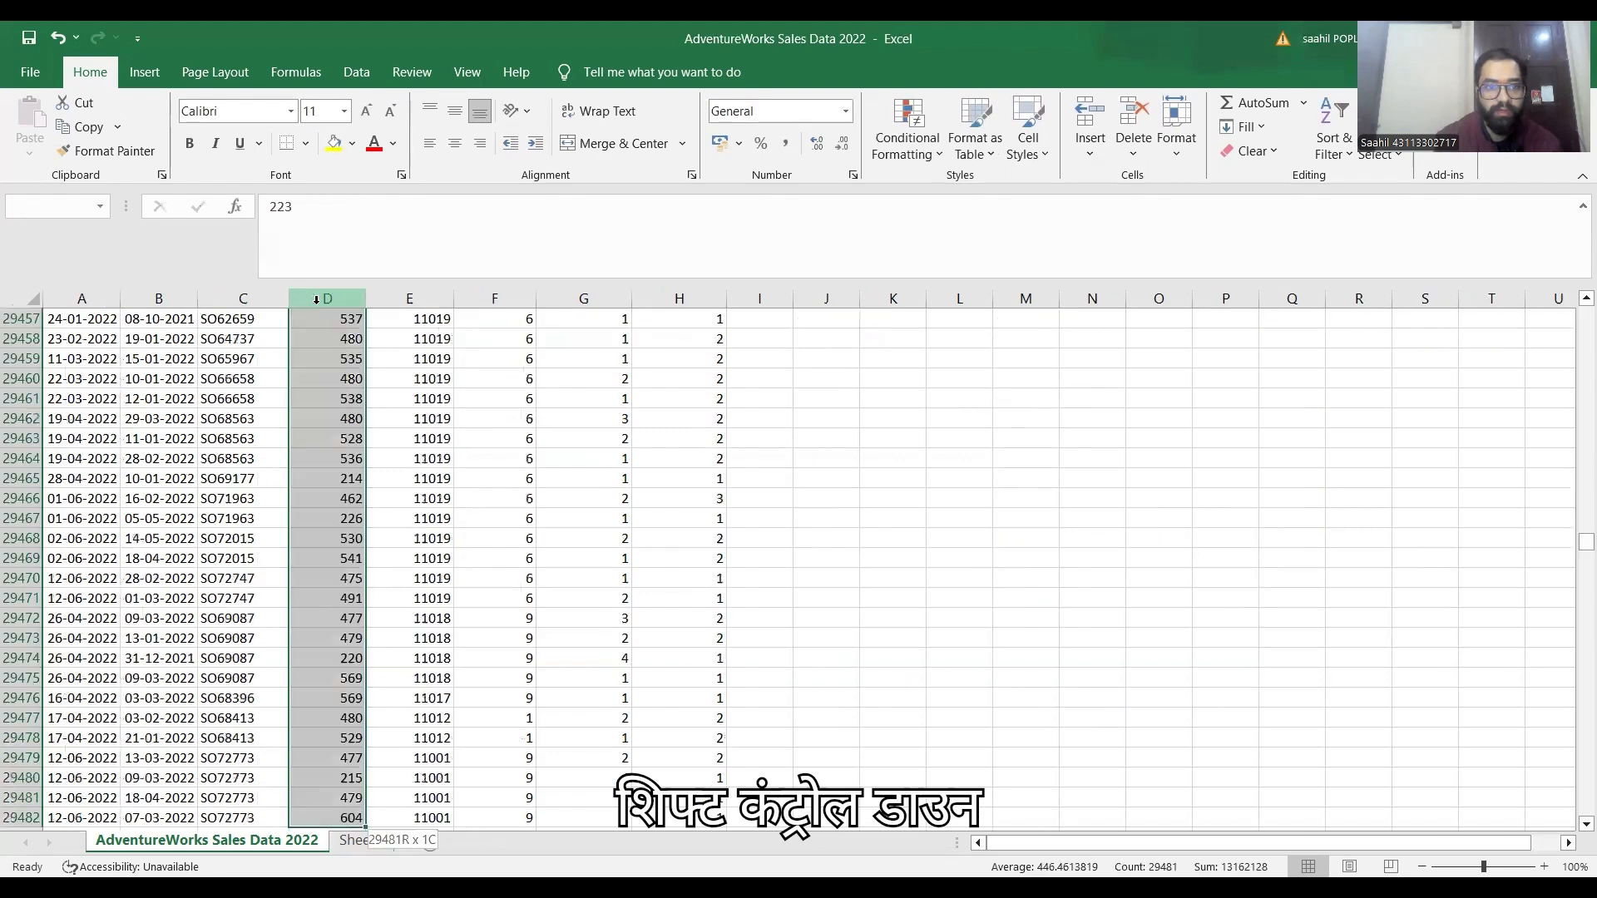
{"action": "key", "text": "ctrl+Up"}
{"action": "key", "text": "Down"}
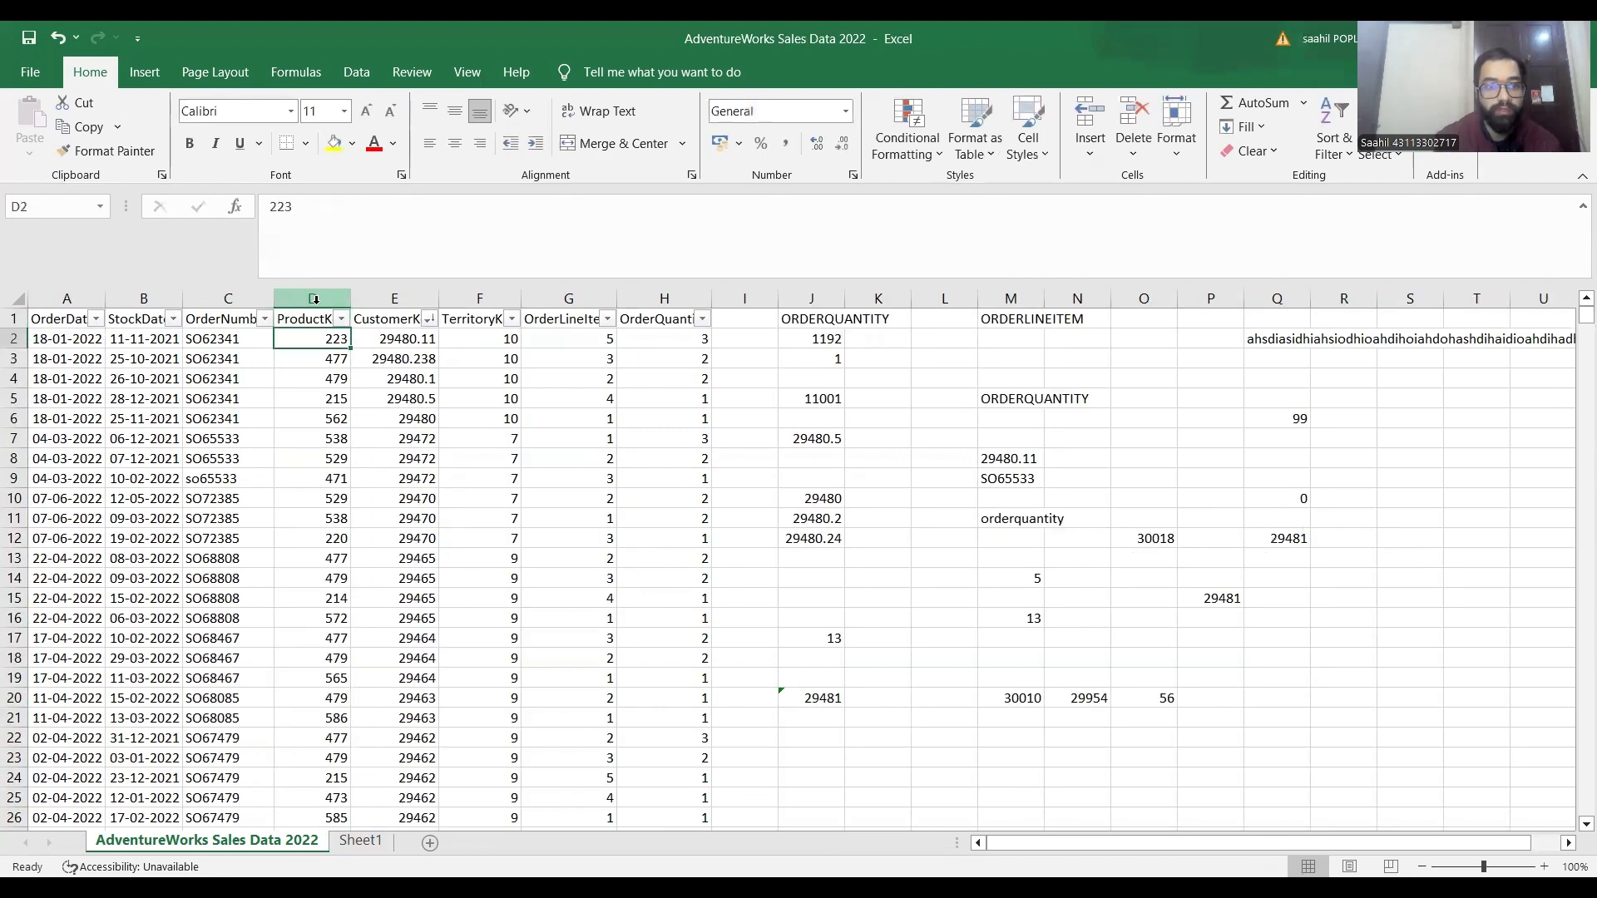
{"action": "key", "text": "ctrl+shift+Down"}
{"action": "key", "text": "ctrl+Up"}
{"action": "key", "text": "Down"}
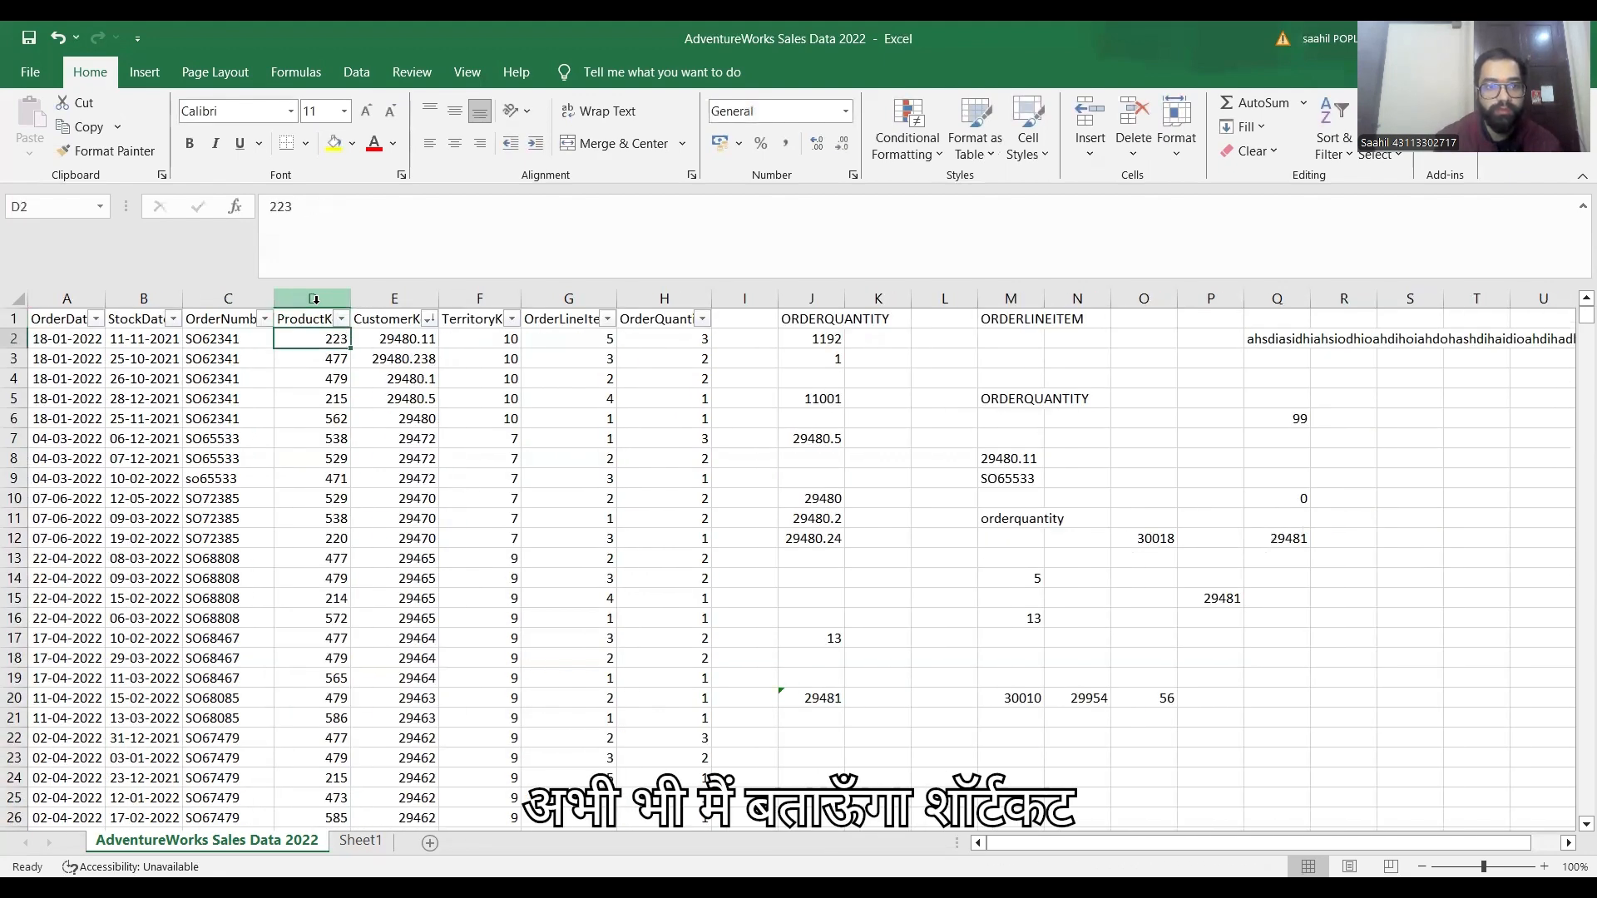
{"action": "key", "text": "ctrl+shift+Down"}
{"action": "key", "text": "ctrl+Up"}
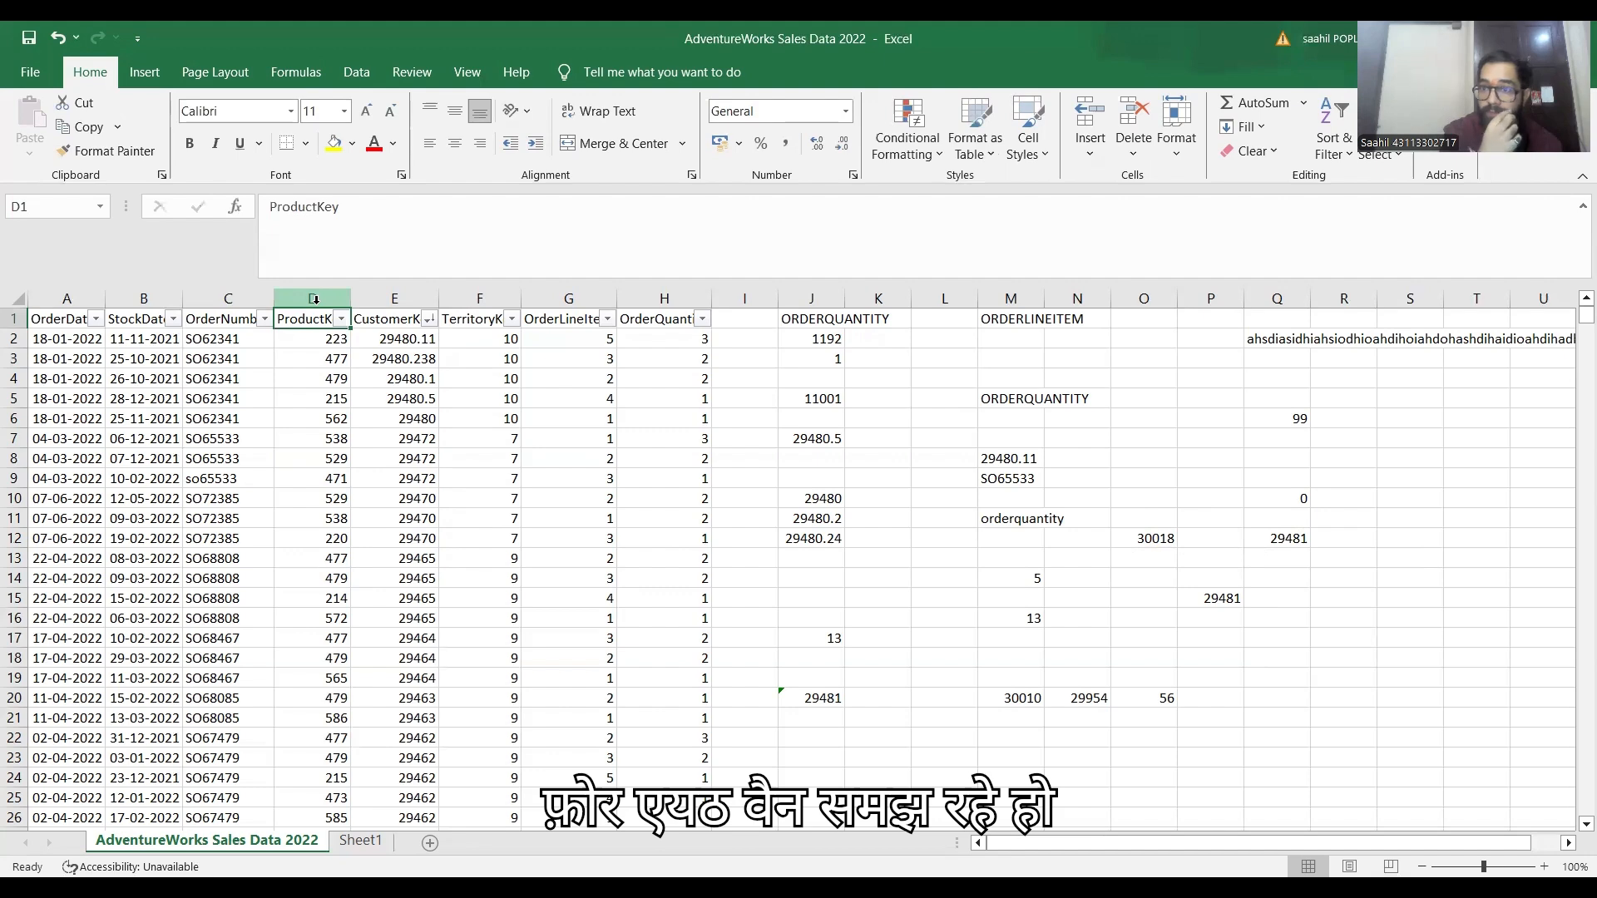
{"action": "key", "text": "Down"}
{"action": "key", "text": "Right"}
{"action": "key", "text": "Right"}
{"action": "key", "text": "Right"}
{"action": "key", "text": "Right"}
{"action": "key", "text": "Right"}
{"action": "key", "text": "Right"}
{"action": "key", "text": "Right"}
{"action": "key", "text": "Right"}
{"action": "key", "text": "Right"}
{"action": "key", "text": "Right"}
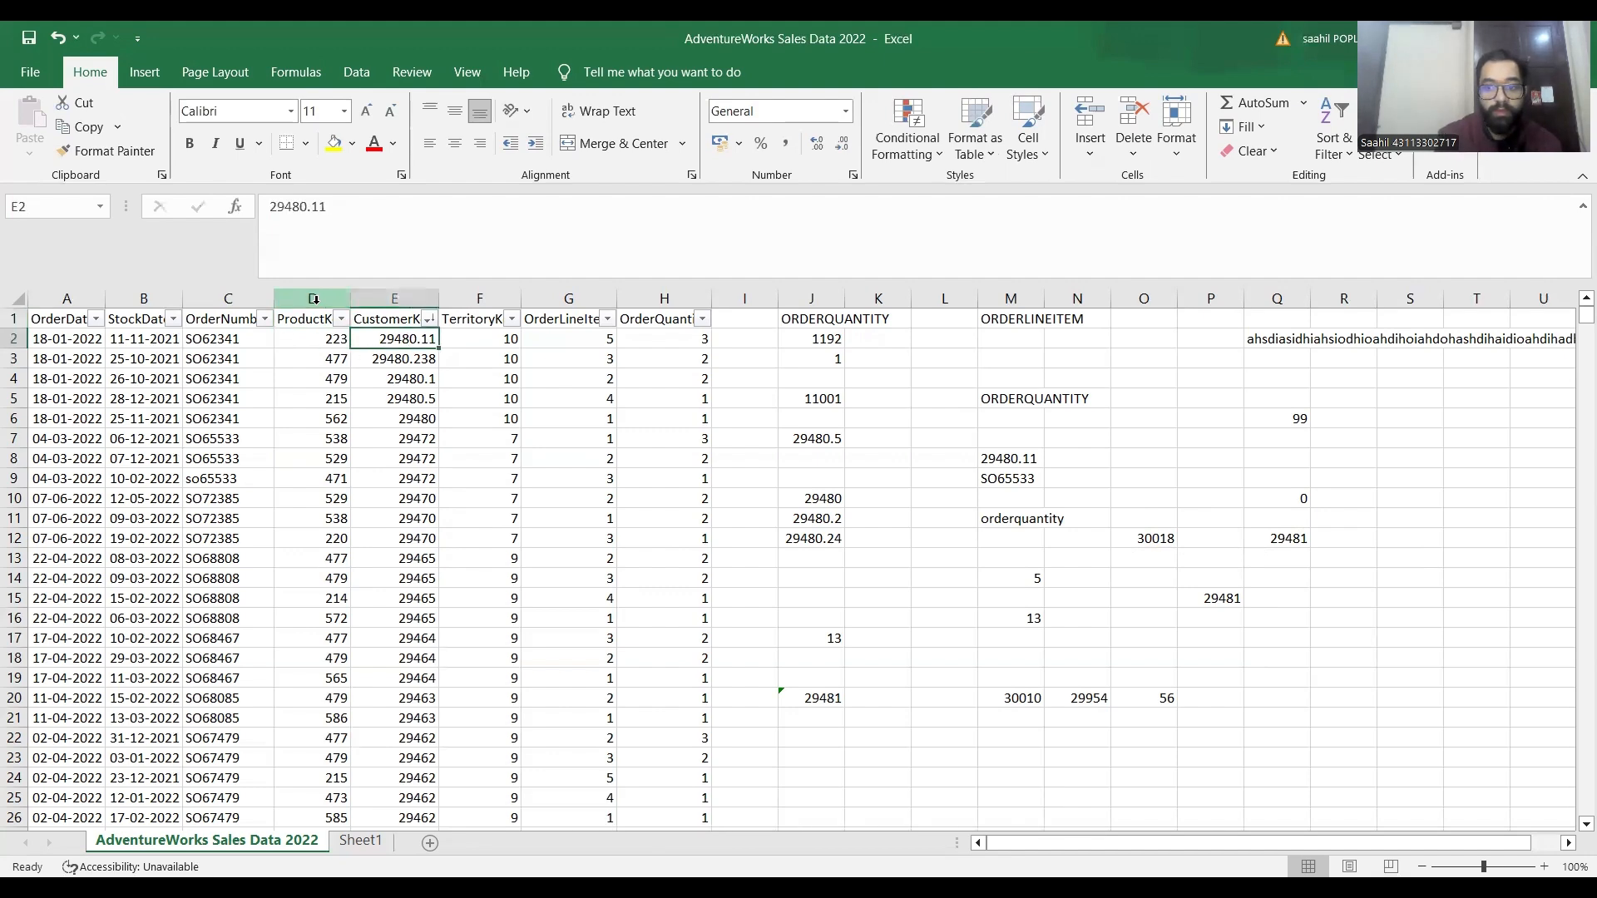
{"action": "key", "text": "Down"}
{"action": "key", "text": "Down"}
{"action": "key", "text": "Down"}
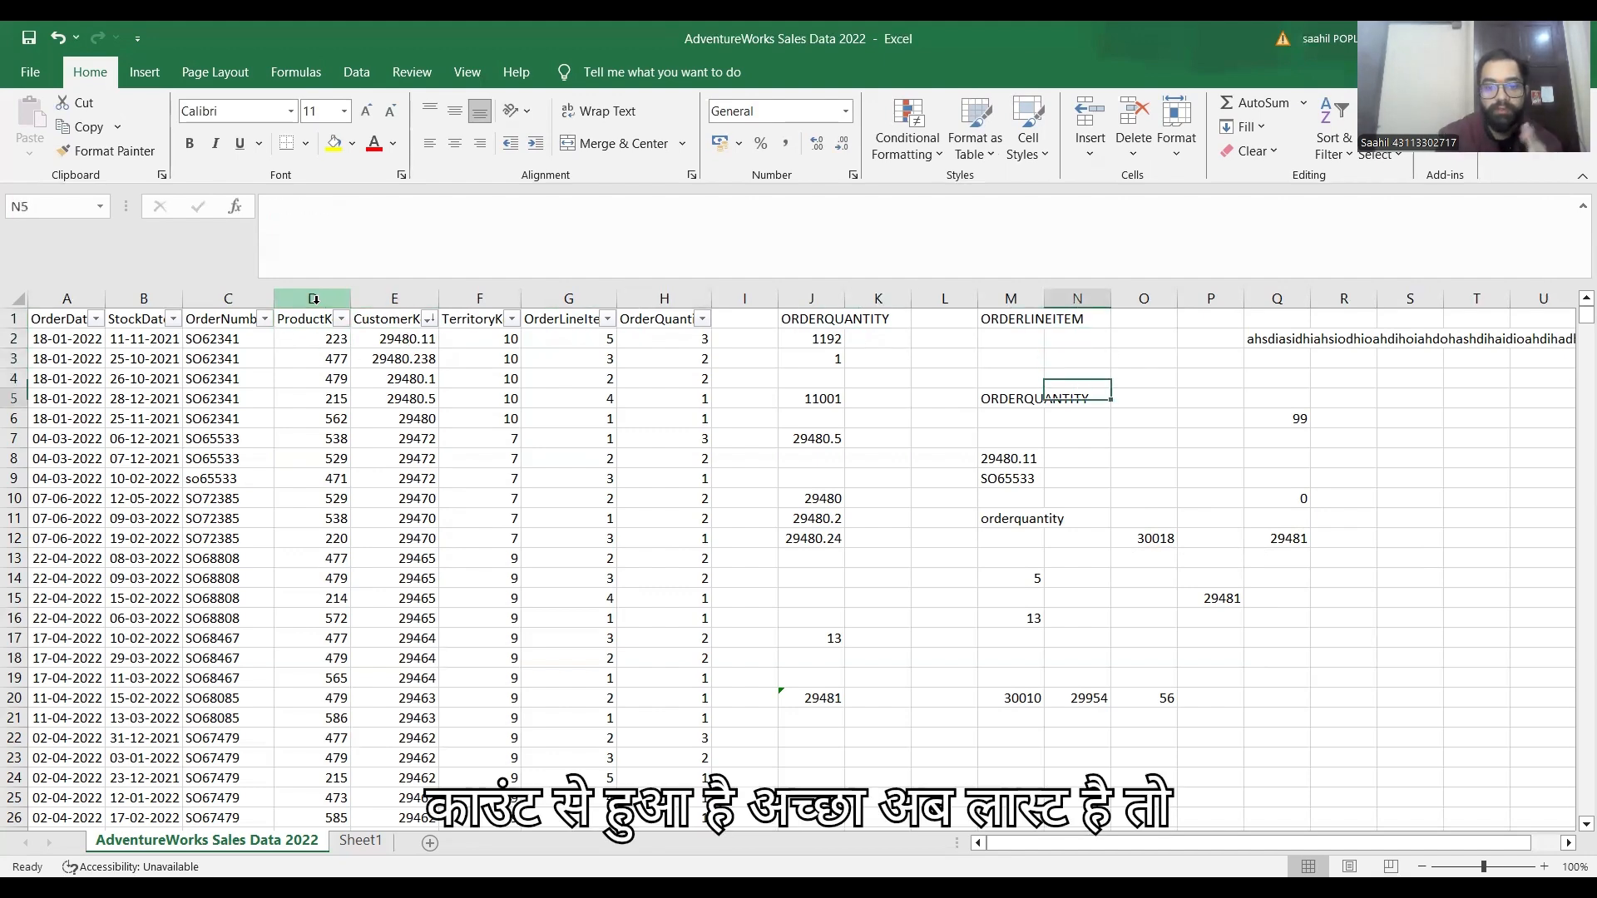
{"action": "key", "text": "Right"}
{"action": "key", "text": "Right"}
{"action": "key", "text": "Right"}
{"action": "key", "text": "Right"}
{"action": "key", "text": "Right"}
{"action": "key", "text": "Down"}
{"action": "key", "text": "Down"}
{"action": "key", "text": "Down"}
{"action": "key", "text": "Down"}
{"action": "key", "text": "Down"}
{"action": "key", "text": "Down"}
{"action": "key", "text": "Down"}
{"action": "key", "text": "Down"}
{"action": "key", "text": "Down"}
{"action": "key", "text": "Down"}
{"action": "key", "text": "Down"}
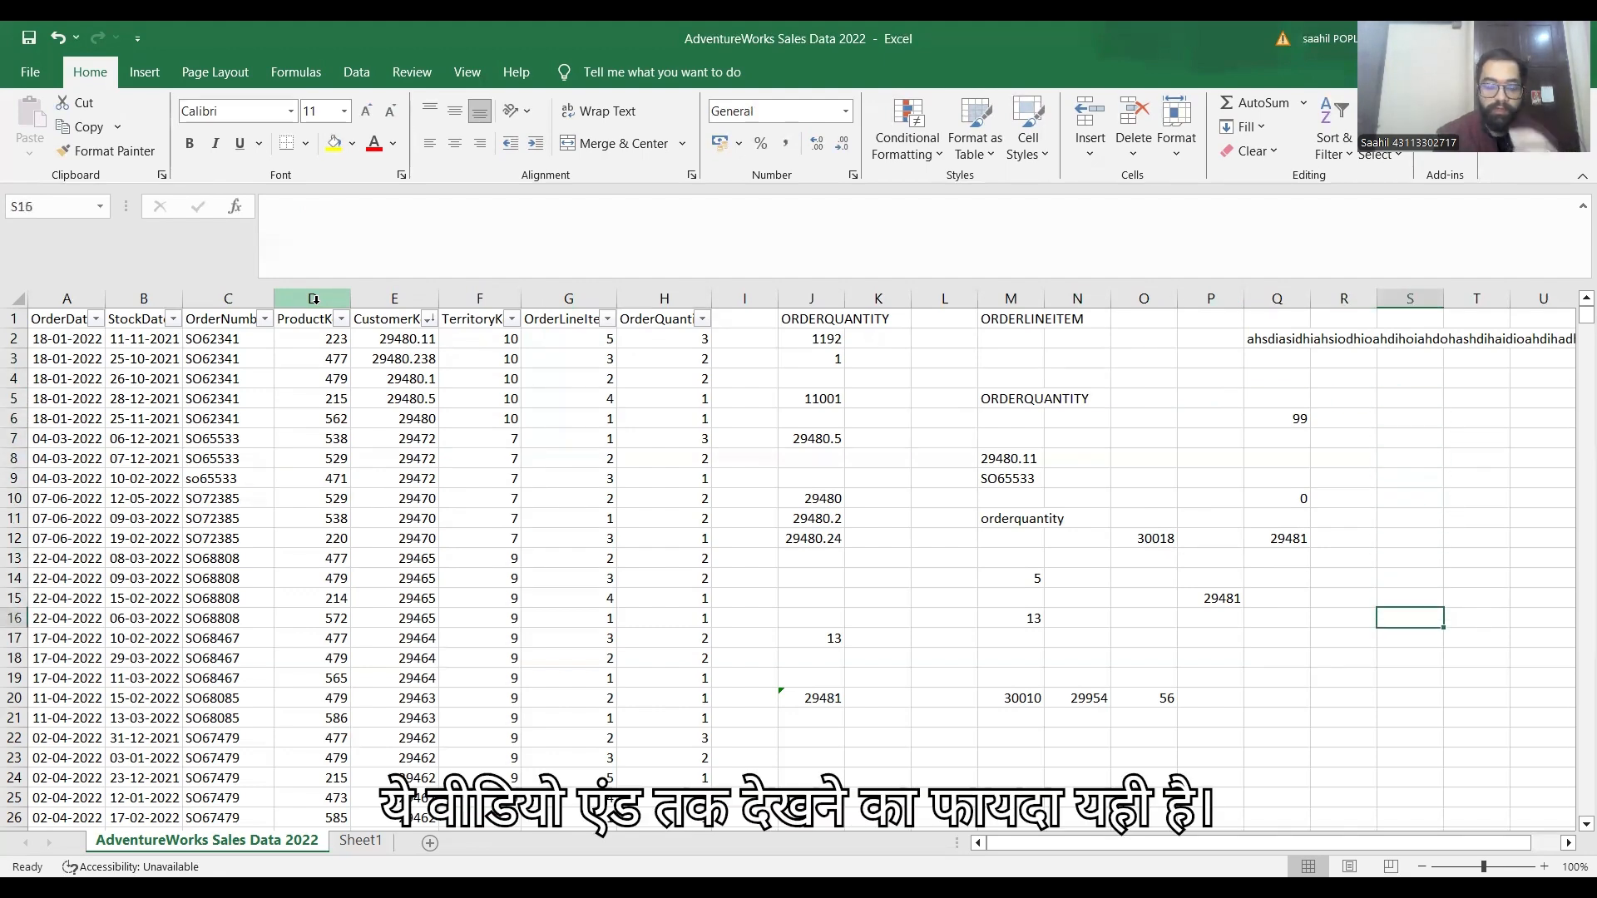
{"action": "key", "text": "Left"}
{"action": "key", "text": "Left"}
{"action": "key", "text": "Down"}
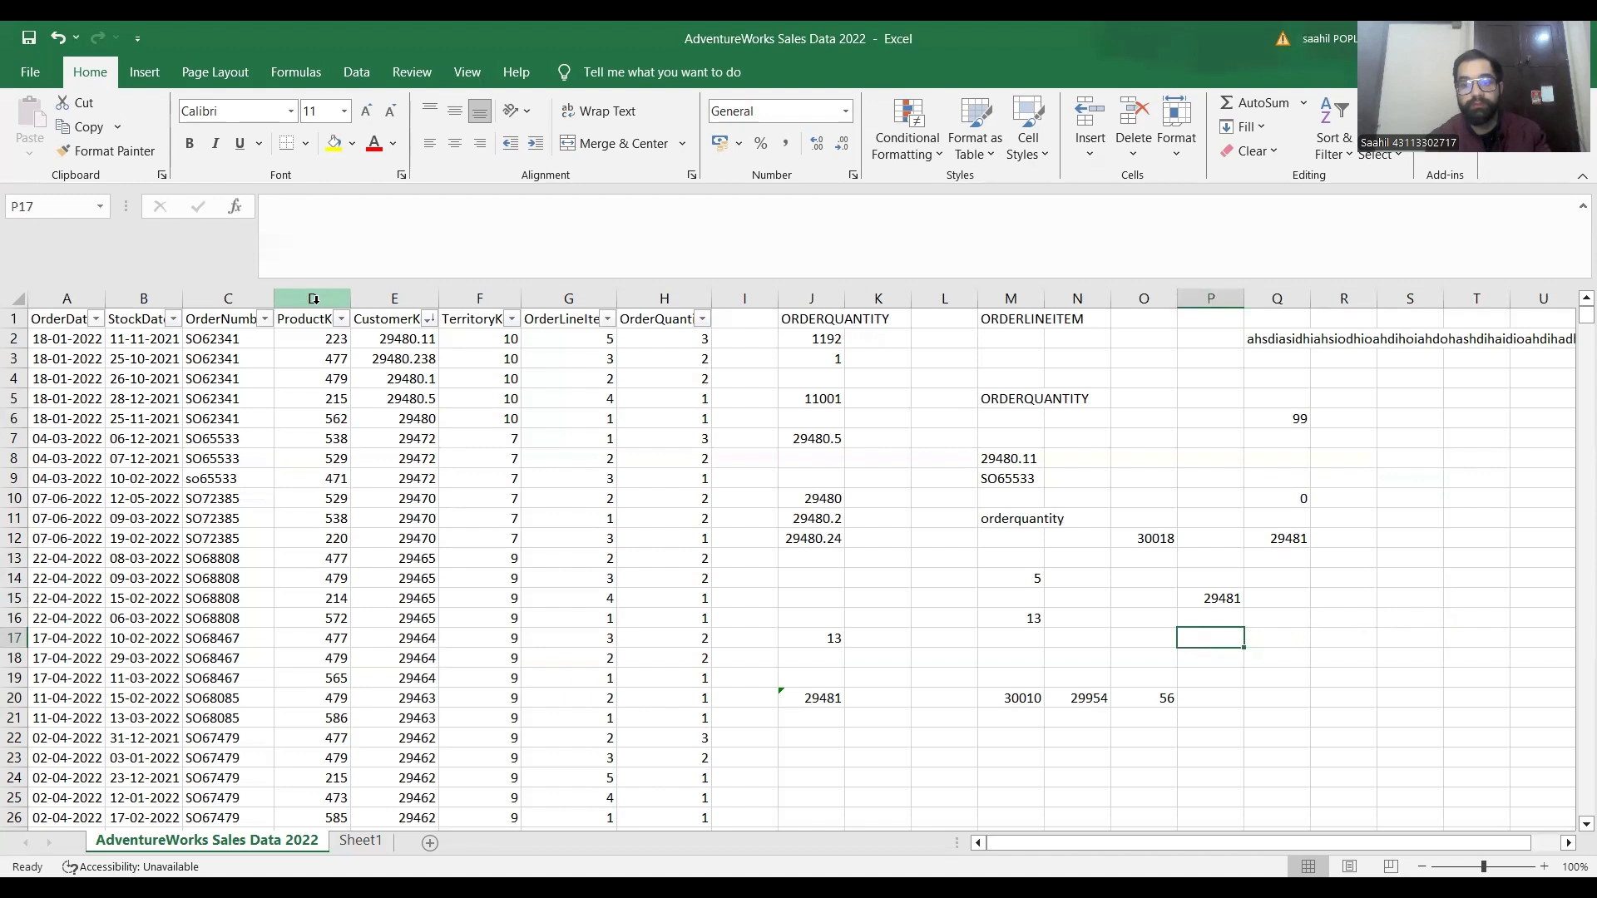
Step: Enter =TODAY() in cell Q17 to return the current date
{"action": "type", "text": "="}
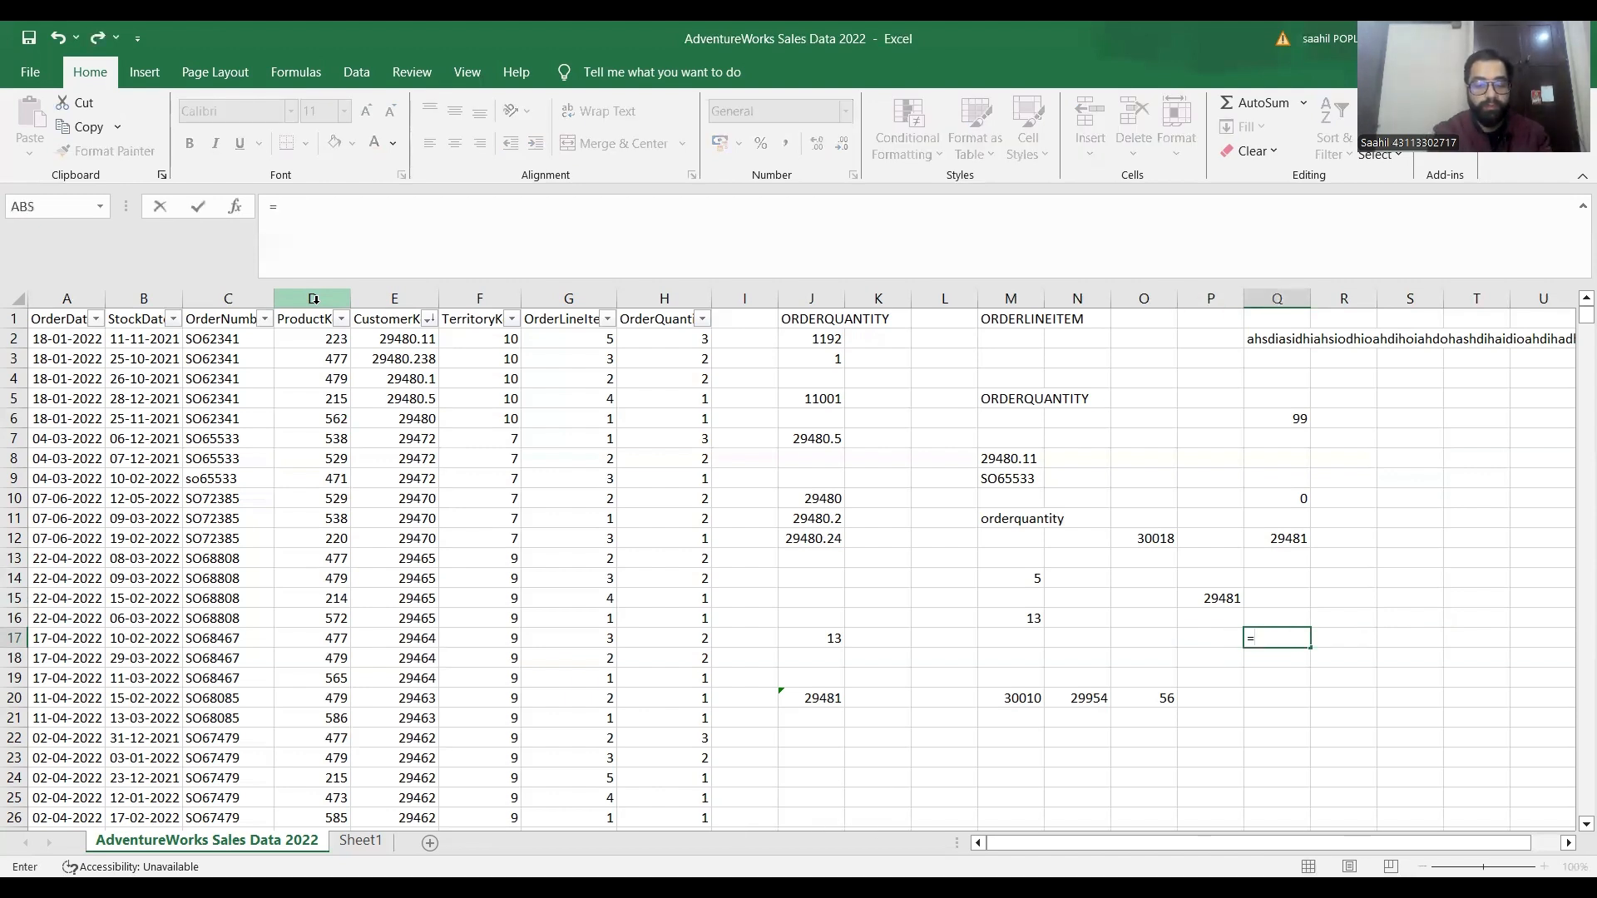
{"action": "type", "text": "today"}
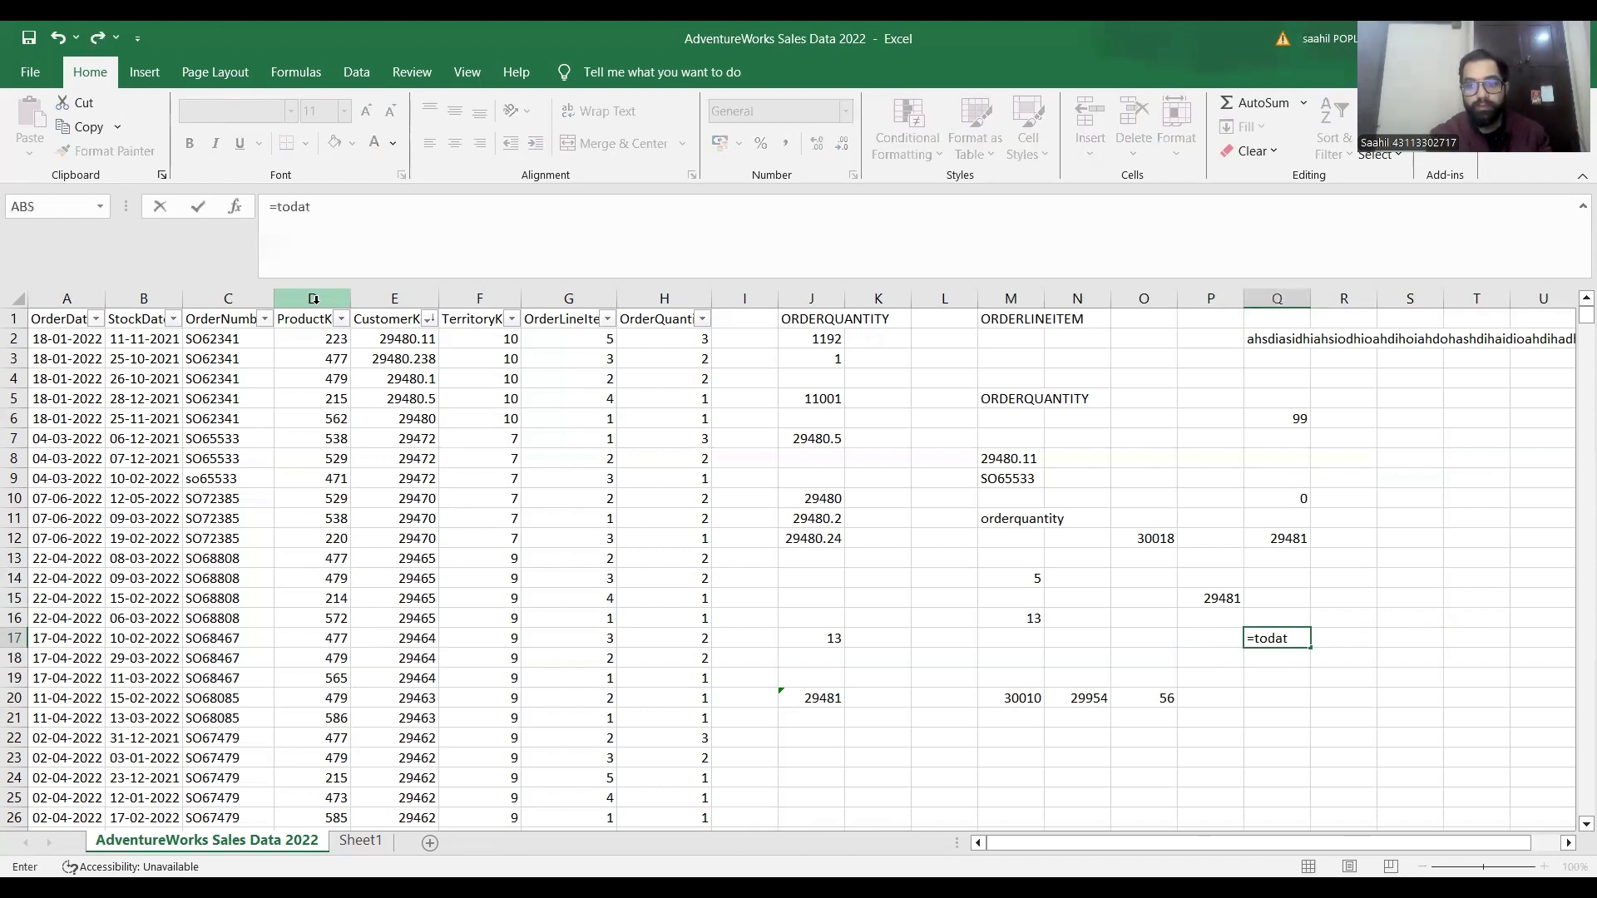
{"action": "key", "text": "Tab"}
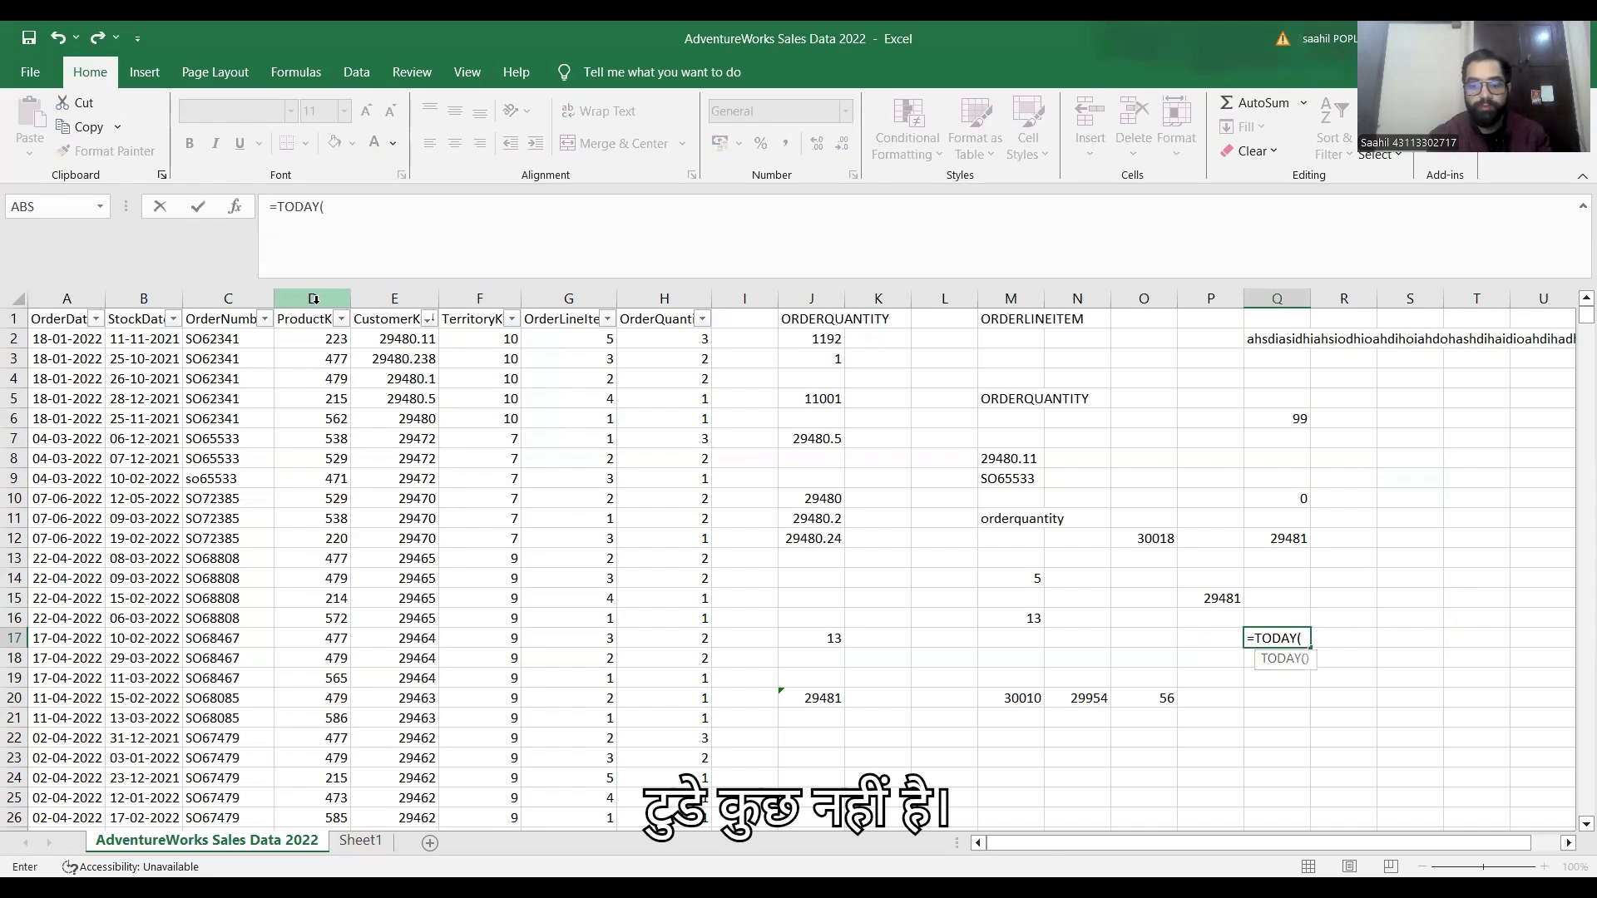
{"action": "type", "text": ")"}
{"action": "key", "text": "Return"}
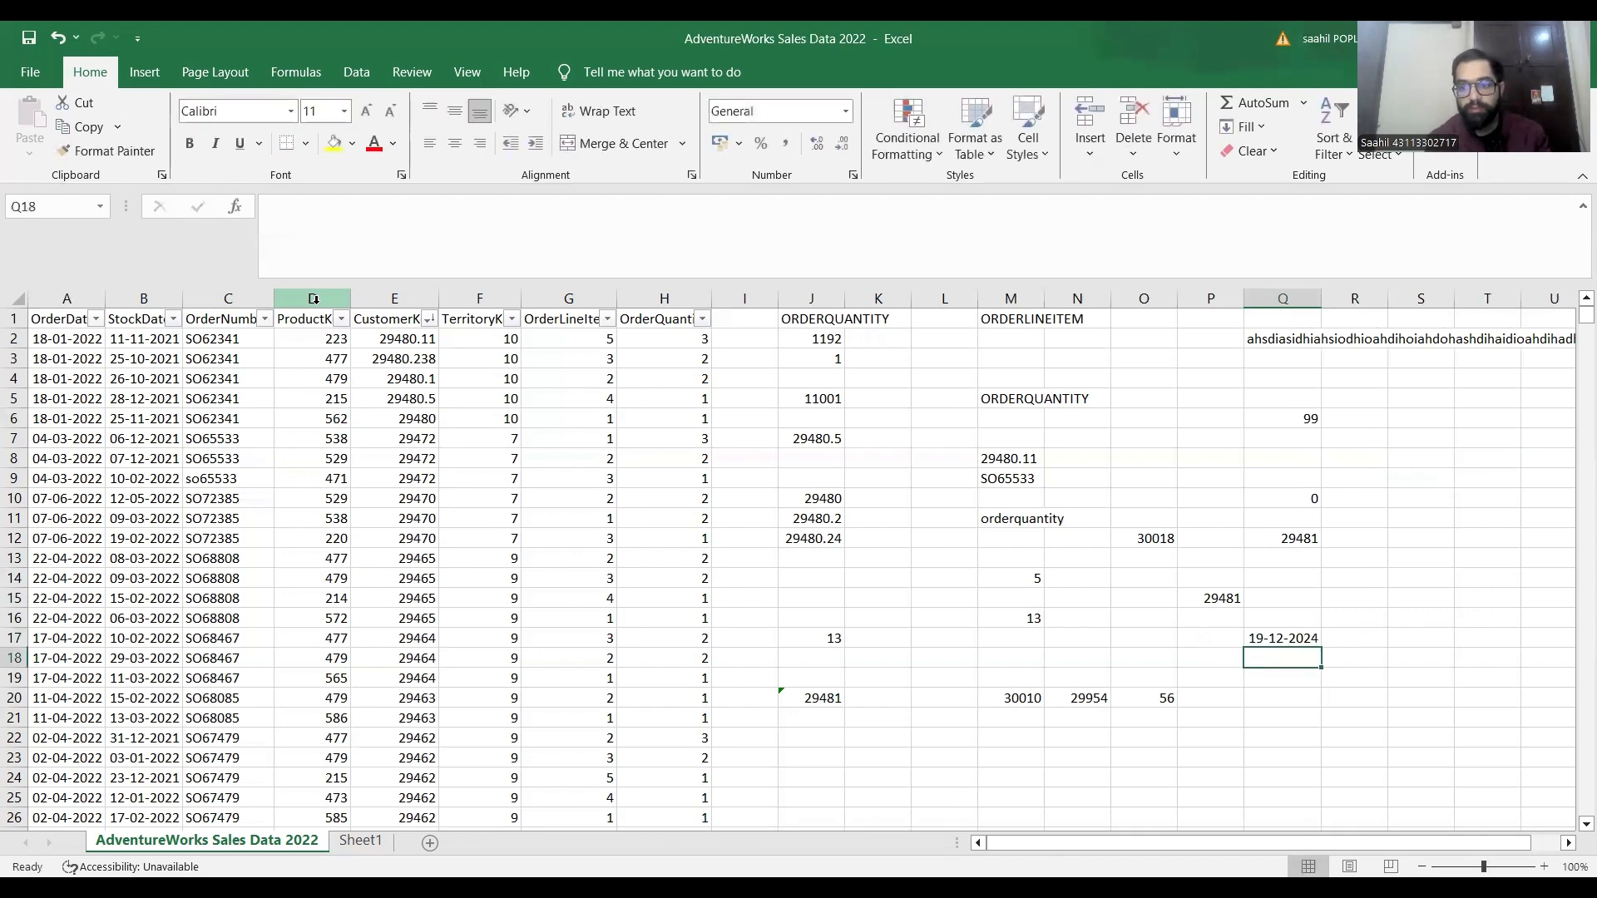
{"action": "key", "text": "Up"}
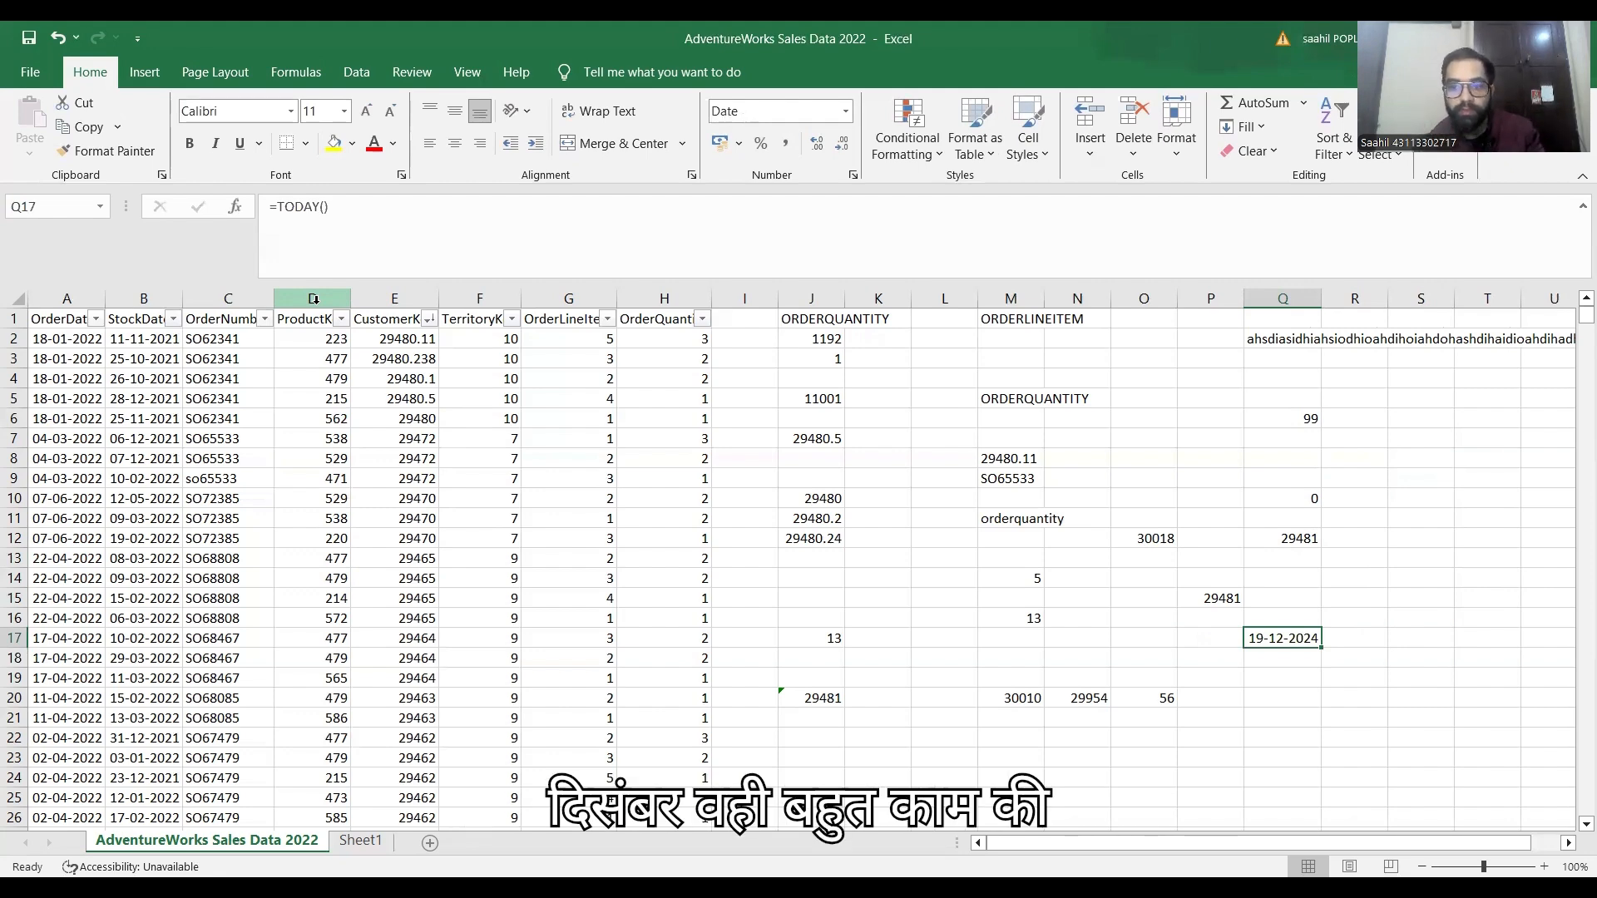
Step: Enter the TODAY function again in cell Q21, without arguments
{"action": "key", "text": "Down"}
{"action": "key", "text": "Down"}
{"action": "key", "text": "Down"}
{"action": "key", "text": "Down"}
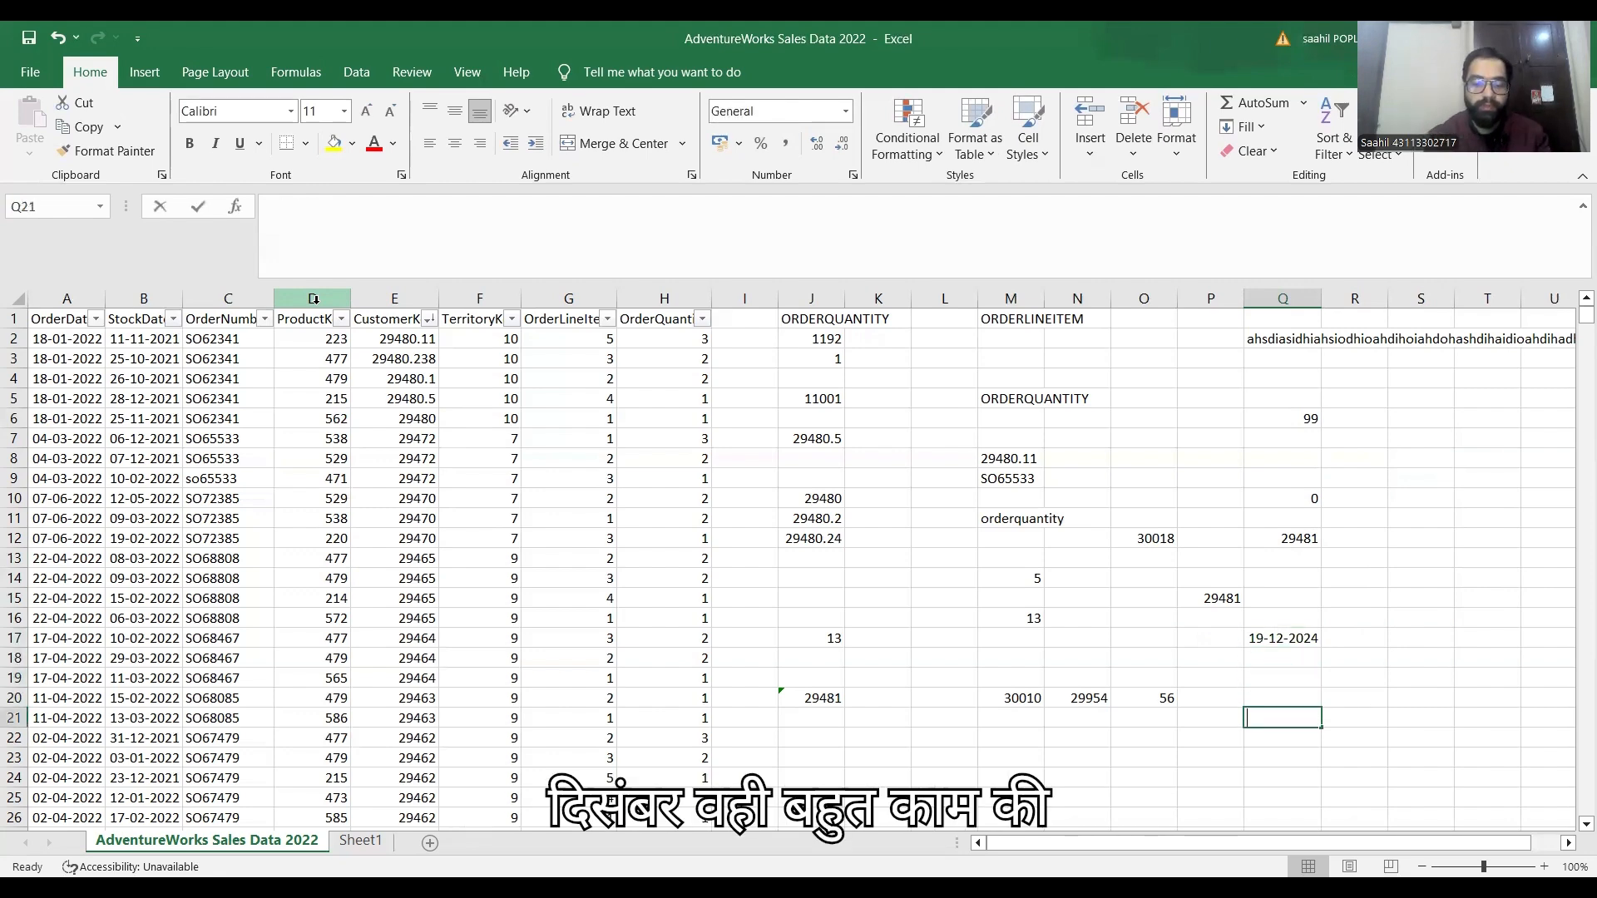
{"action": "type", "text": "=today"}
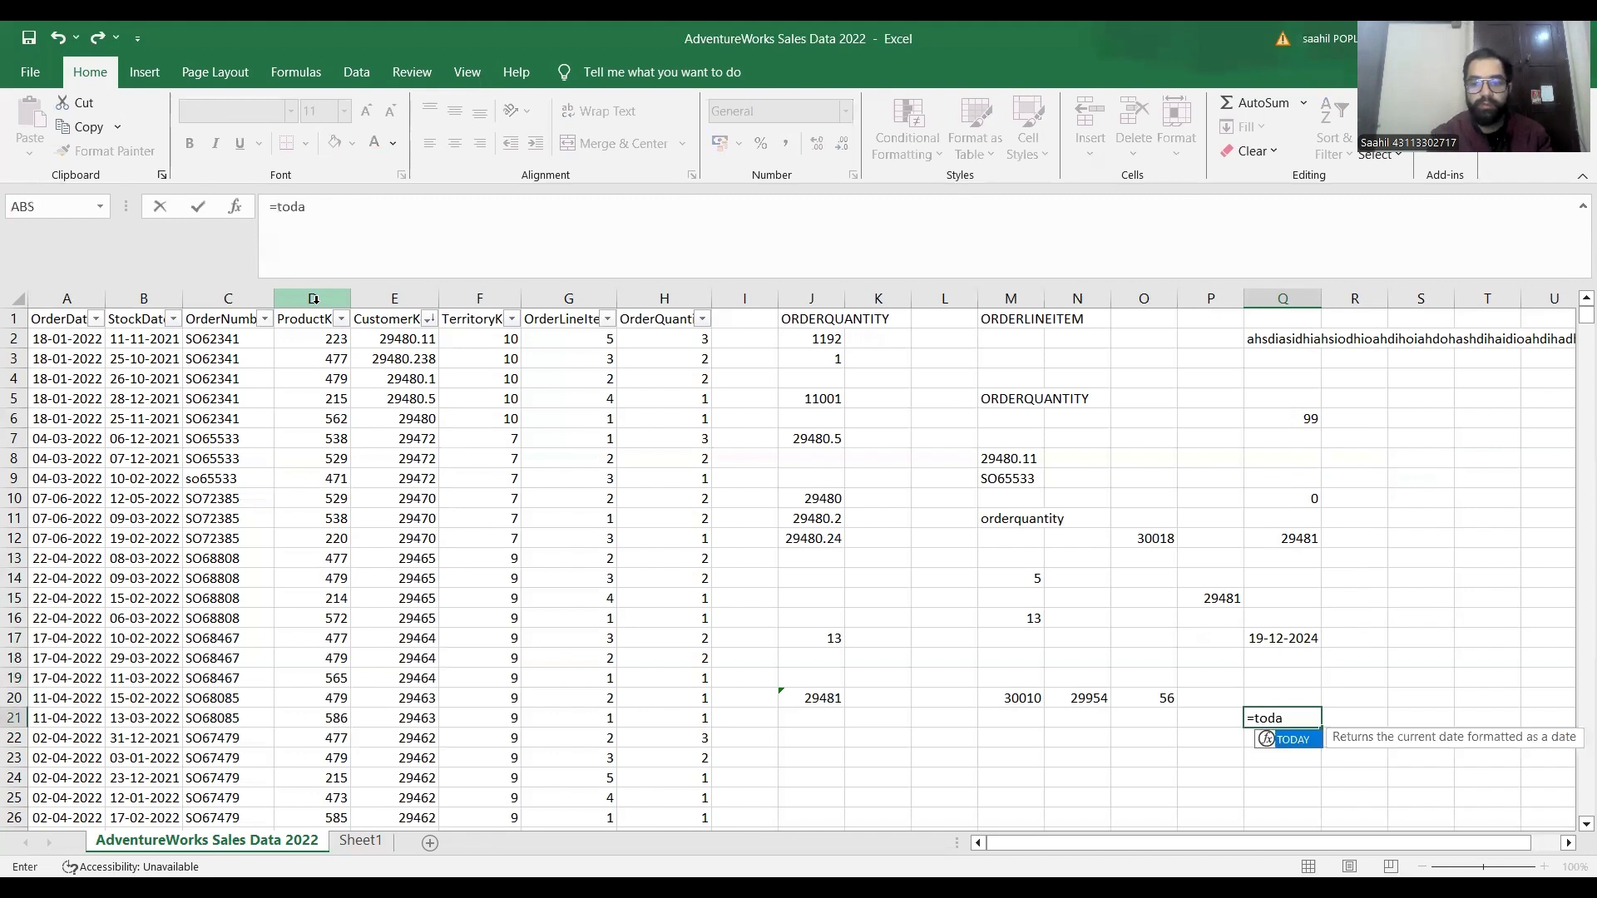
{"action": "key", "text": "Tab"}
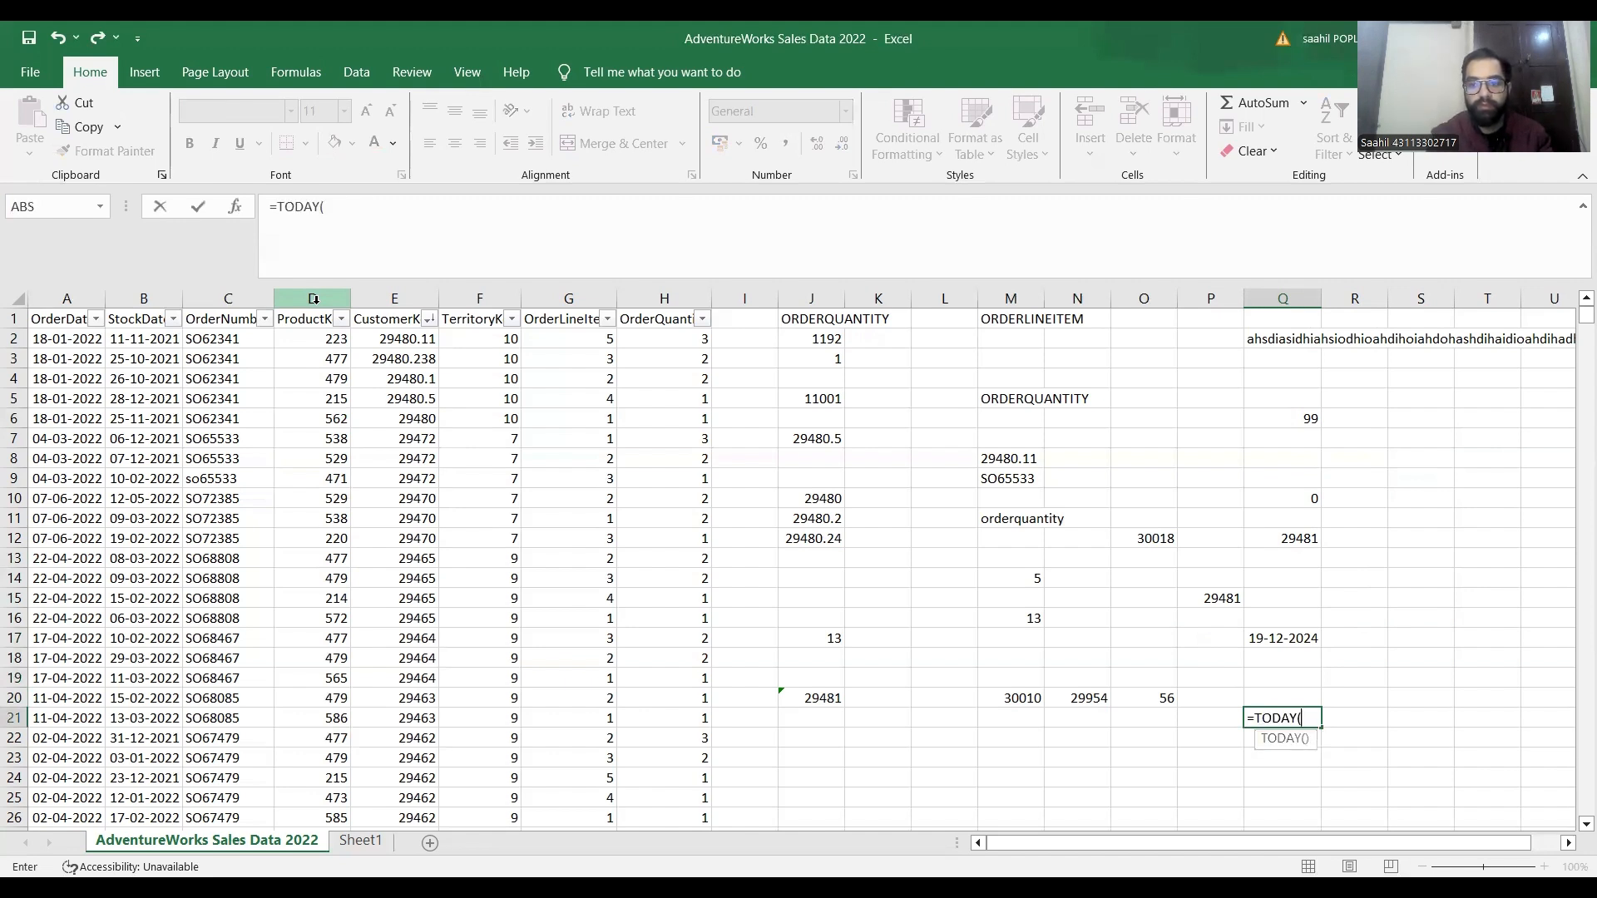
{"action": "key", "text": "Return"}
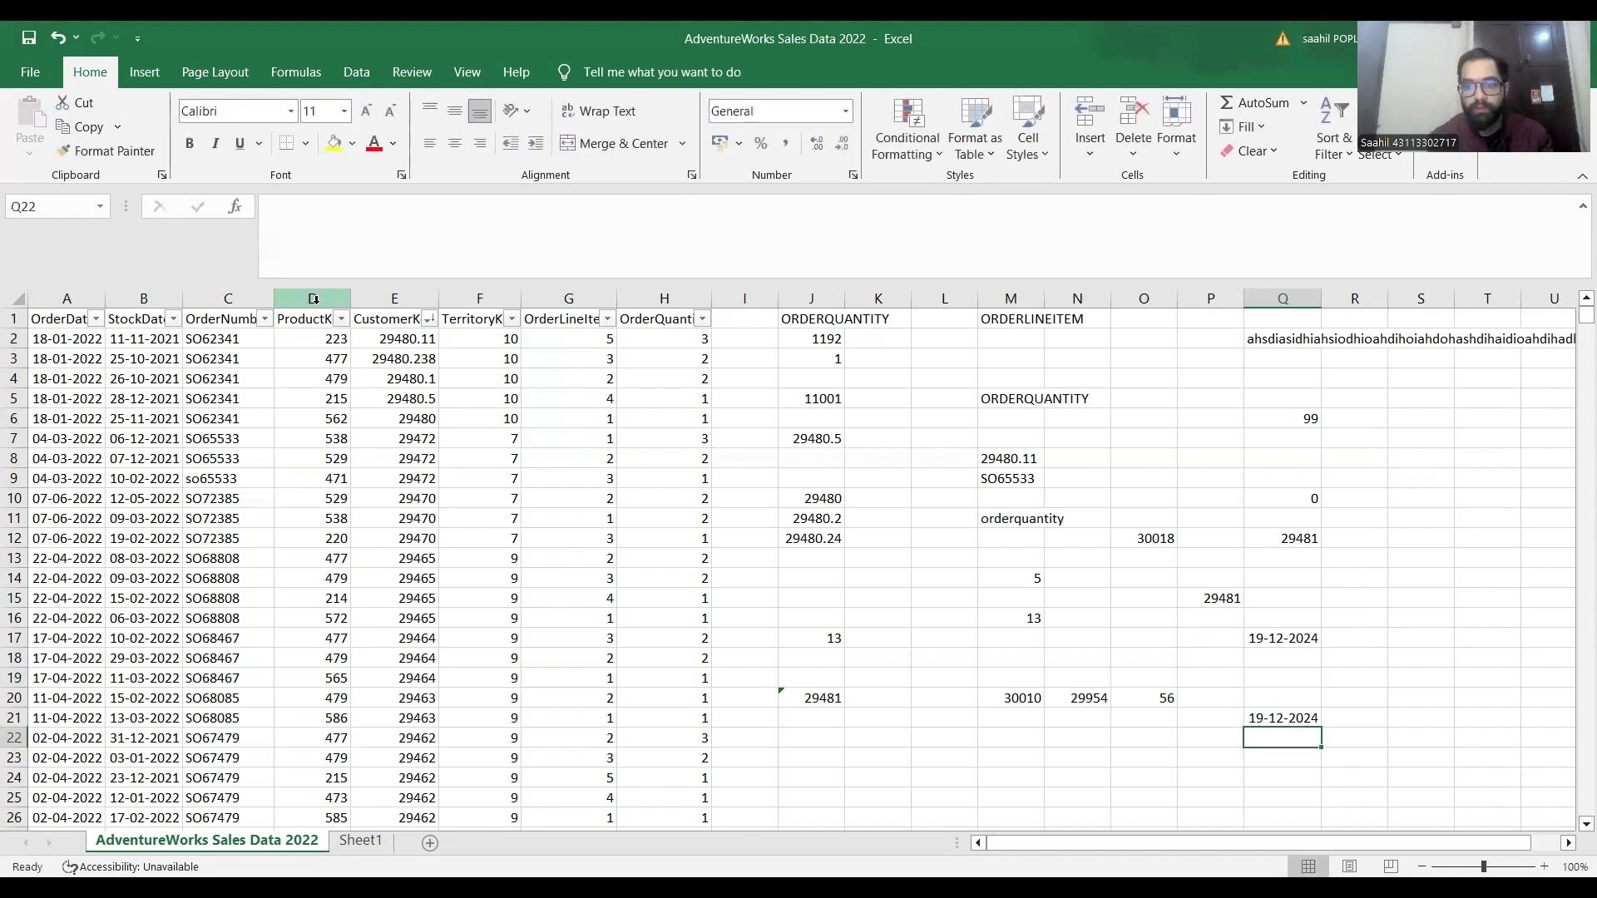
Step: Enter the date 19-12-2024 manually as a fixed value in cell S6
{"action": "key", "text": "Up"}
{"action": "key", "text": "Up"}
{"action": "key", "text": "Up"}
{"action": "key", "text": "Up"}
{"action": "key", "text": "Up"}
{"action": "key", "text": "Up"}
{"action": "key", "text": "Up"}
{"action": "key", "text": "Up"}
{"action": "key", "text": "Up"}
{"action": "key", "text": "Up"}
{"action": "key", "text": "Up"}
{"action": "key", "text": "Up"}
{"action": "key", "text": "Up"}
{"action": "key", "text": "Up"}
{"action": "key", "text": "Up"}
{"action": "key", "text": "Up"}
{"action": "key", "text": "Up"}
{"action": "key", "text": "Up"}
{"action": "key", "text": "Up"}
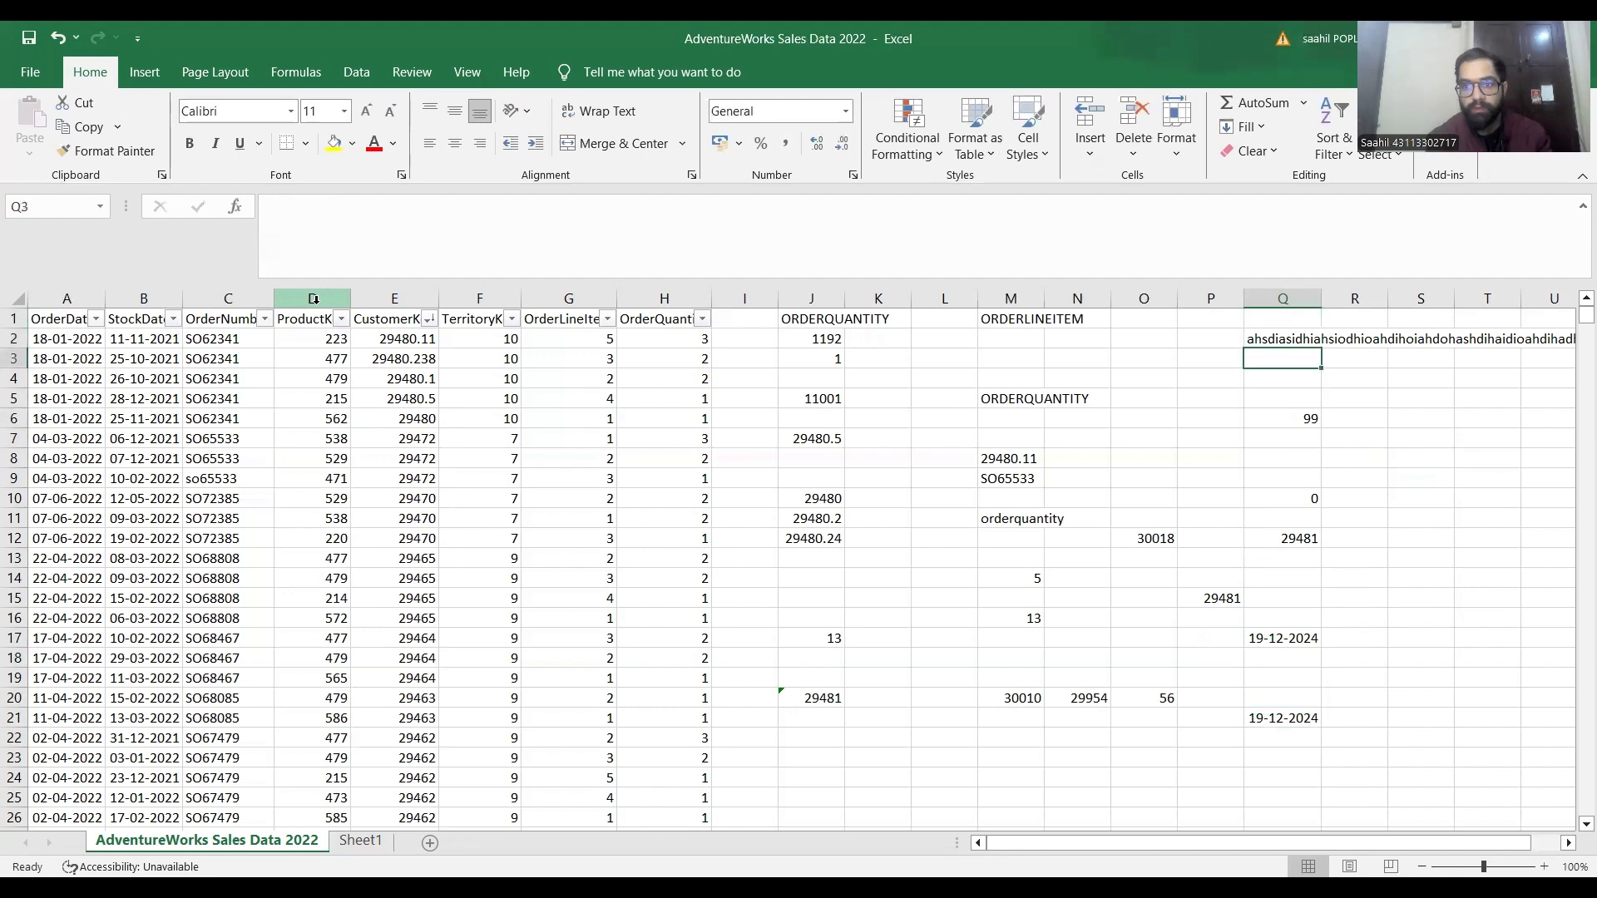
{"action": "key", "text": "Right"}
{"action": "key", "text": "Down"}
{"action": "key", "text": "Down"}
{"action": "key", "text": "Right"}
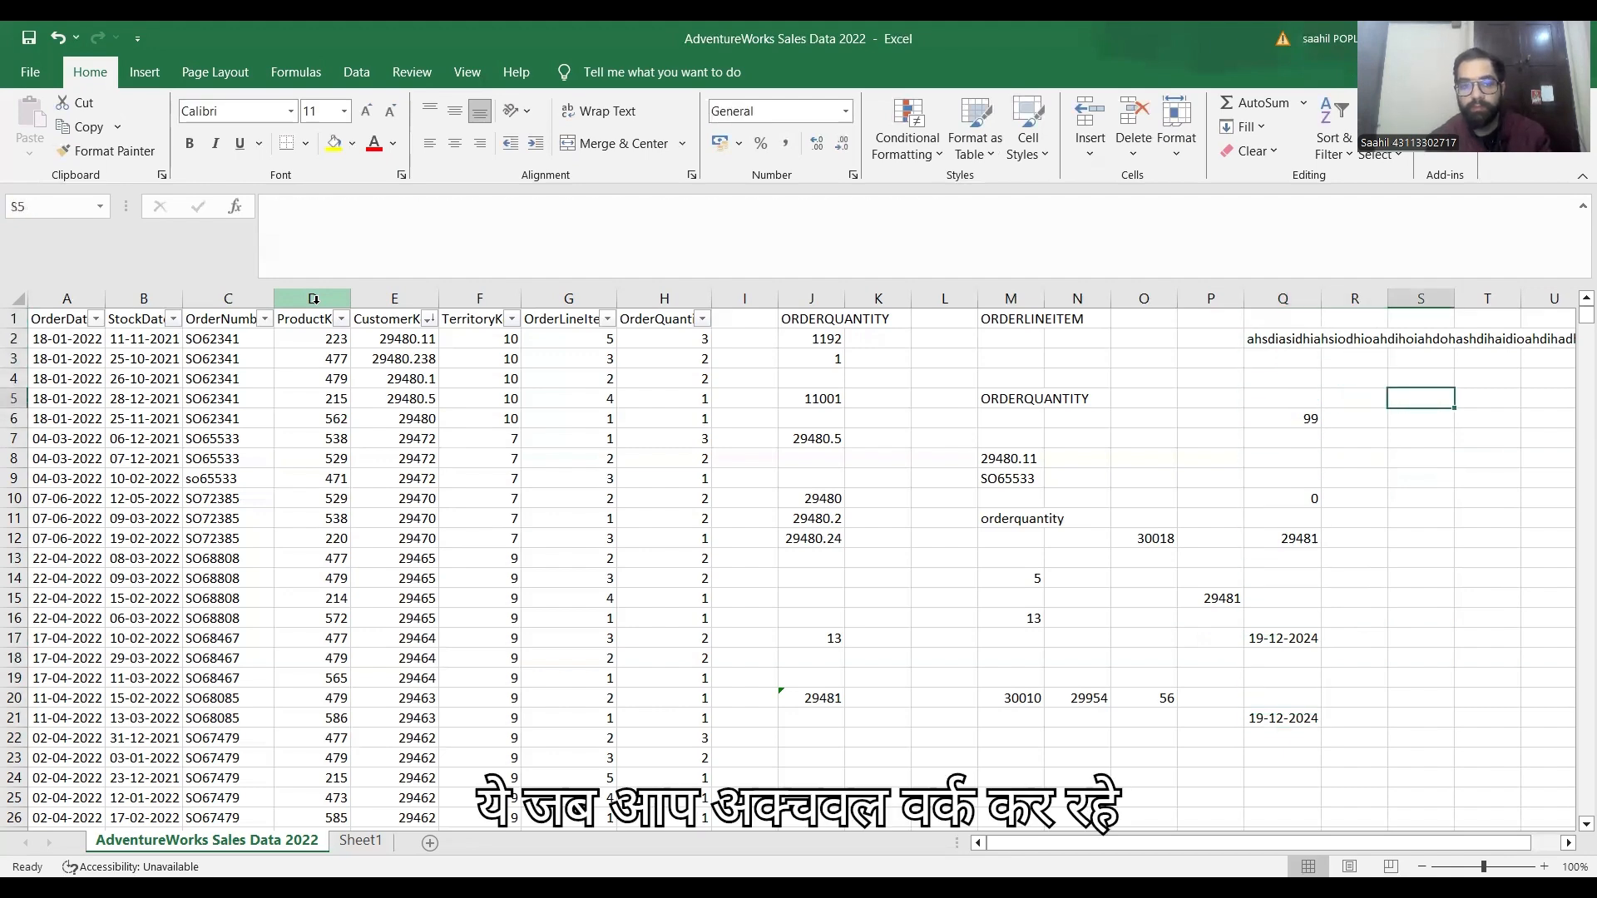
{"action": "key", "text": "Down"}
{"action": "key", "text": "F2"}
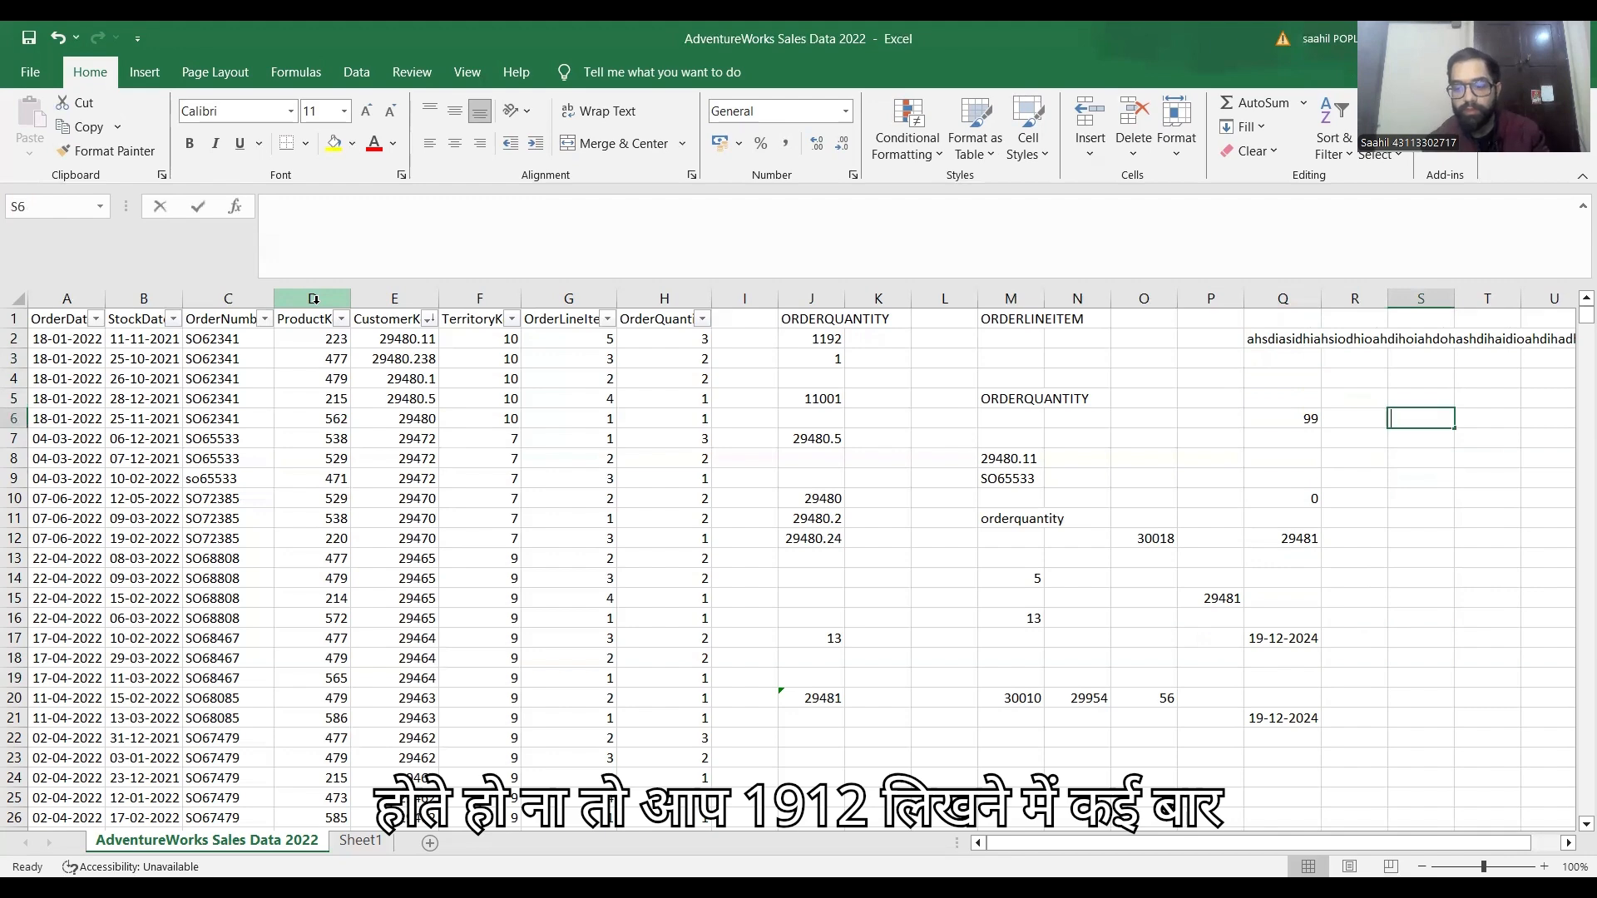
{"action": "type", "text": "19-12"}
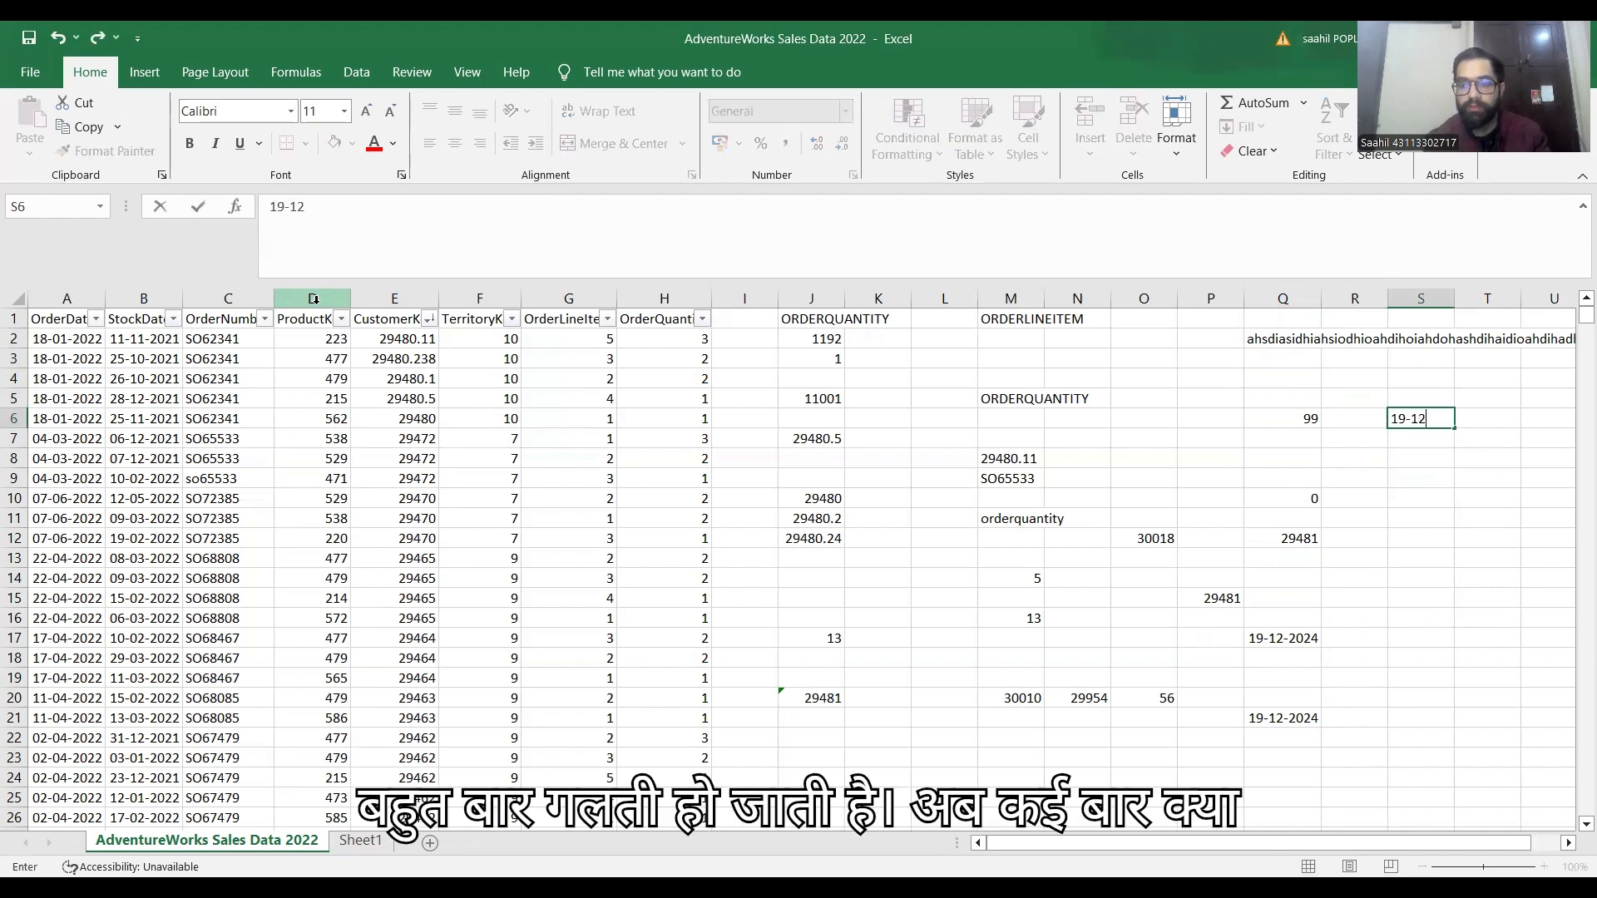
{"action": "type", "text": "-2024"}
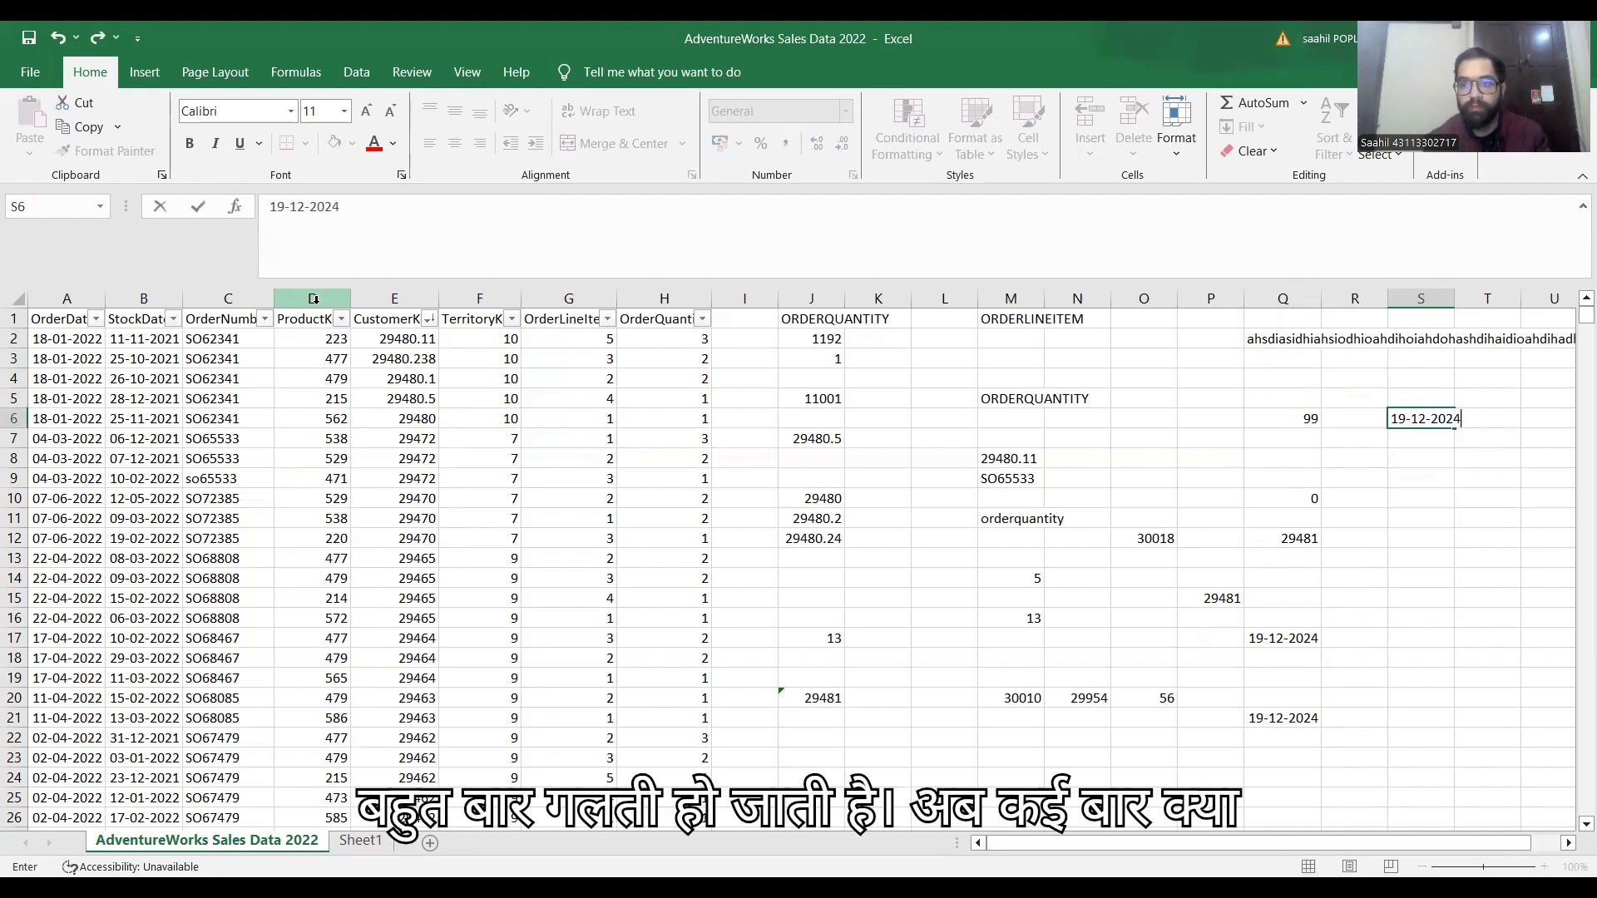
{"action": "key", "text": "ctrl+Return"}
{"action": "key", "text": "Down"}
{"action": "key", "text": "Down"}
{"action": "key", "text": "Down"}
{"action": "key", "text": "Down"}
{"action": "key", "text": "Down"}
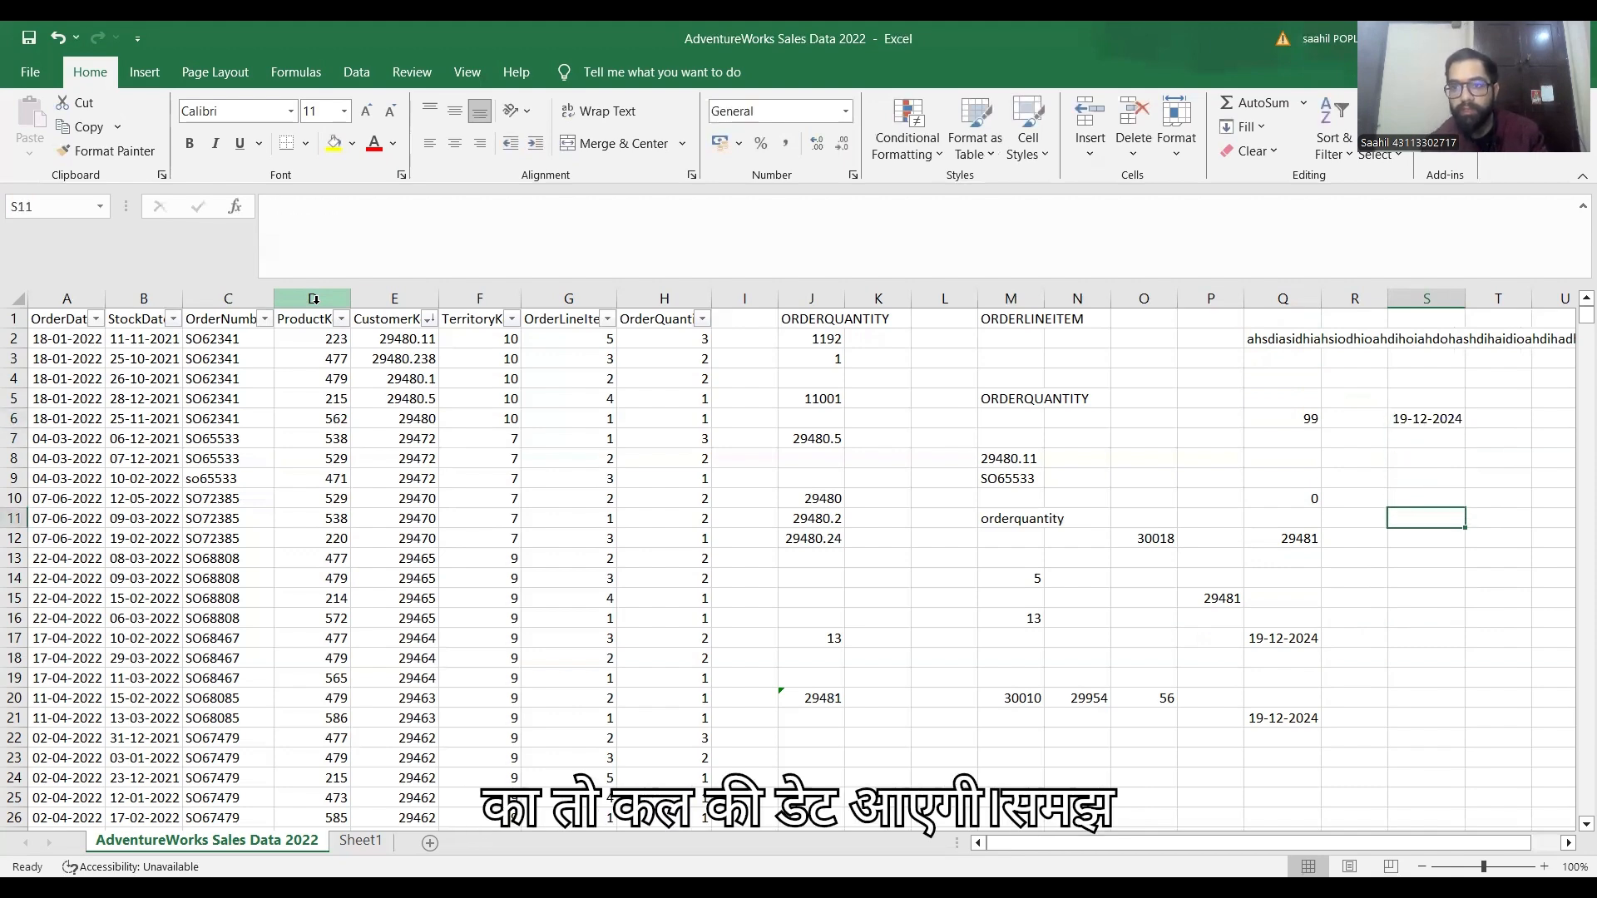
{"action": "key", "text": "Down"}
{"action": "key", "text": "Down"}
{"action": "key", "text": "Down"}
{"action": "key", "text": "Down"}
{"action": "key", "text": "Down"}
{"action": "key", "text": "Down"}
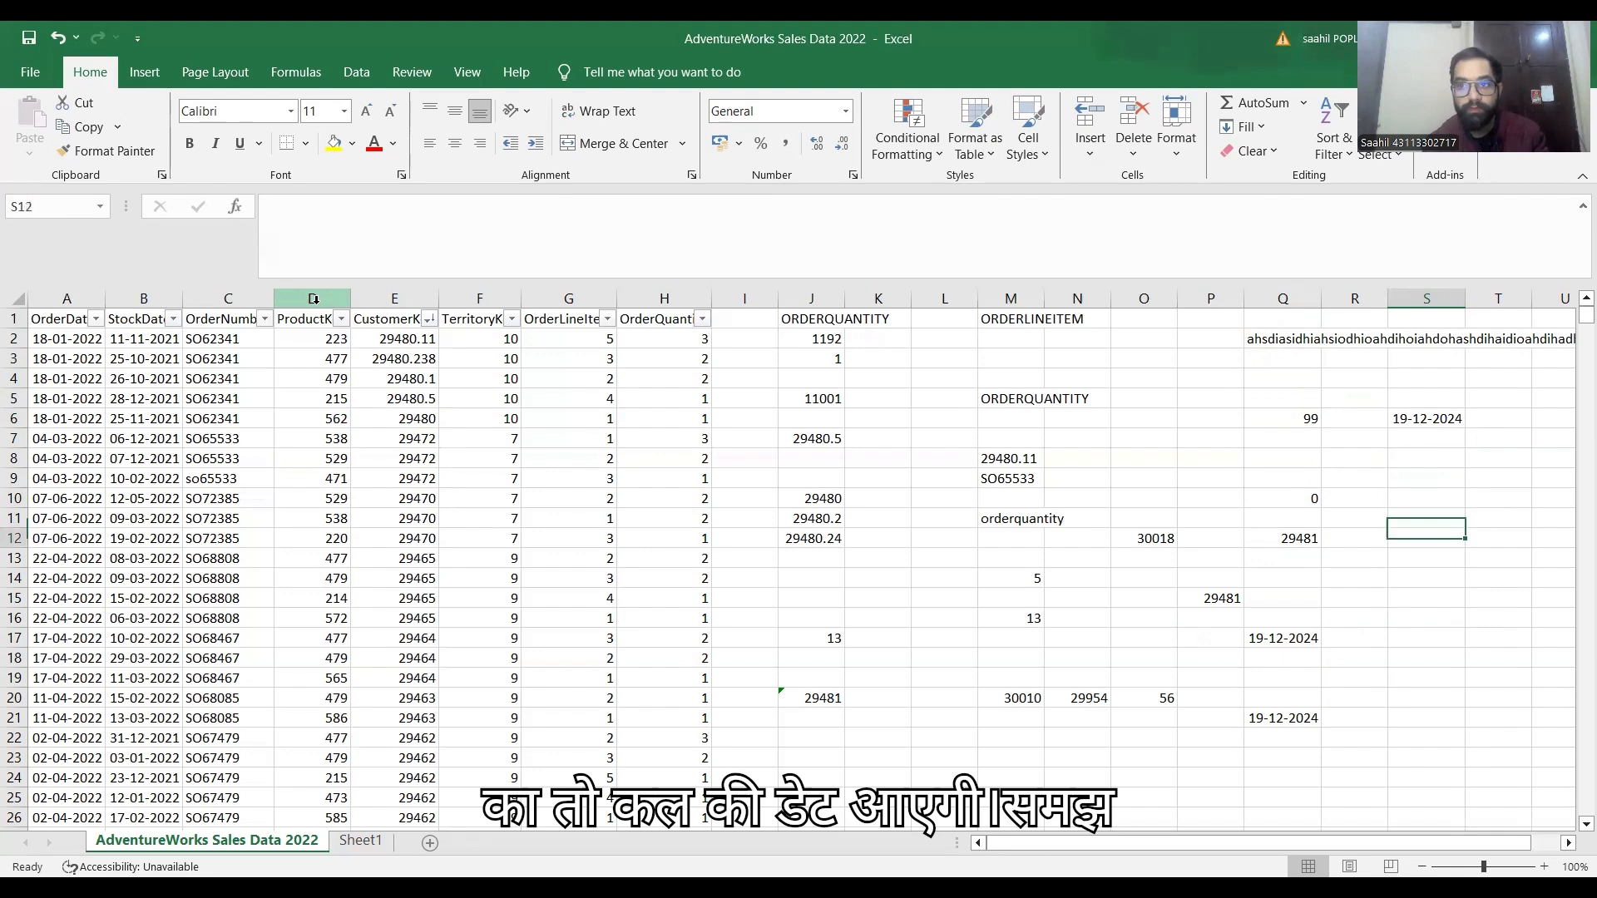
{"action": "key", "text": "Left"}
{"action": "key", "text": "Left"}
{"action": "key", "text": "Left"}
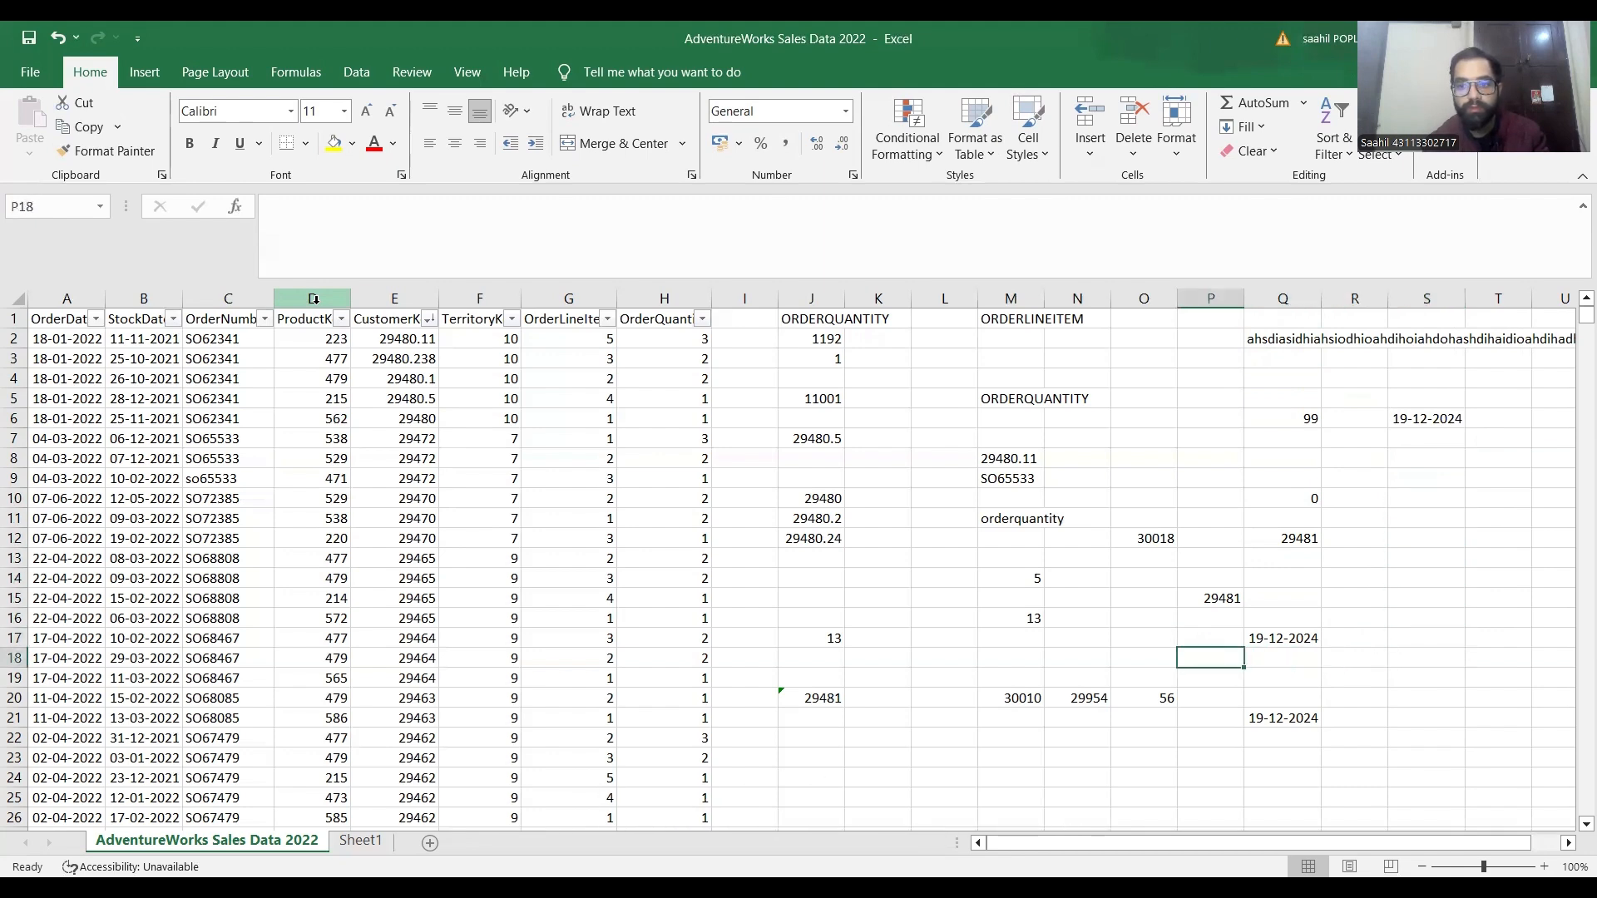
{"action": "key", "text": "Right"}
{"action": "key", "text": "Right"}
{"action": "key", "text": "Right"}
{"action": "key", "text": "Right"}
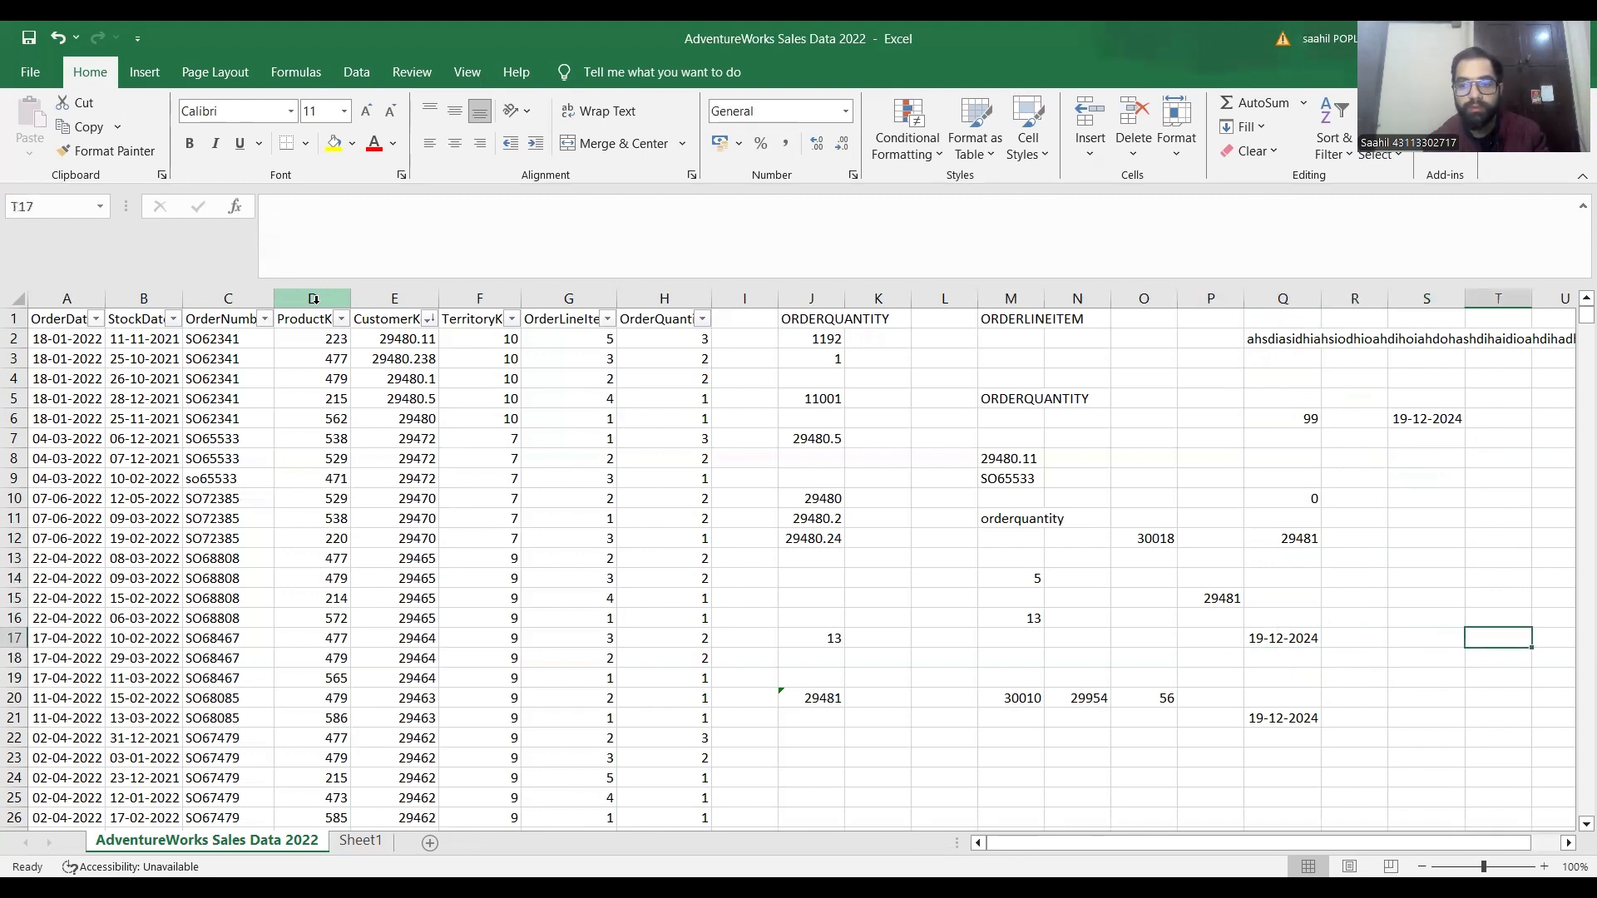
{"action": "key", "text": "Left"}
{"action": "key", "text": "Left"}
{"action": "key", "text": "Left"}
{"action": "key", "text": "Left"}
{"action": "key", "text": "Left"}
{"action": "key", "text": "Left"}
{"action": "key", "text": "Right"}
{"action": "key", "text": "Right"}
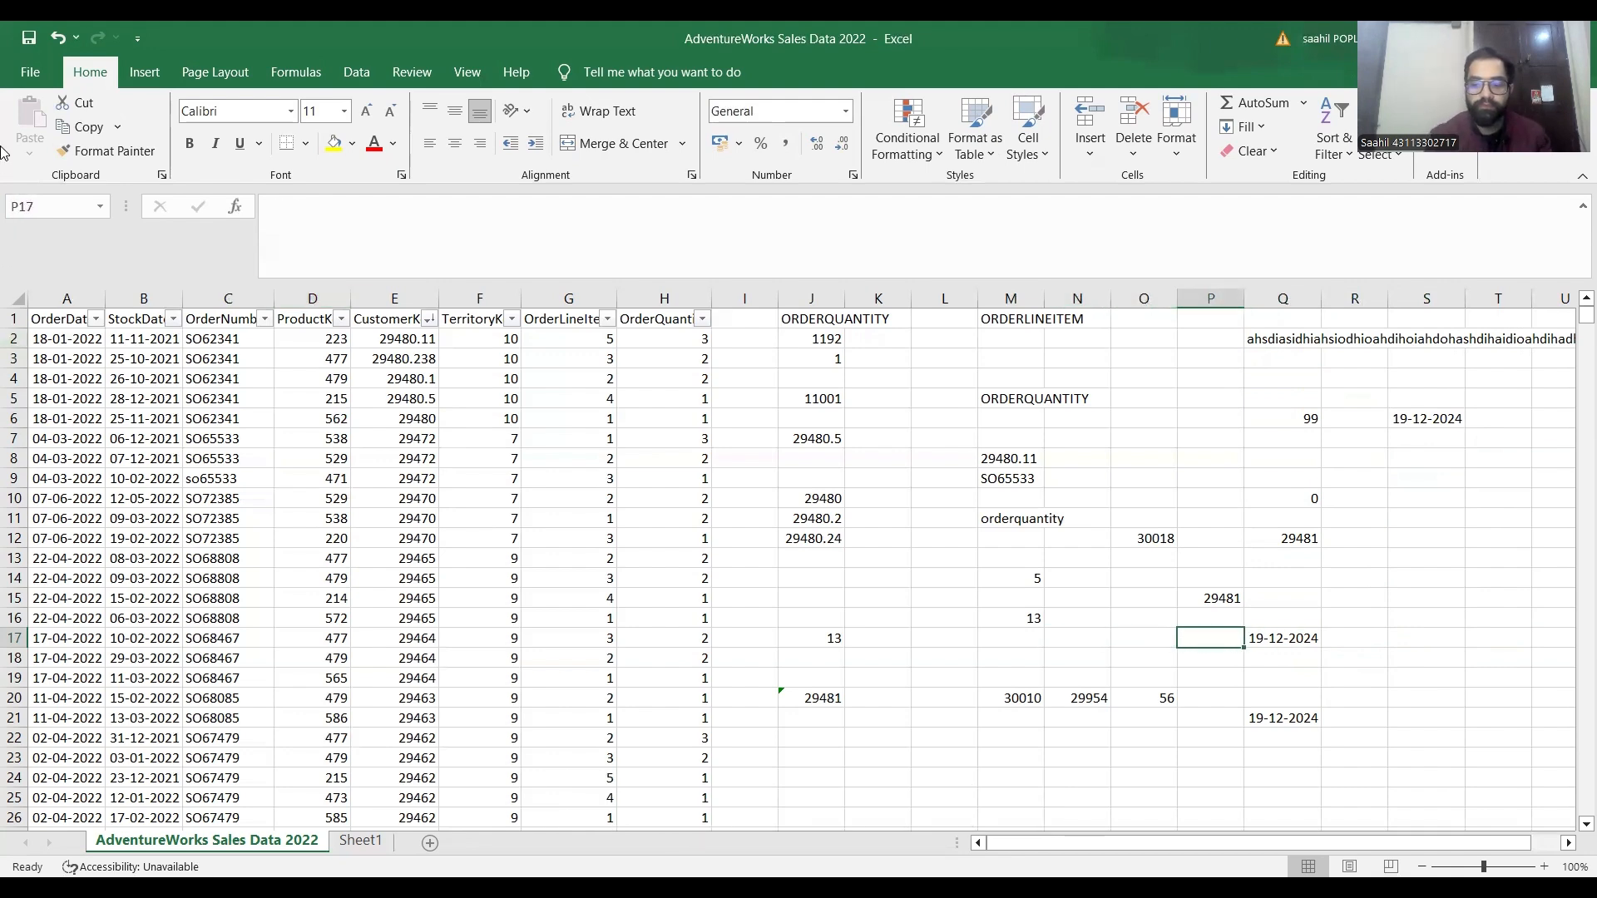
Step: Add entry 10, Today, to the function list in row 10 of Sheet1
{"action": "key", "text": "ctrl+Page_Down"}
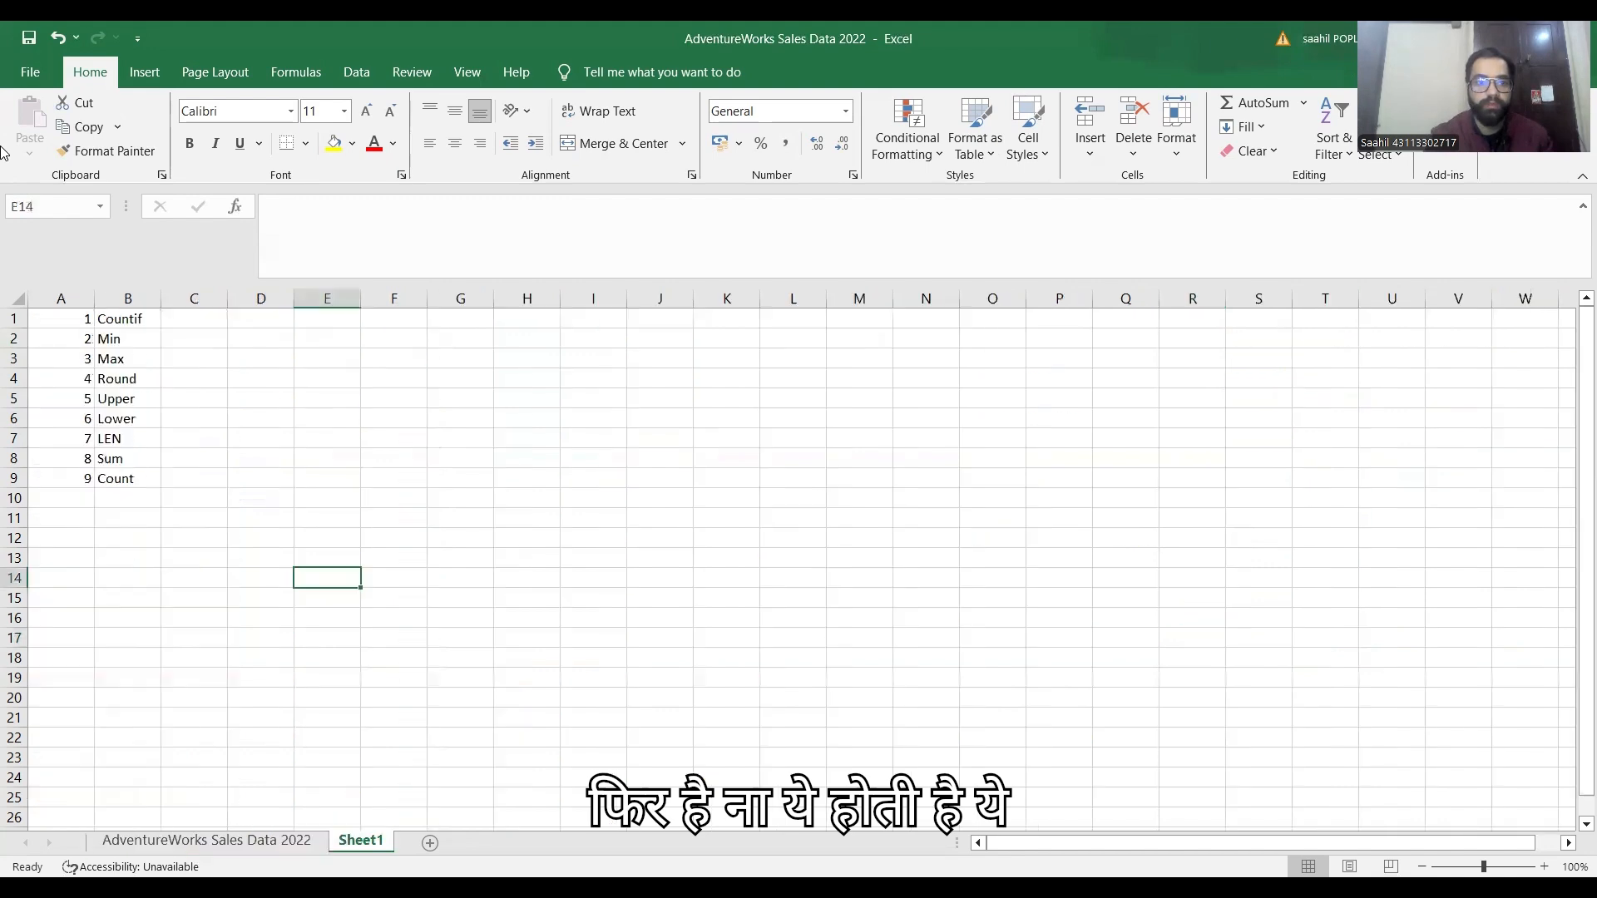
{"action": "left_click", "coordinate": [71, 496]}
{"action": "type", "text": "10"}
{"action": "key", "text": "Tab"}
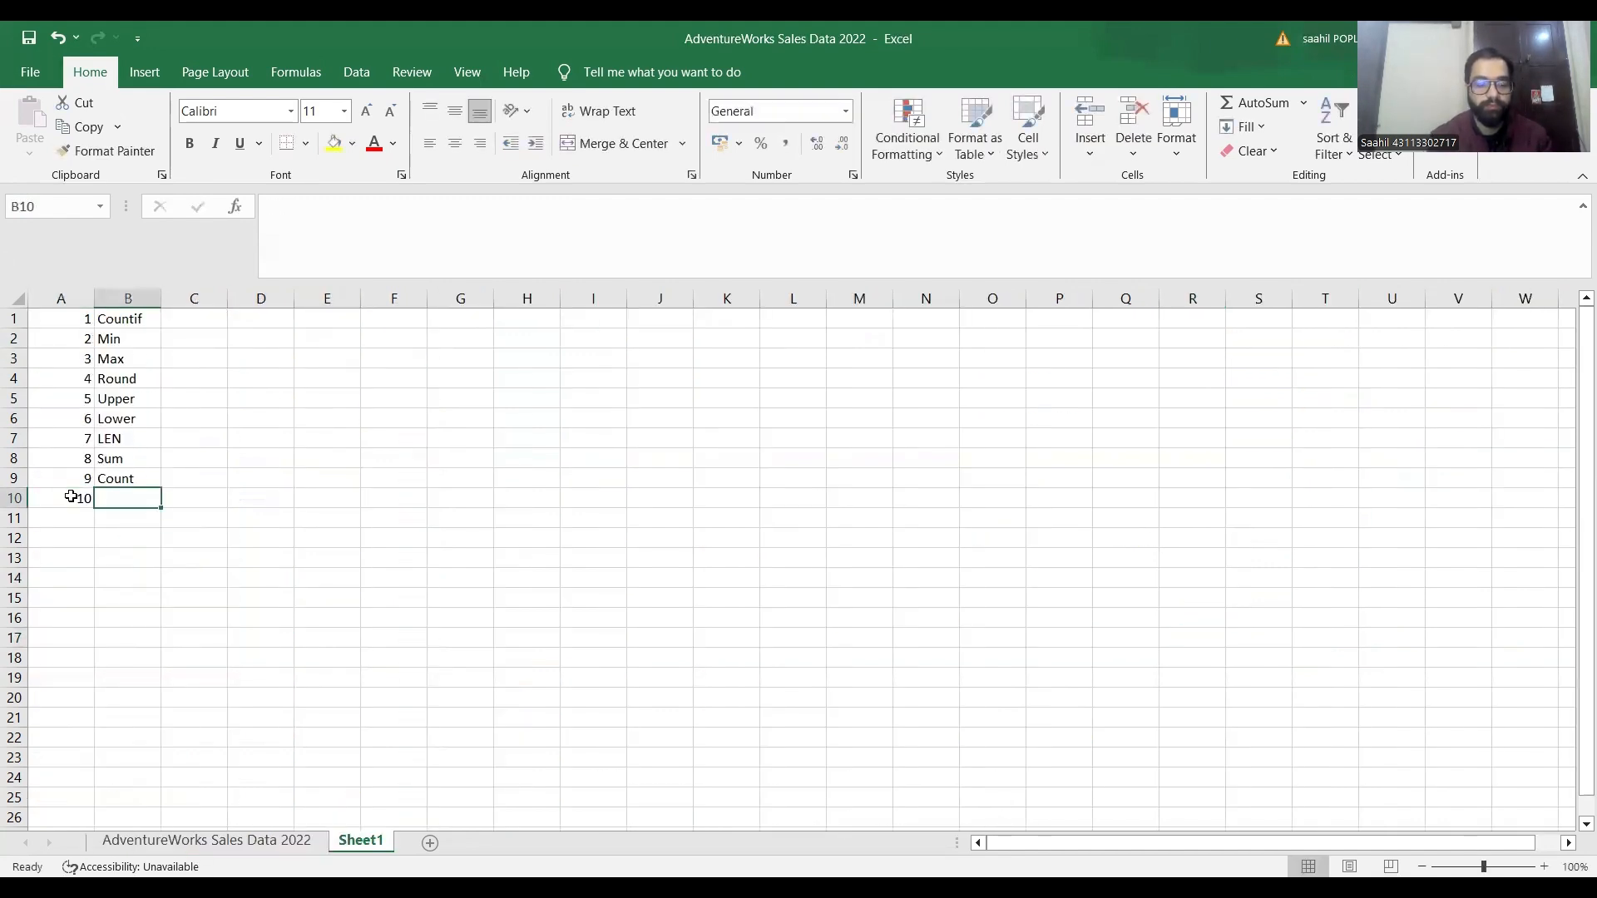
{"action": "type", "text": "Tdoa"}
{"action": "key", "text": "BackSpace"}
{"action": "key", "text": "BackSpace"}
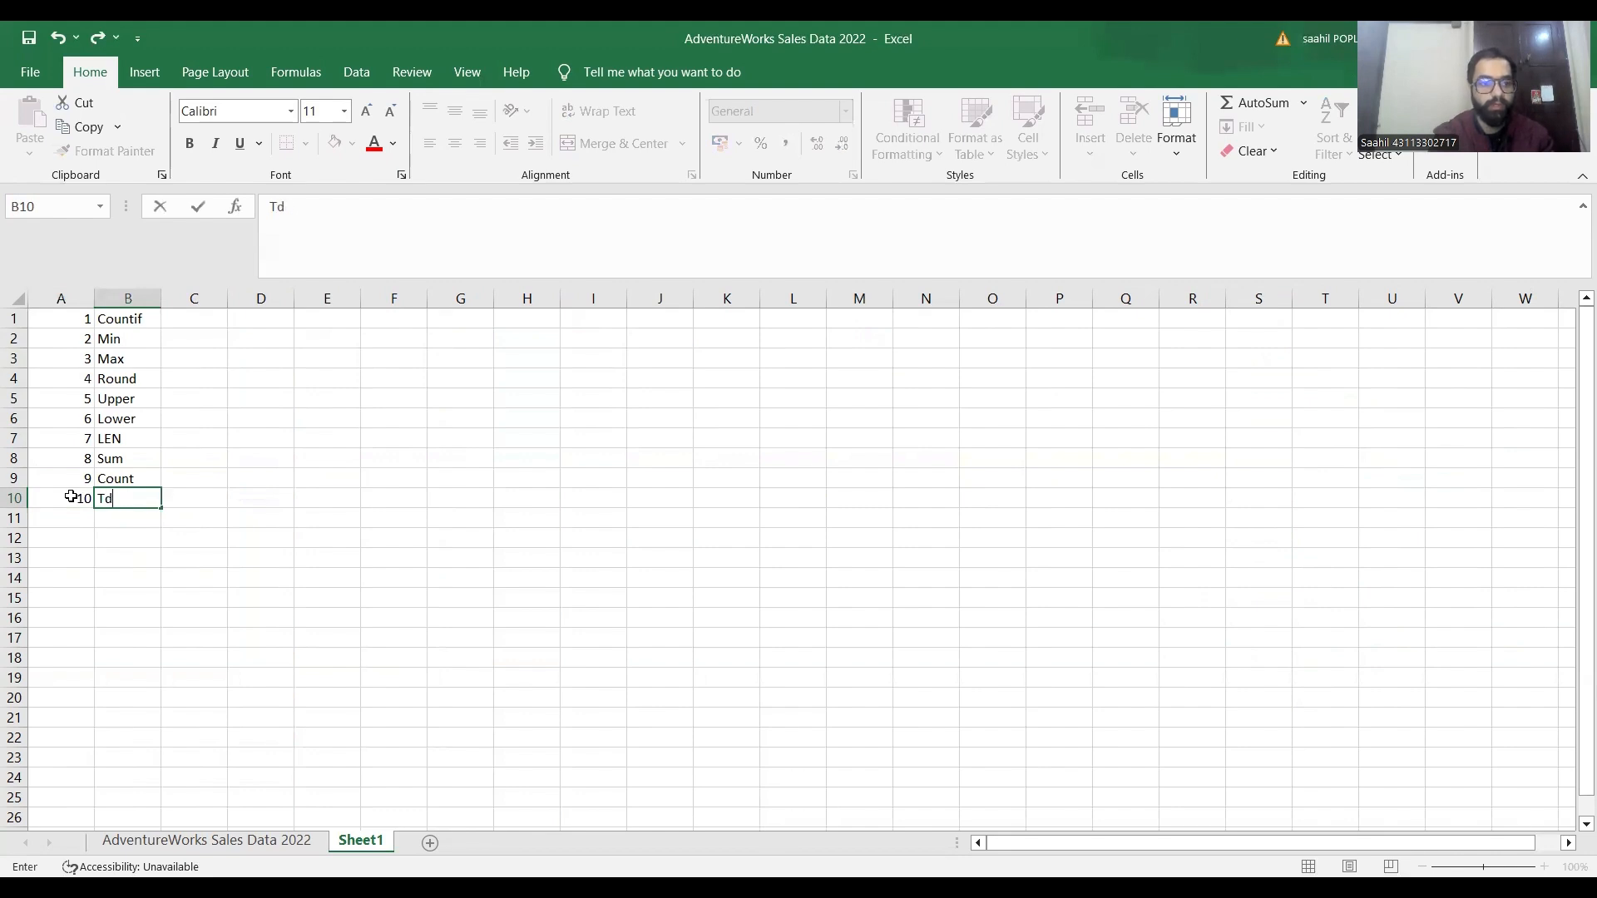
{"action": "type", "text": "day"}
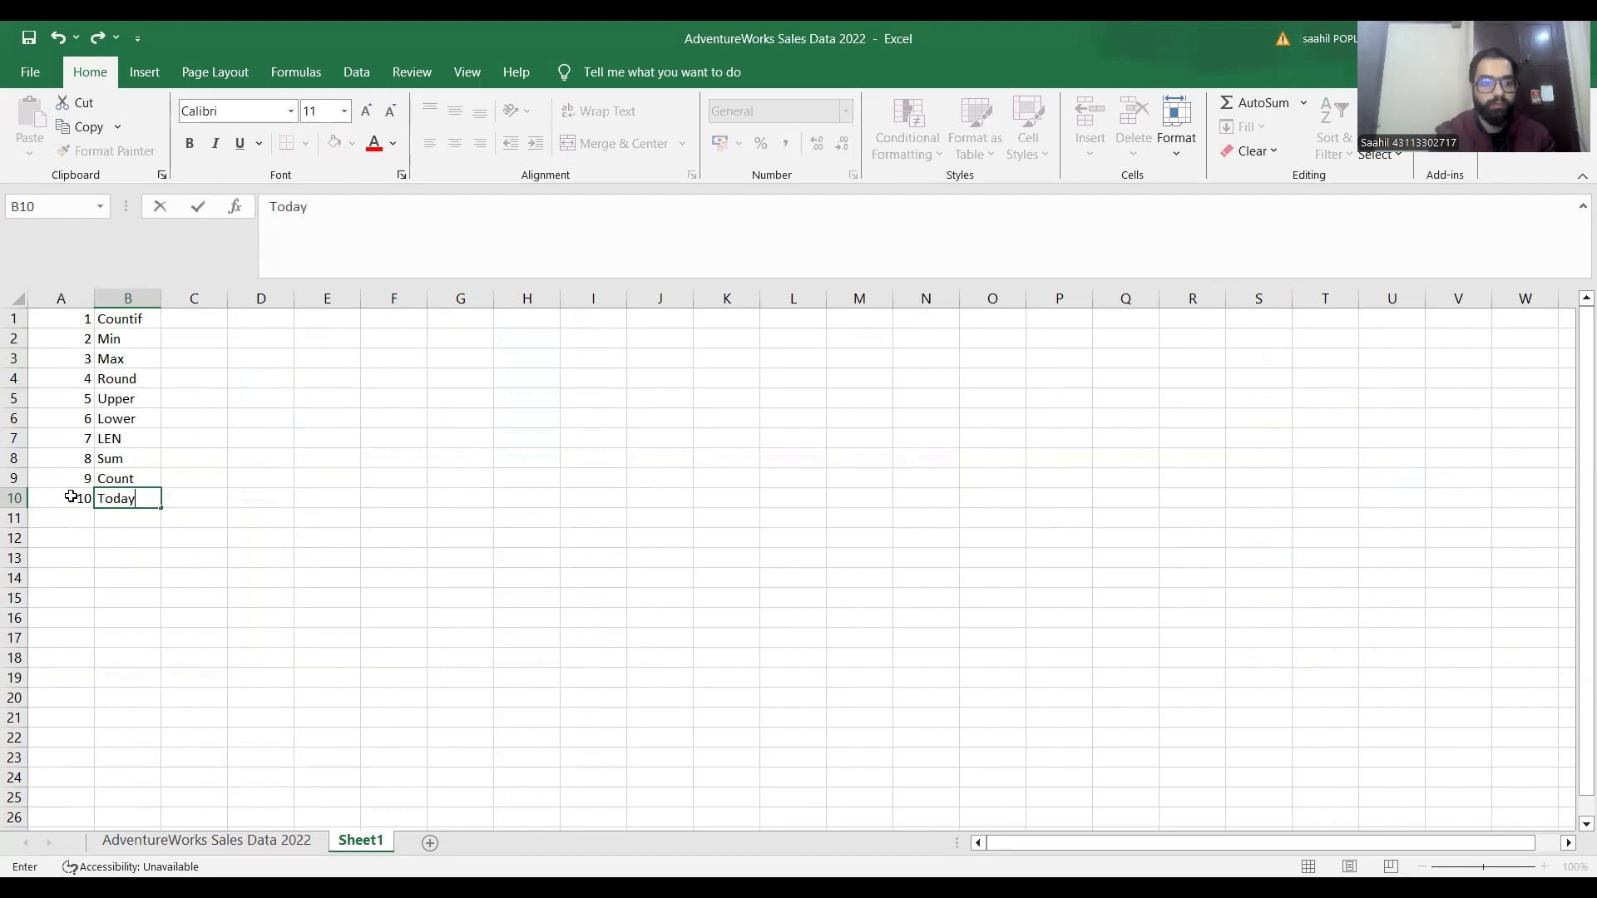
{"action": "key", "text": "Return"}
Step: Enter the number 11 in cell A11 and select the empty name cell beside it
{"action": "type", "text": "11"}
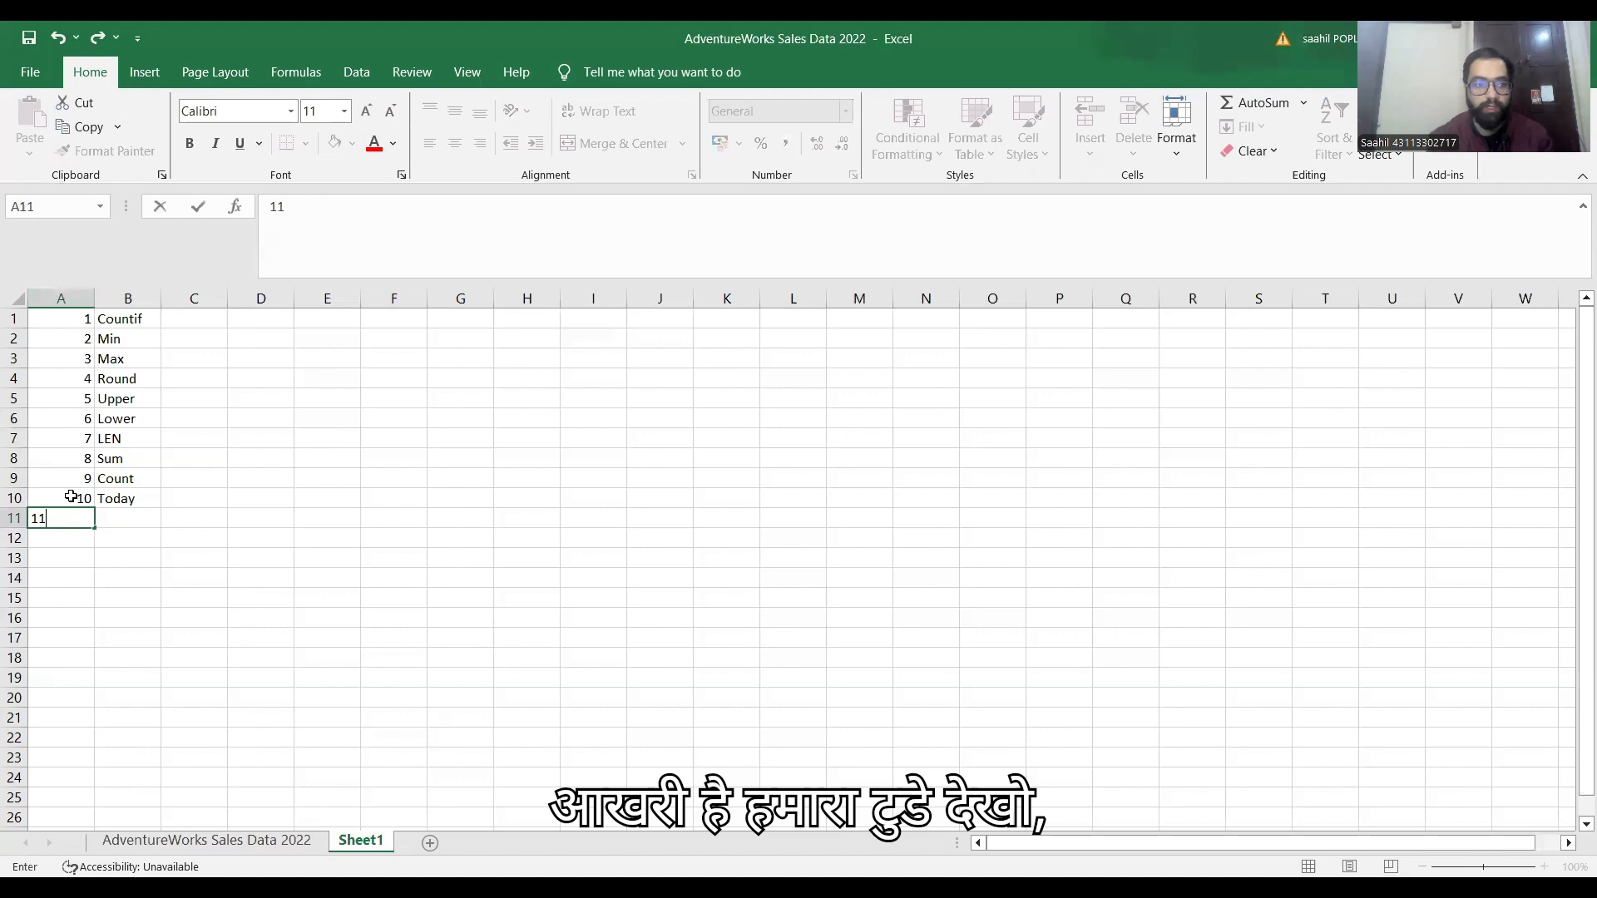
{"action": "key", "text": "Return"}
{"action": "key", "text": "Up"}
{"action": "key", "text": "Right"}
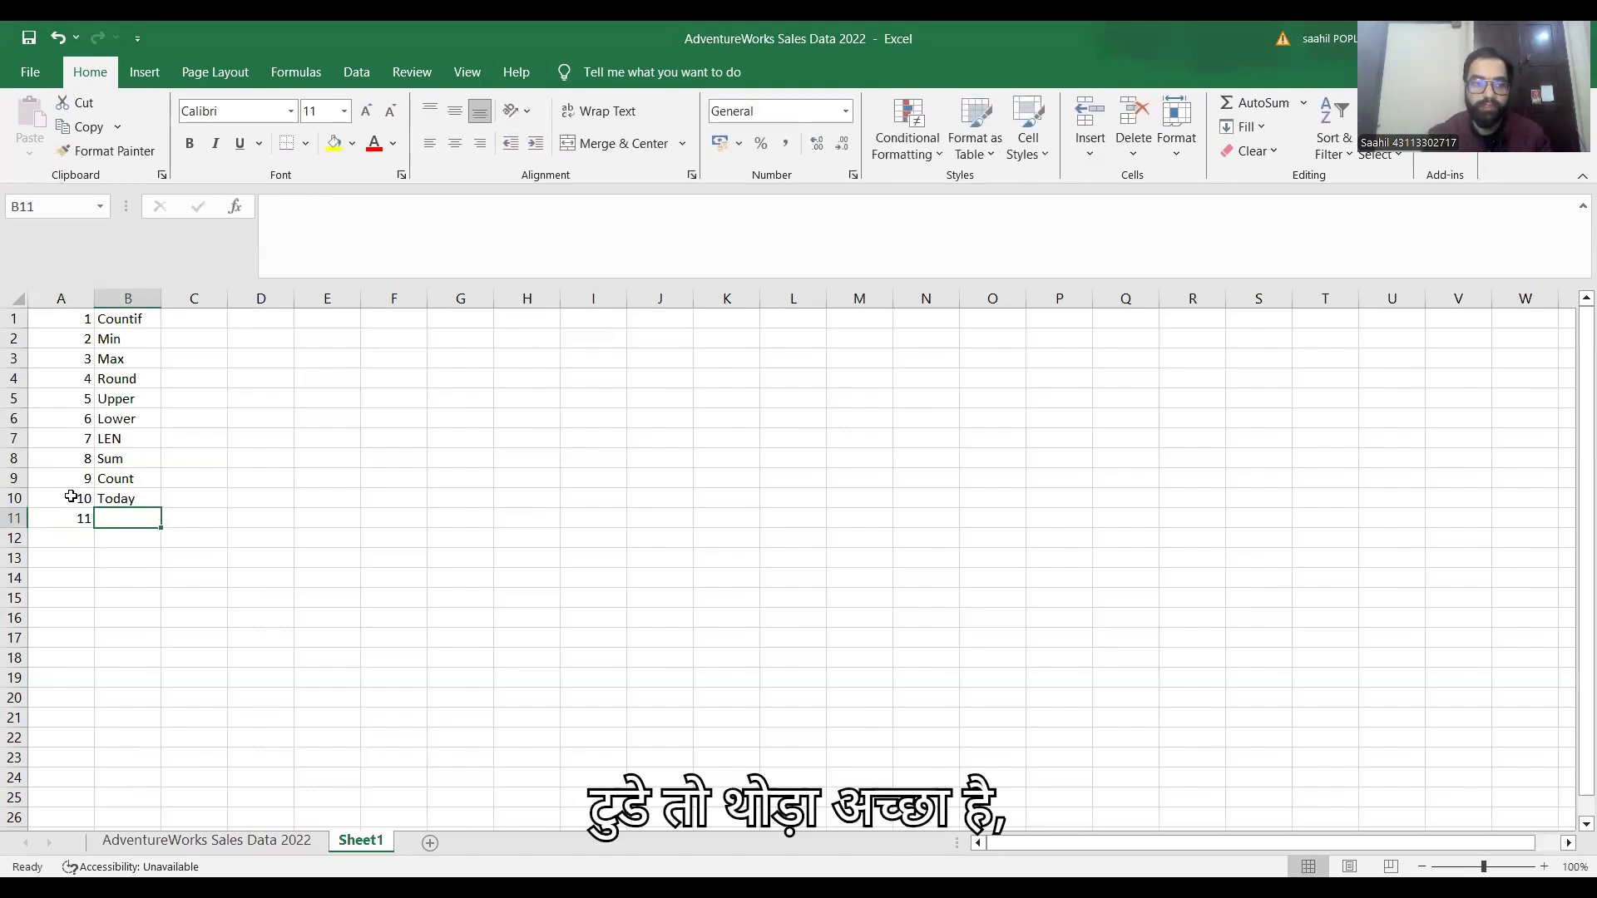
Step: Return to the AdventureWorks Sales Data 2022 sheet and review the TODAY formula in Q17
{"action": "key", "text": "ctrl+Page_Up"}
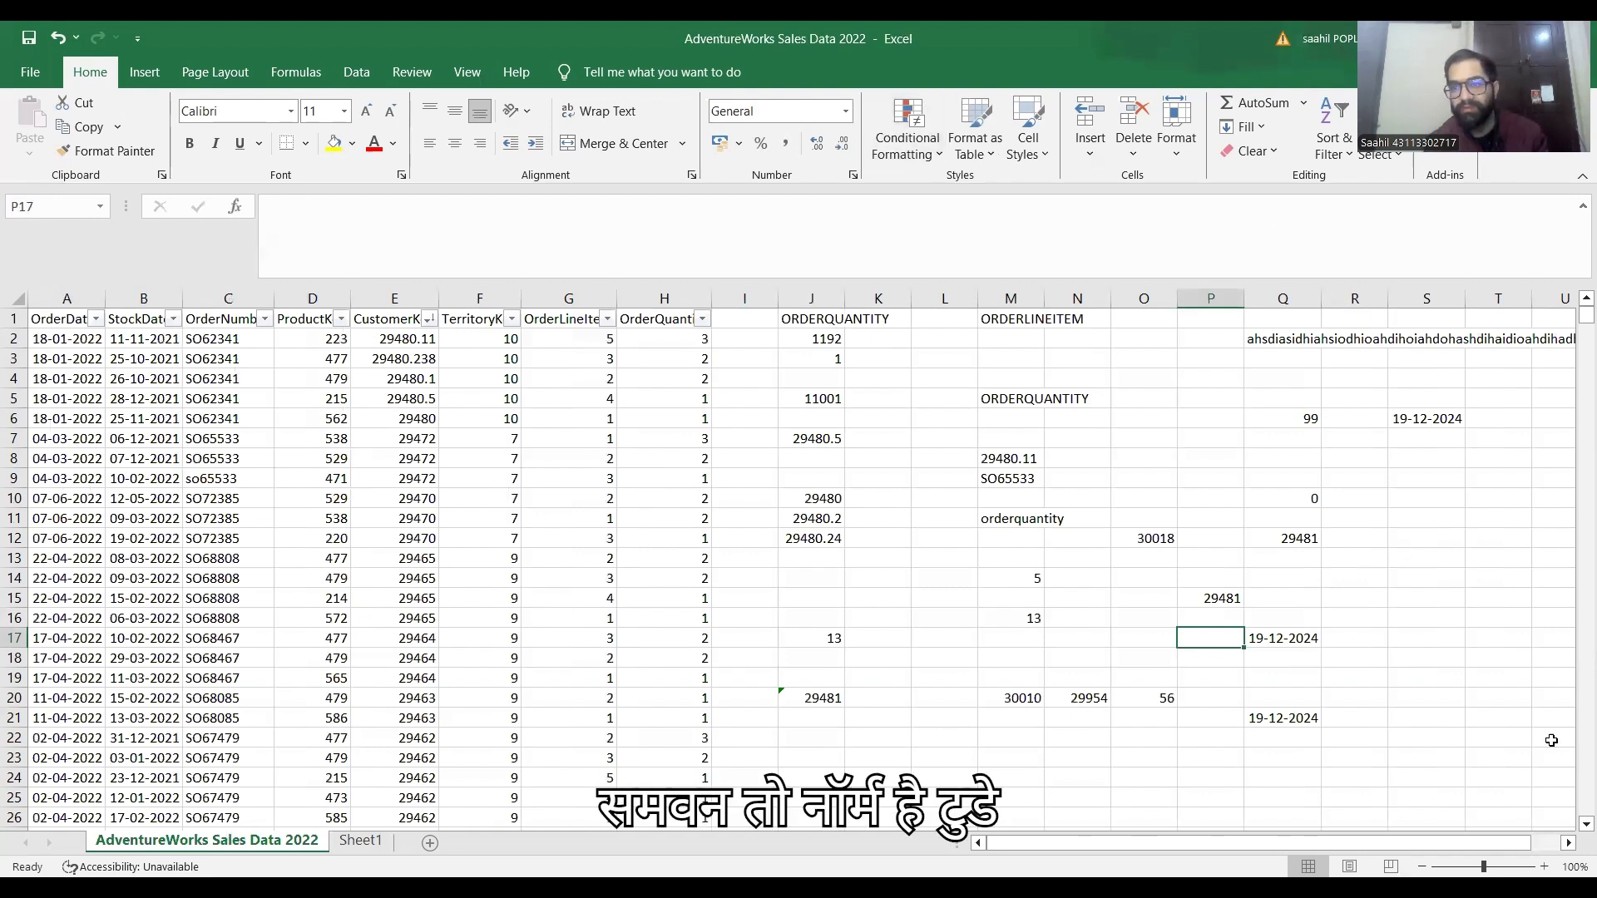
{"action": "left_click", "coordinate": [1297, 645]}
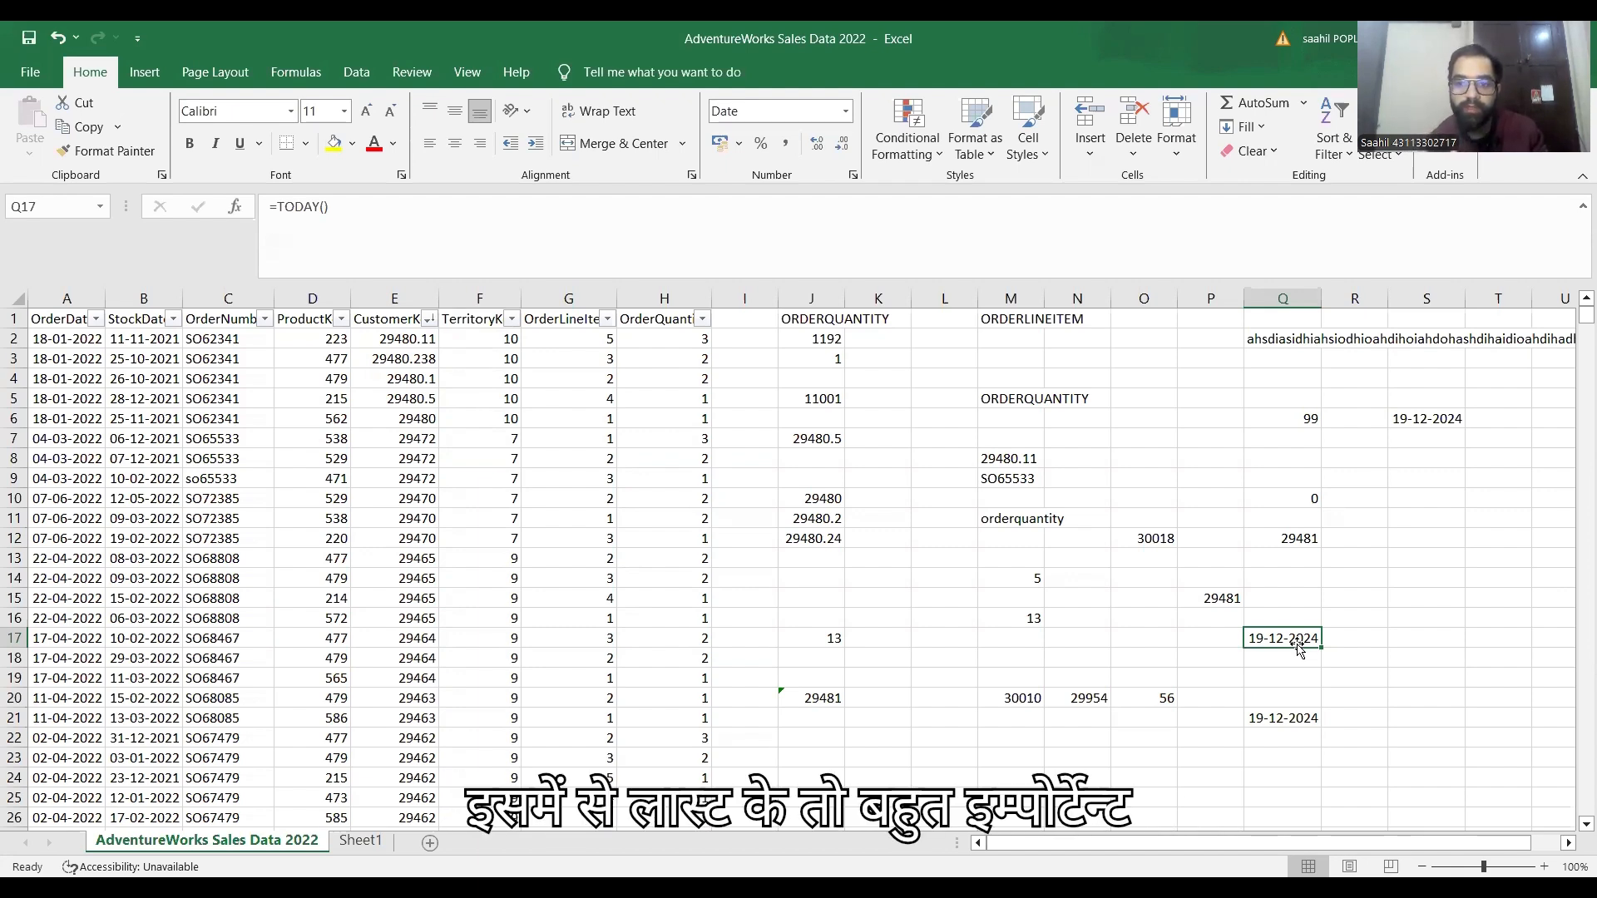
{"action": "key", "text": "Up"}
{"action": "key", "text": "Up"}
{"action": "key", "text": "Down"}
{"action": "key", "text": "Down"}
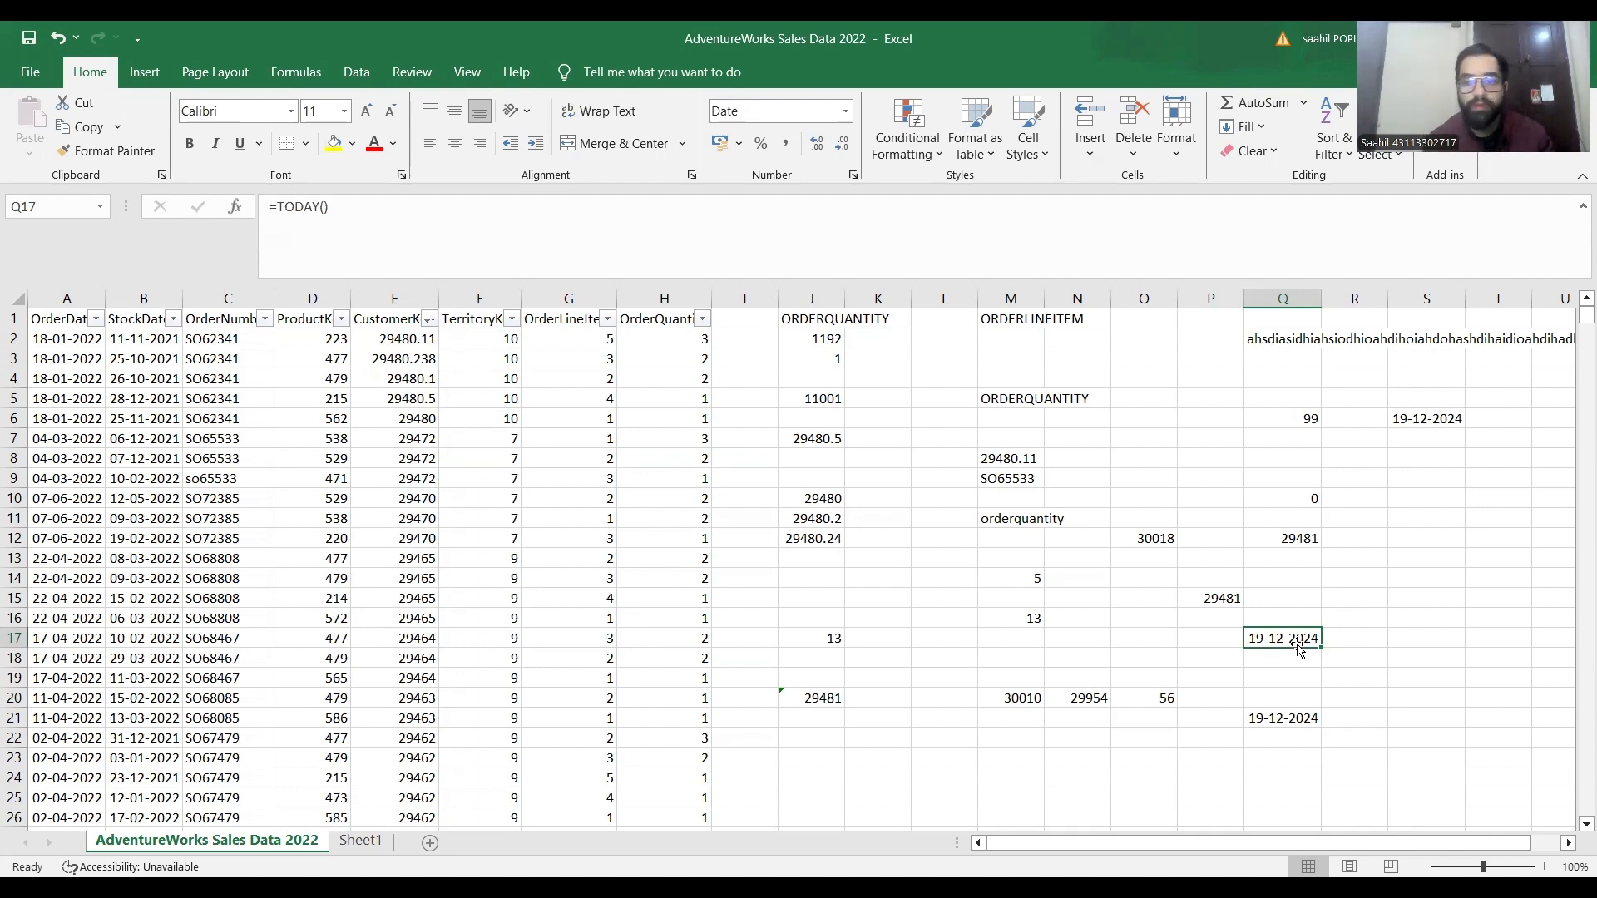
{"action": "key", "text": "Down"}
{"action": "key", "text": "Down"}
{"action": "key", "text": "Down"}
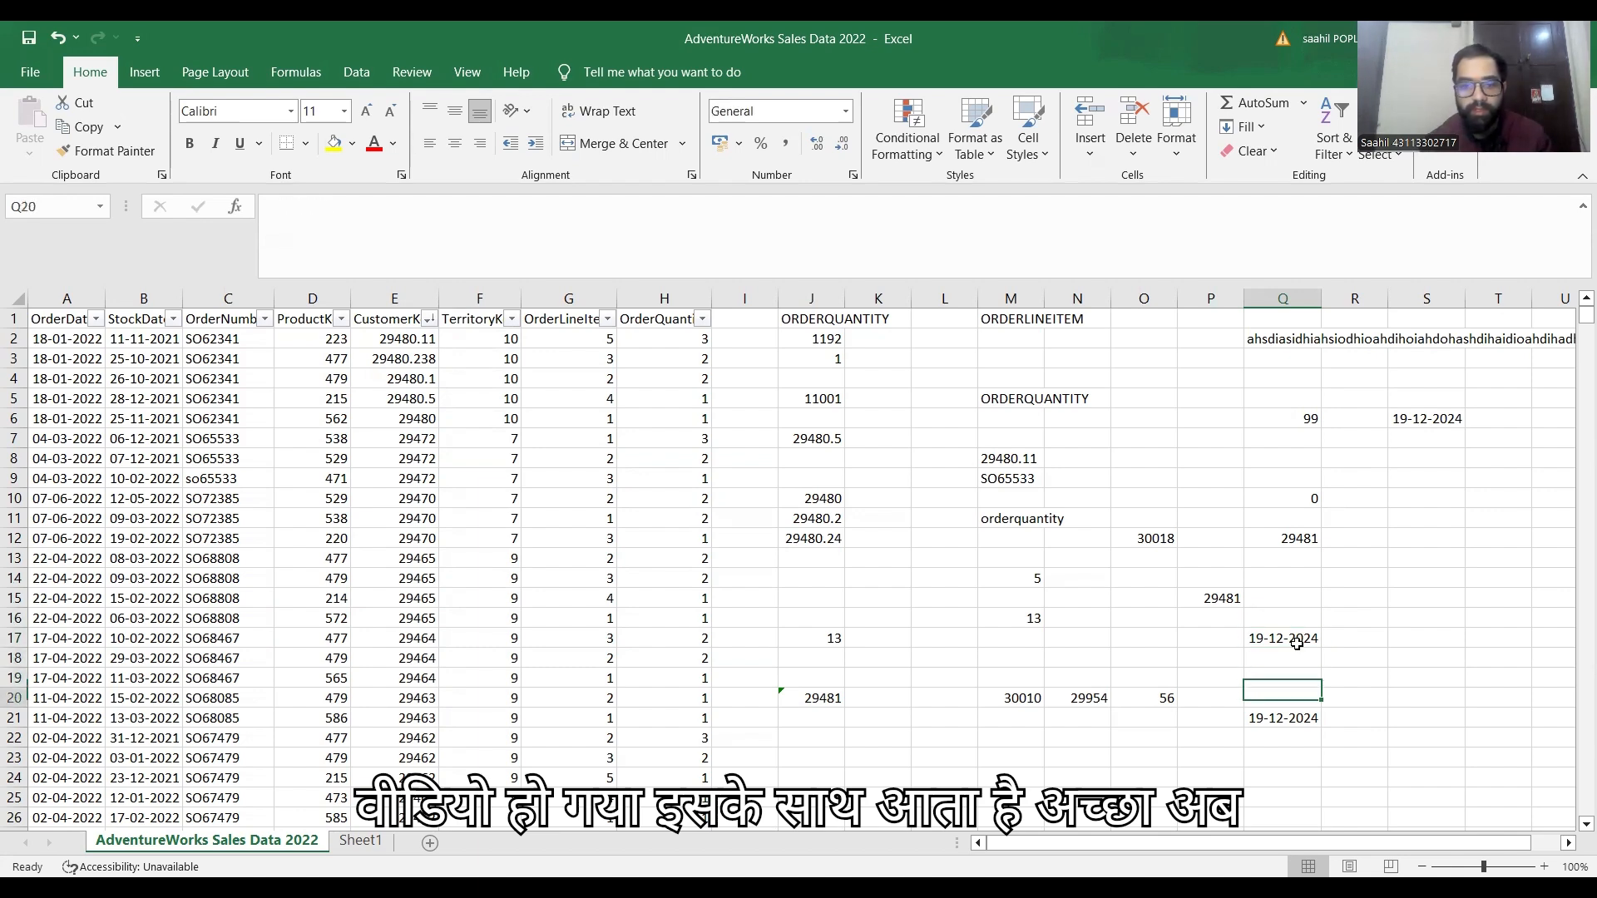
Step: Append a trailing space to the order numbers in cells C2, C3 and C4
{"action": "double_click", "coordinate": [229, 338]}
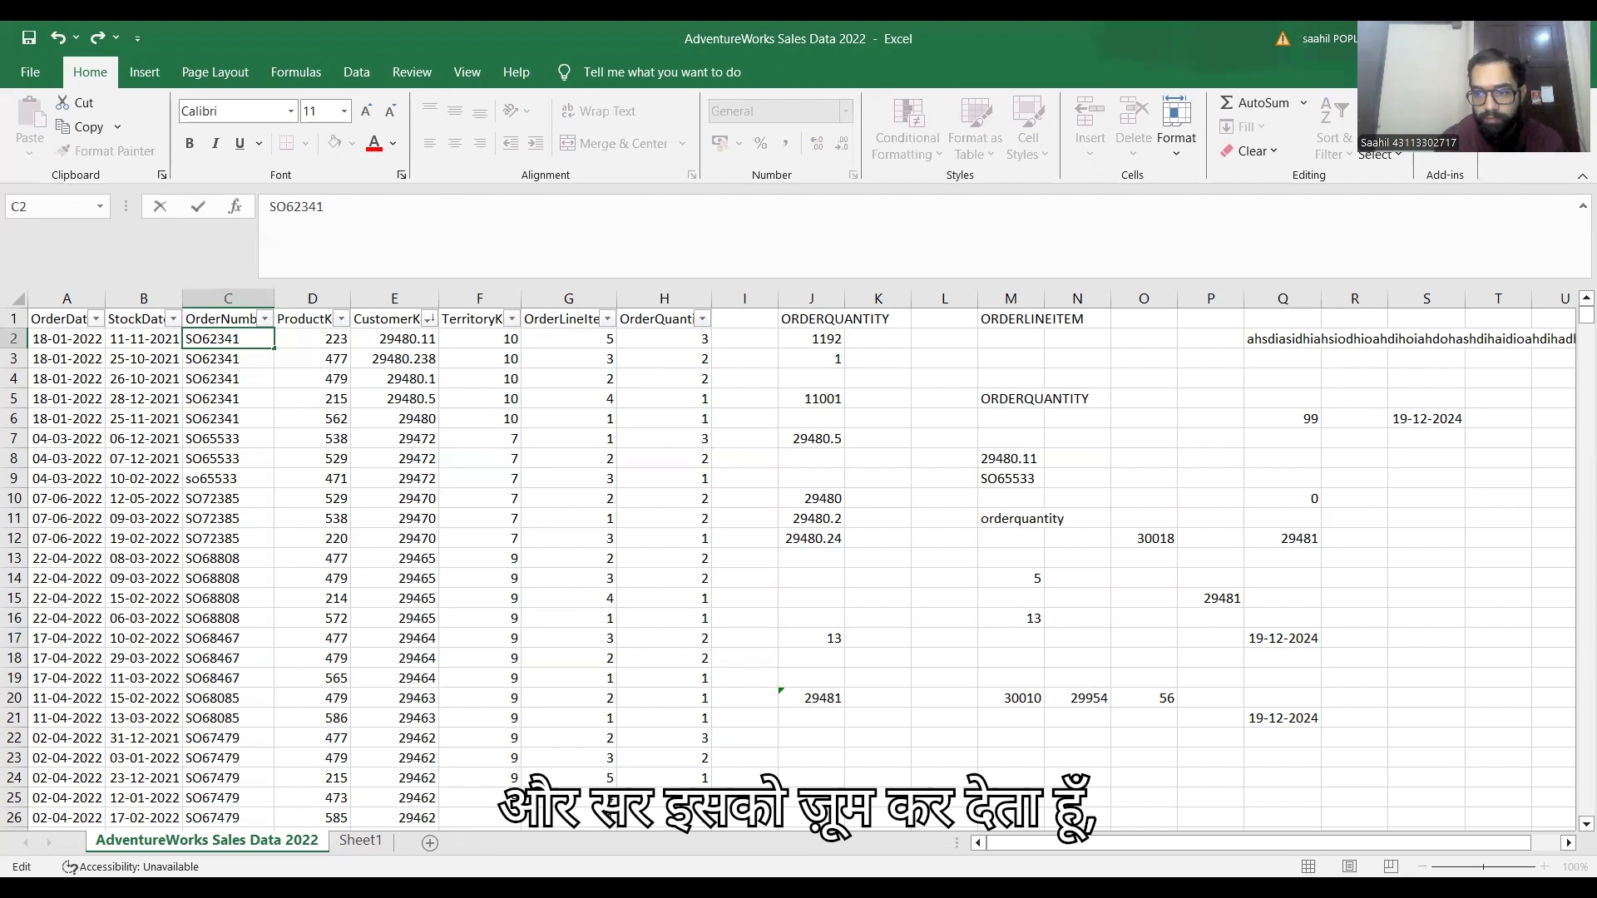
{"action": "left_click", "coordinate": [223, 351]}
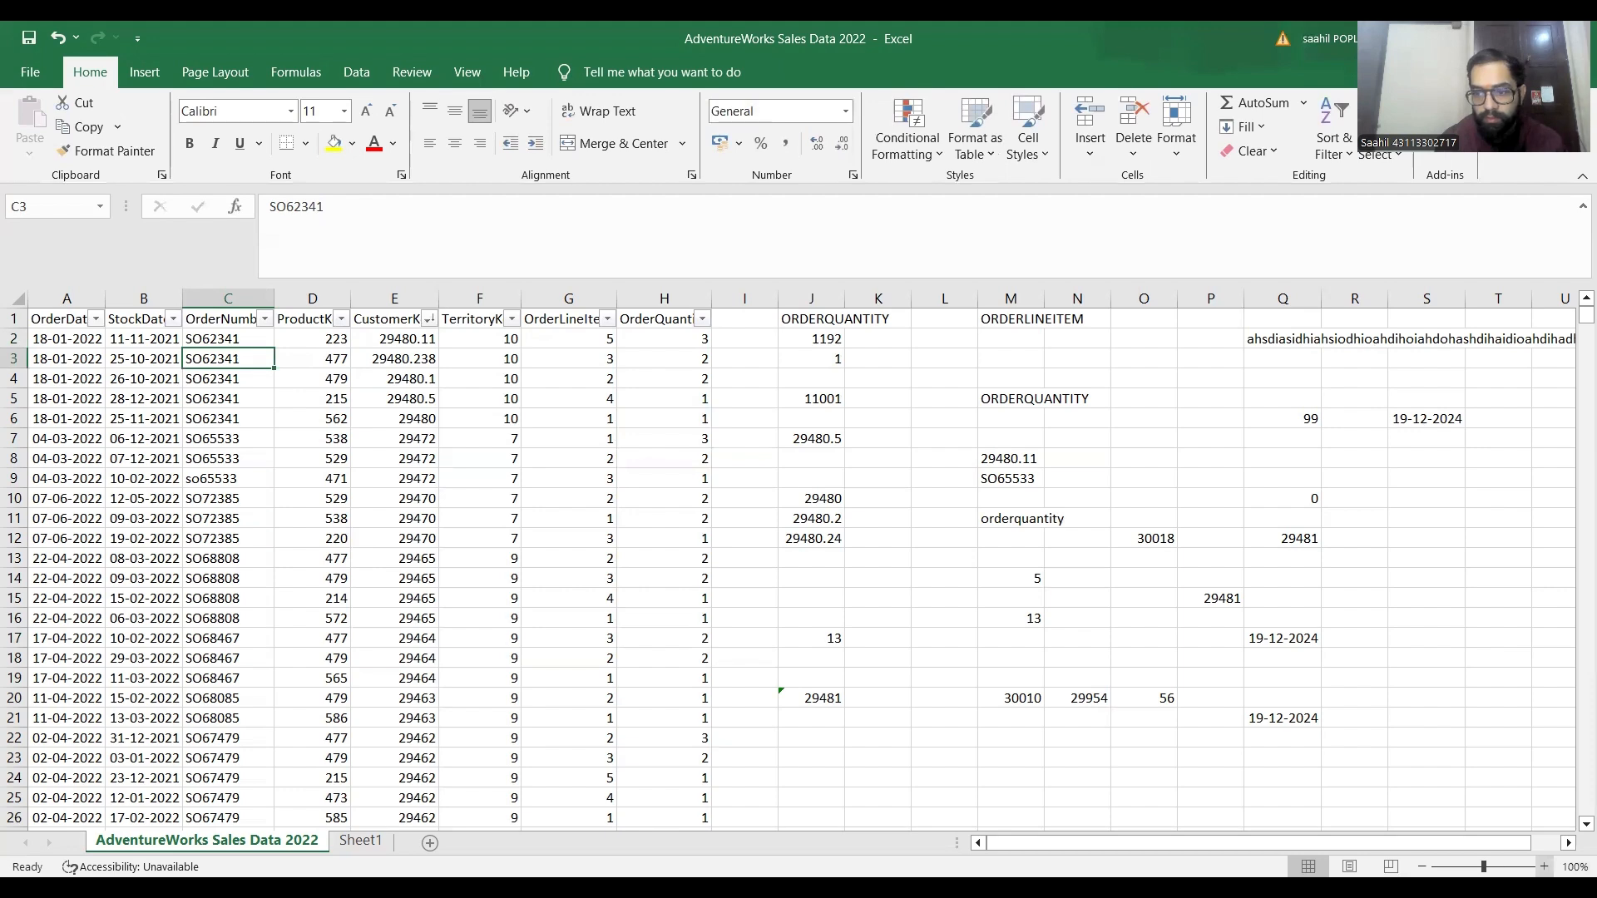
{"action": "scroll", "coordinate": [35, 376], "scroll_direction": "up", "scroll_amount": 4}
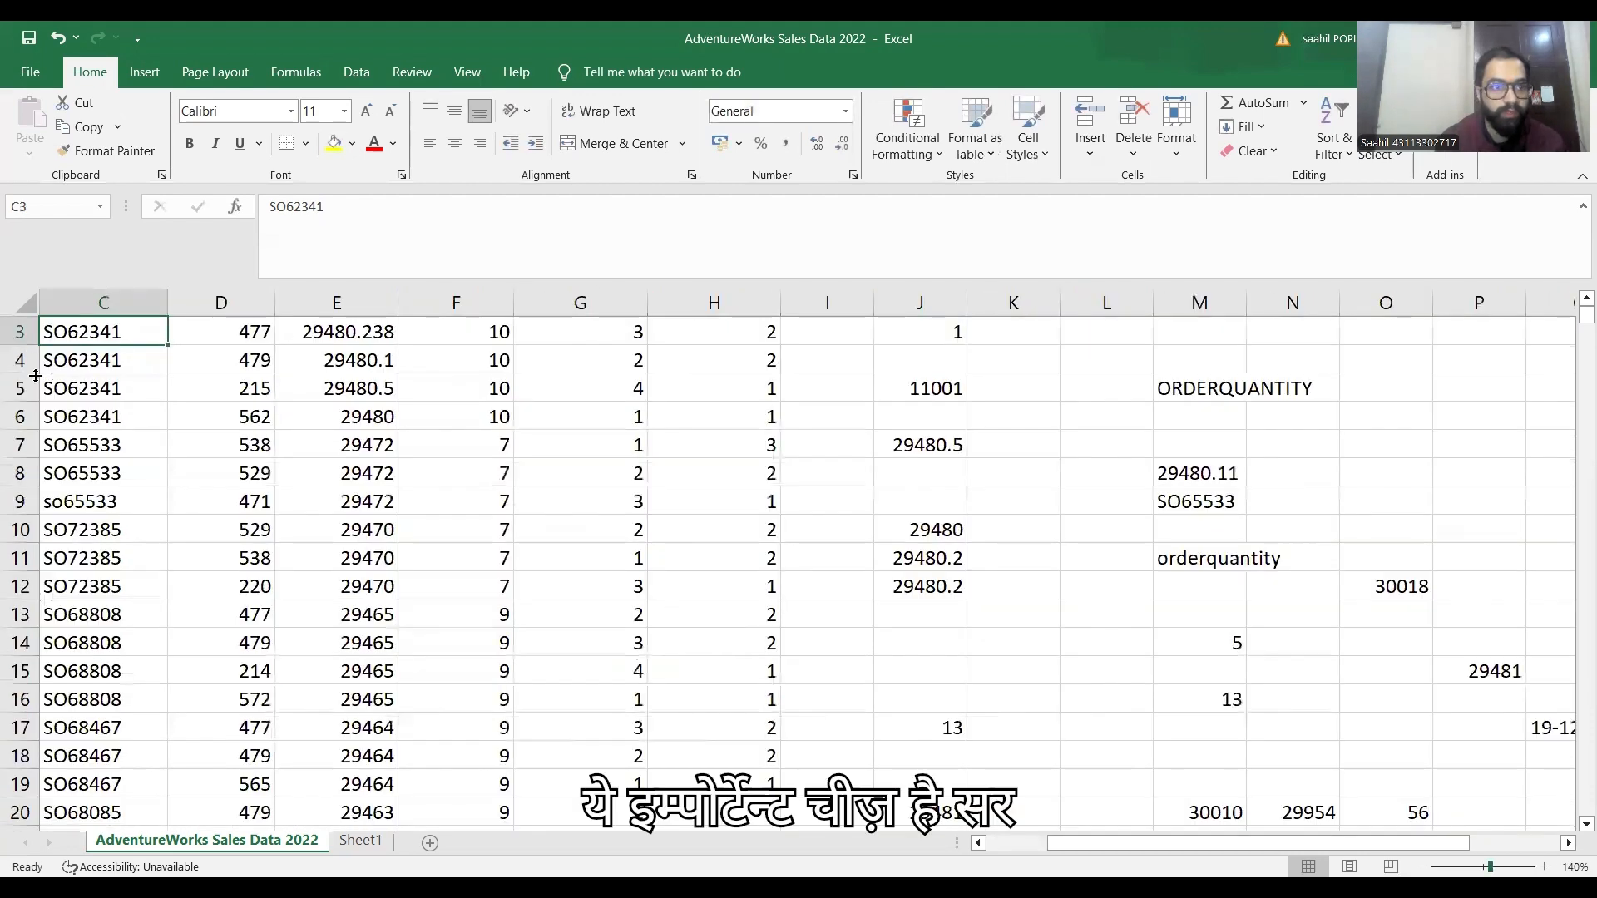
{"action": "double_click", "coordinate": [127, 337]}
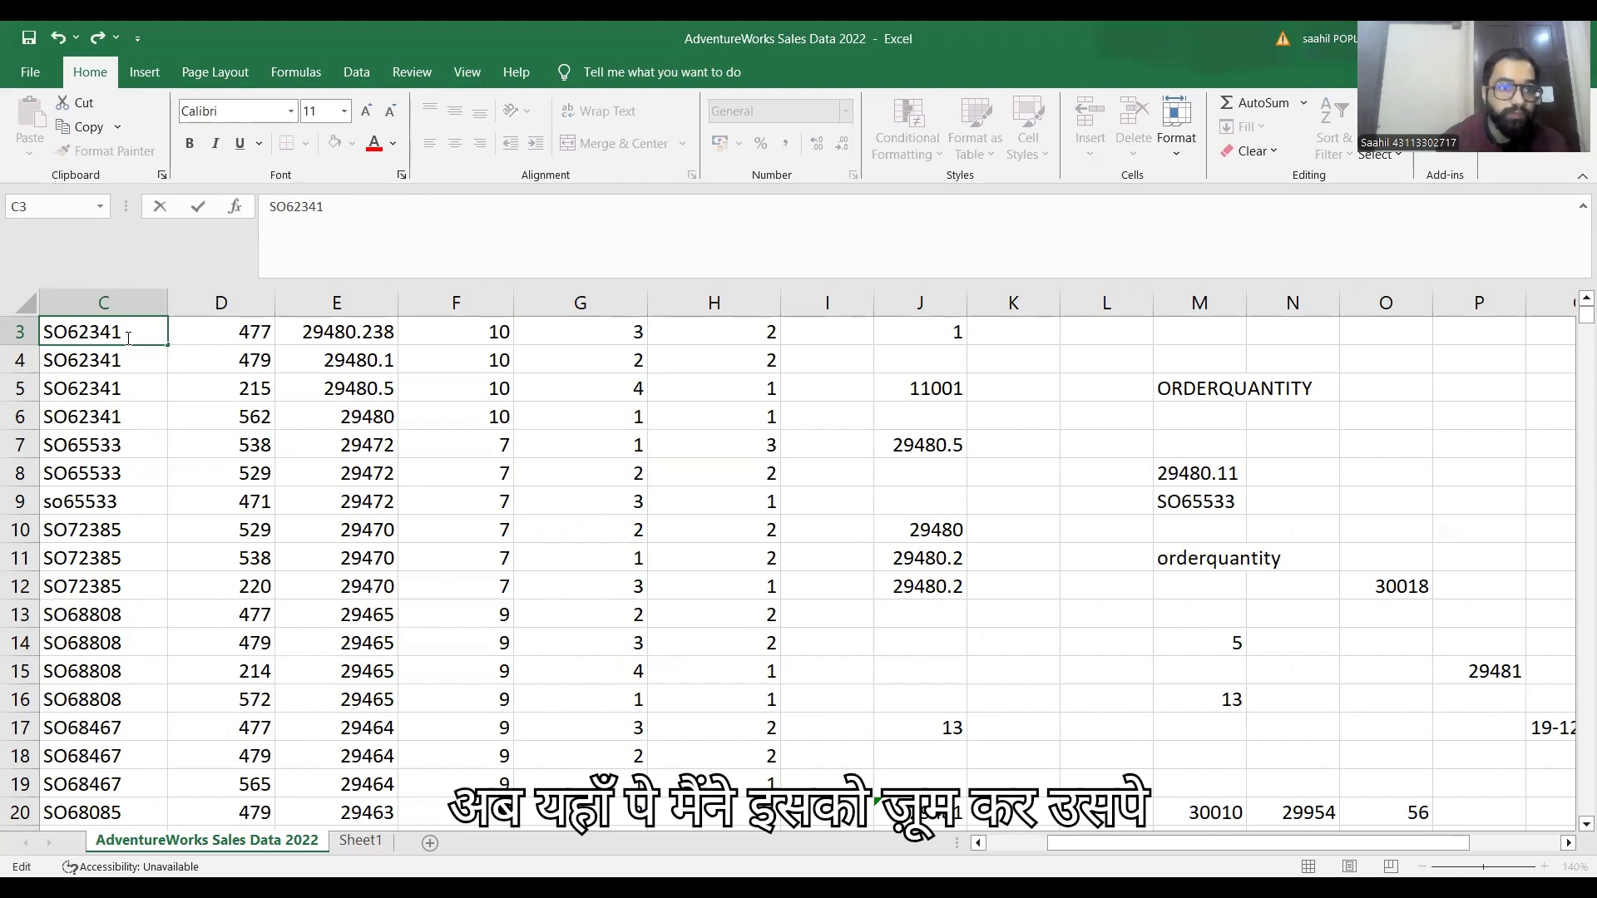
{"action": "key", "text": "Tab"}
{"action": "key", "text": "Up"}
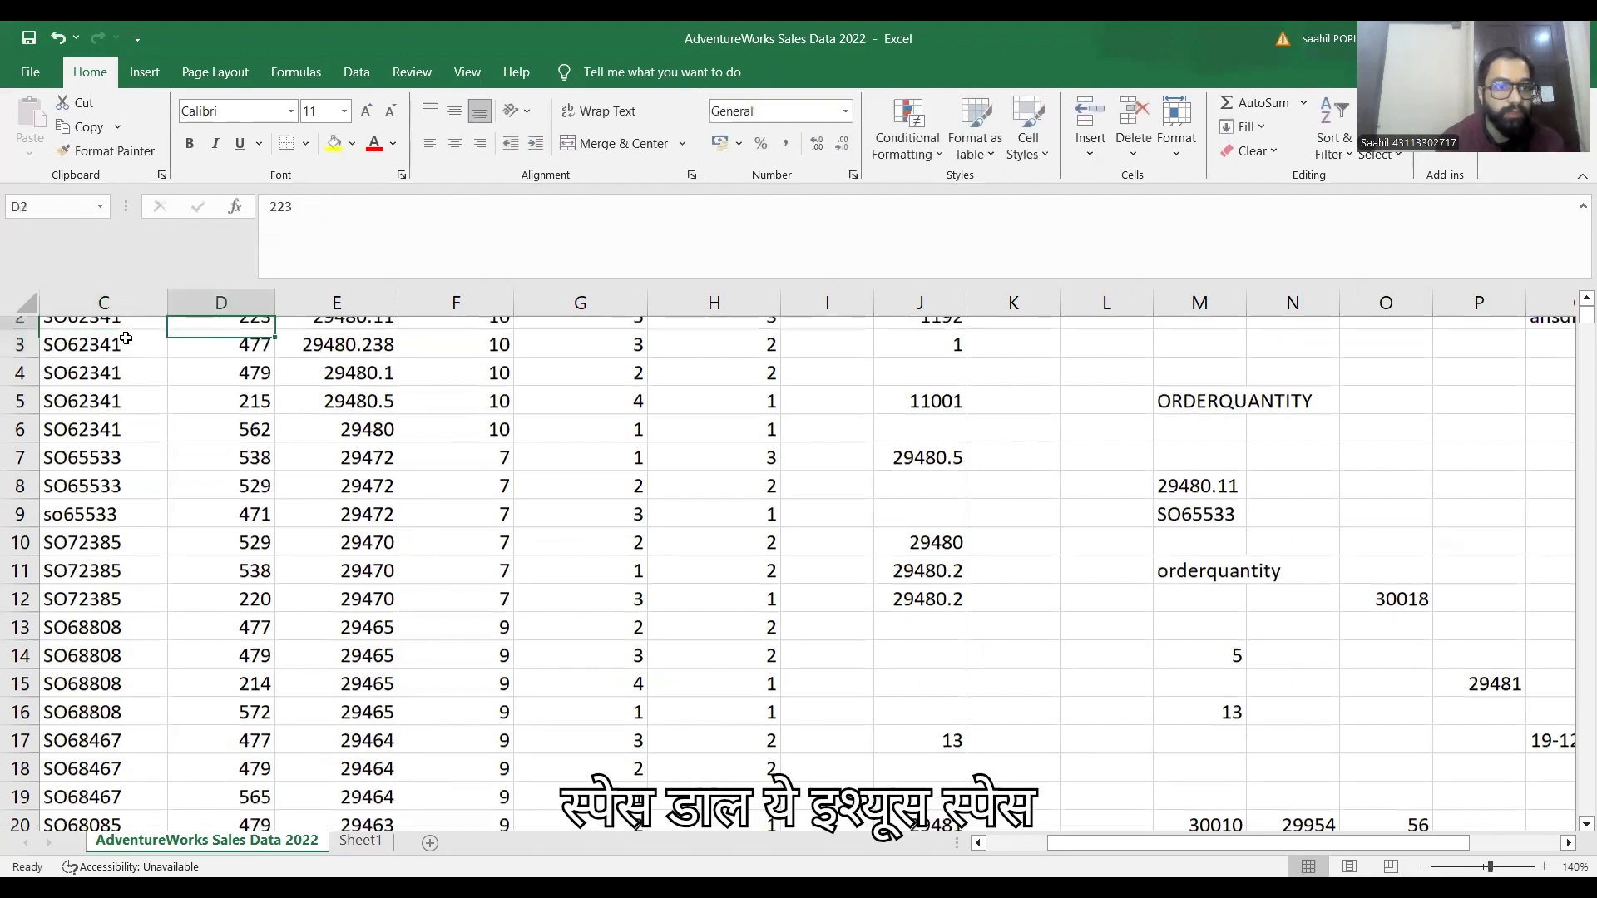
{"action": "key", "text": "Left"}
{"action": "key", "text": "Down"}
{"action": "key", "text": "Down"}
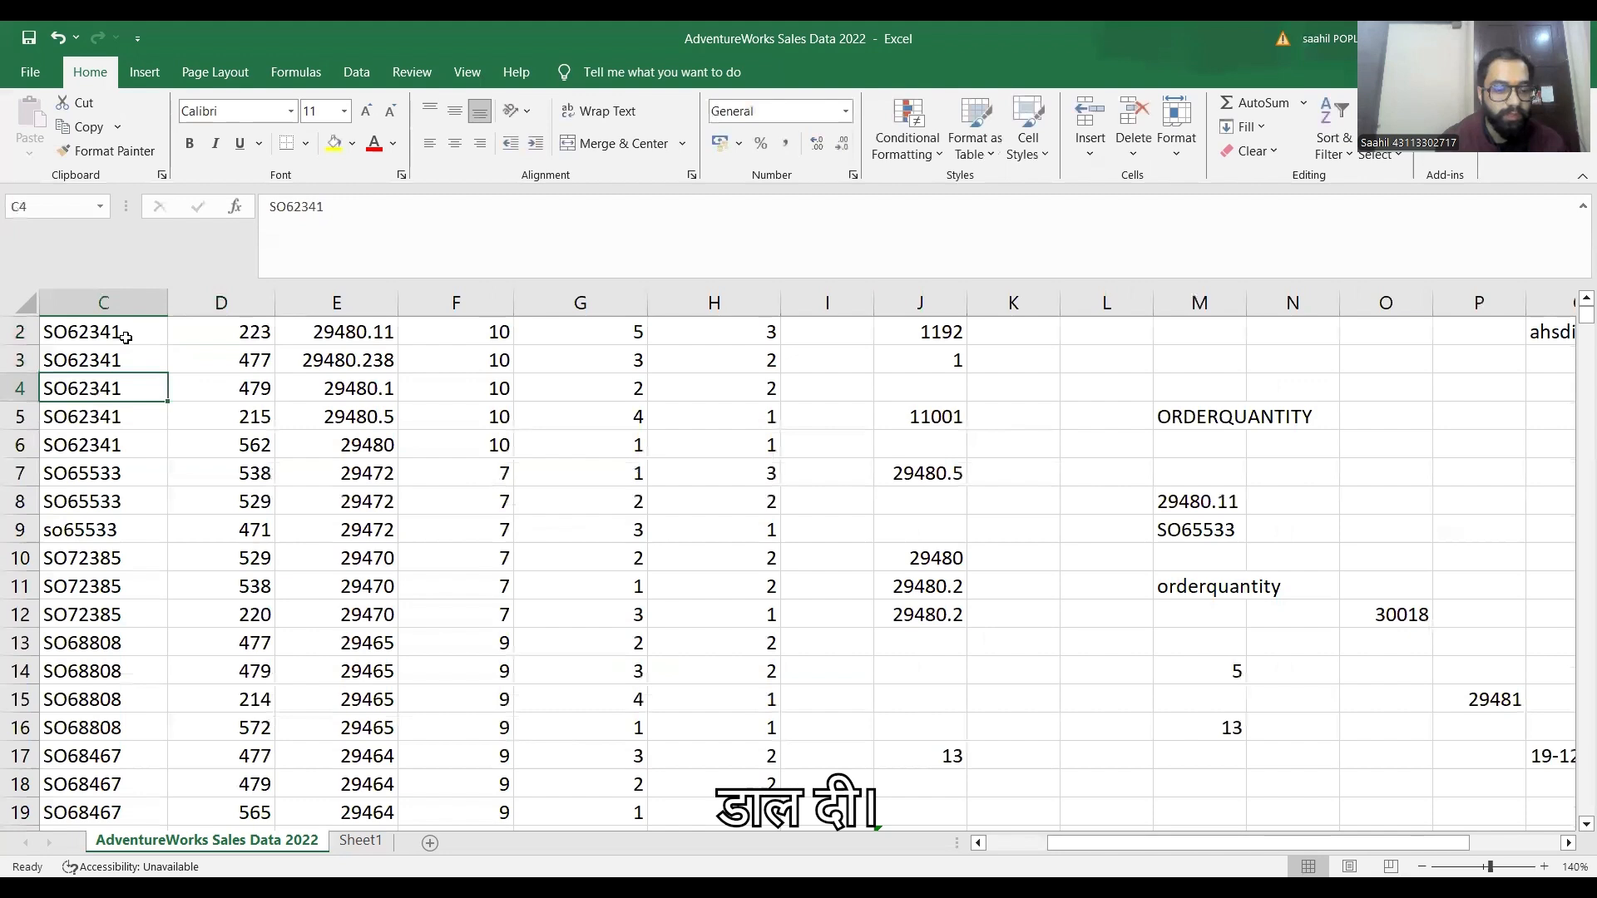
{"action": "double_click", "coordinate": [141, 394]}
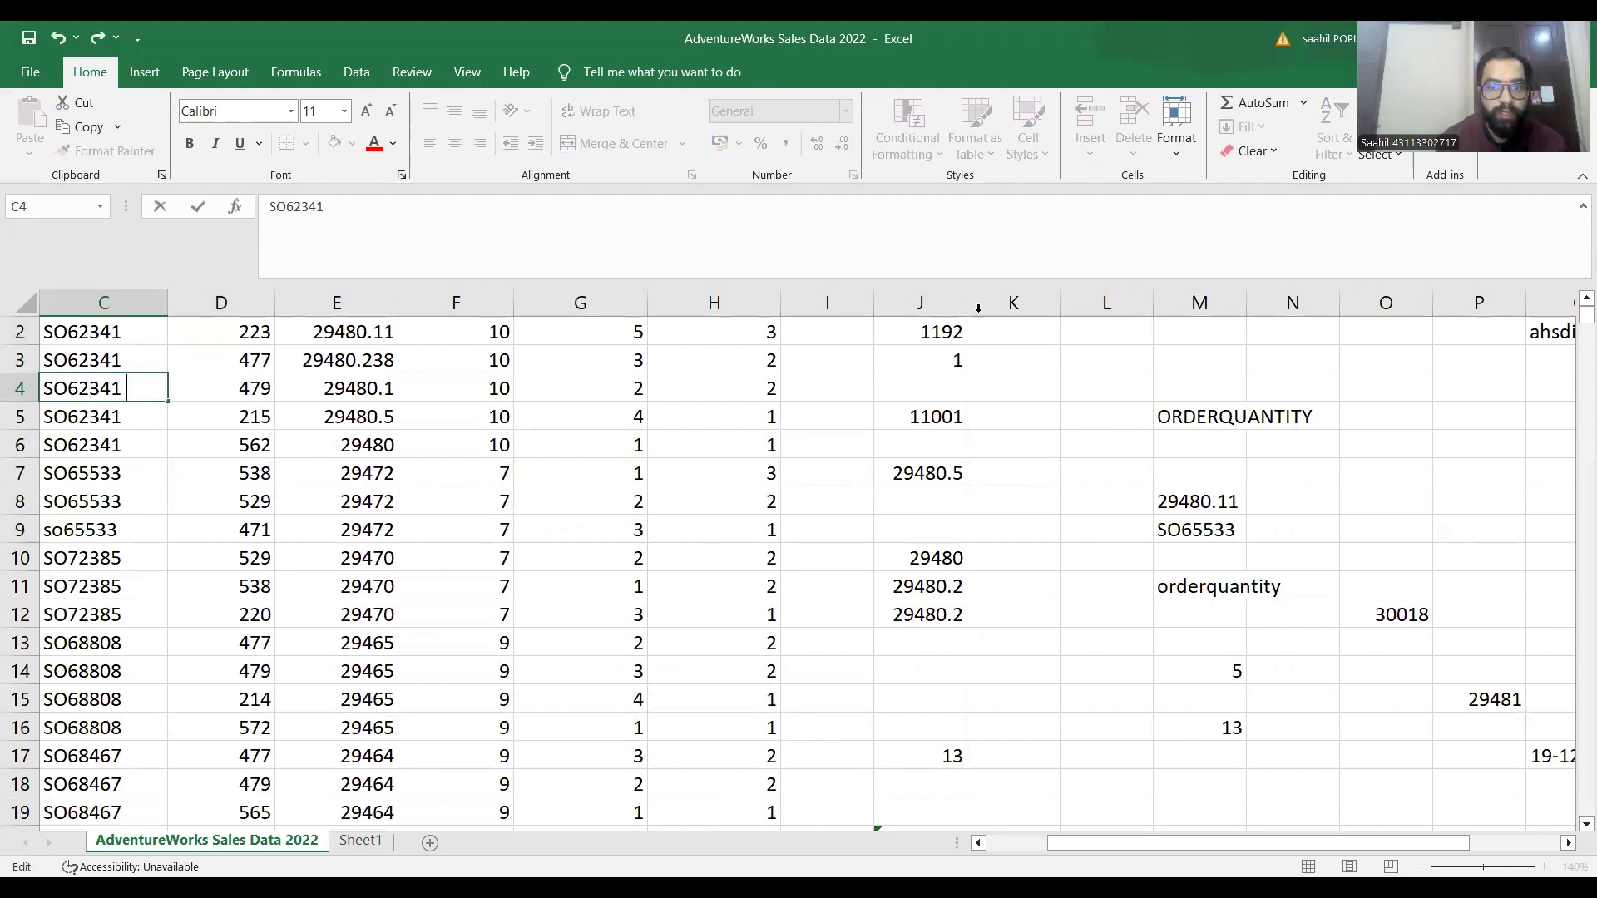
Step: Insert a blank column at J and enter =LEN(C2) in cell J2
{"action": "left_click", "coordinate": [950, 301]}
{"action": "key", "text": "ctrl+plus"}
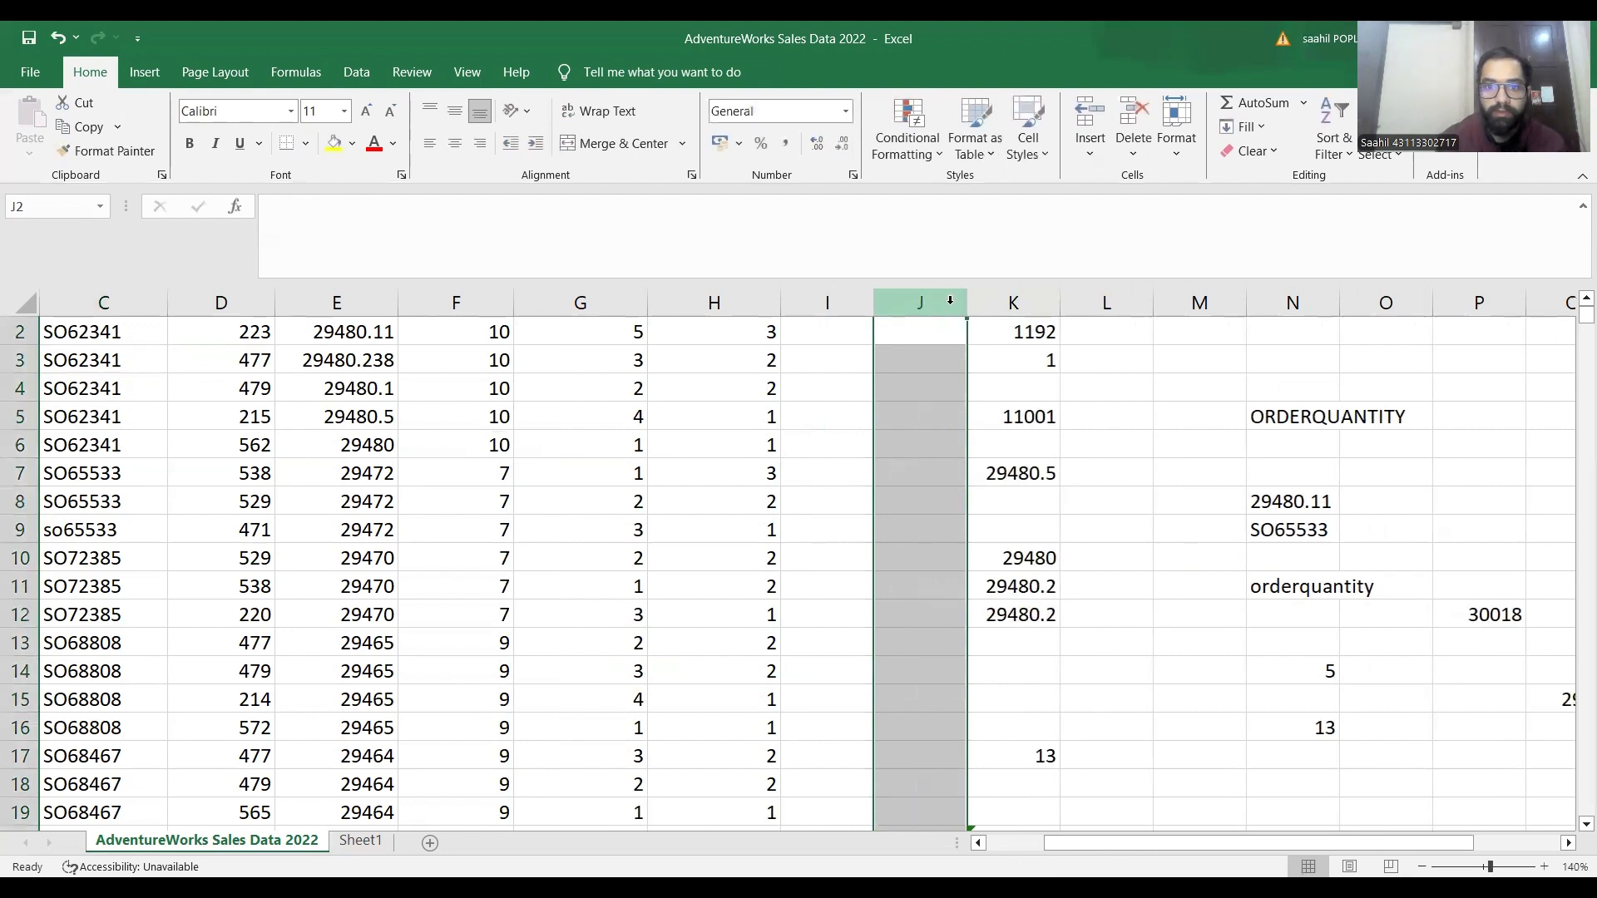
{"action": "type", "text": "="}
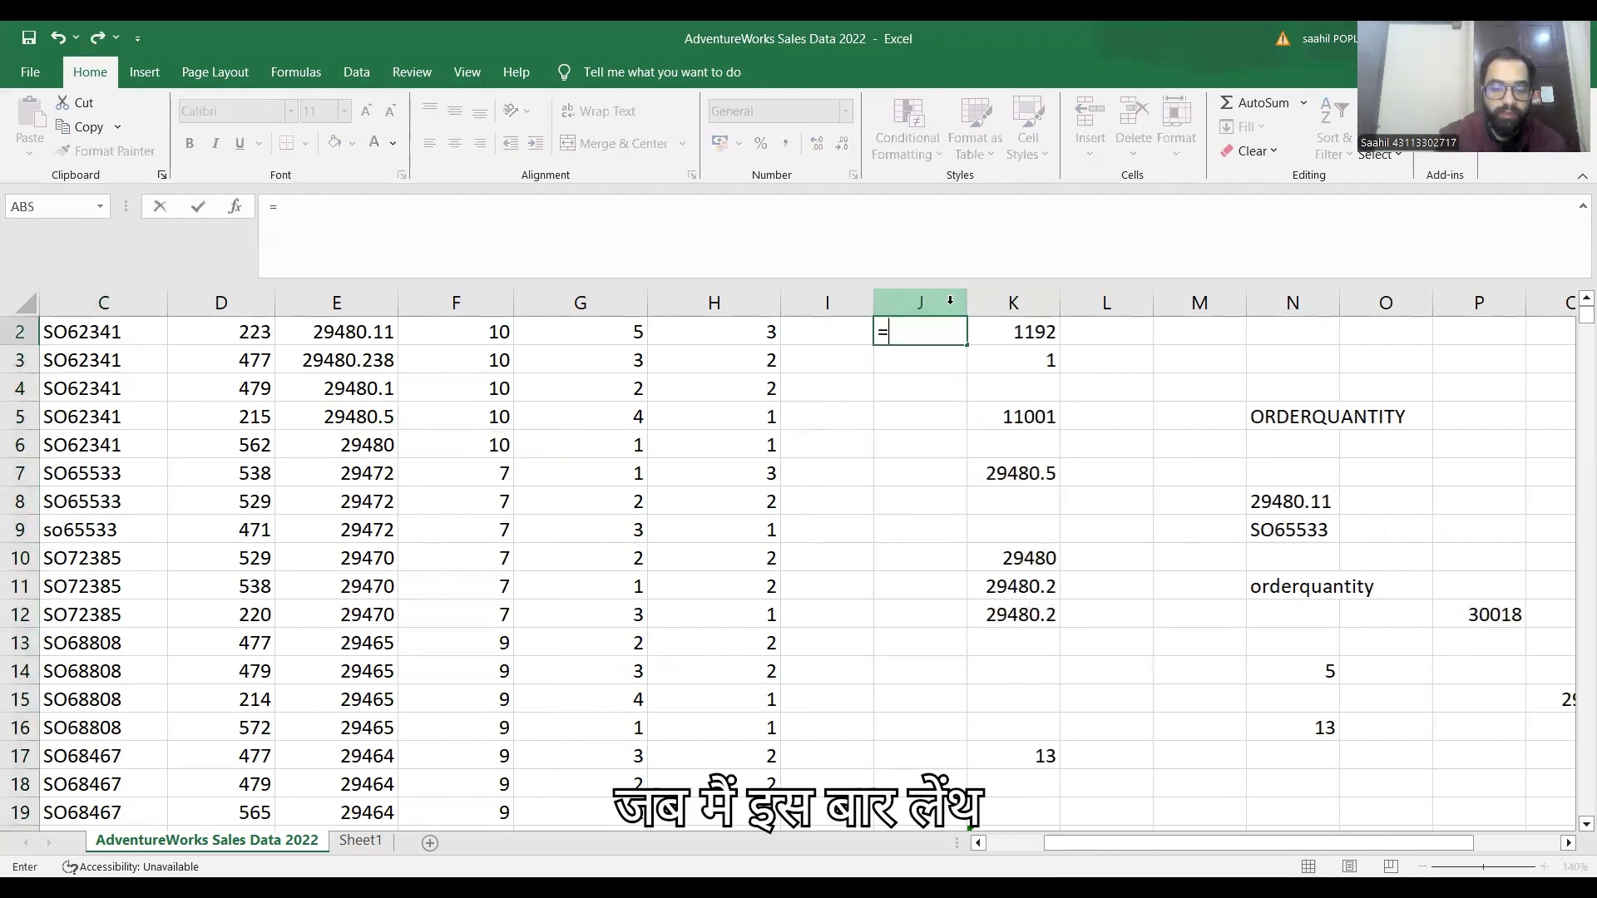
{"action": "type", "text": "LEN("}
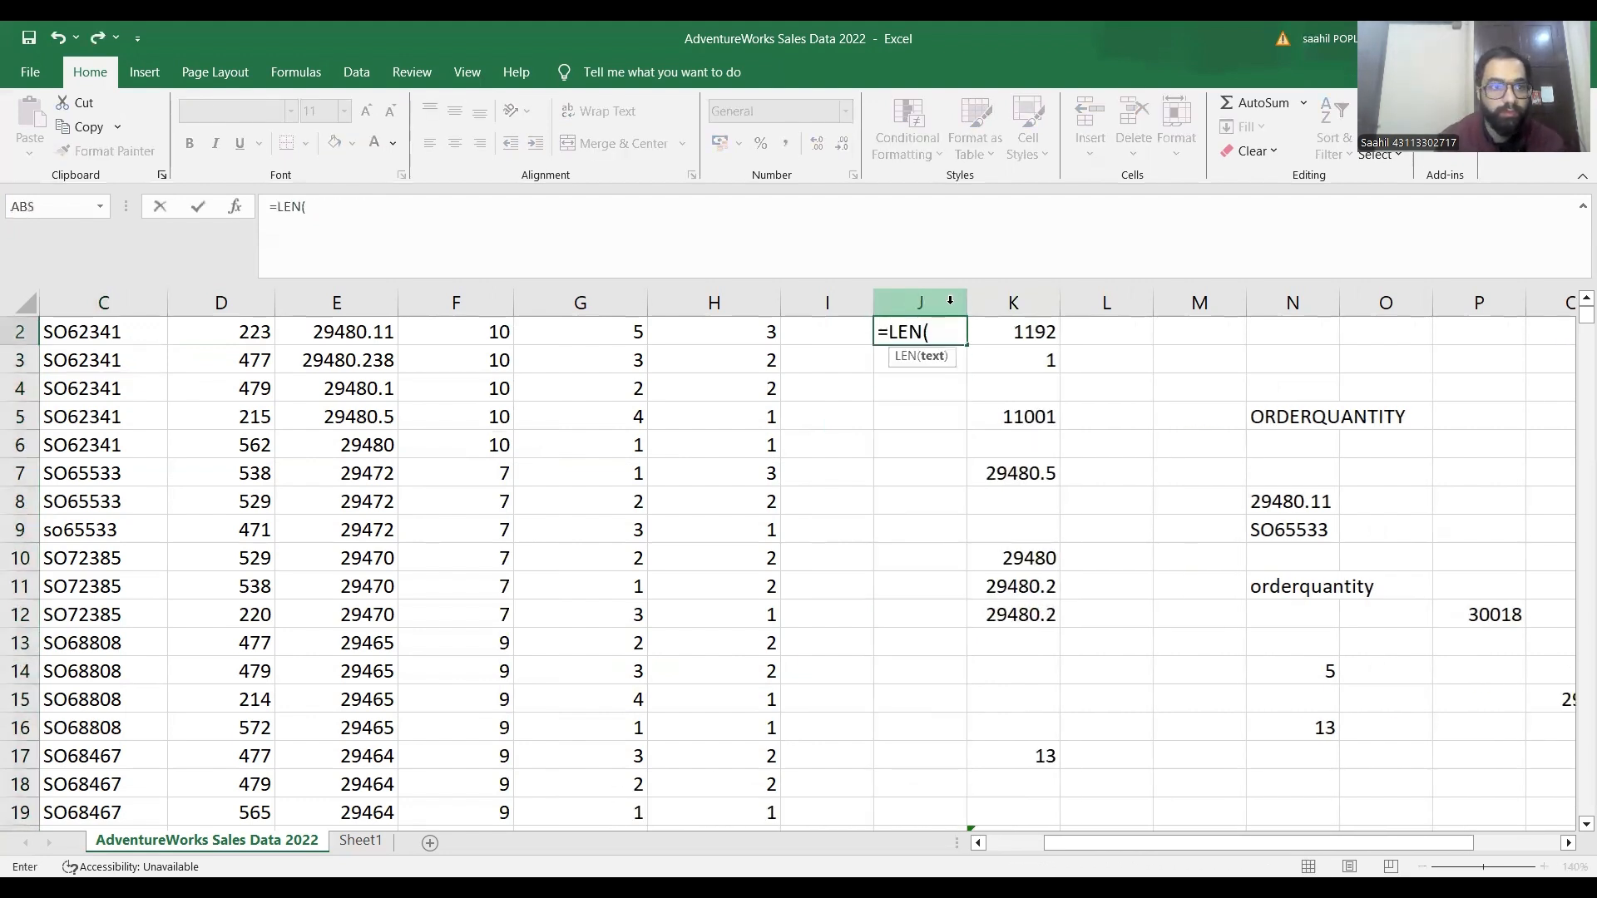
{"action": "left_click", "coordinate": [137, 332]}
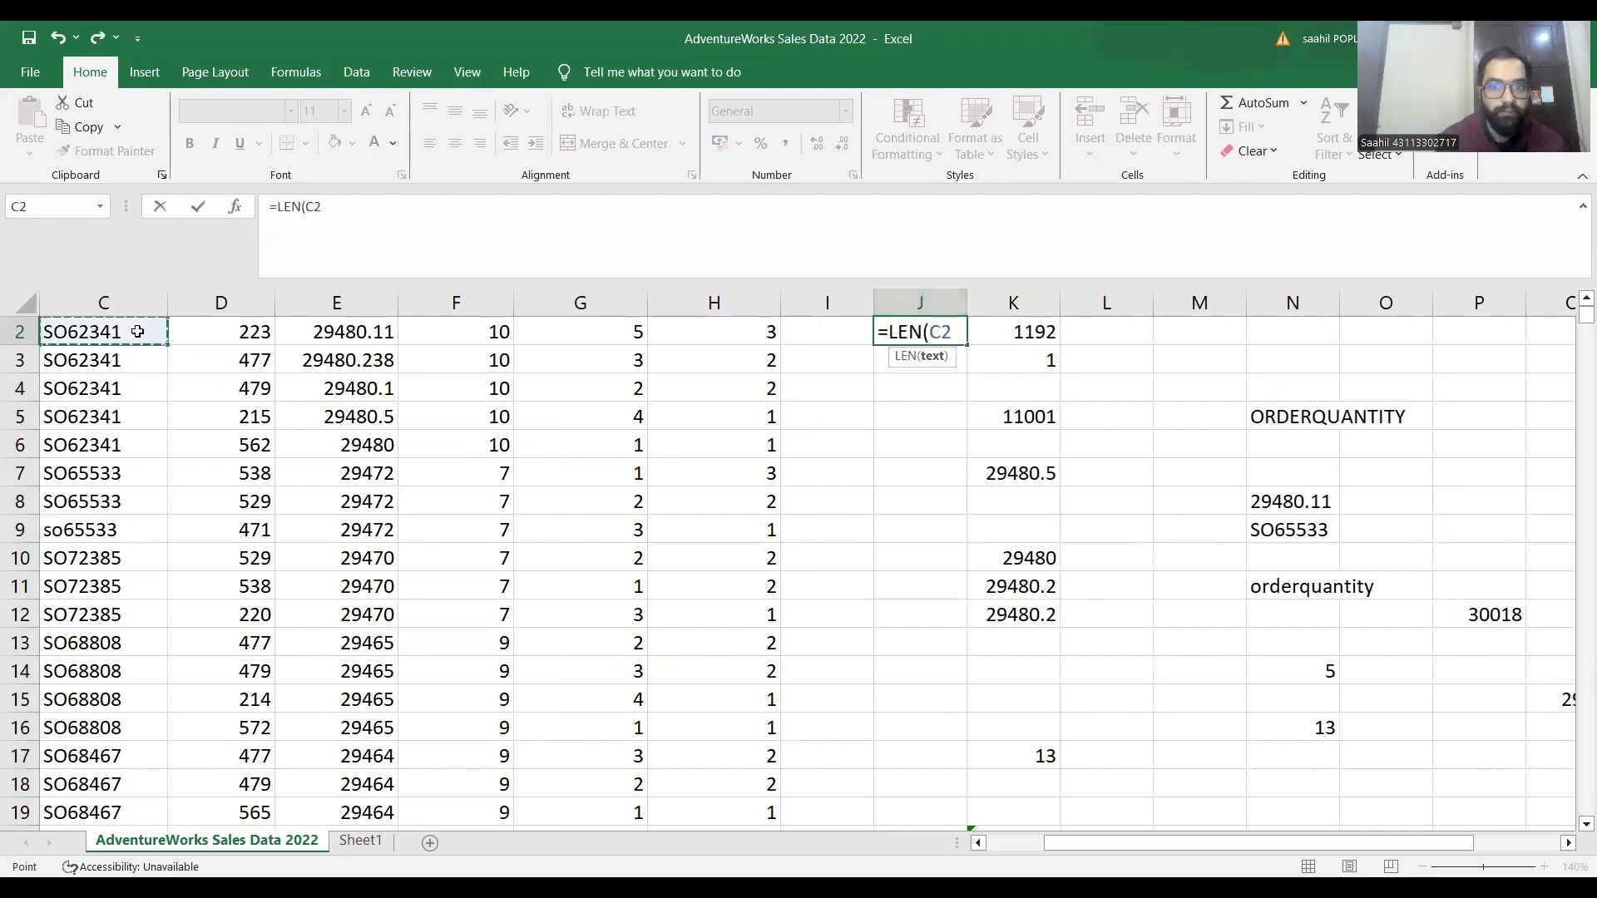
{"action": "type", "text": ")"}
{"action": "key", "text": "Return"}
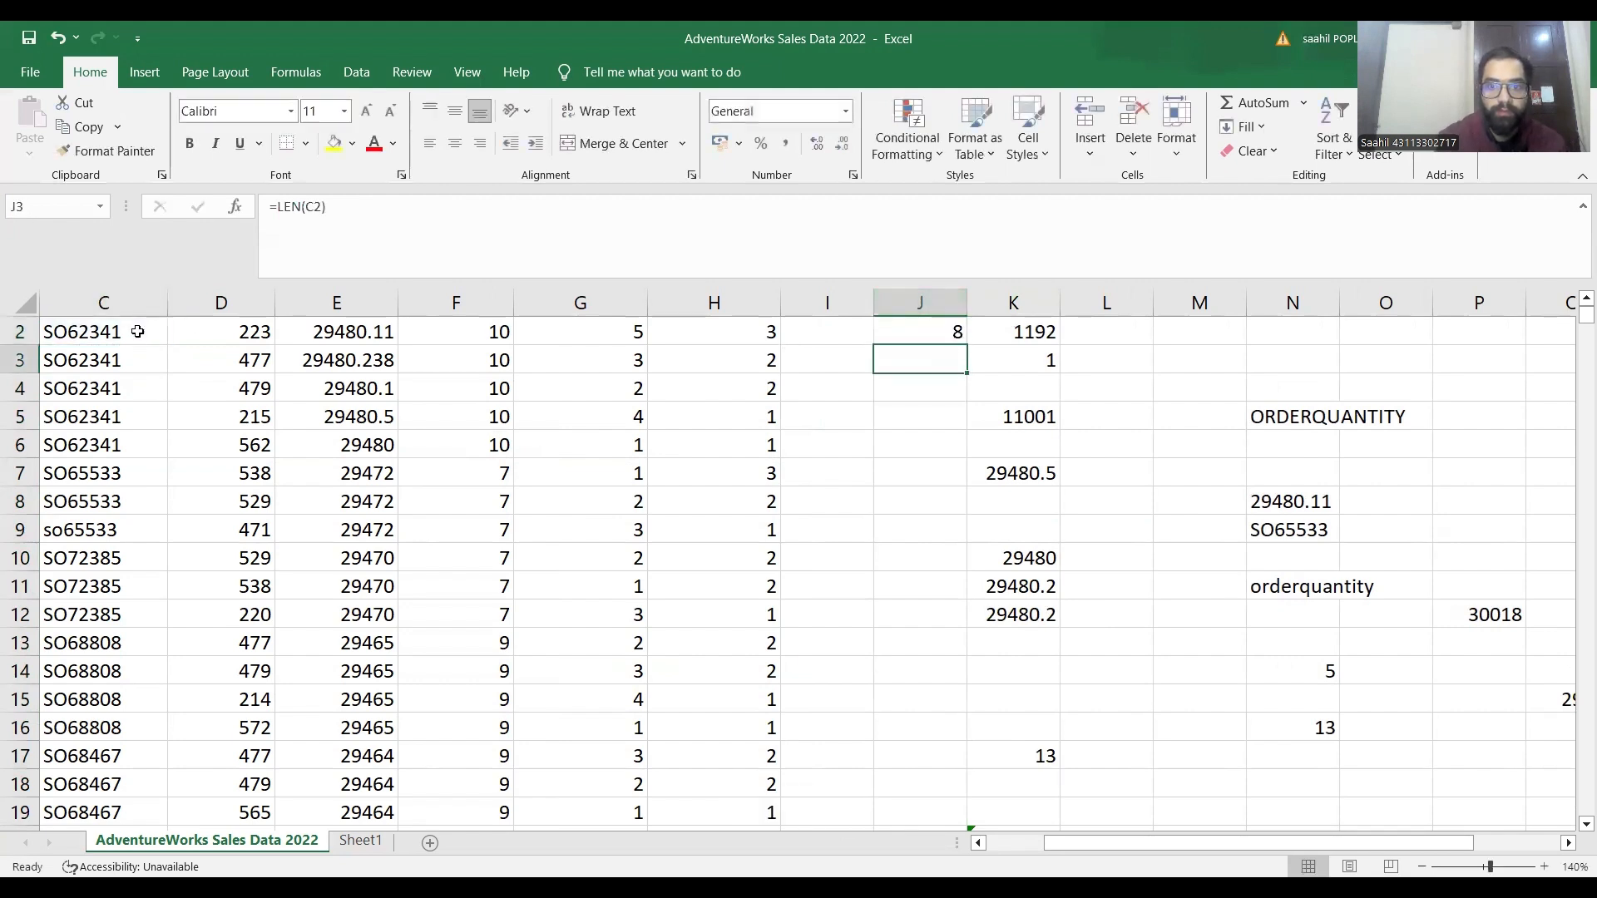
Step: Fill the LEN formula from J2 down through J6
{"action": "key", "text": "Up"}
{"action": "key", "text": "shift+Down"}
{"action": "key", "text": "shift+Down"}
{"action": "key", "text": "shift+Down"}
{"action": "key", "text": "shift+Down"}
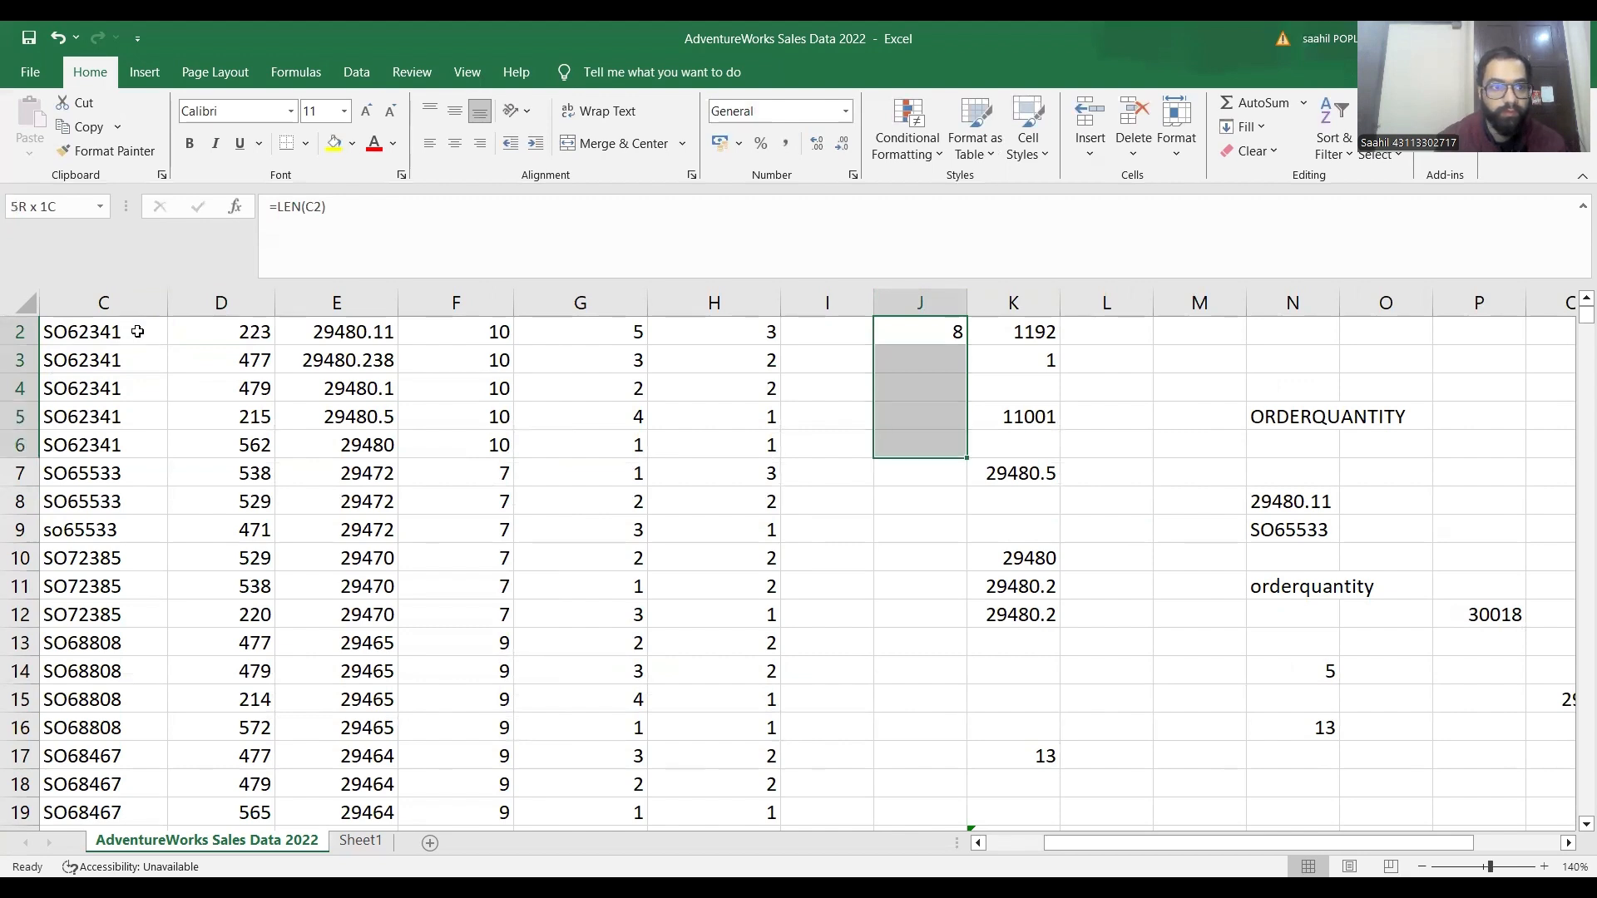
{"action": "key", "text": "ctrl+d"}
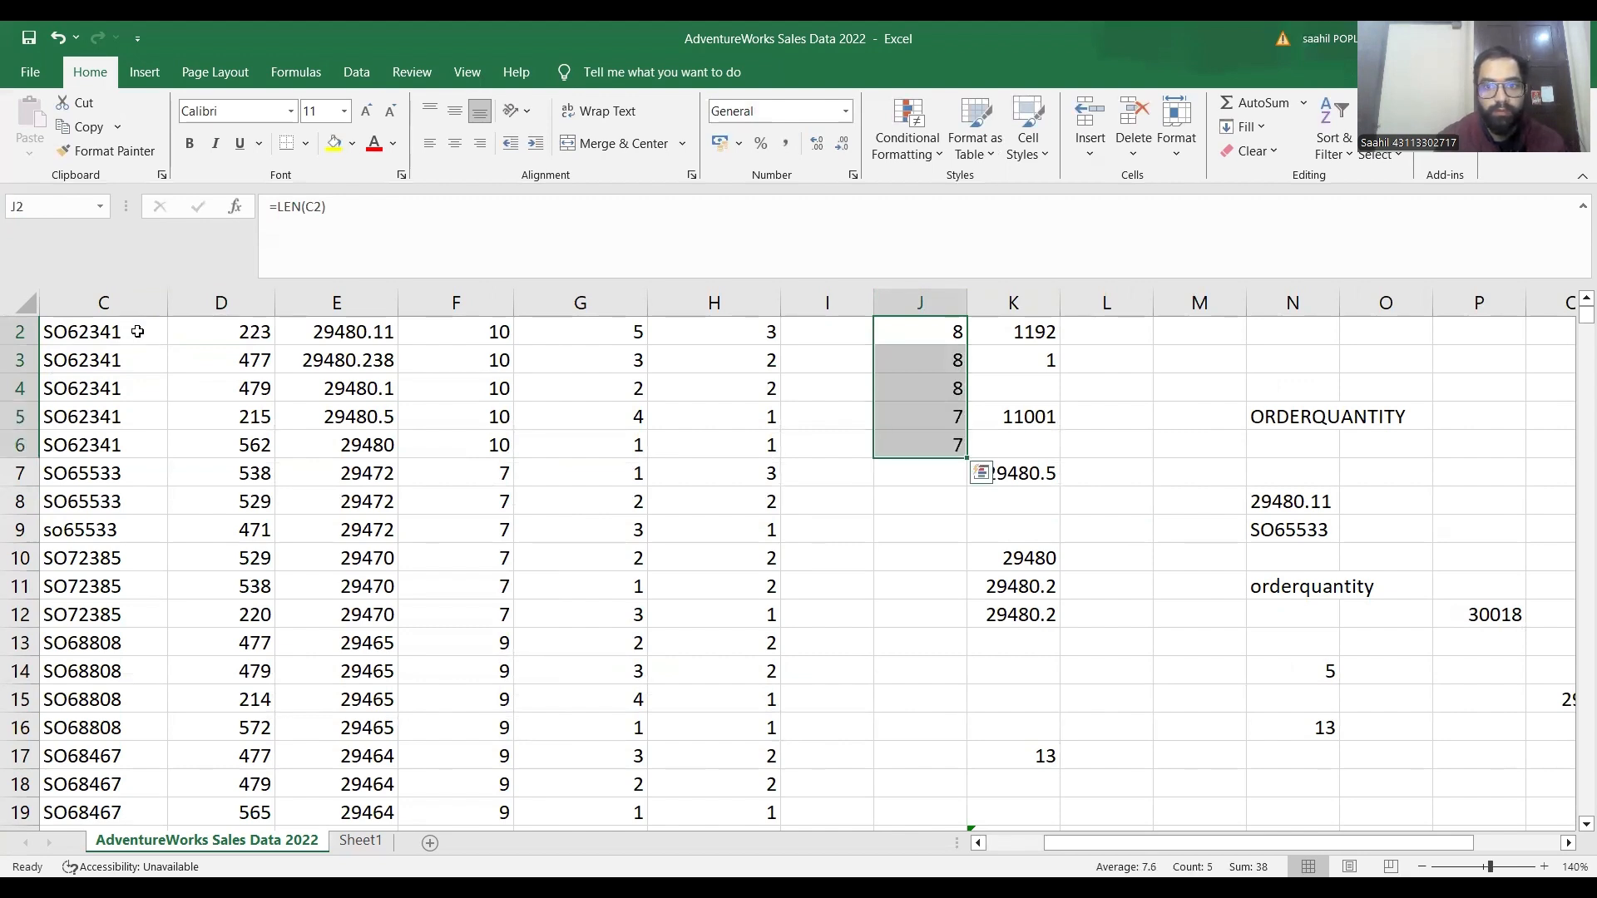
{"action": "key", "text": "Up"}
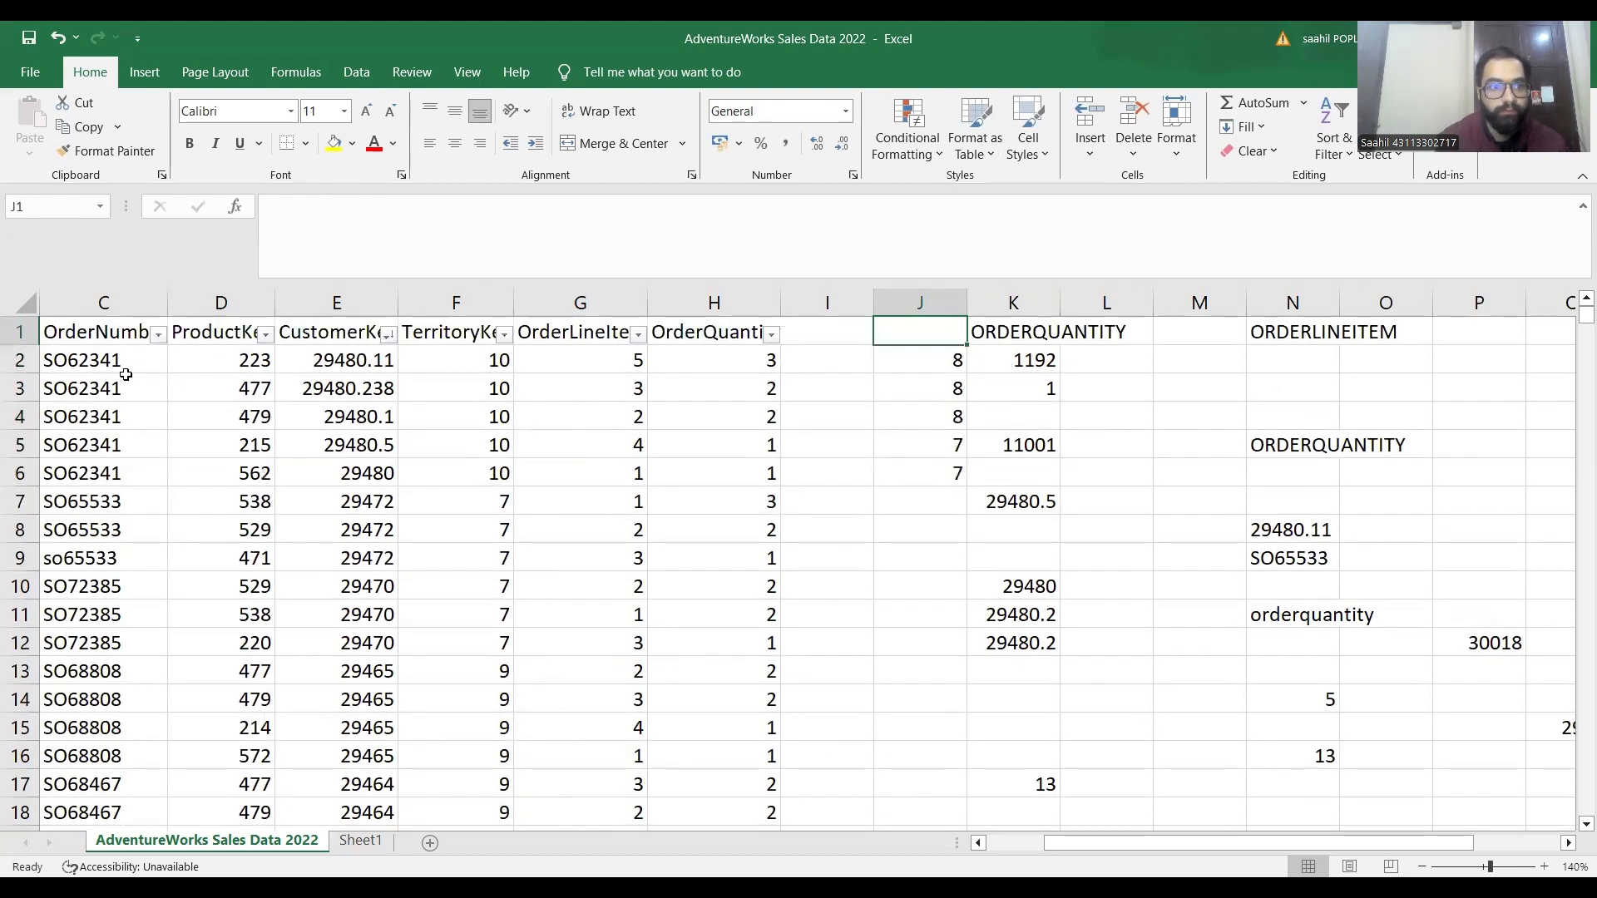
Step: Select the range C2:J6 to compare the order numbers with their LEN results
{"action": "left_click", "coordinate": [125, 369]}
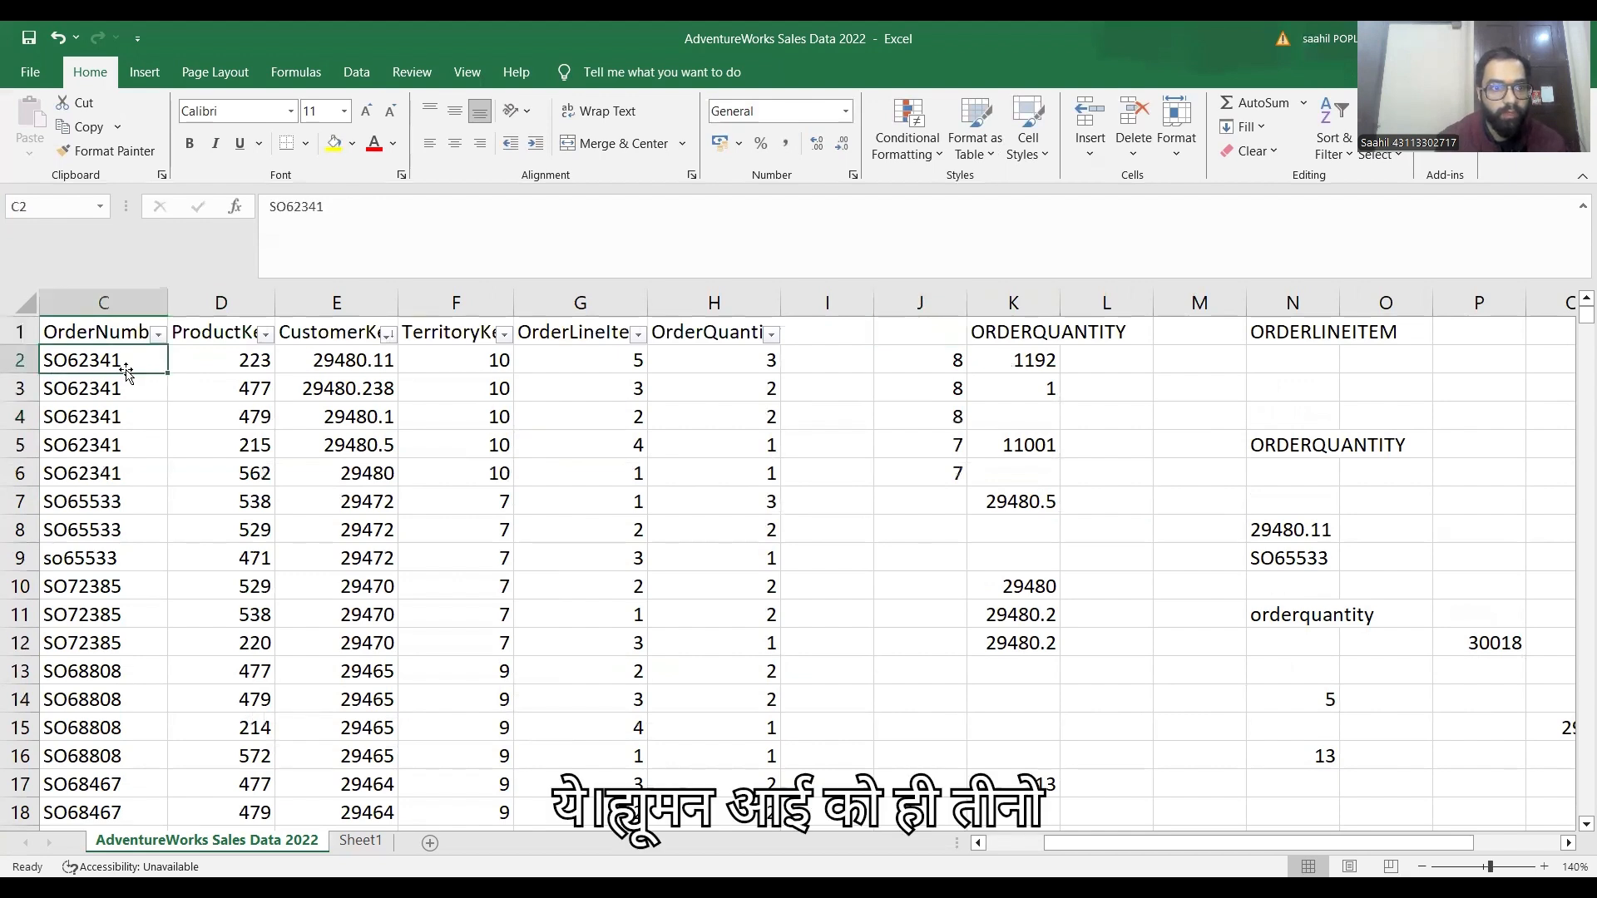
{"action": "key", "text": "shift+Down"}
{"action": "key", "text": "shift+Down"}
{"action": "key", "text": "shift+Down"}
{"action": "key", "text": "shift+Down"}
{"action": "key", "text": "shift+Down"}
{"action": "key", "text": "shift+Up"}
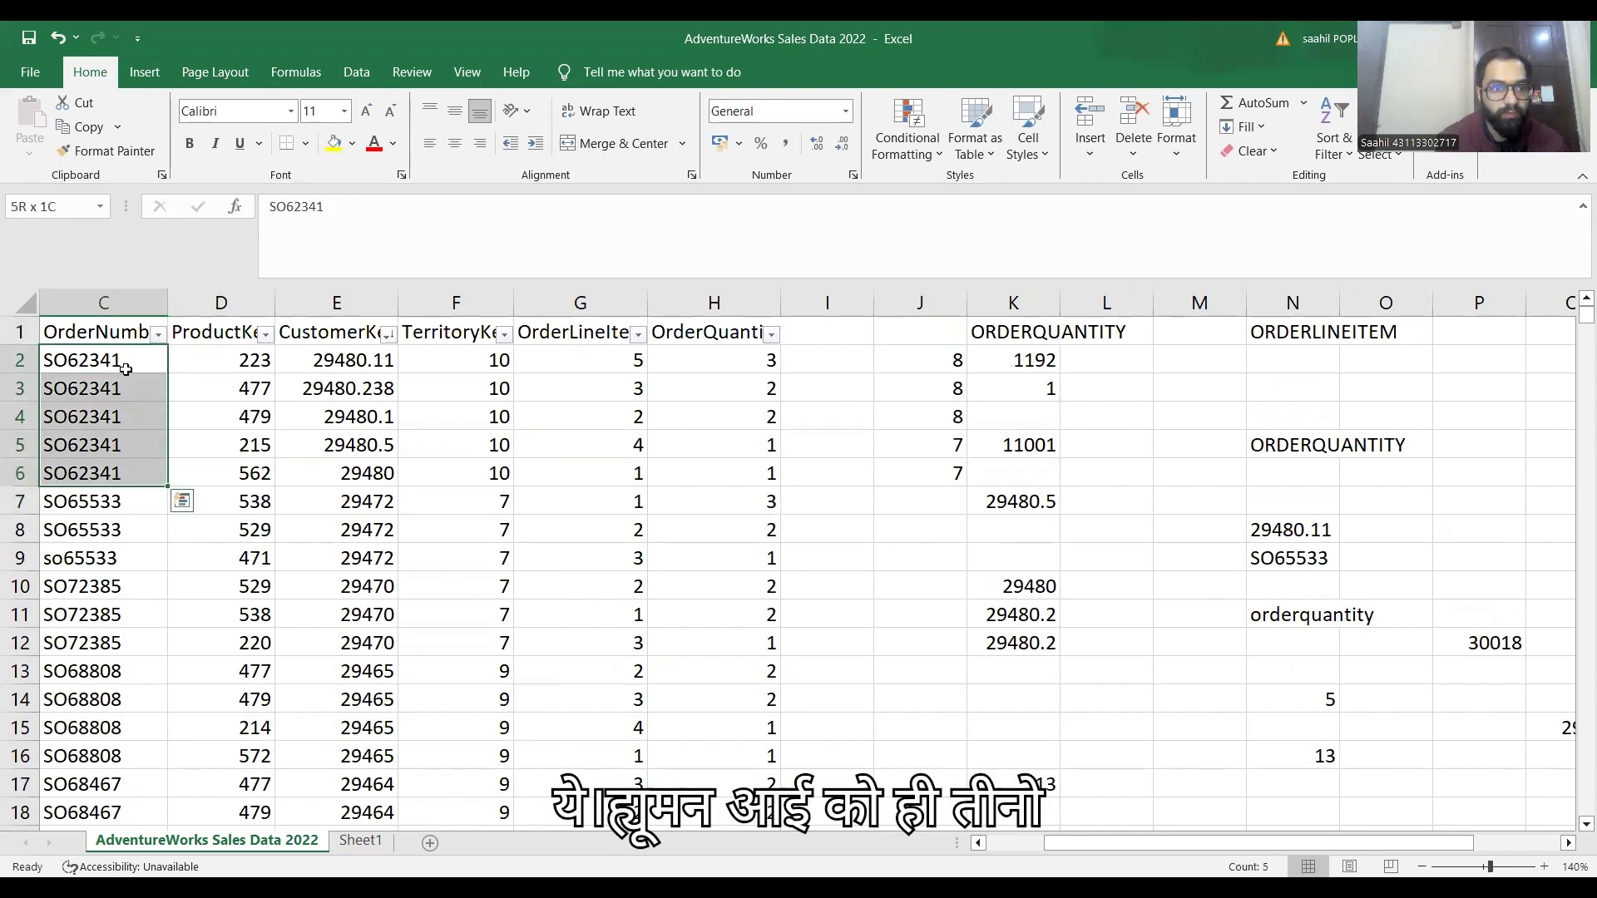
{"action": "key", "text": "shift+Right"}
{"action": "key", "text": "shift+Right"}
{"action": "key", "text": "shift+Right"}
{"action": "key", "text": "shift+Right"}
{"action": "key", "text": "shift+Right"}
{"action": "key", "text": "shift+Right"}
{"action": "key", "text": "shift+Right"}
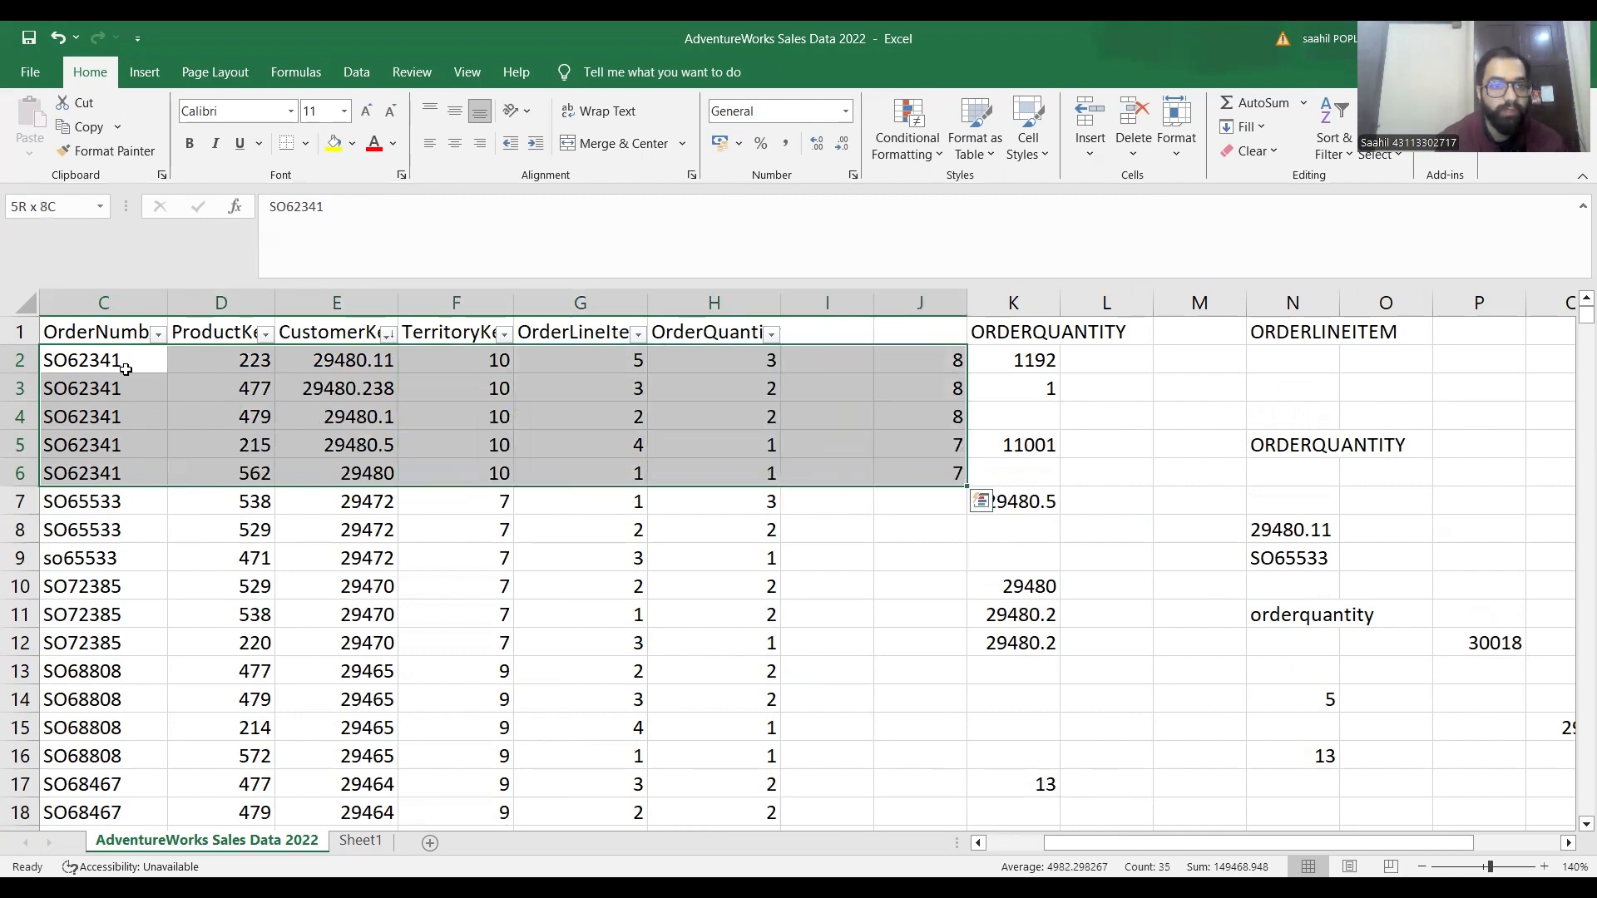
Step: Hide columns D through I and select the order numbers with their lengths in rows 2 to 6
{"action": "left_click", "coordinate": [211, 307]}
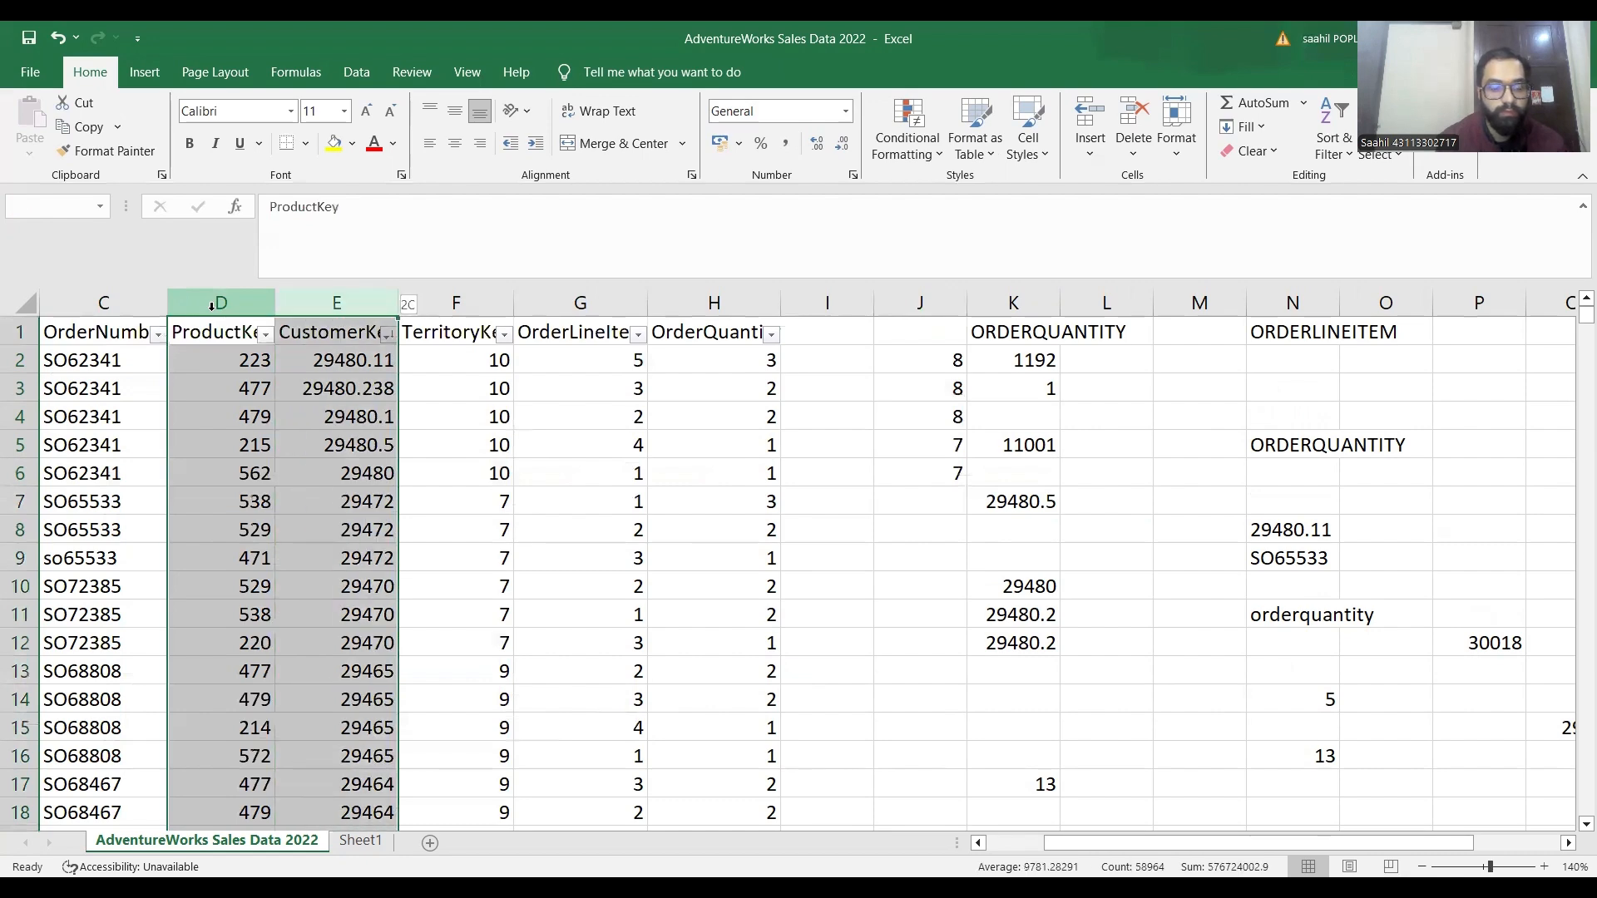
{"action": "left_click_drag", "start_coordinate": [400, 302], "coordinate": [827, 302]}
{"action": "key", "text": "ctrl+0"}
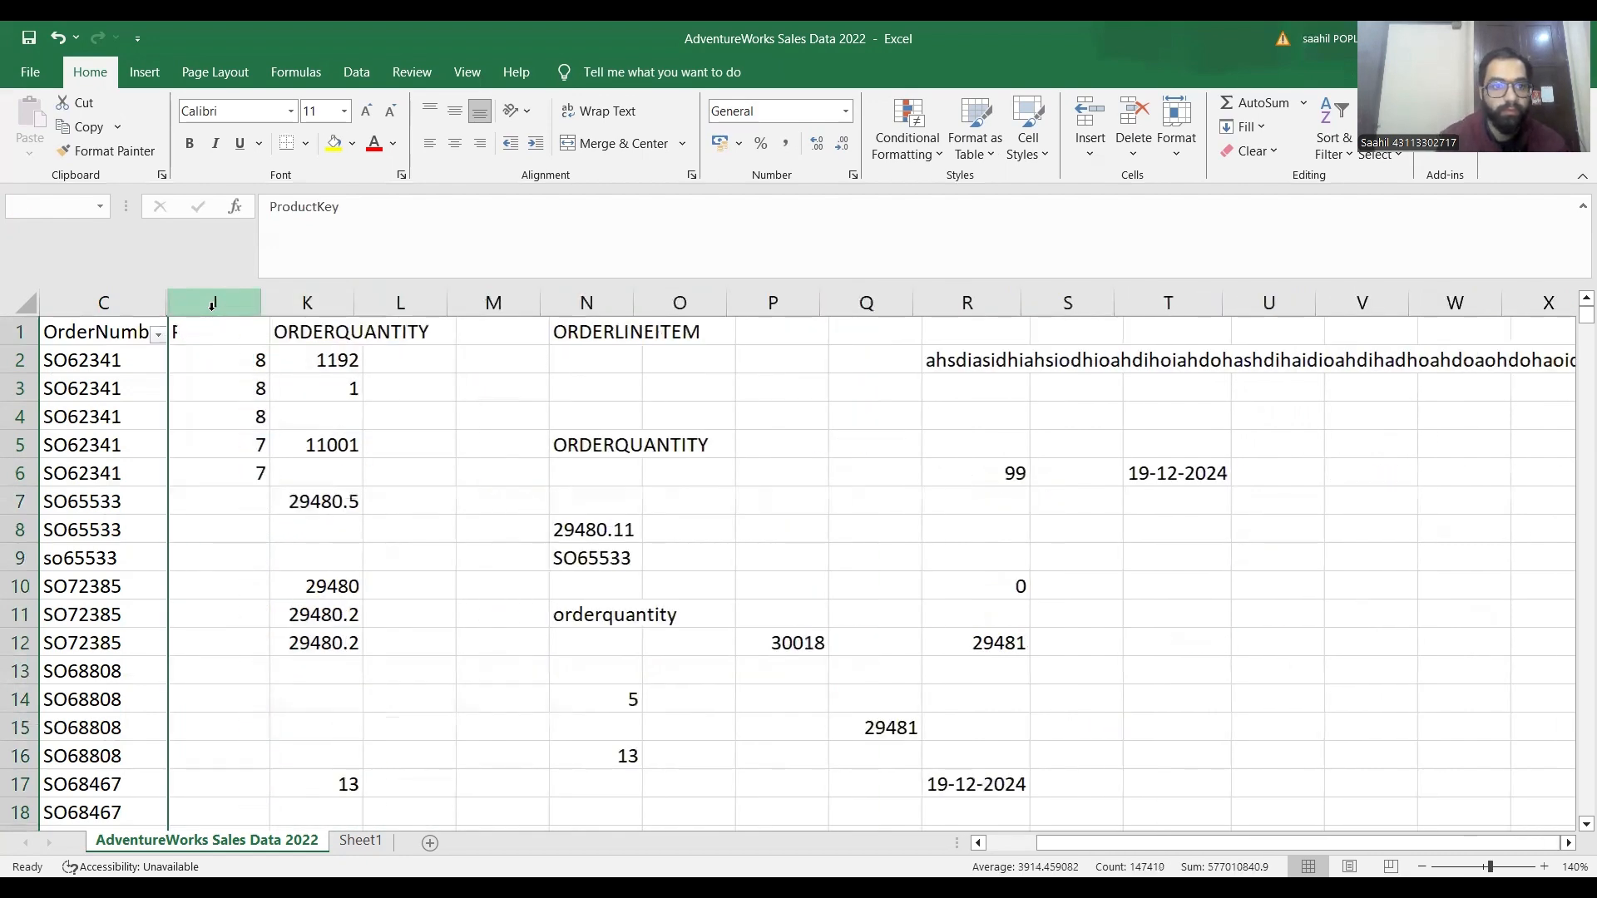
{"action": "mouse_move", "coordinate": [136, 348]}
{"action": "left_mouse_down"}
{"action": "mouse_move", "coordinate": [136, 474]}
{"action": "mouse_move", "coordinate": [214, 473]}
{"action": "left_mouse_up"}
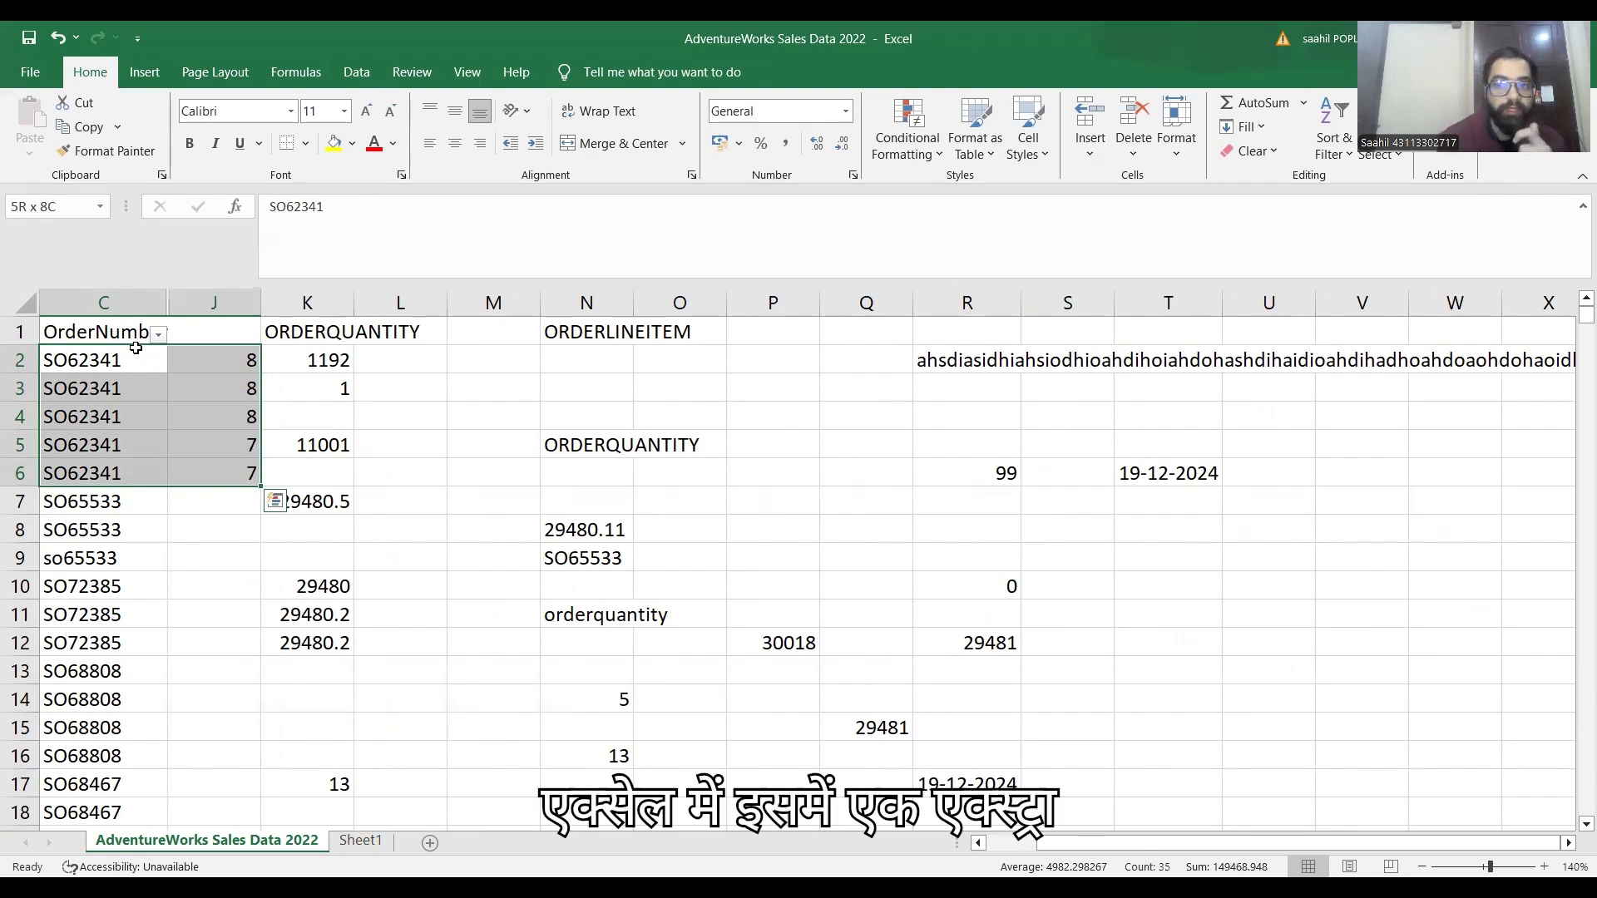
Step: Insert a blank column at K, directly after the LEN results, and go back to the formula in J2
{"action": "left_click", "coordinate": [313, 300]}
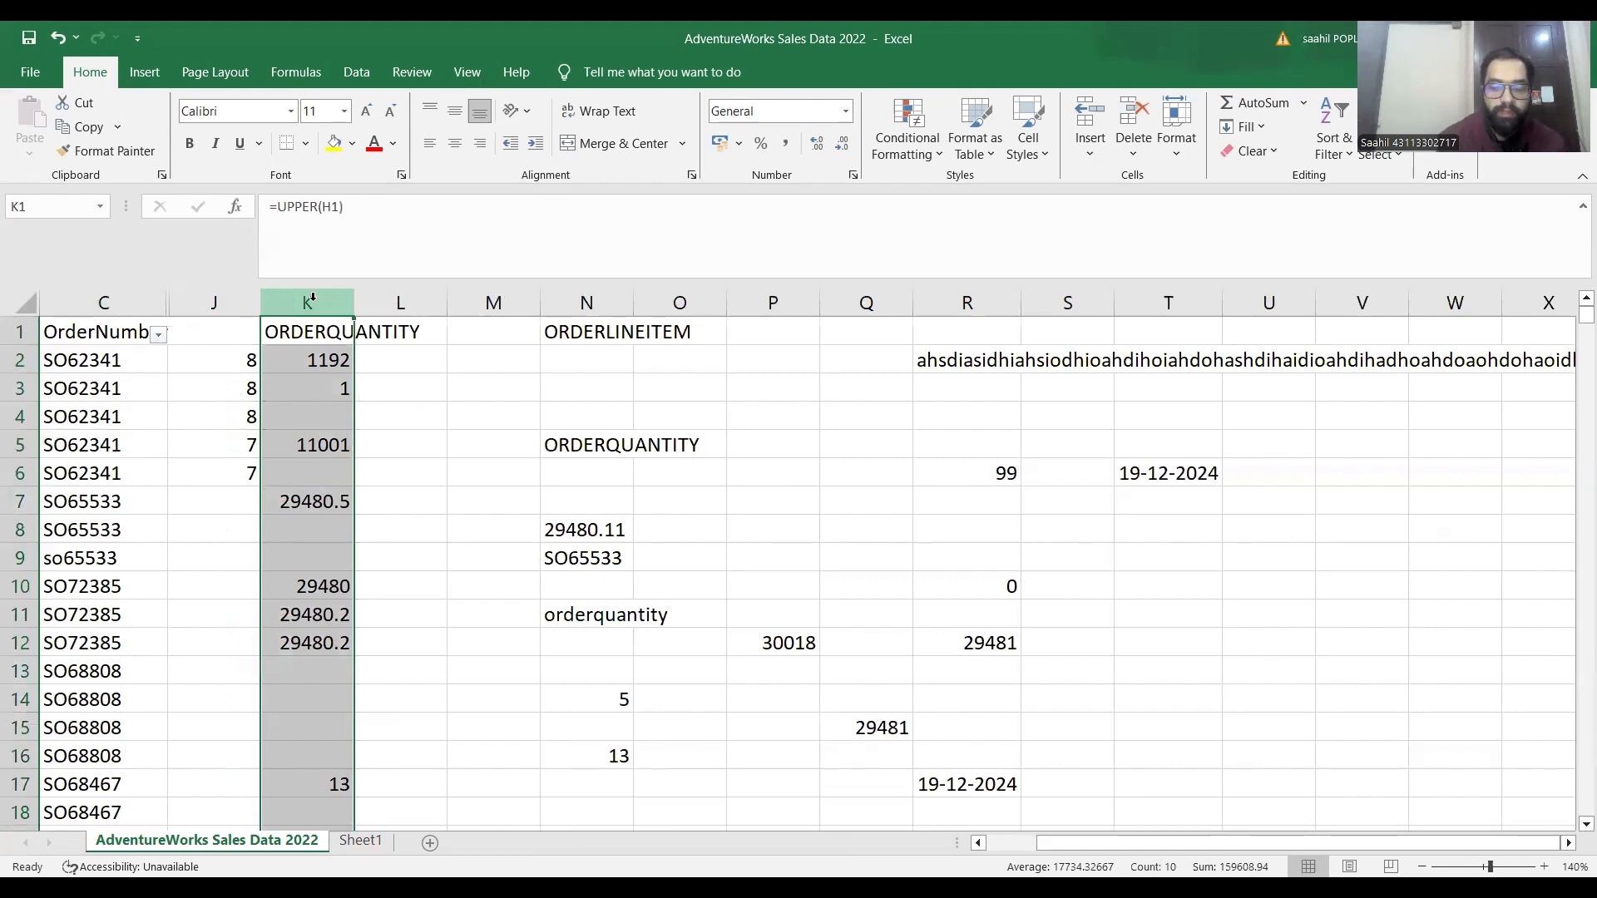
{"action": "key", "text": "ctrl+shift+plus"}
{"action": "key", "text": "Down"}
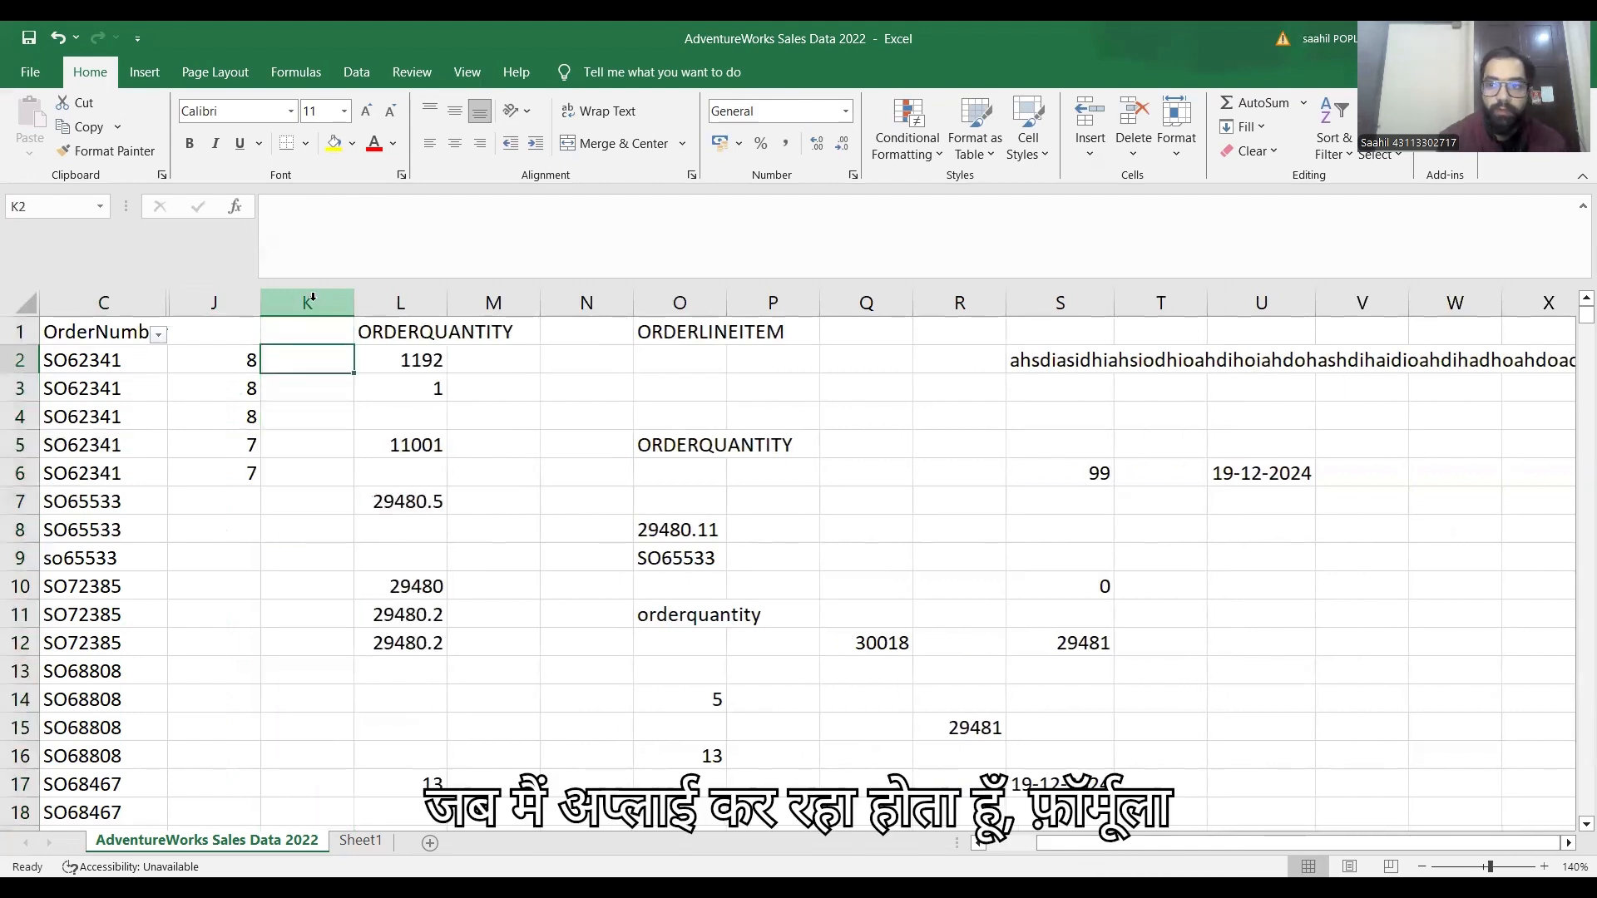
{"action": "key", "text": "Down"}
{"action": "key", "text": "Up"}
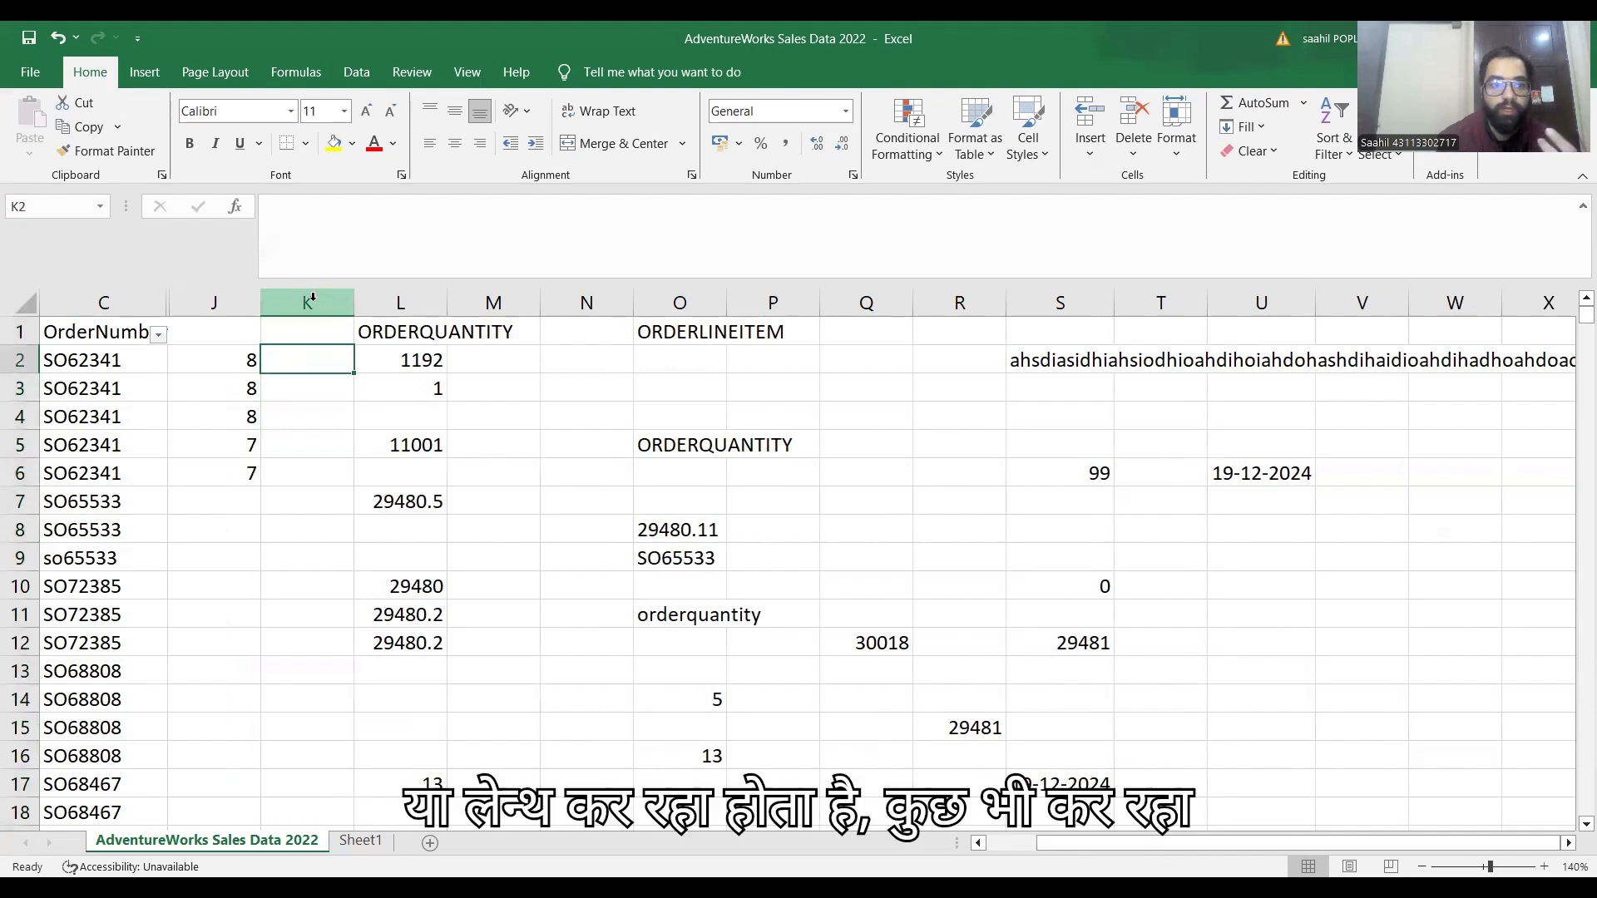
{"action": "key", "text": "Left"}
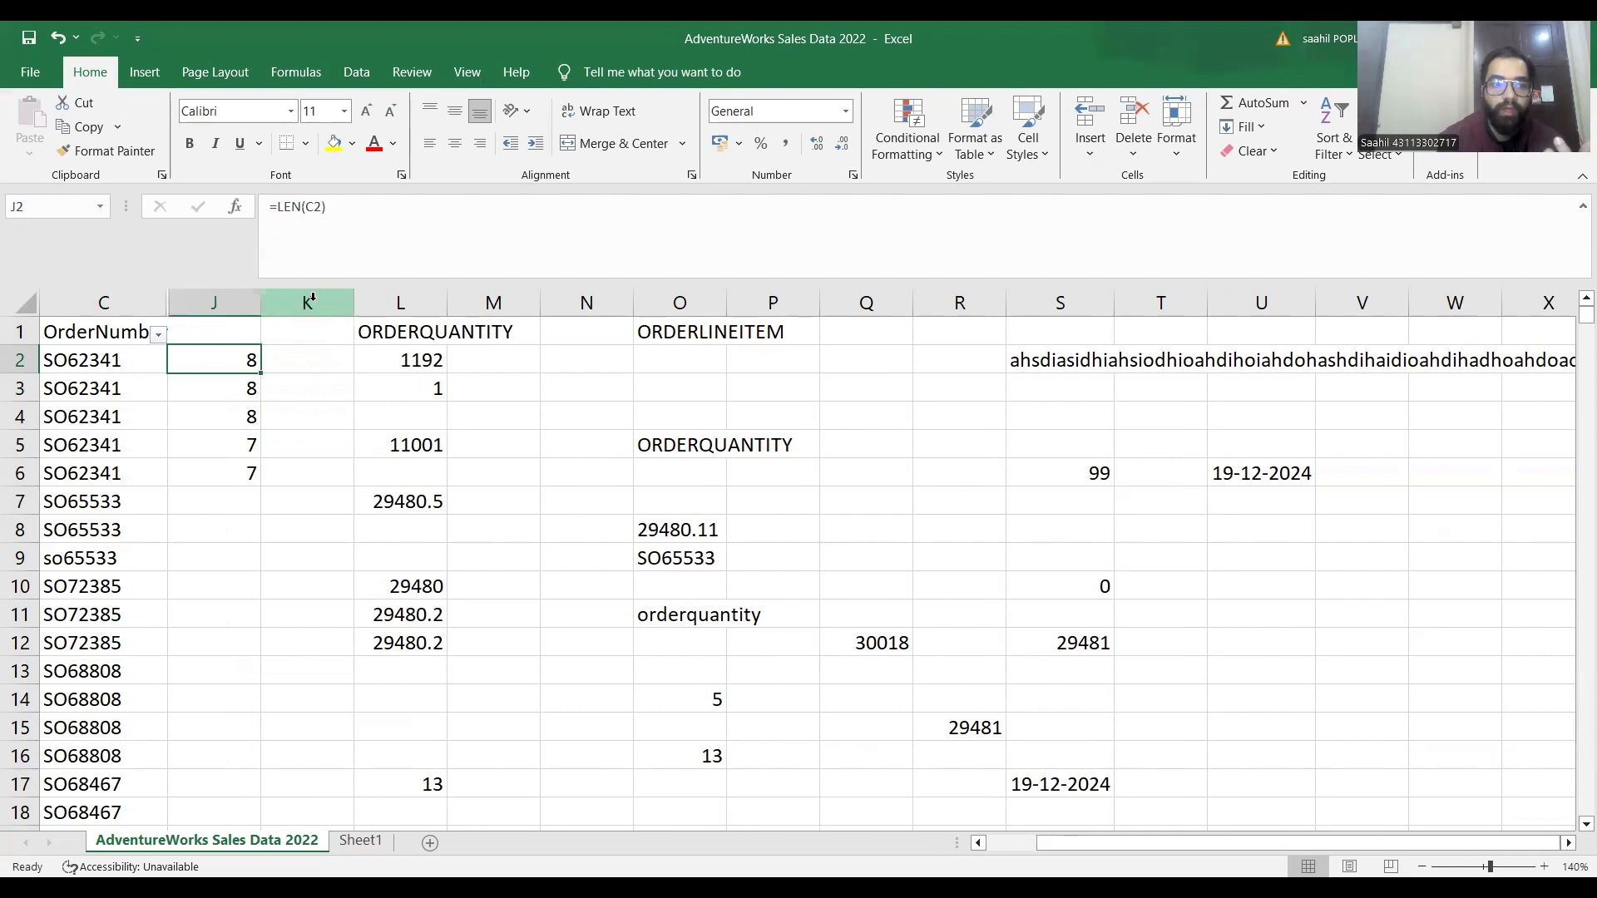
Step: Start a formula in the empty cell P2
{"action": "key", "text": "Right"}
{"action": "key", "text": "Right"}
{"action": "key", "text": "Right"}
{"action": "key", "text": "Right"}
{"action": "key", "text": "Right"}
{"action": "key", "text": "Right"}
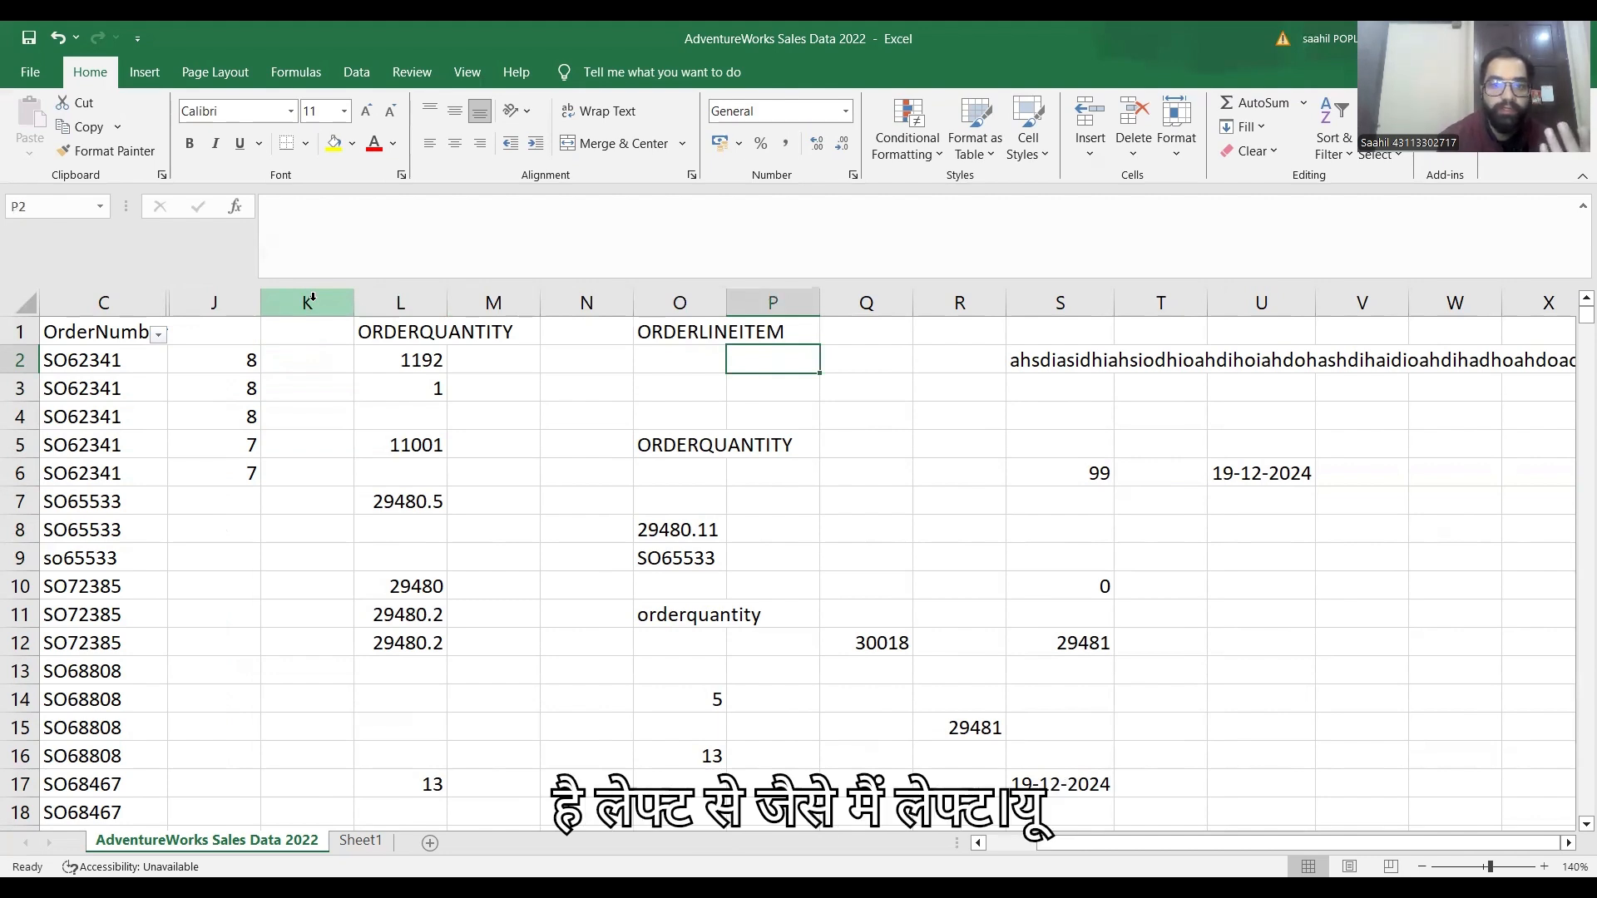
{"action": "key", "text": "Left"}
{"action": "key", "text": "Right"}
{"action": "type", "text": "="}
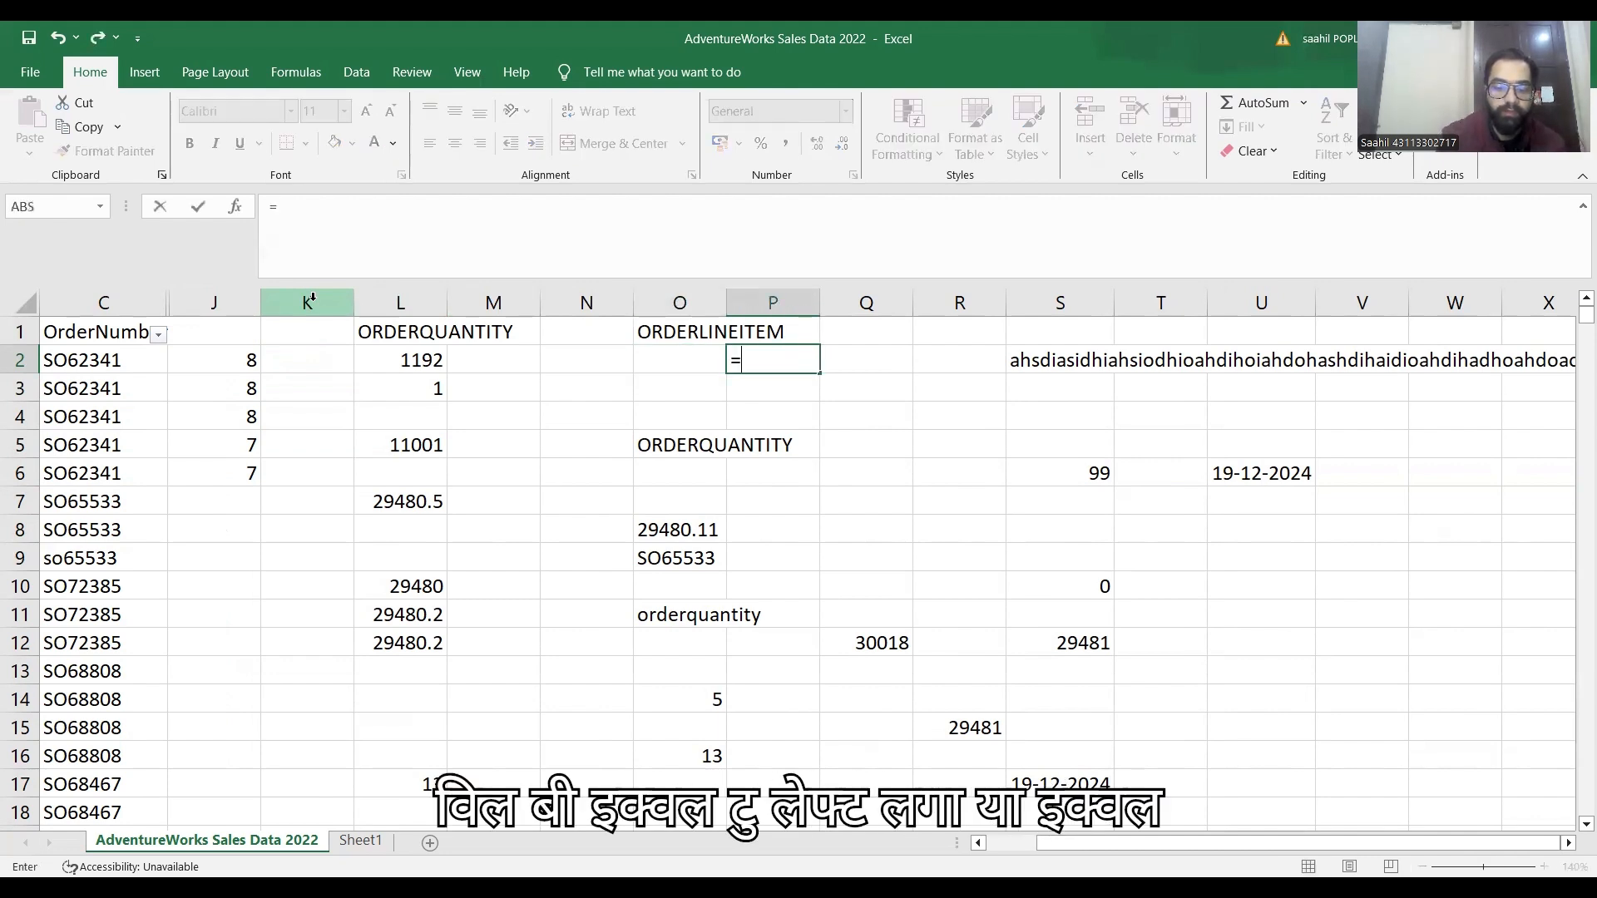
{"action": "type", "text": "left"}
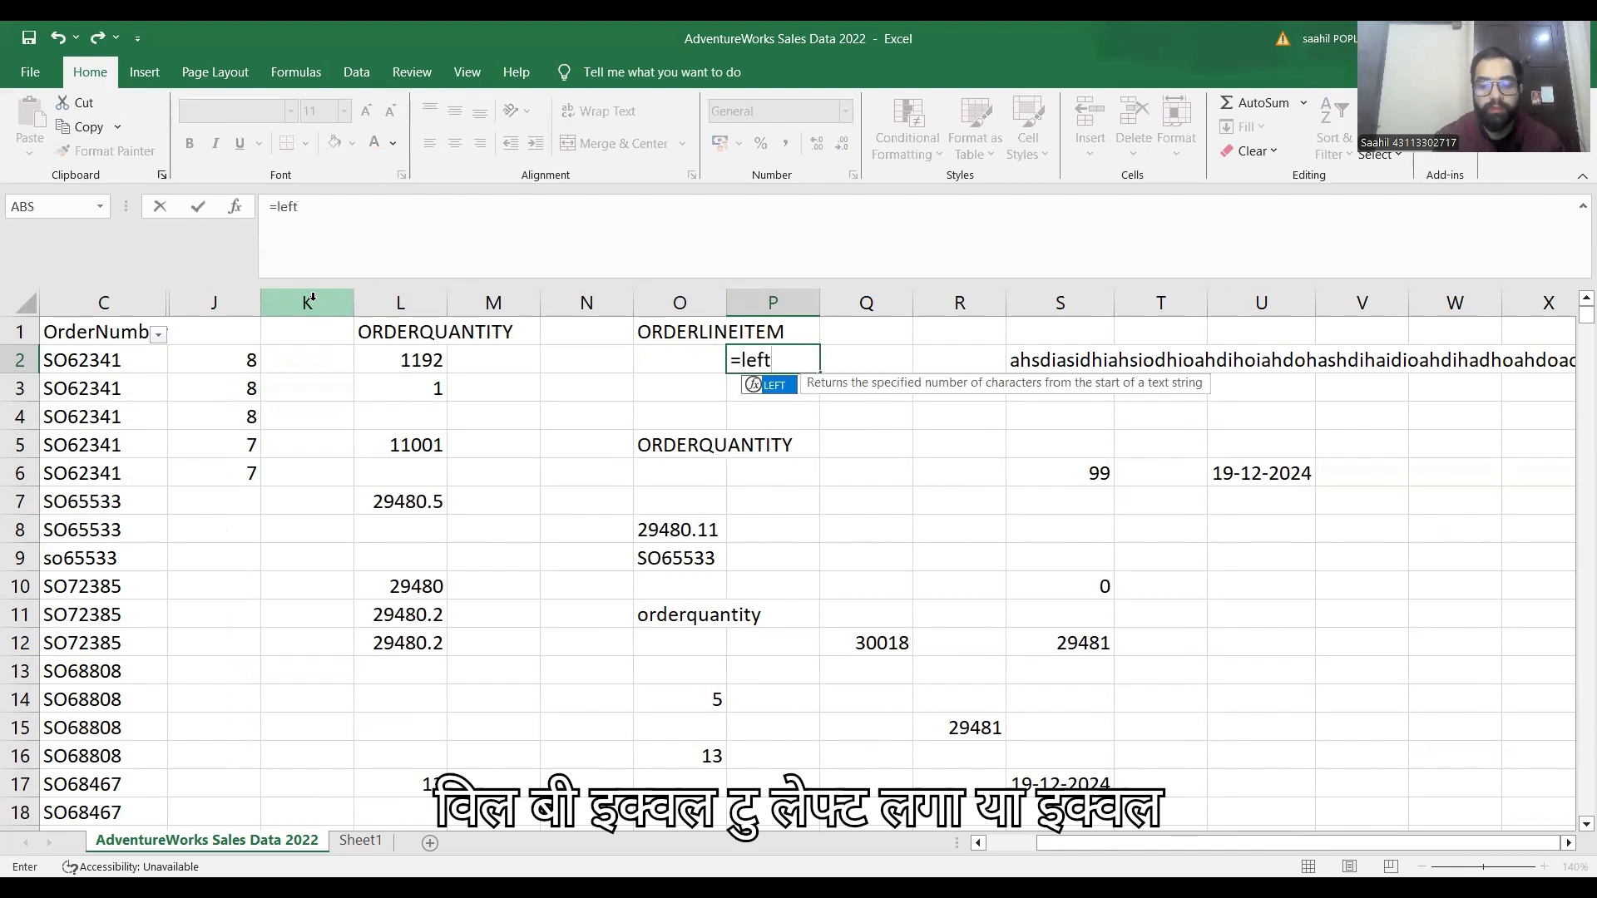
{"action": "key", "text": "BackSpace"}
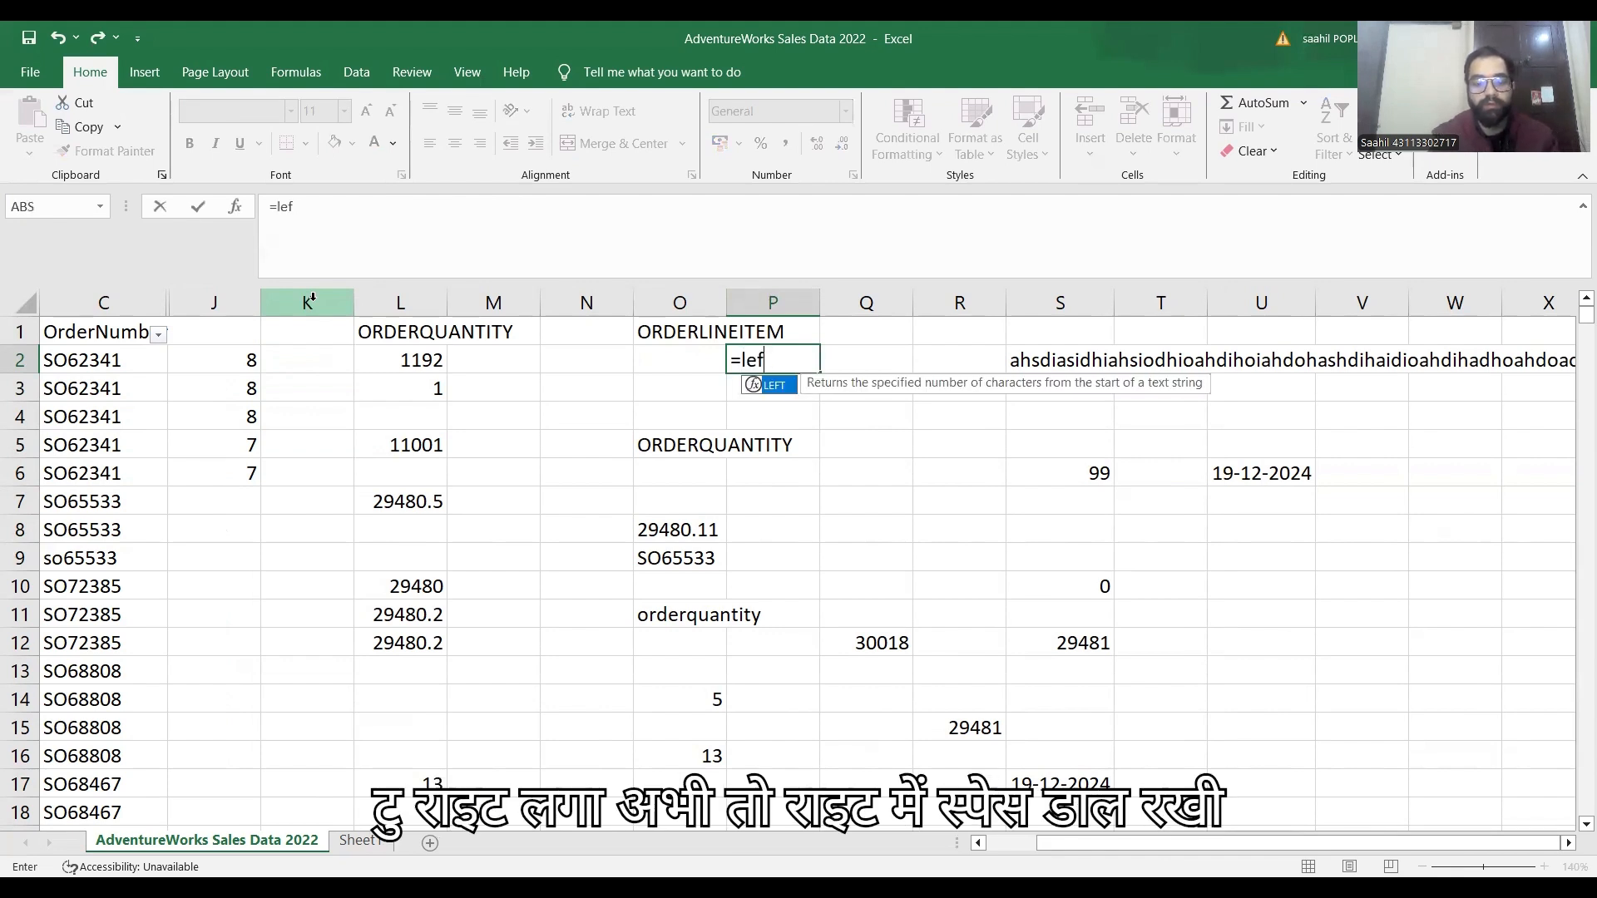
{"action": "key", "text": "BackSpace"}
{"action": "key", "text": "BackSpace"}
{"action": "key", "text": "BackSpace"}
Step: Complete the formula in P2 as =RIGHT(C2,3) to extract the last three characters of the order number
{"action": "type", "text": "righ"}
{"action": "key", "text": "Tab"}
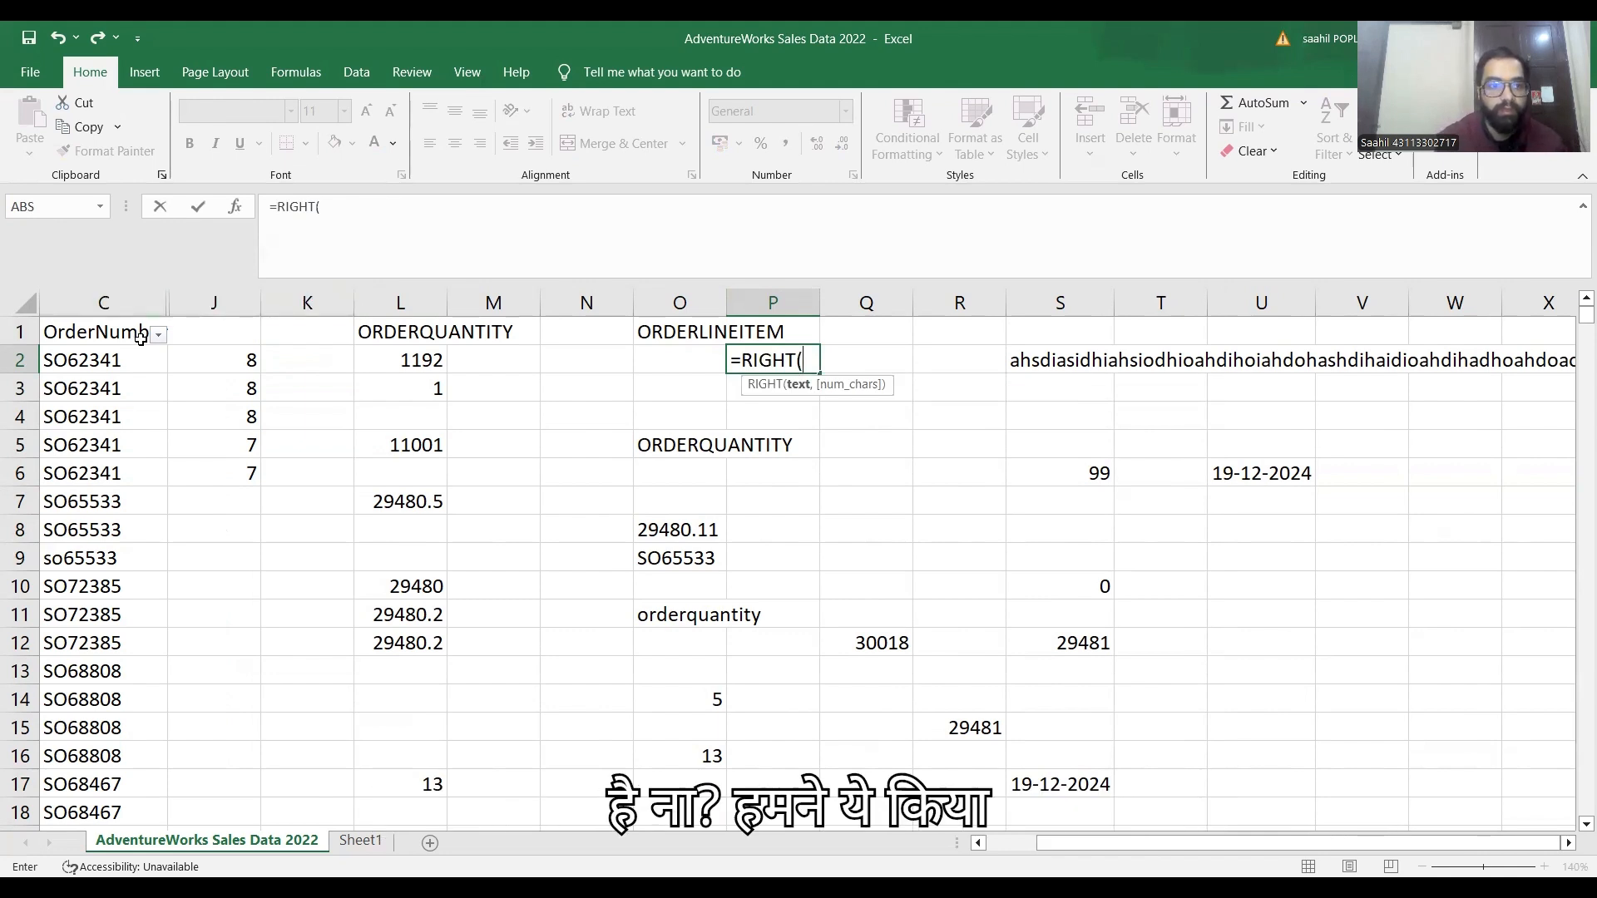
{"action": "left_click", "coordinate": [130, 358]}
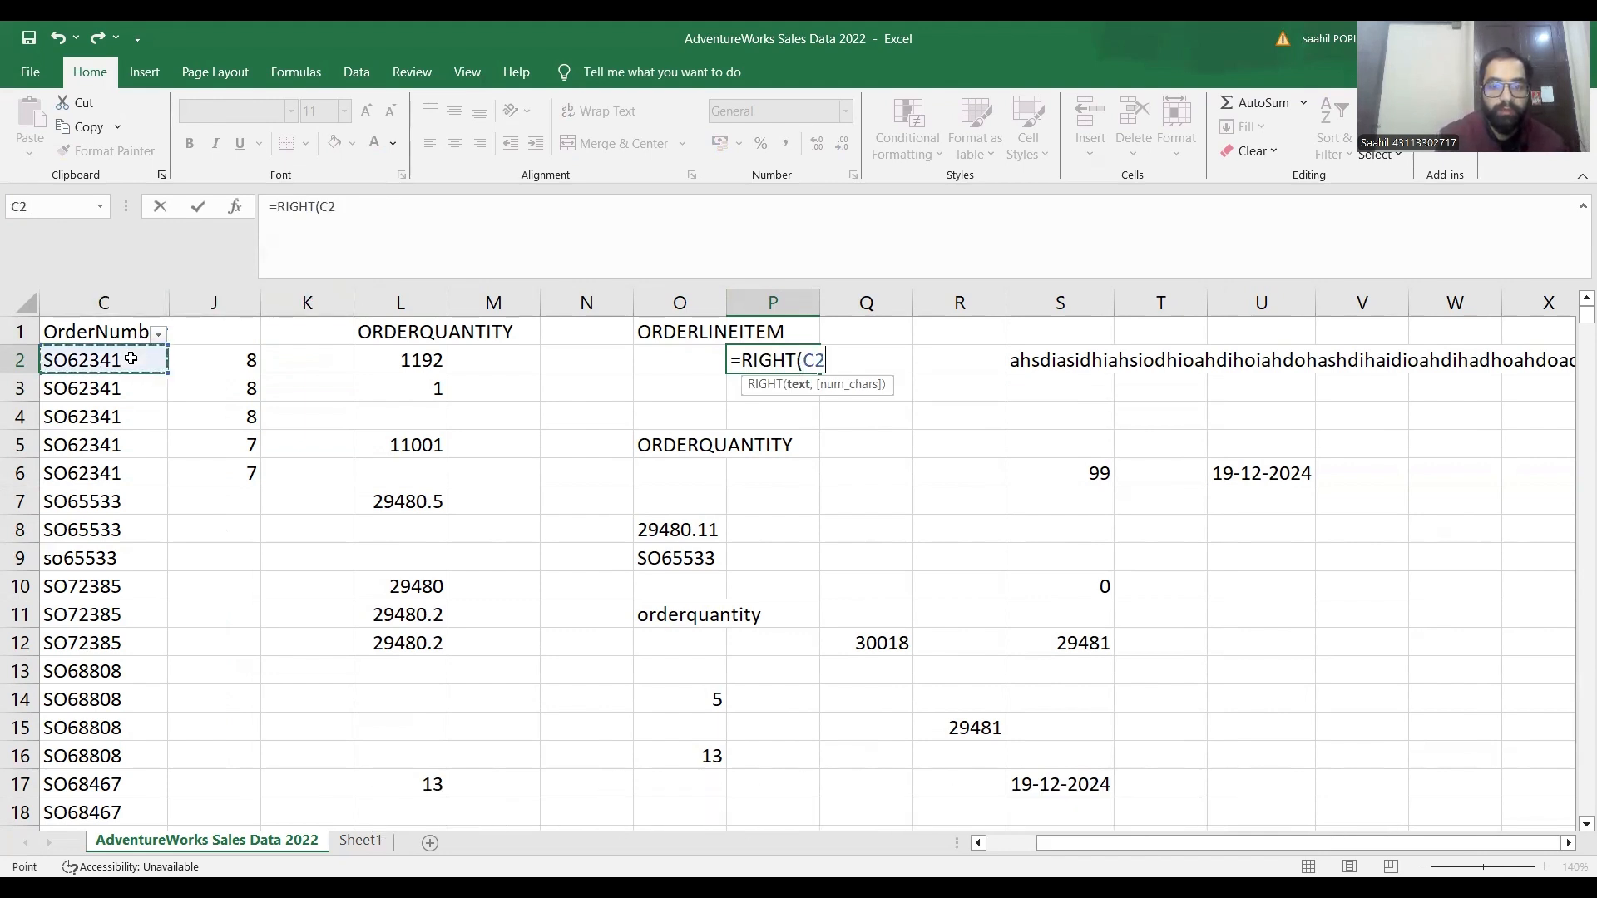
{"action": "type", "text": ")"}
{"action": "key", "text": "BackSpace"}
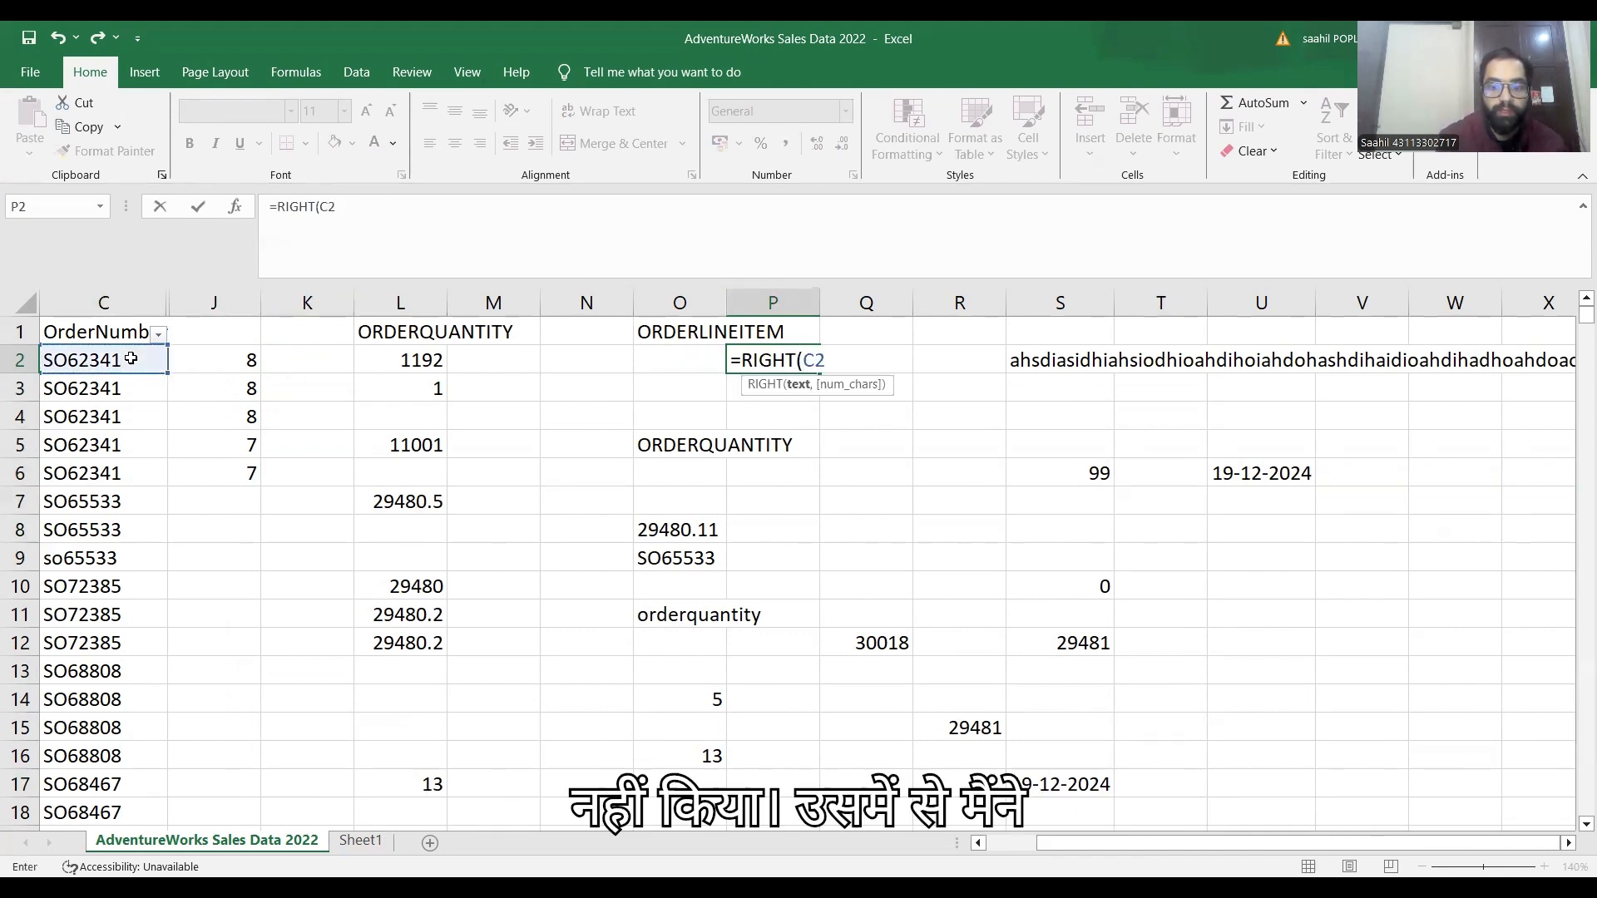
{"action": "type", "text": ","}
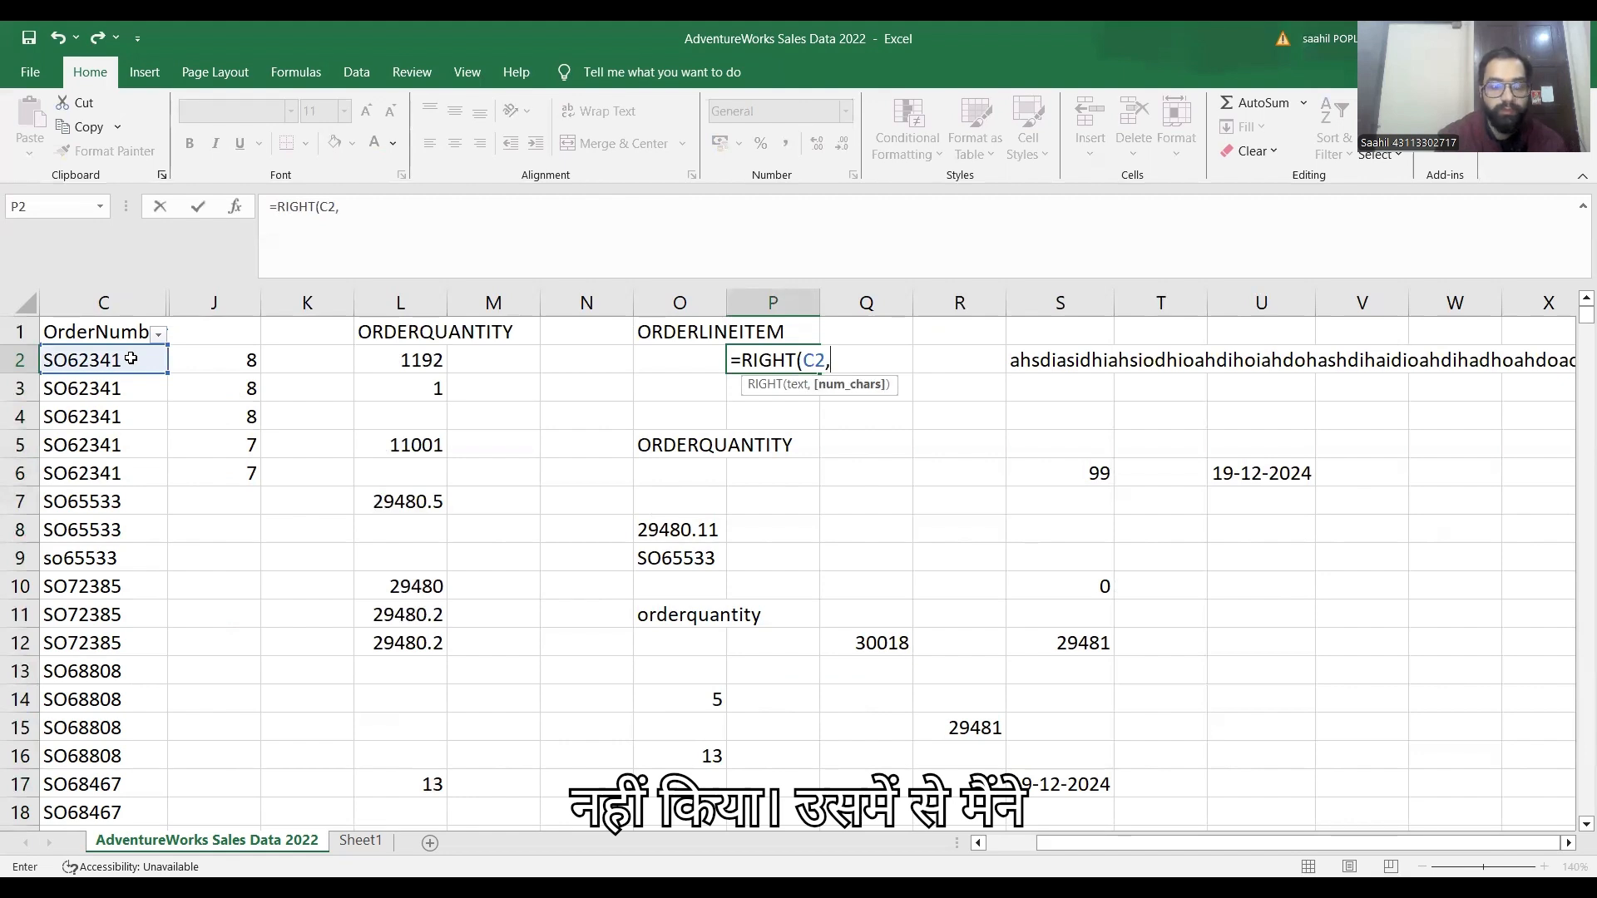
{"action": "type", "text": "3"}
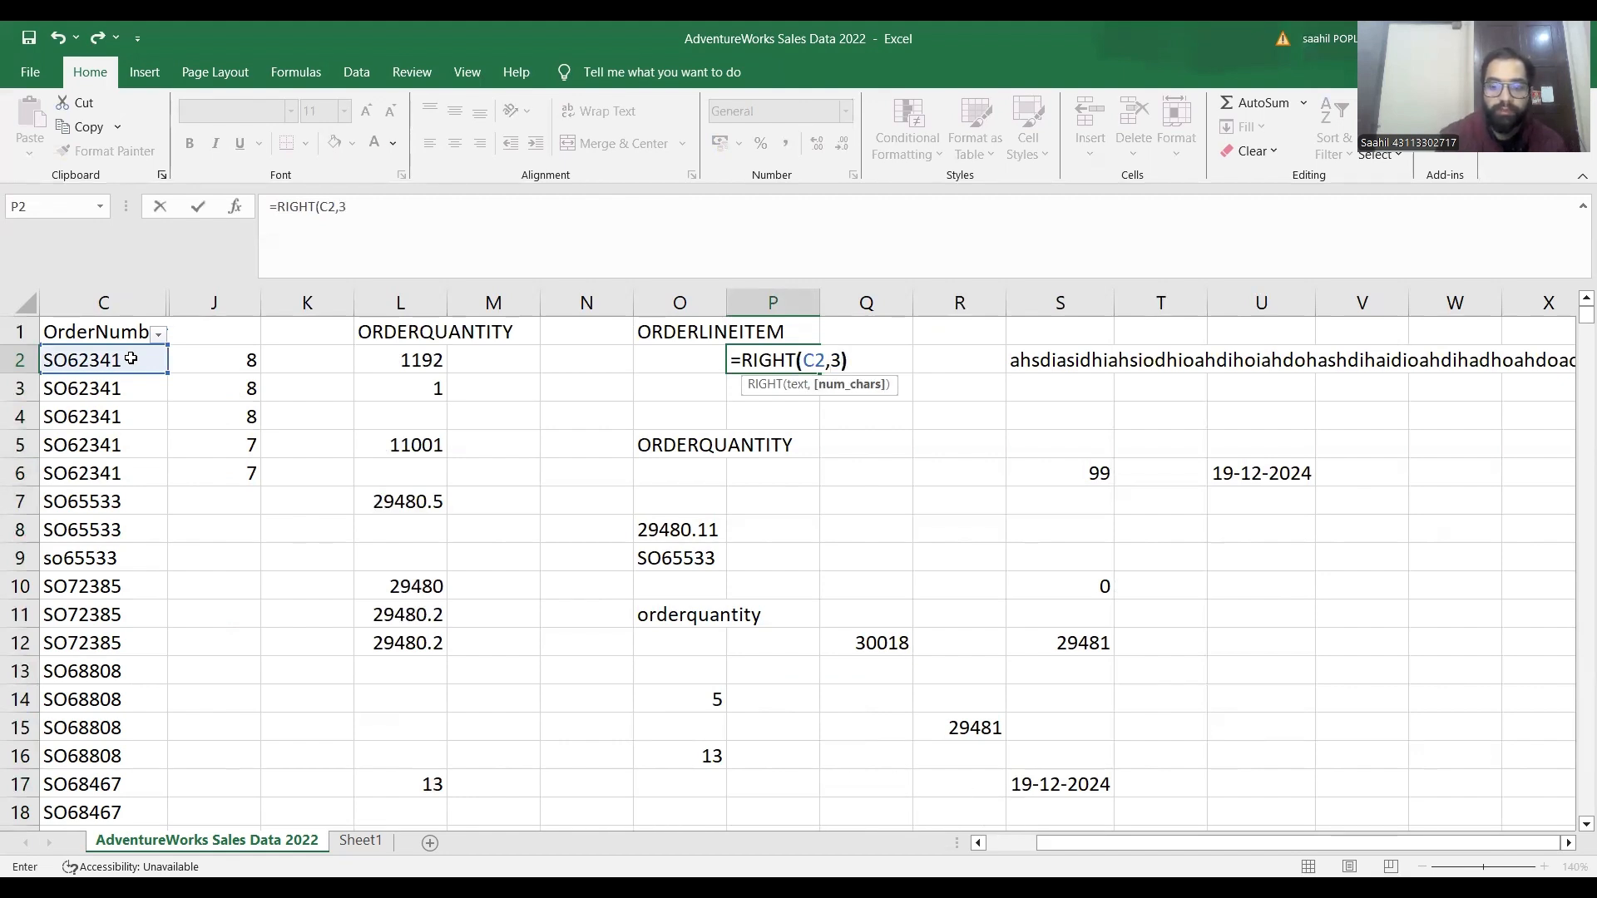
{"action": "key", "text": "Return"}
Step: Fill the RIGHT formula in P2 down through P6
{"action": "key", "text": "Up"}
{"action": "key", "text": "shift+Down"}
{"action": "key", "text": "shift+Down"}
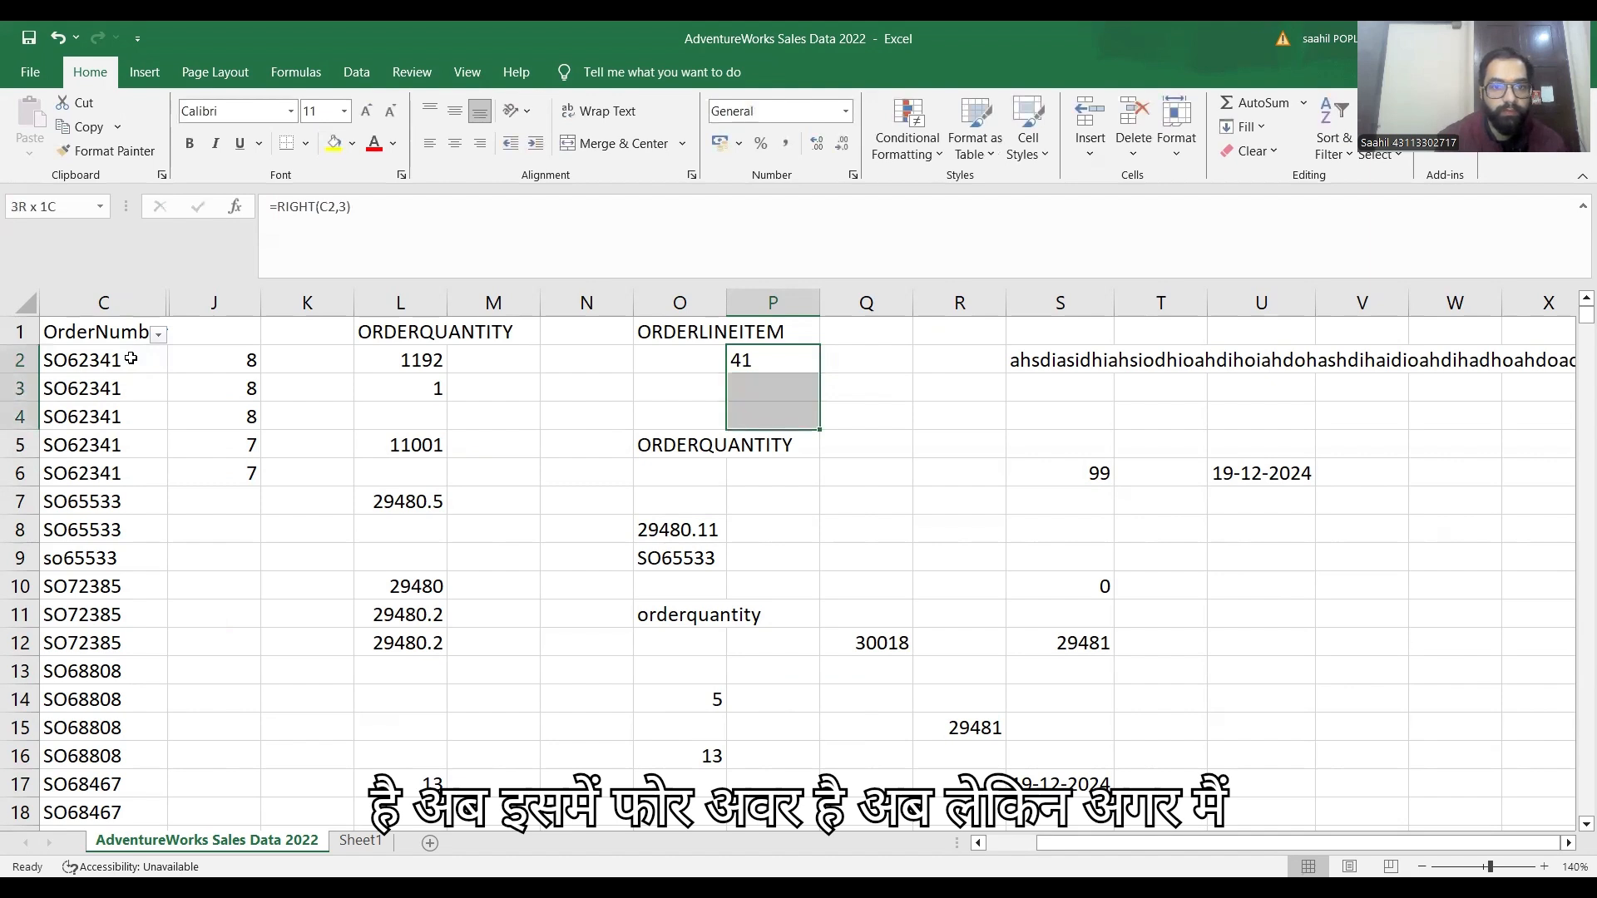
{"action": "key", "text": "shift+Down"}
{"action": "key", "text": "shift+Down"}
{"action": "key", "text": "shift+Down"}
{"action": "key", "text": "shift+Up"}
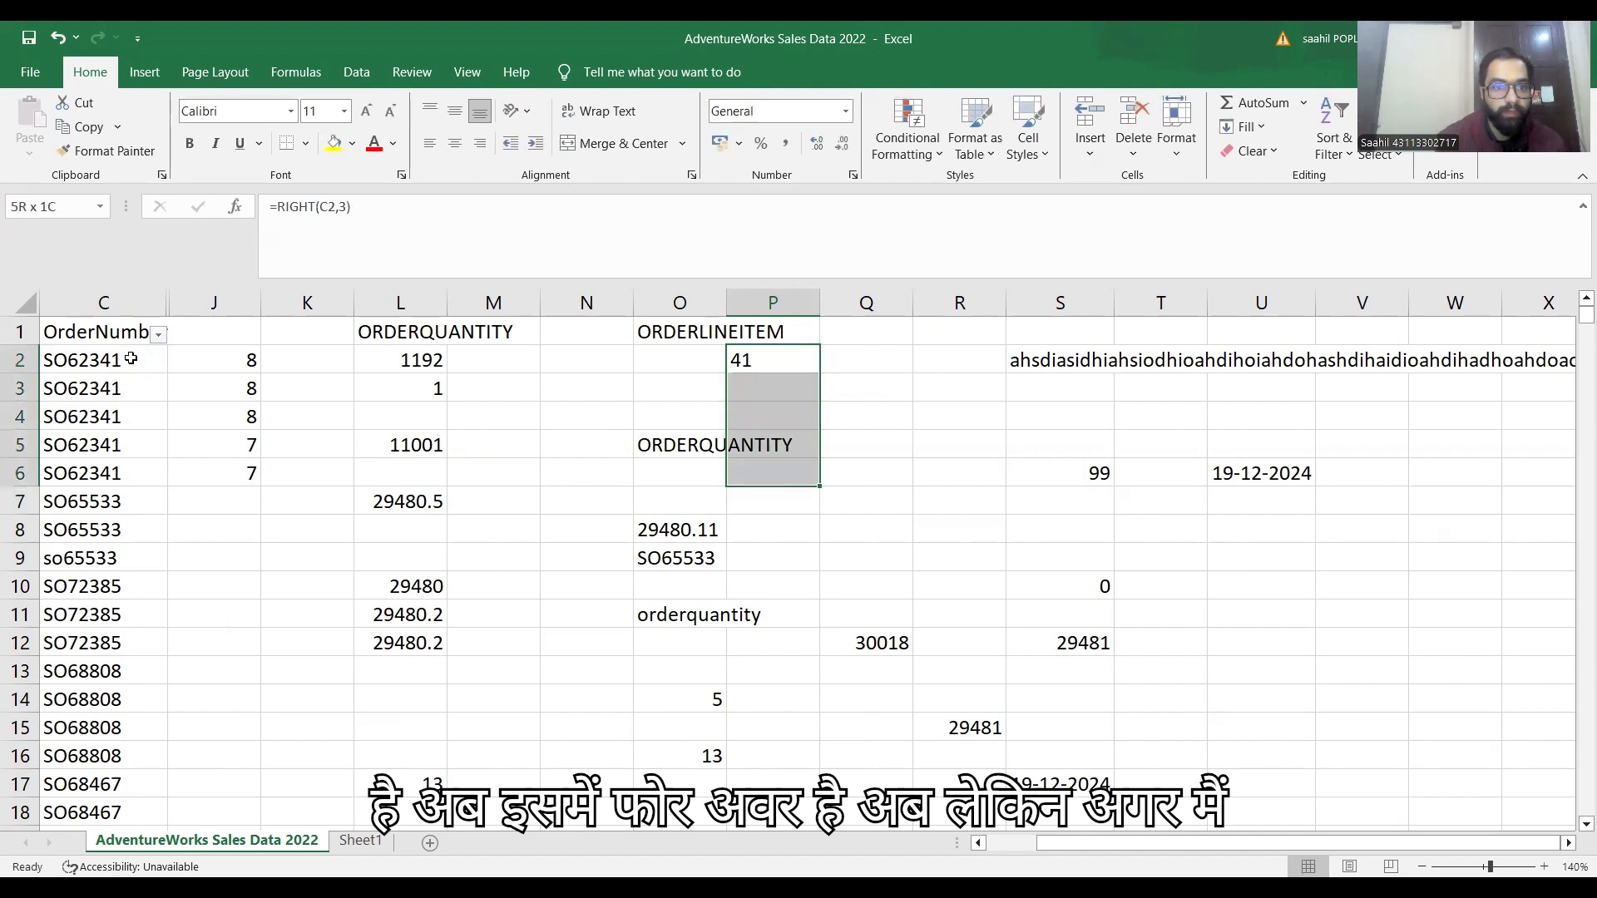
{"action": "key", "text": "ctrl+d"}
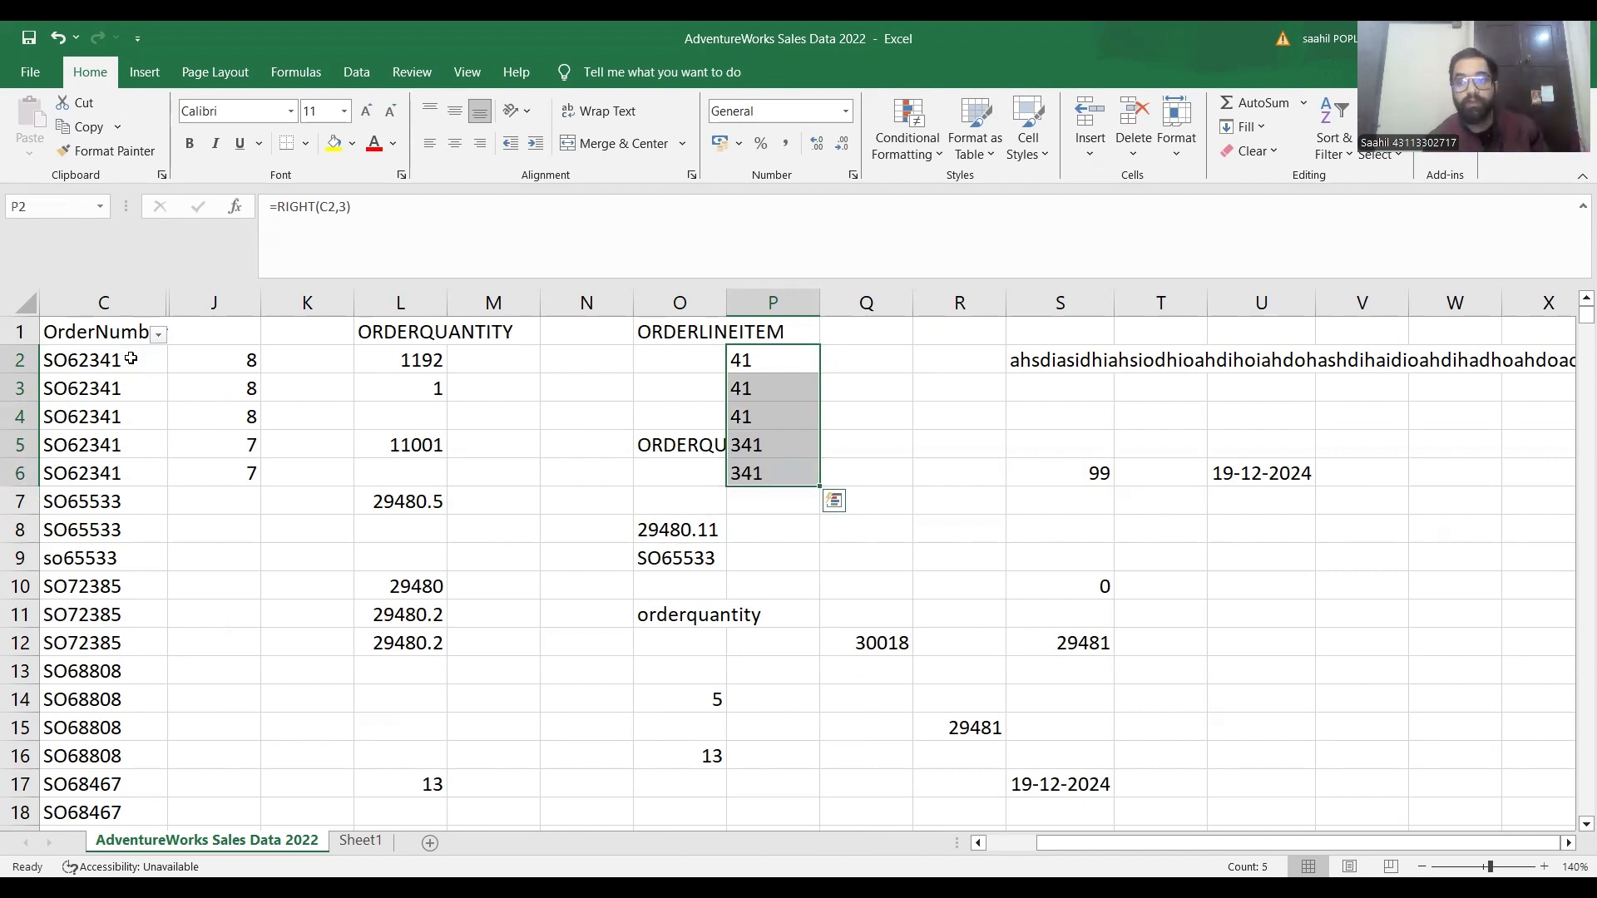
Step: Review row 2 from the RIGHT result in column P back to the original order number in C2
{"action": "key", "text": "Left"}
{"action": "key", "text": "Left"}
{"action": "key", "text": "Left"}
{"action": "key", "text": "Left"}
{"action": "key", "text": "Left"}
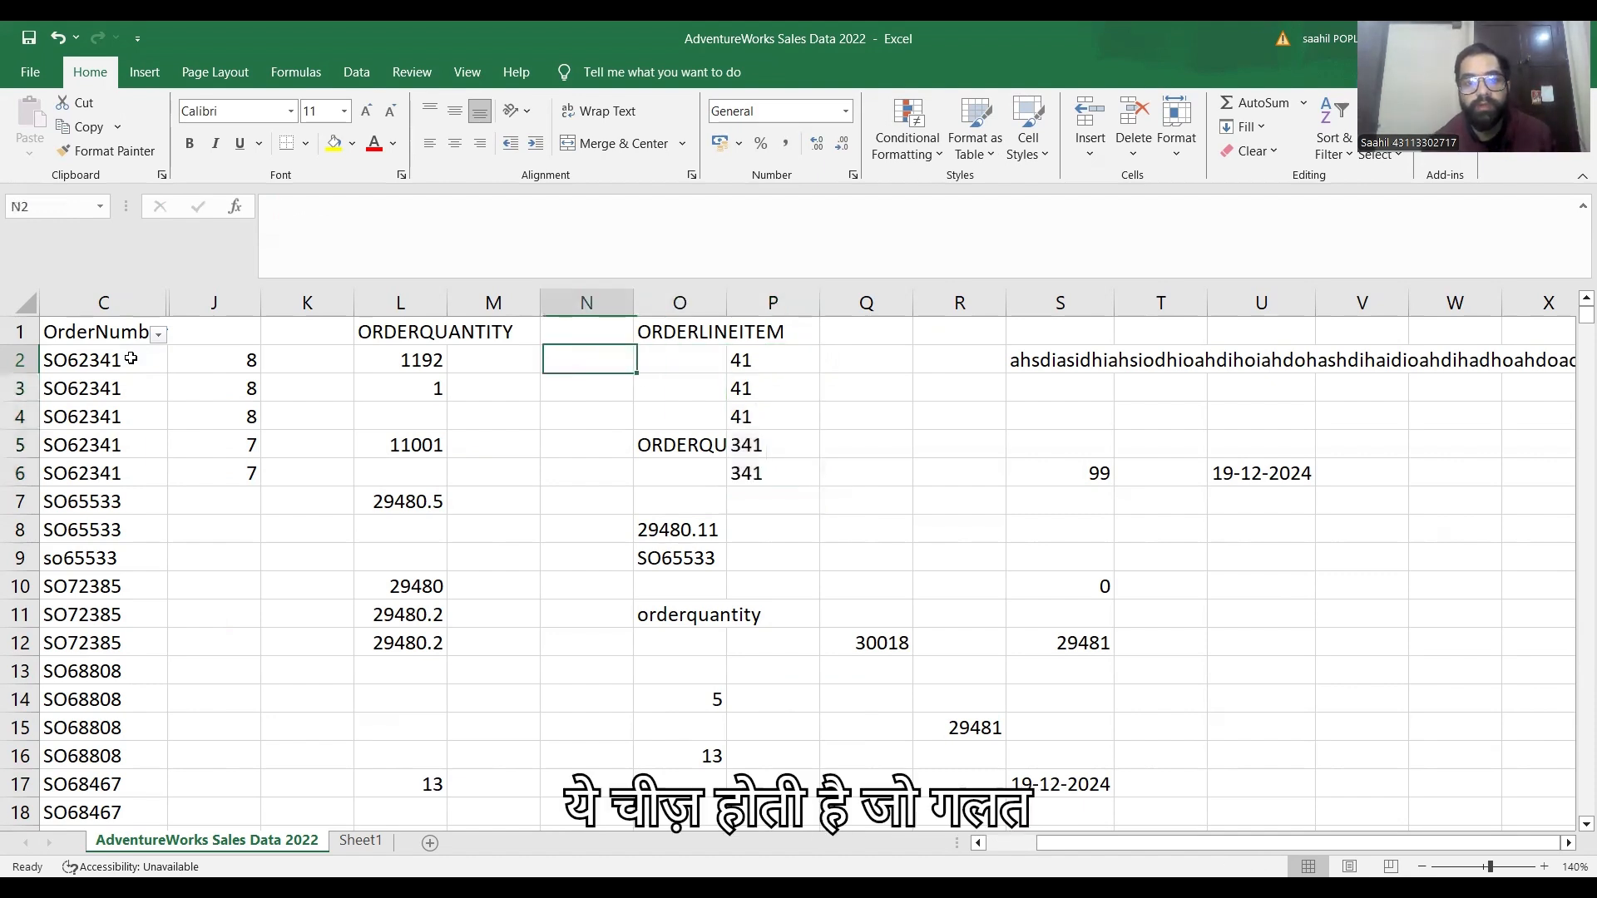
{"action": "key", "text": "Right"}
{"action": "key", "text": "Right"}
{"action": "key", "text": "Right"}
{"action": "key", "text": "Right"}
{"action": "key", "text": "Right"}
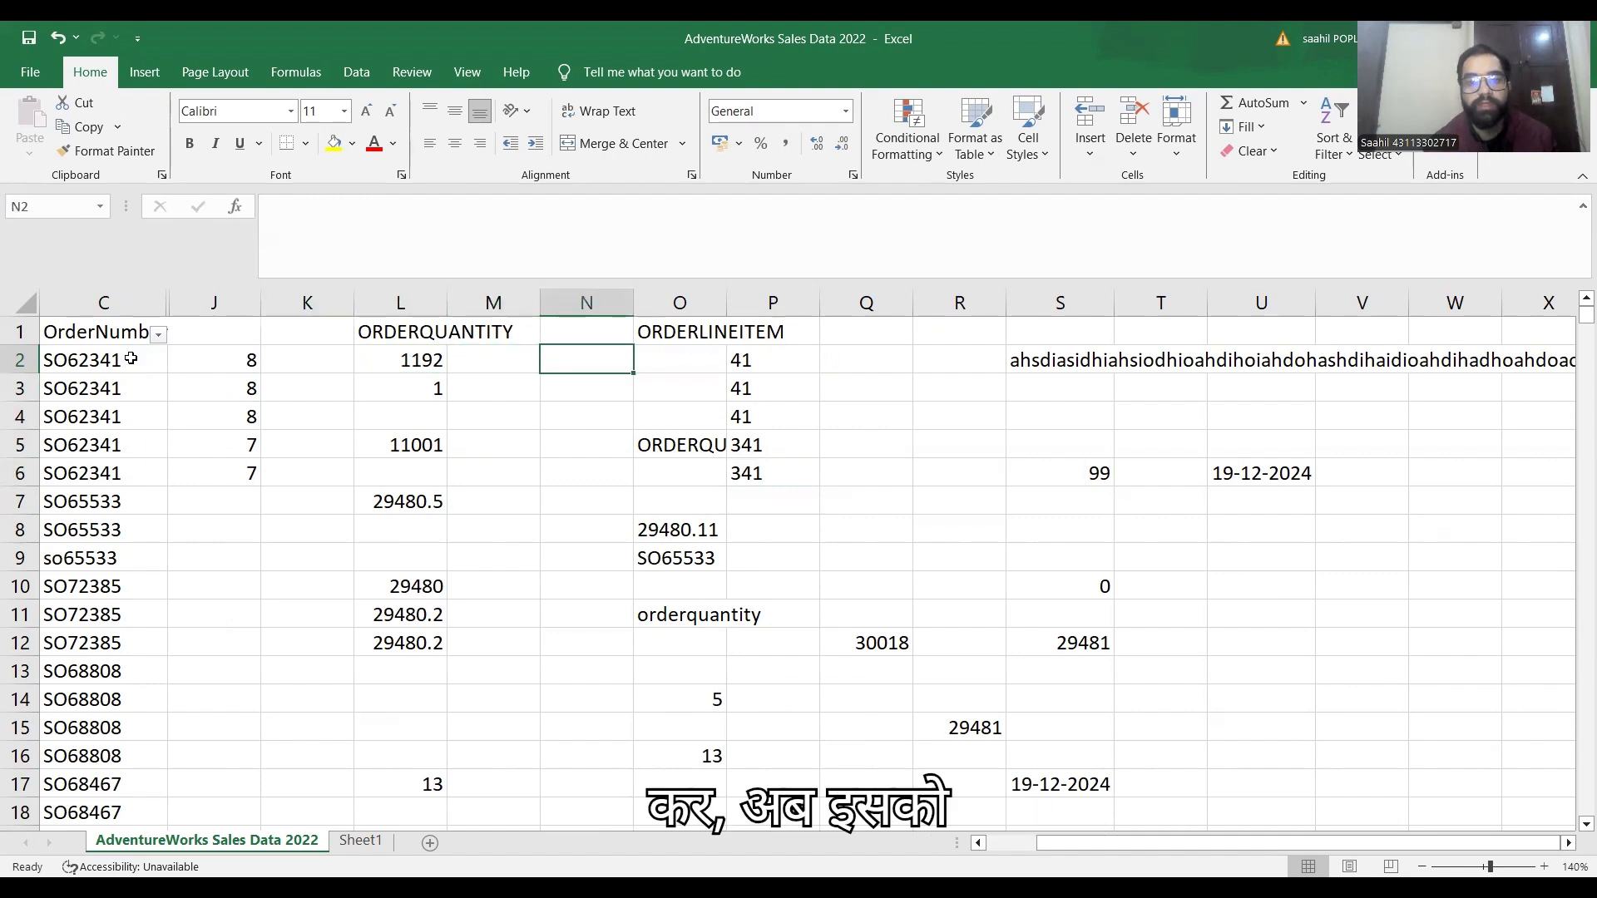
{"action": "key", "text": "Left"}
{"action": "key", "text": "Left"}
{"action": "key", "text": "Left"}
{"action": "key", "text": "Left"}
{"action": "key", "text": "Left"}
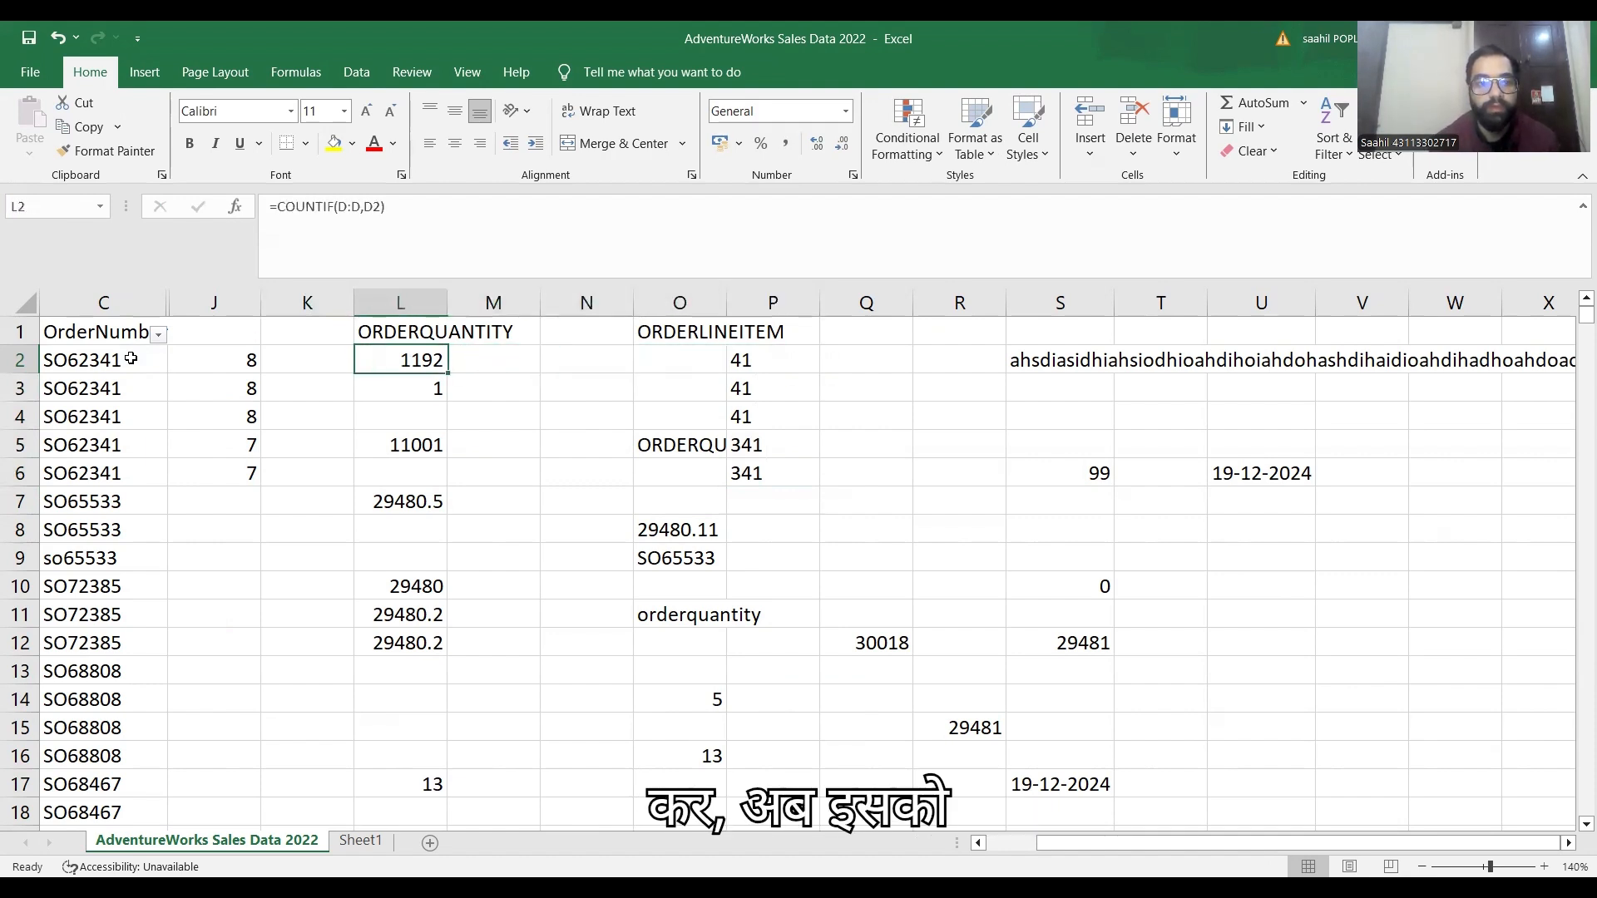
{"action": "key", "text": "Left"}
{"action": "key", "text": "Left"}
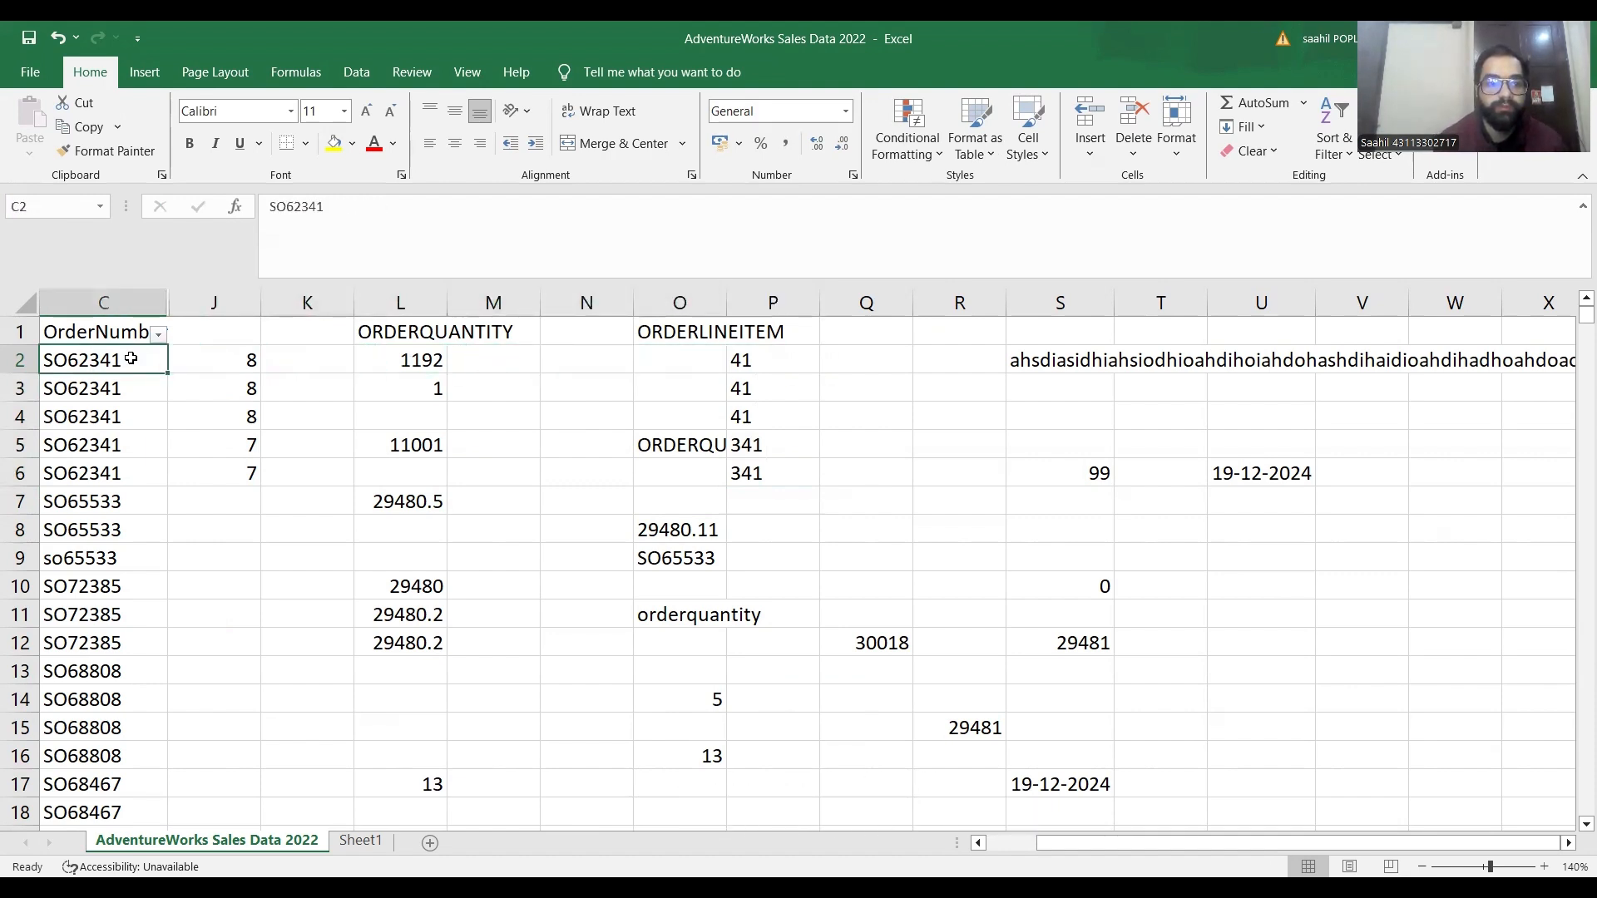
Step: Enter =TRIM(C2) in K2 to strip the extra spaces from the order number
{"action": "key", "text": "Right"}
{"action": "key", "text": "Right"}
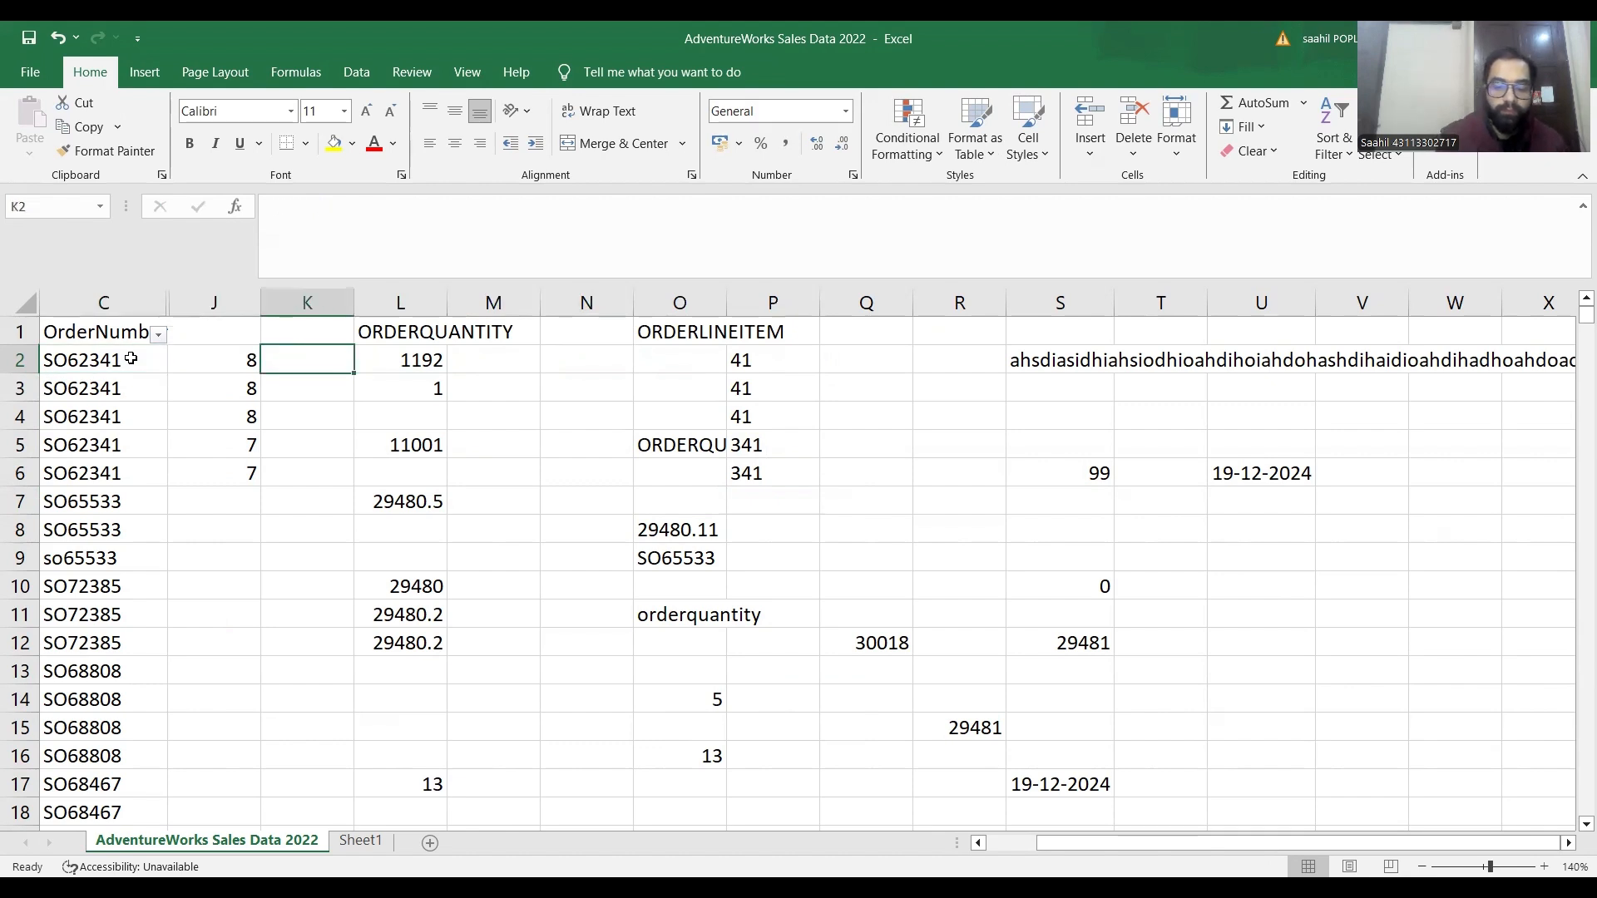
{"action": "type", "text": "="}
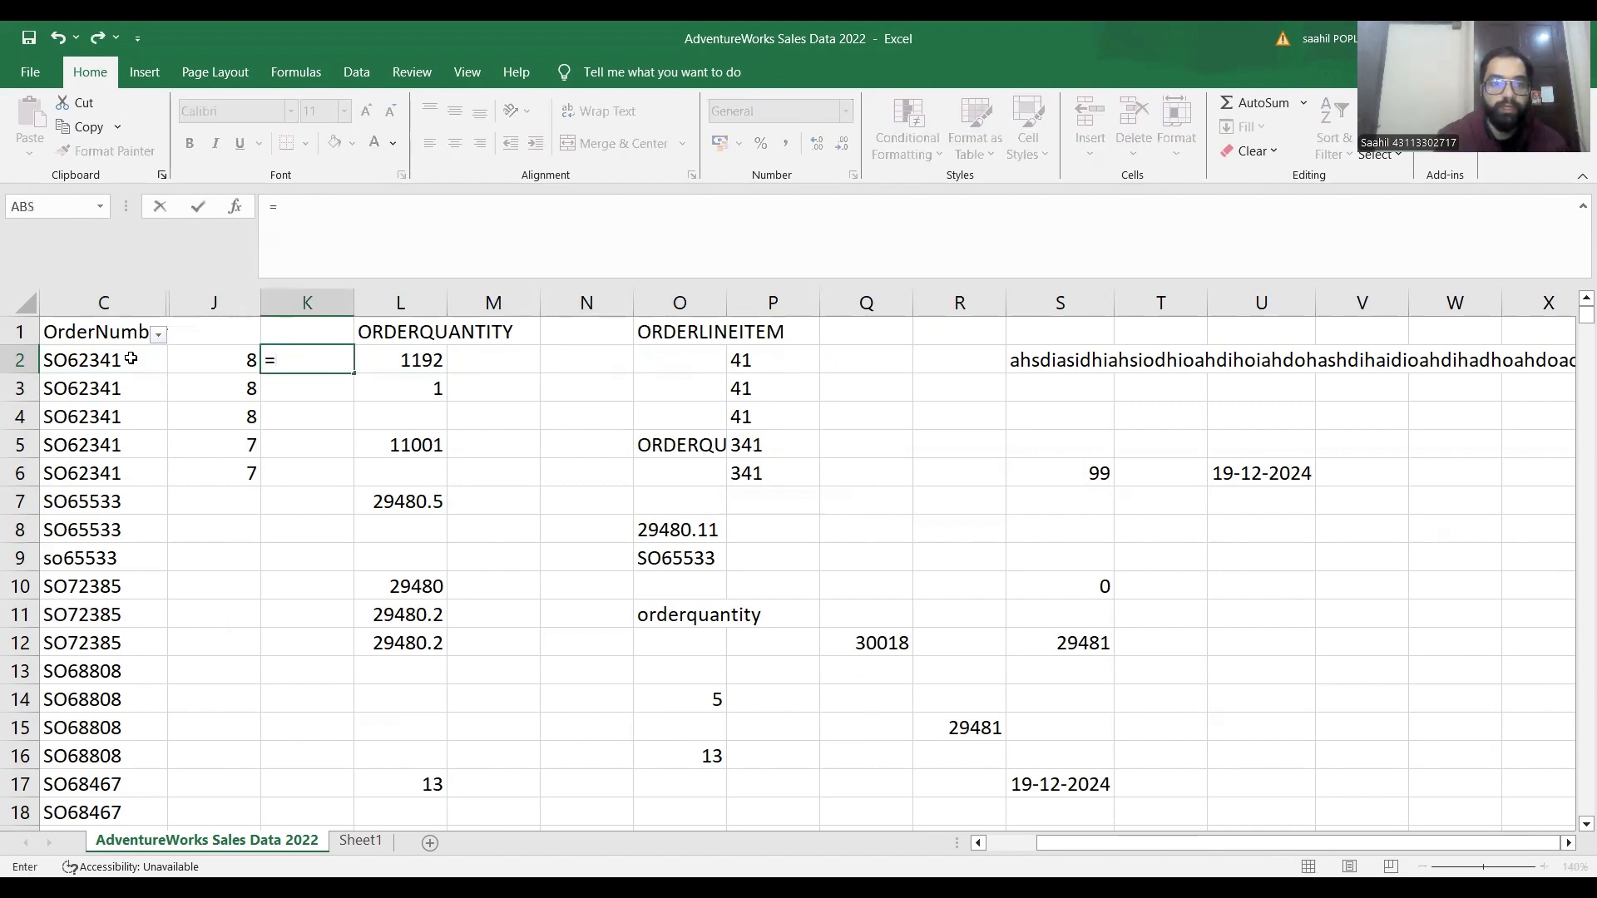
{"action": "type", "text": "TRIM("}
{"action": "key", "text": "Left"}
{"action": "key", "text": "Left"}
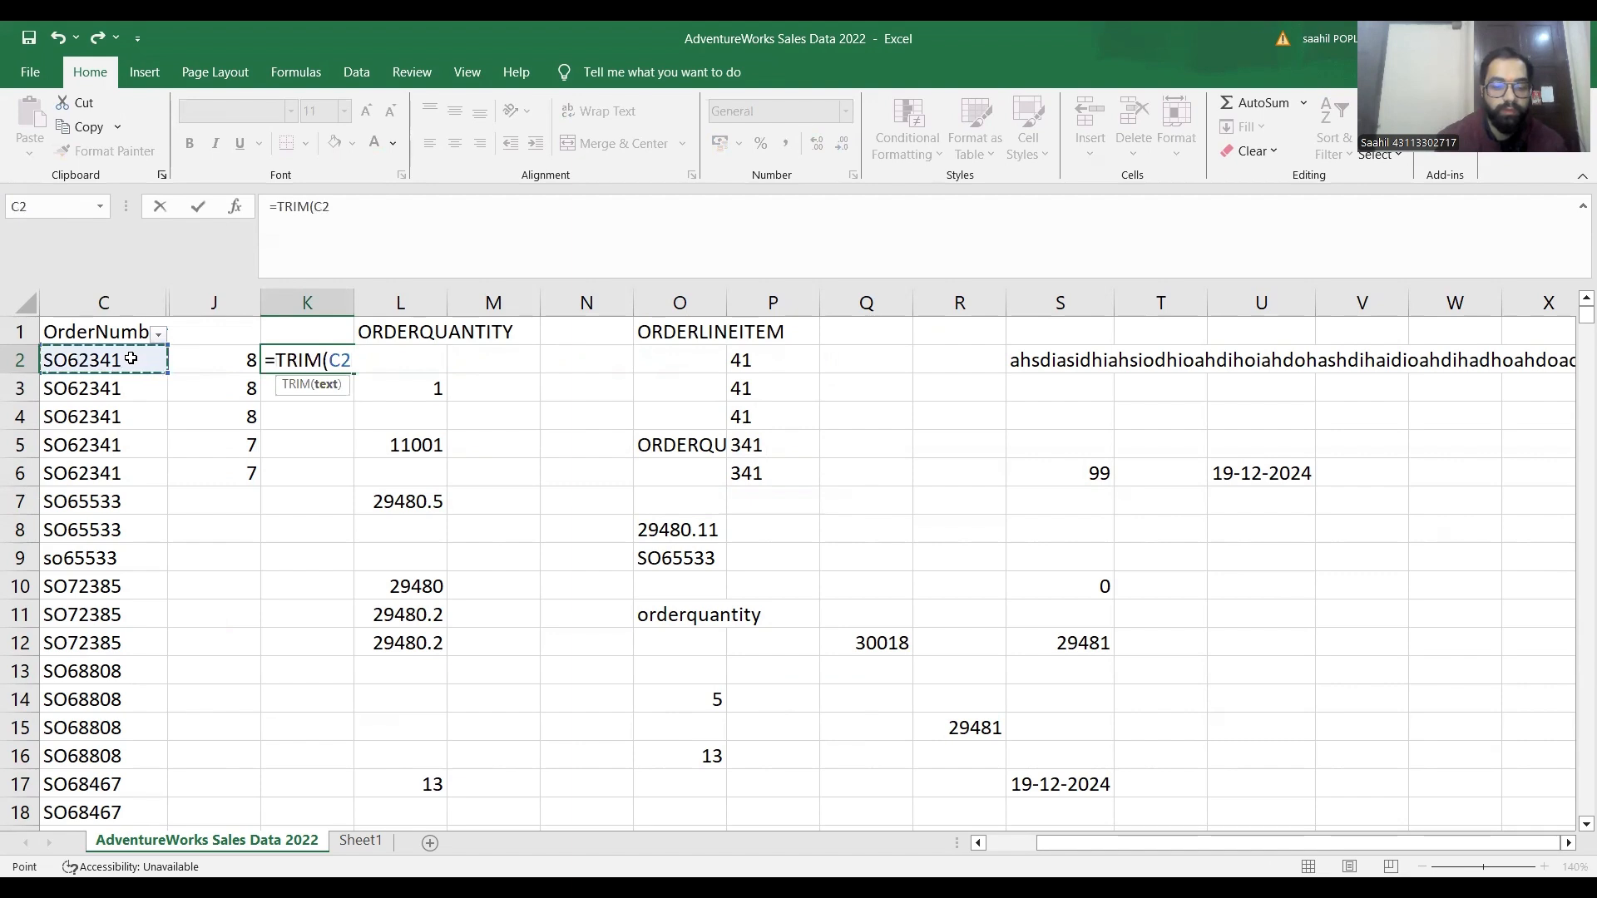
{"action": "type", "text": ")"}
{"action": "key", "text": "Return"}
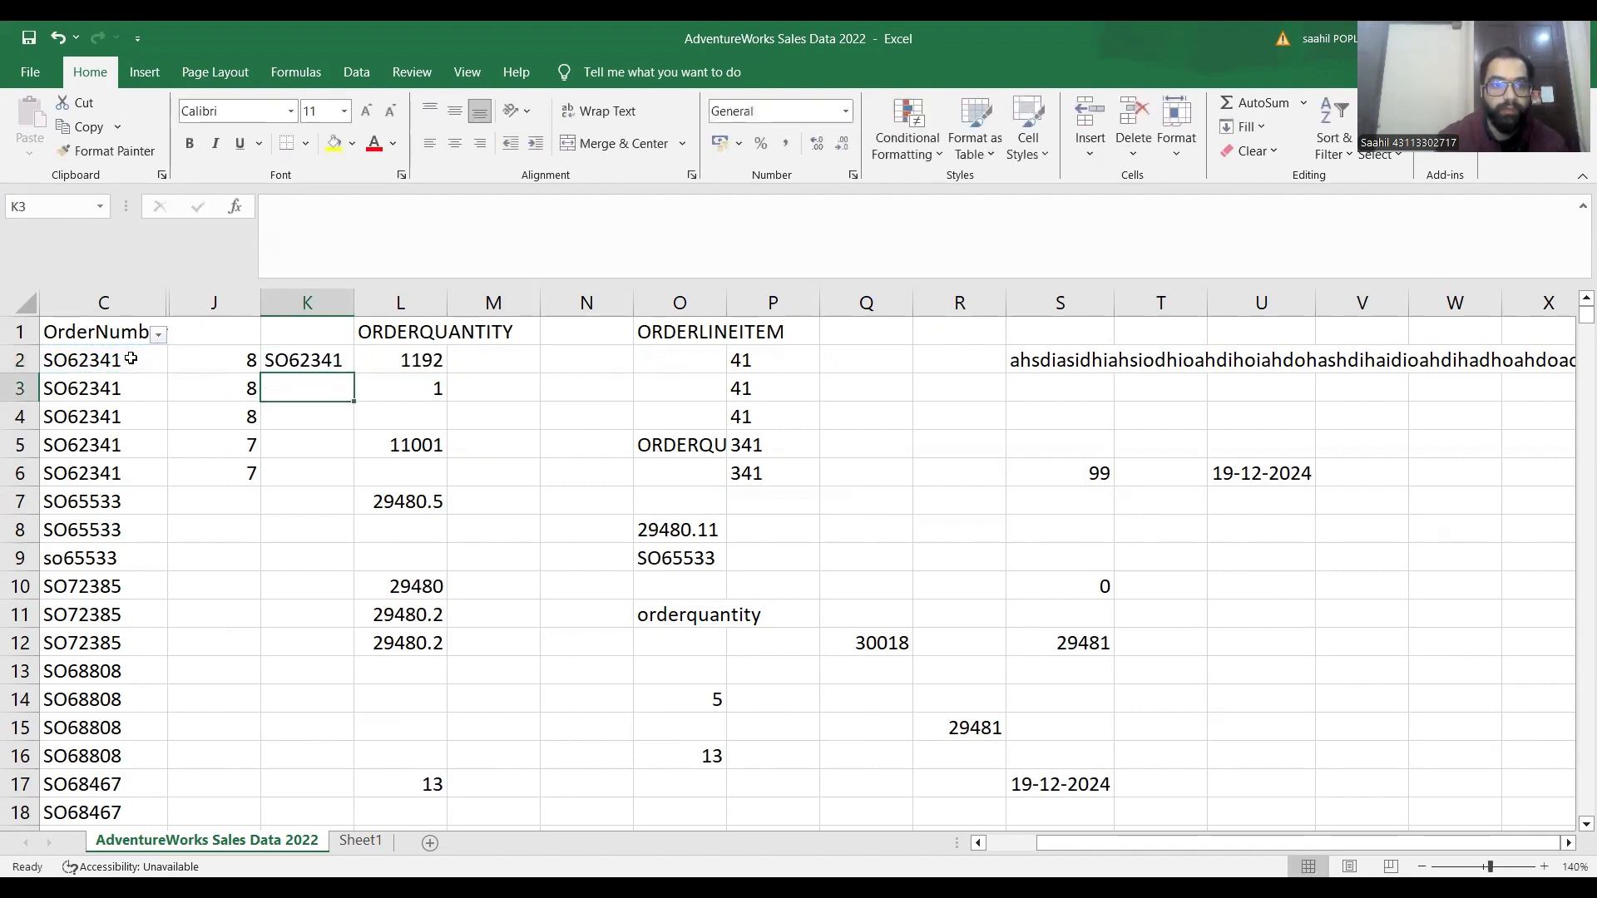
Step: Fill the TRIM formula in K2 down through K6
{"action": "key", "text": "Up"}
{"action": "key", "text": "shift+Down"}
{"action": "key", "text": "shift+Down"}
{"action": "key", "text": "shift+Down"}
{"action": "key", "text": "shift+Down"}
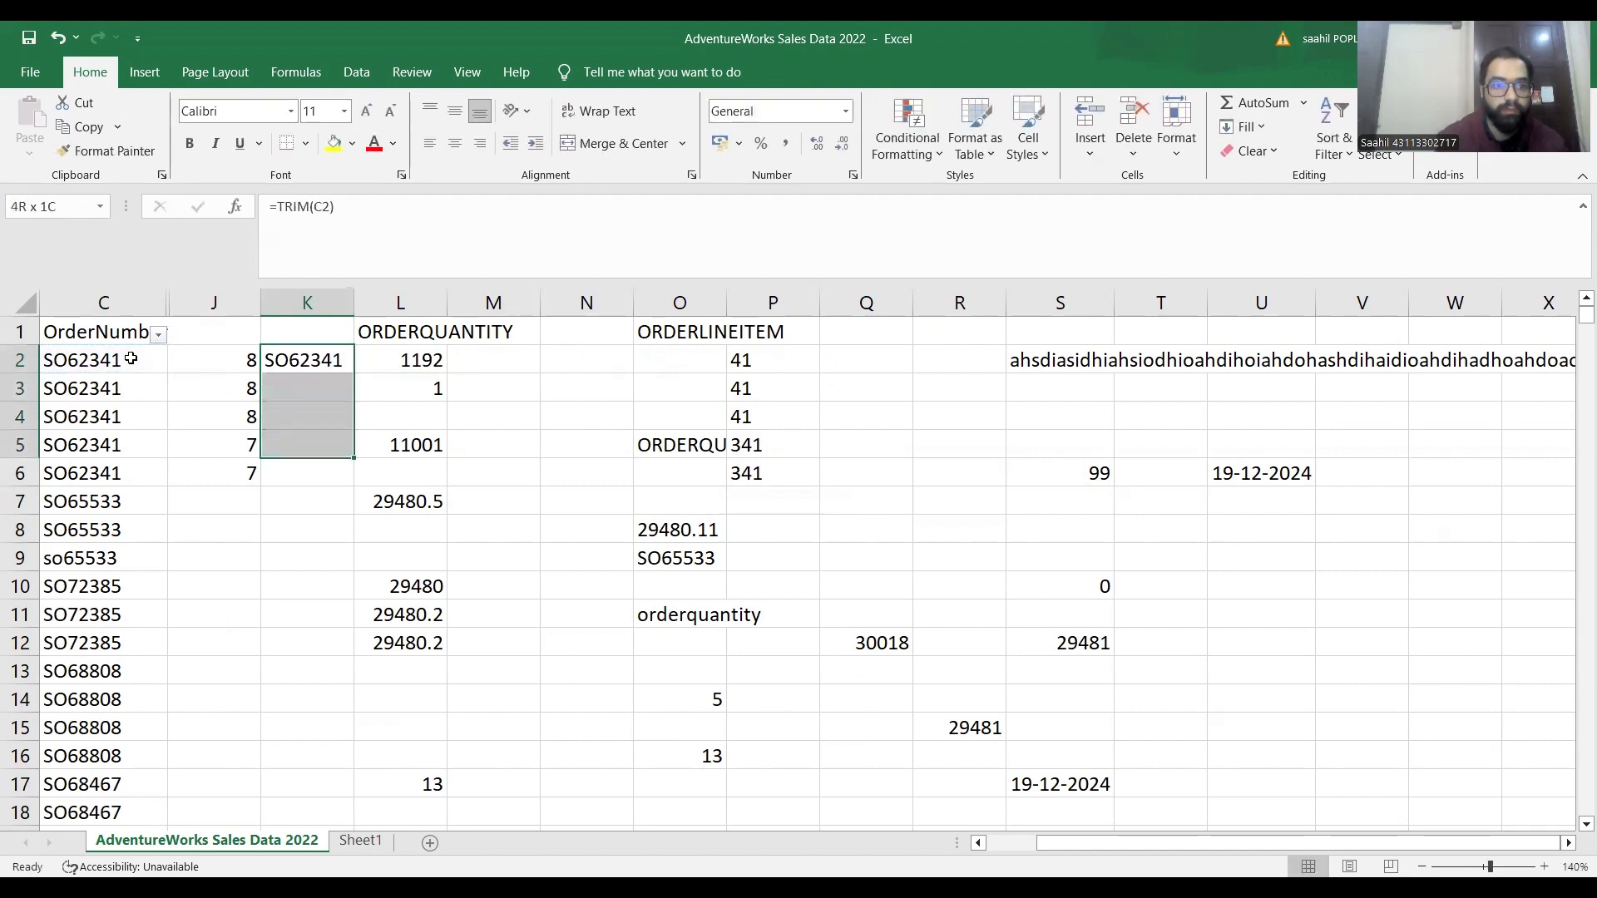
{"action": "key", "text": "ctrl+d"}
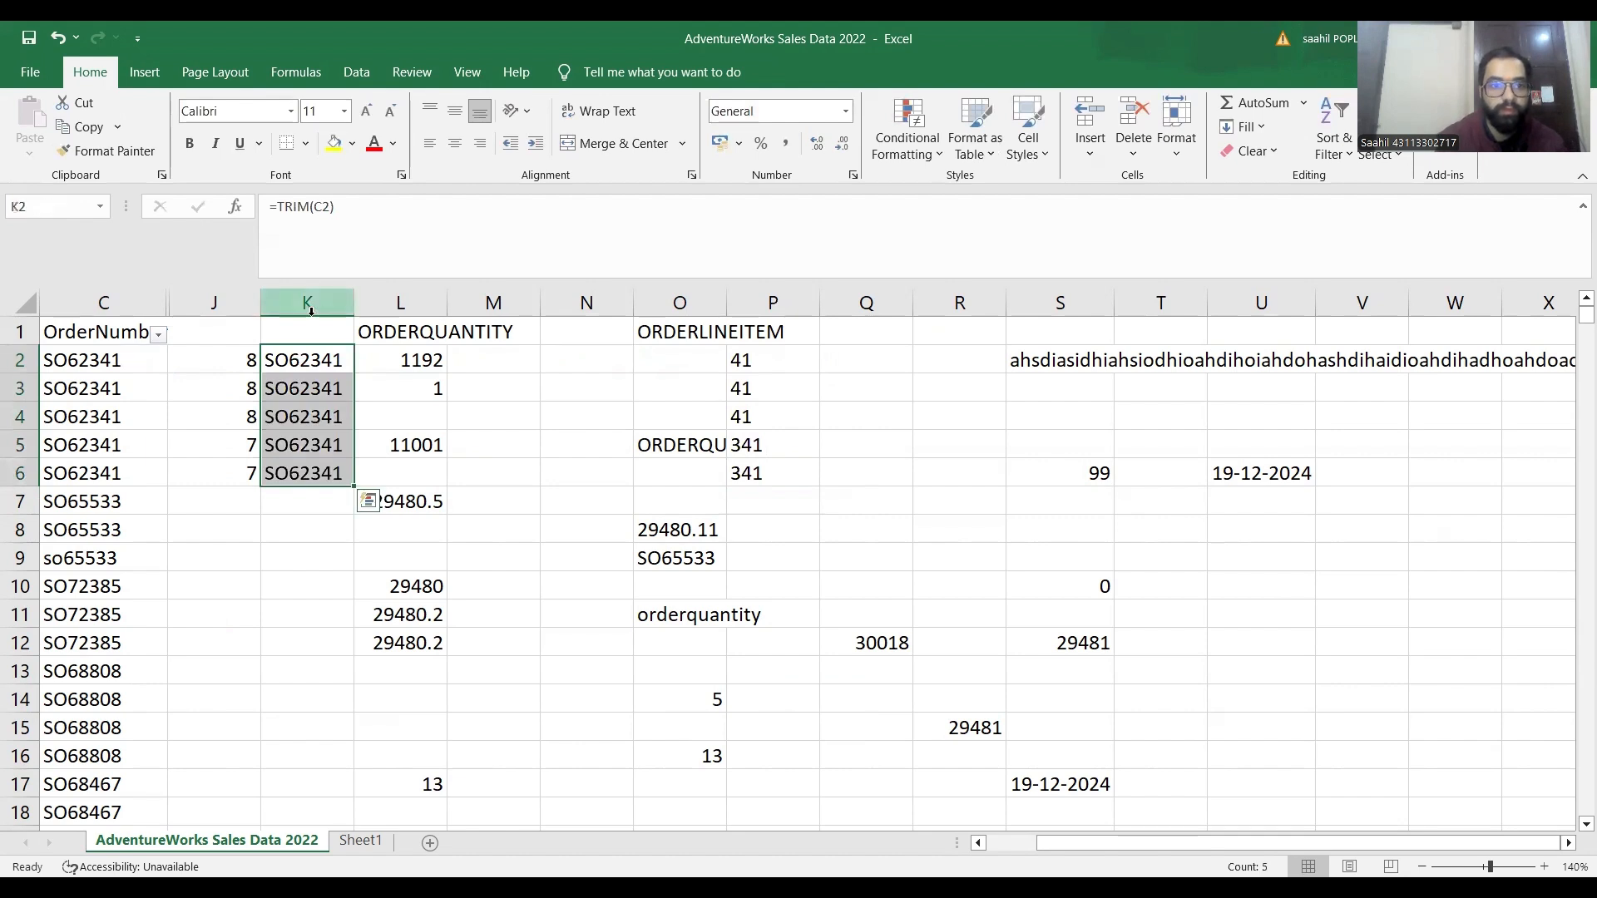
Step: Insert a blank column at L, directly after the trimmed order numbers
{"action": "left_click", "coordinate": [413, 303]}
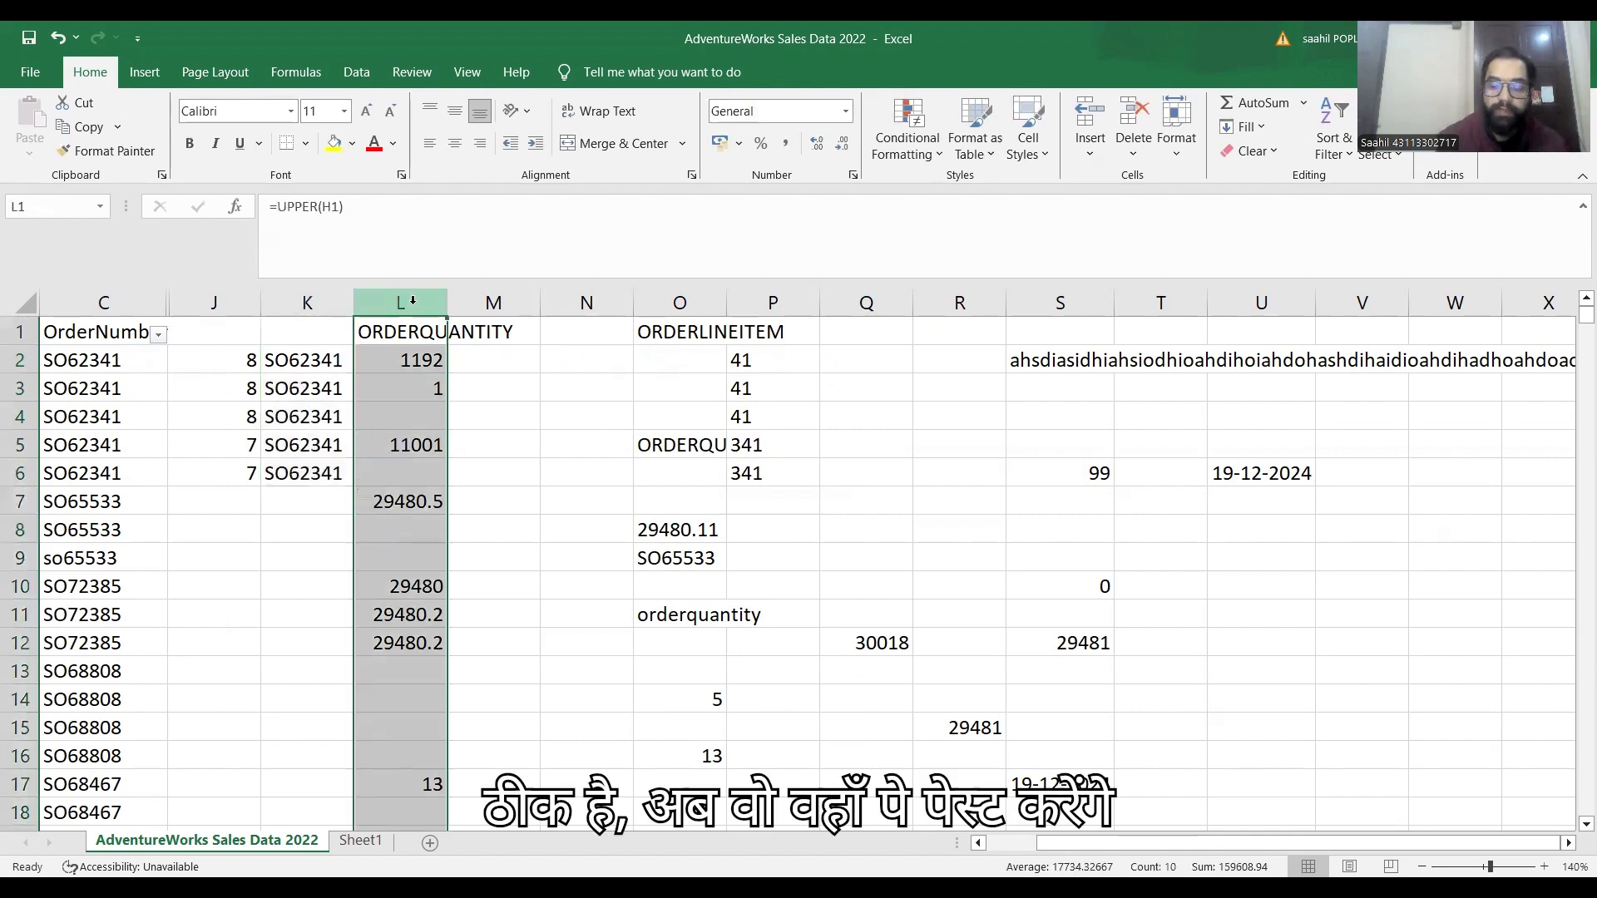
{"action": "key", "text": "ctrl+shift+plus"}
{"action": "key", "text": "Left"}
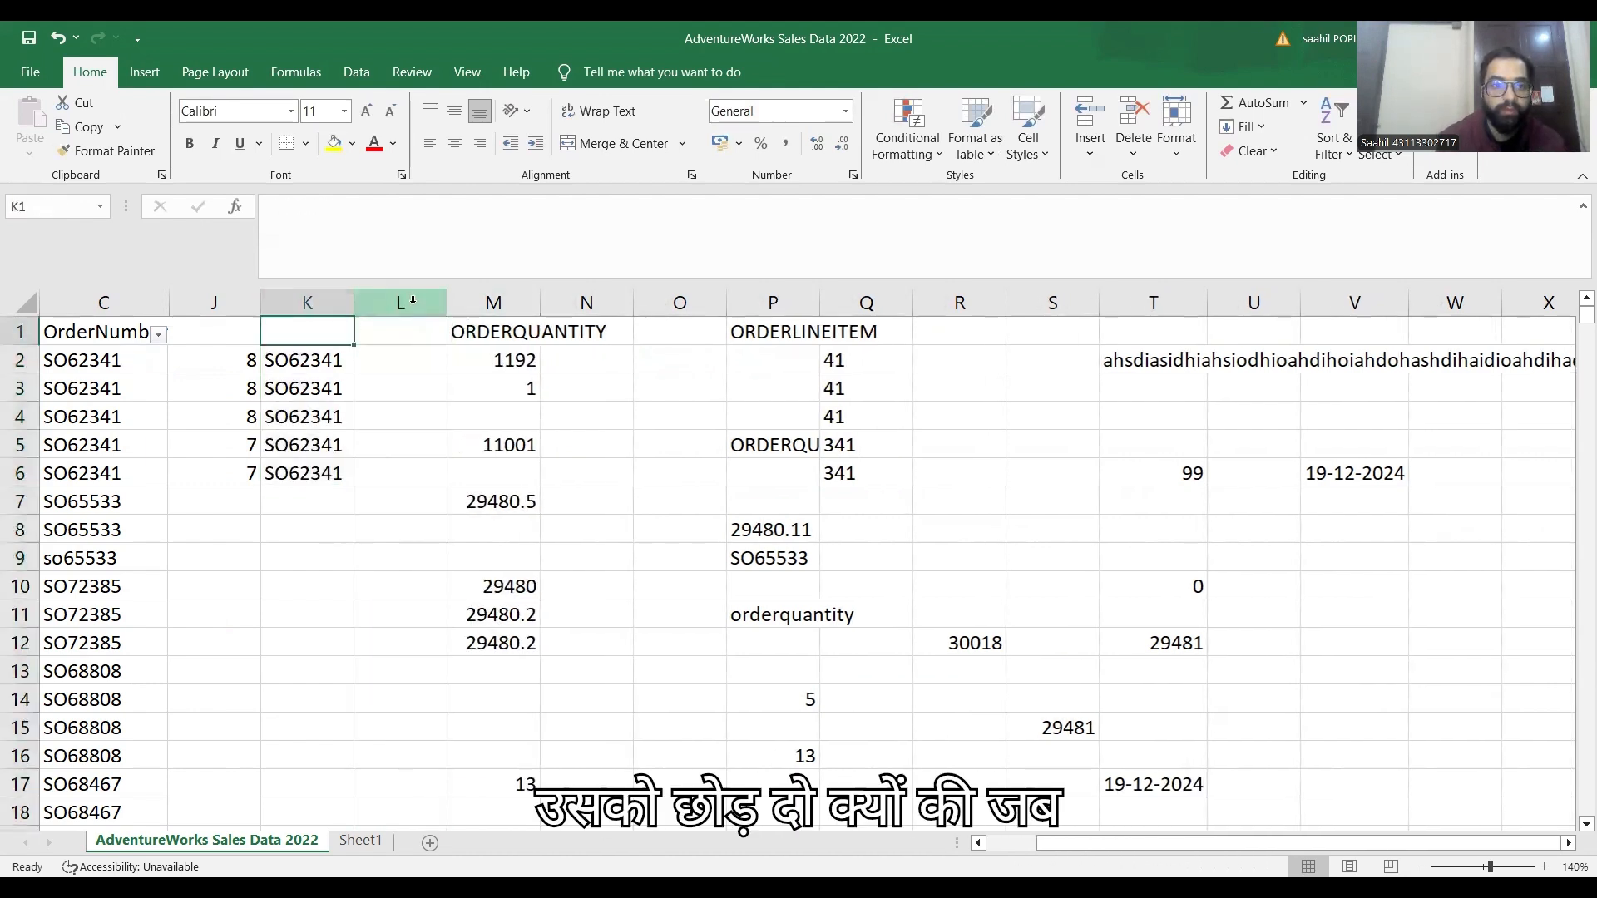
Step: Copy the LEN formula from J2 into L2 and change it to =LEN(K2) to measure the trimmed order number
{"action": "key", "text": "Down"}
{"action": "key", "text": "Left"}
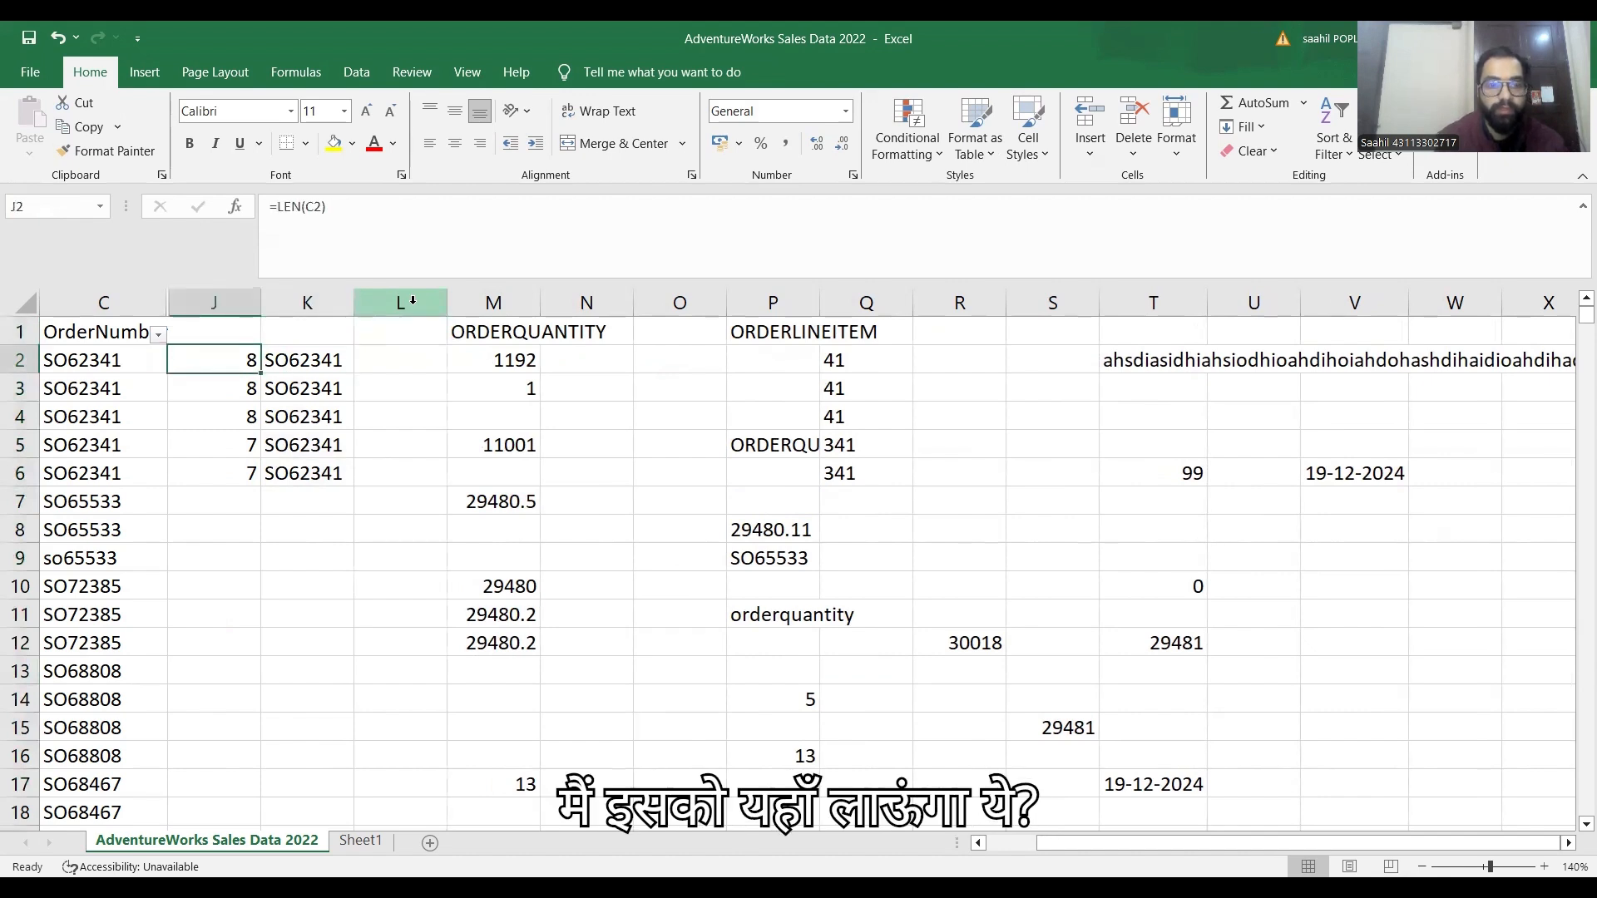
{"action": "key", "text": "ctrl+c"}
{"action": "key", "text": "Right"}
{"action": "key", "text": "Right"}
{"action": "key", "text": "ctrl+v"}
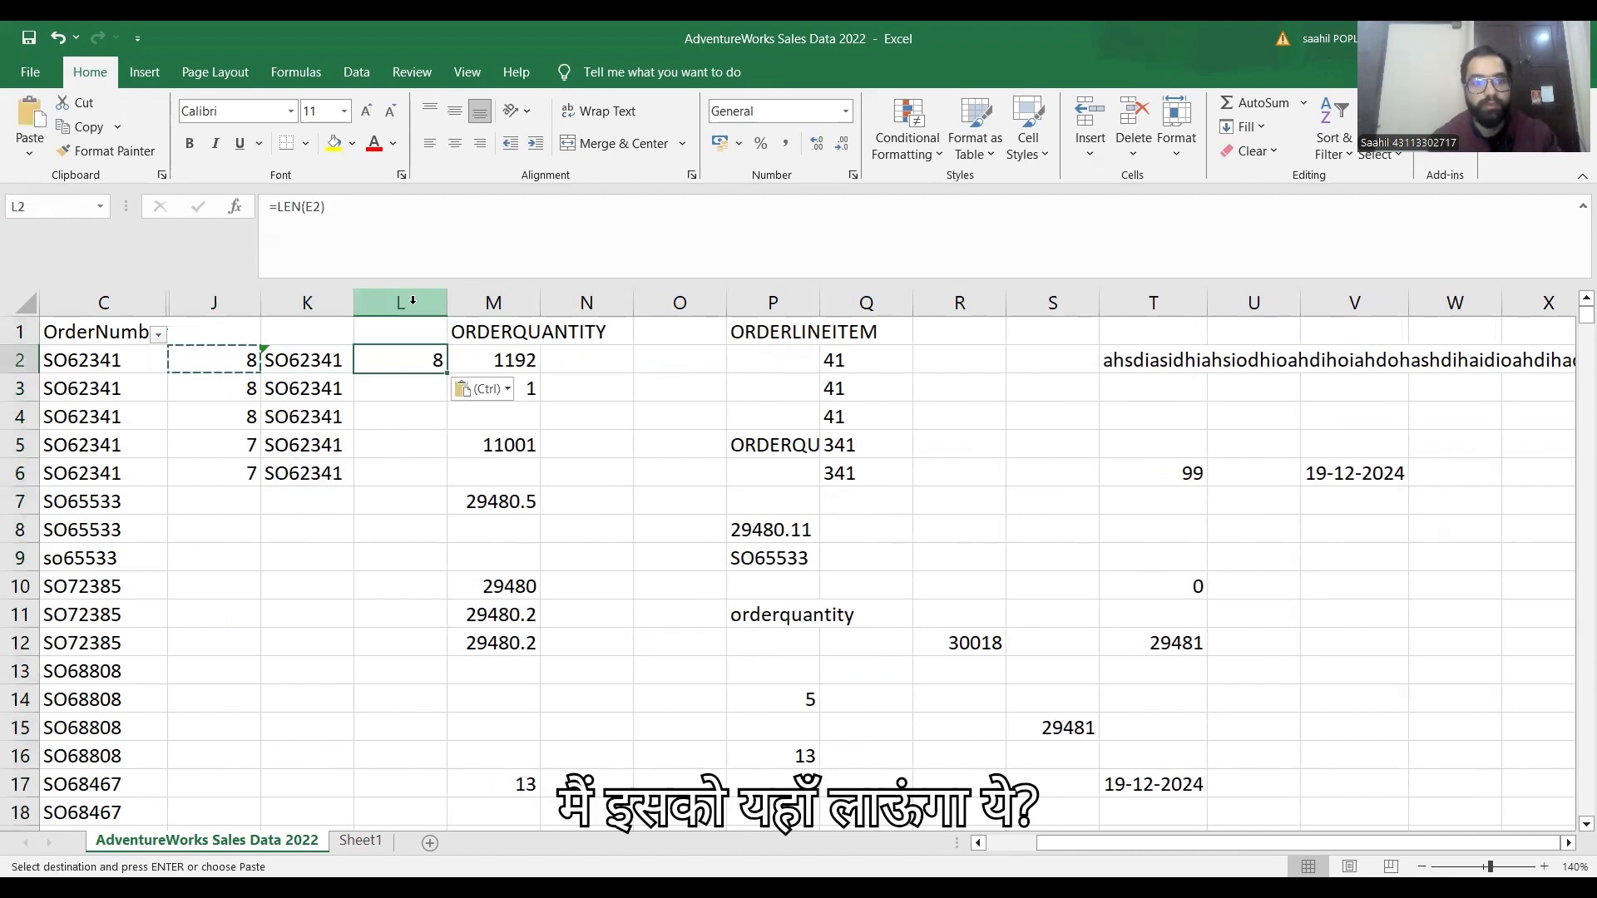
{"action": "double_click", "coordinate": [429, 357]}
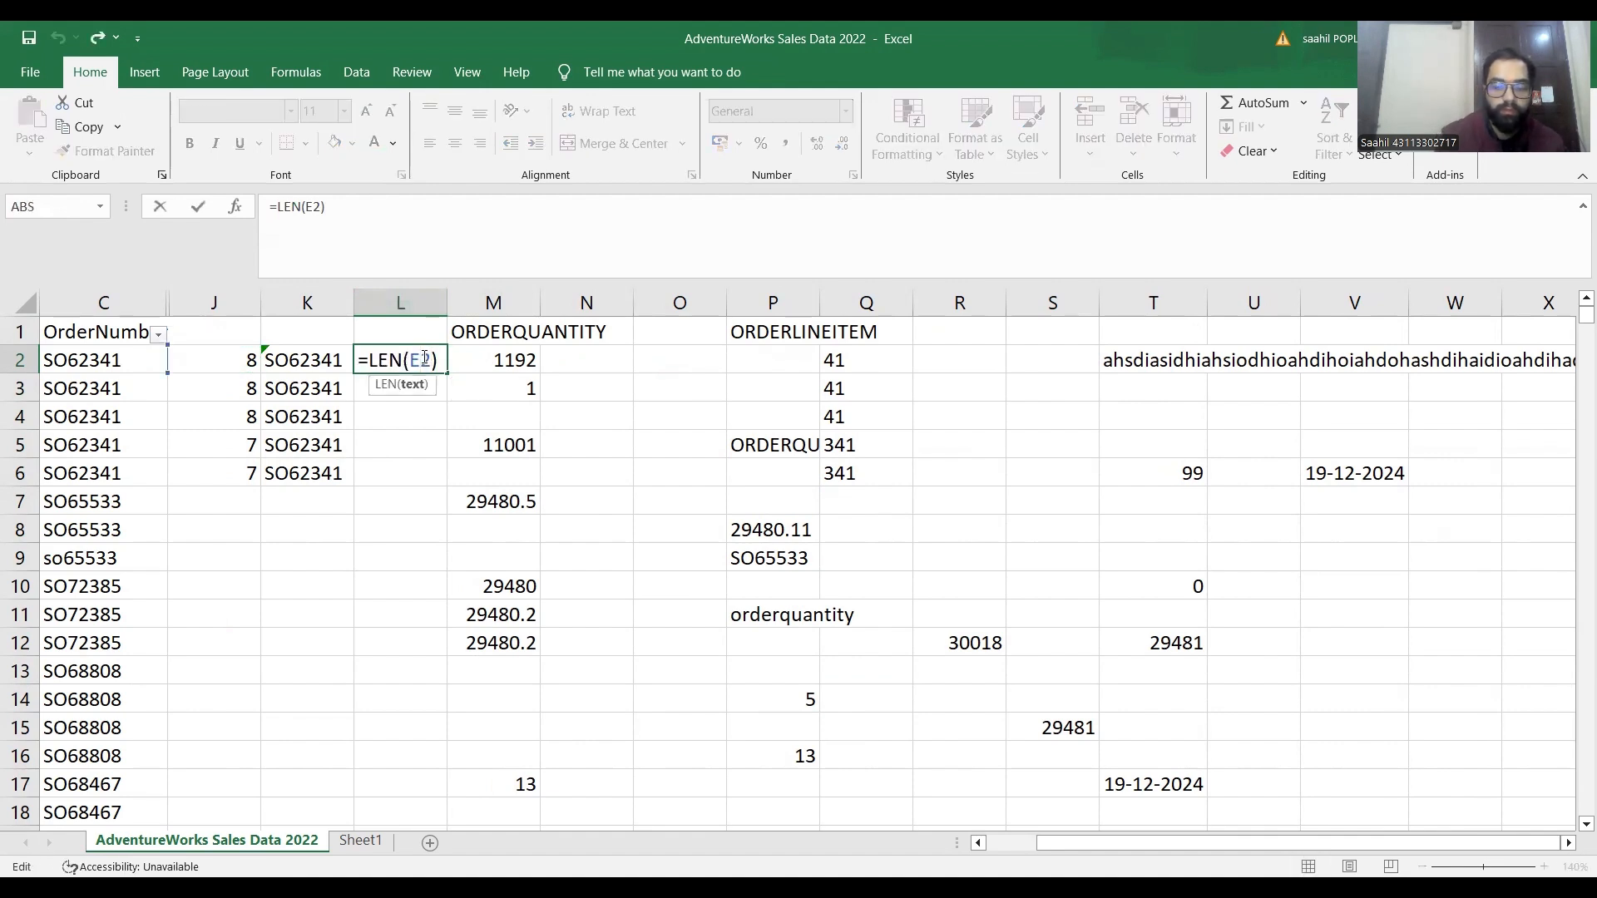
{"action": "key", "text": "BackSpace"}
{"action": "type", "text": "k"}
{"action": "key", "text": "ctrl+Return"}
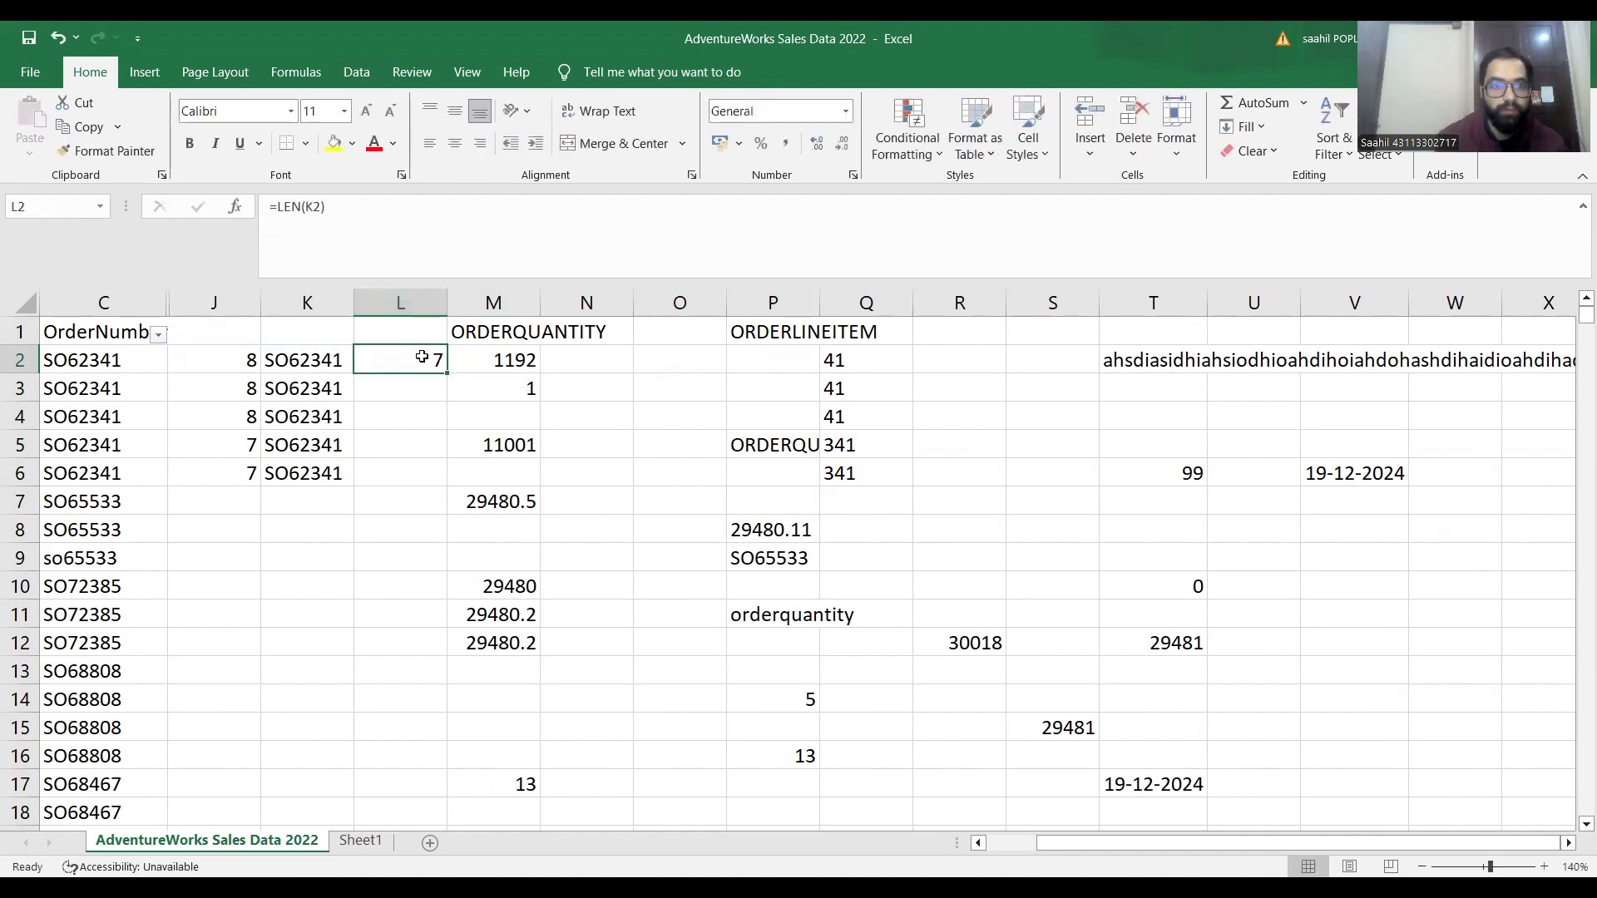
Step: Fill the LEN formula in L2 down through L6
{"action": "key", "text": "shift+Down"}
{"action": "key", "text": "shift+Down"}
{"action": "key", "text": "shift+Down"}
{"action": "key", "text": "shift+Down"}
{"action": "key", "text": "ctrl+d"}
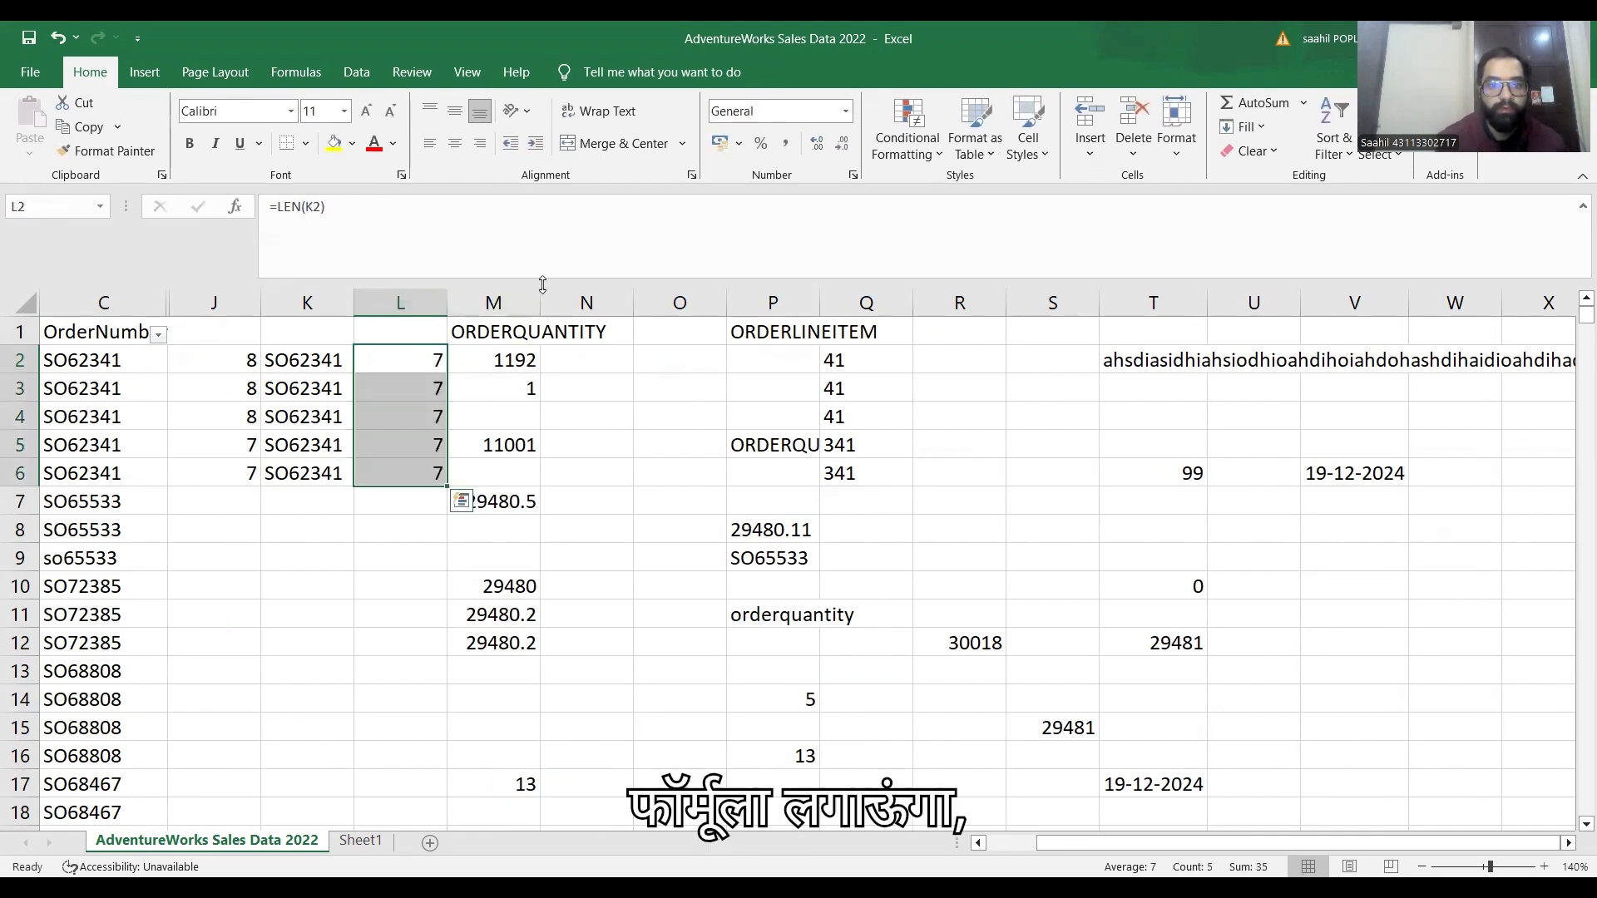
Step: Insert a blank column at M and enter =RIGHT(K2,3) in M2 to extract the trimmed order number's last three characters
{"action": "left_click", "coordinate": [504, 296]}
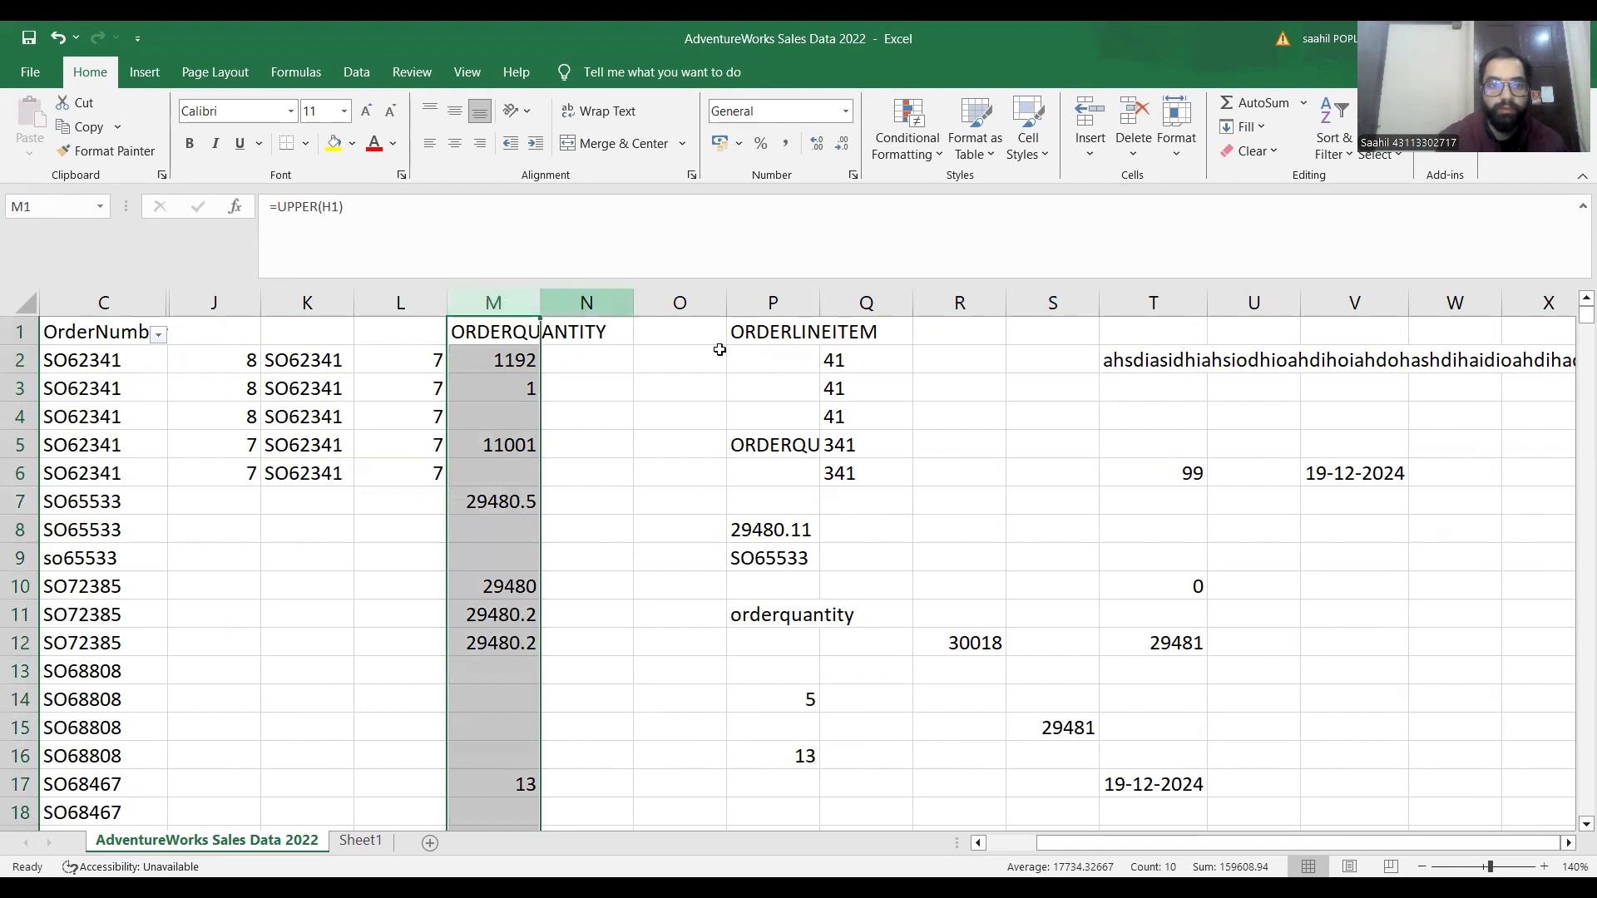
{"action": "key", "text": "ctrl+shift+equal"}
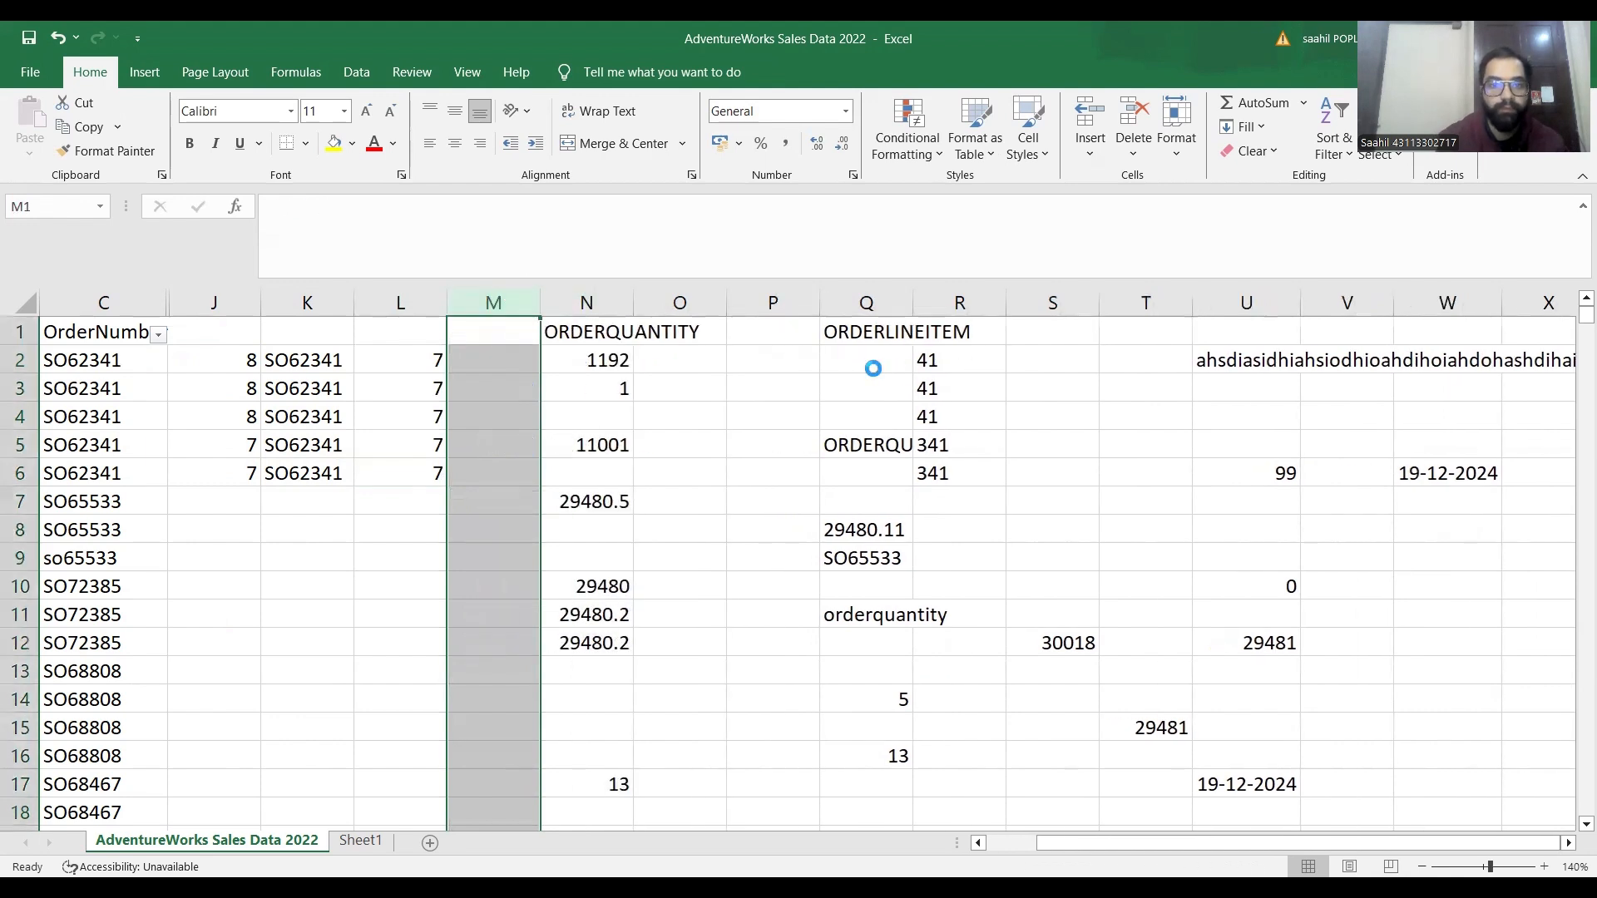
{"action": "left_click", "coordinate": [504, 364]}
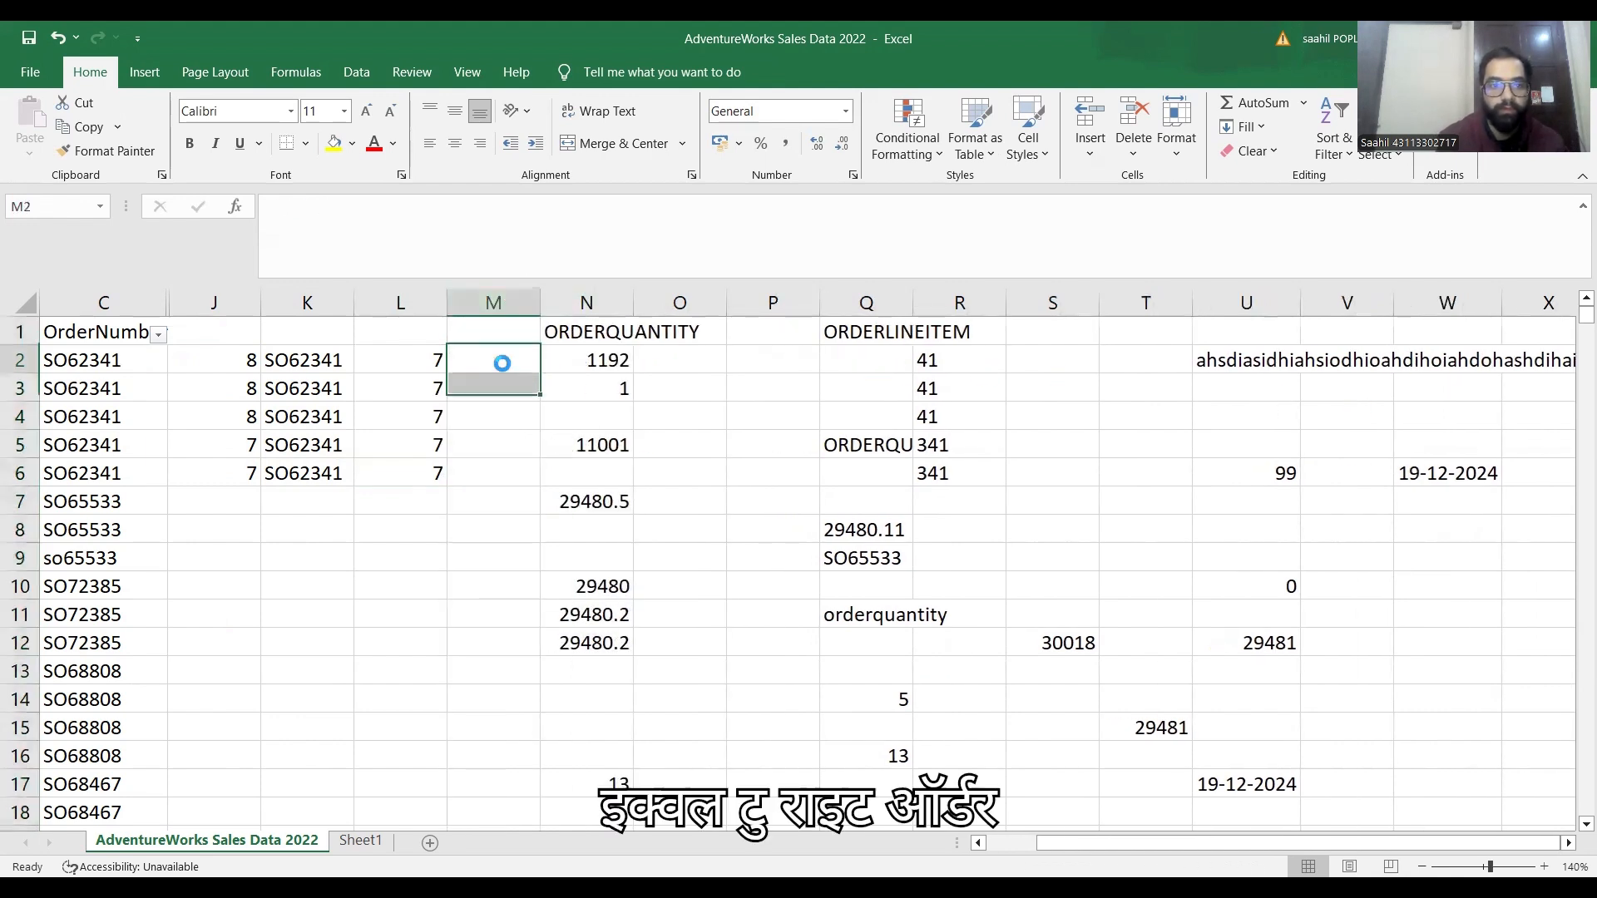
{"action": "type", "text": "="}
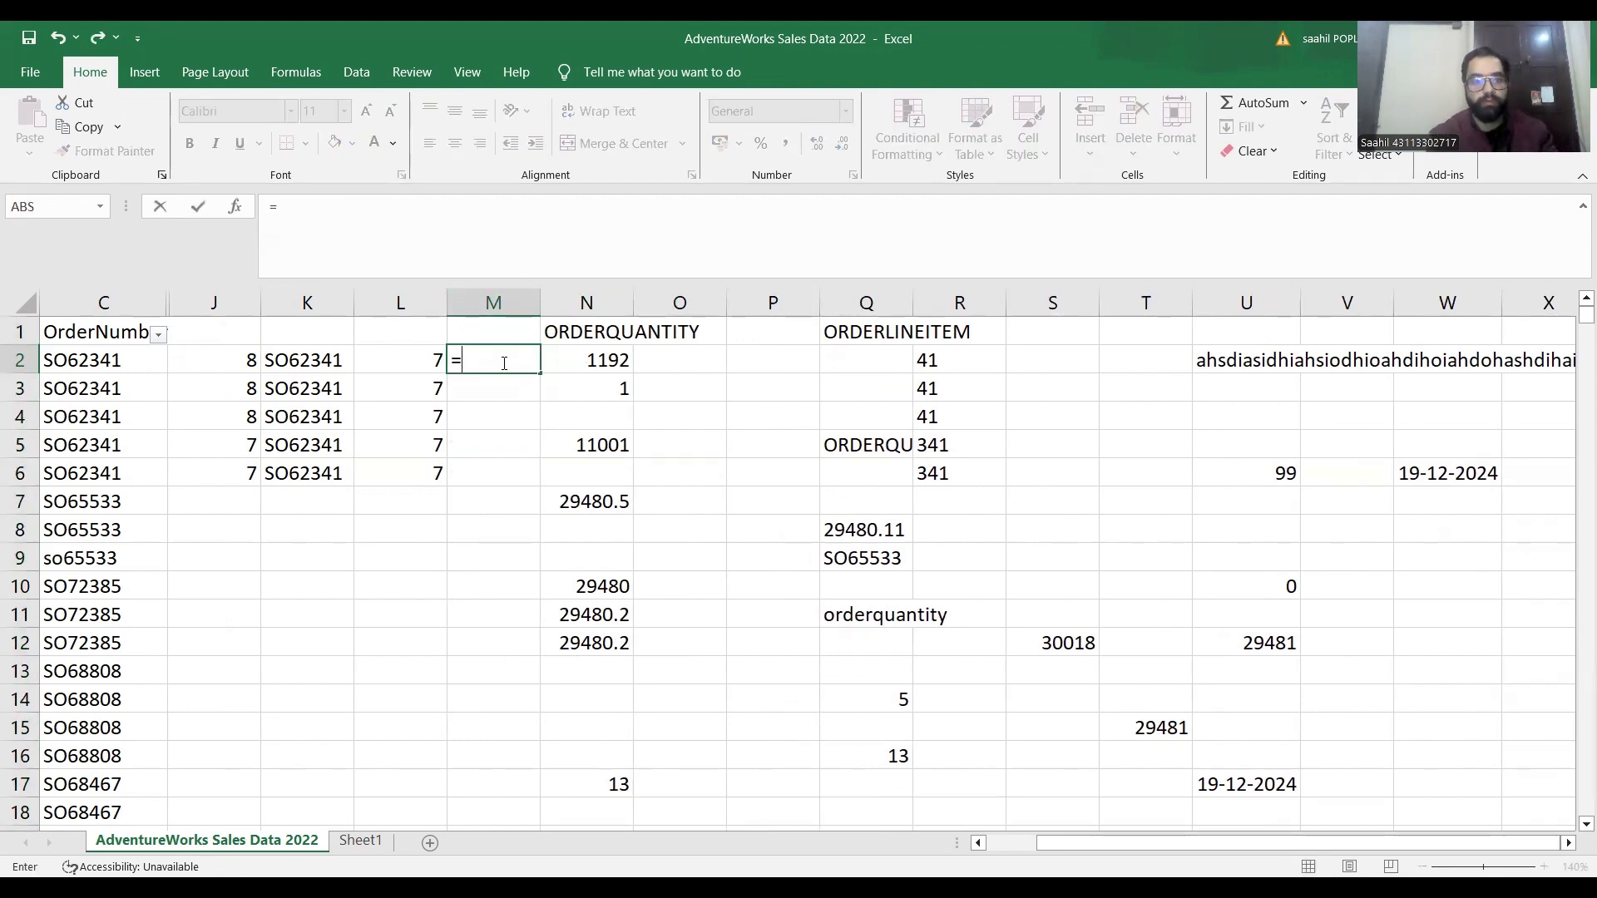
{"action": "type", "text": "RIGHT("}
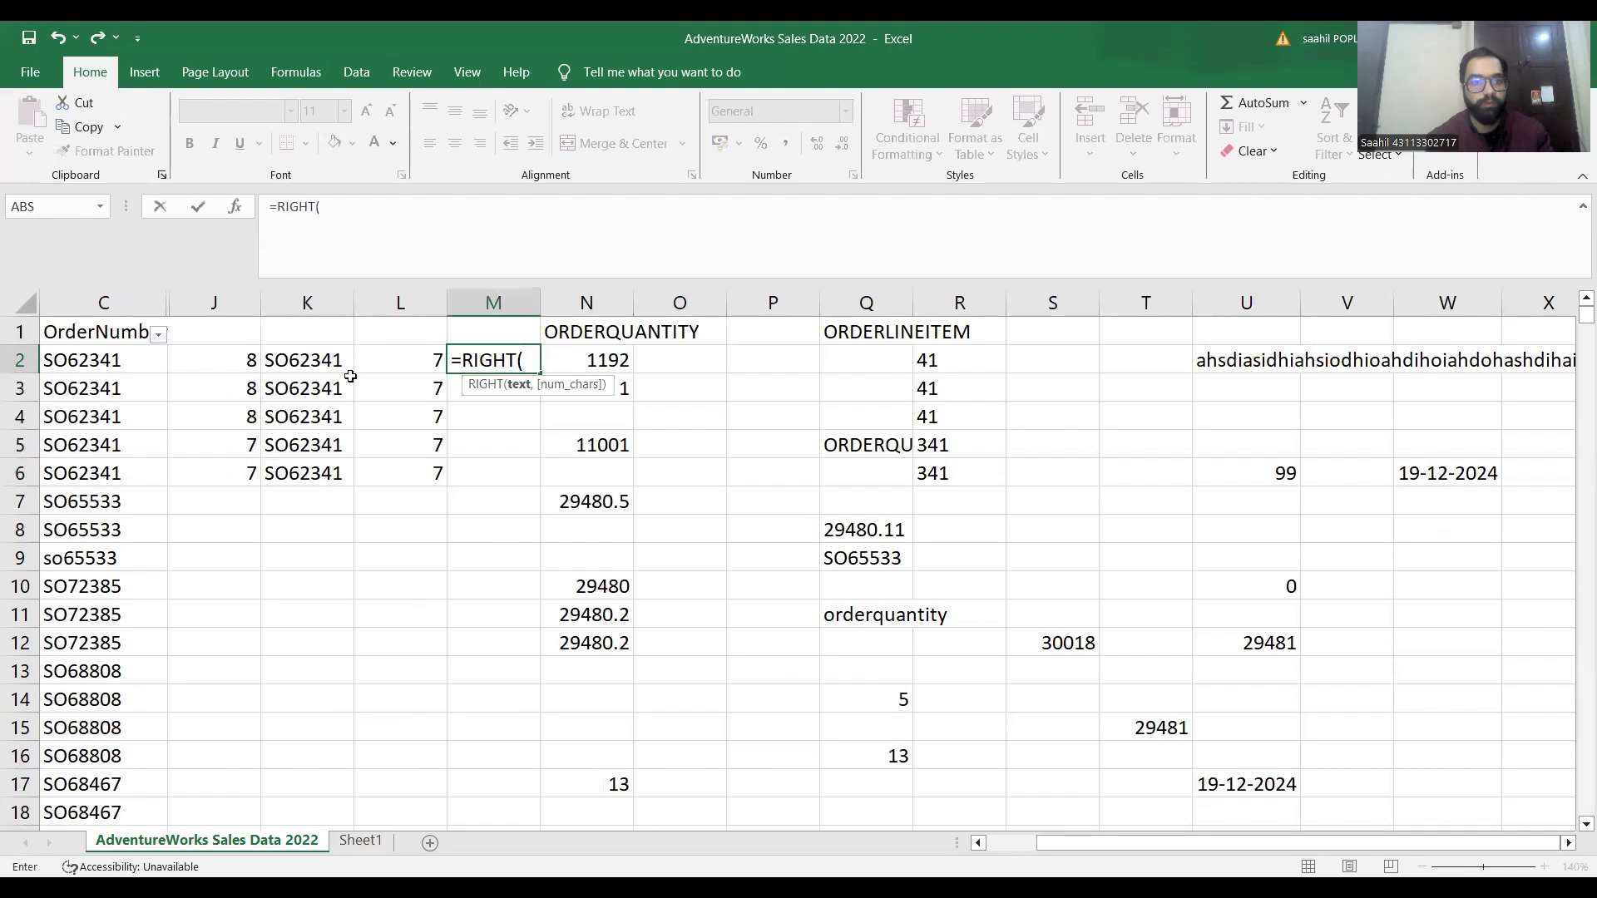
{"action": "left_click", "coordinate": [279, 362]}
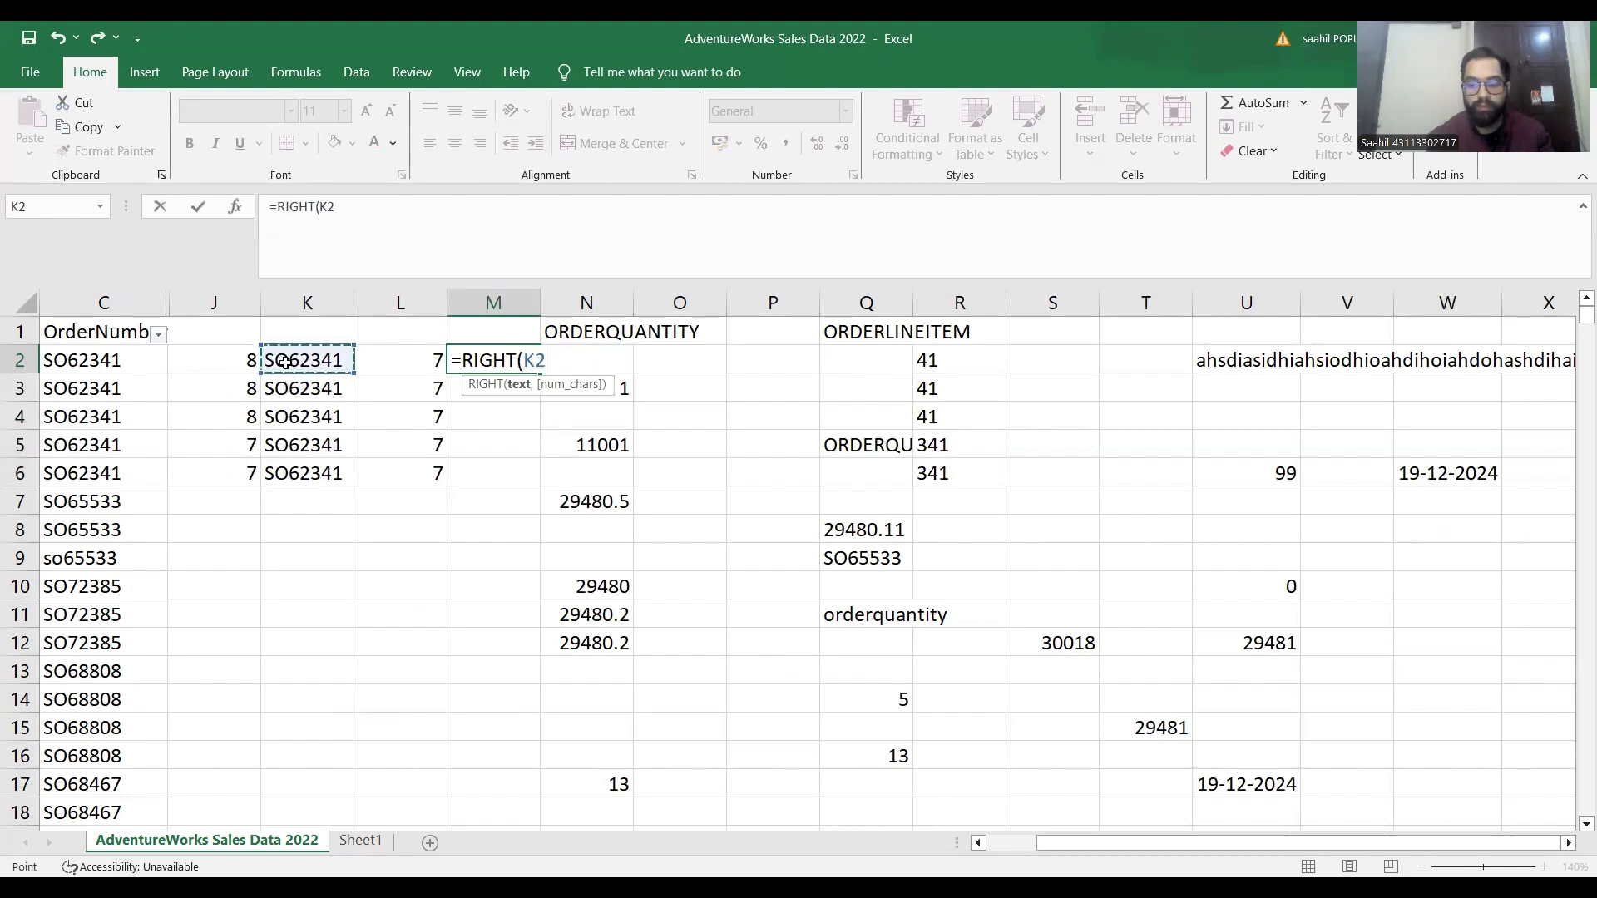
{"action": "type", "text": ",3)"}
{"action": "key", "text": "Return"}
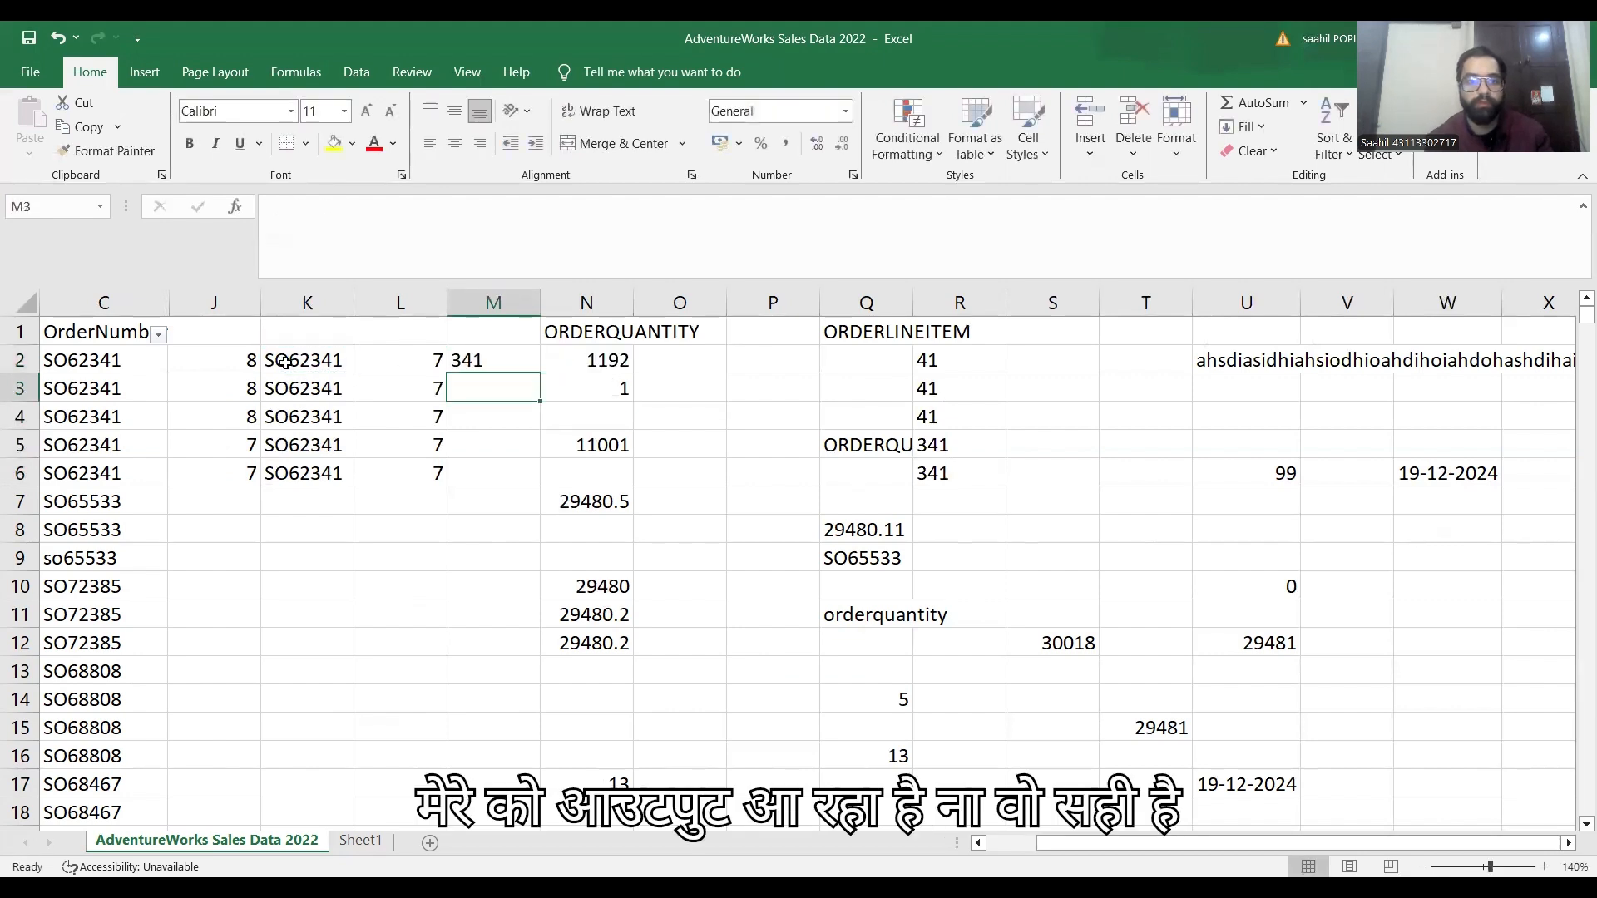
Step: Fill the RIGHT formula in M2 down through M6
{"action": "key", "text": "Up"}
{"action": "key", "text": "shift+Down"}
{"action": "key", "text": "shift+Down"}
{"action": "key", "text": "shift+Down"}
{"action": "key", "text": "shift+Down"}
{"action": "key", "text": "ctrl+d"}
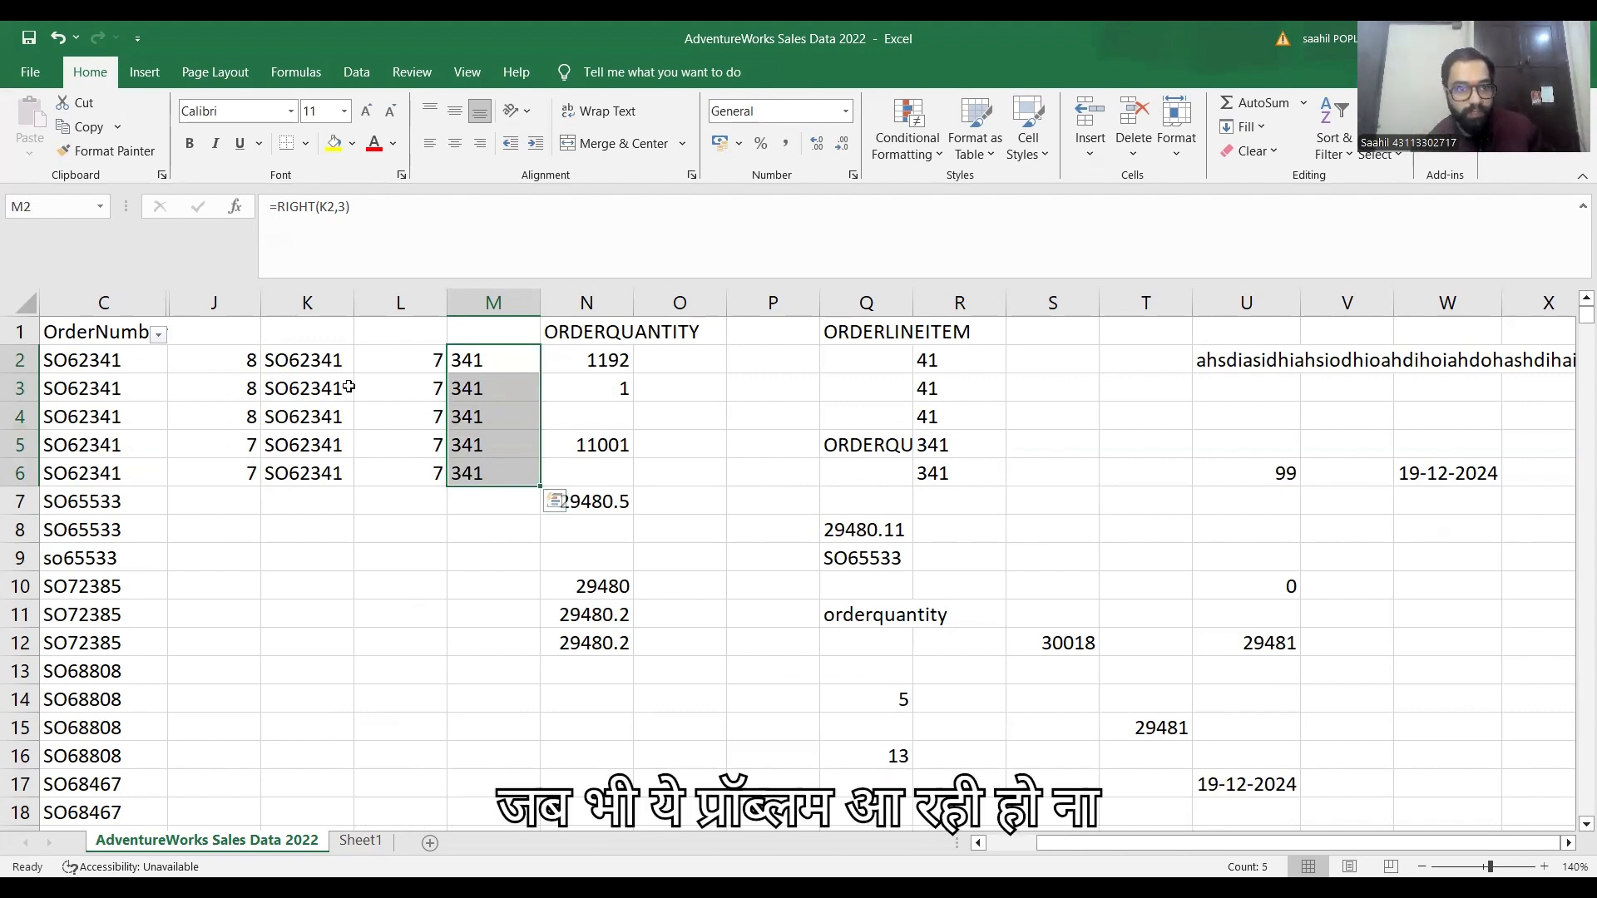
{"action": "left_click", "coordinate": [243, 363]}
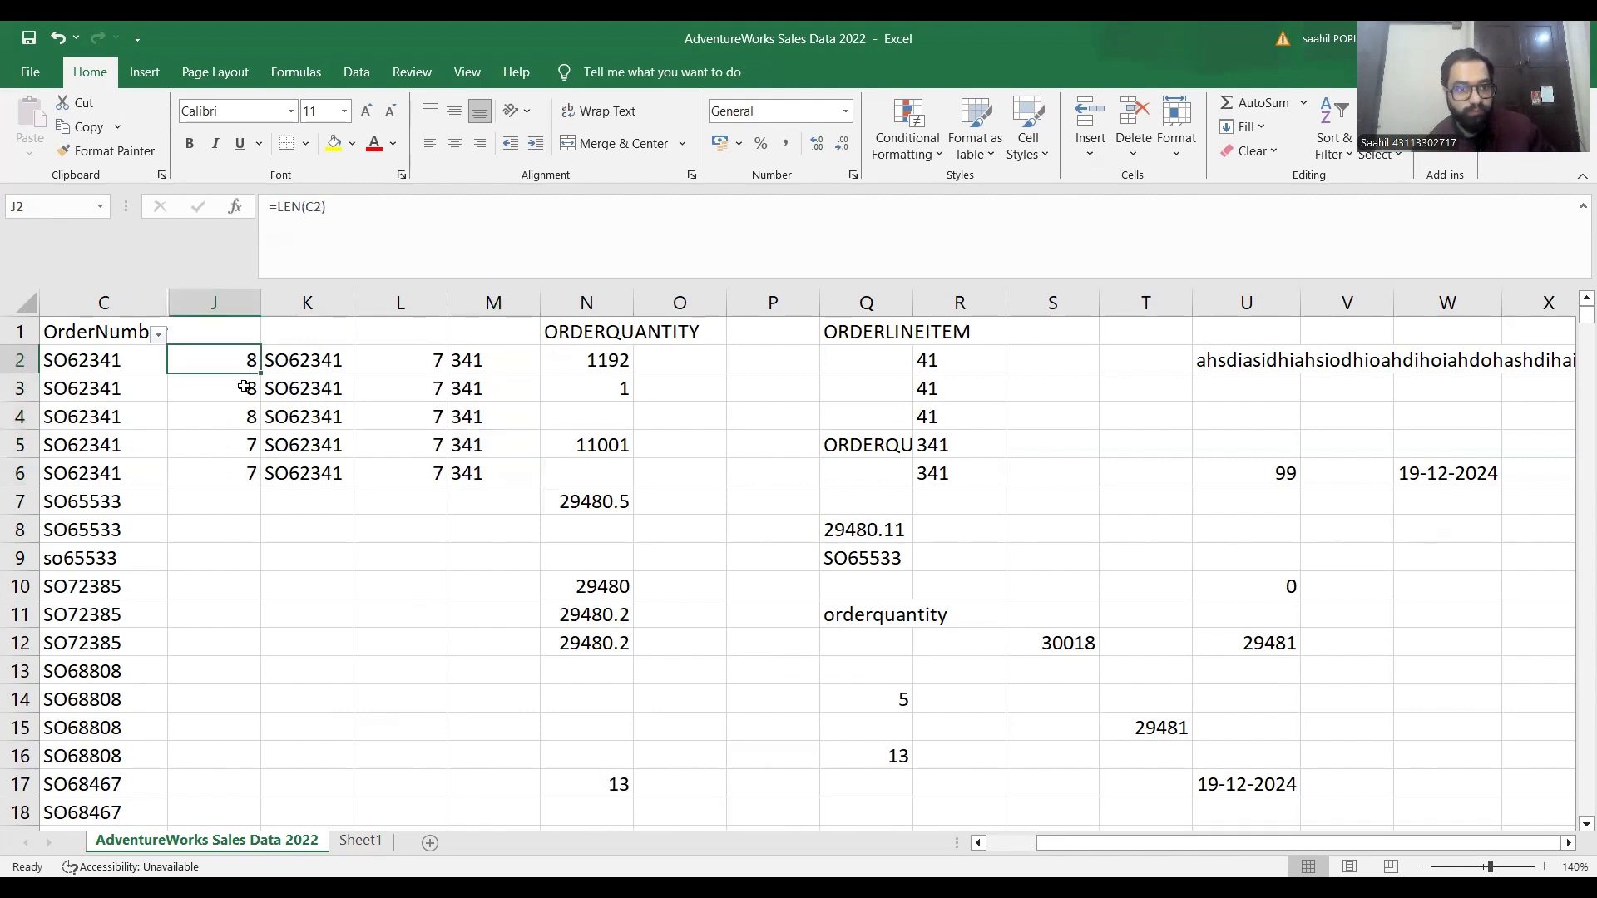
{"action": "left_click", "coordinate": [245, 388]}
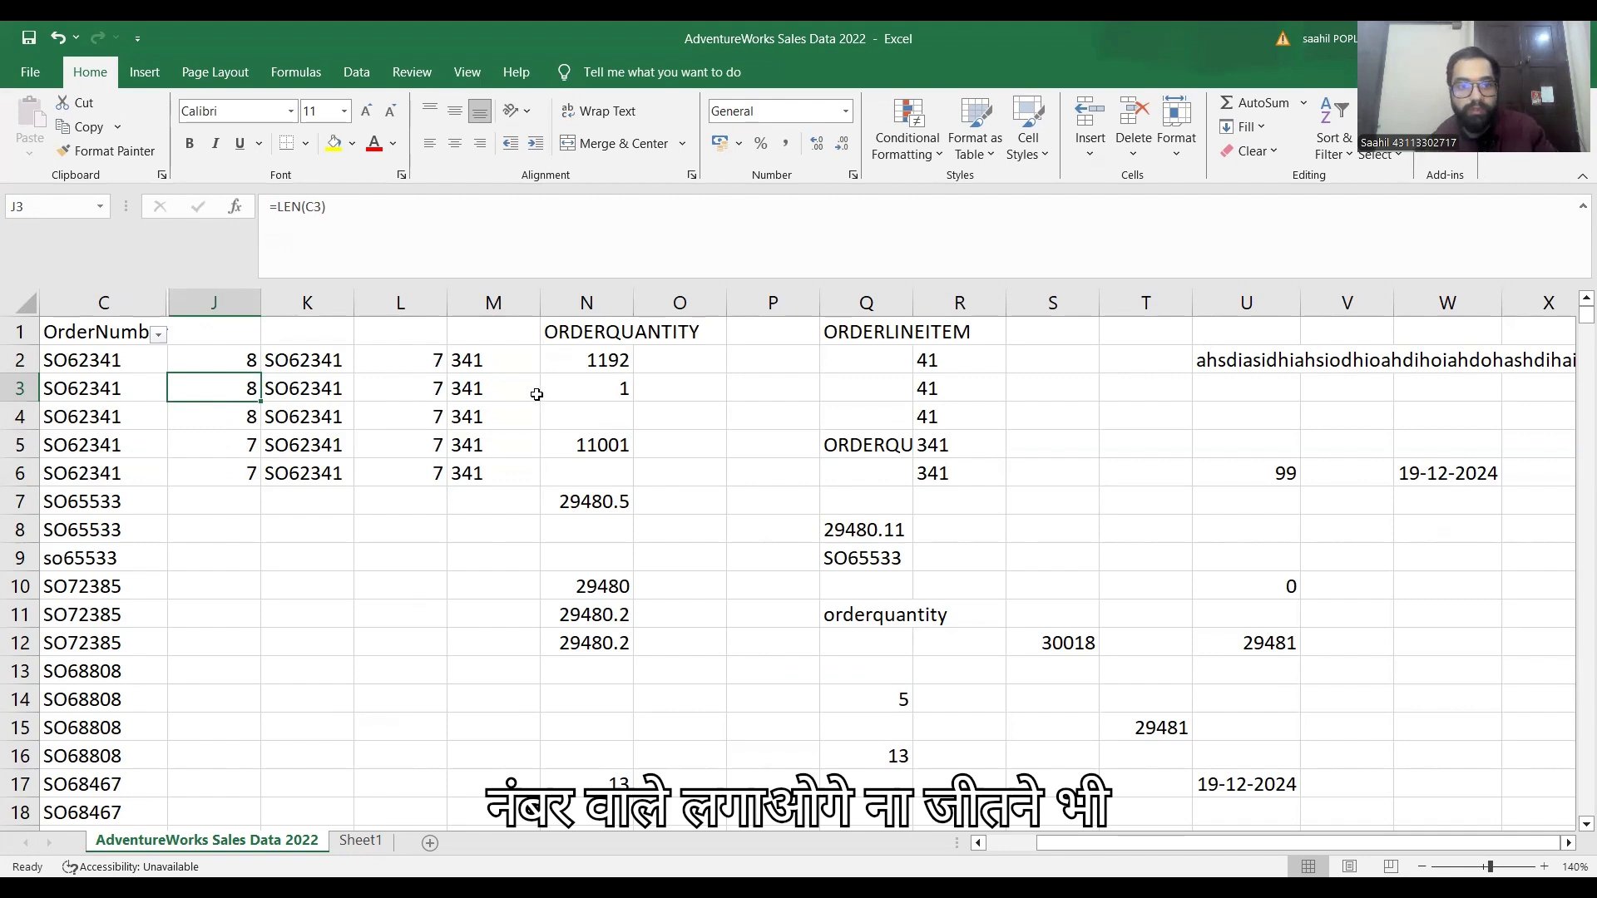
{"action": "left_click", "coordinate": [535, 368]}
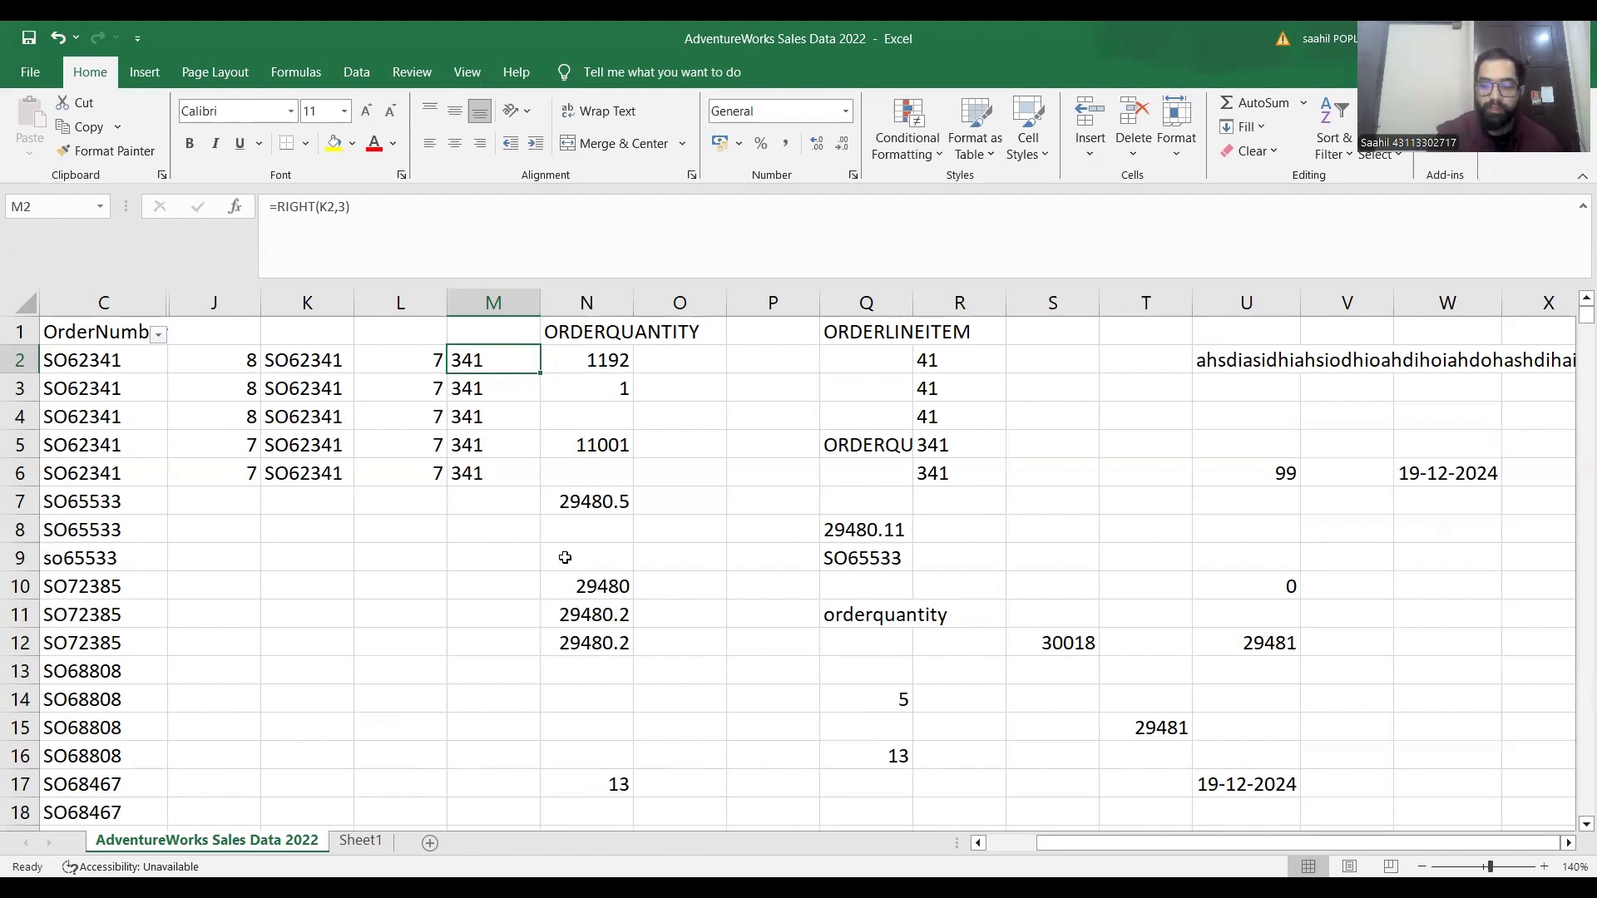
Step: Record Trim as function 11 in B11 of Sheet1, and return to the AdventureWorks Sales Data 2022 sheet
{"action": "key", "text": "ctrl+Page_Down"}
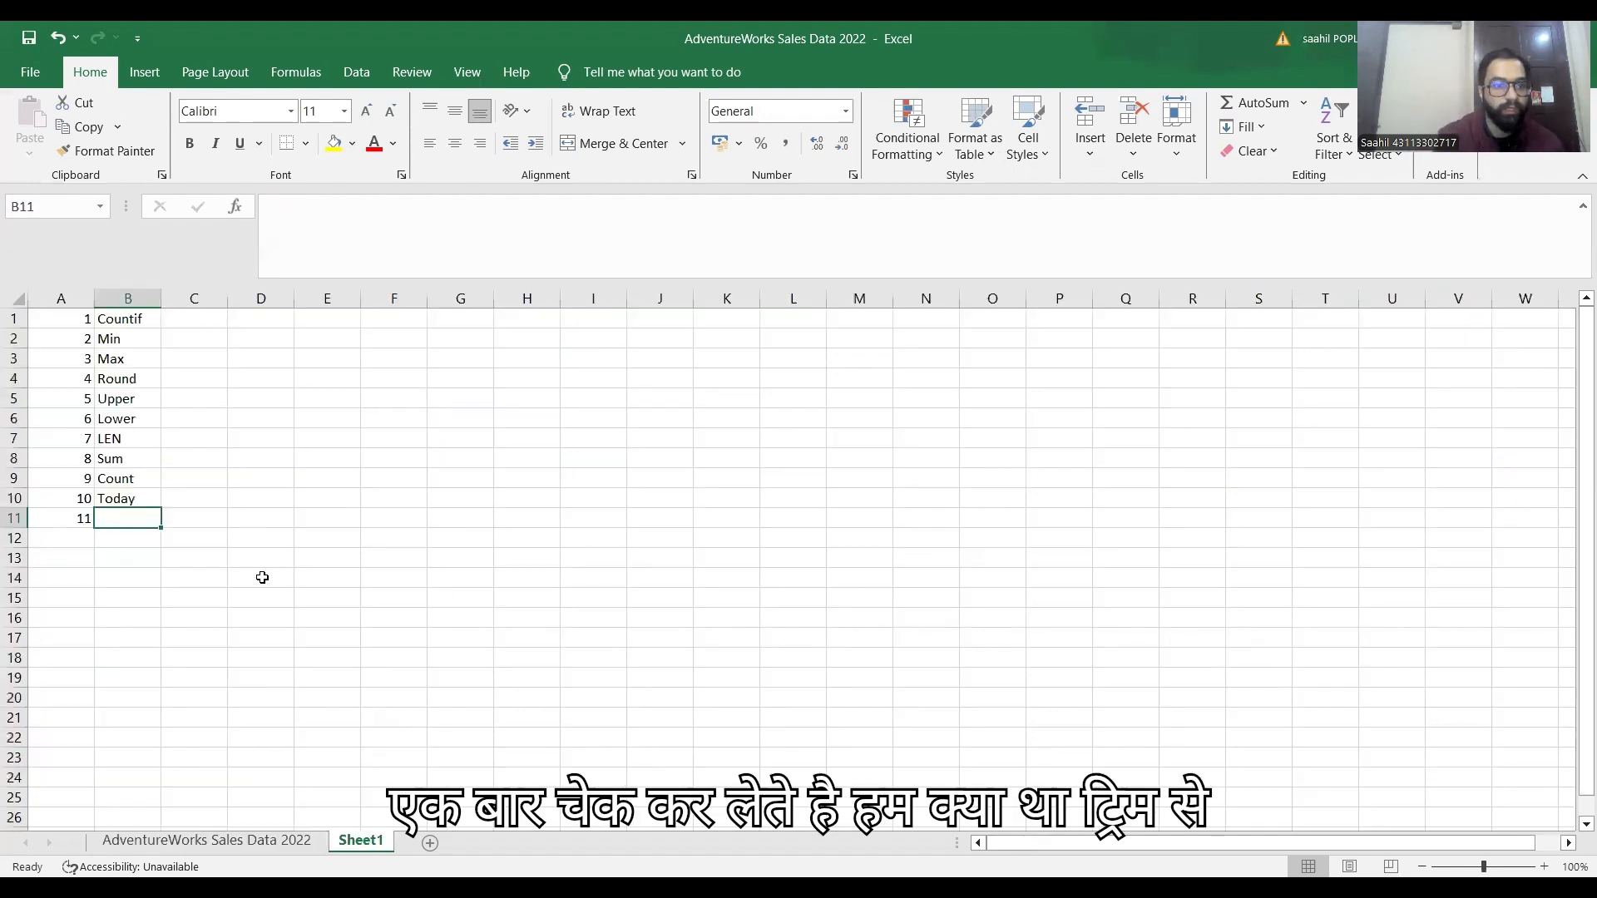
{"action": "type", "text": "Trim"}
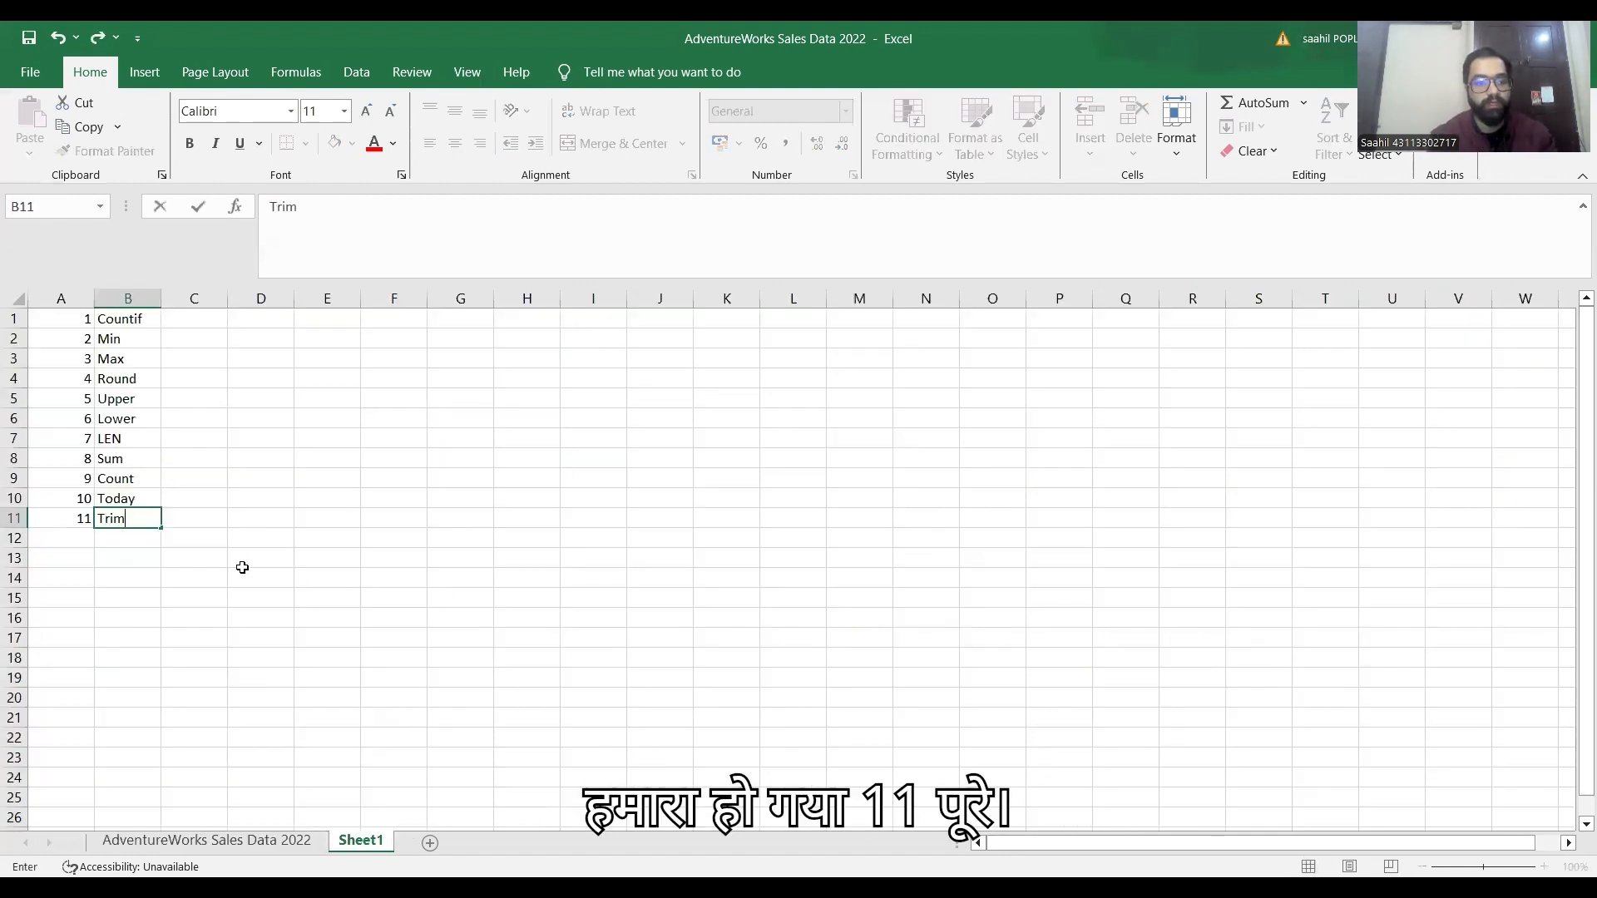
{"action": "key", "text": "Return"}
{"action": "key", "text": "Up"}
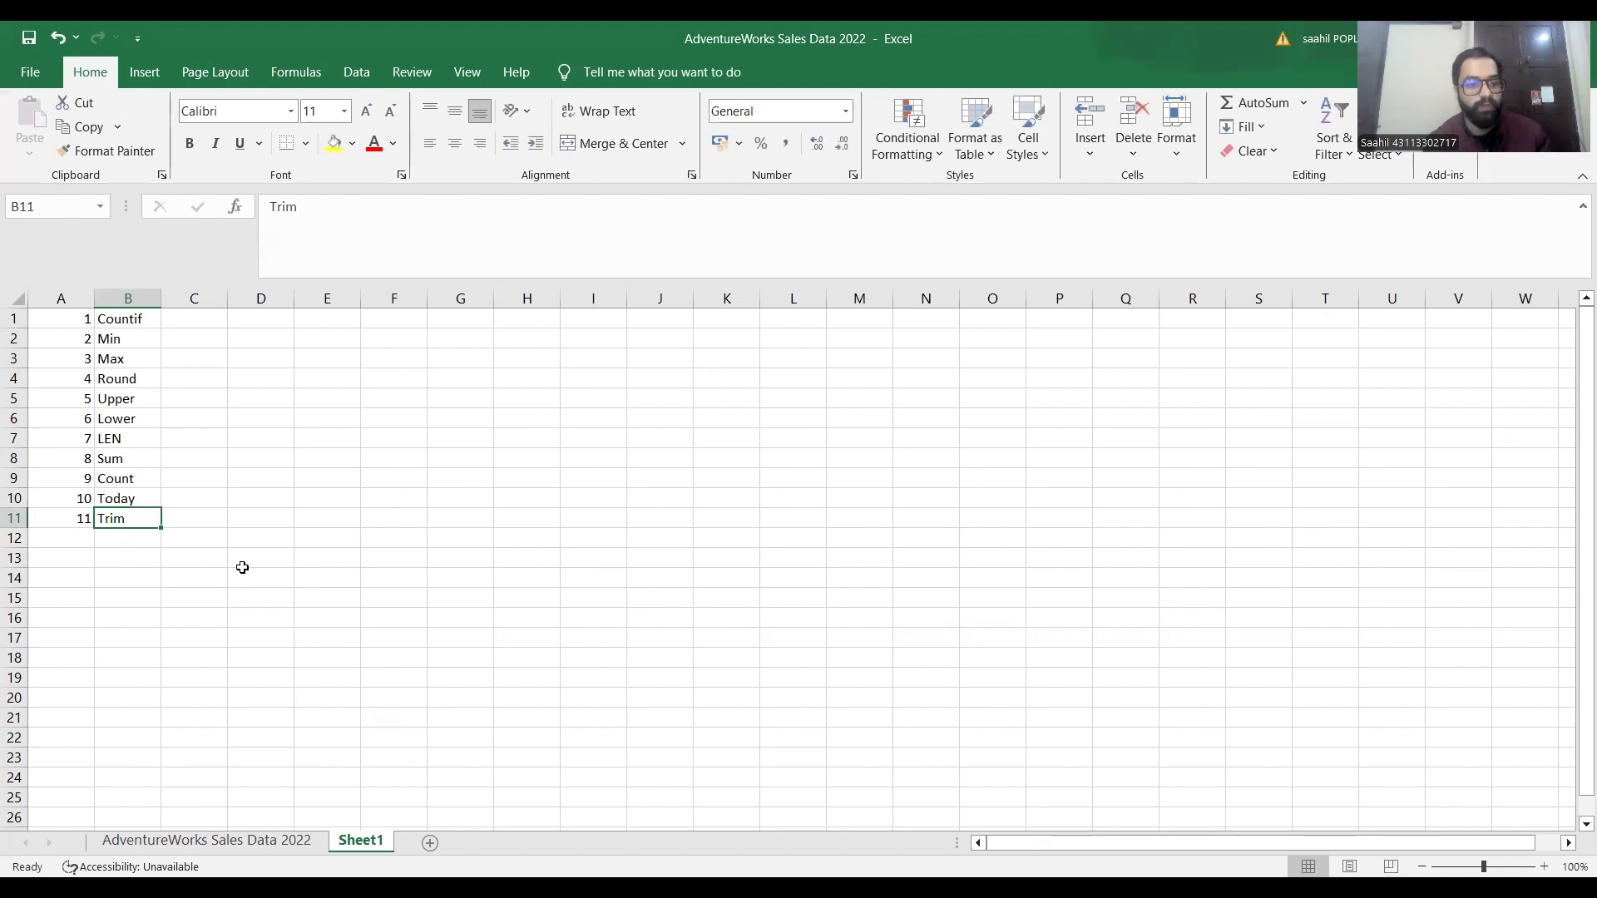
{"action": "key", "text": "ctrl+Page_Up"}
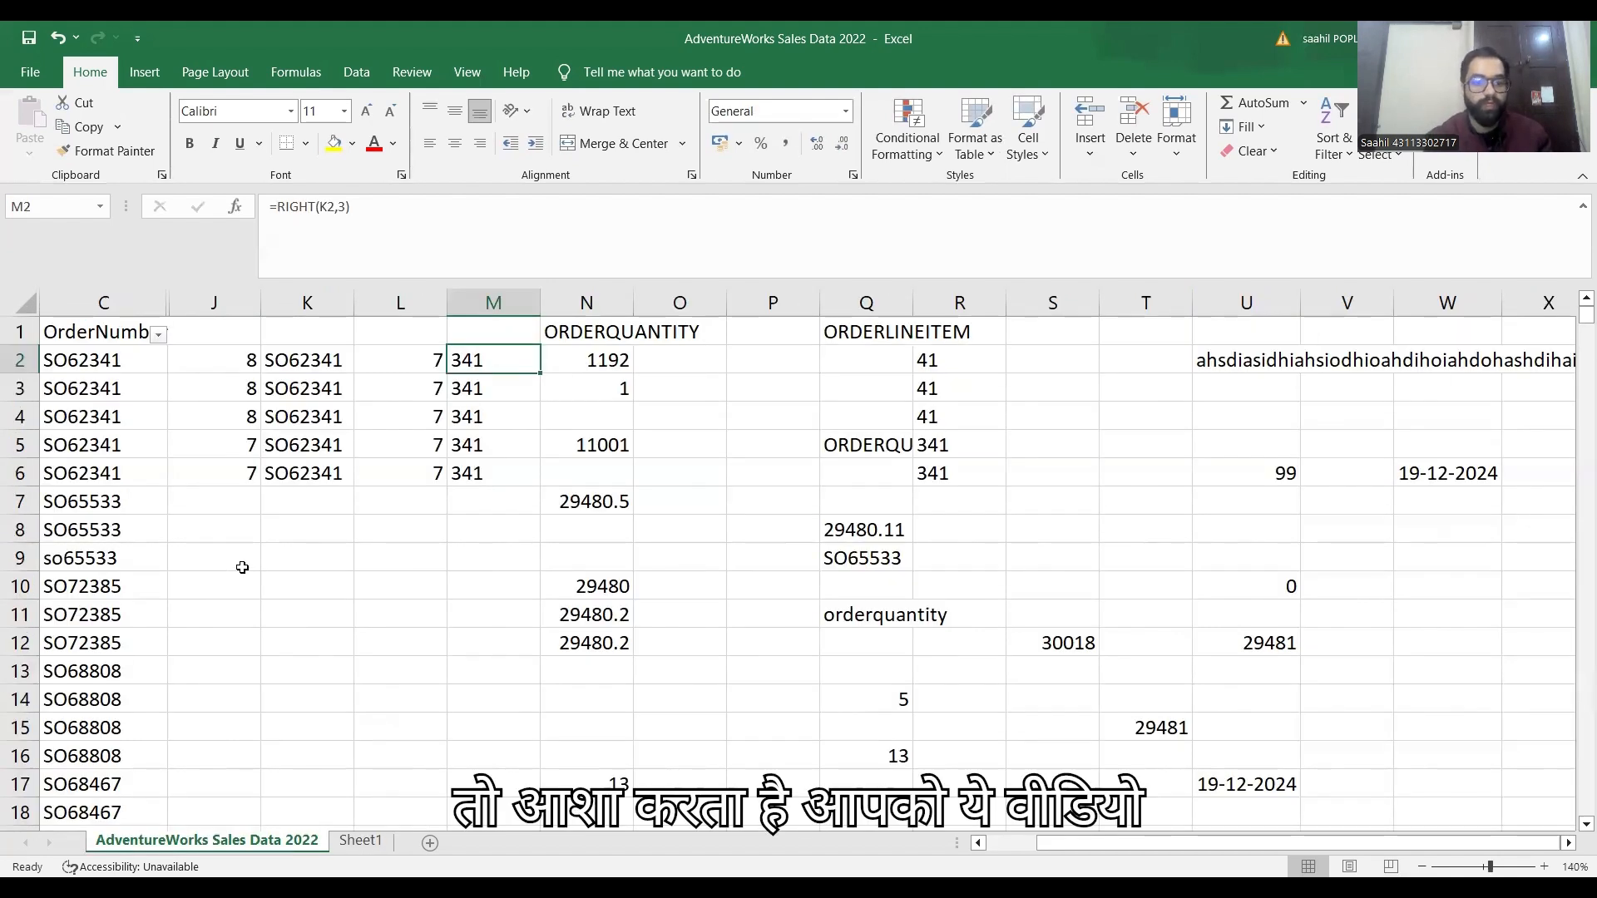